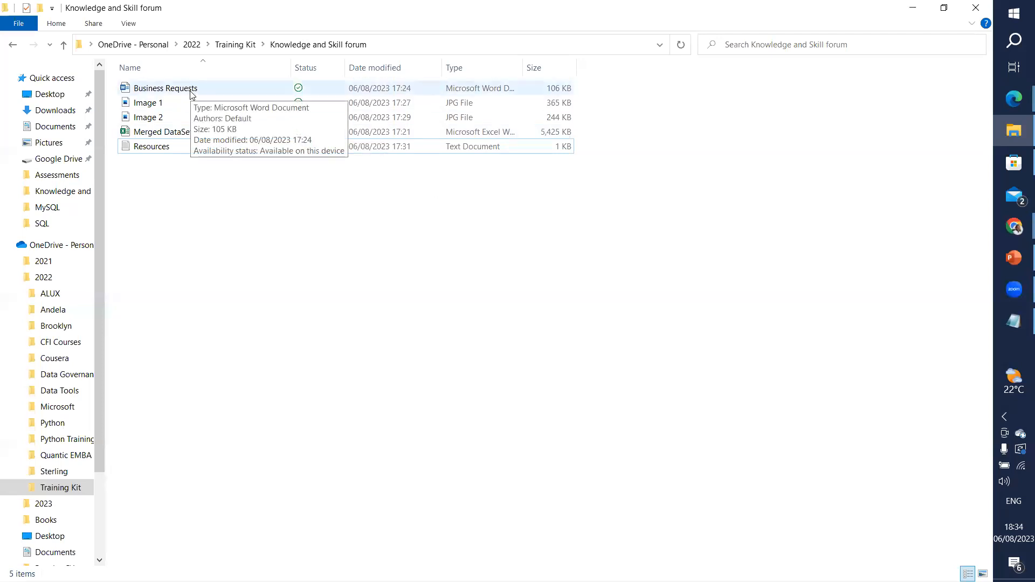
Step: Launch Word from a Start menu search for 'wor' and open a blank document
{"action": "left_click", "coordinate": [189, 147]}
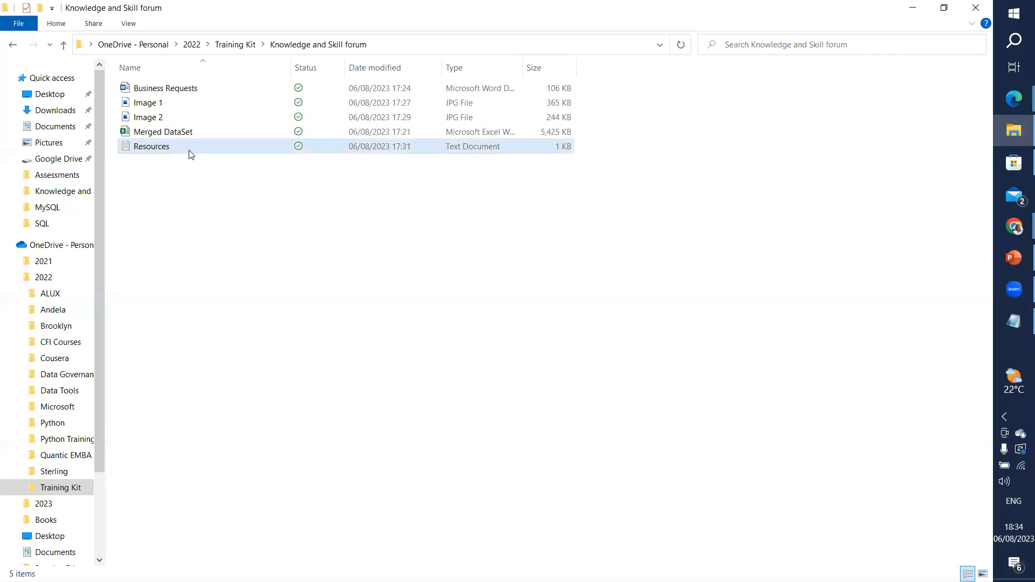
{"action": "left_click", "coordinate": [189, 156]}
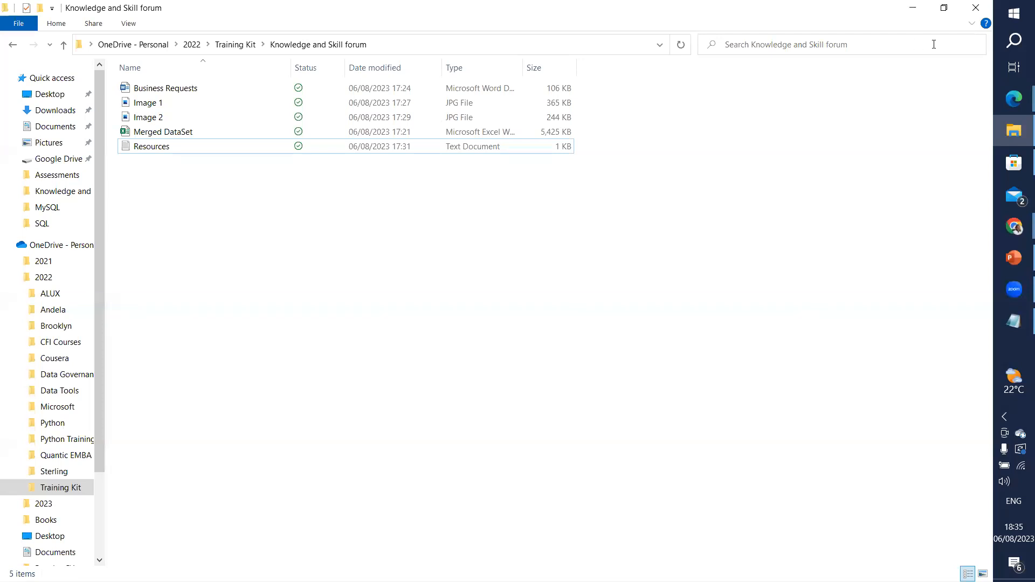
{"action": "left_click", "coordinate": [1016, 13]}
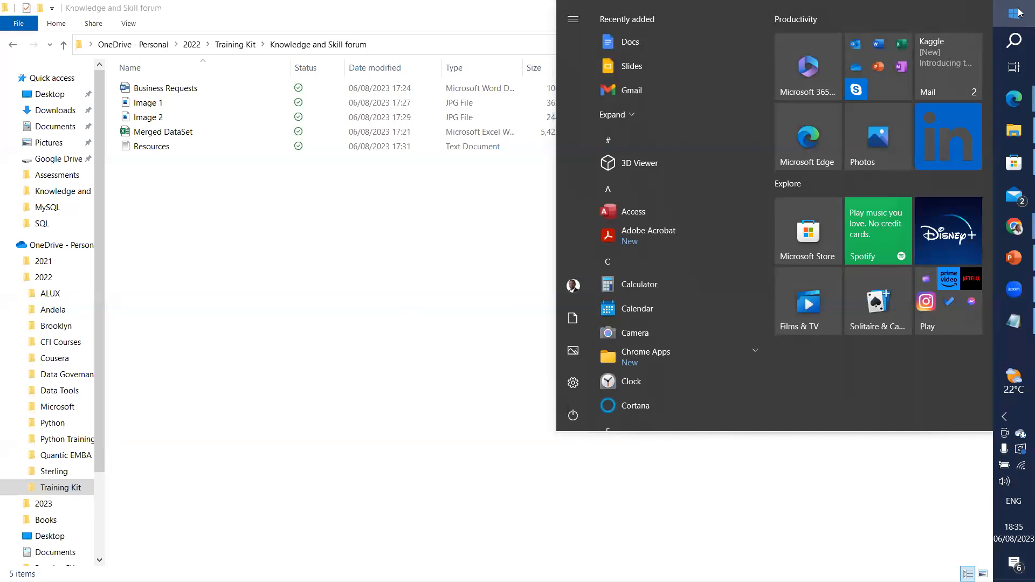
{"action": "type", "text": "wor"}
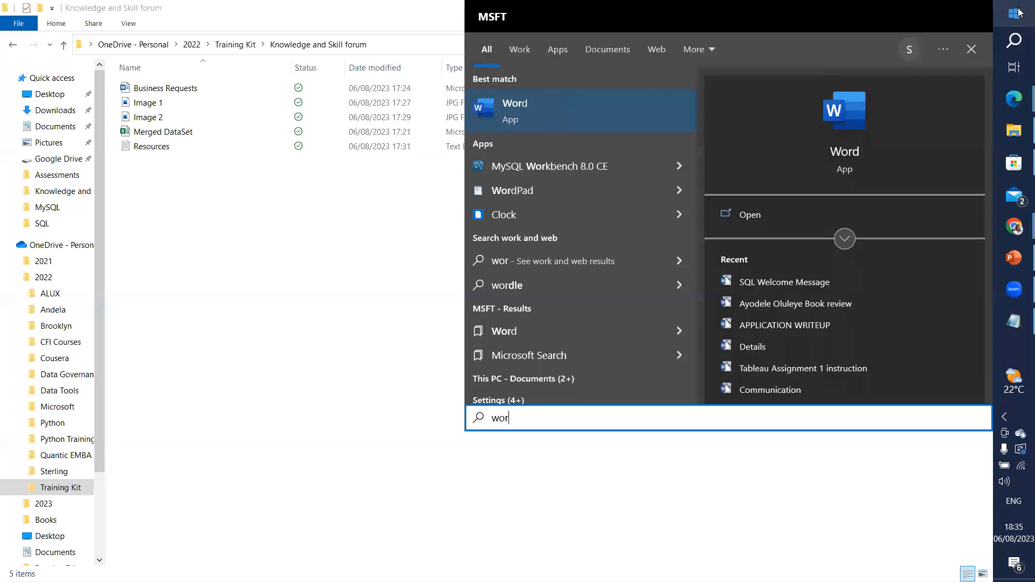
{"action": "left_click", "coordinate": [553, 115]}
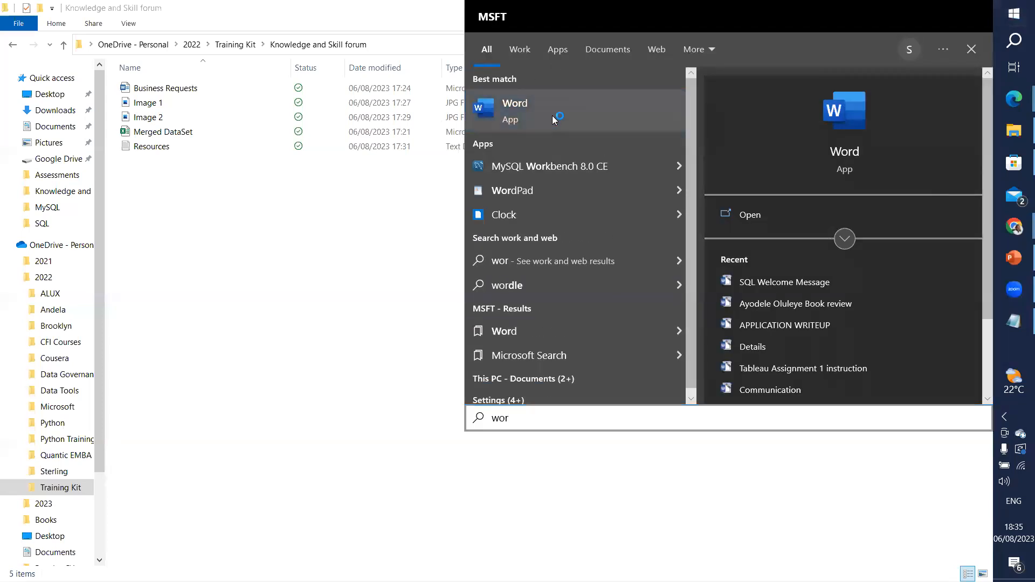
{"action": "left_click", "coordinate": [303, 224]}
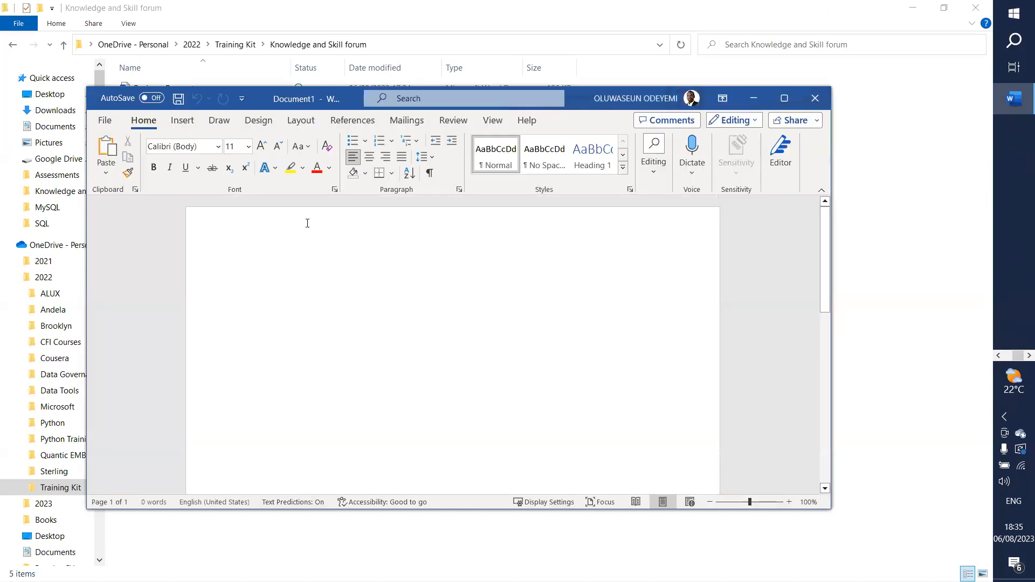
Step: Insert the desk-with-tablet stock photo found by searching Images for 'Data analytics'
{"action": "left_click", "coordinate": [186, 119]}
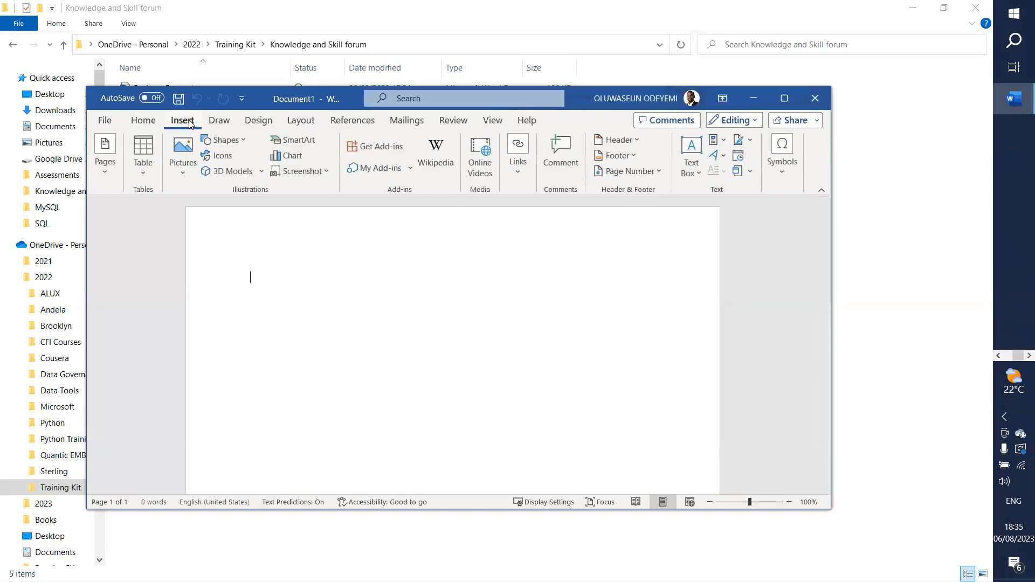
{"action": "left_click", "coordinate": [217, 159]}
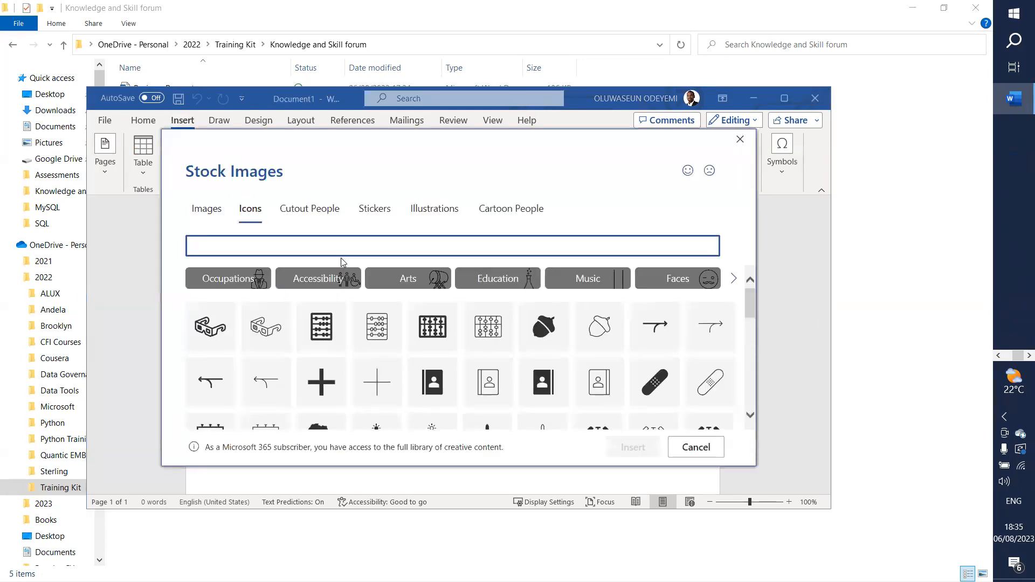
{"action": "left_click", "coordinate": [214, 213]}
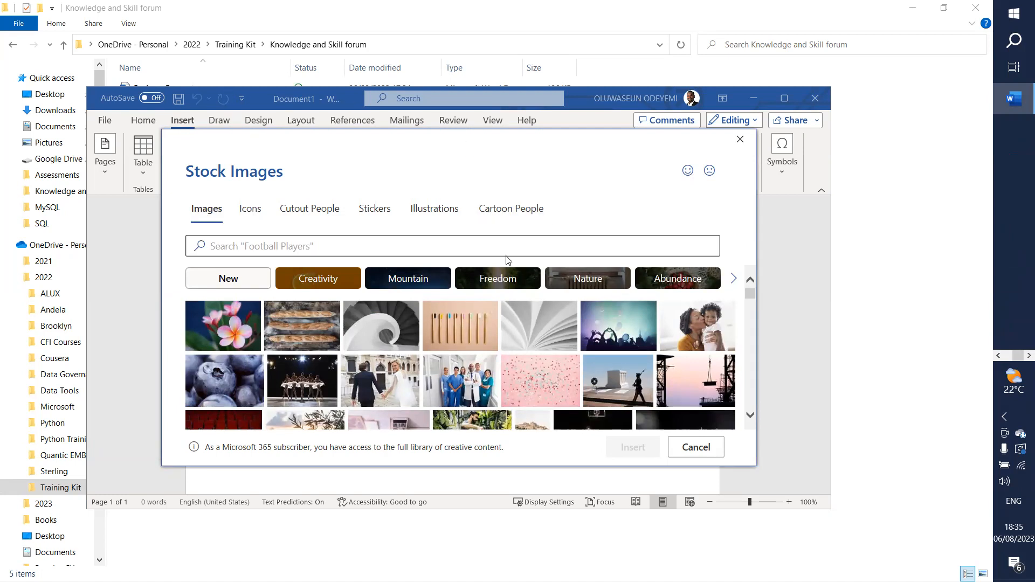
{"action": "left_click", "coordinate": [412, 246]}
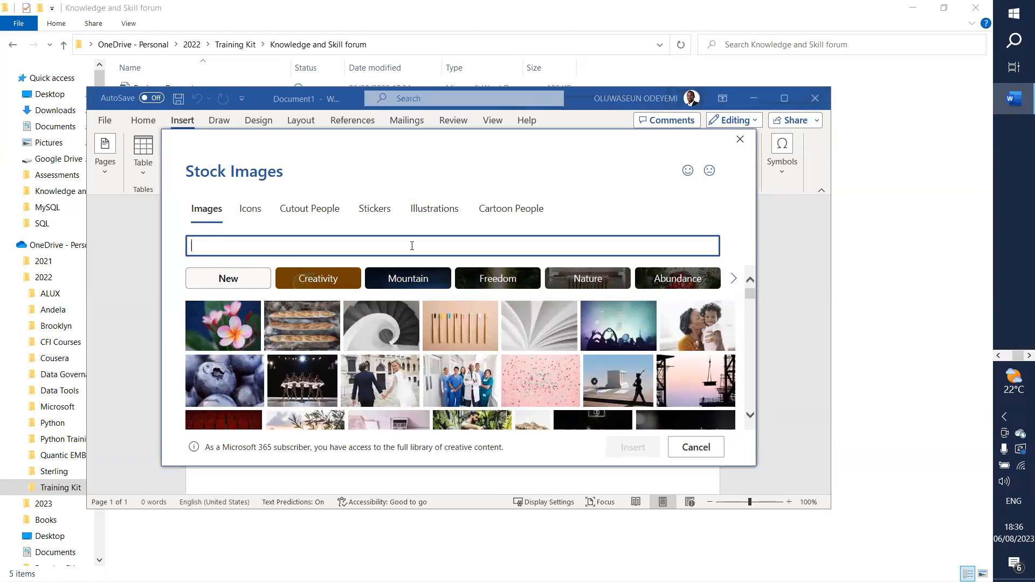
{"action": "type", "text": "Data ana"}
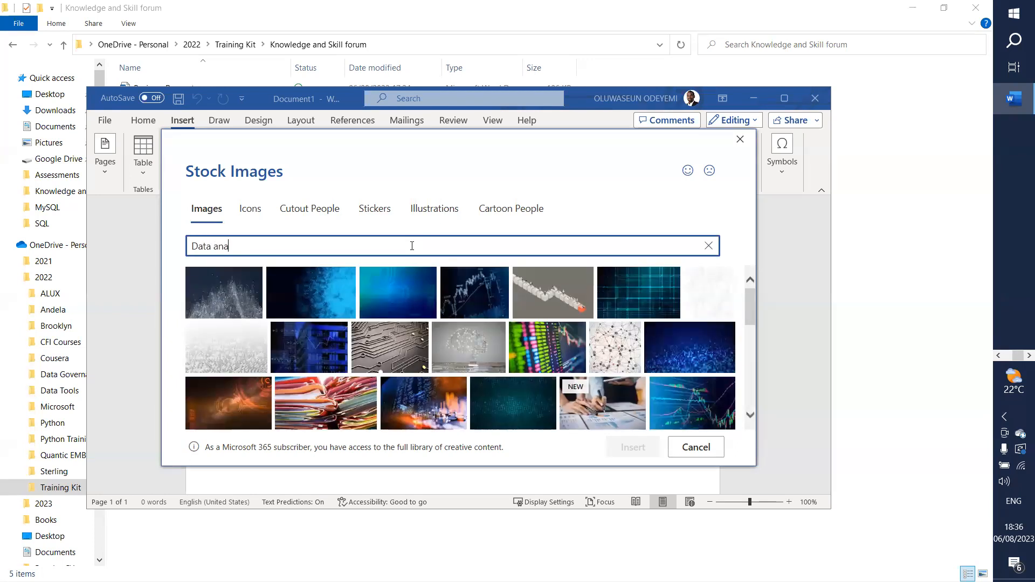
{"action": "type", "text": "lytics"}
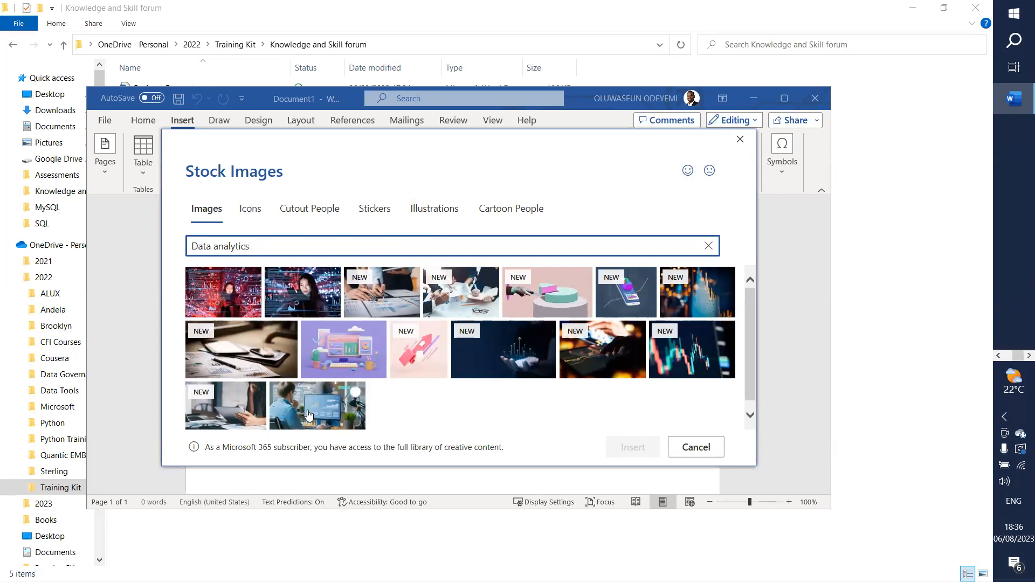
{"action": "left_click", "coordinate": [245, 363]}
{"action": "left_click", "coordinate": [637, 447]}
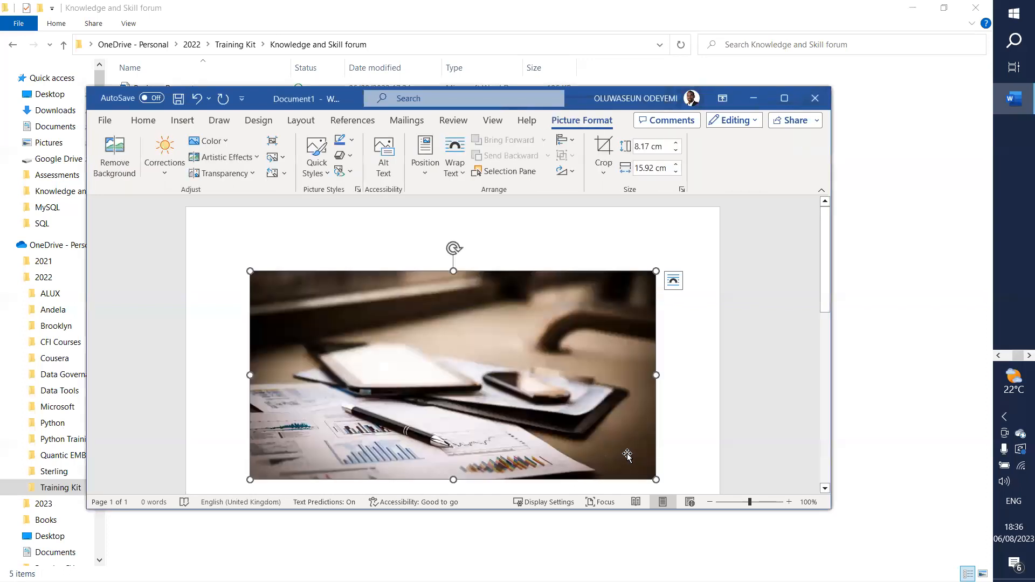
Step: Below the photo, insert the banknotes icon found by searching stock icons for 'Cash'
{"action": "scroll", "coordinate": [600, 361], "scroll_direction": "down", "scroll_amount": 3}
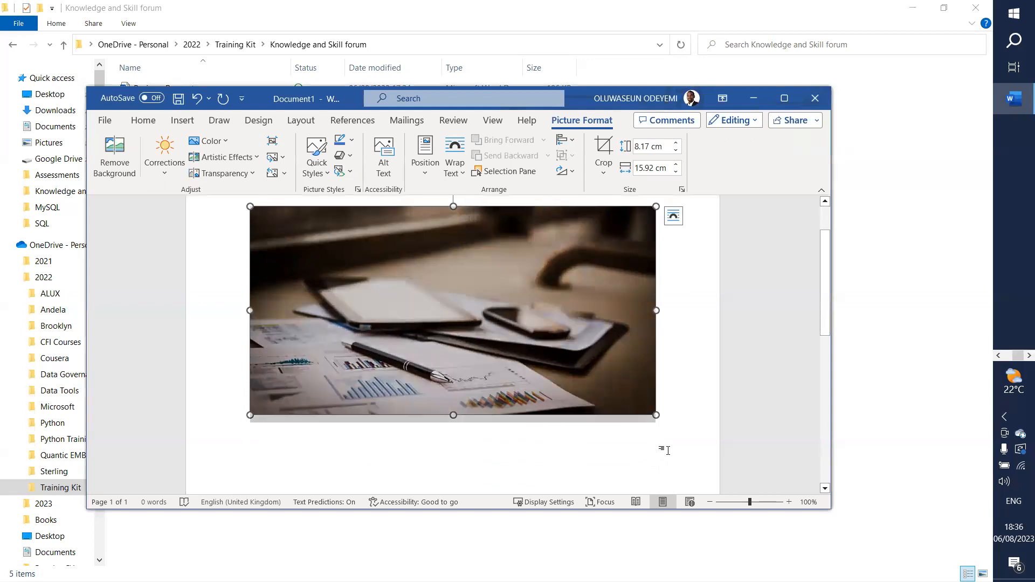
{"action": "left_click", "coordinate": [674, 431]}
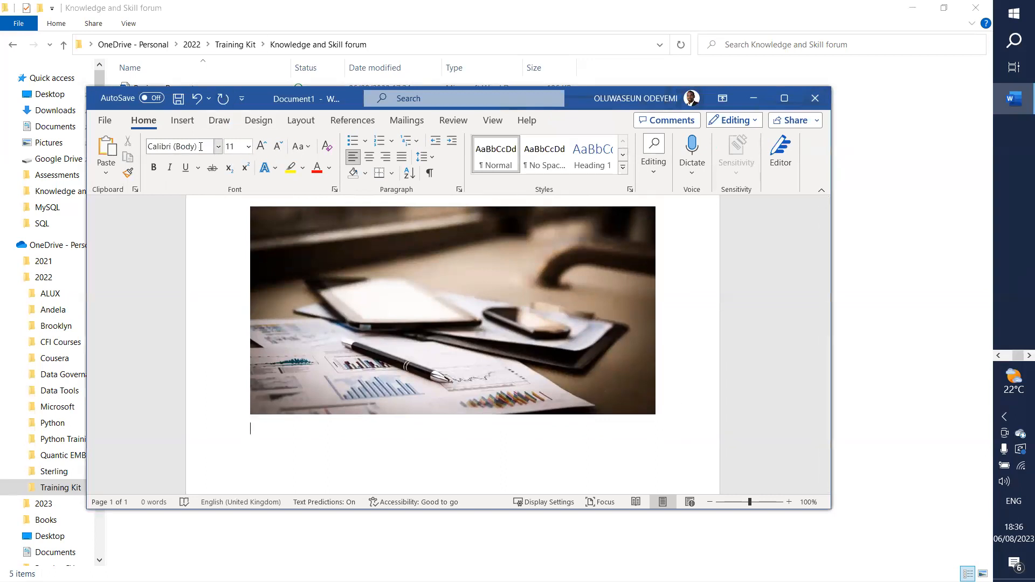
{"action": "left_click", "coordinate": [189, 123]}
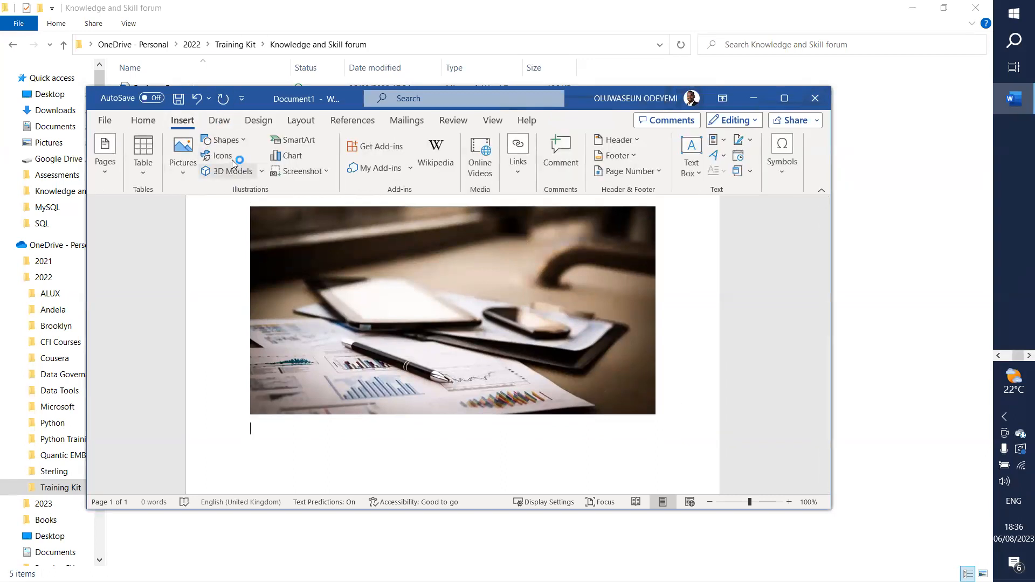
{"action": "left_click", "coordinate": [227, 162]}
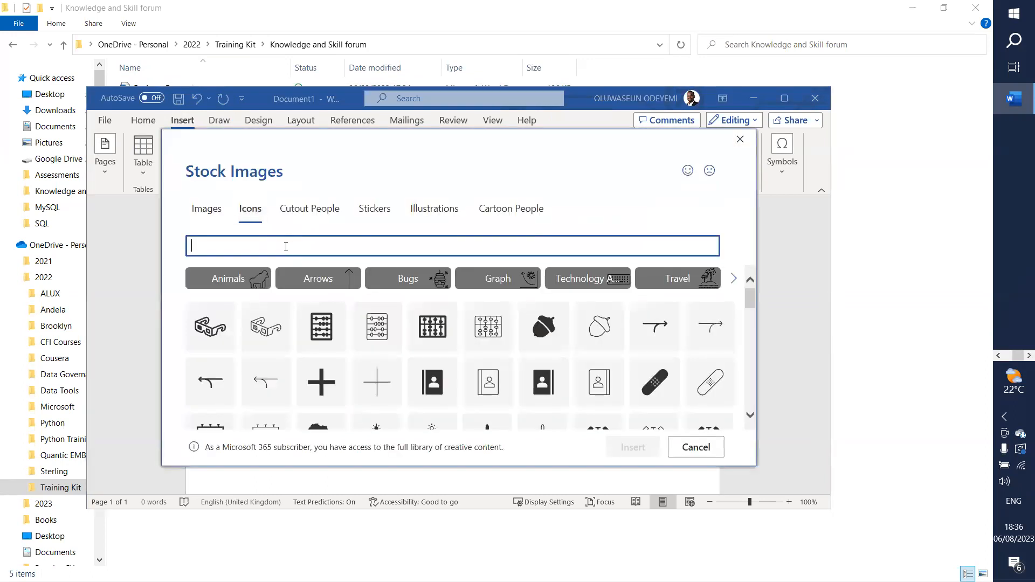
{"action": "type", "text": "Cash"}
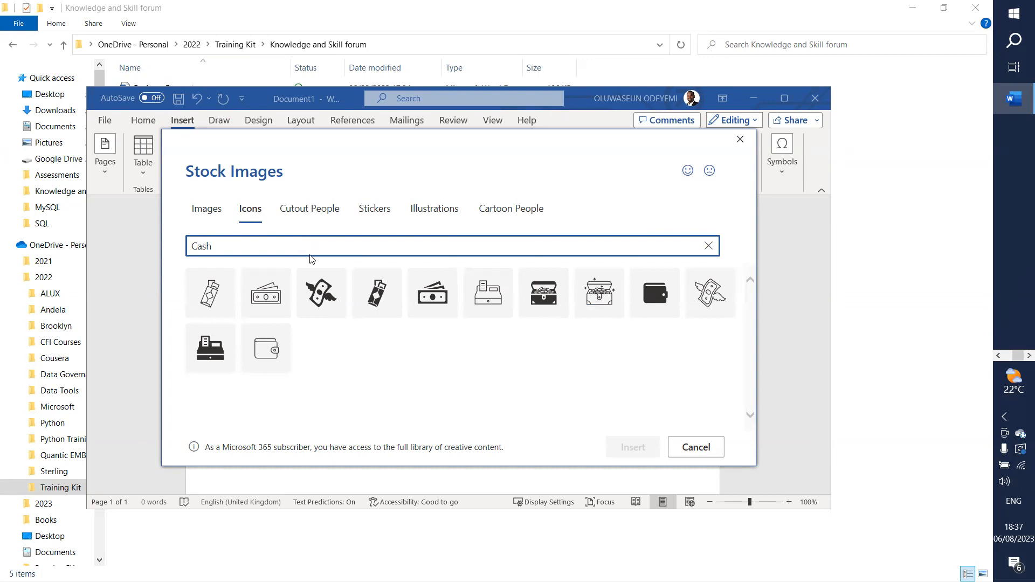
{"action": "left_click", "coordinate": [266, 306]}
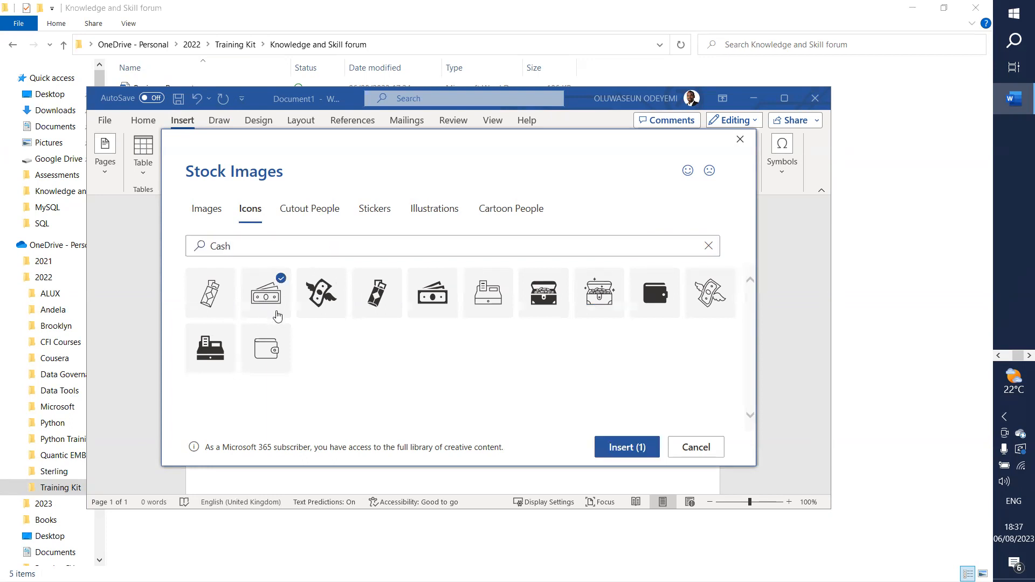
{"action": "left_click", "coordinate": [620, 446]}
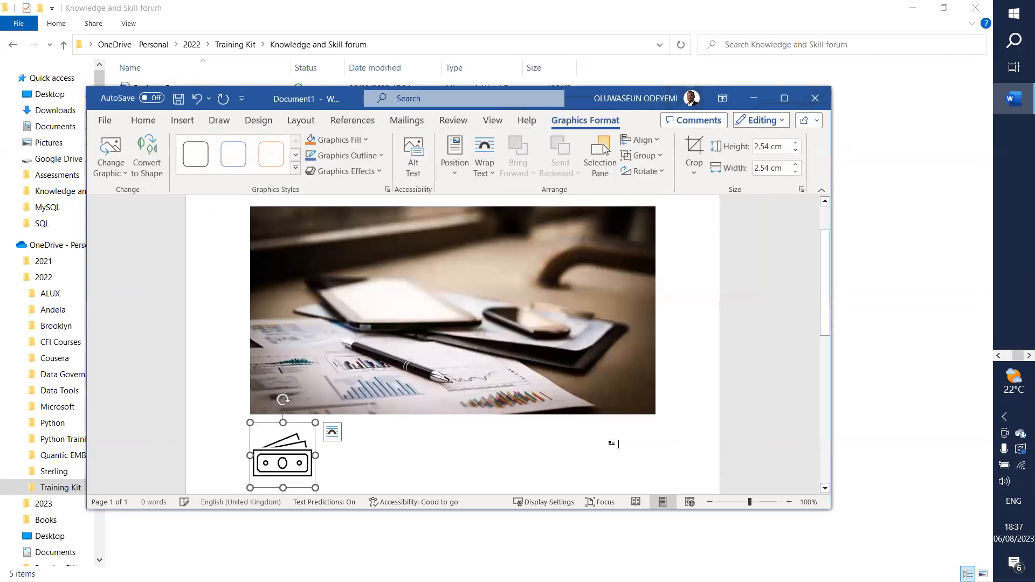
Step: Export the cash icon via Save as Picture as Cash.png into the Knowledge and Skill forum folder
{"action": "right_click", "coordinate": [278, 459]}
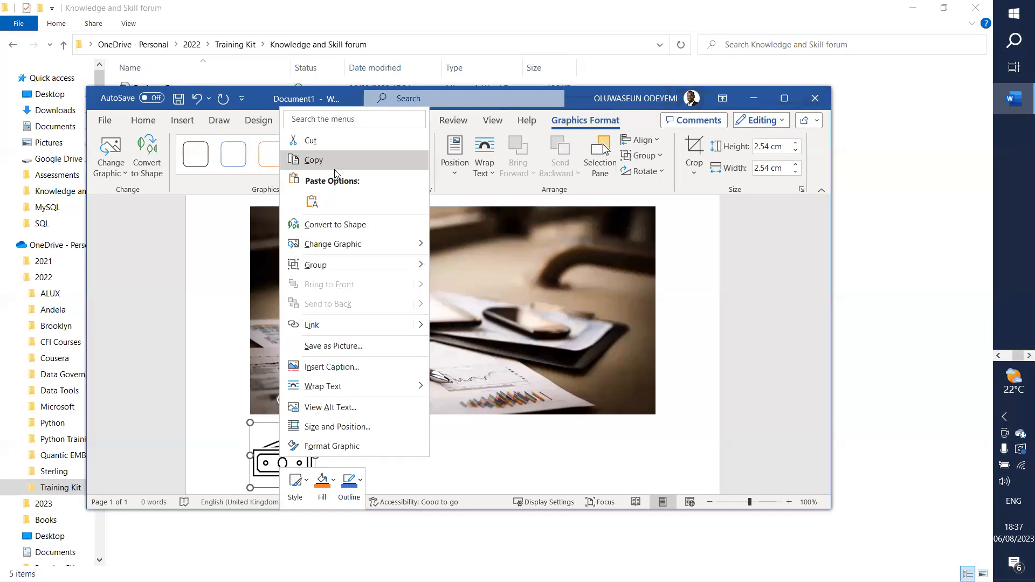
{"action": "left_click", "coordinate": [337, 346]}
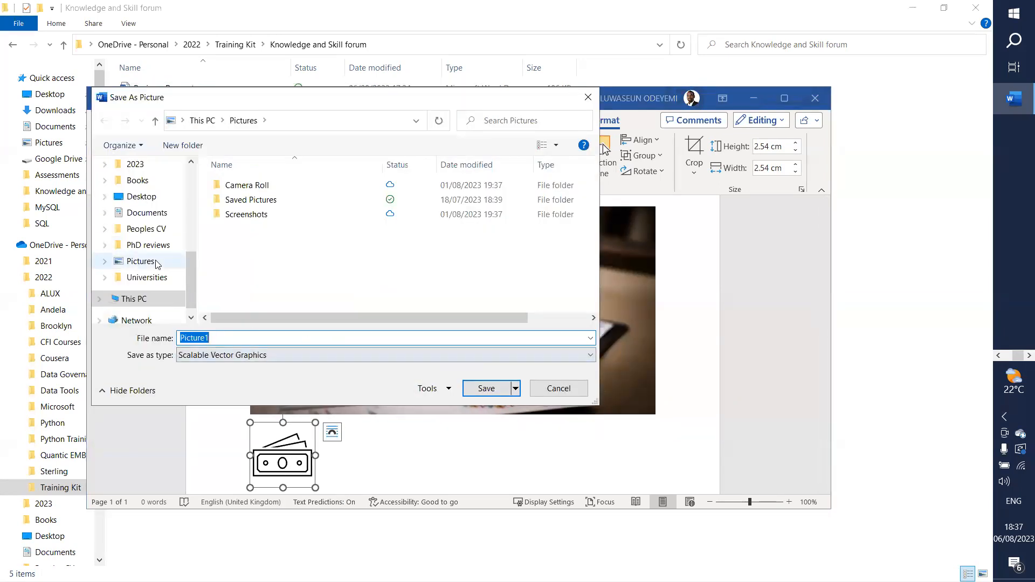
{"action": "scroll", "coordinate": [165, 213], "scroll_direction": "up", "scroll_amount": 3}
{"action": "scroll", "coordinate": [165, 215], "scroll_direction": "up", "scroll_amount": 3}
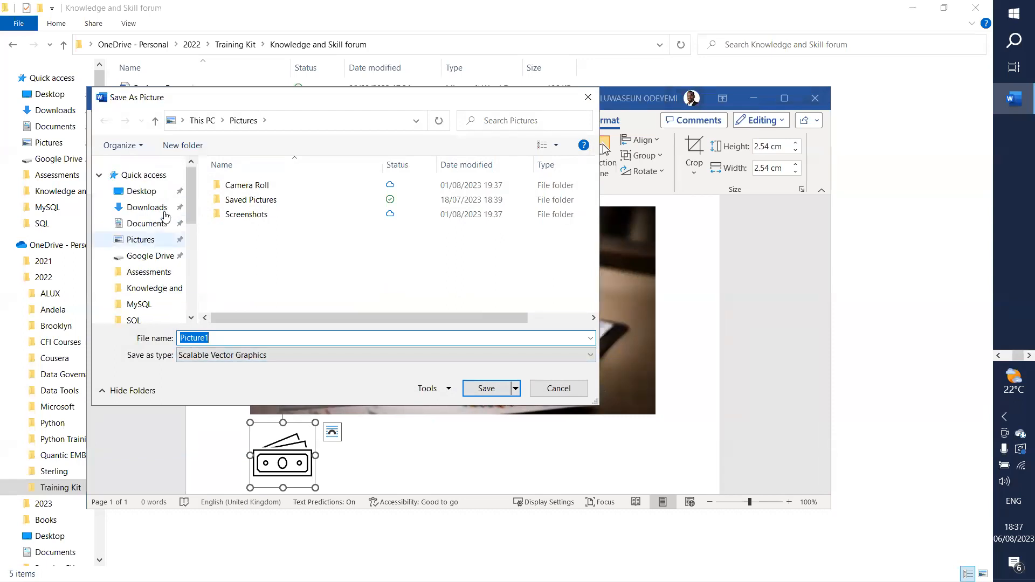
{"action": "left_click", "coordinate": [159, 297]}
{"action": "left_click", "coordinate": [159, 297]}
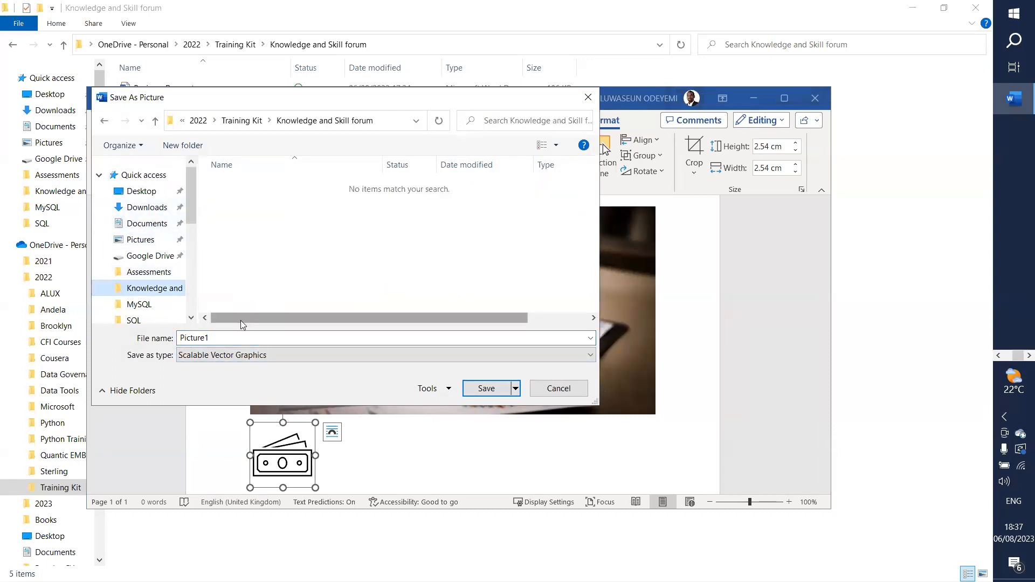
{"action": "left_click", "coordinate": [279, 357]}
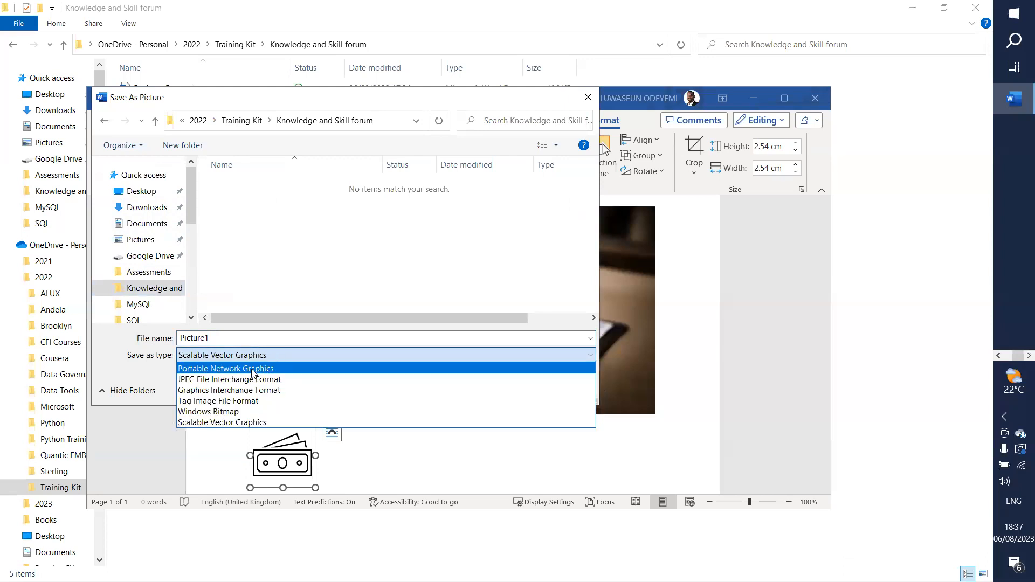
{"action": "left_click", "coordinate": [274, 369]}
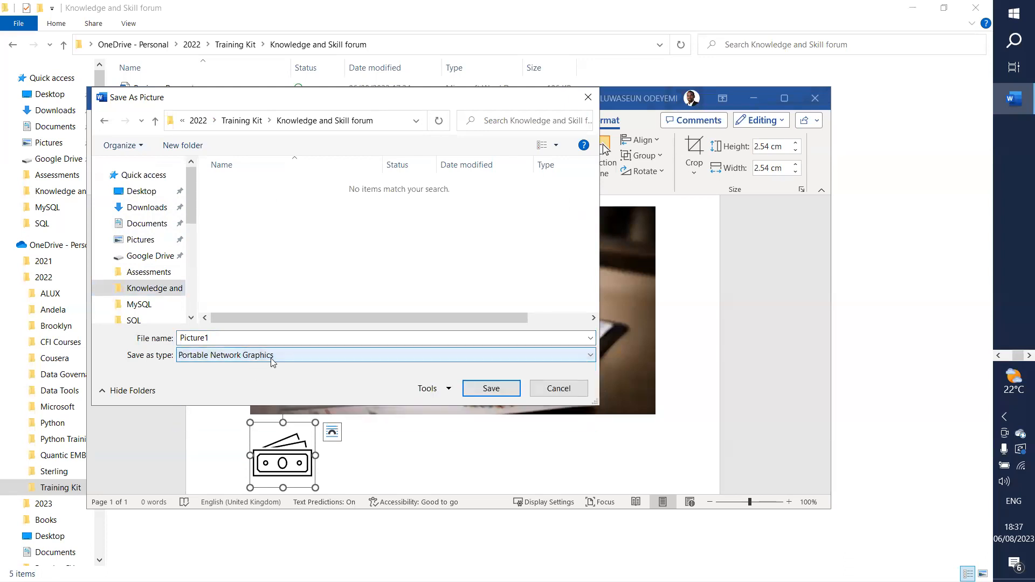
{"action": "left_click", "coordinate": [234, 338]}
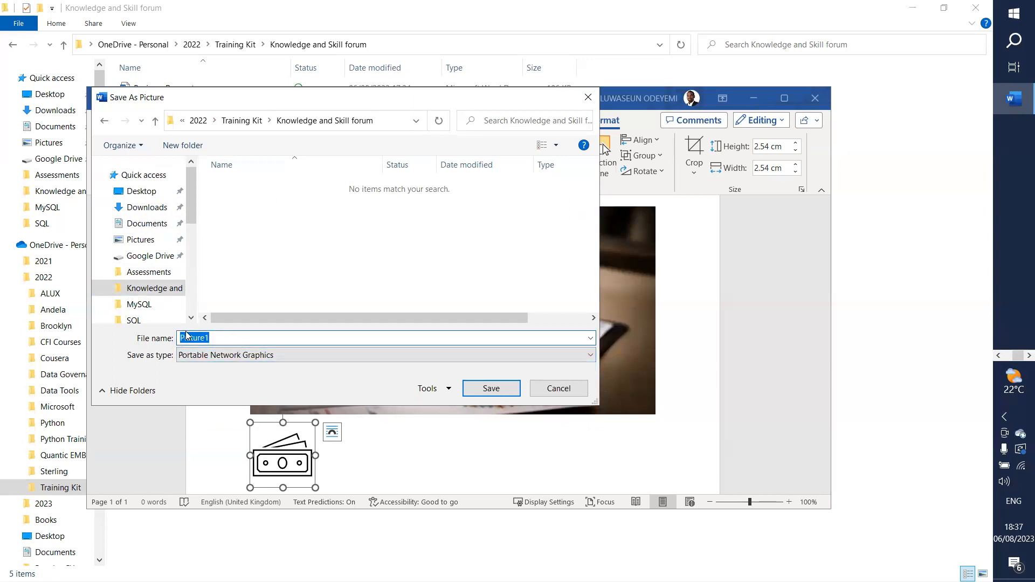
{"action": "type", "text": "Cash"}
{"action": "key", "text": "Return"}
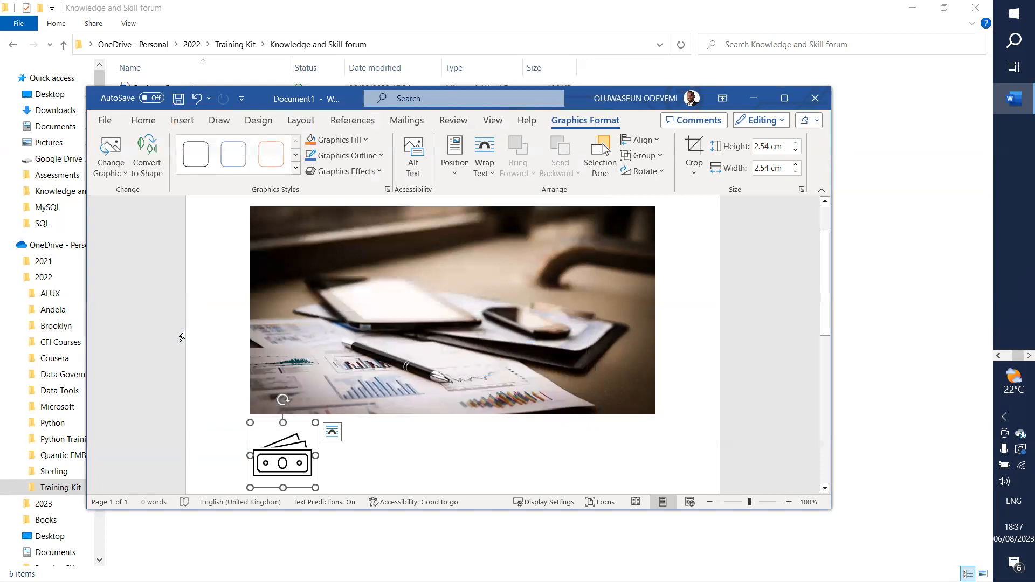
Step: In the stock icon library, tick a solid circular refresh icon
{"action": "left_click", "coordinate": [182, 122]}
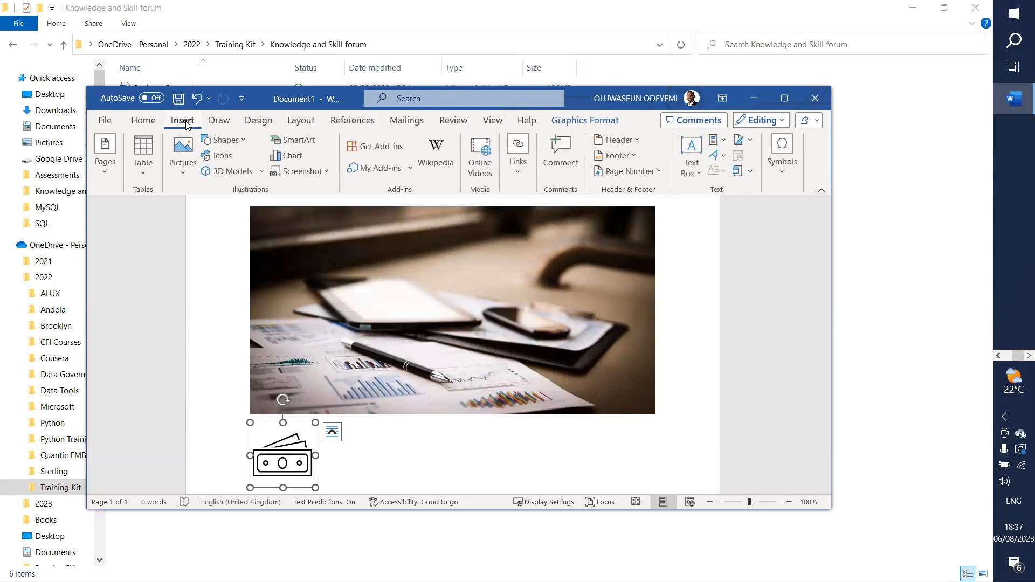
{"action": "left_click", "coordinate": [224, 155]}
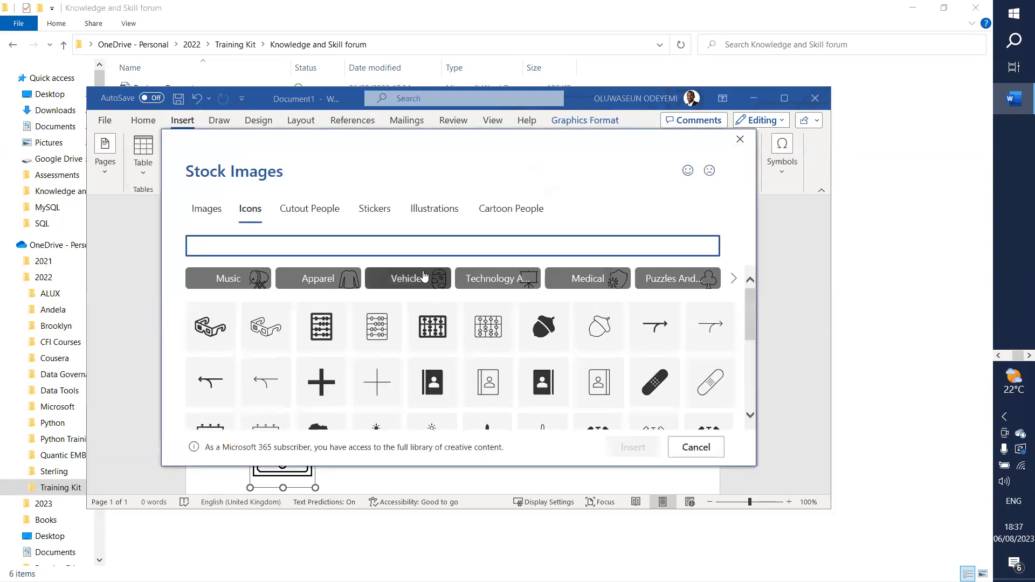
{"action": "scroll", "coordinate": [476, 340], "scroll_direction": "down", "scroll_amount": 3}
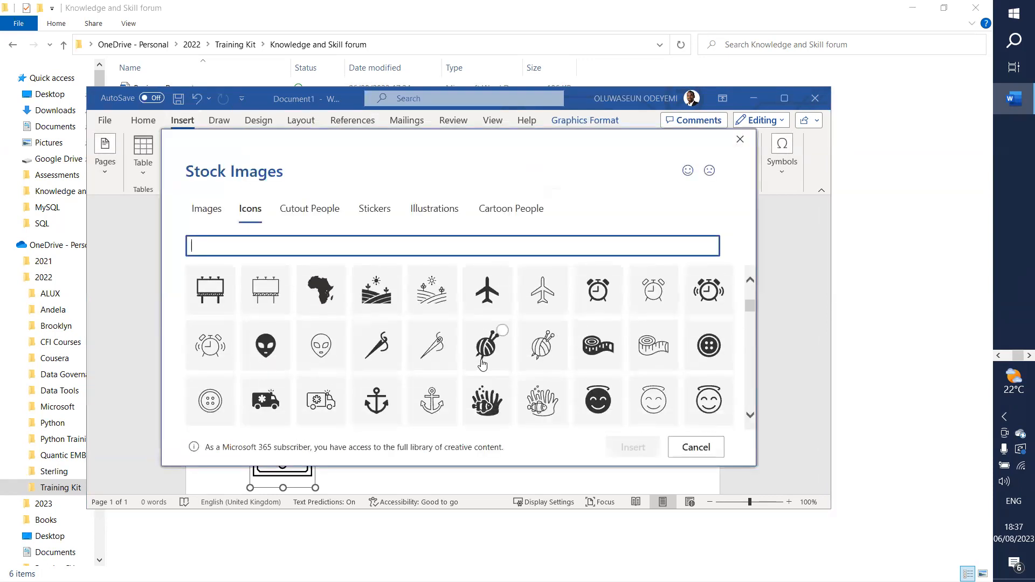
{"action": "scroll", "coordinate": [483, 364], "scroll_direction": "down", "scroll_amount": 1}
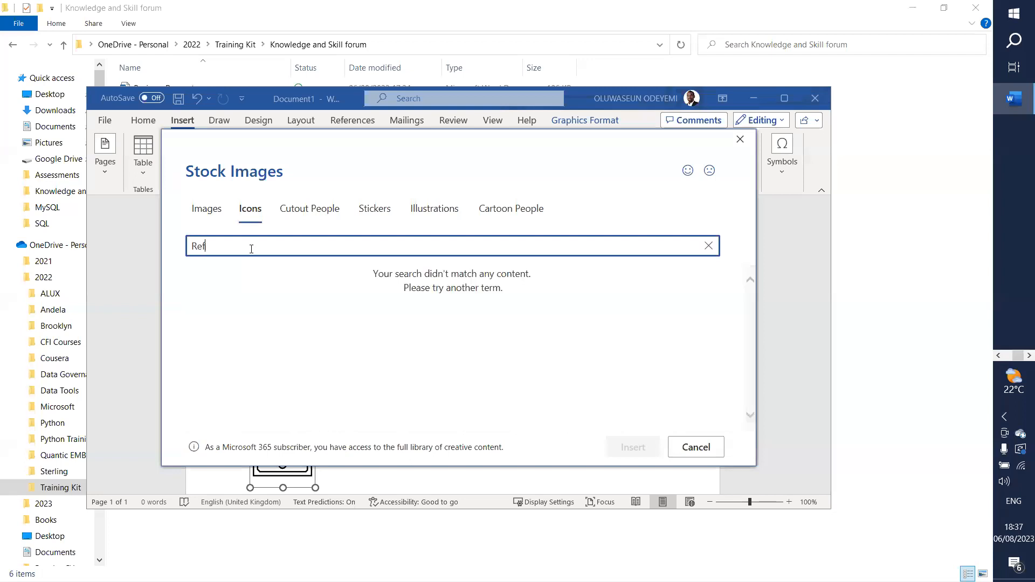
{"action": "type", "text": "sh"}
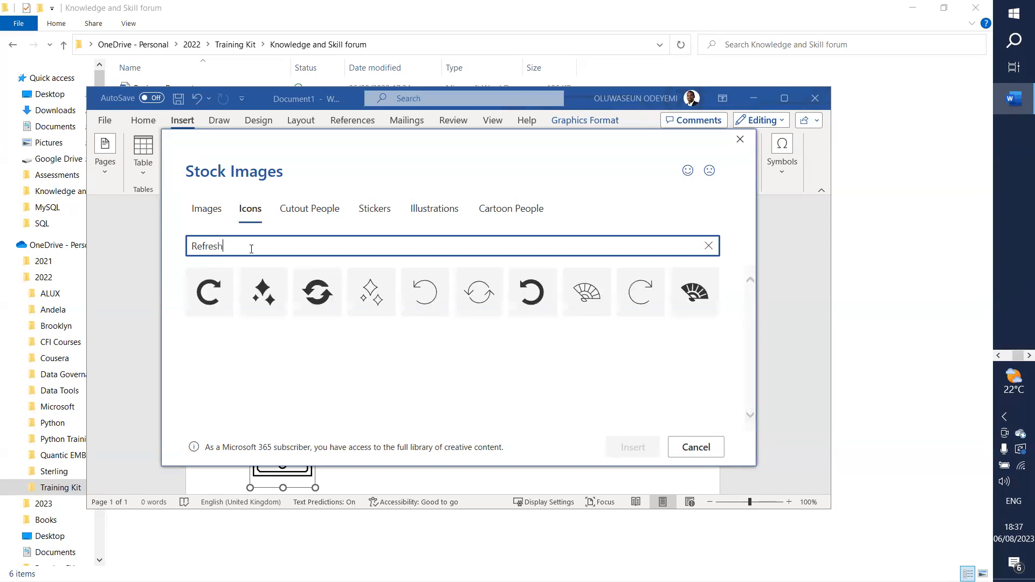
{"action": "left_click", "coordinate": [325, 294]}
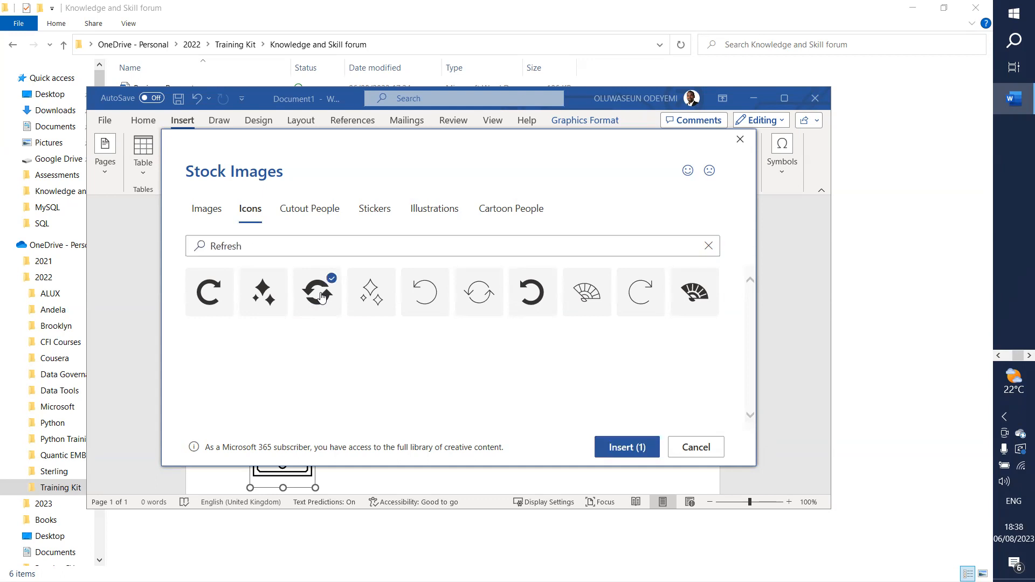
Step: Search icons for 'Next' and tick the solid skip-to-next icon
{"action": "left_click", "coordinate": [272, 245]}
{"action": "type", "text": "next"}
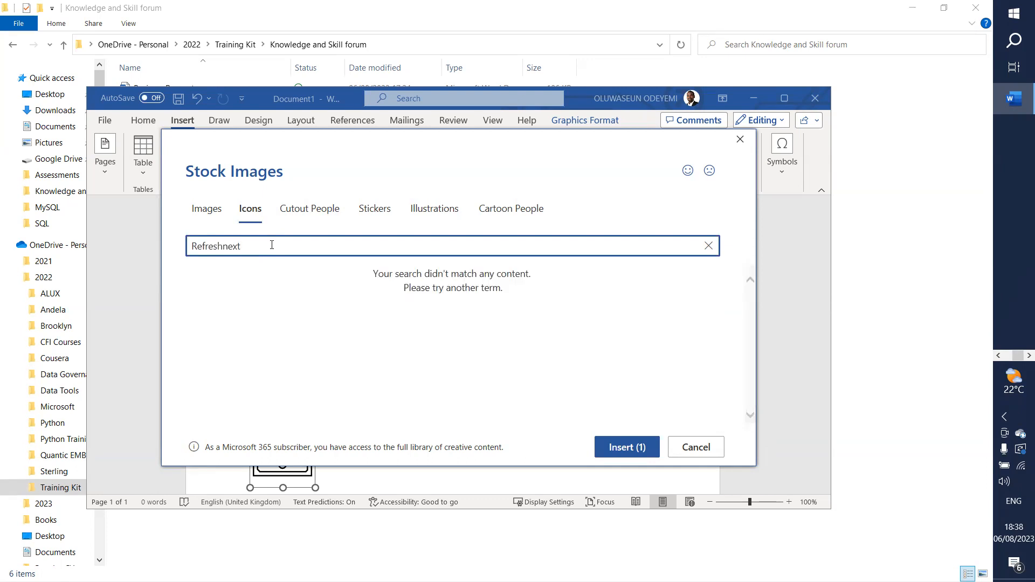
{"action": "key", "text": "ctrl+a"}
{"action": "type", "text": "Next"}
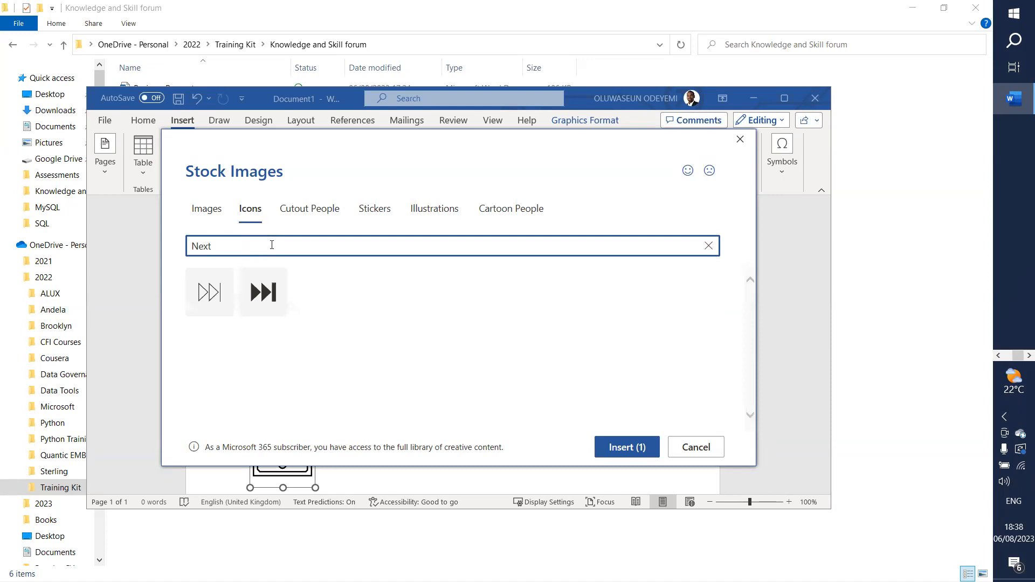
{"action": "left_click", "coordinate": [254, 300]}
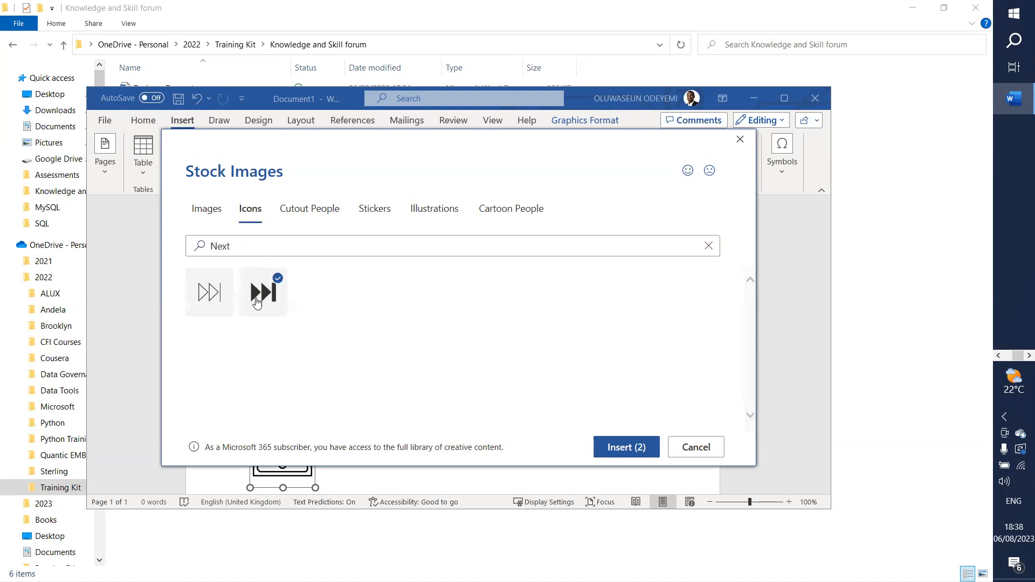
Step: Search 'Play', tick the play-arrow icon and insert all three icons into the document
{"action": "left_click", "coordinate": [254, 248]}
{"action": "double_click", "coordinate": [255, 248]}
{"action": "type", "text": "Play"}
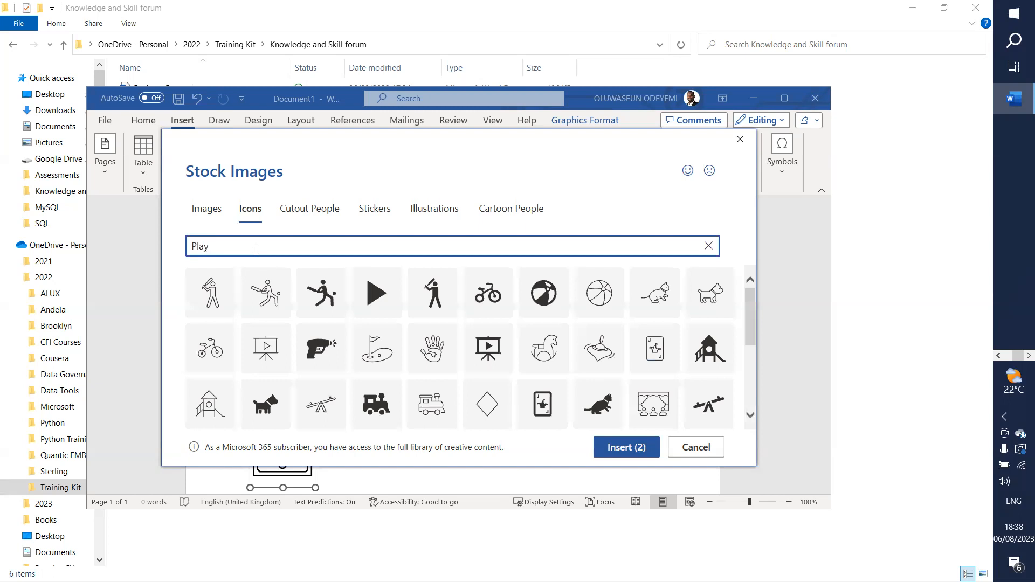
{"action": "left_click", "coordinate": [365, 303]}
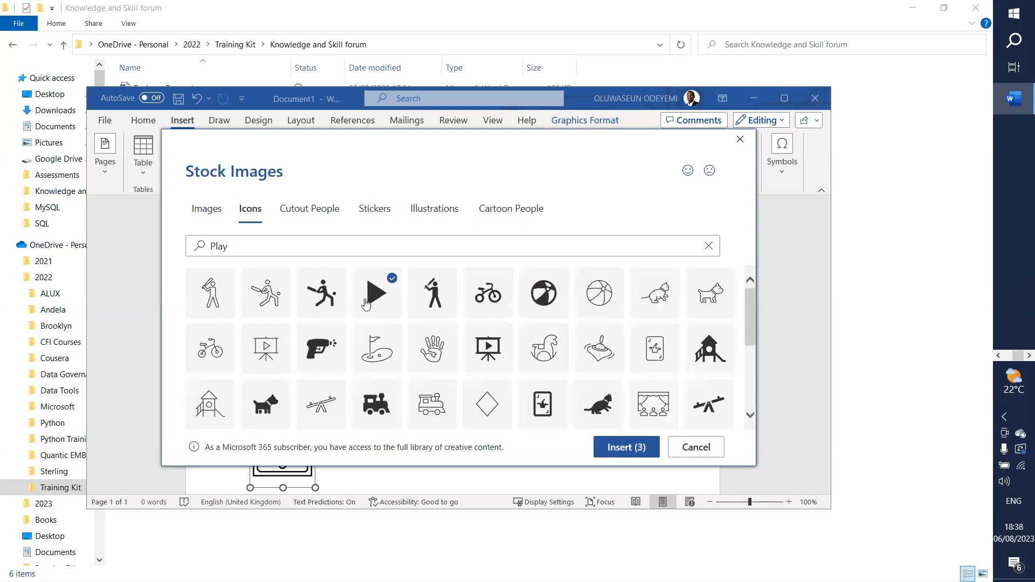
{"action": "left_click", "coordinate": [620, 449]}
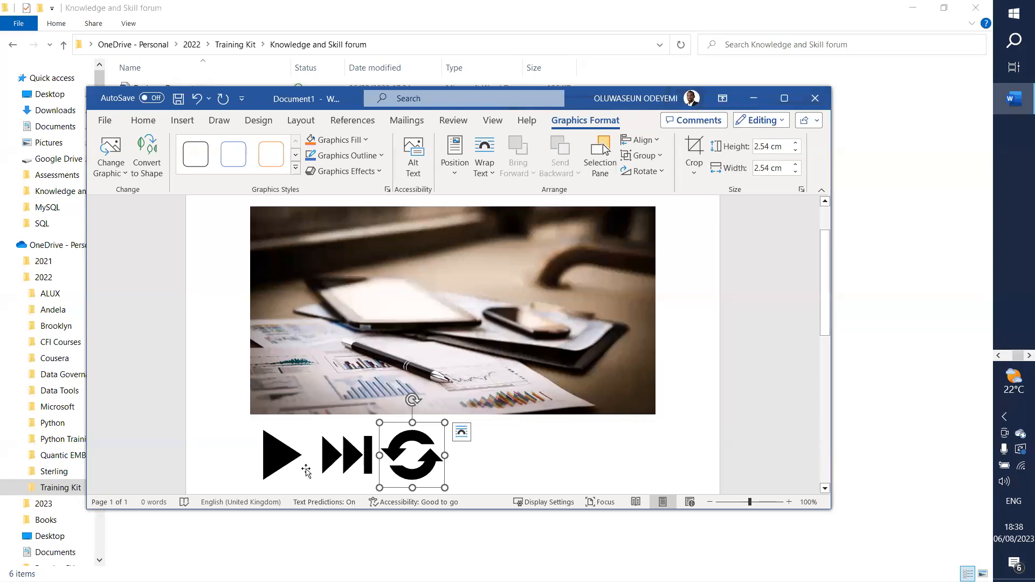
{"action": "left_click", "coordinate": [282, 467]}
{"action": "right_click", "coordinate": [283, 467]}
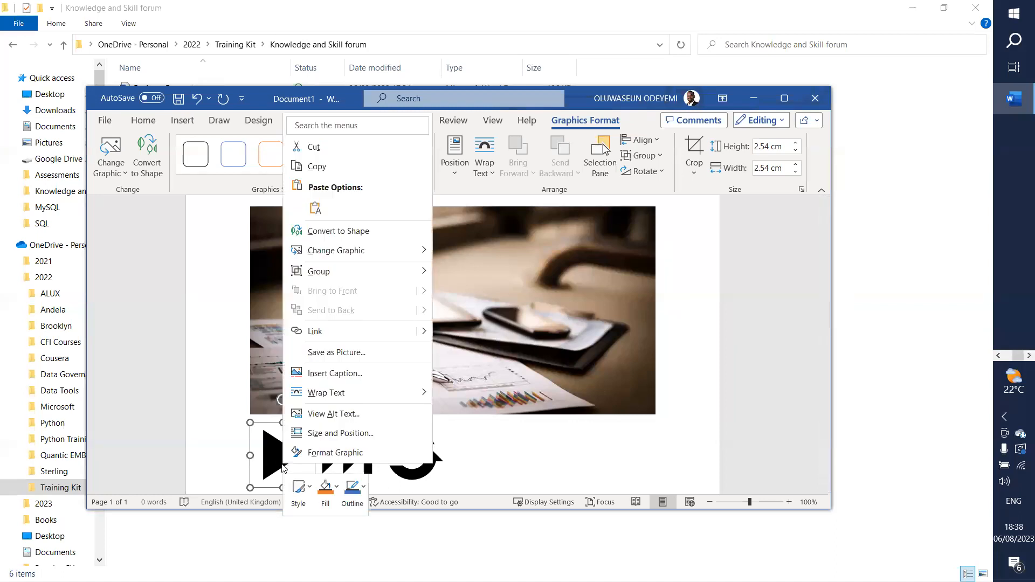
{"action": "left_click", "coordinate": [511, 458]}
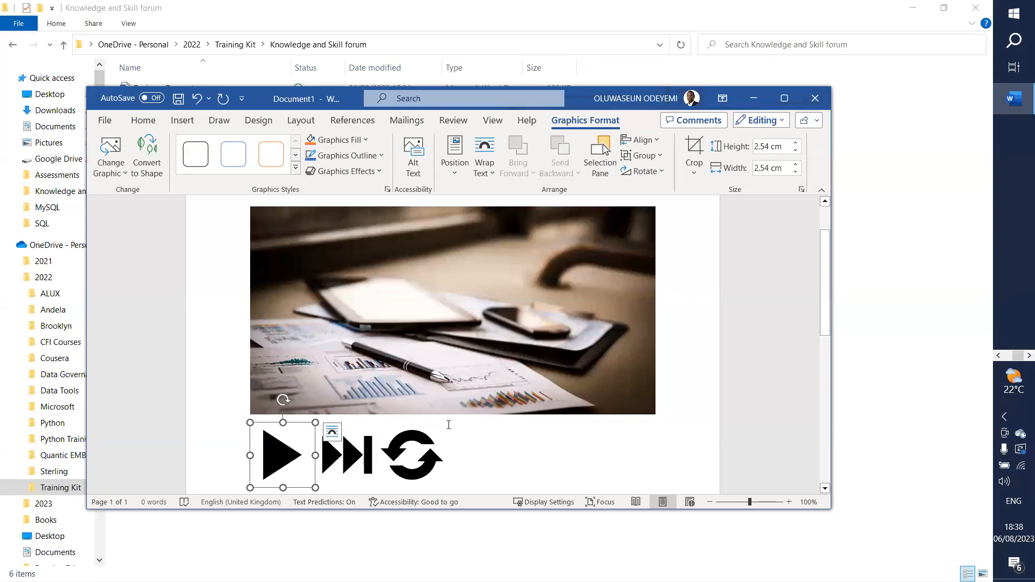
{"action": "left_click", "coordinate": [192, 123]}
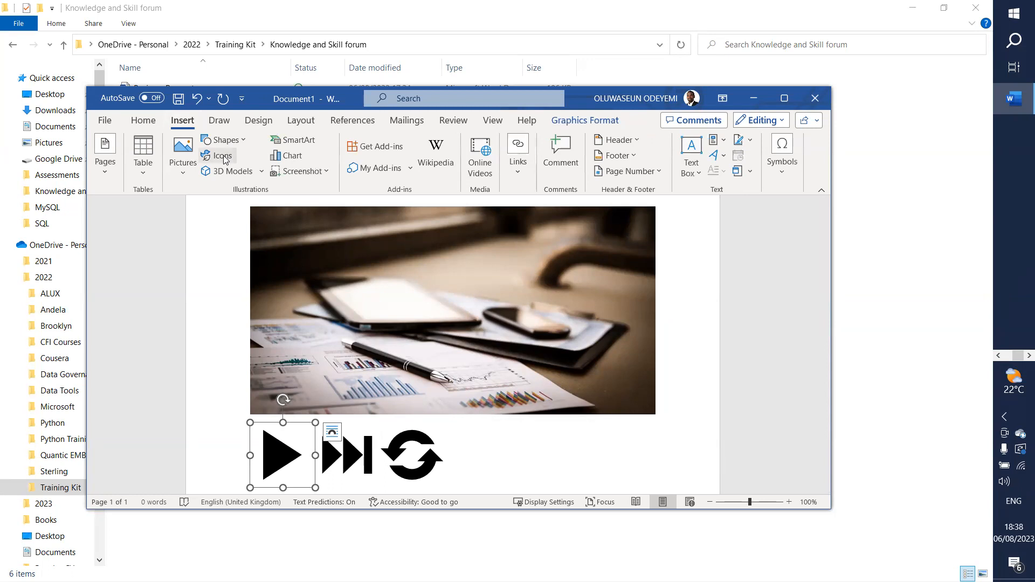
{"action": "left_click", "coordinate": [212, 157]}
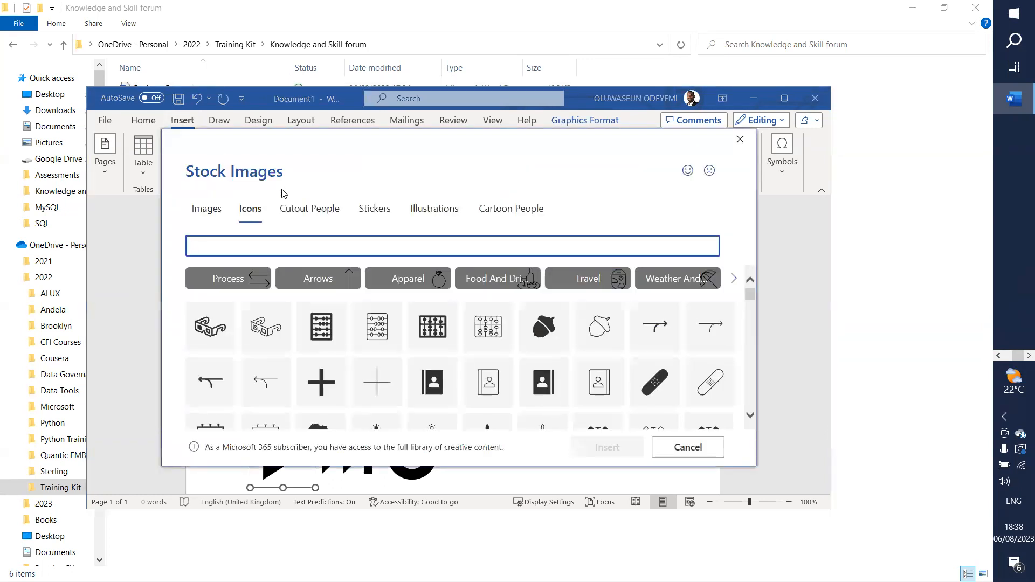
{"action": "type", "text": "Business "}
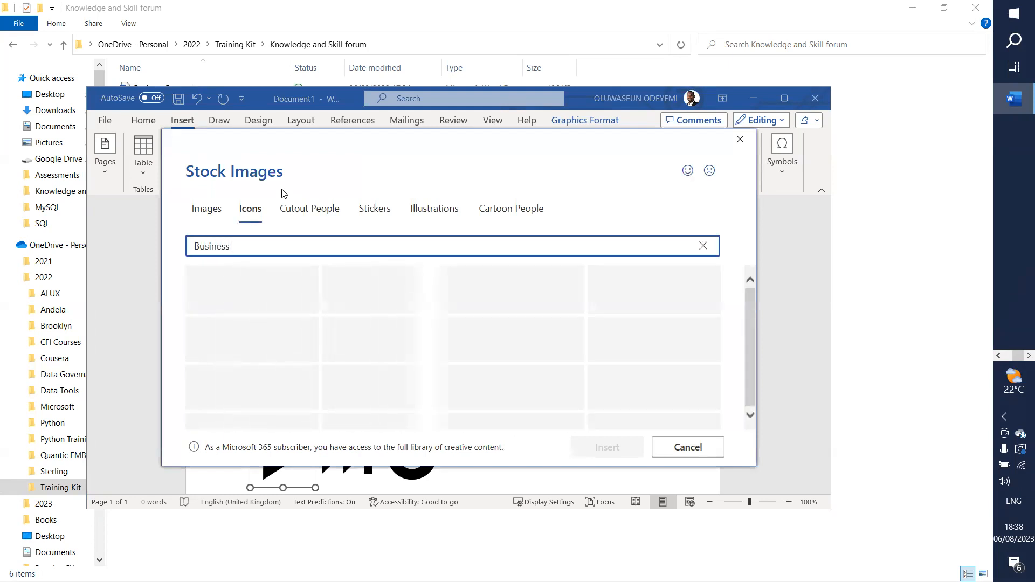
{"action": "type", "text": "logo"}
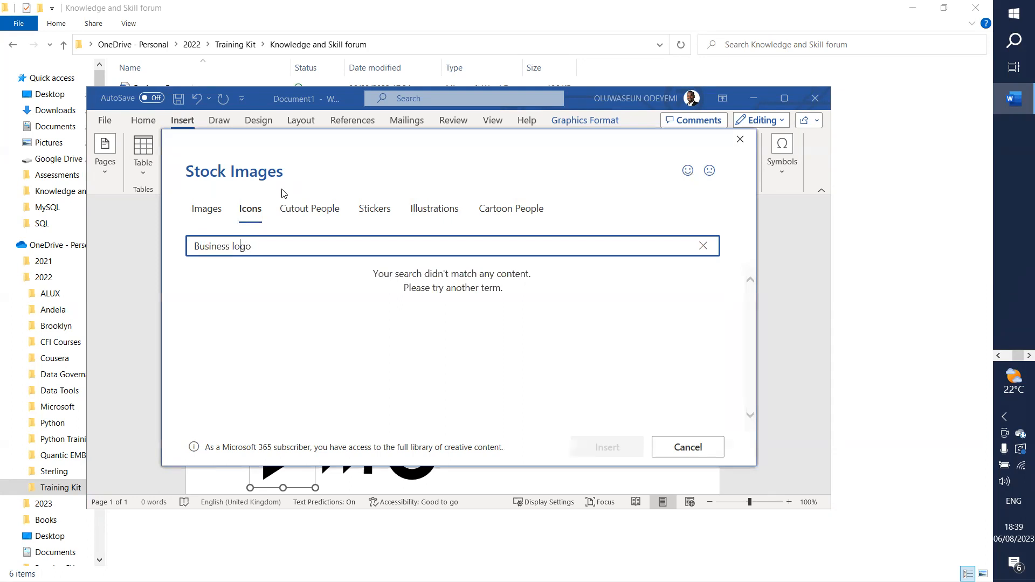
{"action": "key", "text": "ctrl+Left"}
{"action": "key", "text": "BackSpace"}
{"action": "key", "text": "BackSpace"}
{"action": "key", "text": "BackSpace"}
{"action": "key", "text": "BackSpace"}
{"action": "key", "text": "BackSpace"}
{"action": "key", "text": "BackSpace"}
{"action": "key", "text": "BackSpace"}
{"action": "key", "text": "BackSpace"}
{"action": "key", "text": "BackSpace"}
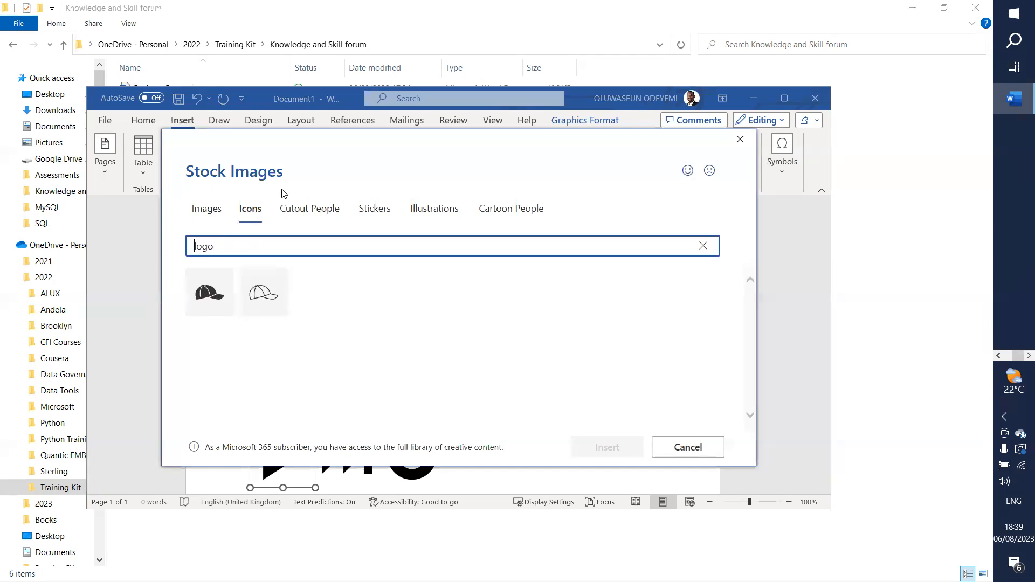
{"action": "left_click", "coordinate": [207, 210]}
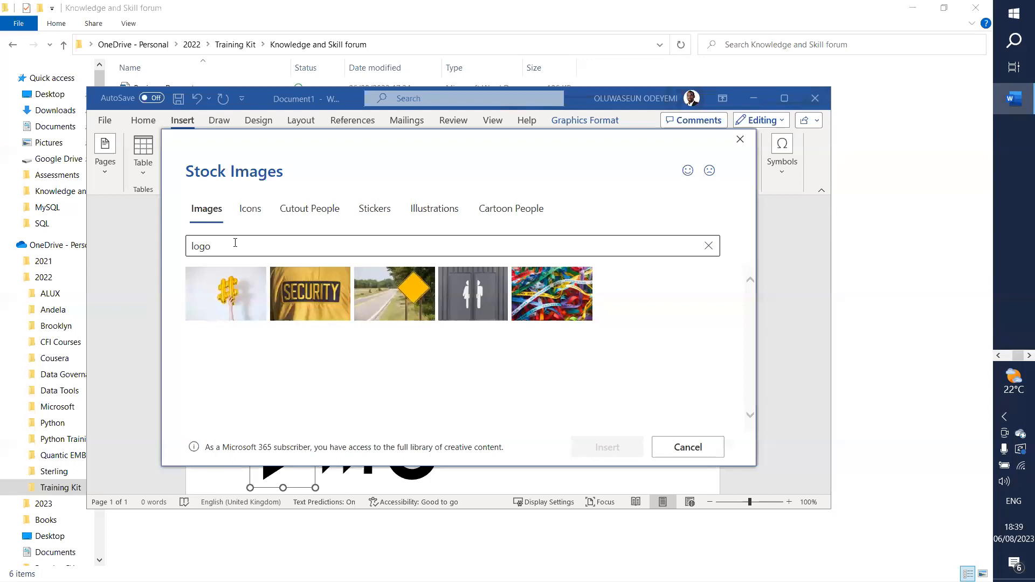
{"action": "left_click", "coordinate": [269, 246]}
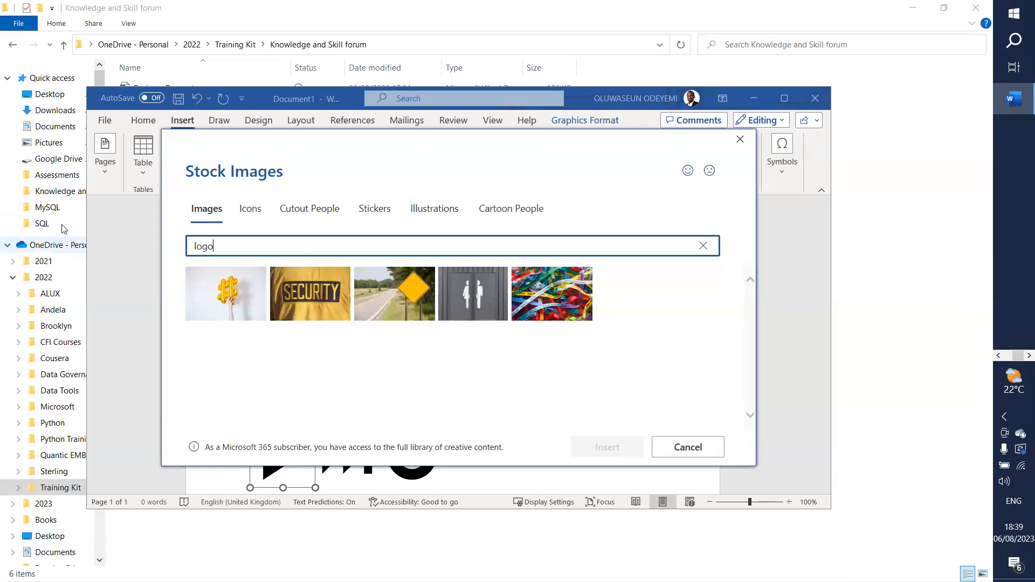
{"action": "left_click_drag", "start_coordinate": [220, 246], "coordinate": [184, 246]}
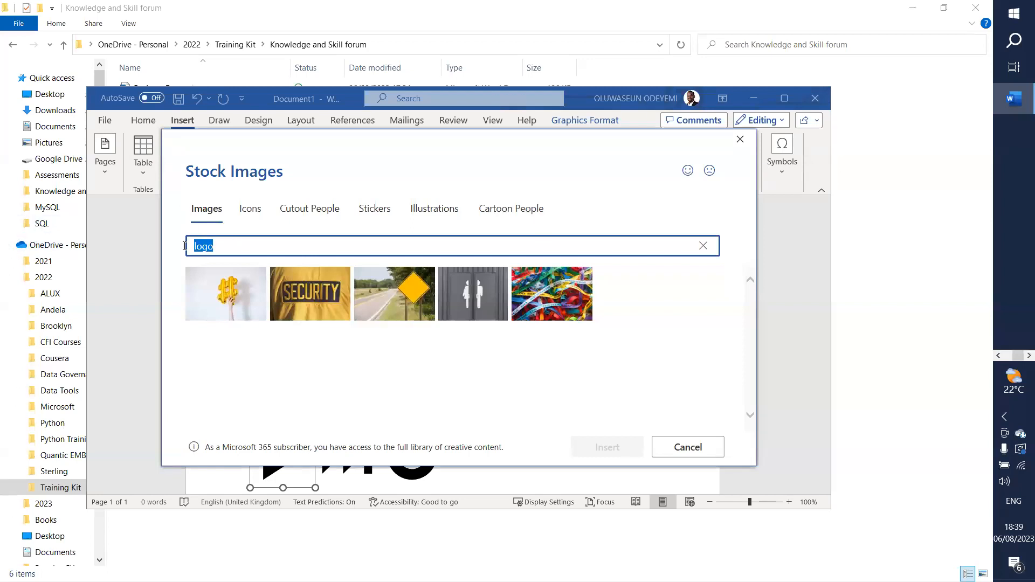
{"action": "type", "text": "powere bi"}
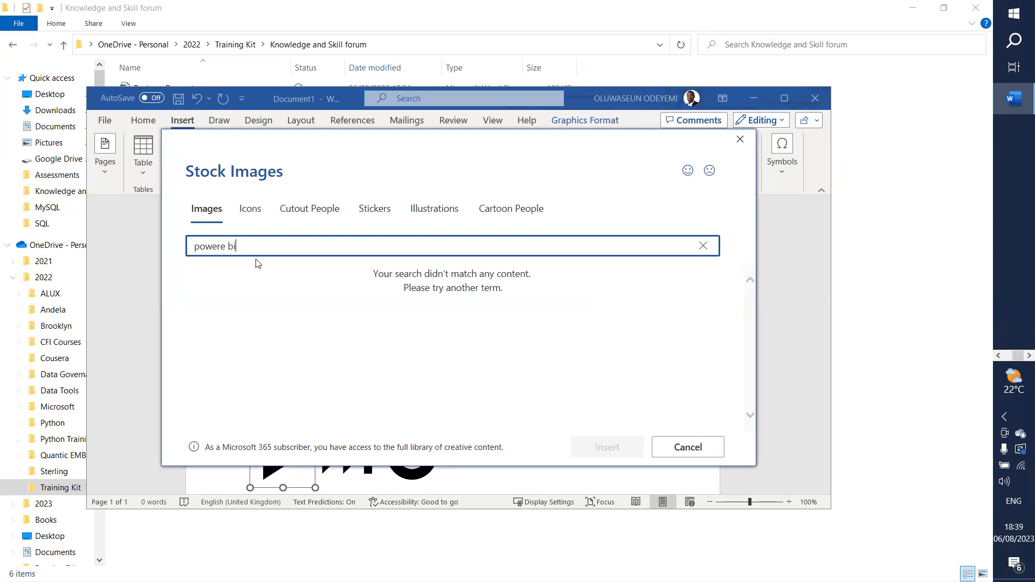
{"action": "left_click", "coordinate": [689, 447]}
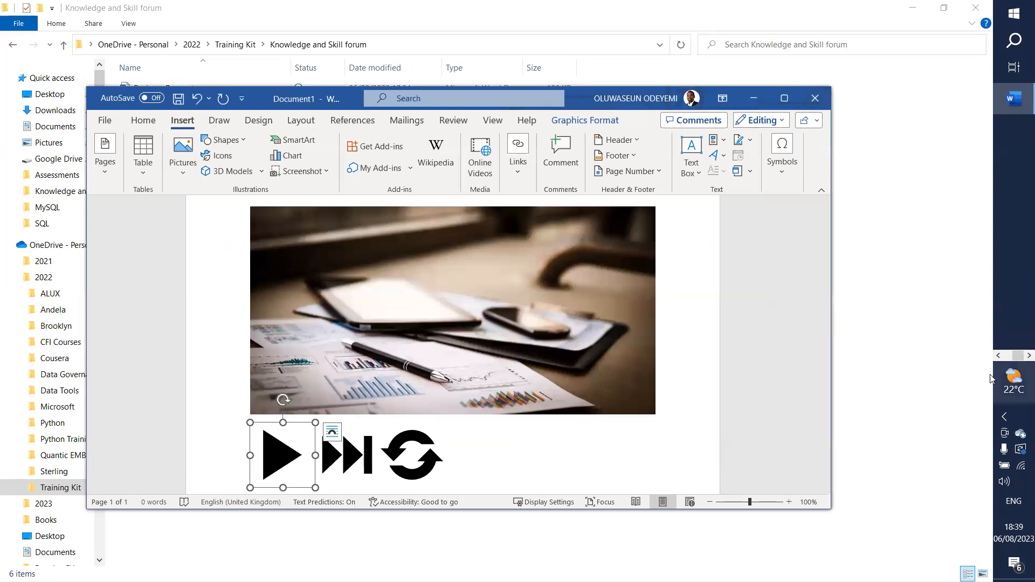
Step: Reopen the stock library and search Images for 'Powerbi logo'
{"action": "left_click", "coordinate": [999, 355]}
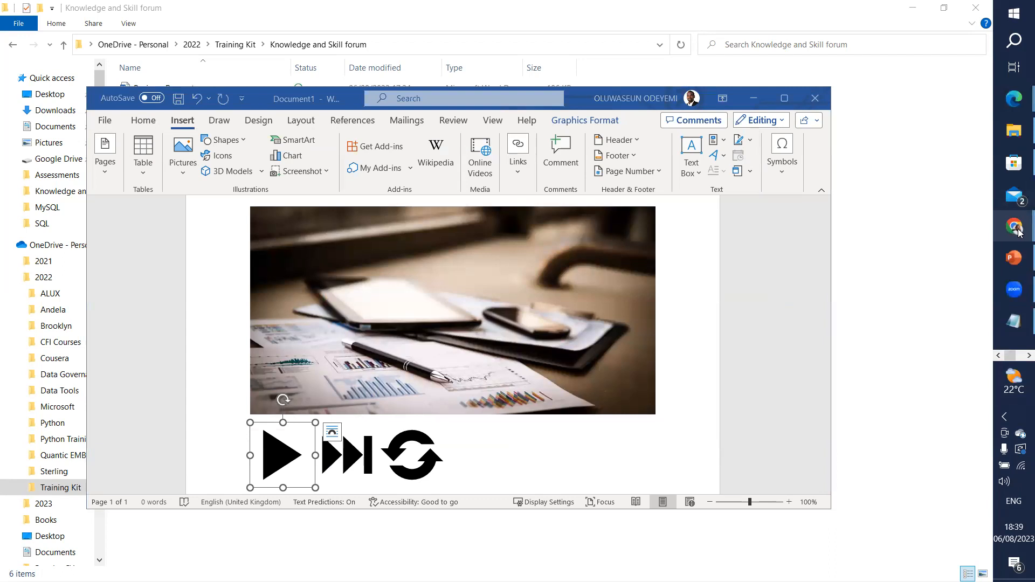
{"action": "mouse_move", "coordinate": [1014, 227]}
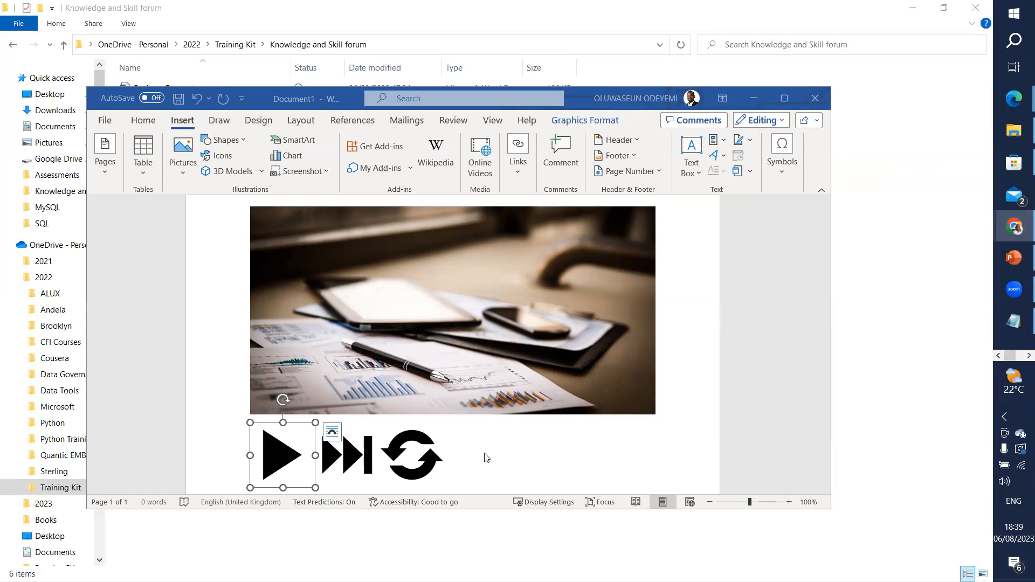
{"action": "left_click", "coordinate": [230, 161]}
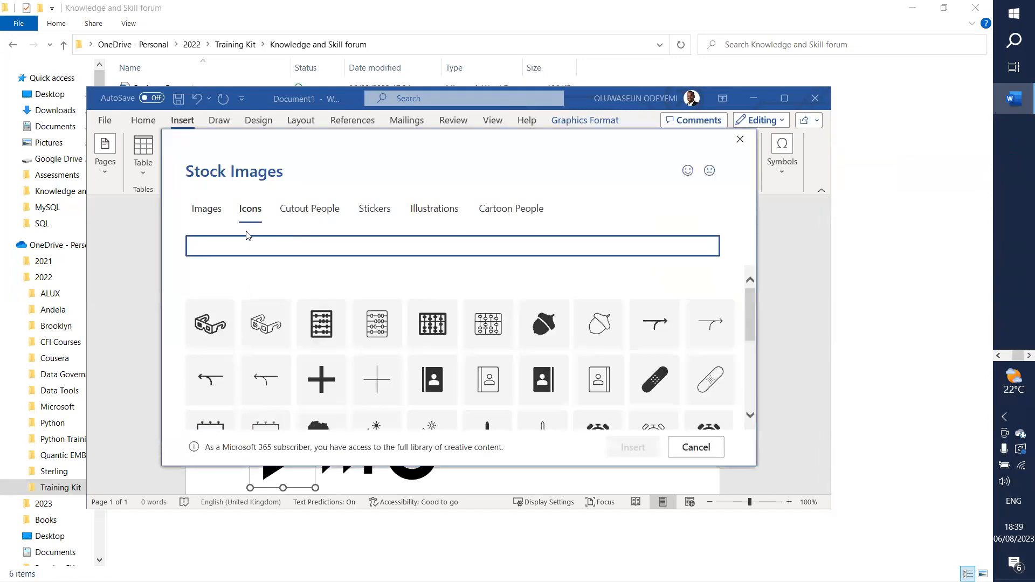
{"action": "left_click", "coordinate": [215, 213]}
{"action": "left_click", "coordinate": [252, 241]}
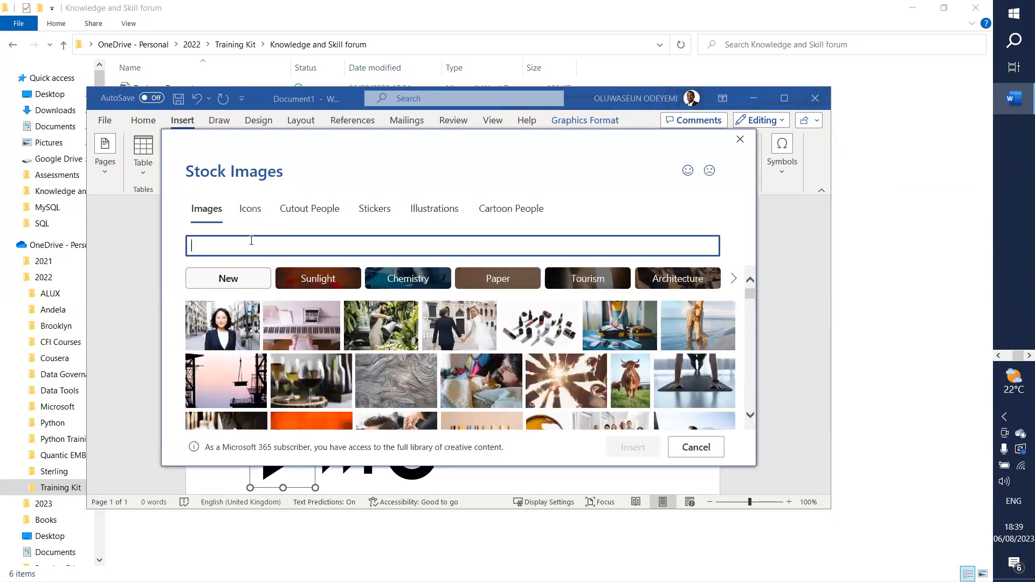
{"action": "type", "text": "Powerbi"}
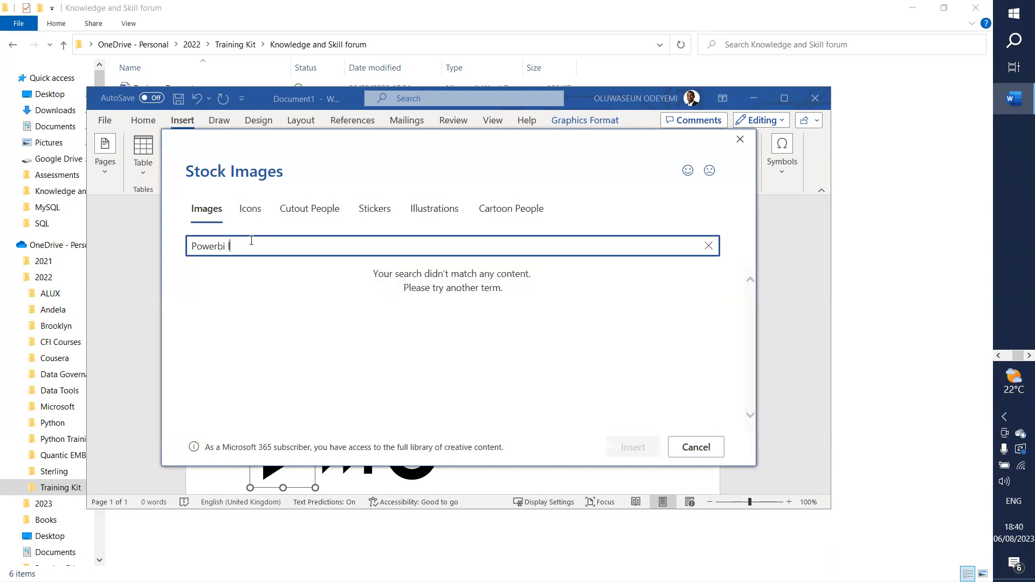
{"action": "type", "text": " logo"}
Step: Check the Icons tab for 'Powerbi logo', which finds nothing, then bring up Chrome
{"action": "left_click", "coordinate": [243, 220]}
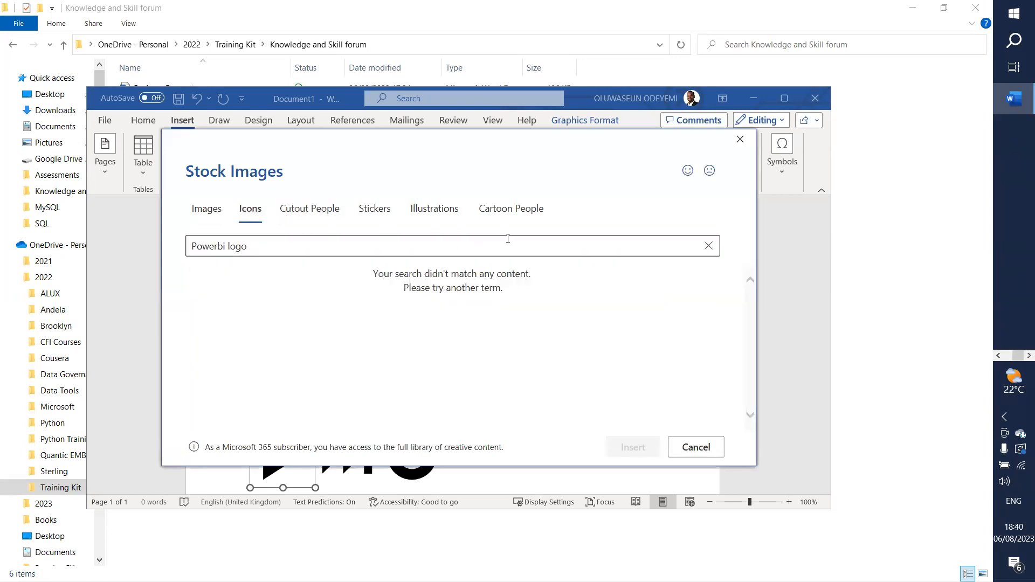
{"action": "left_click", "coordinate": [291, 245]}
{"action": "key", "text": "ctrl+a"}
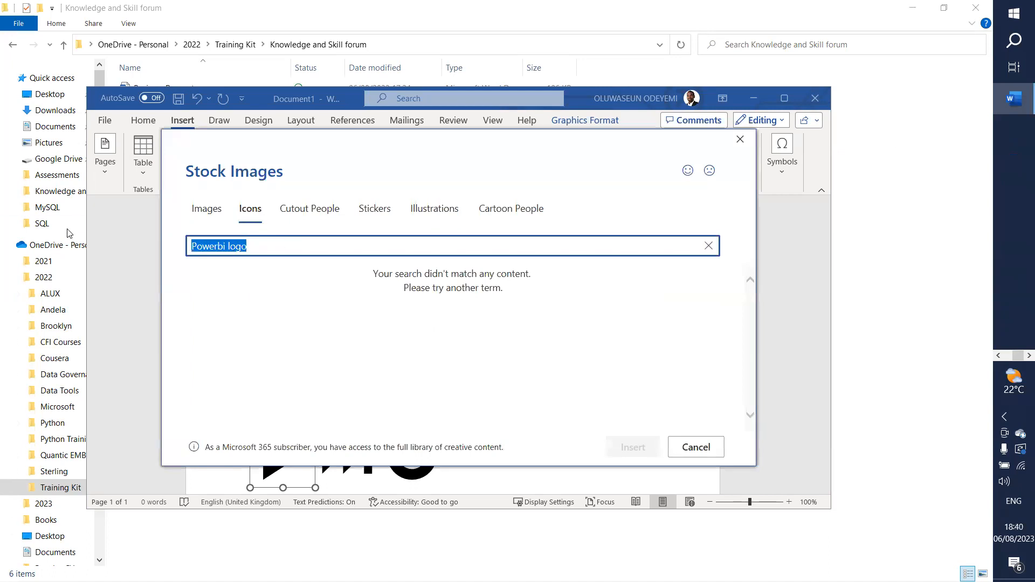
{"action": "left_click", "coordinate": [996, 358]}
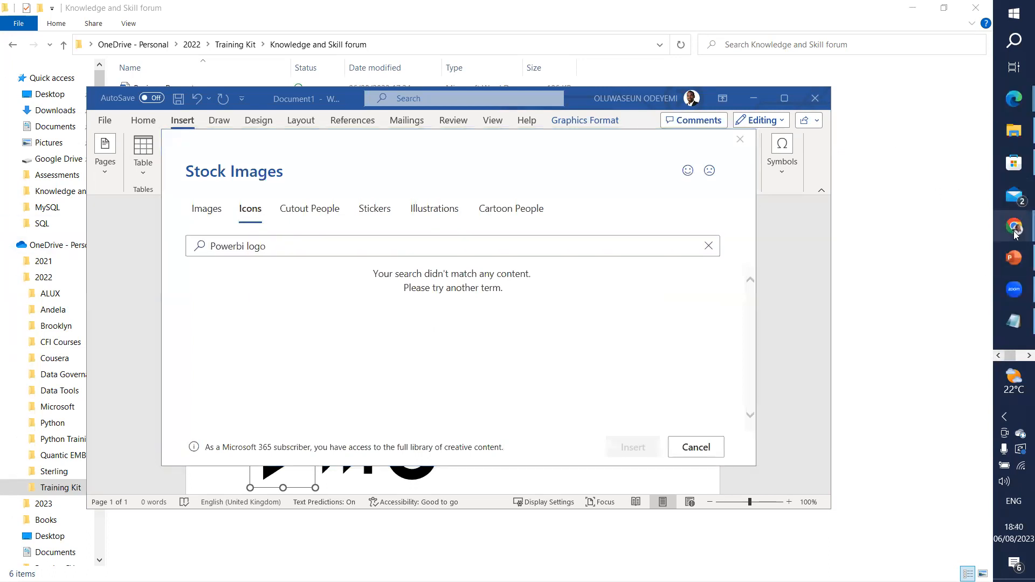
{"action": "left_click", "coordinate": [945, 188]}
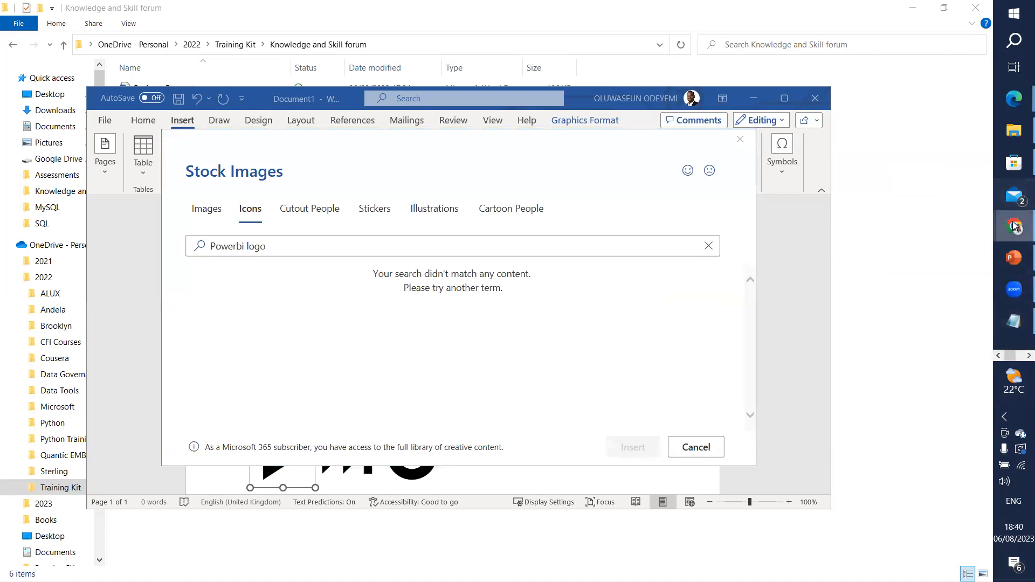
Step: Google 'Powerbi logo' in Chrome and preview the Wikimedia Power BI logo image
{"action": "mouse_move", "coordinate": [1014, 226]}
{"action": "left_click", "coordinate": [920, 298]}
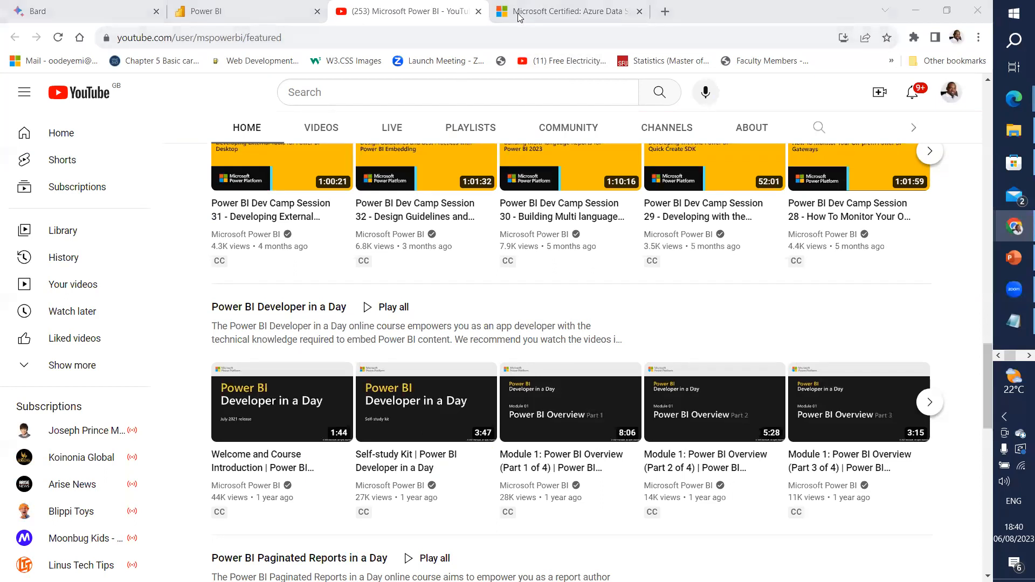
{"action": "left_click", "coordinate": [544, 12]}
{"action": "left_click", "coordinate": [528, 34]}
{"action": "type", "text": "Powerbi logo"}
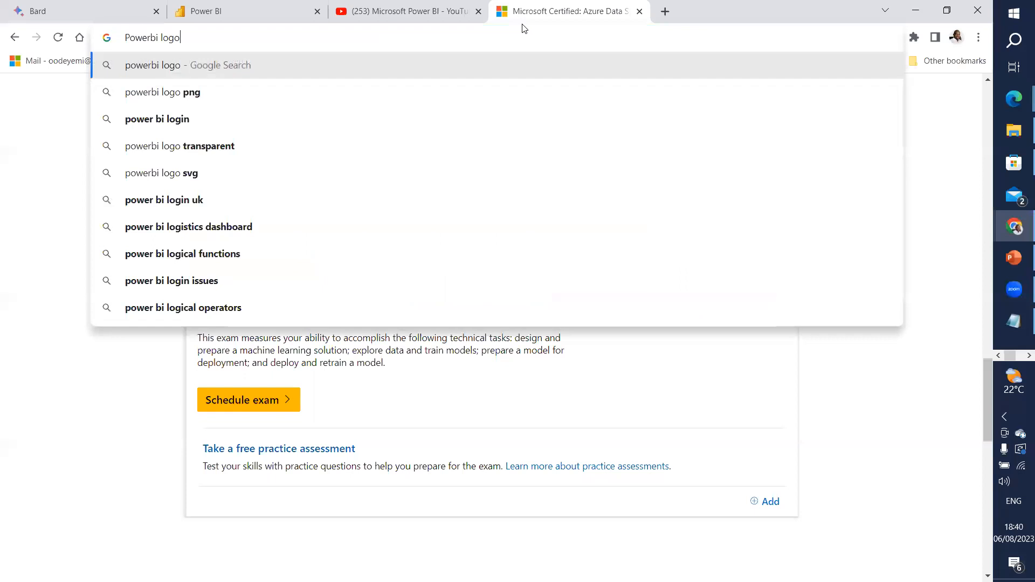
{"action": "key", "text": "Return"}
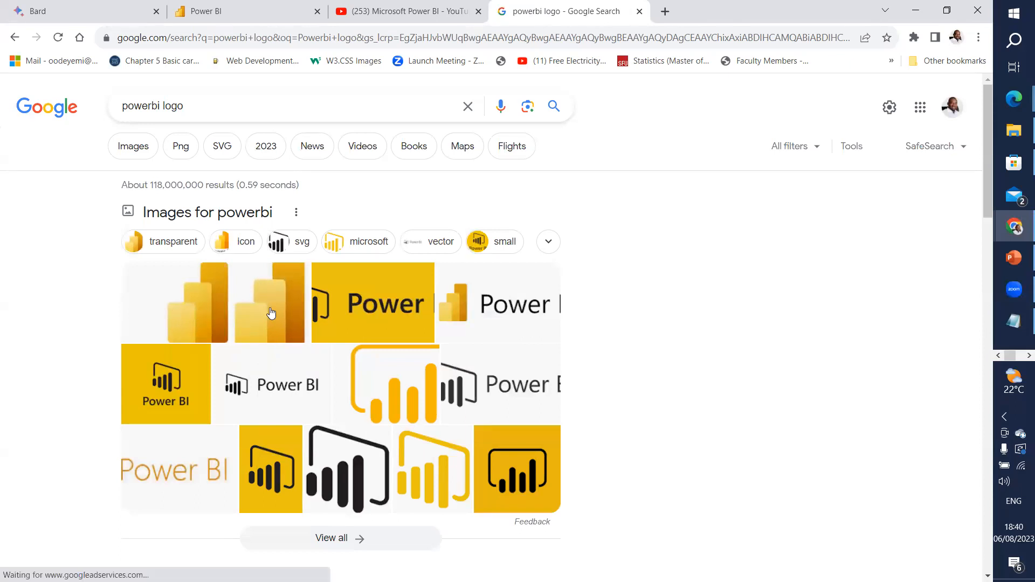
{"action": "left_click", "coordinate": [254, 293]}
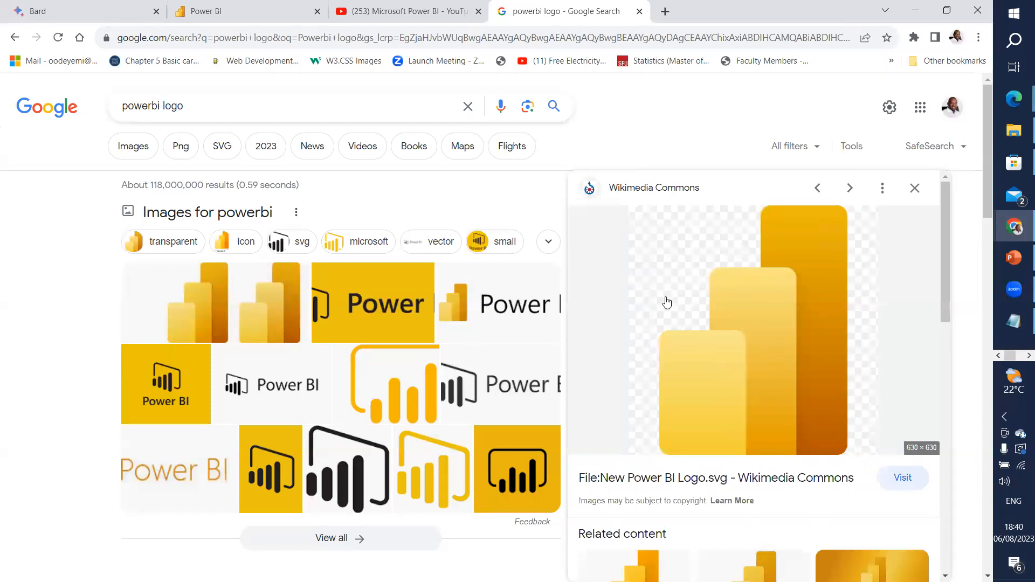
Step: Save the logo as Power_BI_Logo.svg into the Knowledge and Skill forum folder
{"action": "right_click", "coordinate": [698, 281]}
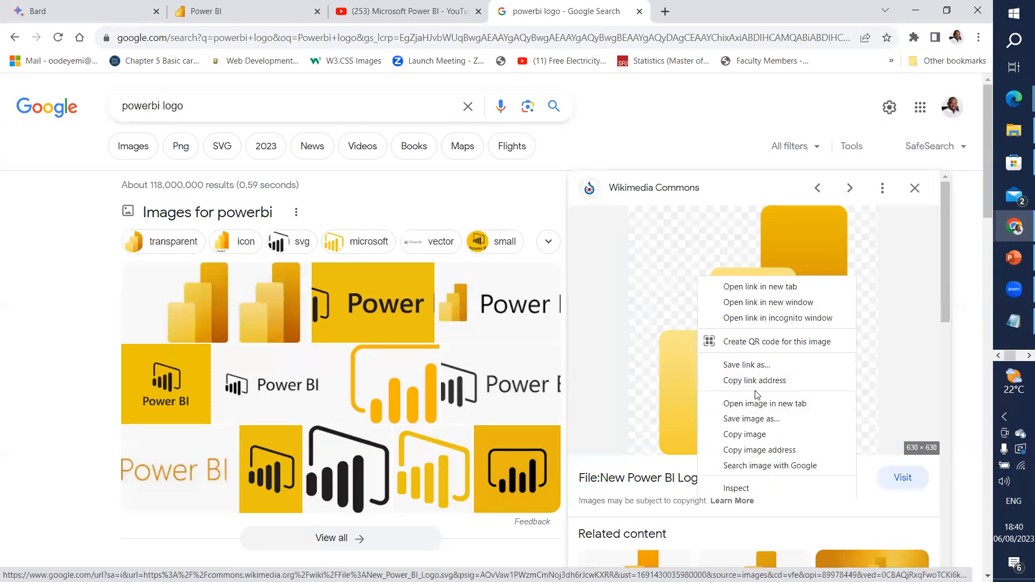
{"action": "left_click", "coordinate": [758, 420]}
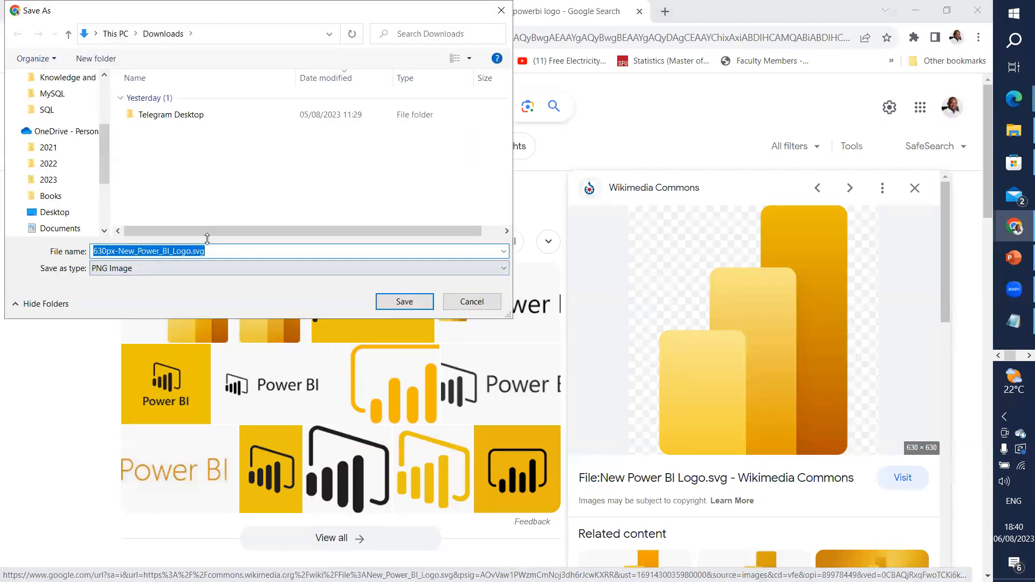
{"action": "left_click", "coordinate": [138, 251]}
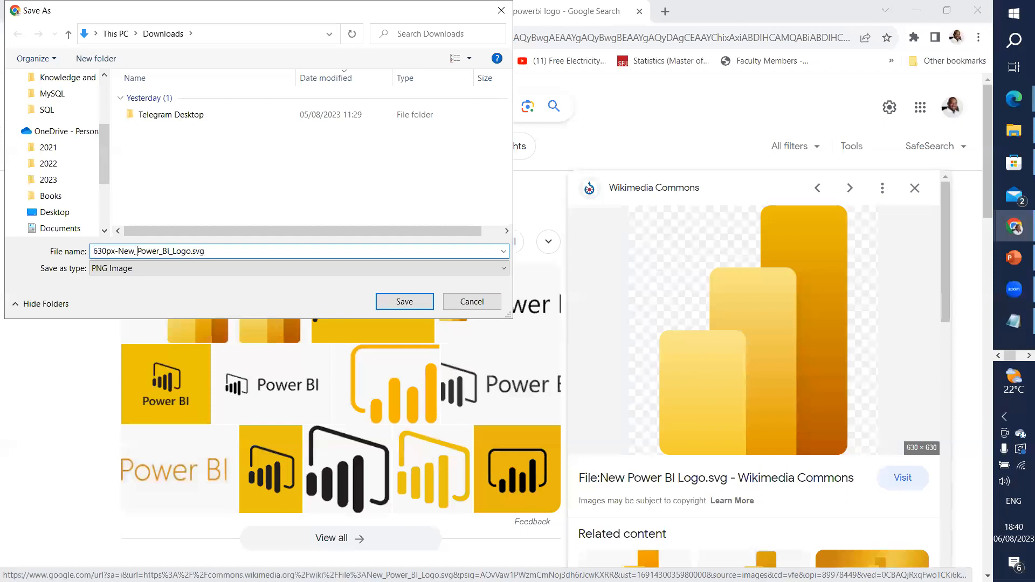
{"action": "key", "text": "BackSpace"}
{"action": "key", "text": "BackSpace"}
{"action": "key", "text": "BackSpace"}
{"action": "key", "text": "BackSpace"}
{"action": "key", "text": "BackSpace"}
{"action": "key", "text": "BackSpace"}
{"action": "key", "text": "BackSpace"}
{"action": "key", "text": "BackSpace"}
{"action": "key", "text": "BackSpace"}
{"action": "key", "text": "BackSpace"}
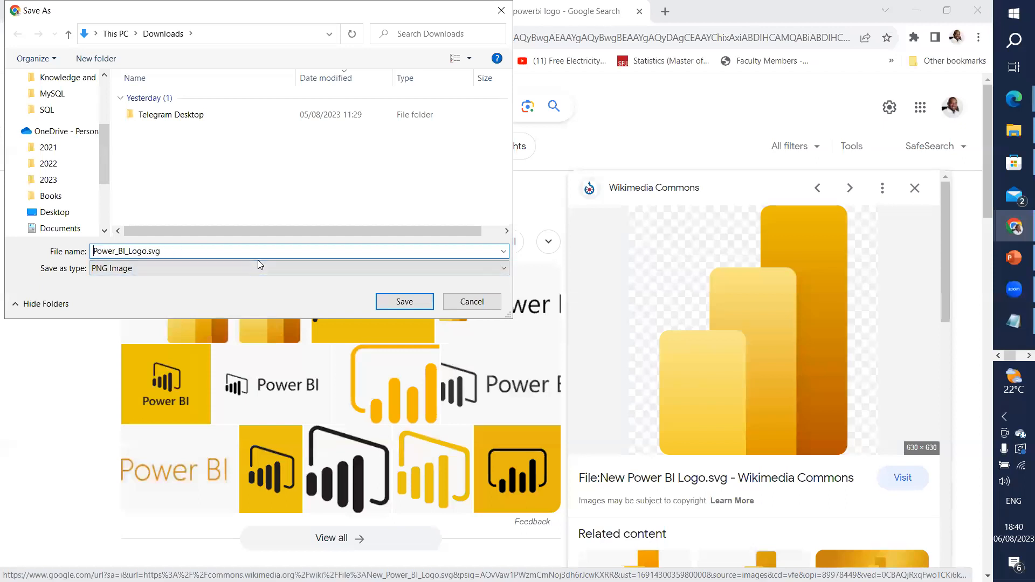
{"action": "scroll", "coordinate": [76, 151], "scroll_direction": "up", "scroll_amount": 1}
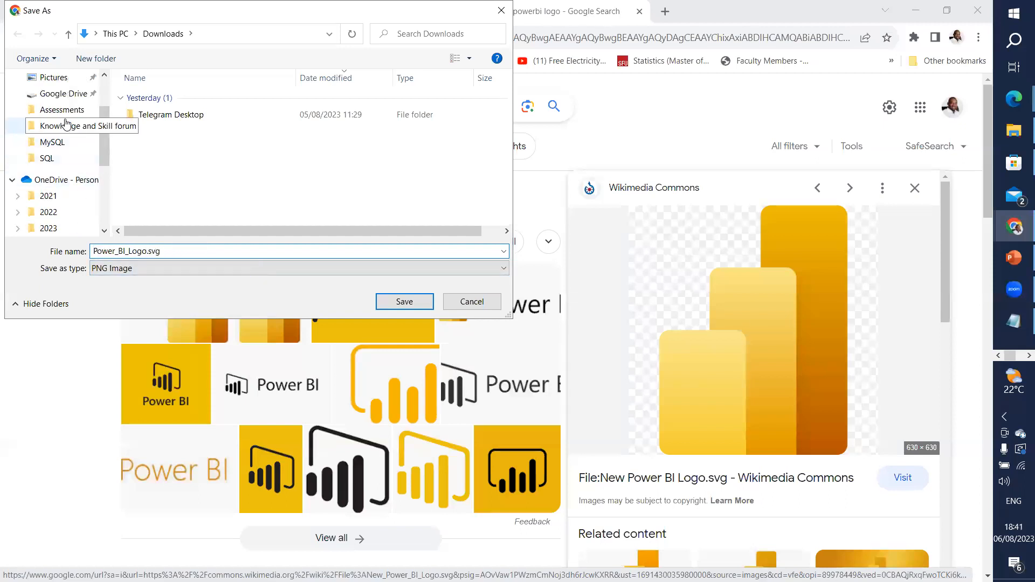
{"action": "left_click", "coordinate": [73, 128]}
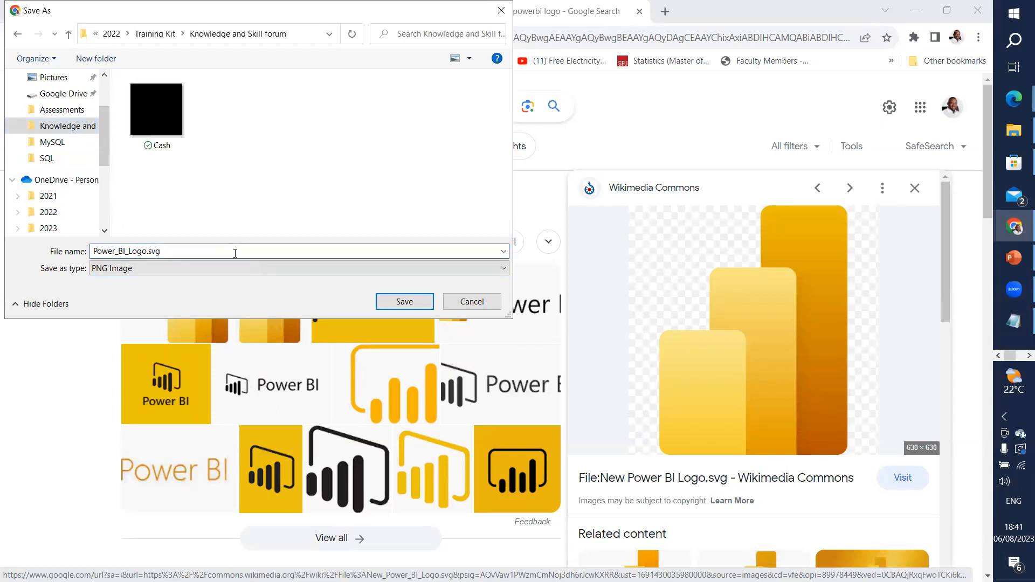
{"action": "double_click", "coordinate": [220, 255]}
{"action": "left_click", "coordinate": [417, 302]}
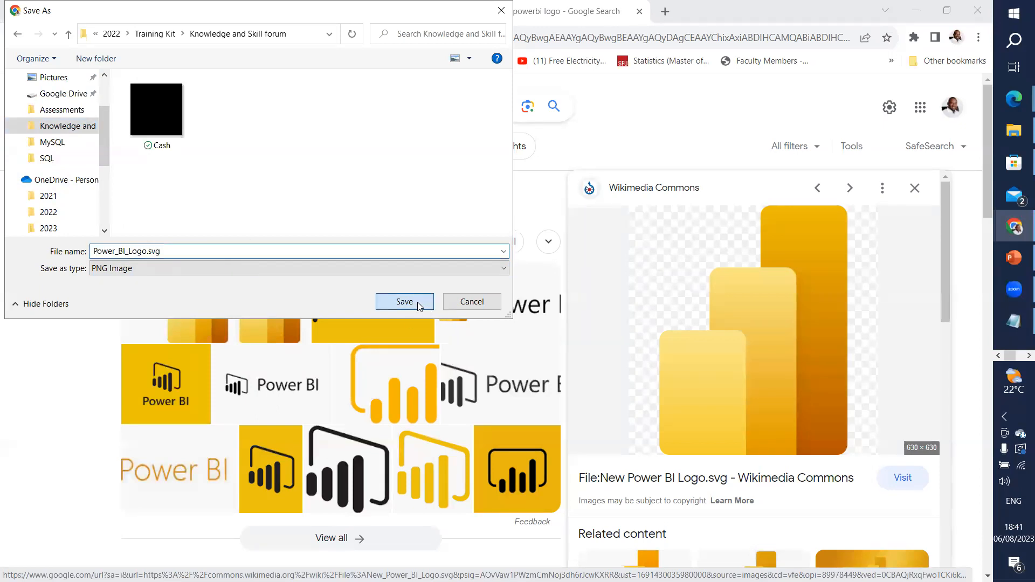
{"action": "left_click", "coordinate": [915, 14]}
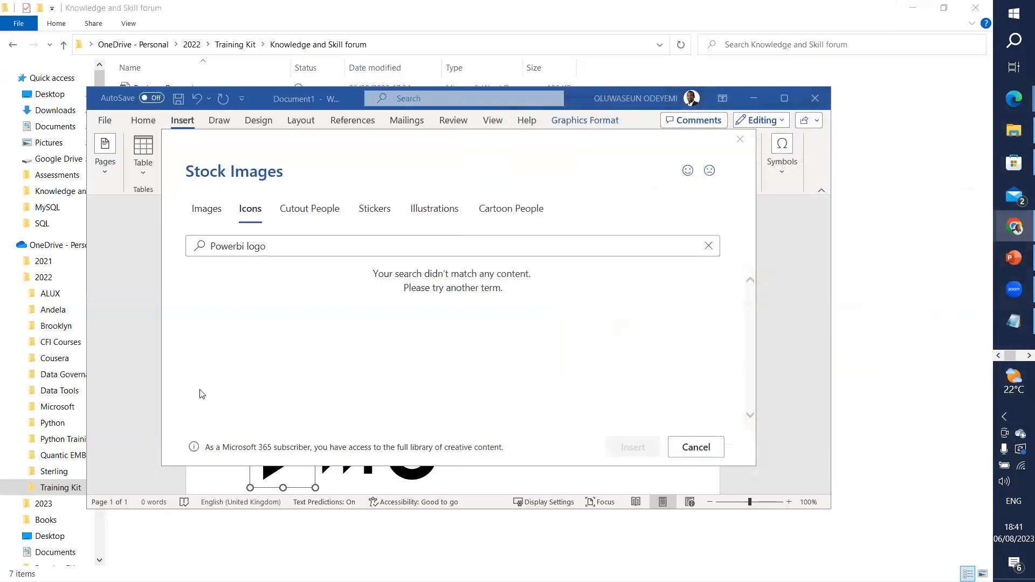
Step: Close Stock Images and save the play icon as a picture named Play
{"action": "left_click", "coordinate": [741, 140]}
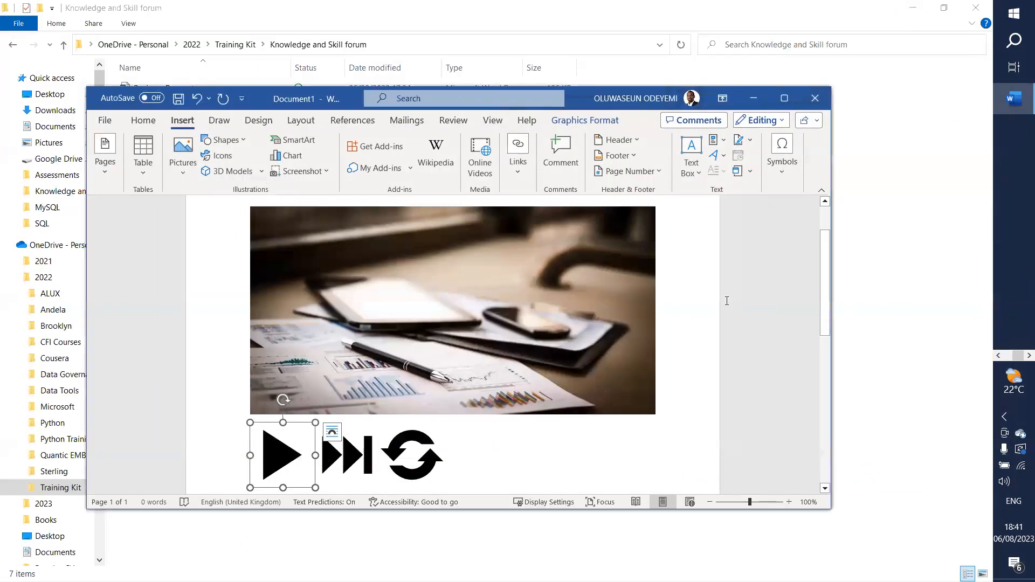
{"action": "mouse_move", "coordinate": [301, 406]}
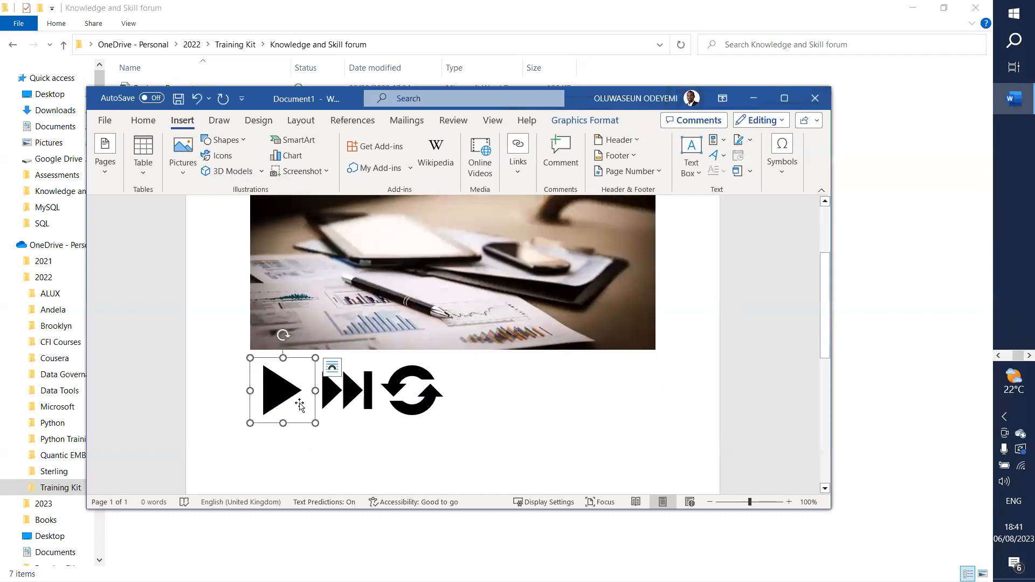
{"action": "right_click", "coordinate": [298, 405]}
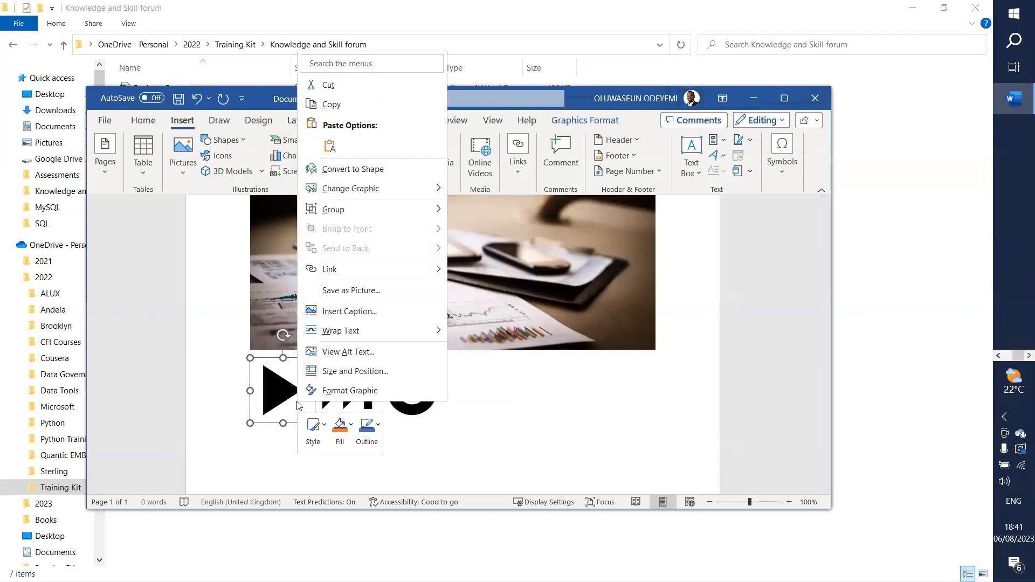
{"action": "left_click", "coordinate": [343, 291]}
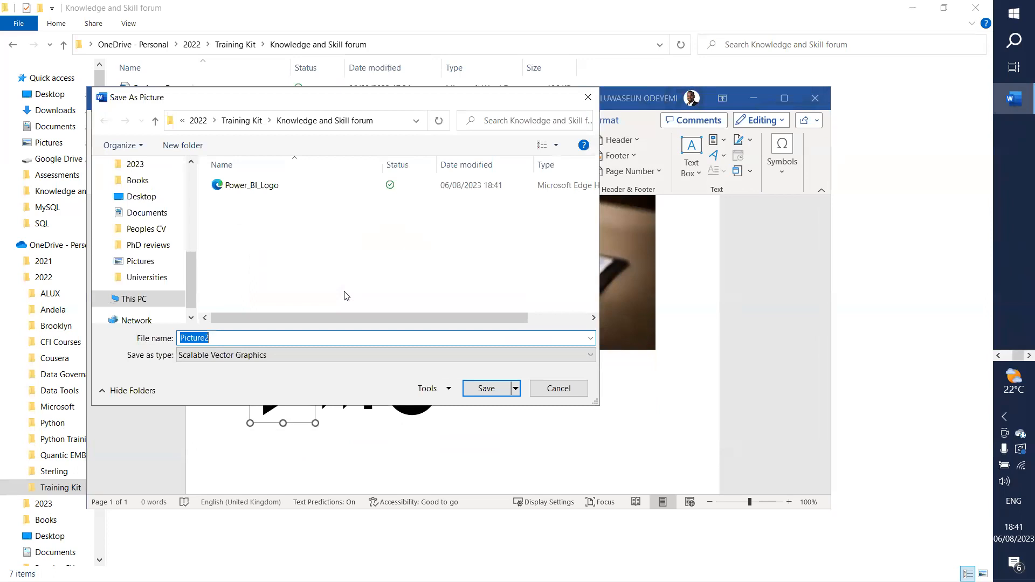
{"action": "type", "text": "Play"}
{"action": "left_click", "coordinate": [485, 389]}
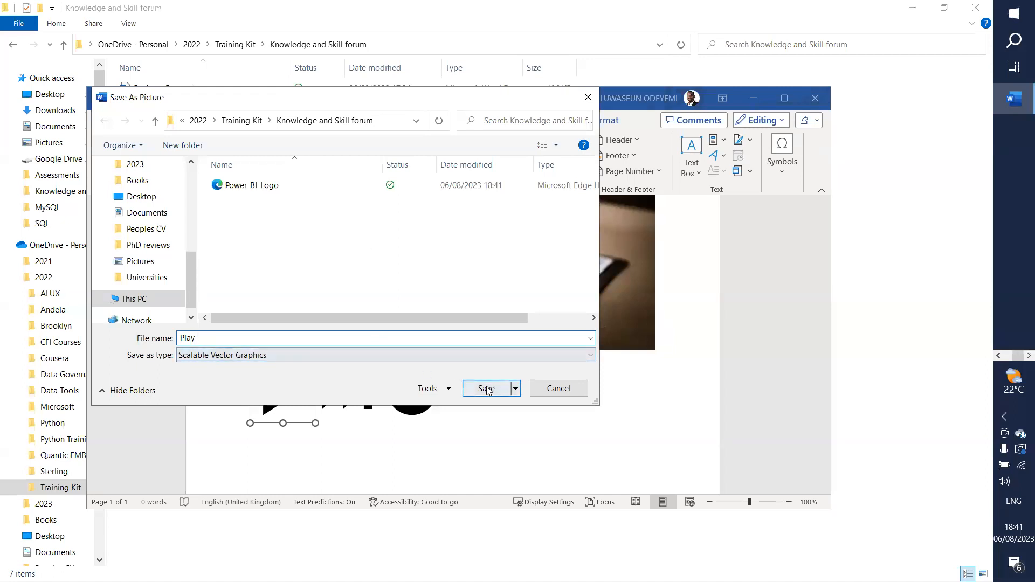
Step: Save the skip-forward icon as a picture named Next
{"action": "right_click", "coordinate": [347, 401]}
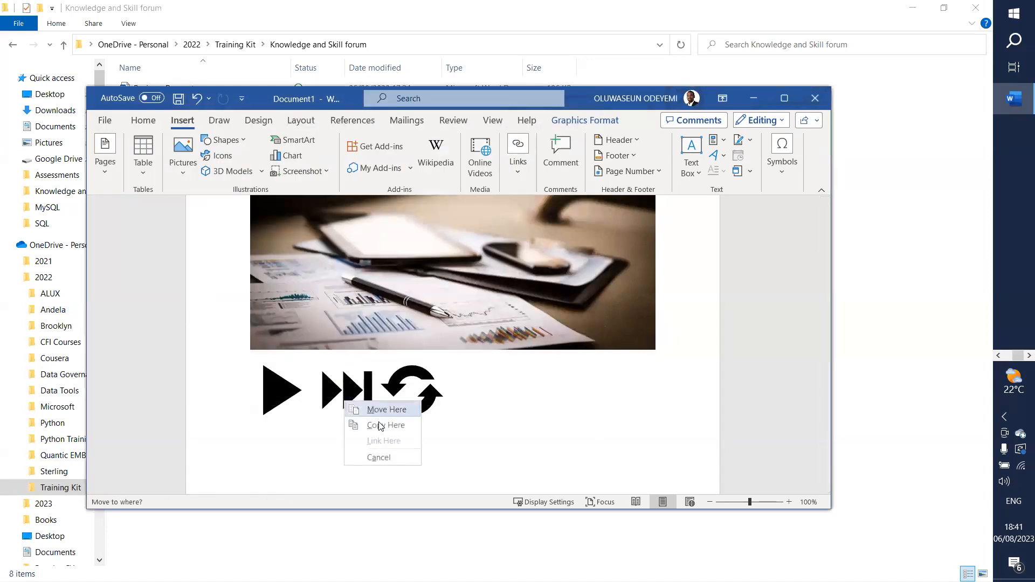
{"action": "right_click", "coordinate": [343, 388]}
{"action": "left_click", "coordinate": [312, 393]}
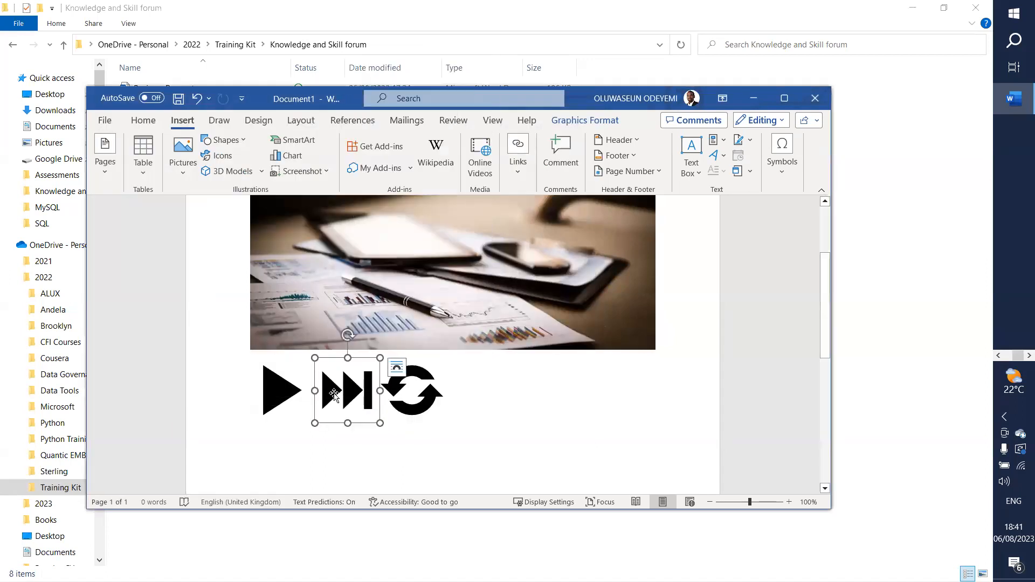
{"action": "right_click", "coordinate": [334, 397]}
{"action": "left_click", "coordinate": [388, 283]}
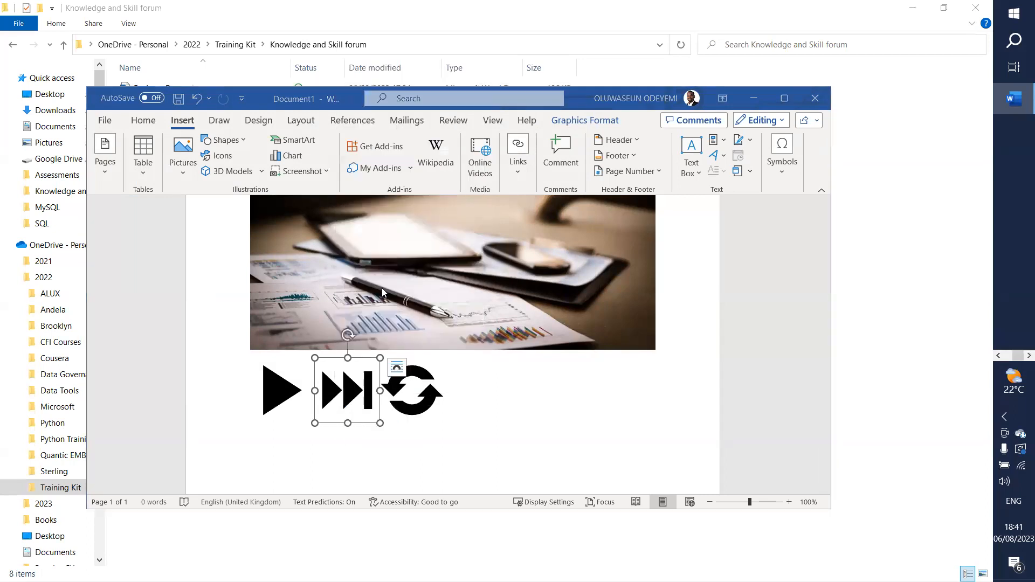
{"action": "type", "text": "Next"}
{"action": "left_click", "coordinate": [477, 387]}
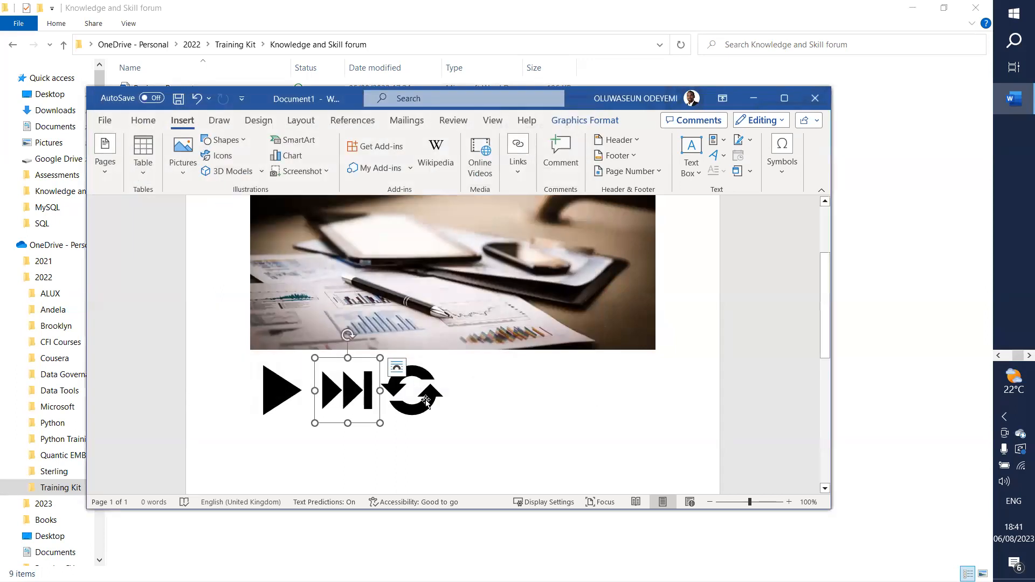
Step: Export the circular refresh icon via Save as Picture as a PNG named Refresh
{"action": "right_click", "coordinate": [426, 402]}
{"action": "left_click", "coordinate": [417, 387]}
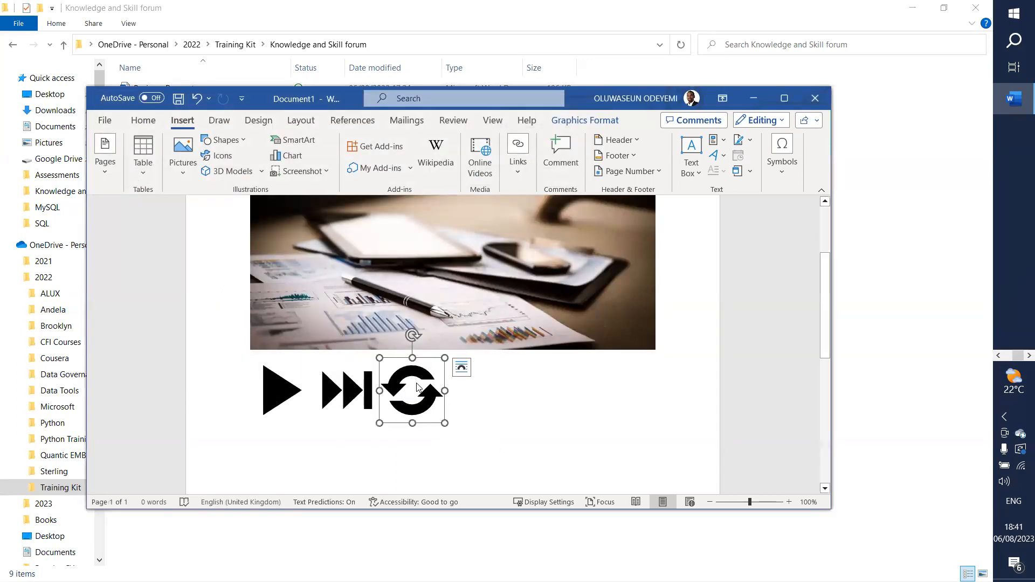
{"action": "right_click", "coordinate": [417, 387]}
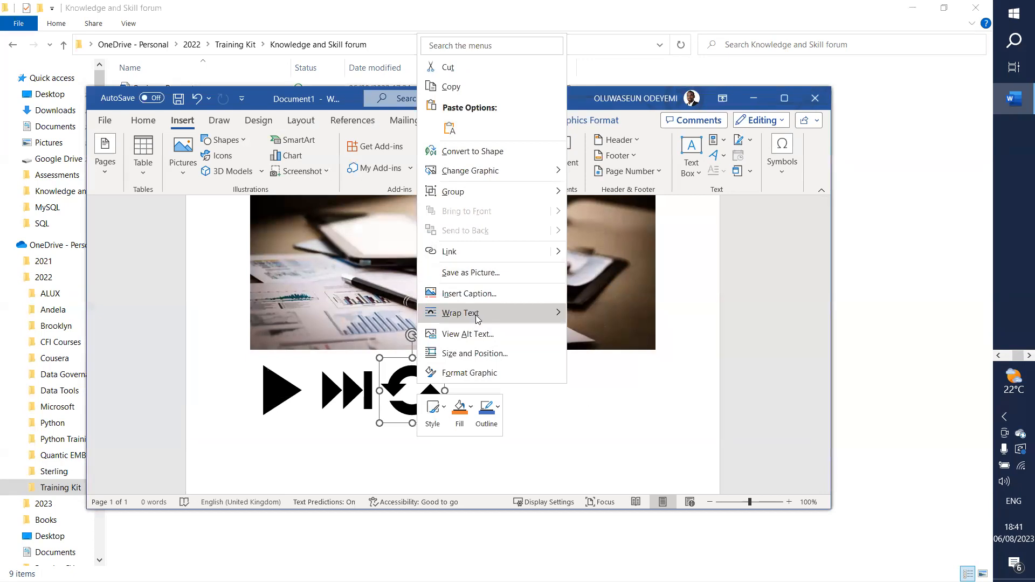
{"action": "left_click", "coordinate": [464, 277]}
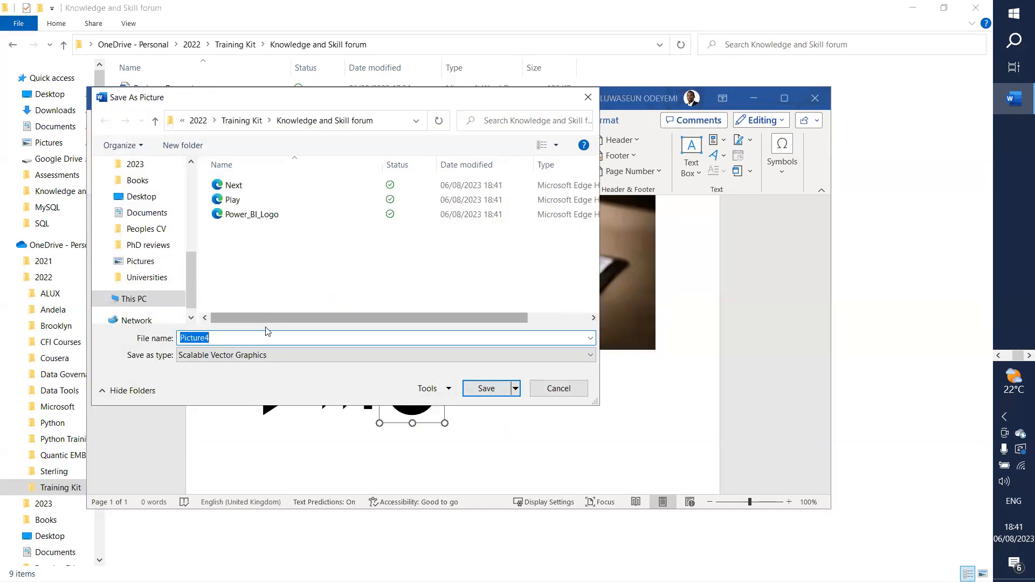
{"action": "left_click", "coordinate": [286, 356]}
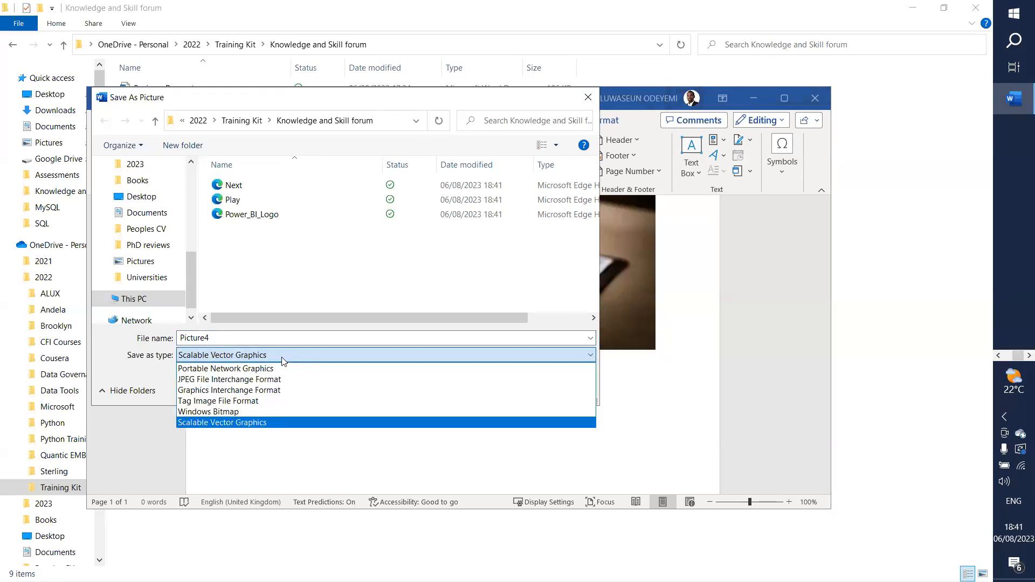
{"action": "left_click", "coordinate": [240, 369]}
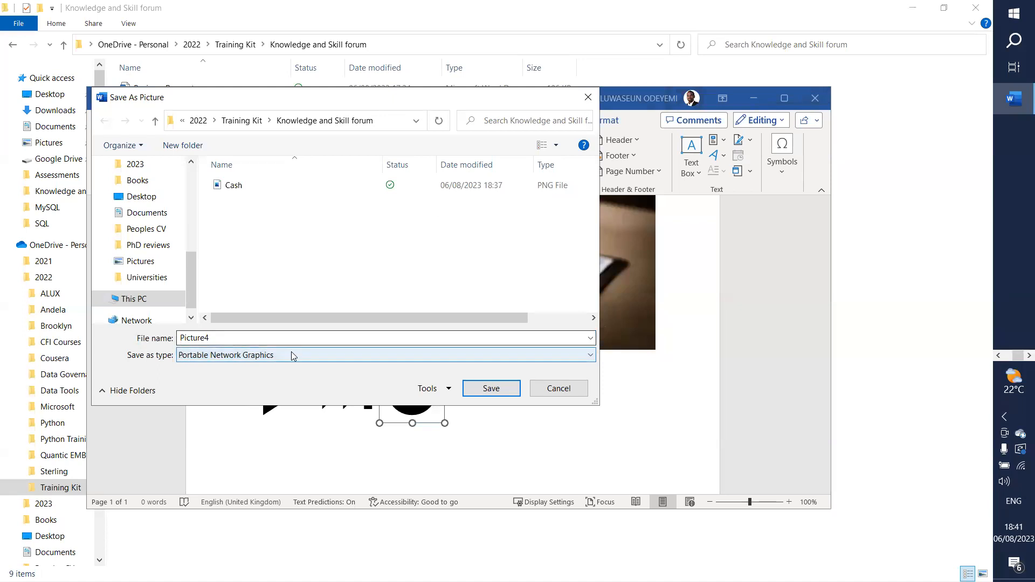
{"action": "double_click", "coordinate": [230, 339]}
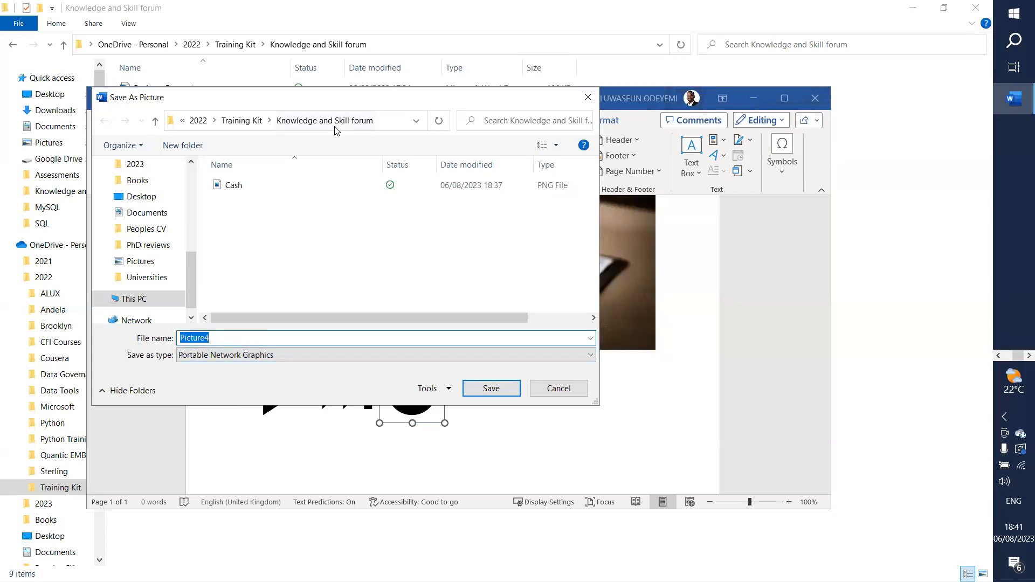
{"action": "type", "text": "Refresh"}
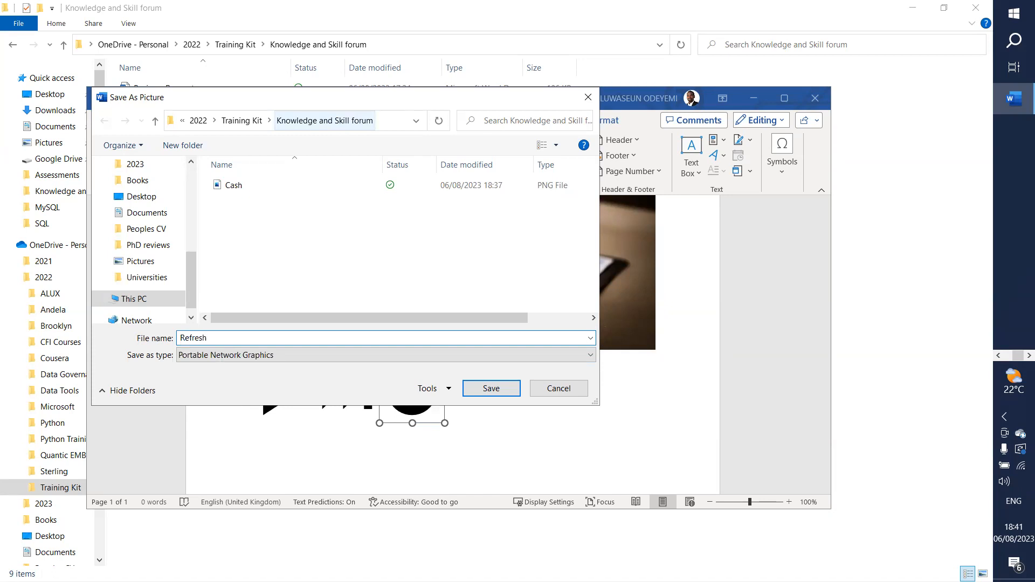
{"action": "key", "text": "Return"}
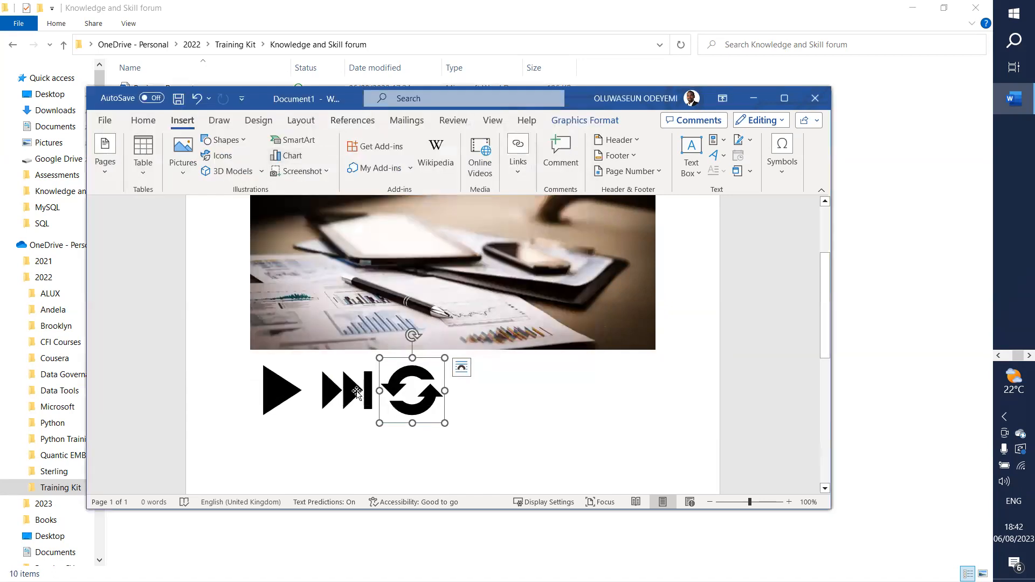
Step: Save the Word document to OneDrive as 'Images' and minimise Word
{"action": "left_click", "coordinate": [356, 393]}
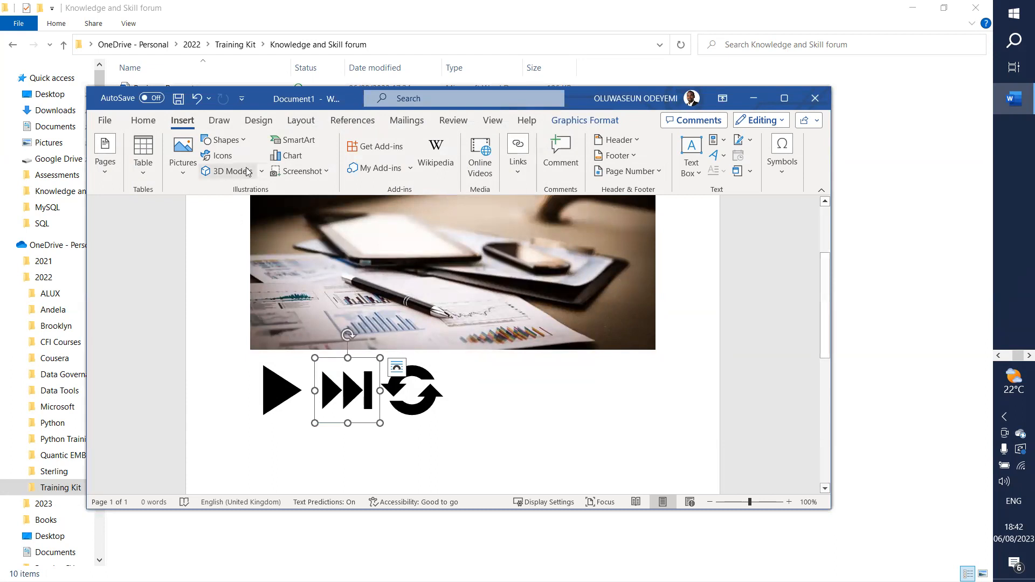
{"action": "left_click", "coordinate": [92, 119]}
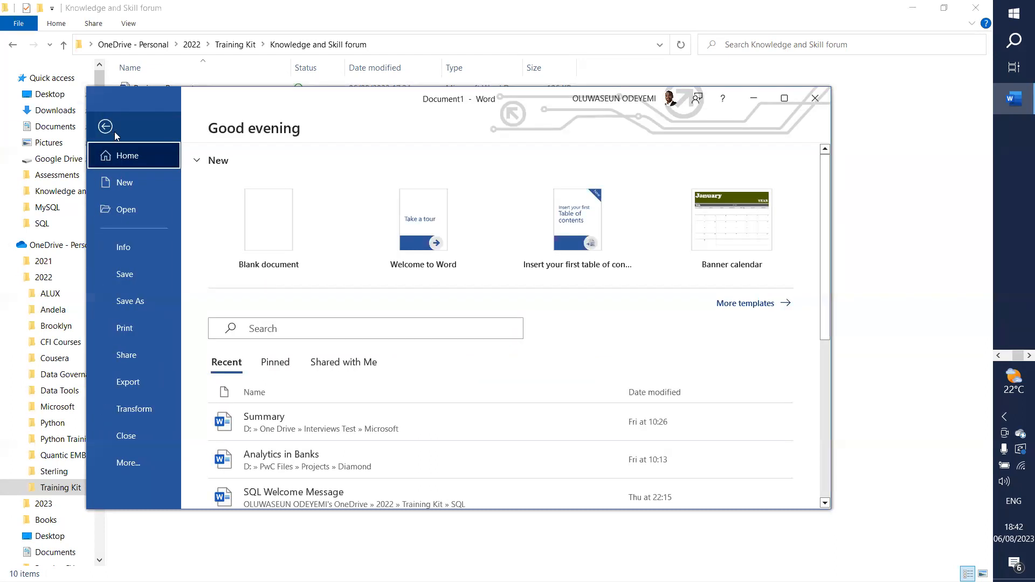
{"action": "left_click", "coordinate": [117, 302]}
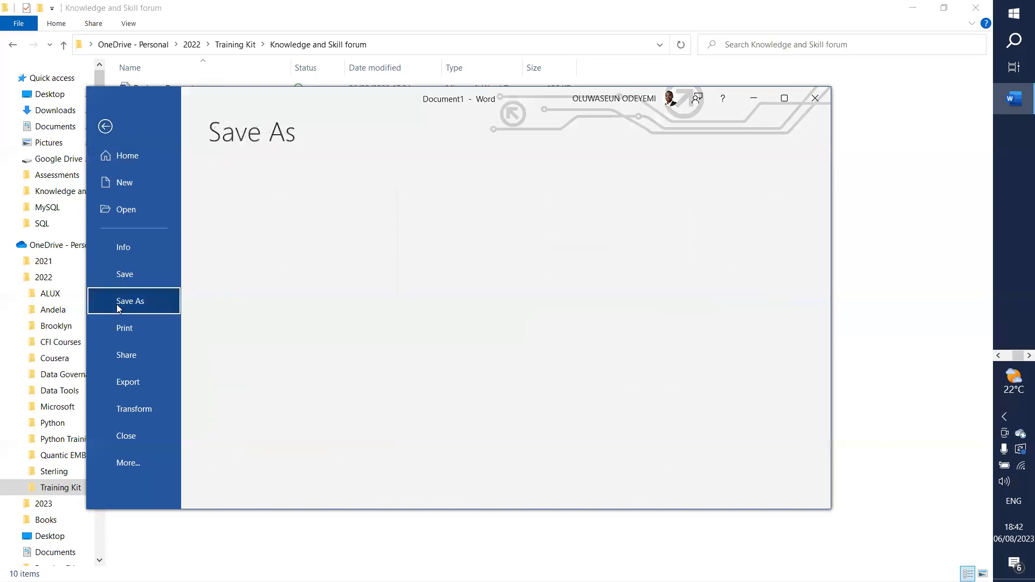
{"action": "left_click", "coordinate": [491, 188]}
{"action": "type", "text": "Images"}
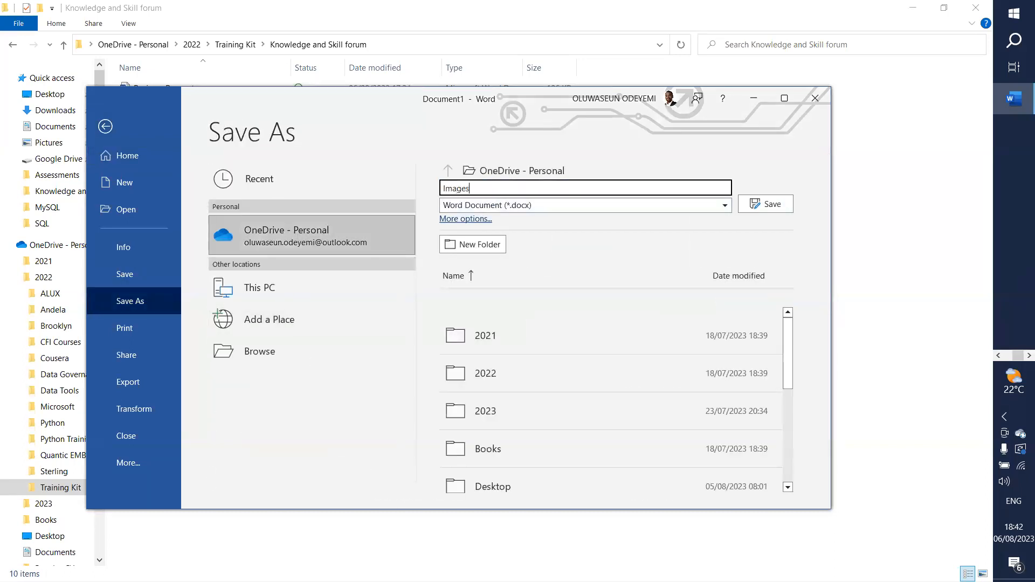
{"action": "left_click", "coordinate": [772, 204]}
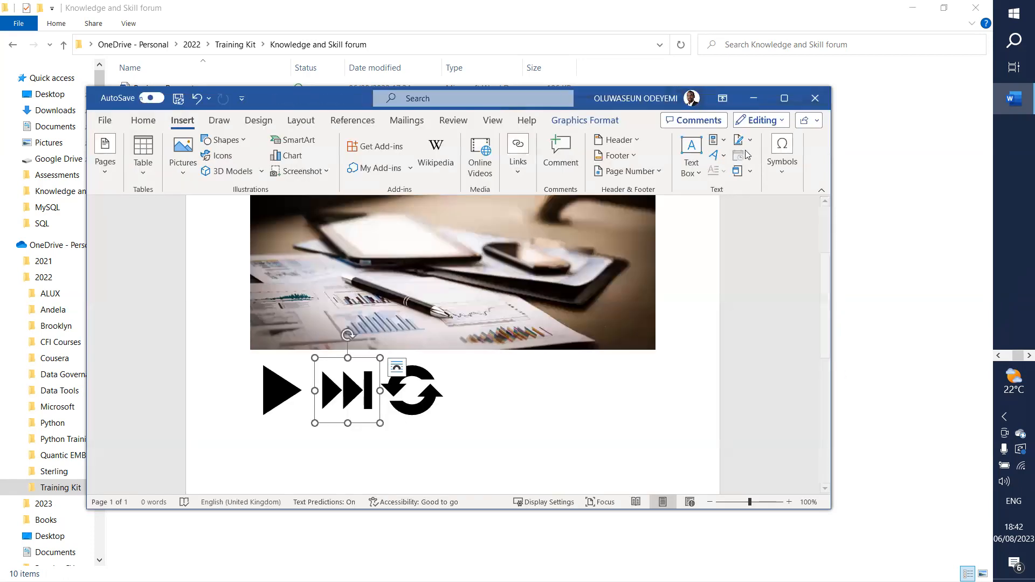
{"action": "left_click", "coordinate": [754, 100]}
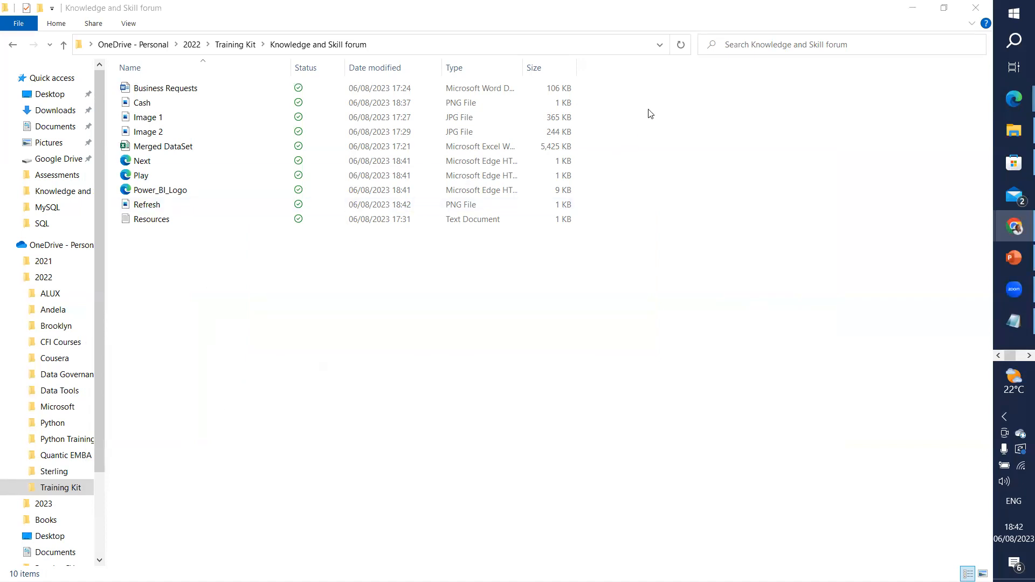
Step: Open the Windows Start menu from the taskbar over File Explorer
{"action": "left_click", "coordinate": [1014, 13]}
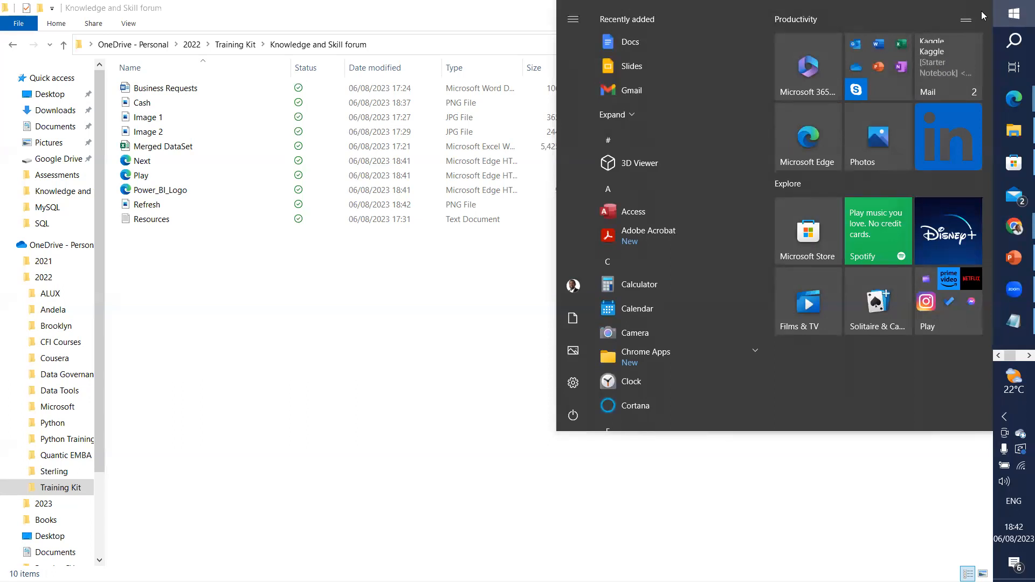
Step: Launch Microsoft Store from Start search and search the Store for 'powerbi'
{"action": "type", "text": "mi"}
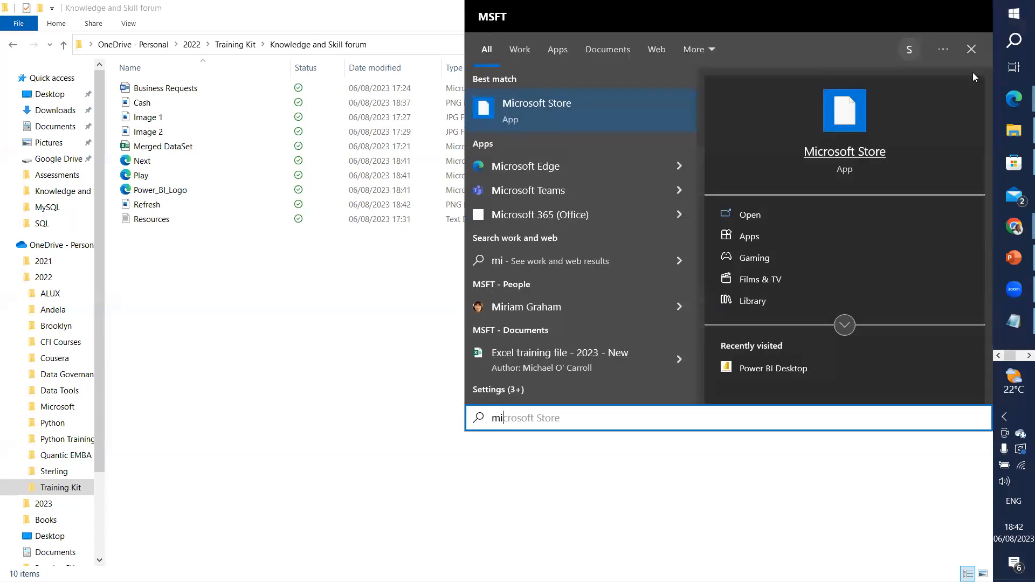
{"action": "left_click", "coordinate": [541, 115]}
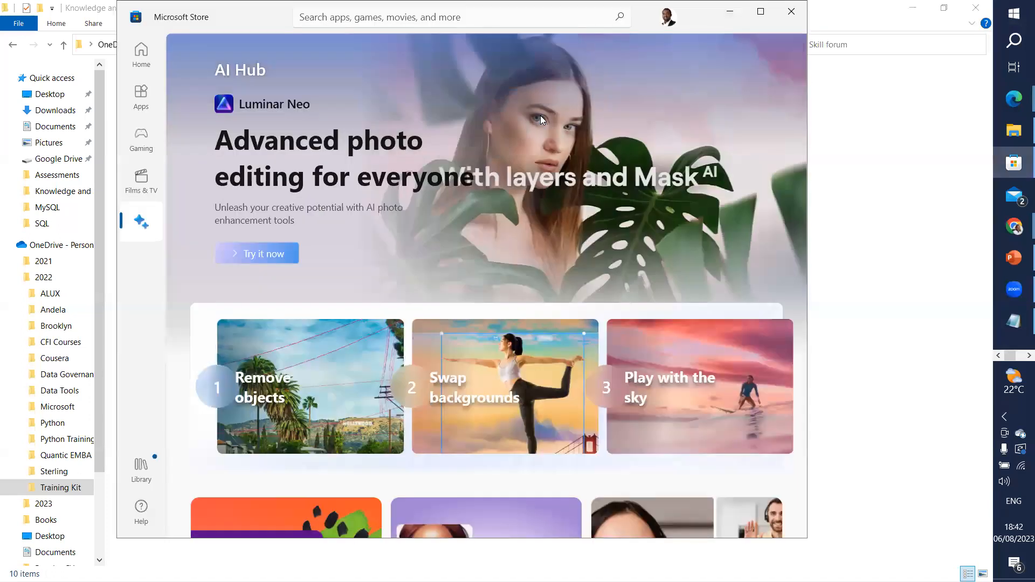
{"action": "left_click", "coordinate": [381, 10]}
{"action": "type", "text": "powere"}
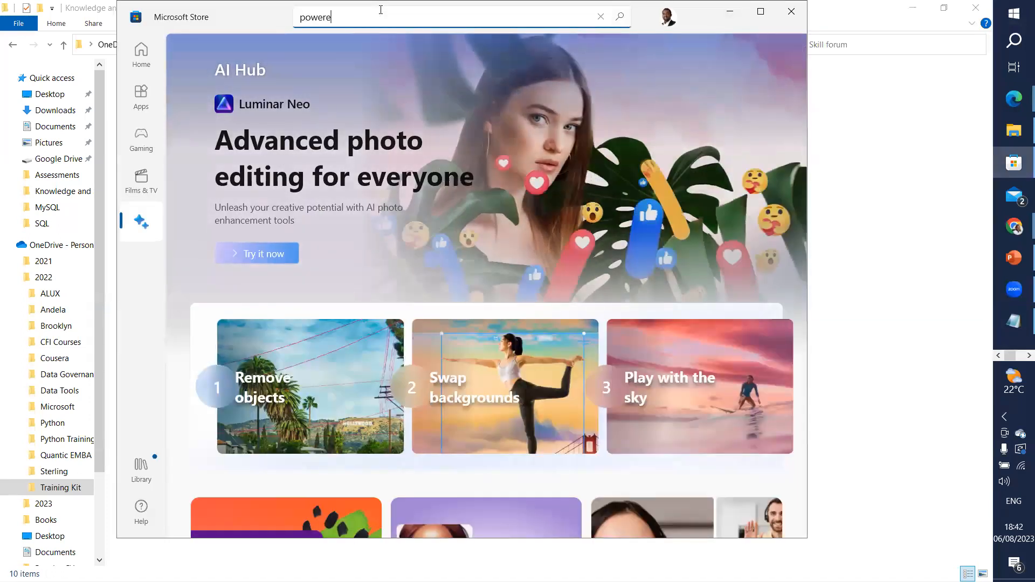
{"action": "key", "text": "BackSpace"}
{"action": "type", "text": "bi"}
{"action": "key", "text": "Return"}
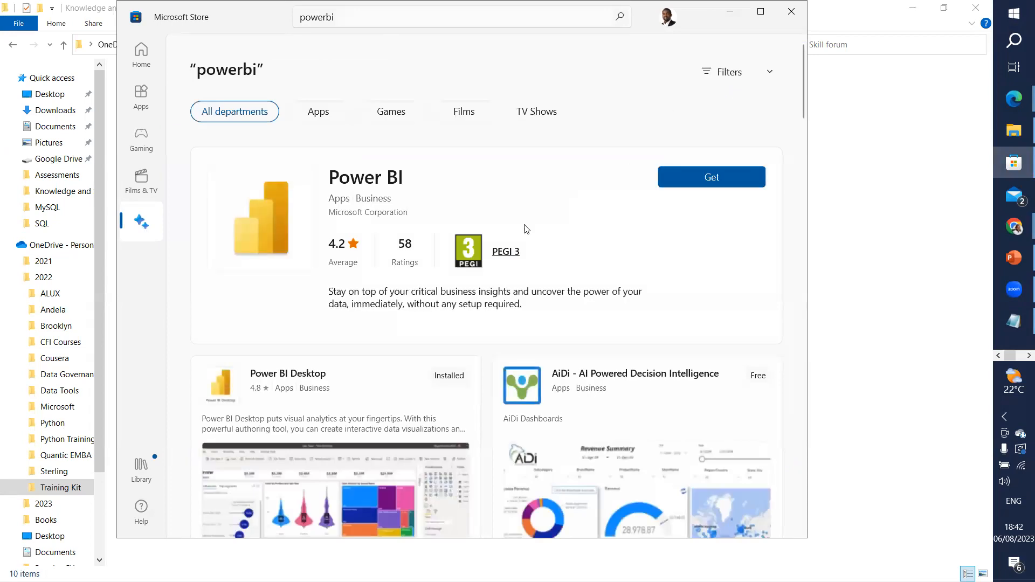
Step: Open the Power BI Desktop app page in the Store and launch the app
{"action": "scroll", "coordinate": [623, 229], "scroll_direction": "down", "scroll_amount": 1}
{"action": "scroll", "coordinate": [622, 227], "scroll_direction": "up", "scroll_amount": 1}
{"action": "left_click", "coordinate": [135, 97]}
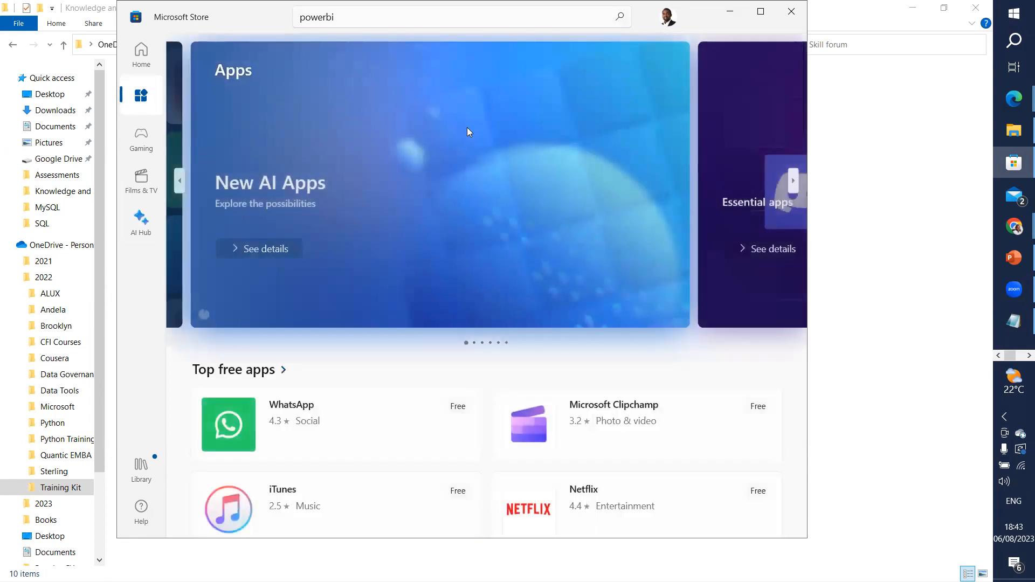
{"action": "left_click", "coordinate": [428, 17]}
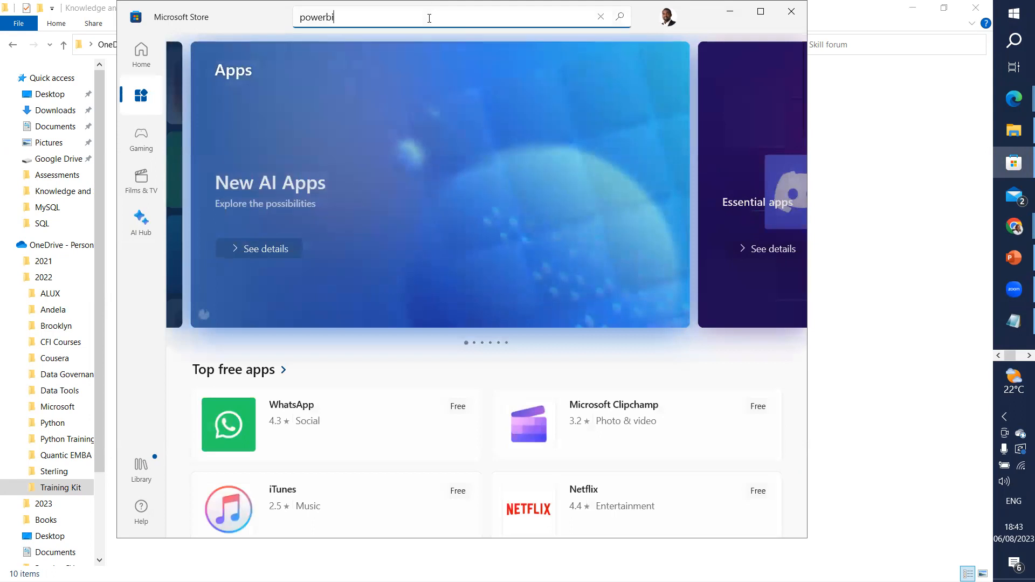
{"action": "left_click", "coordinate": [362, 174]}
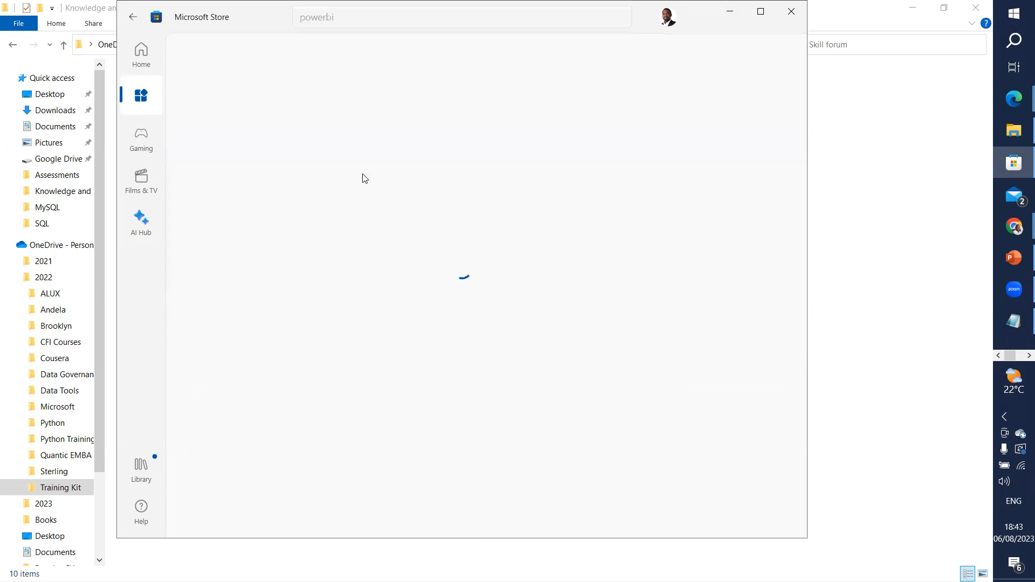
{"action": "left_click", "coordinate": [357, 17]}
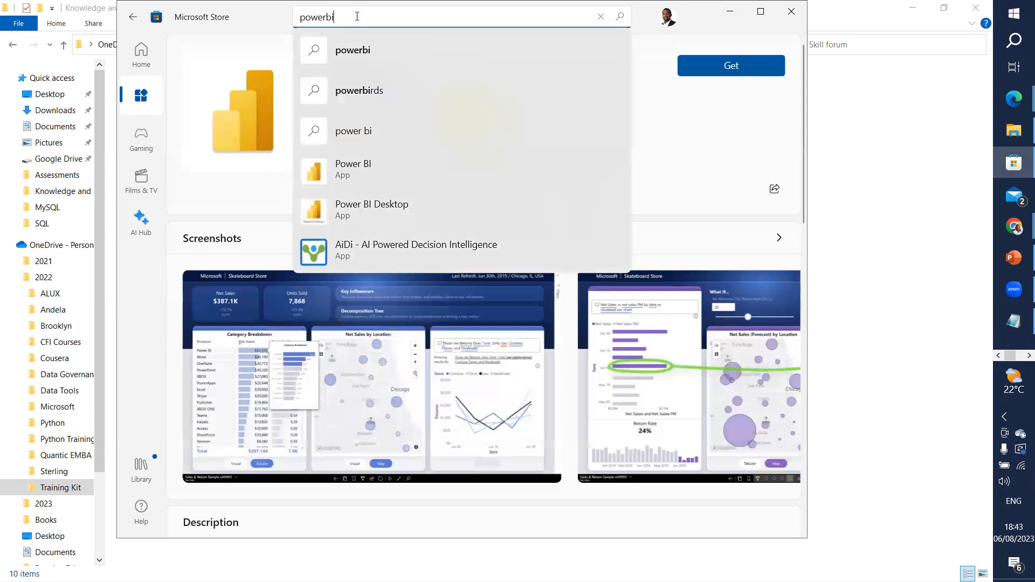
{"action": "left_click", "coordinate": [359, 210]}
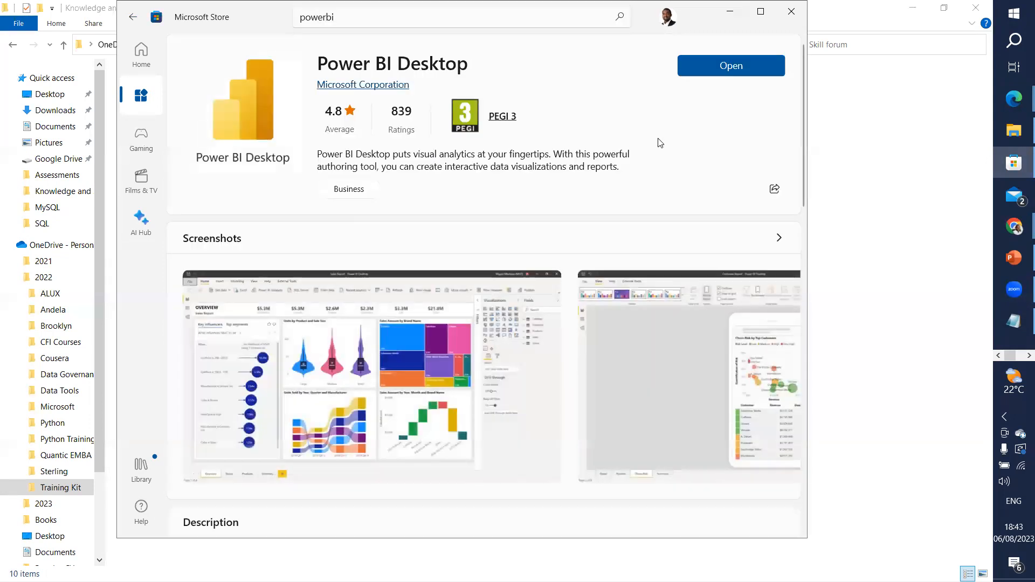
{"action": "left_click", "coordinate": [708, 74]}
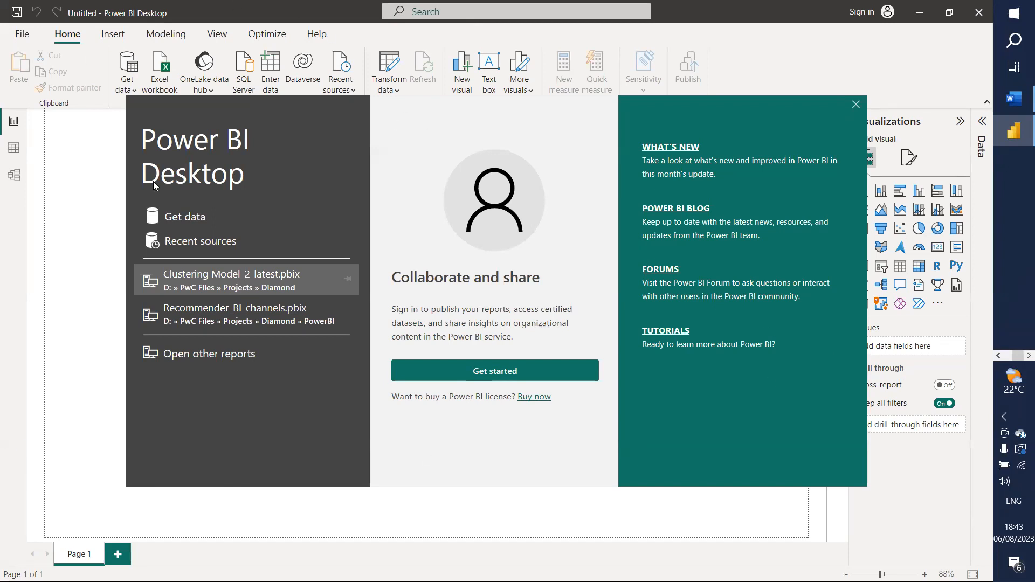
Step: Choose Get data on the Power BI Desktop start screen to list data source connectors
{"action": "left_click", "coordinate": [181, 217]}
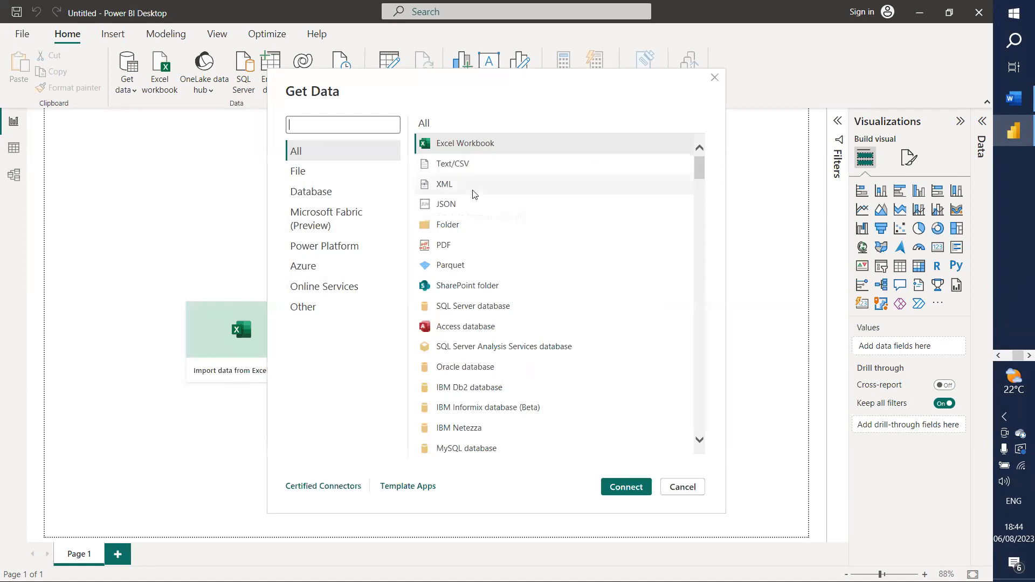
Step: Connect to the Excel workbook Merged DataSet.xlsx in the Knowledge and Skill forum folder
{"action": "left_click", "coordinate": [475, 144]}
{"action": "left_click", "coordinate": [608, 488]}
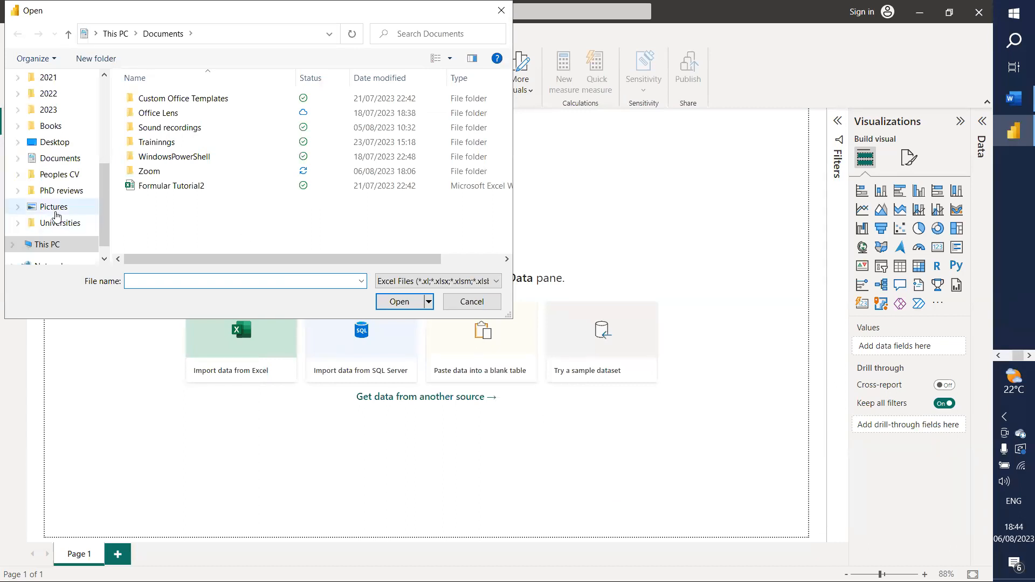
{"action": "scroll", "coordinate": [69, 197], "scroll_direction": "up", "scroll_amount": 2}
{"action": "scroll", "coordinate": [69, 198], "scroll_direction": "up", "scroll_amount": 2}
{"action": "left_click", "coordinate": [67, 158]}
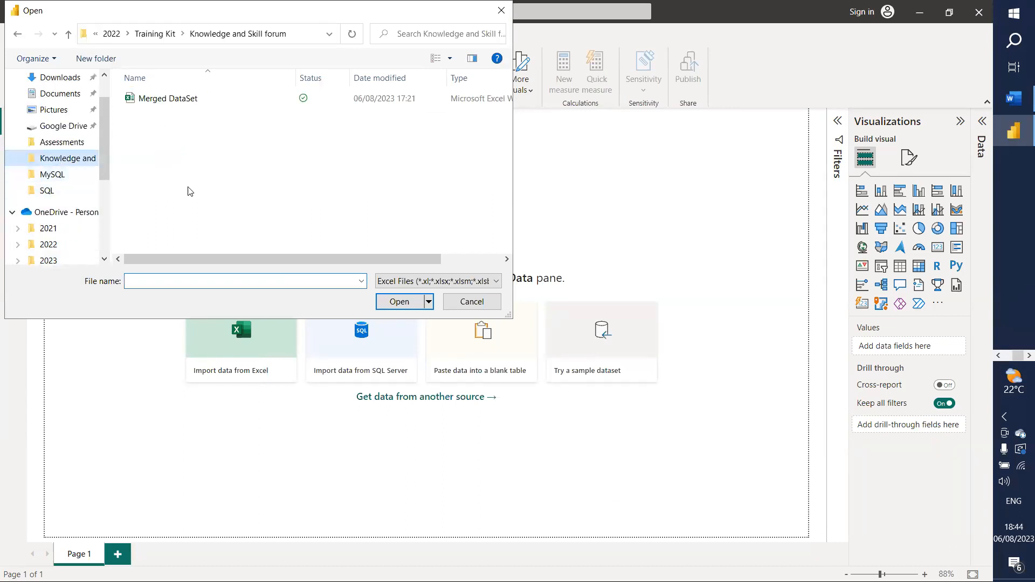
{"action": "left_click", "coordinate": [167, 106]}
{"action": "left_click", "coordinate": [399, 302]}
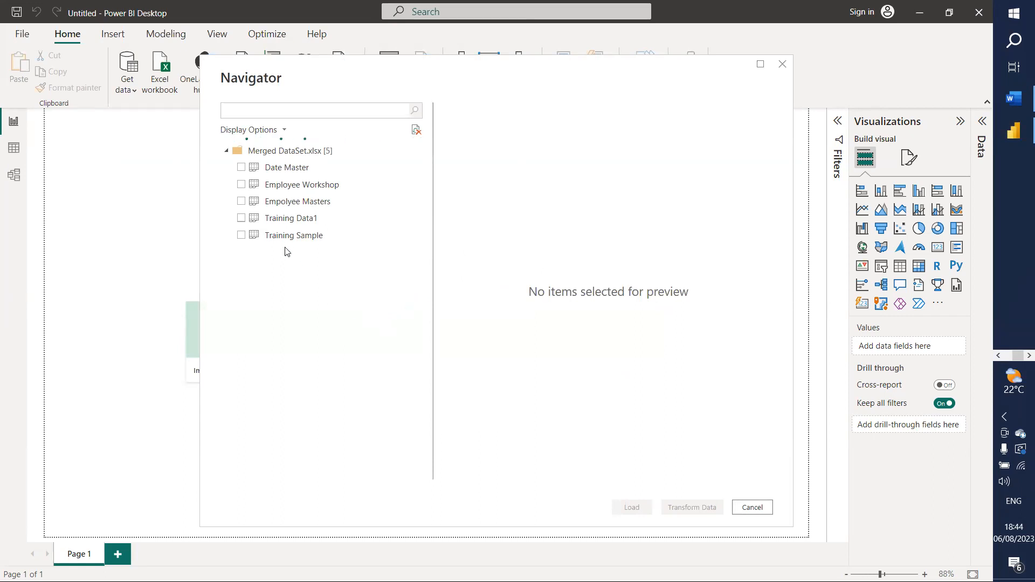
Step: Tick Training Data1, Training Sample, Empolyee Masters, Employee Workshop and Date Master in Navigator
{"action": "left_click", "coordinate": [240, 218]}
{"action": "left_click", "coordinate": [240, 235]}
{"action": "left_click", "coordinate": [240, 203]}
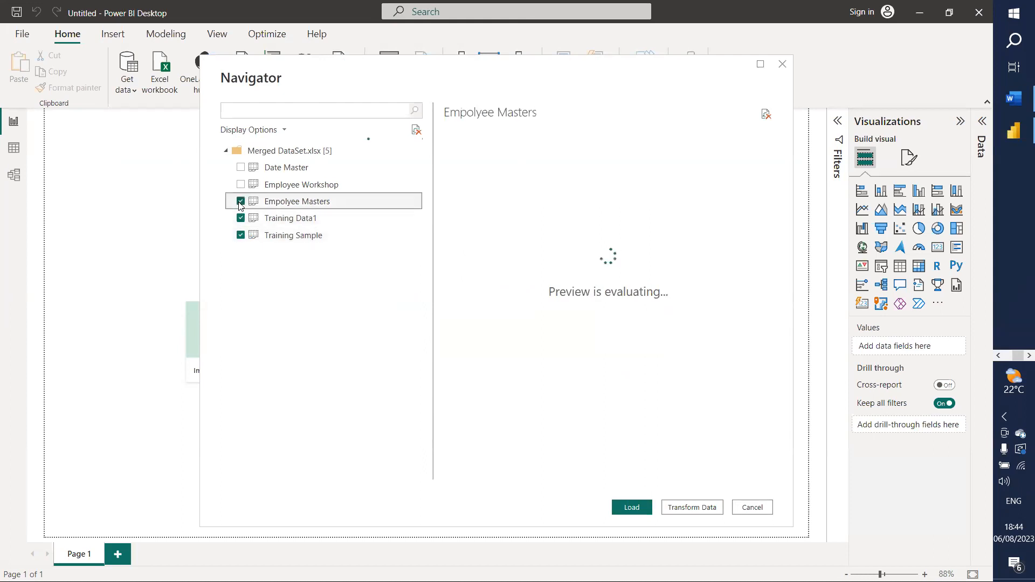
{"action": "left_click", "coordinate": [241, 185]}
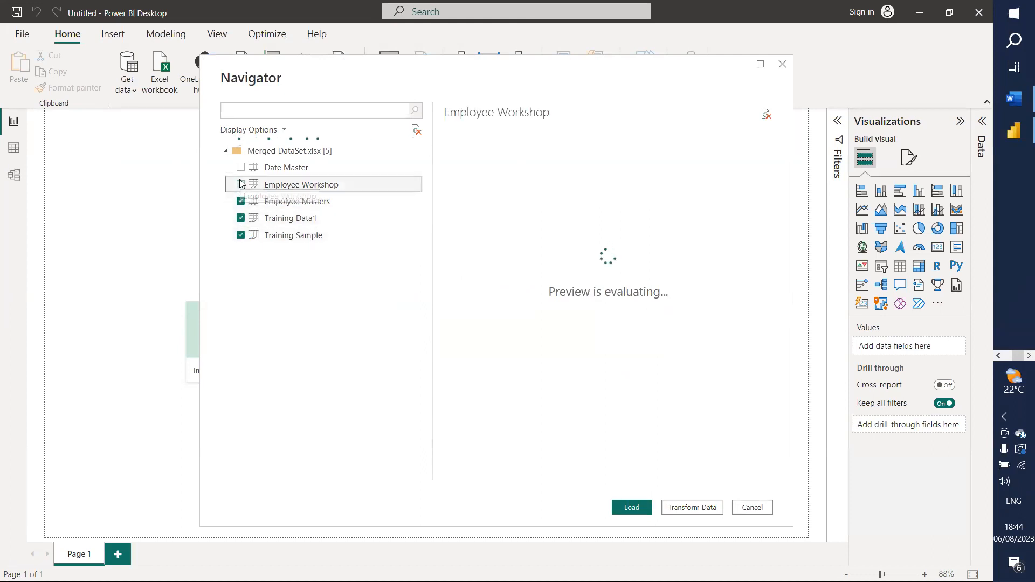
{"action": "left_click", "coordinate": [241, 167]}
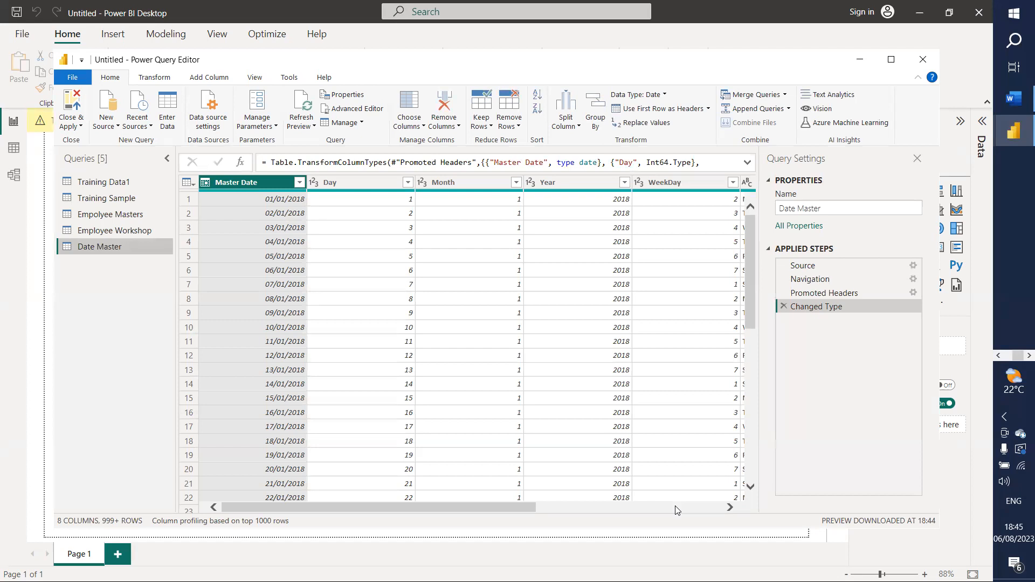
Step: In Training Data1, change the Order ID column type to Text, replacing the current conversion
{"action": "left_click", "coordinate": [107, 182]}
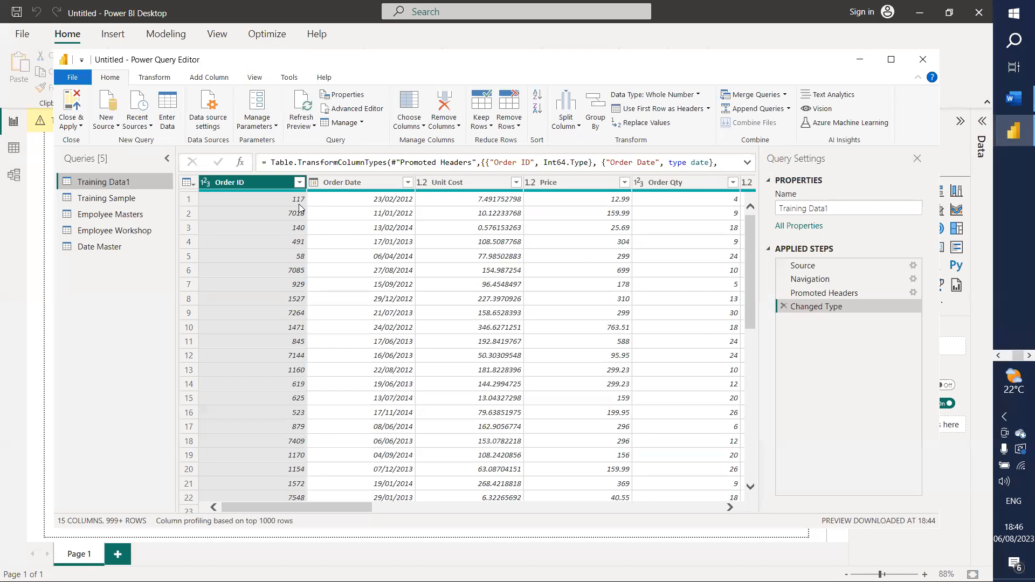
{"action": "left_click", "coordinate": [206, 184]}
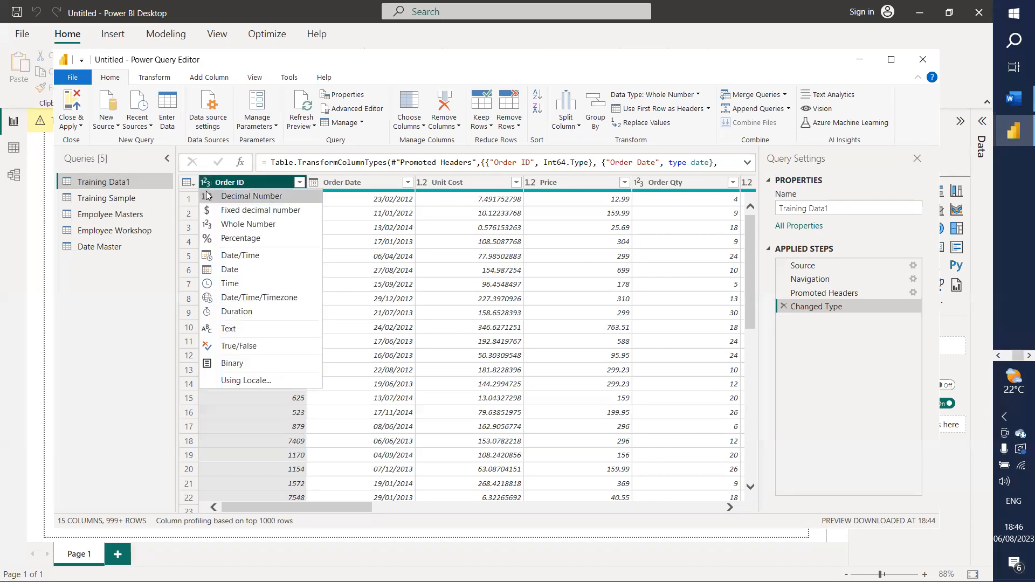
{"action": "left_click", "coordinate": [232, 329]}
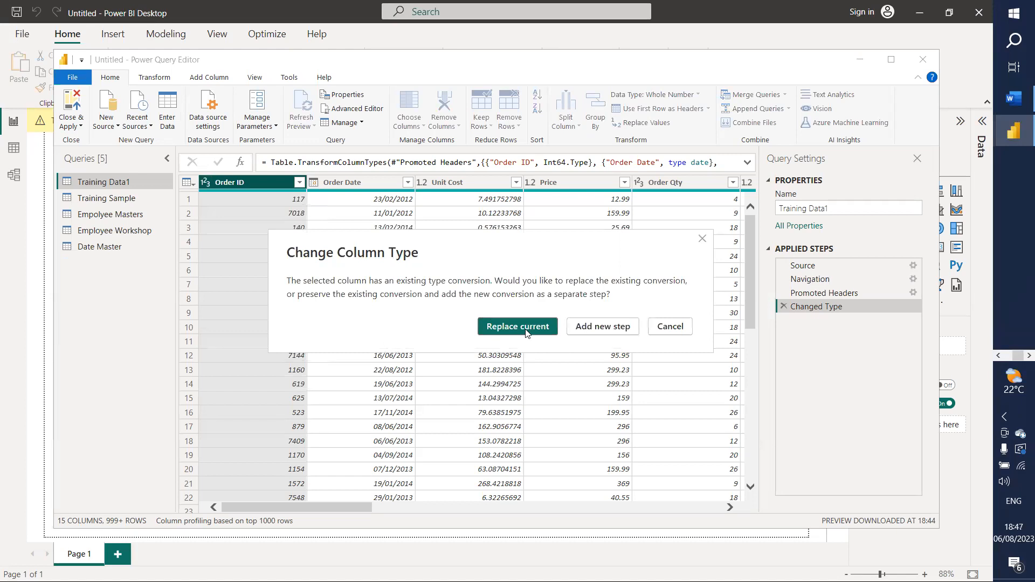
{"action": "left_click", "coordinate": [508, 326]}
{"action": "left_click", "coordinate": [339, 183]}
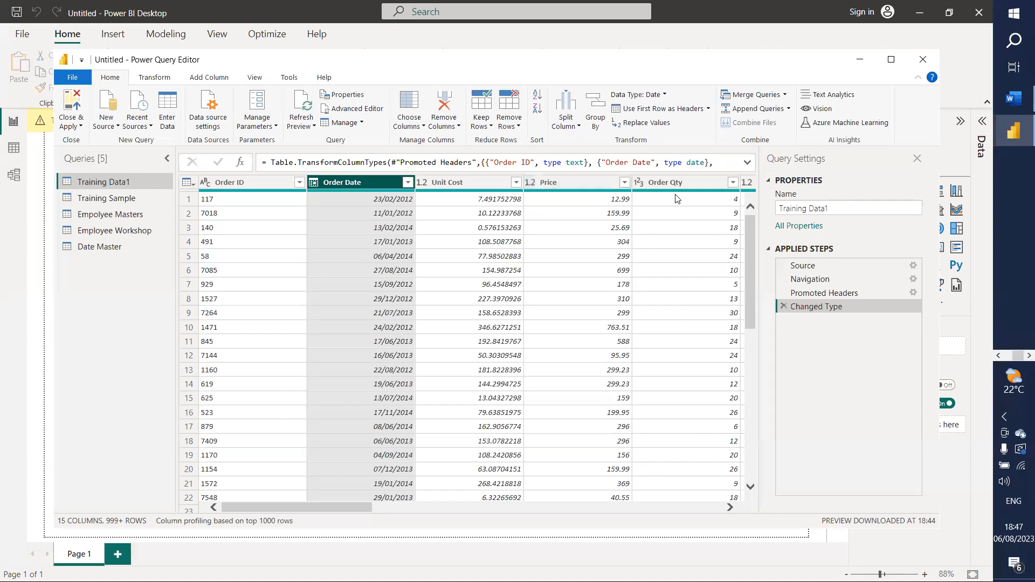
{"action": "left_click_drag", "start_coordinate": [340, 509], "coordinate": [470, 506]}
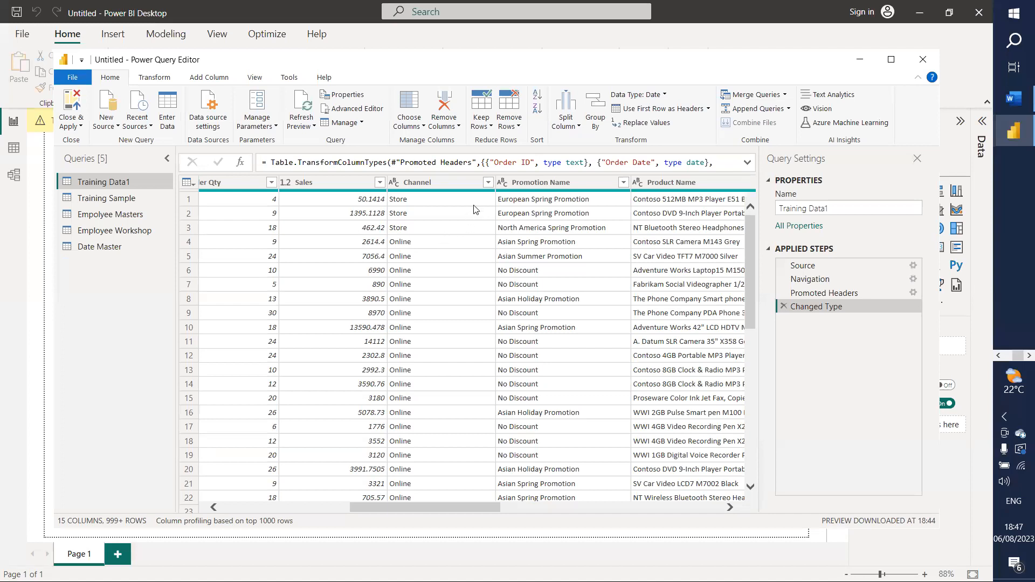
{"action": "left_click", "coordinate": [489, 183]}
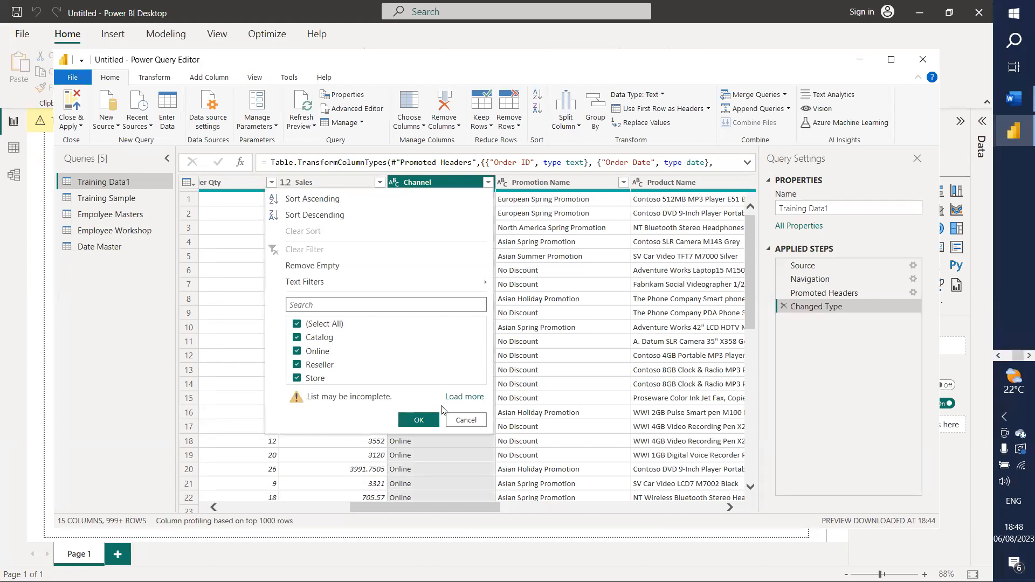
{"action": "left_click", "coordinate": [431, 420]}
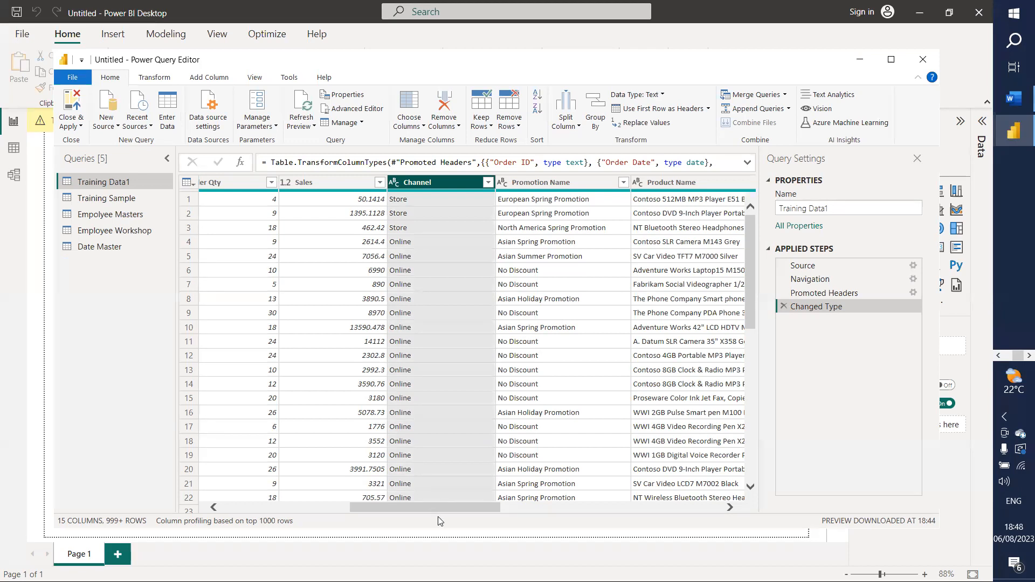
{"action": "left_click_drag", "start_coordinate": [448, 506], "coordinate": [729, 465]}
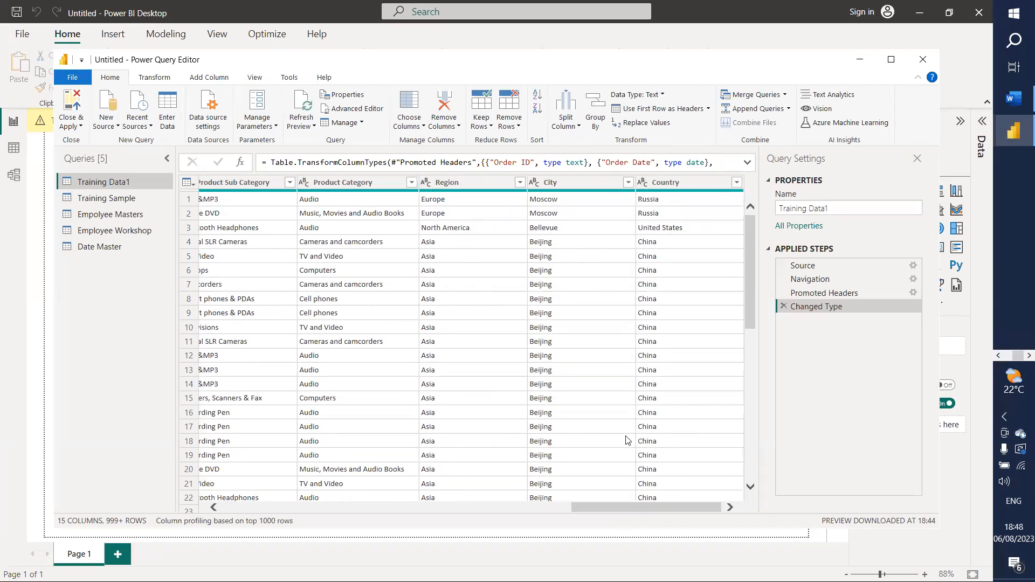
Step: Scroll Training Data1 back toward Unit Cost and bring up the Add Column ribbon
{"action": "left_click_drag", "start_coordinate": [620, 505], "coordinate": [345, 502]}
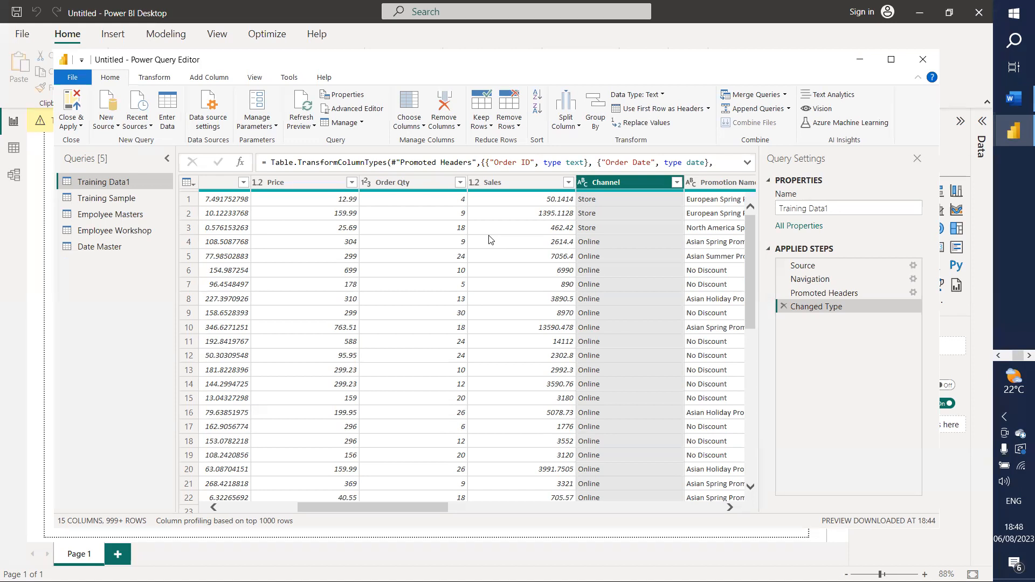
{"action": "left_click_drag", "start_coordinate": [372, 507], "coordinate": [337, 507]}
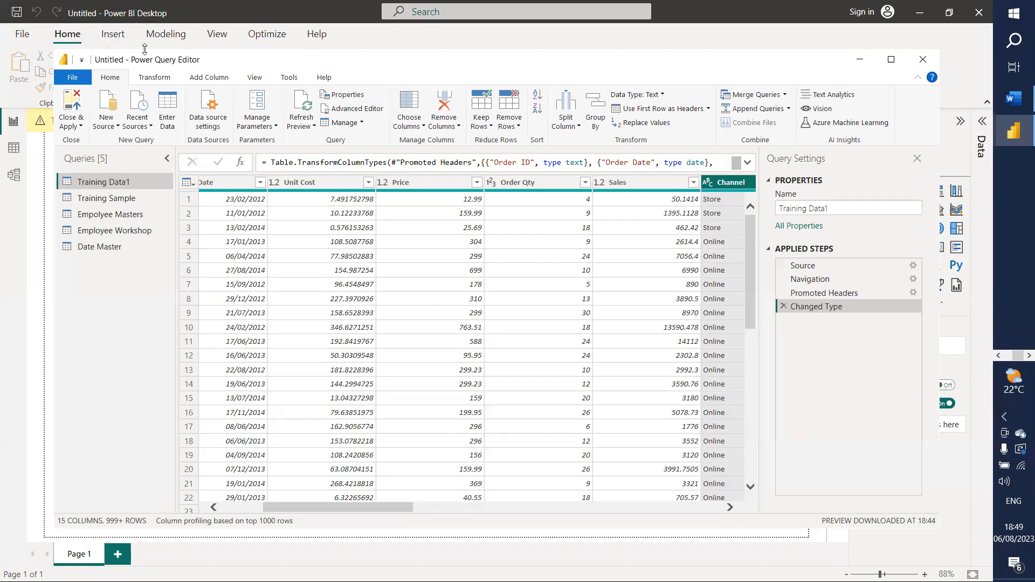
{"action": "left_click", "coordinate": [199, 80]}
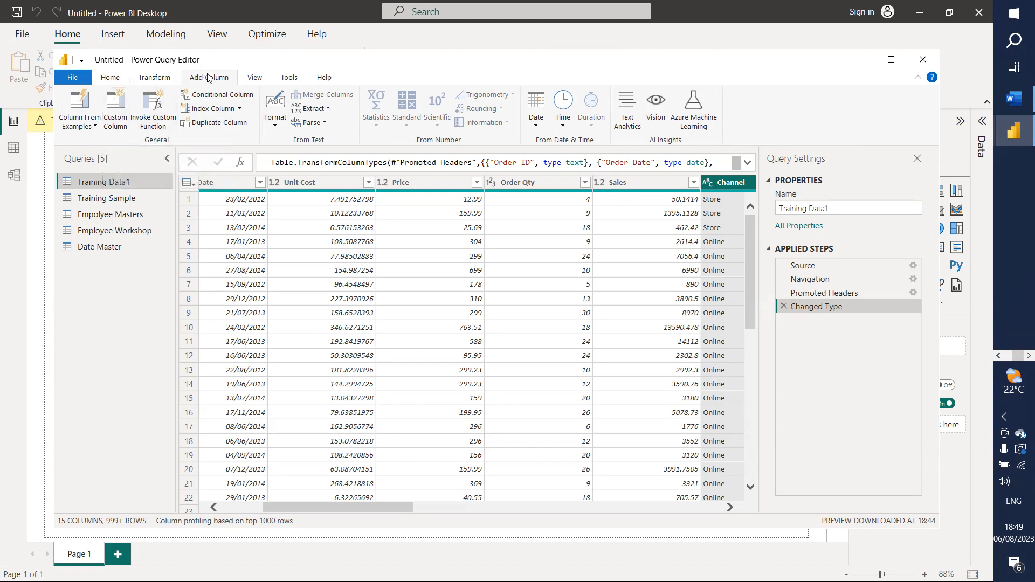
Step: Start a Custom Column named 'Cost Price' on Training Data1, with the formula still empty
{"action": "left_click", "coordinate": [122, 107]}
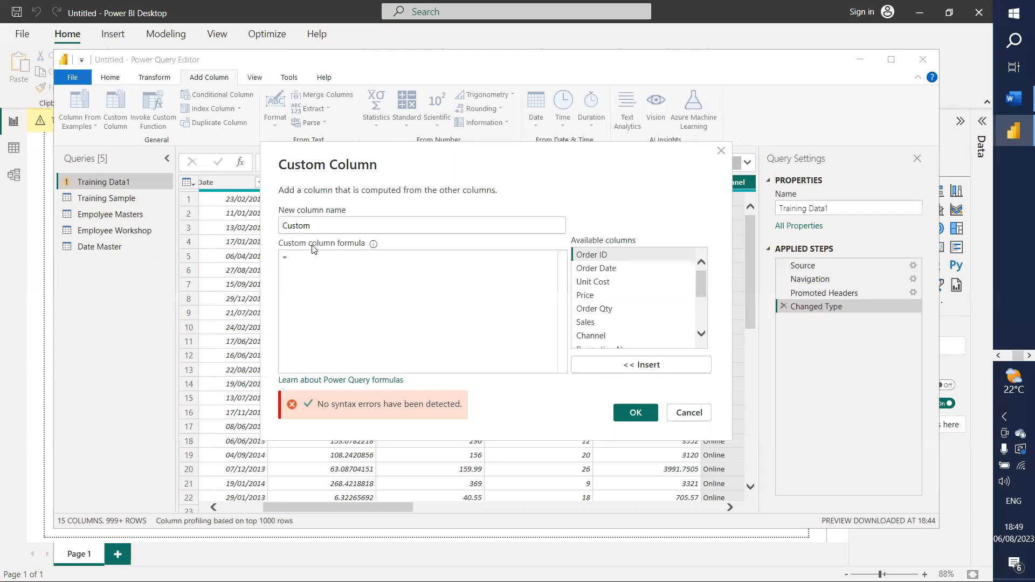
{"action": "left_click_drag", "start_coordinate": [307, 227], "coordinate": [227, 230]}
{"action": "type", "text": "C"}
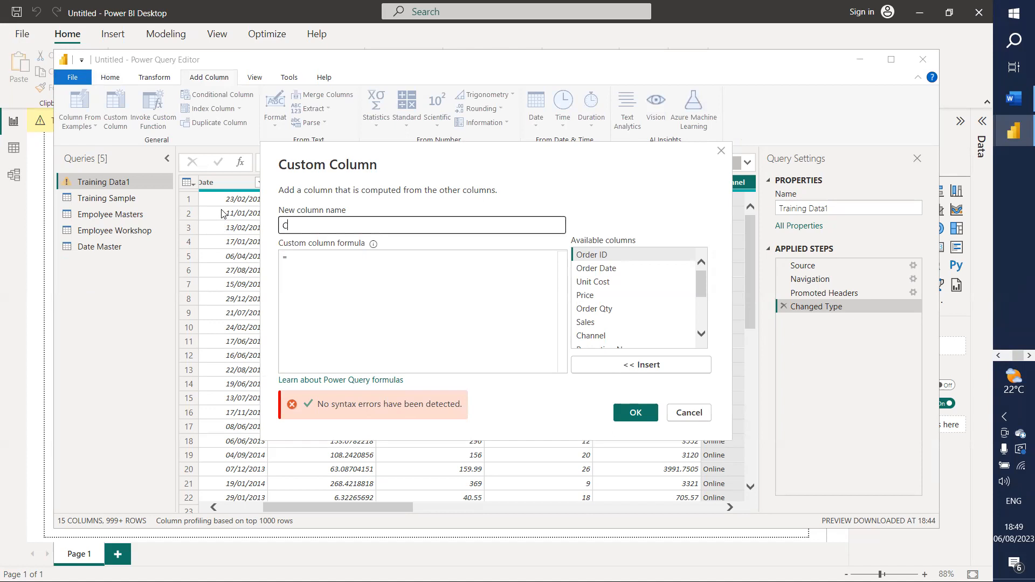
{"action": "type", "text": "ost P"}
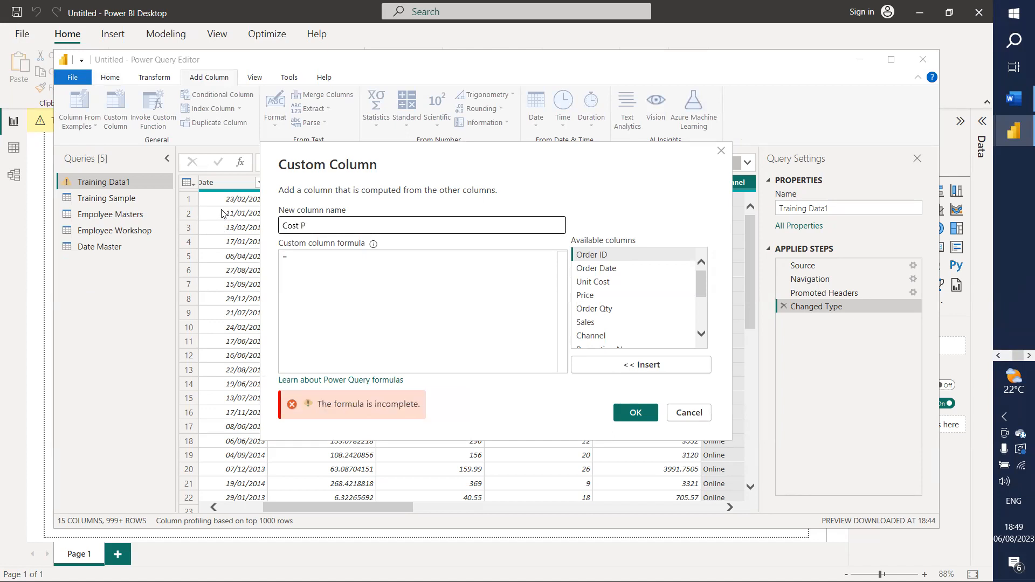
{"action": "type", "text": "rice"}
{"action": "left_click", "coordinate": [403, 276]}
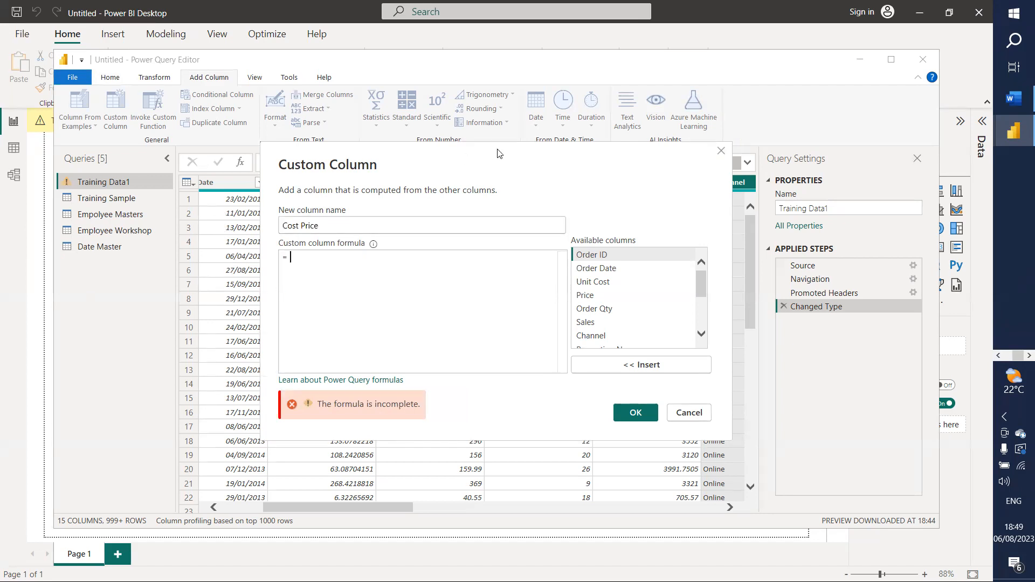
{"action": "left_click_drag", "start_coordinate": [501, 162], "coordinate": [719, 169]}
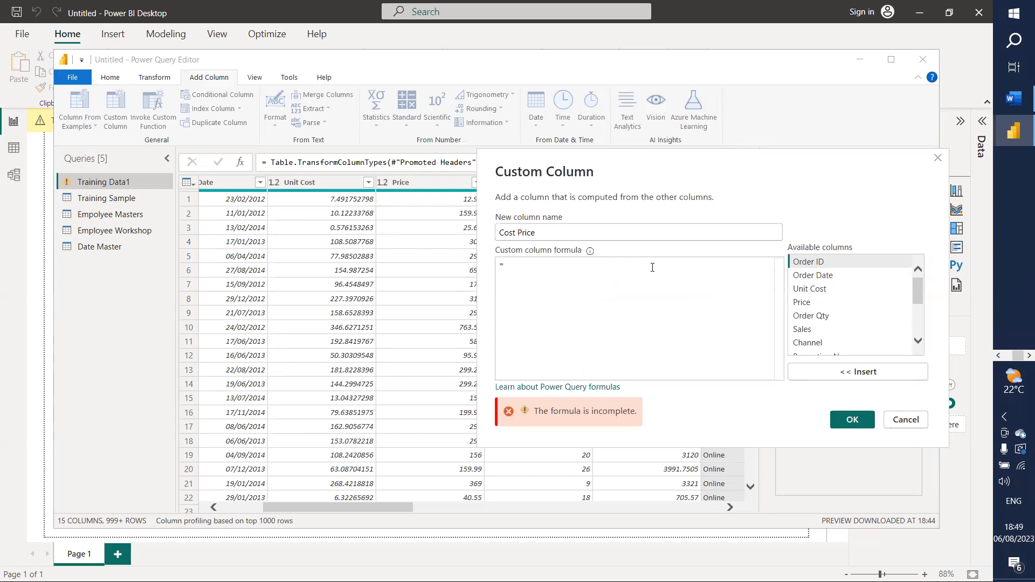
Step: Begin the Cost Price formula as [Unit Cost]* and select Order Qty in Available columns
{"action": "left_click", "coordinate": [807, 289]}
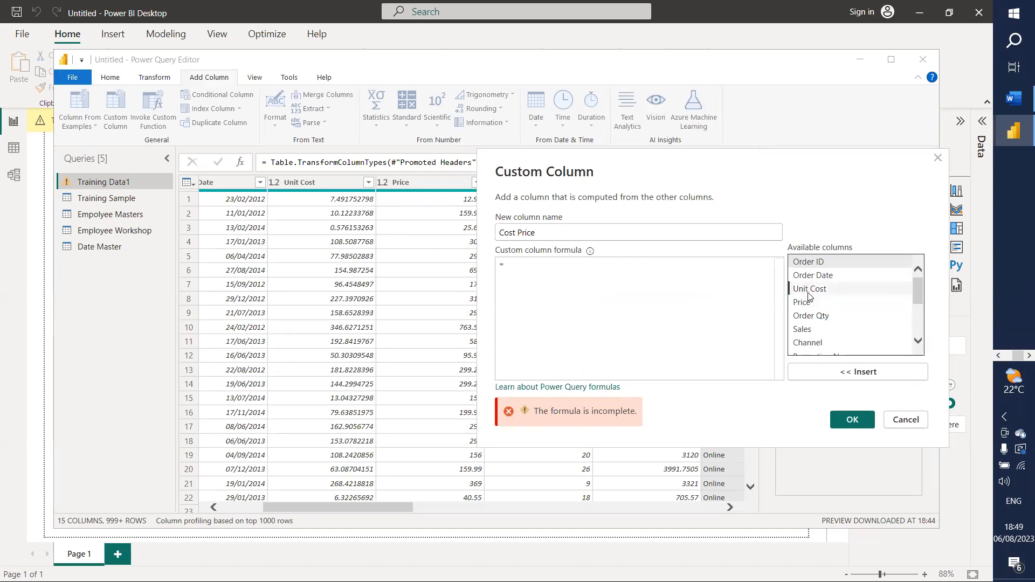
{"action": "left_click", "coordinate": [850, 372]}
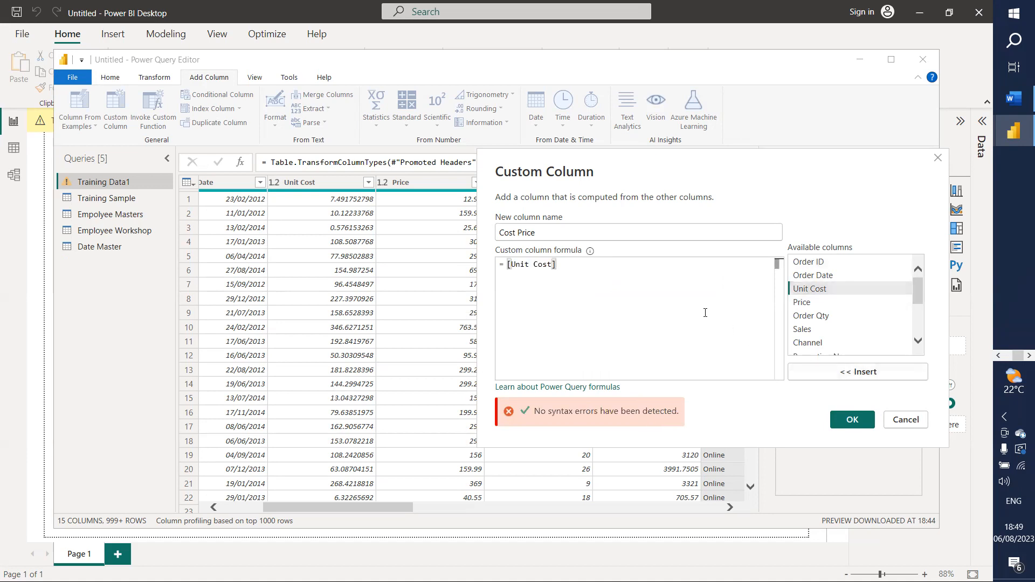
{"action": "type", "text": "*"}
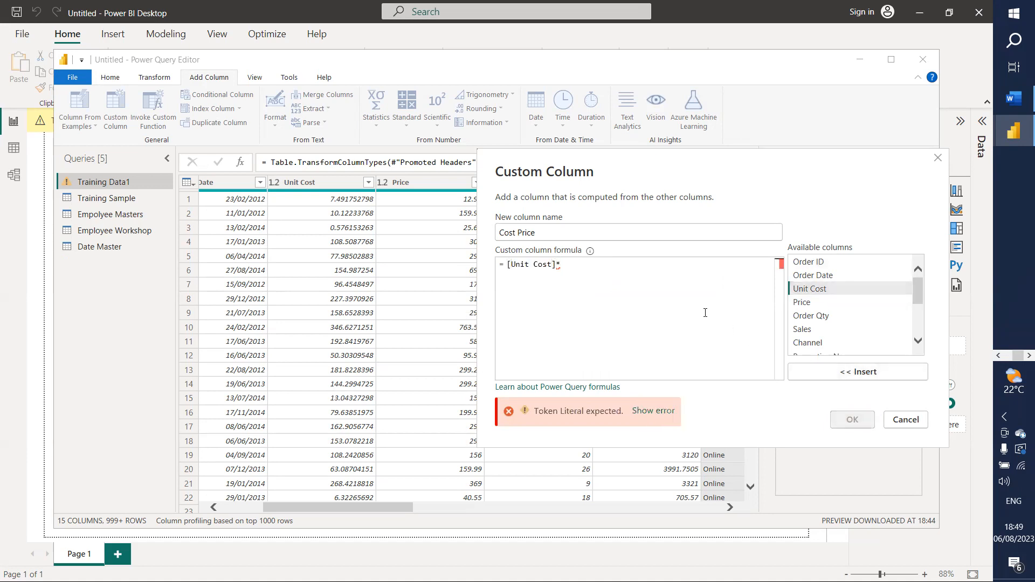
{"action": "left_click", "coordinate": [823, 315]}
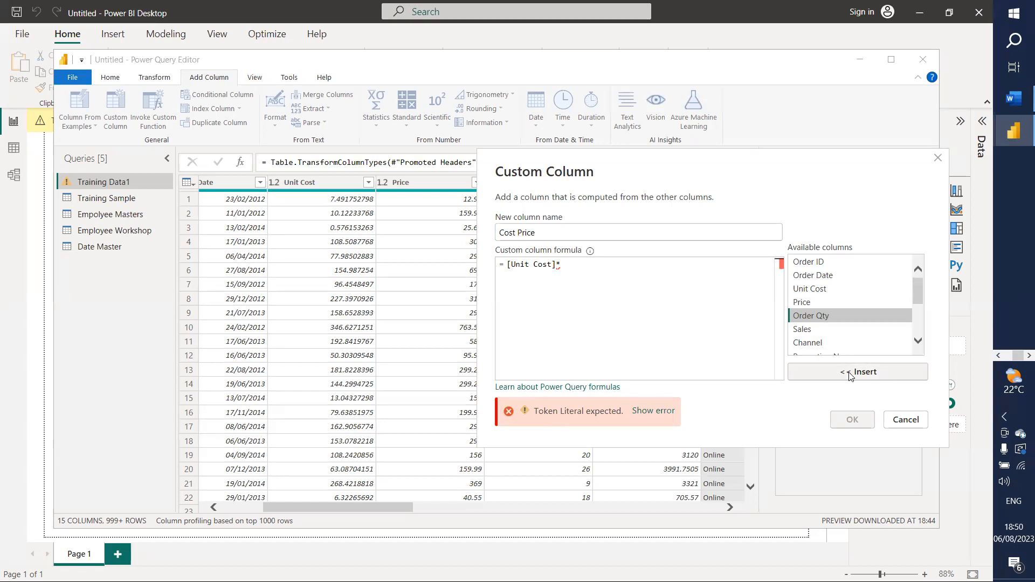
Step: Insert Order Qty to complete the formula [Unit Cost]*[Order Qty] with no syntax errors
{"action": "left_click", "coordinate": [861, 372]}
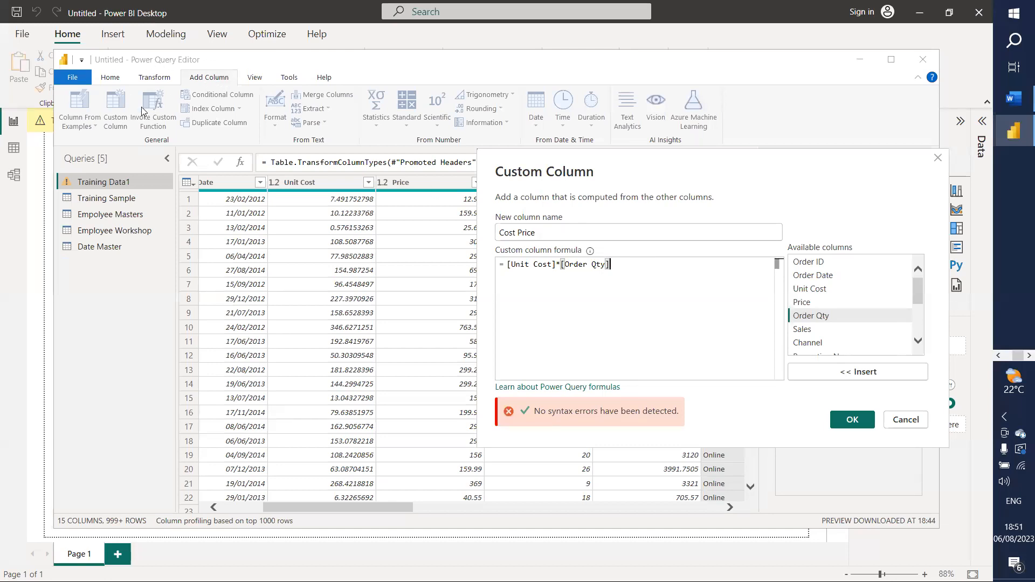
{"action": "key", "text": "ctrl"}
{"action": "key", "text": "ctrl"}
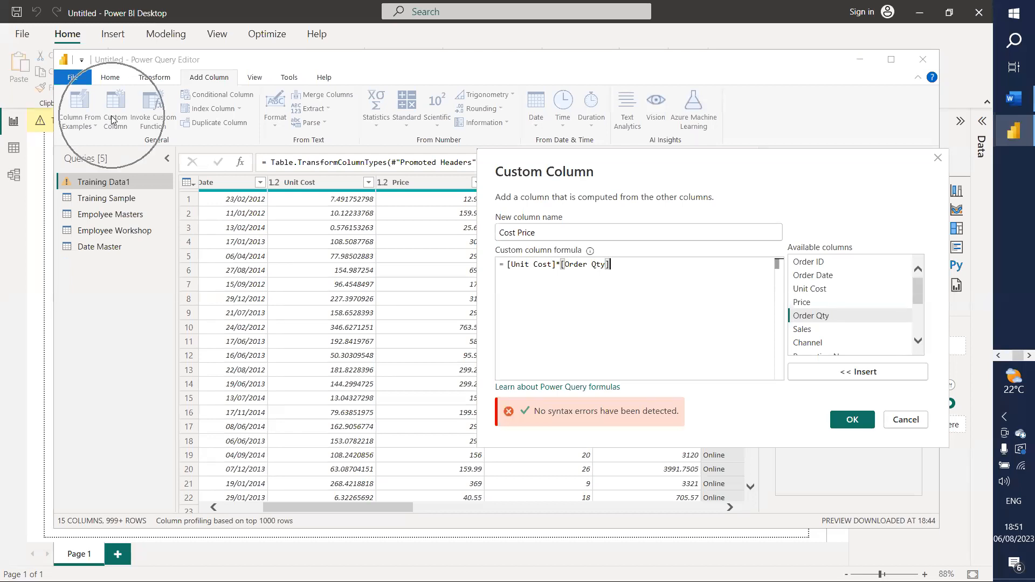
{"action": "key", "text": "ctrl"}
{"action": "key", "text": "ctrl"}
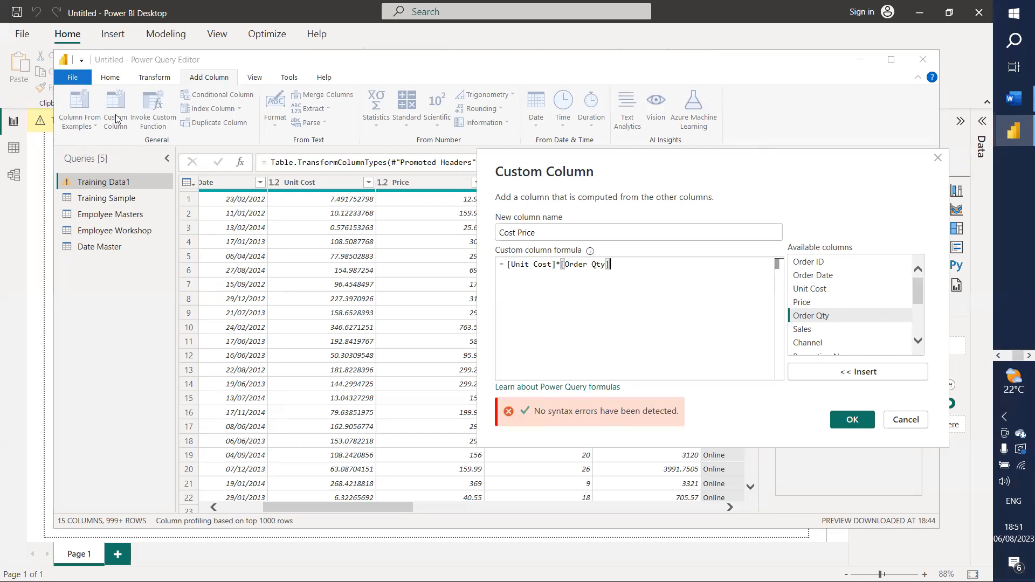
{"action": "key", "text": "ctrl"}
{"action": "key", "text": "ctrl"}
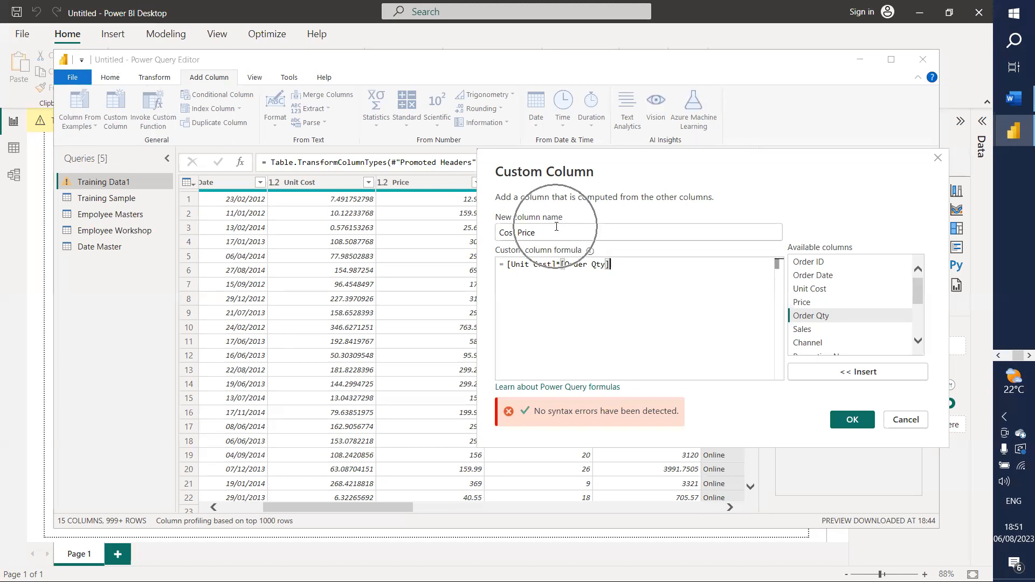
{"action": "key", "text": "ctrl"}
{"action": "key", "text": "ctrl"}
{"action": "key", "text": "ctrl"}
{"action": "key", "text": "ctrl"}
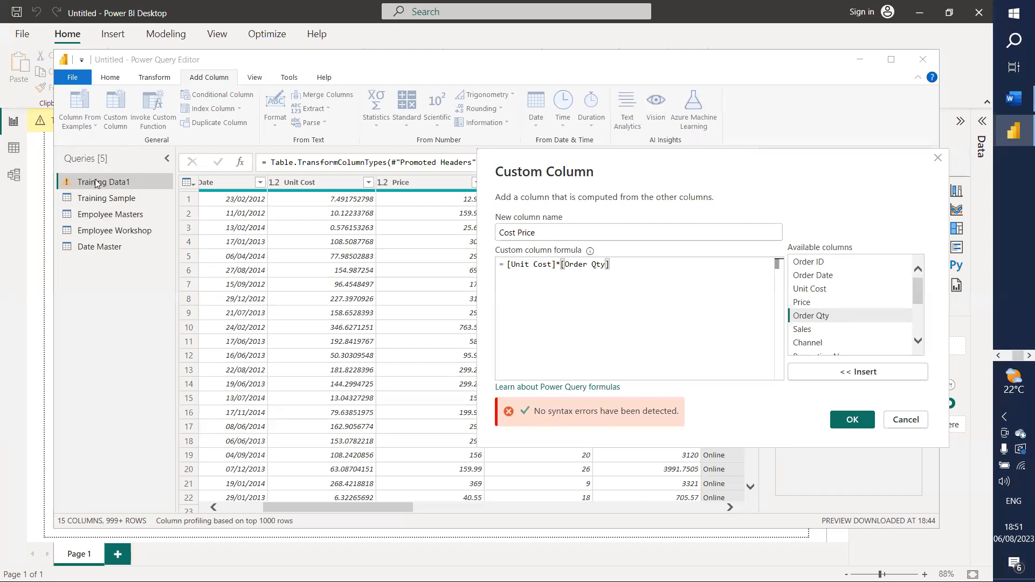
{"action": "key", "text": "ctrl"}
{"action": "key", "text": "ctrl"}
{"action": "key", "text": "ctrl"}
{"action": "key", "text": "ctrl"}
Step: Scroll up through the Training Data1 preview to review the new Cost Price column
{"action": "scroll", "coordinate": [798, 421], "scroll_direction": "up", "scroll_amount": 4}
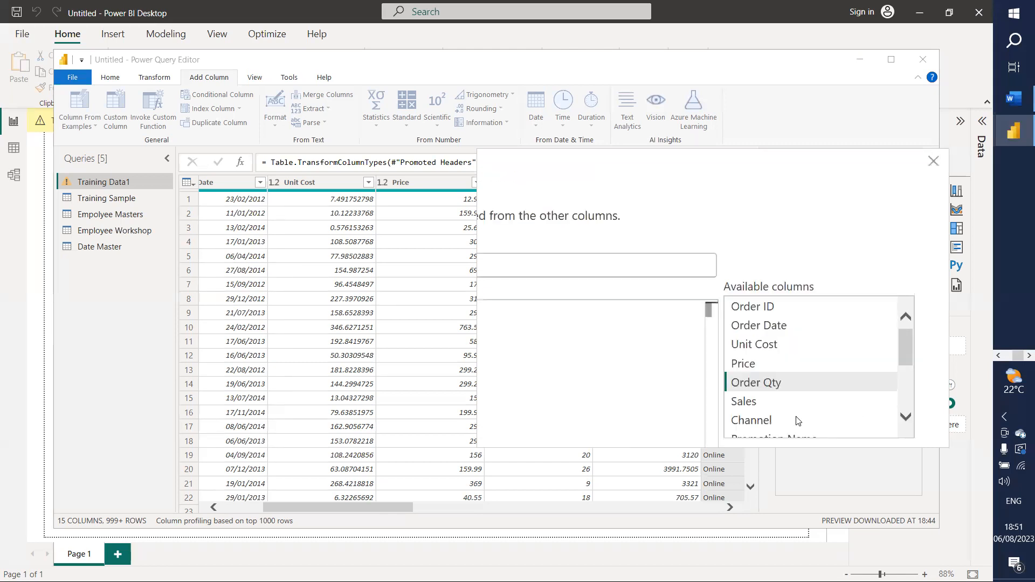
{"action": "scroll", "coordinate": [798, 422], "scroll_direction": "up", "scroll_amount": 1}
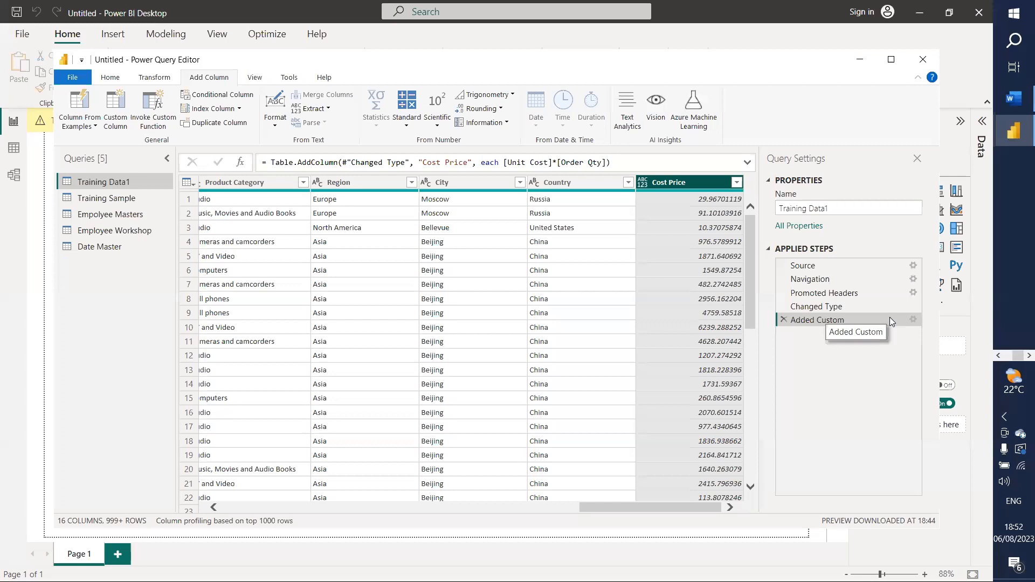
Step: Reopen the Added Custom step's settings to check the Cost Price formula [Unit Cost]*[Order Qty]
{"action": "left_click", "coordinate": [914, 319]}
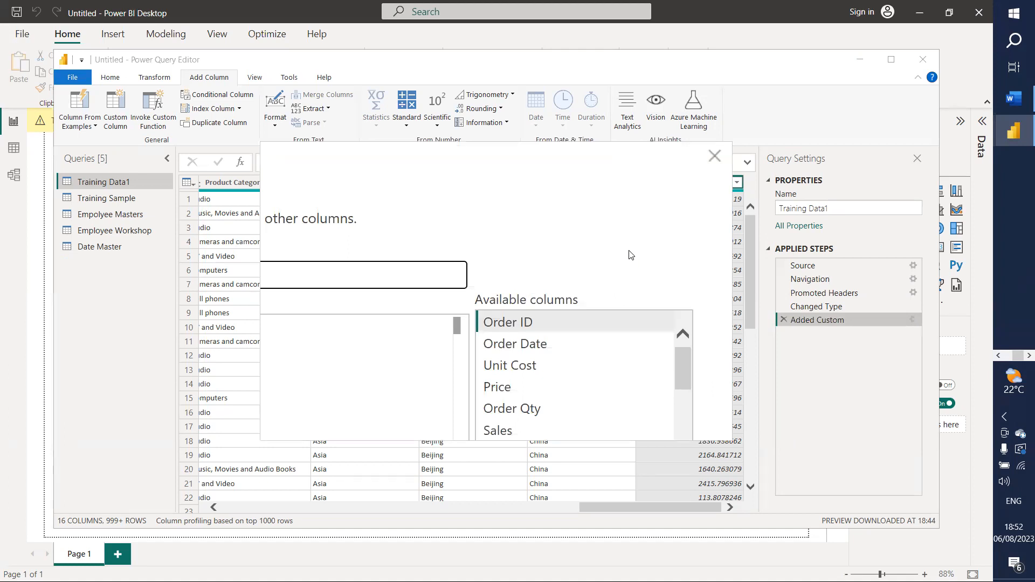
{"action": "key", "text": "Escape"}
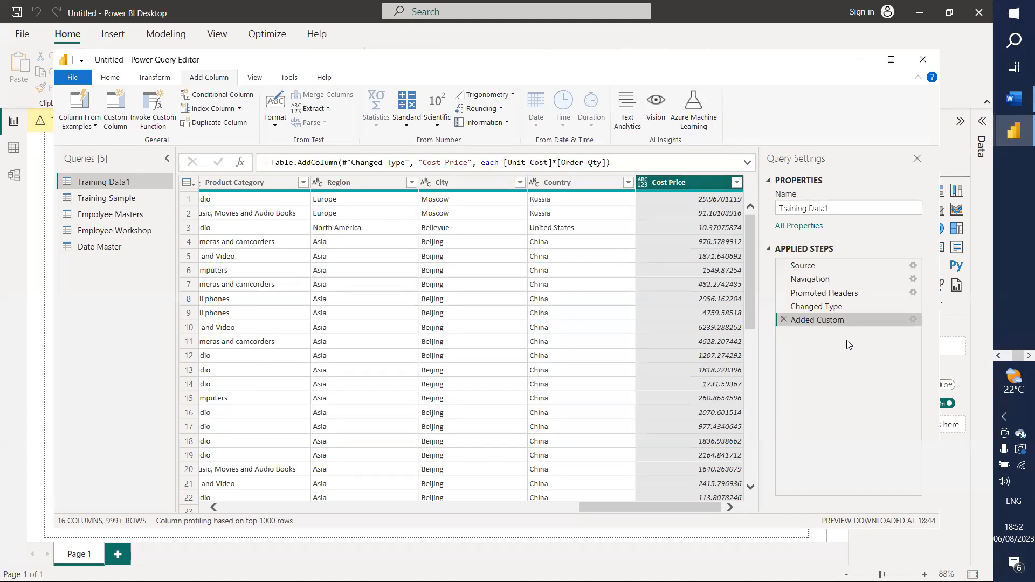
{"action": "left_click", "coordinate": [913, 320]}
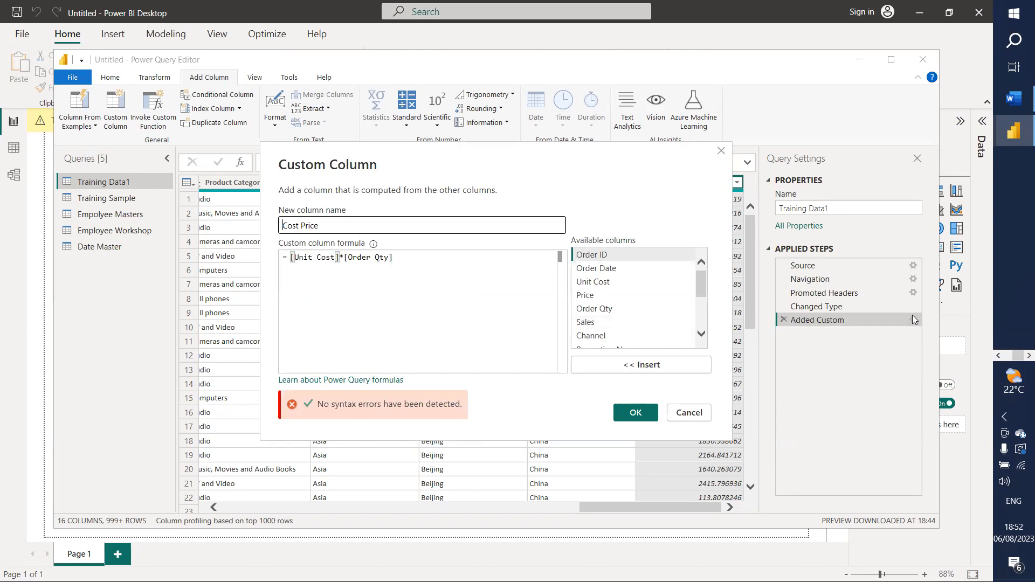
{"action": "key", "text": "ctrl"}
Step: Keep the Cost Price formula and set the Cost Price column type to Decimal Number
{"action": "left_click", "coordinate": [634, 413]}
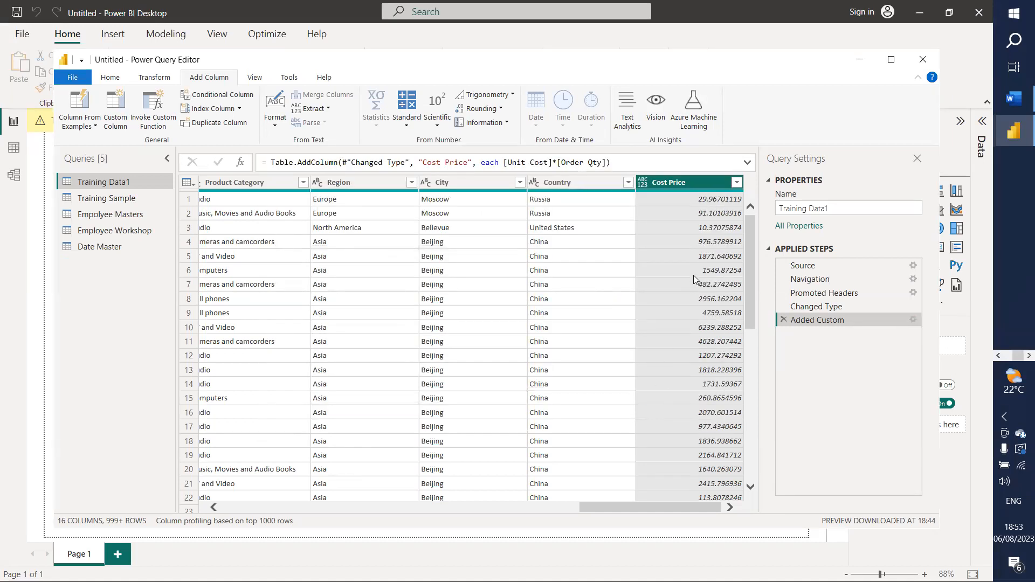
{"action": "left_click", "coordinate": [643, 182]}
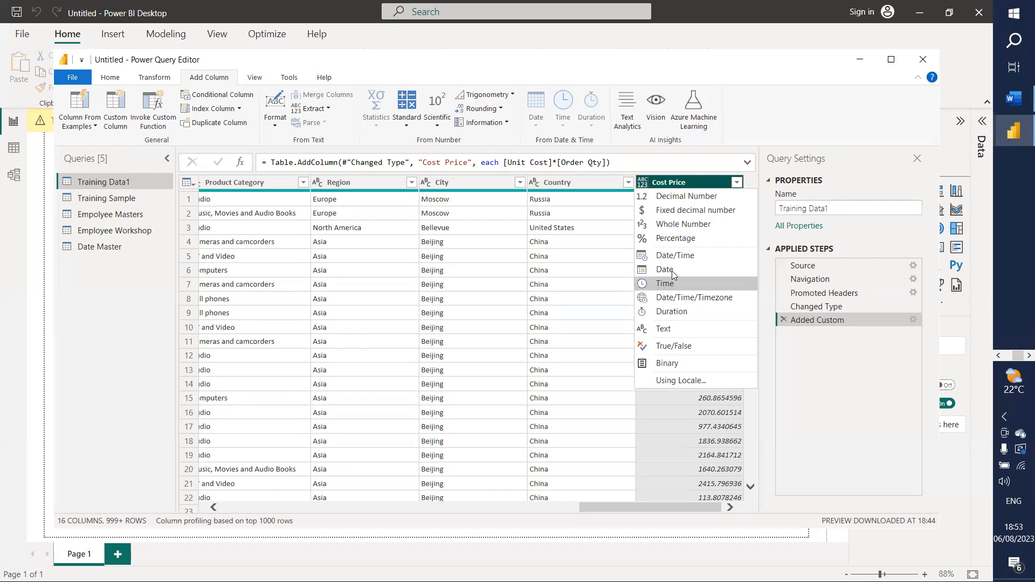
{"action": "left_click", "coordinate": [661, 197]}
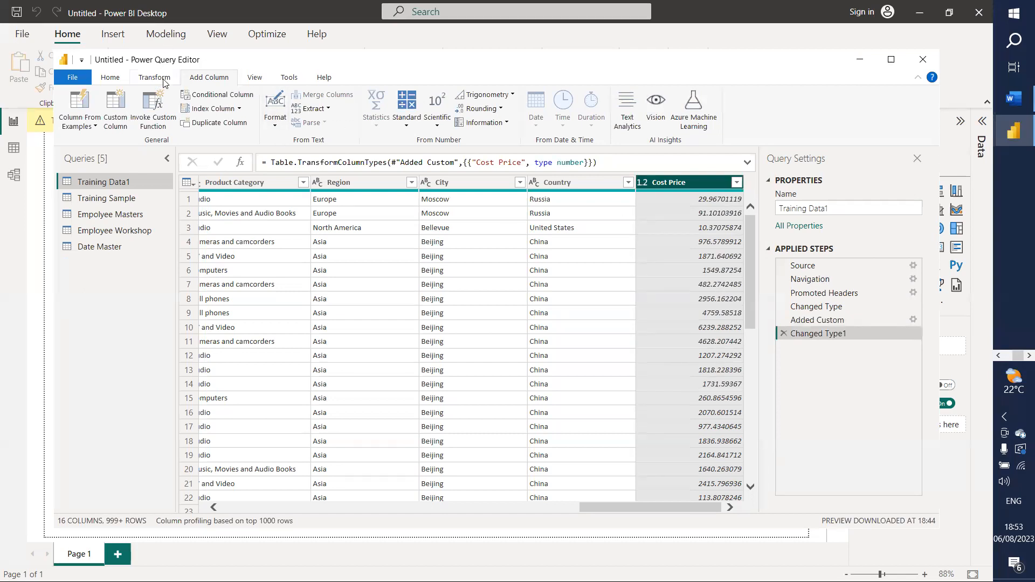
Step: Start a new custom column and name it Profit
{"action": "left_click", "coordinate": [115, 117]}
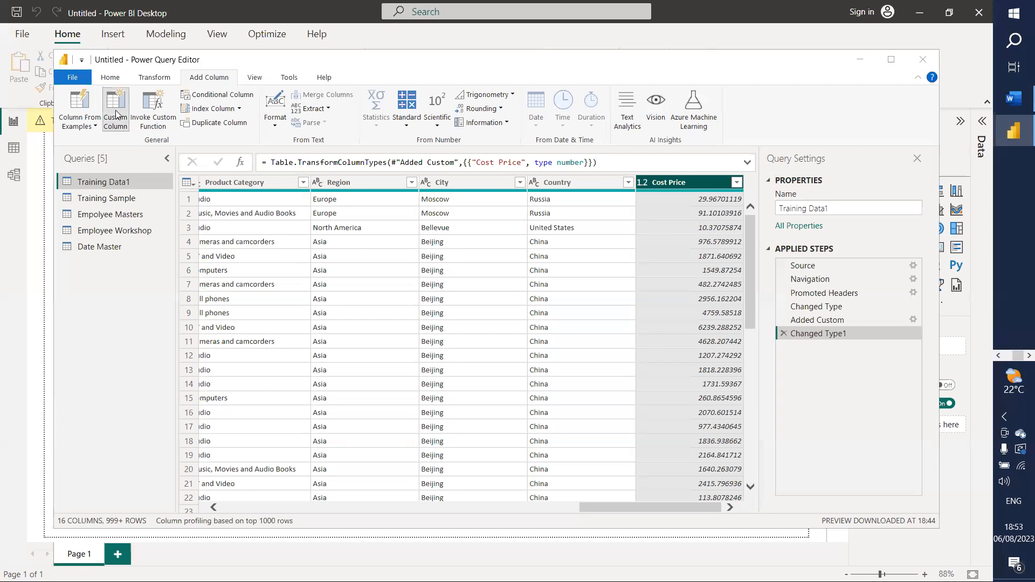
{"action": "left_click_drag", "start_coordinate": [312, 225], "coordinate": [258, 225]}
{"action": "type", "text": "Prpfit"}
Step: Build the Profit formula [Sales]-[Cost Price] from the available columns and create the column
{"action": "left_click", "coordinate": [321, 277]}
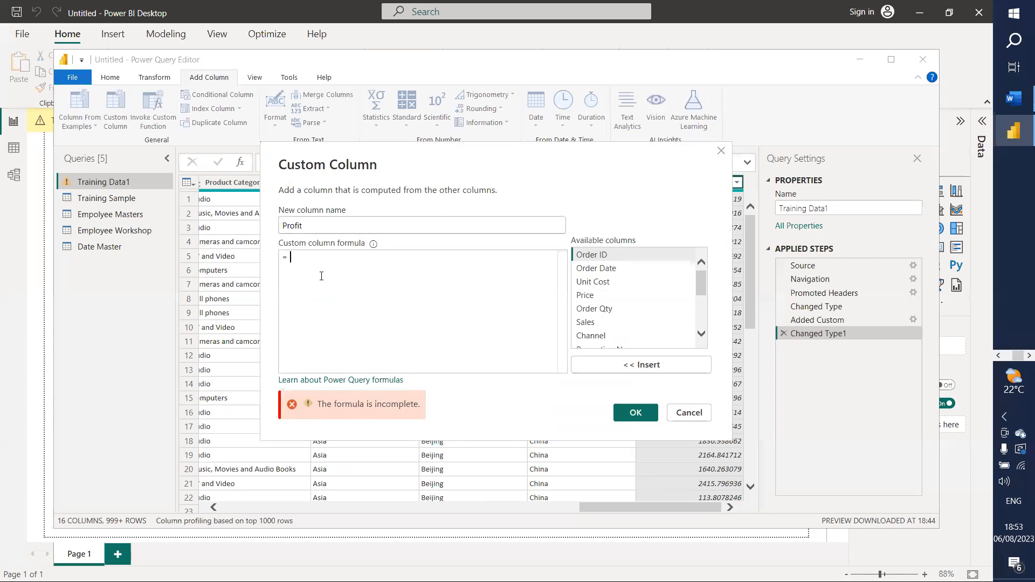
{"action": "left_click", "coordinate": [591, 322]}
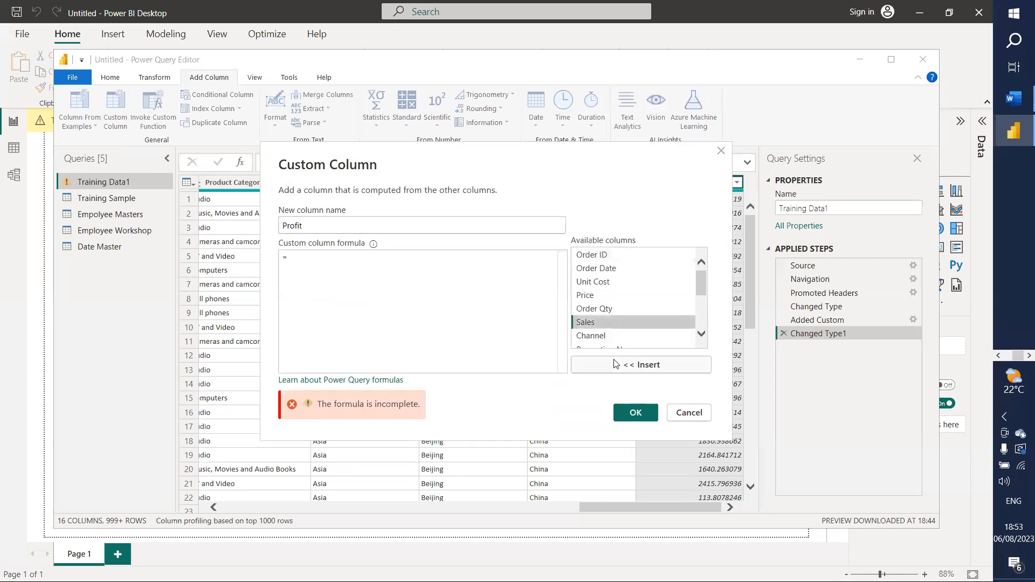
{"action": "left_click", "coordinate": [616, 371]}
{"action": "type", "text": "-"}
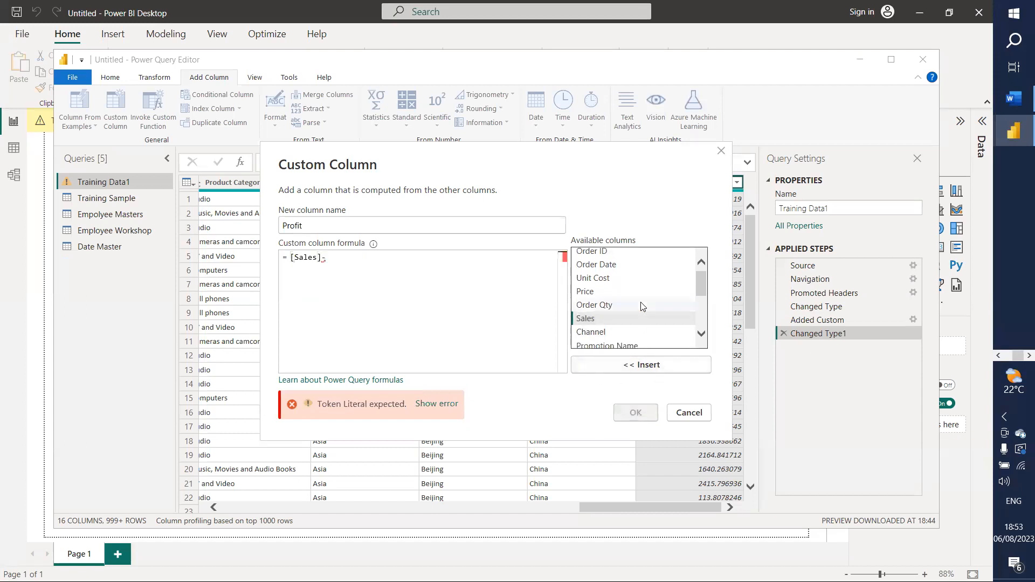
{"action": "scroll", "coordinate": [635, 331], "scroll_direction": "down", "scroll_amount": 1}
{"action": "scroll", "coordinate": [634, 329], "scroll_direction": "down", "scroll_amount": 3}
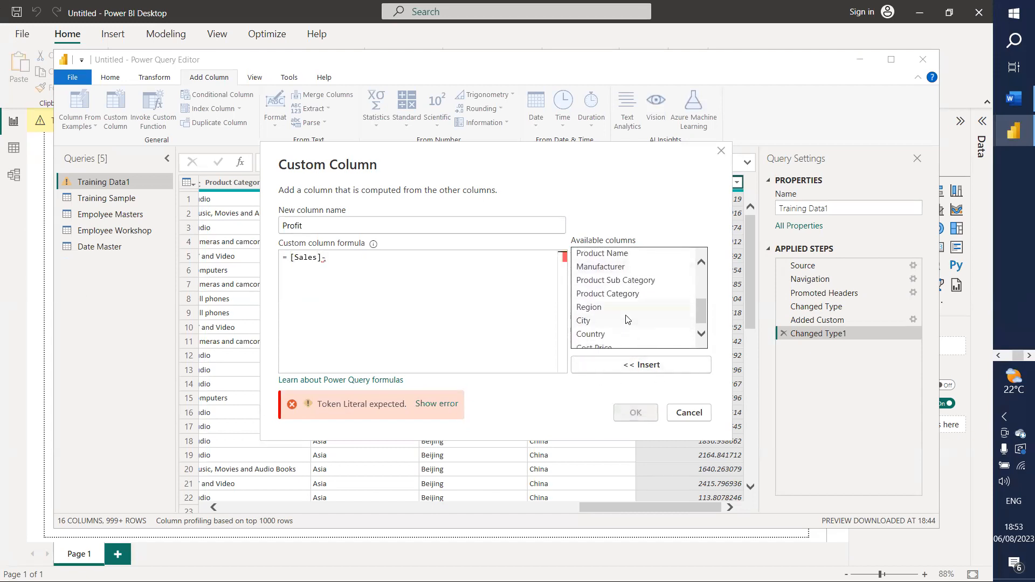
{"action": "left_click", "coordinate": [625, 343]}
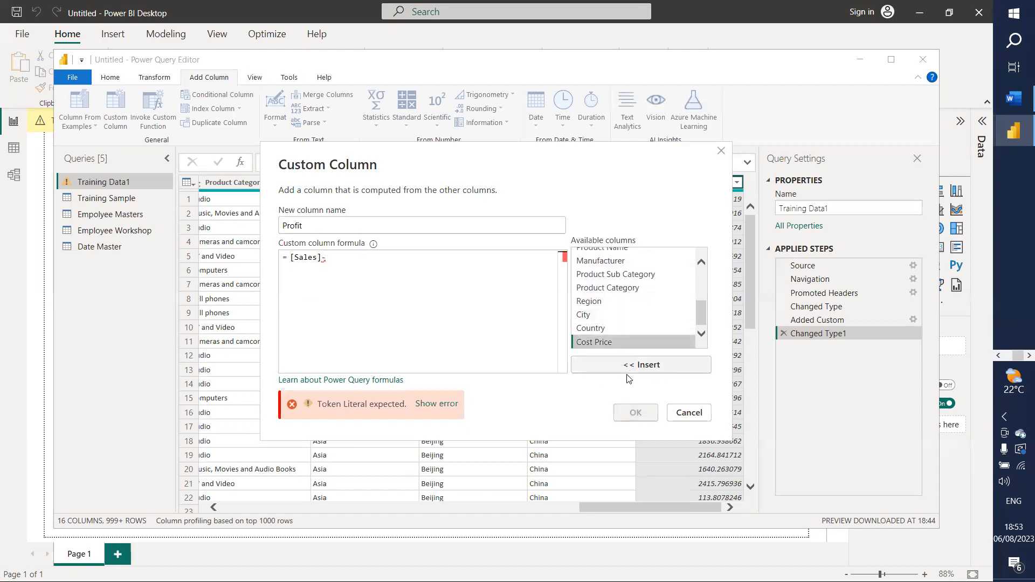
{"action": "left_click", "coordinate": [627, 366]}
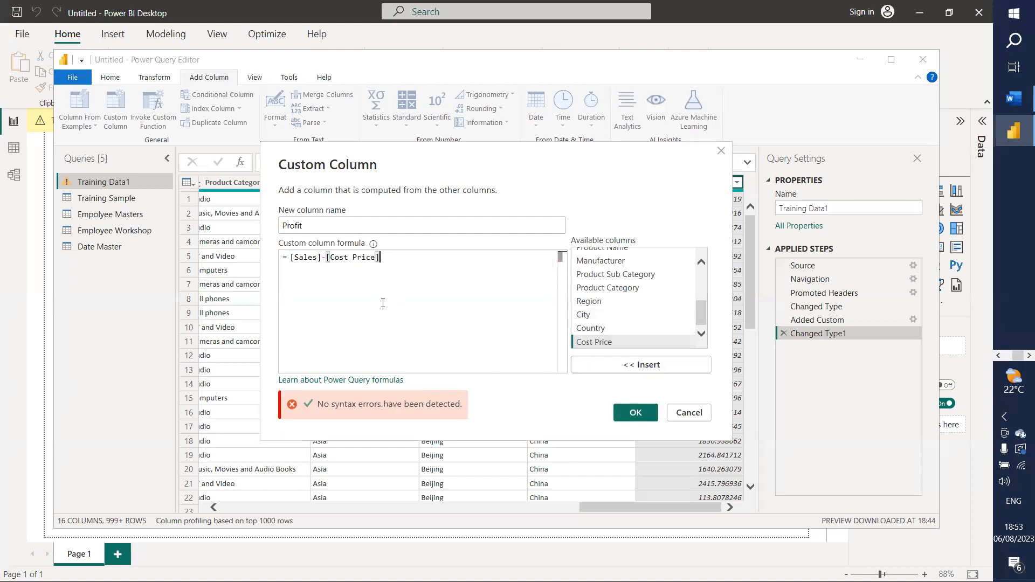
{"action": "left_click", "coordinate": [635, 411]}
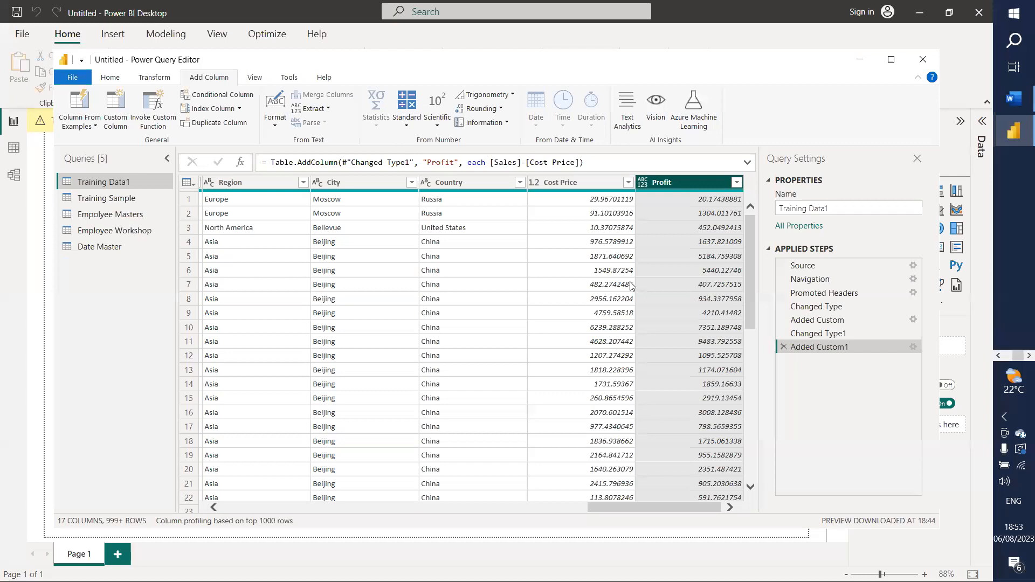
{"action": "left_click", "coordinate": [641, 183]}
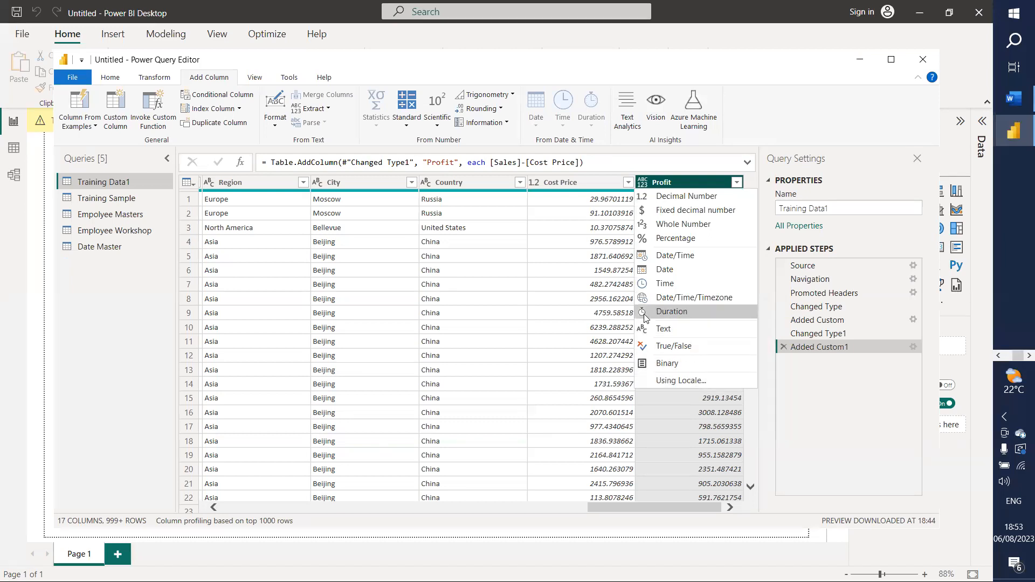
Step: Set the Profit column's data type to Decimal Number
{"action": "left_click", "coordinate": [662, 205]}
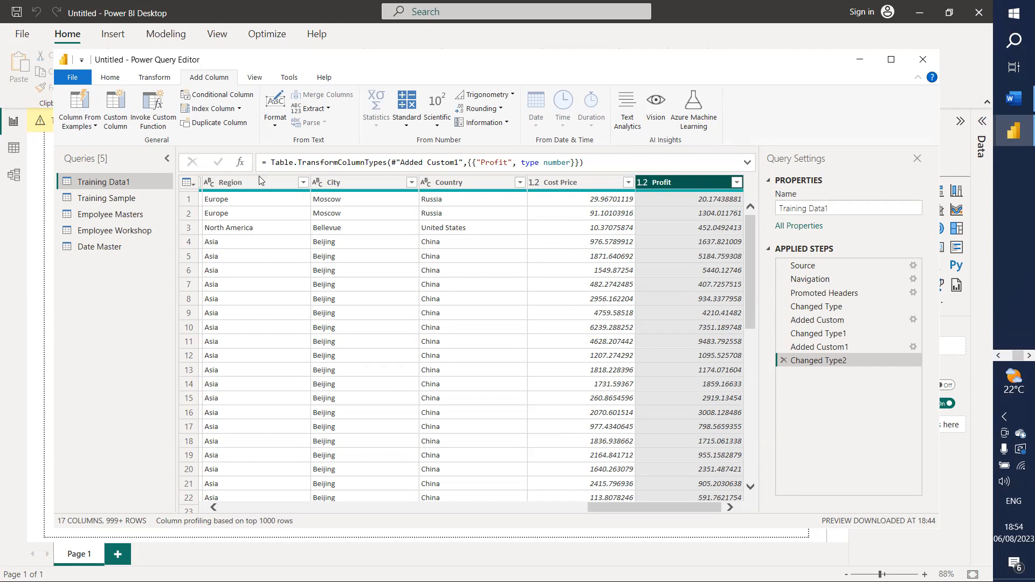
Step: Browse the Training Sample query's columns, then switch to the Empolyee Masters query
{"action": "left_click", "coordinate": [128, 199]}
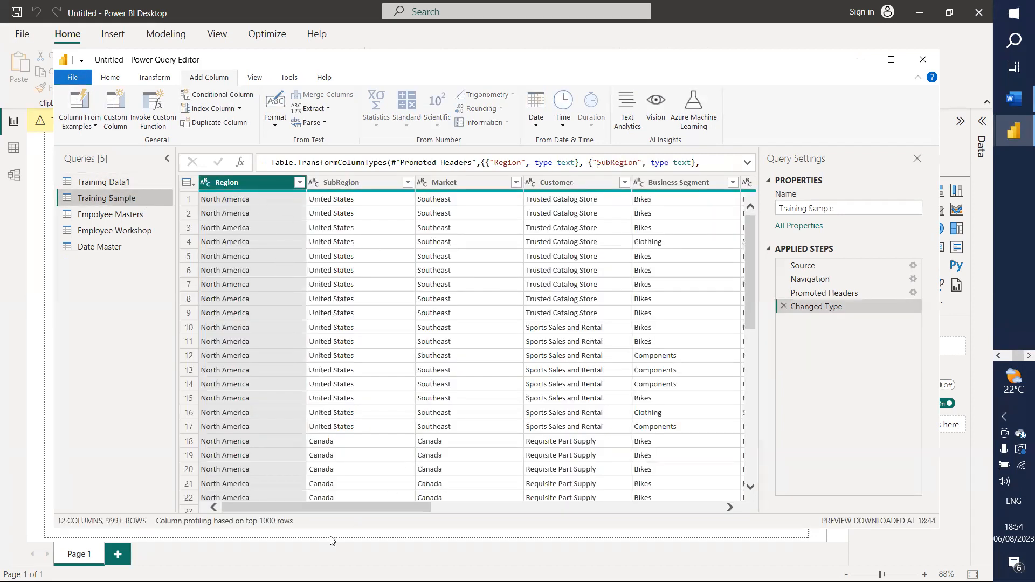
{"action": "left_click_drag", "start_coordinate": [343, 509], "coordinate": [533, 510]}
{"action": "left_click_drag", "start_coordinate": [565, 504], "coordinate": [691, 503]}
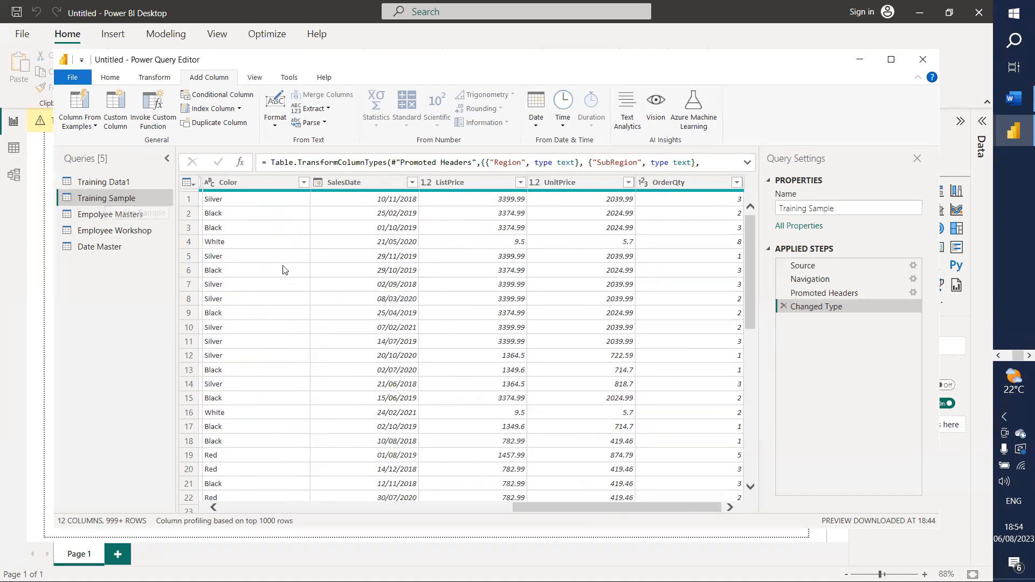
{"action": "left_click", "coordinate": [131, 215]}
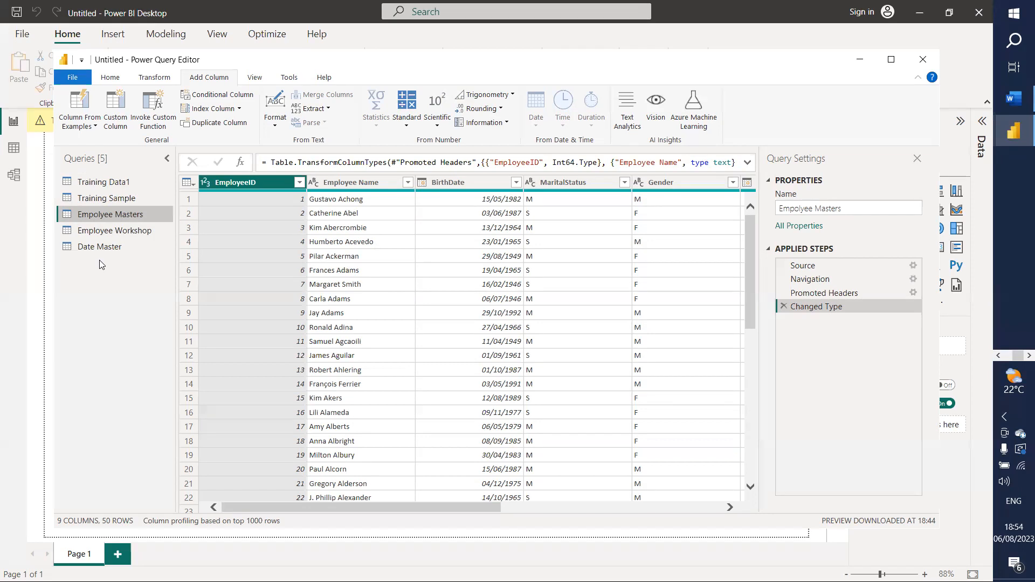
Step: Change EmployeeID to Text, replacing the current type conversion, and scroll right toward Gender
{"action": "left_click", "coordinate": [208, 183]}
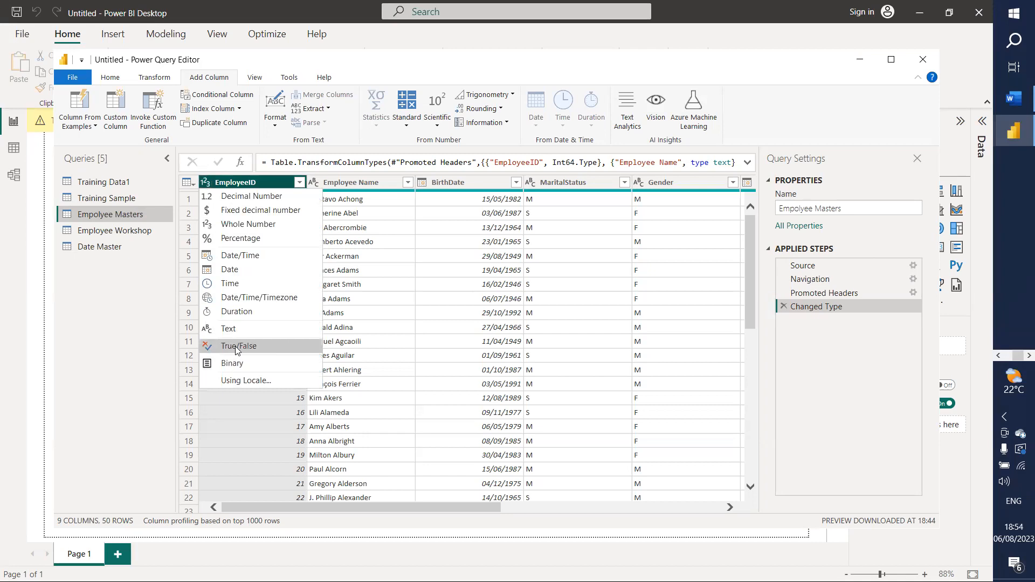
{"action": "left_click", "coordinate": [231, 327]}
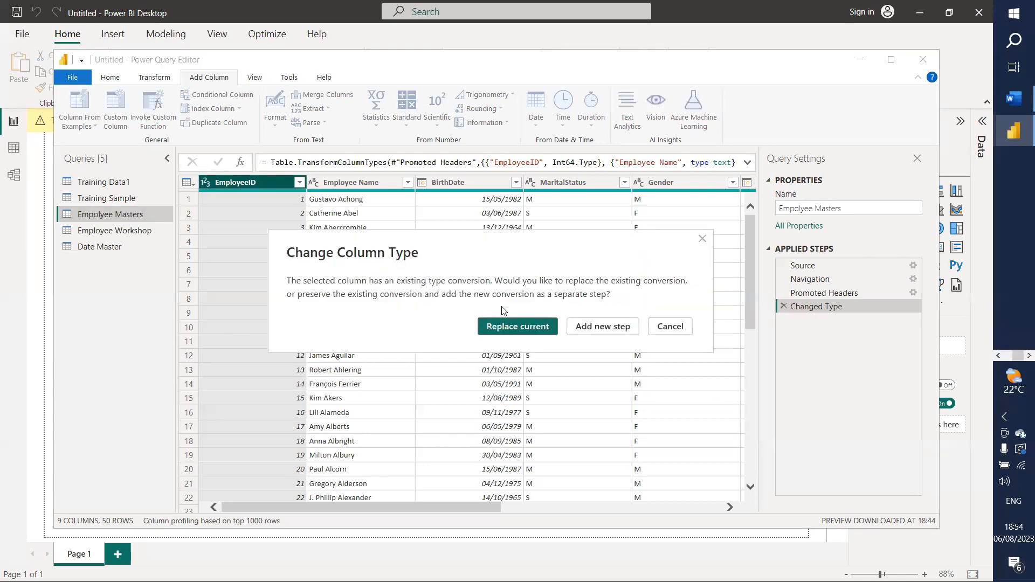
{"action": "left_click", "coordinate": [515, 327]}
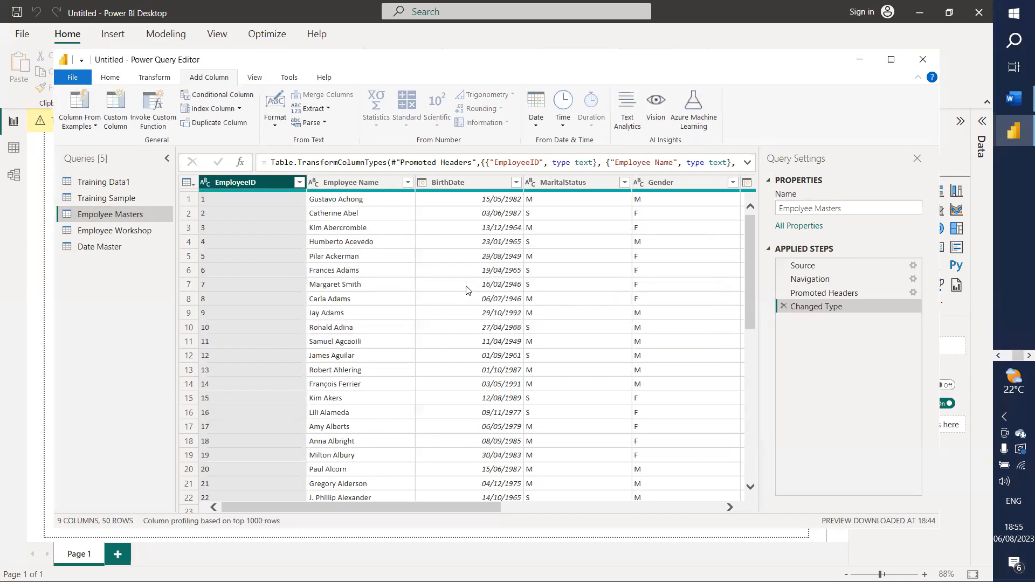
{"action": "left_click_drag", "start_coordinate": [337, 508], "coordinate": [626, 478]}
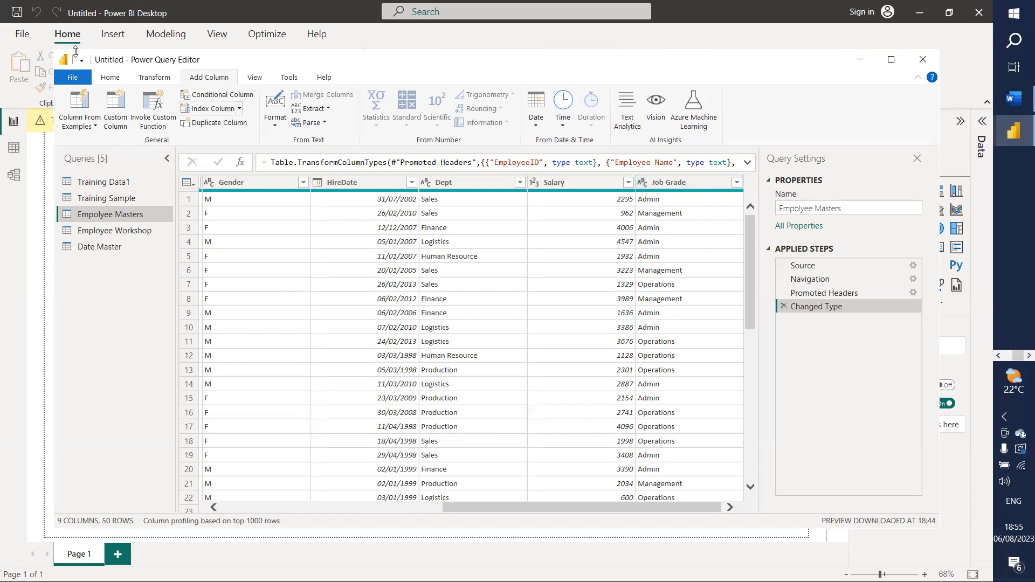
Step: Check the Gender column's filter menu, then browse its context menu for Change Type and Replace Values
{"action": "left_click", "coordinate": [303, 183]}
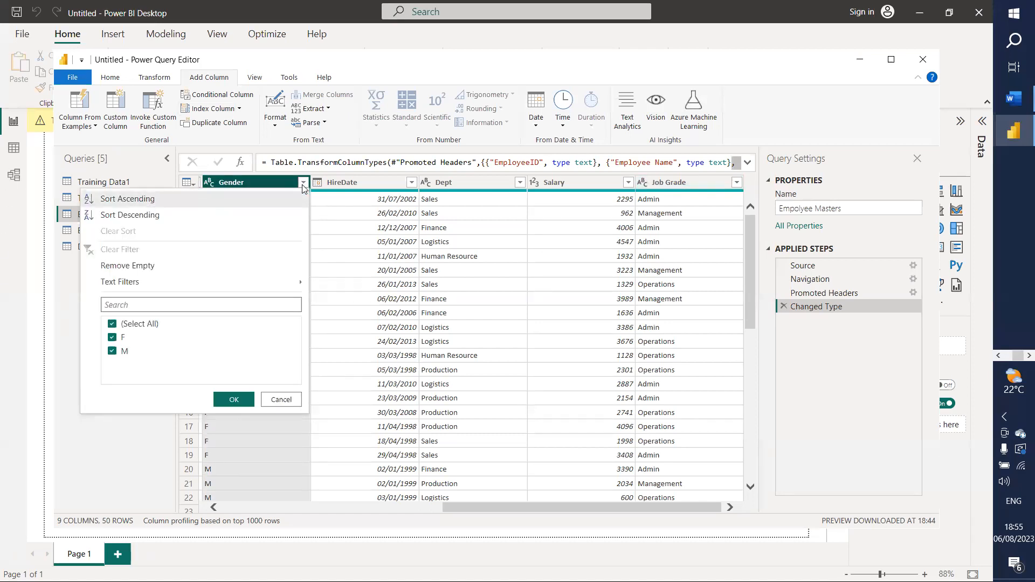
{"action": "left_click", "coordinate": [343, 241]}
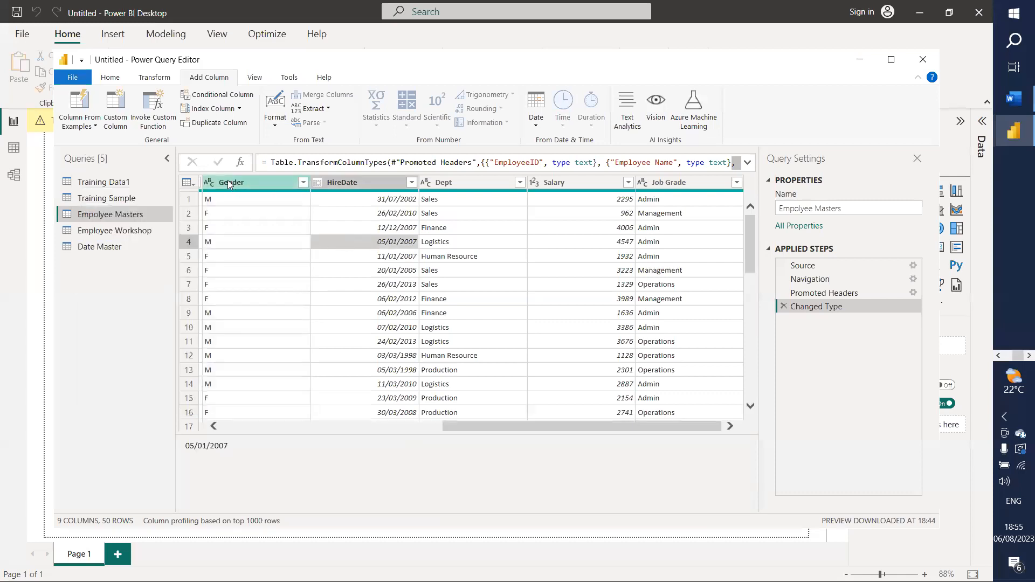
{"action": "right_click", "coordinate": [225, 182]}
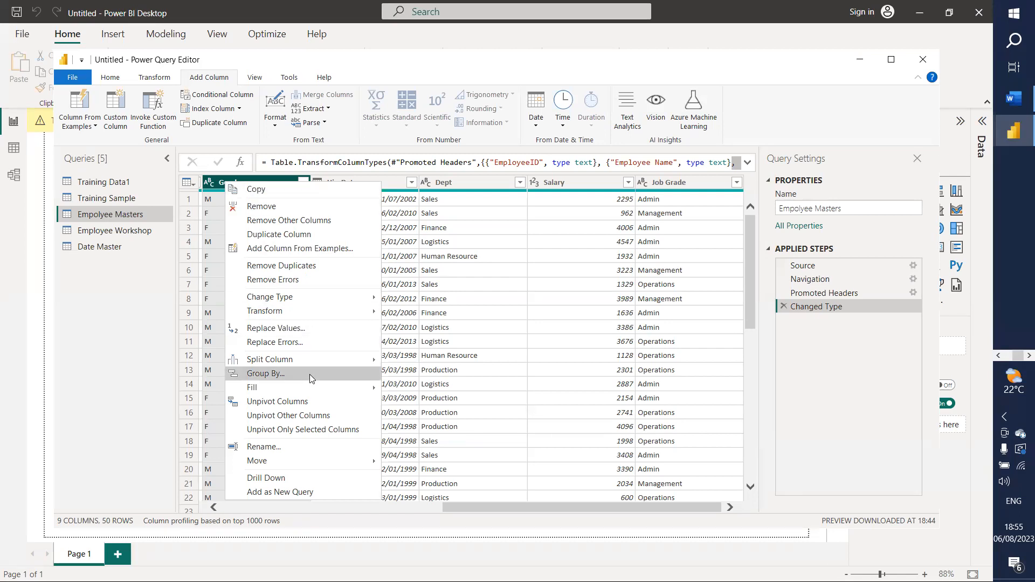
{"action": "mouse_move", "coordinate": [299, 357]}
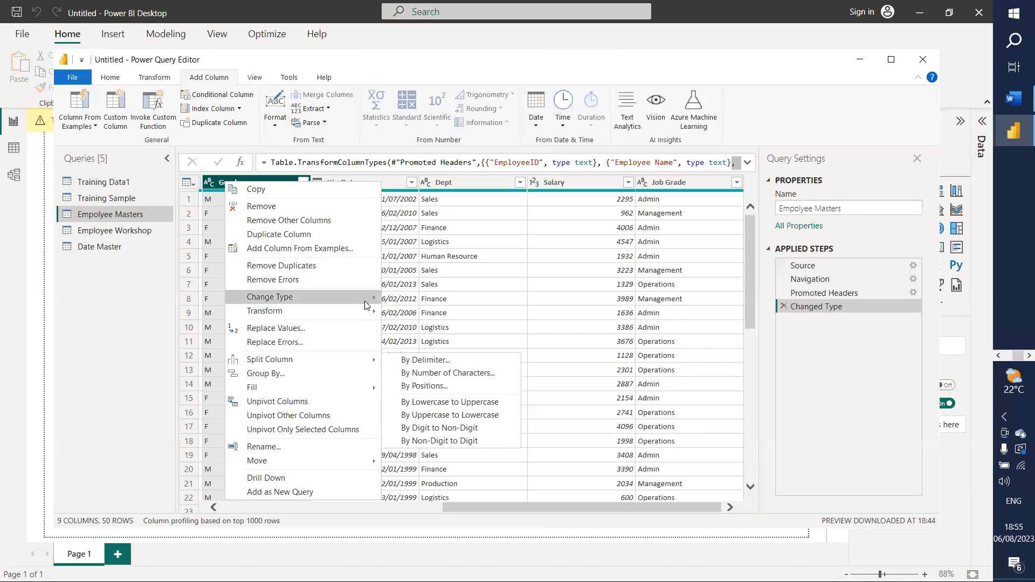
{"action": "mouse_move", "coordinate": [358, 304]}
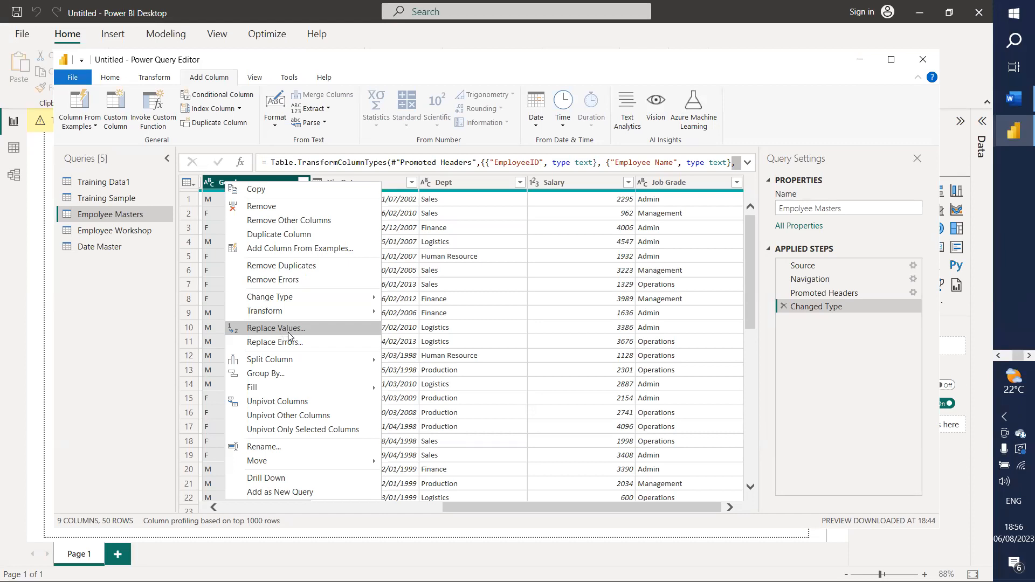
Step: Replace every M value in the Gender column with Male
{"action": "left_click", "coordinate": [293, 331]}
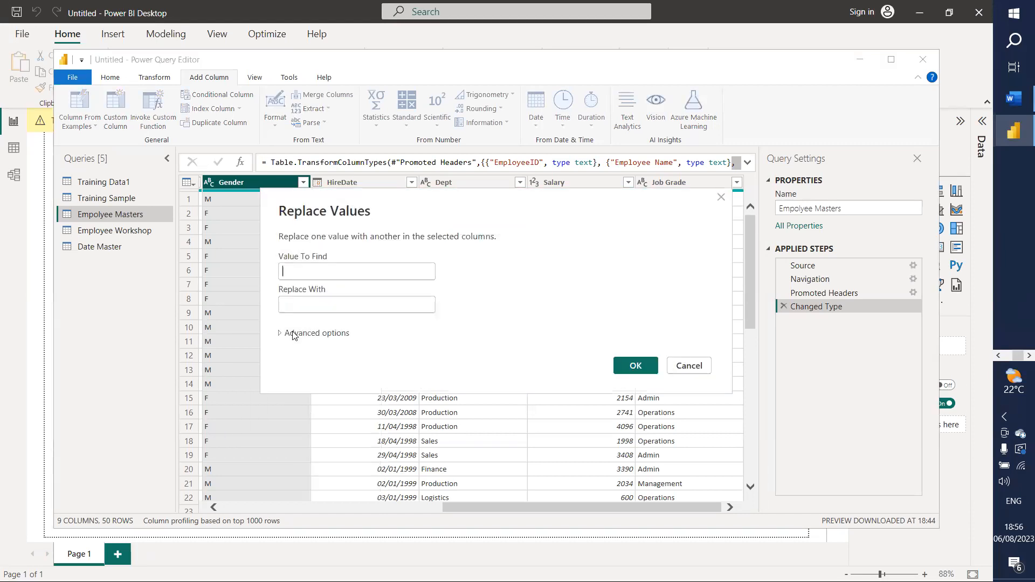
{"action": "type", "text": "M"}
{"action": "left_click", "coordinate": [323, 307]}
{"action": "type", "text": "Male"}
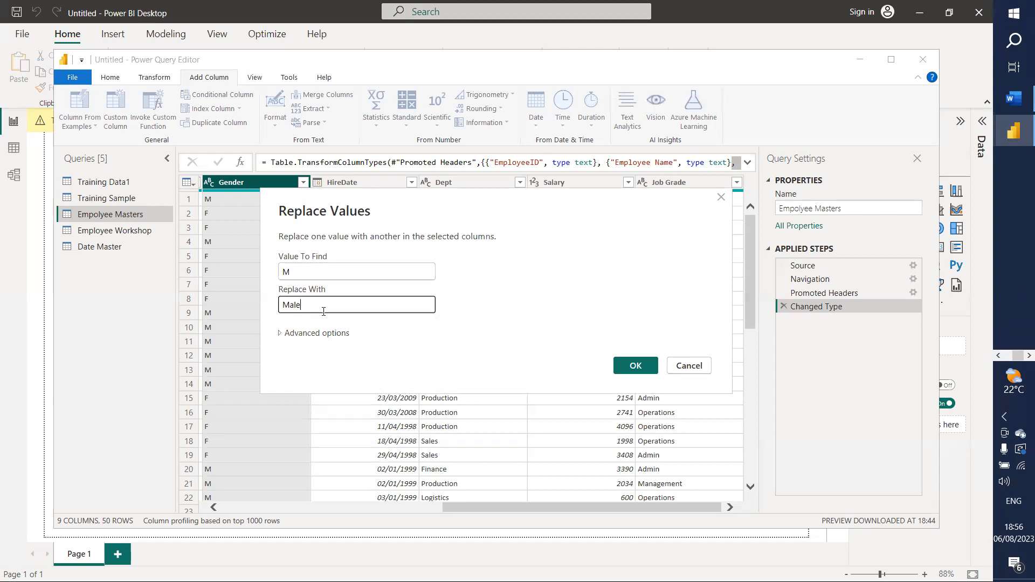
{"action": "left_click", "coordinate": [634, 365]}
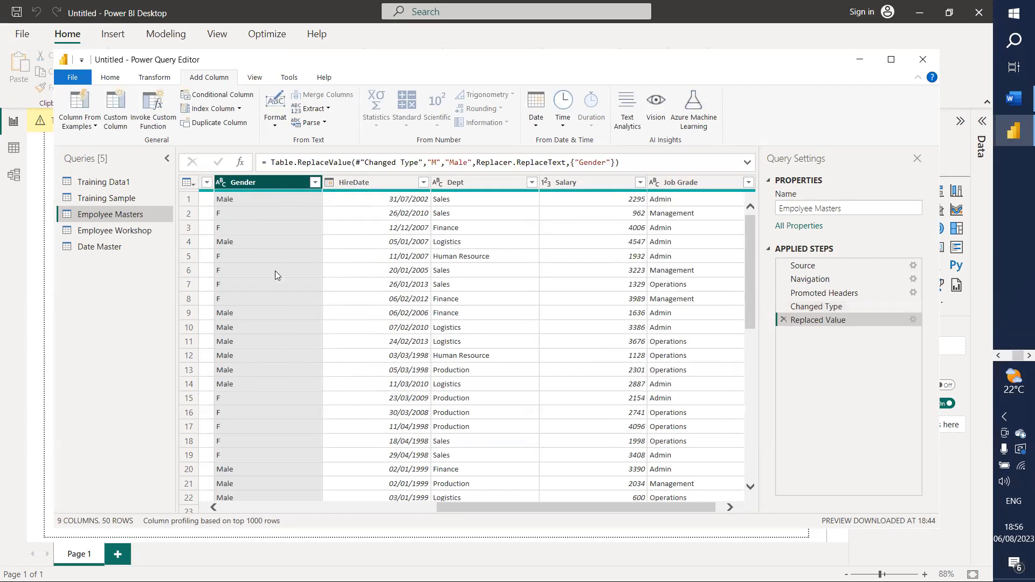
Step: Replace every F in Gender with Female, then scroll through the rows to verify
{"action": "right_click", "coordinate": [276, 180]}
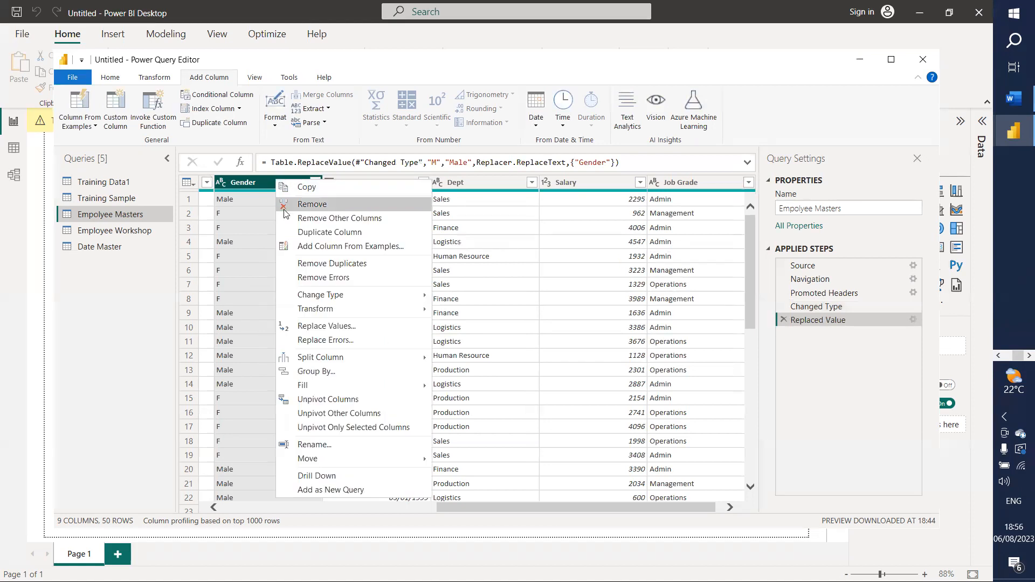
{"action": "left_click", "coordinate": [314, 325]}
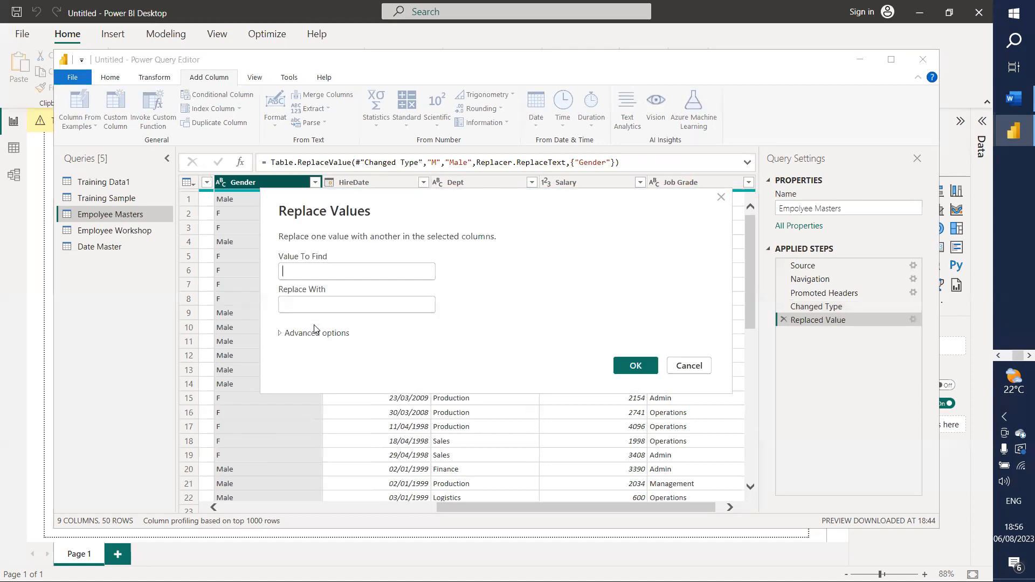
{"action": "type", "text": "F"}
{"action": "left_click", "coordinate": [333, 299]}
{"action": "type", "text": "Female"}
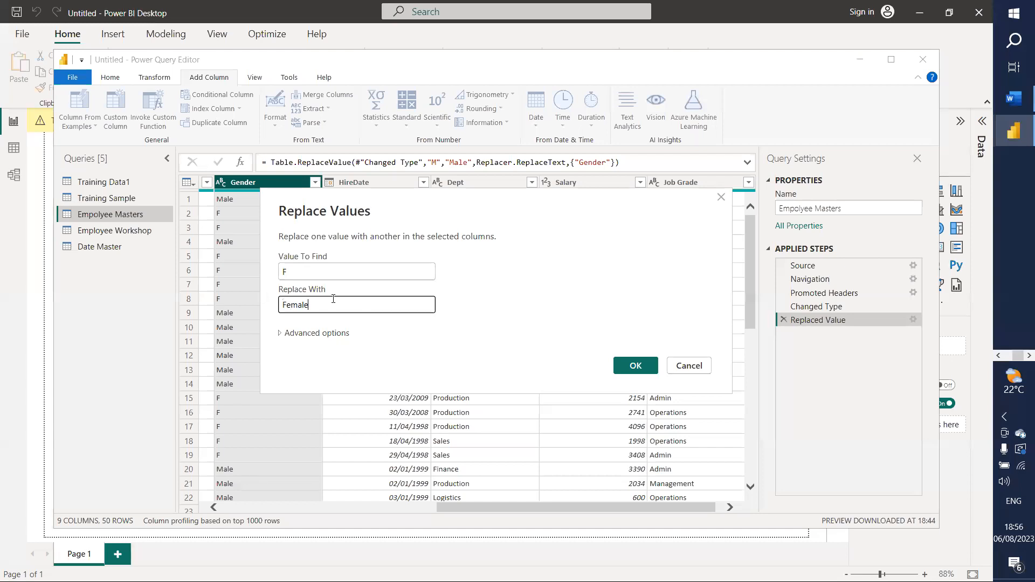
{"action": "left_click", "coordinate": [632, 363]}
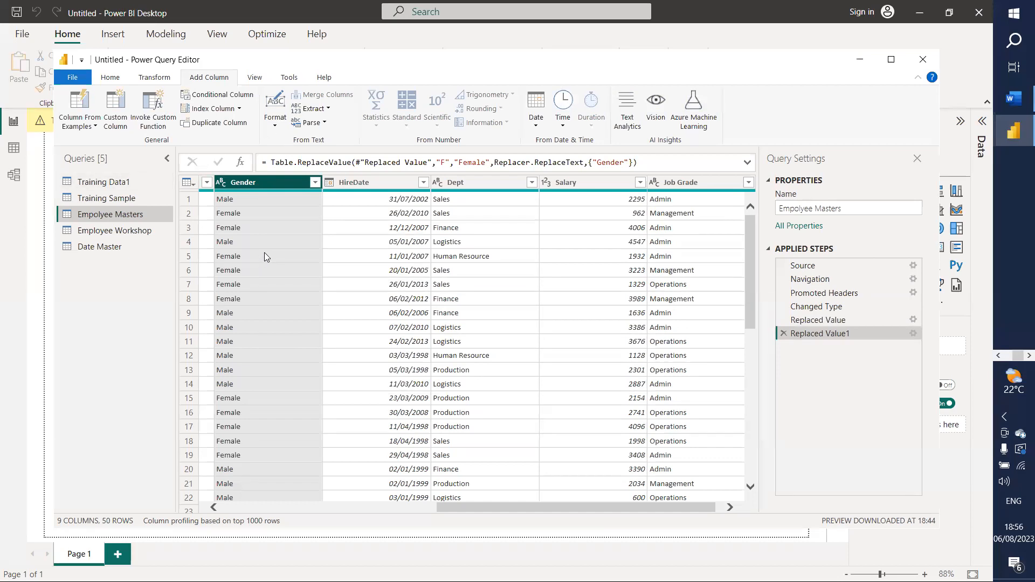
{"action": "scroll", "coordinate": [264, 252], "scroll_direction": "down", "scroll_amount": 9}
{"action": "scroll", "coordinate": [249, 297], "scroll_direction": "down", "scroll_amount": 1}
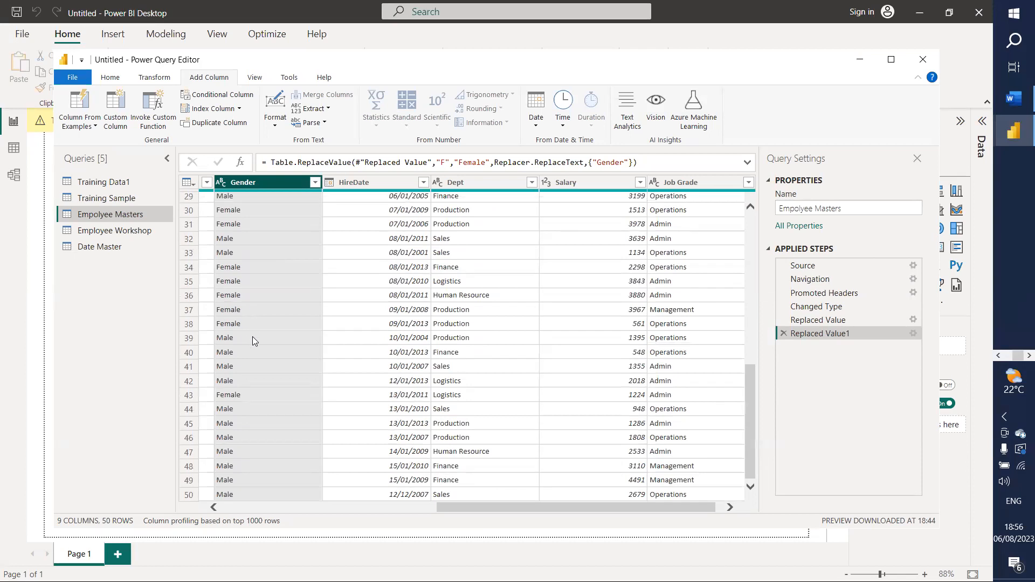
{"action": "scroll", "coordinate": [250, 362], "scroll_direction": "up", "scroll_amount": 9}
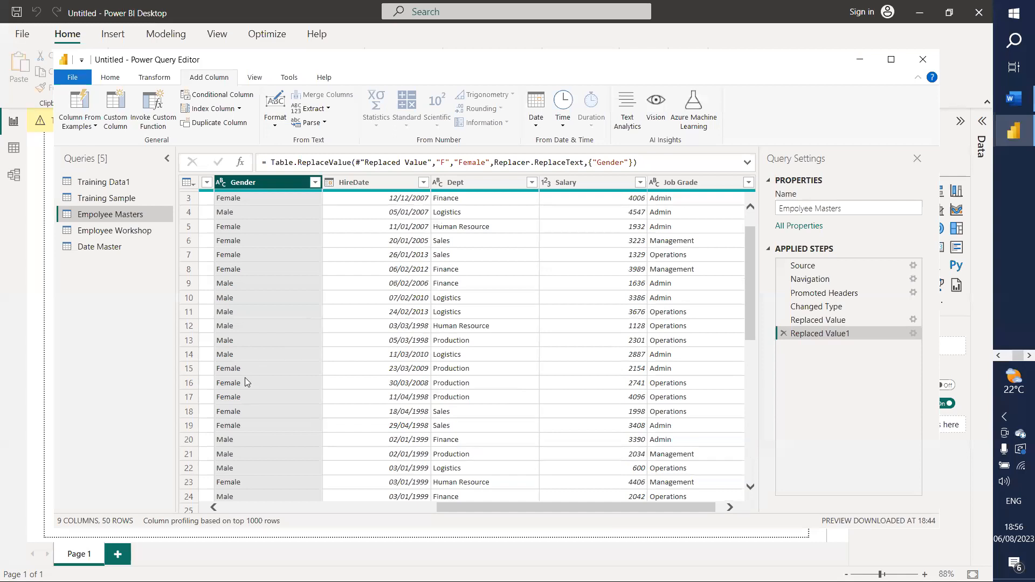
{"action": "left_click_drag", "start_coordinate": [471, 506], "coordinate": [524, 504]}
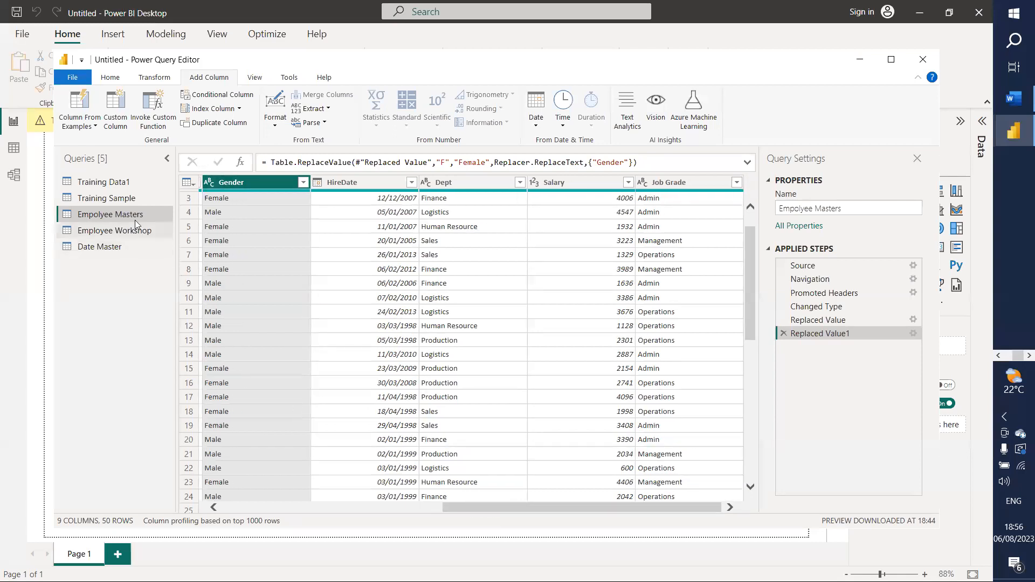
Step: Preview the Employee Workshop query and scroll across its columns, including Course Name, Cost and Supplier
{"action": "left_click", "coordinate": [123, 235]}
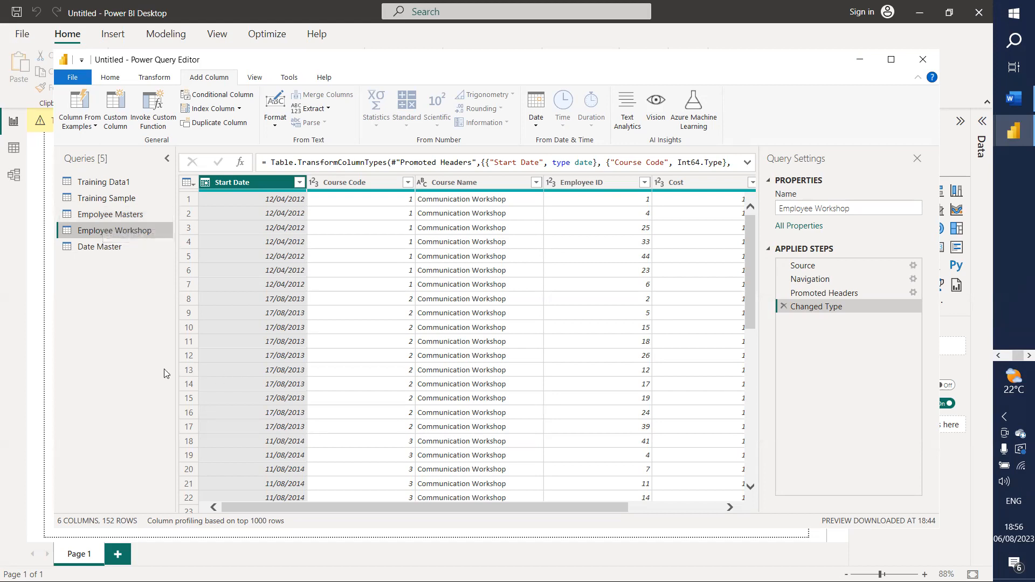
{"action": "left_click_drag", "start_coordinate": [266, 510], "coordinate": [474, 499]}
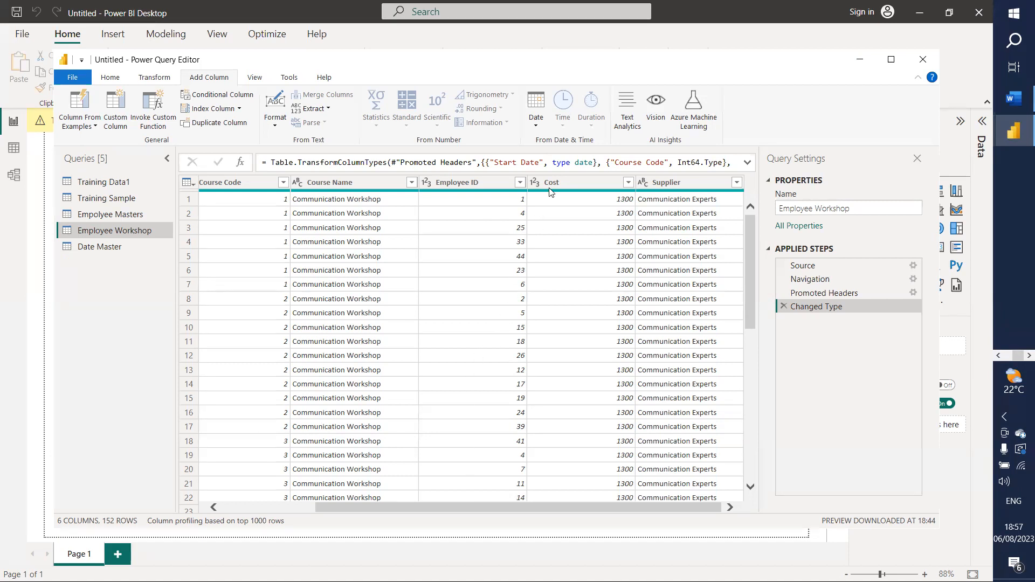
Step: Change Employee ID to Text, replacing the existing type conversion
{"action": "left_click", "coordinate": [426, 182]}
{"action": "left_click", "coordinate": [454, 327]}
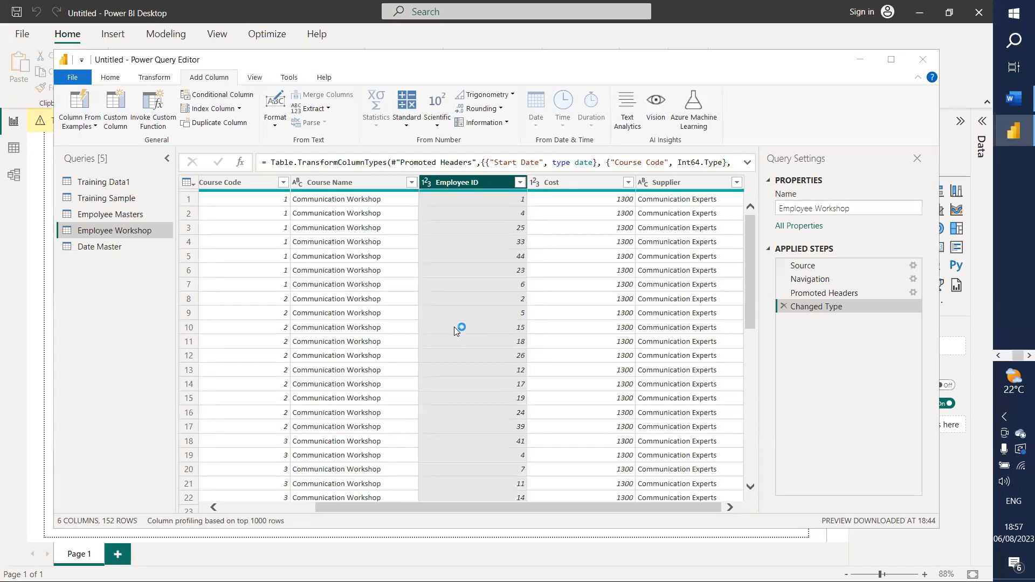
{"action": "left_click", "coordinate": [499, 327]}
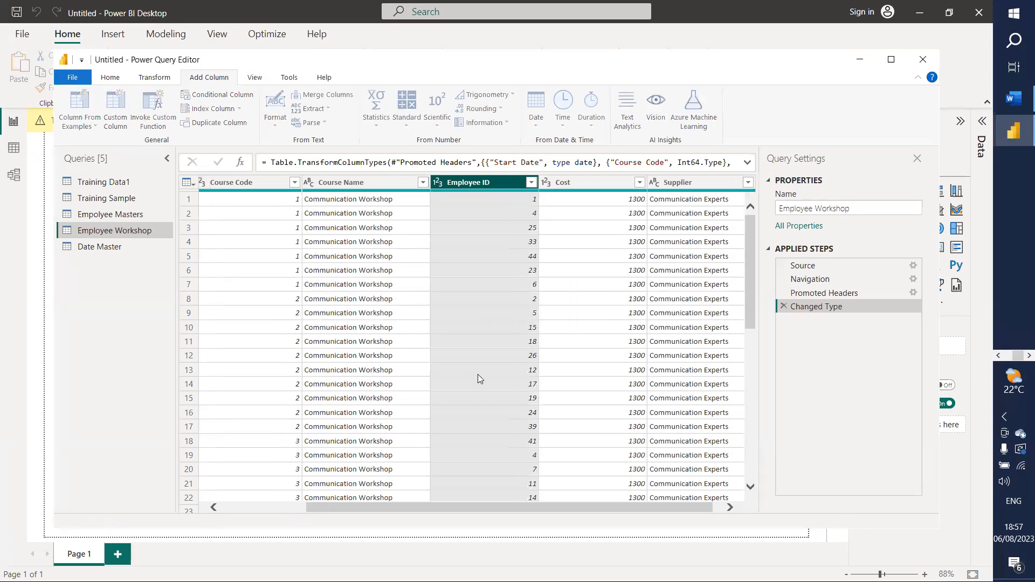
Step: Change Course Code to Text, replacing its conversion, then display the Date Master query
{"action": "left_click_drag", "start_coordinate": [562, 507], "coordinate": [461, 520]}
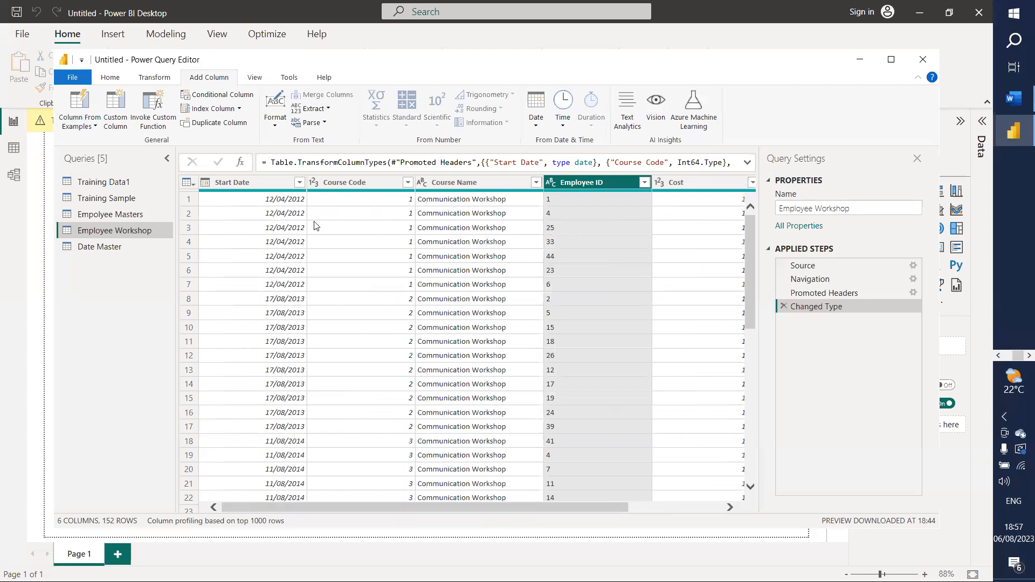
{"action": "left_click", "coordinate": [312, 182]}
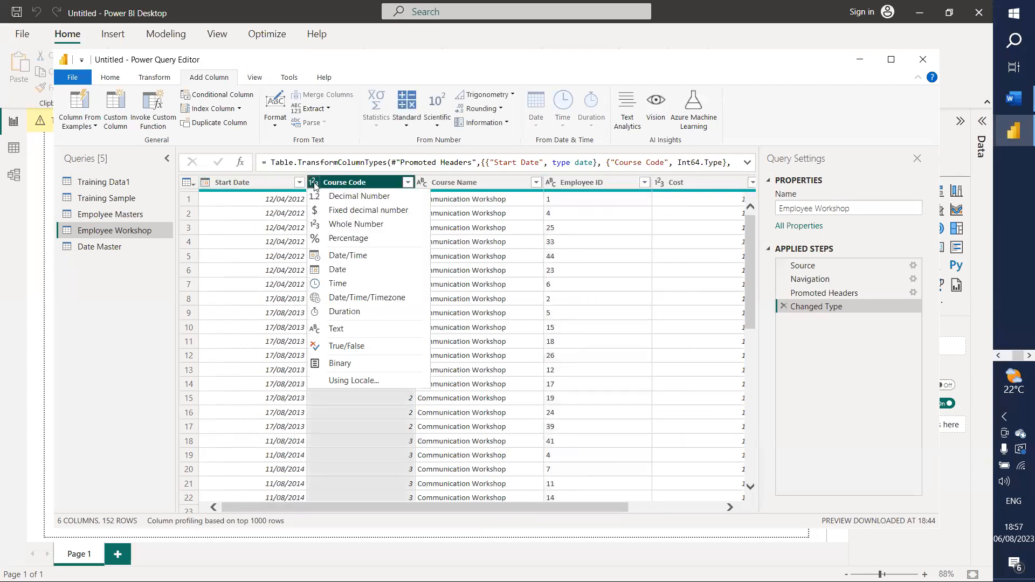
{"action": "left_click", "coordinate": [337, 333]}
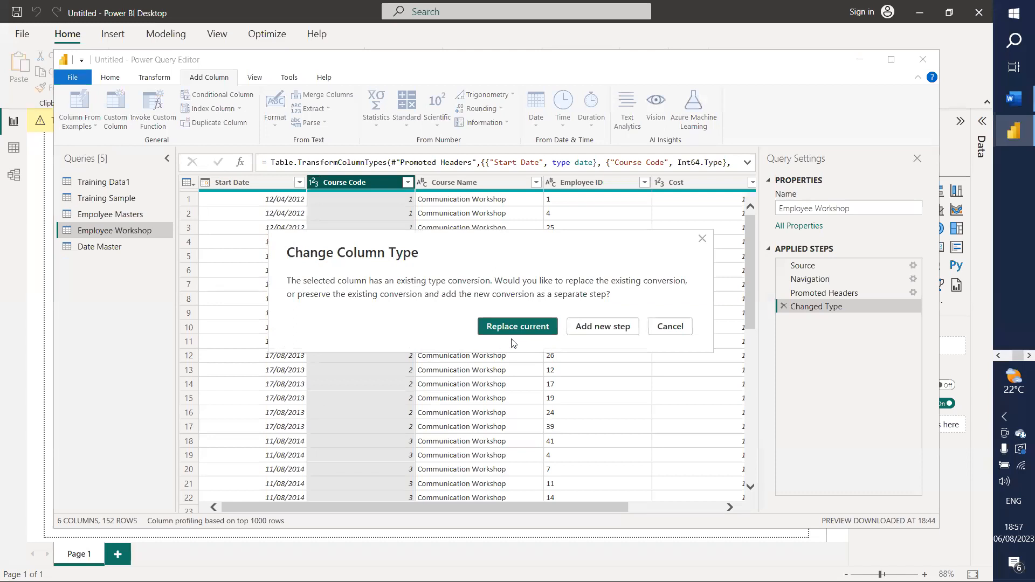
{"action": "left_click", "coordinate": [505, 330]}
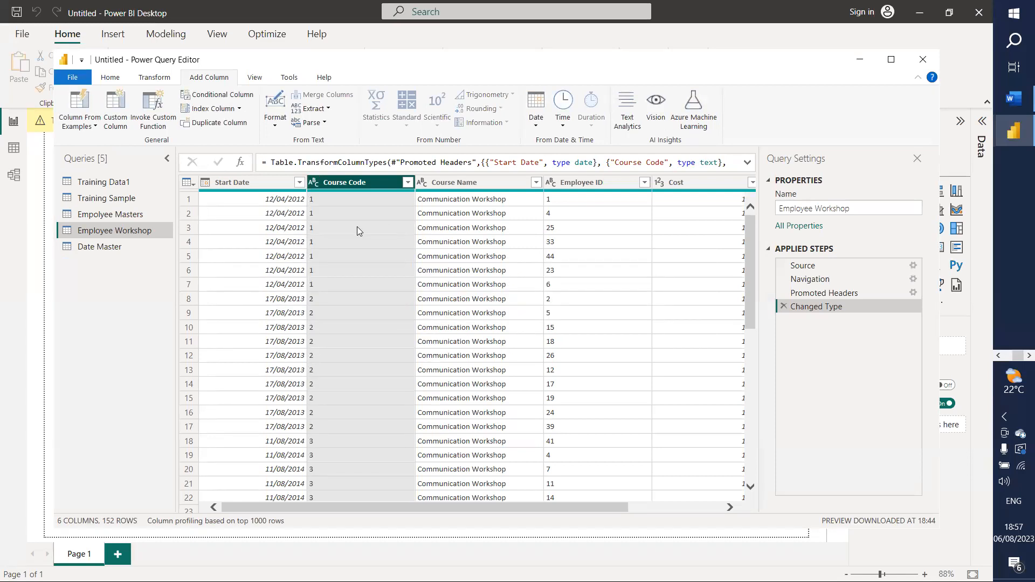
{"action": "left_click", "coordinate": [116, 248]}
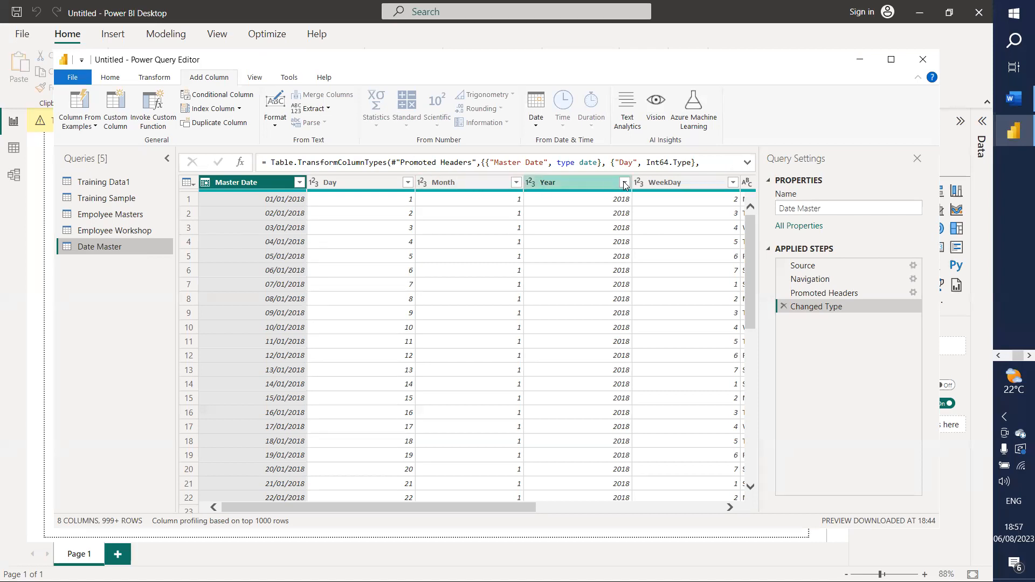
{"action": "left_click_drag", "start_coordinate": [512, 509], "coordinate": [684, 510]}
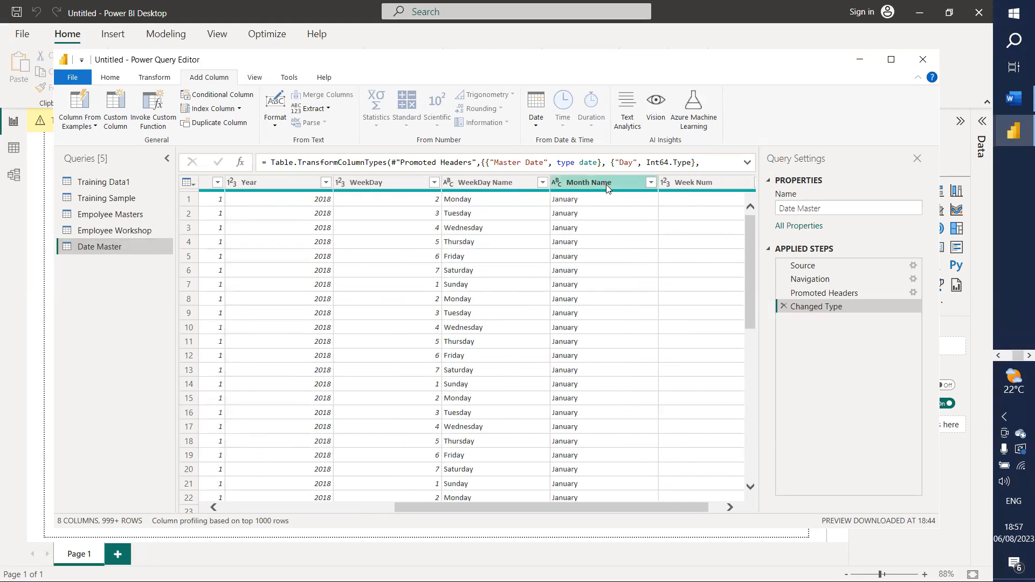
{"action": "left_click_drag", "start_coordinate": [633, 509], "coordinate": [647, 509]}
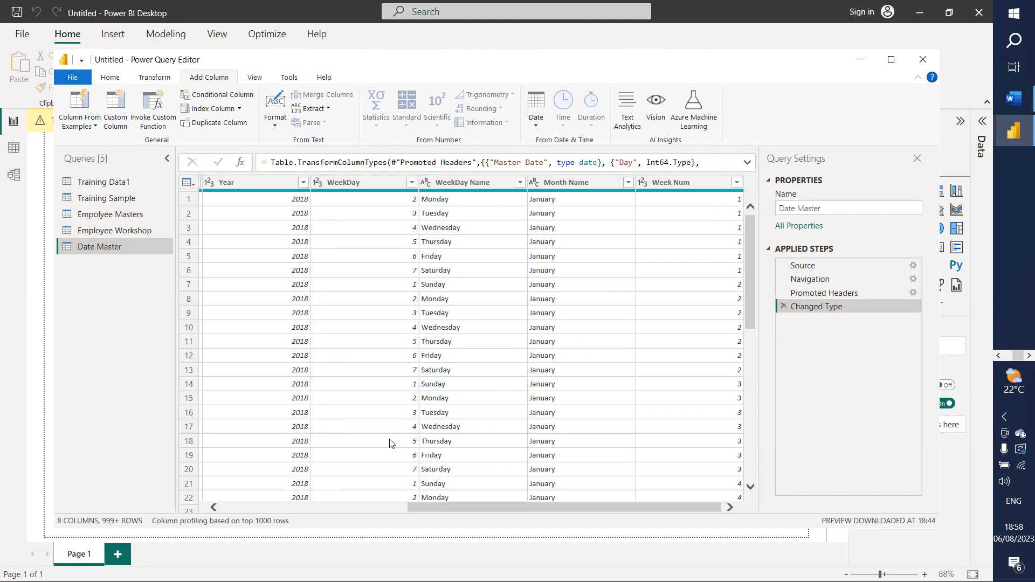
{"action": "left_click_drag", "start_coordinate": [422, 508], "coordinate": [211, 510]}
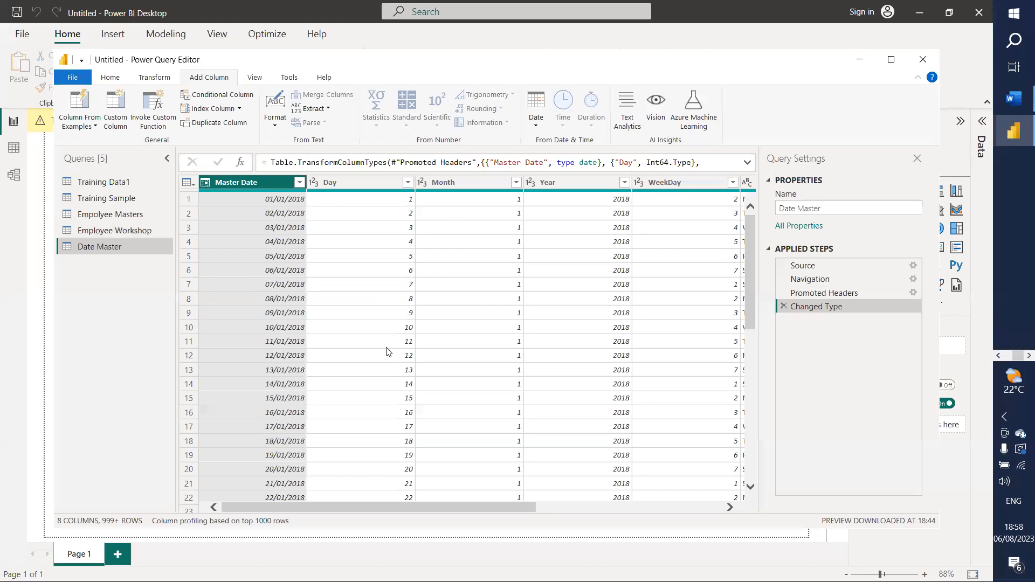
Step: Try typing the Day column as Text, then delete the Changed Type step to revert the types
{"action": "left_click", "coordinate": [315, 183]}
{"action": "left_click", "coordinate": [344, 326]}
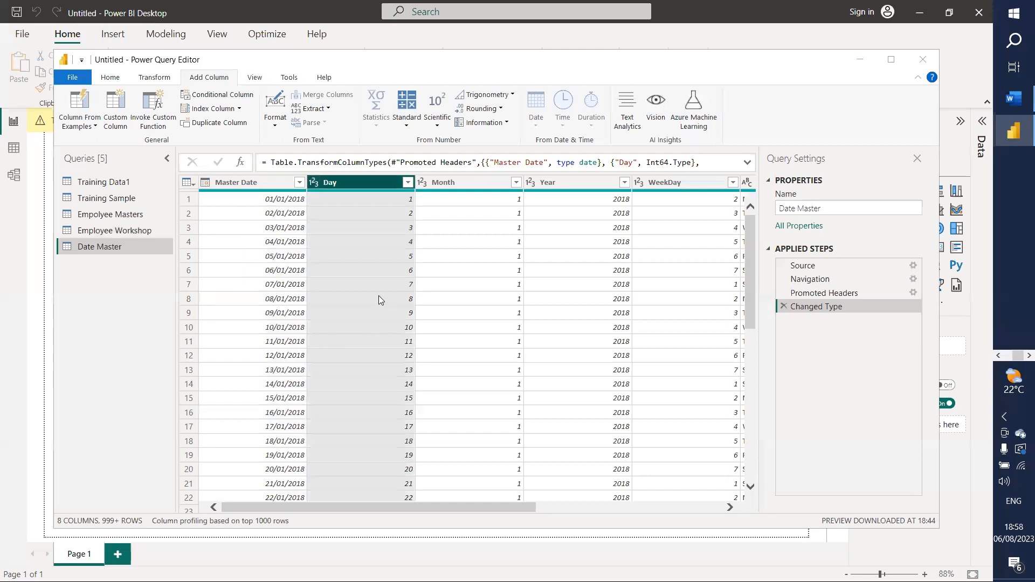
{"action": "left_click", "coordinate": [507, 328]}
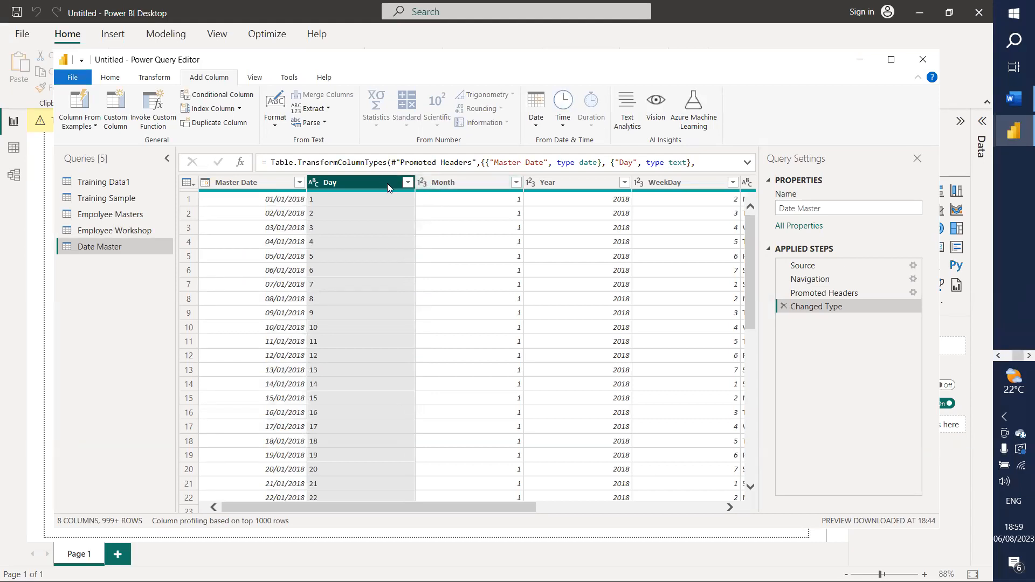
{"action": "left_click", "coordinate": [785, 306]}
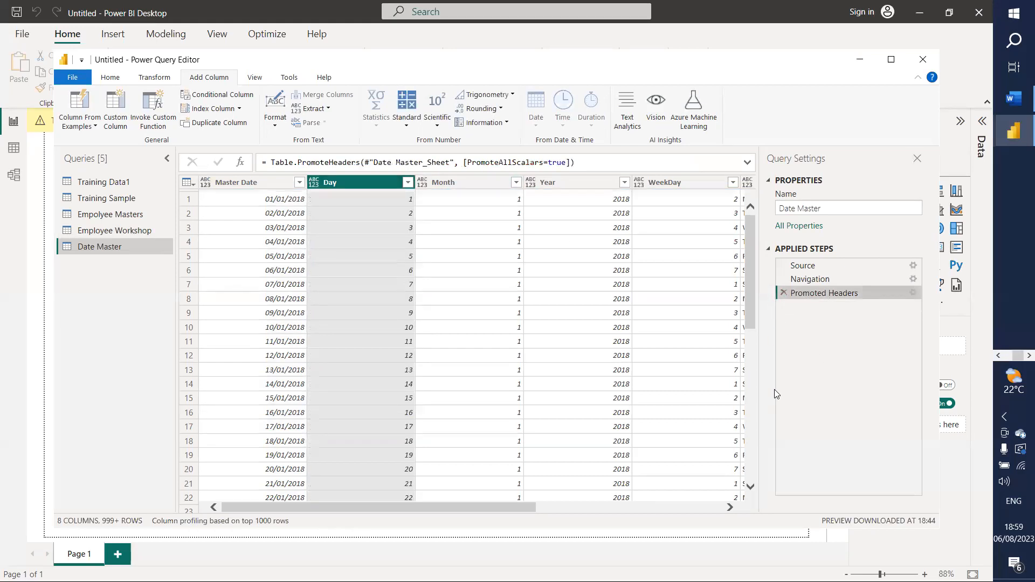
{"action": "left_click_drag", "start_coordinate": [497, 507], "coordinate": [684, 508]}
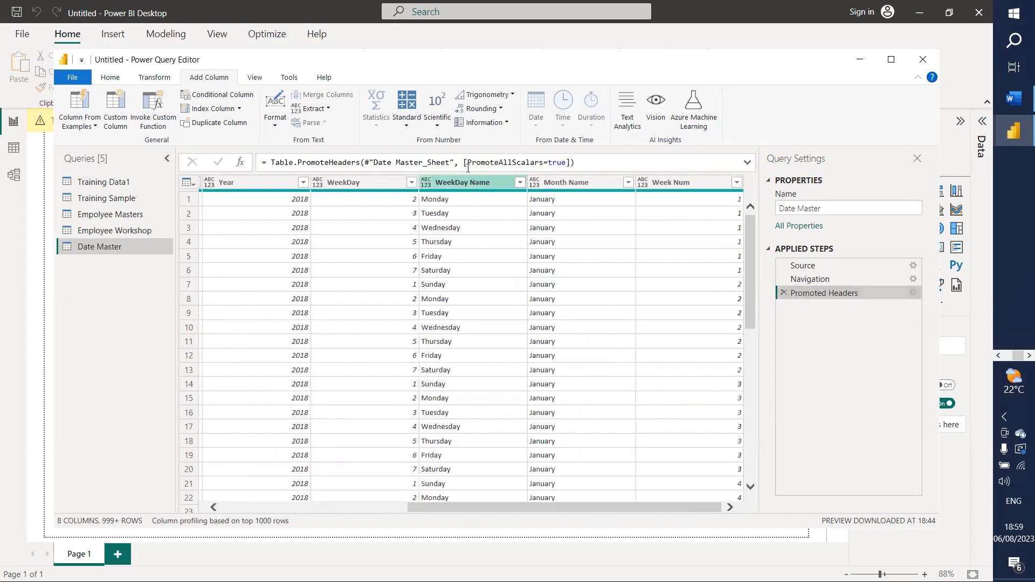
Step: Set WeekDay Name, WeekDay and Month Name to Text and Week Num to Whole Number
{"action": "left_click", "coordinate": [423, 187]}
{"action": "left_click", "coordinate": [440, 327]}
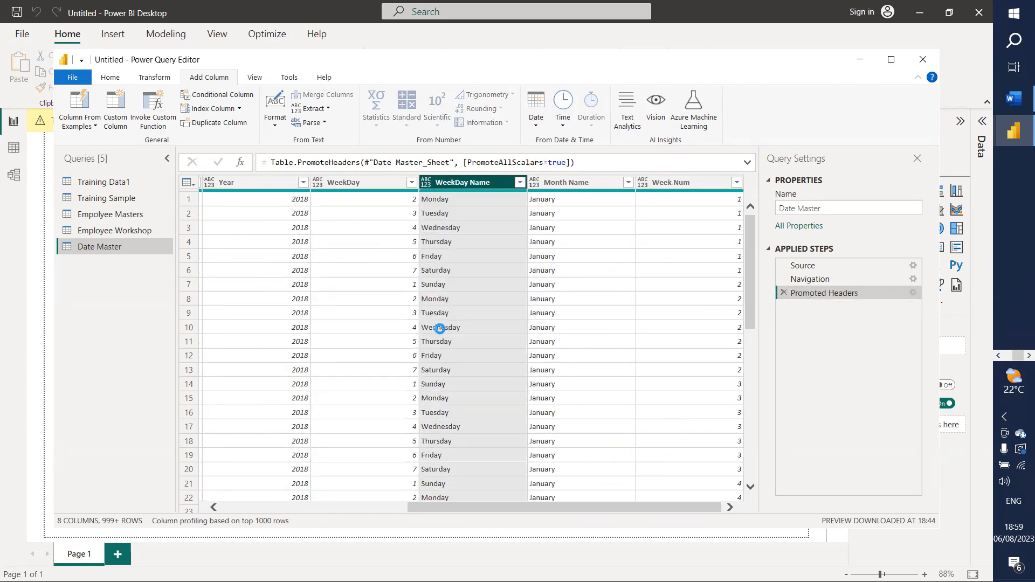
{"action": "left_click", "coordinate": [330, 182]}
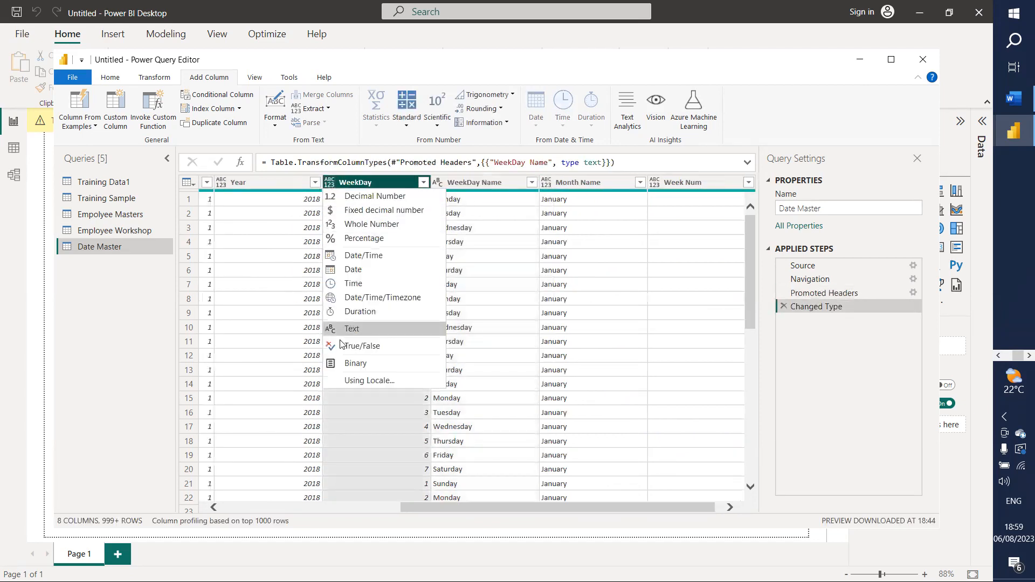
{"action": "left_click", "coordinate": [351, 329]}
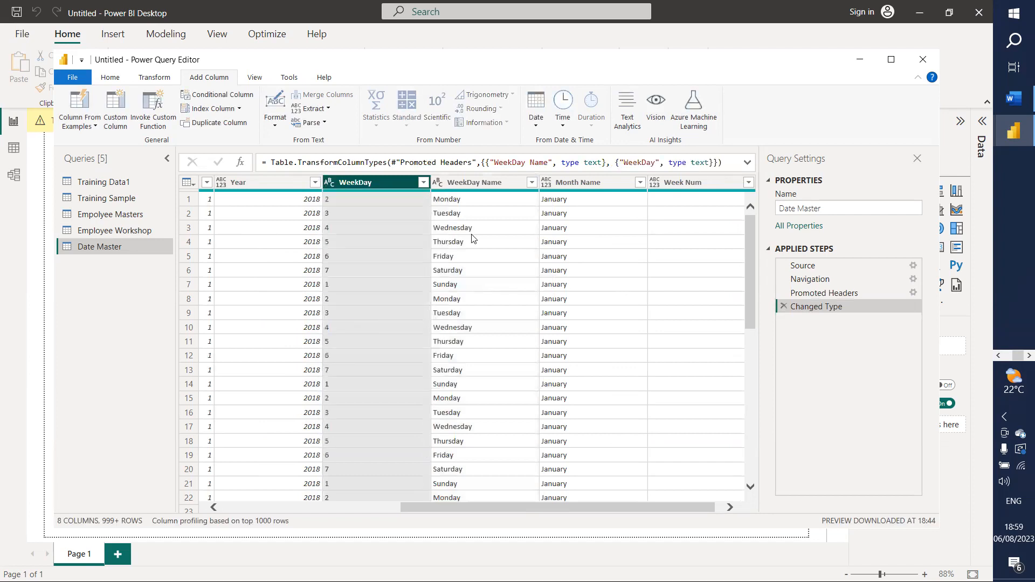
{"action": "left_click", "coordinate": [546, 184]}
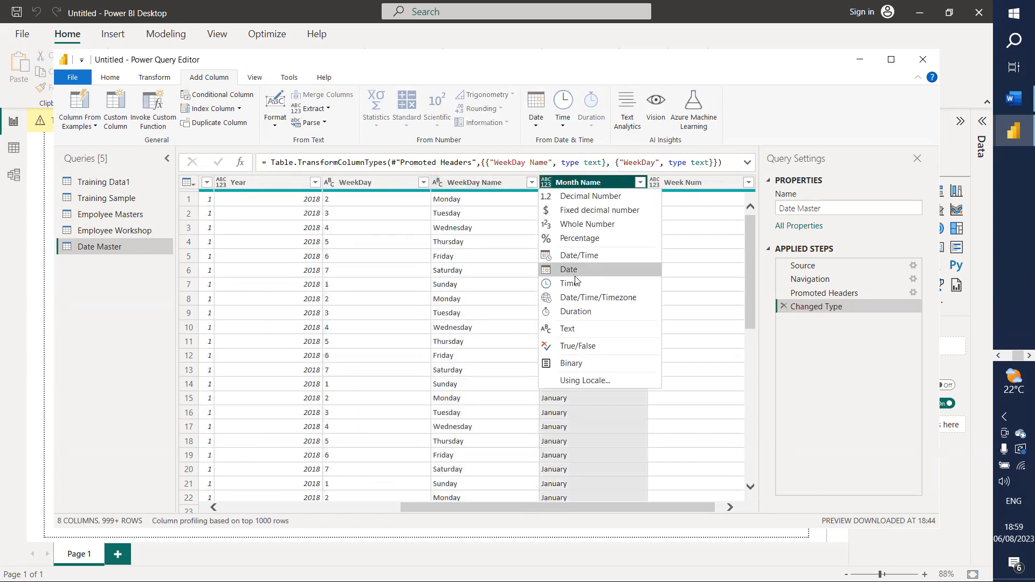
{"action": "left_click", "coordinate": [572, 329]}
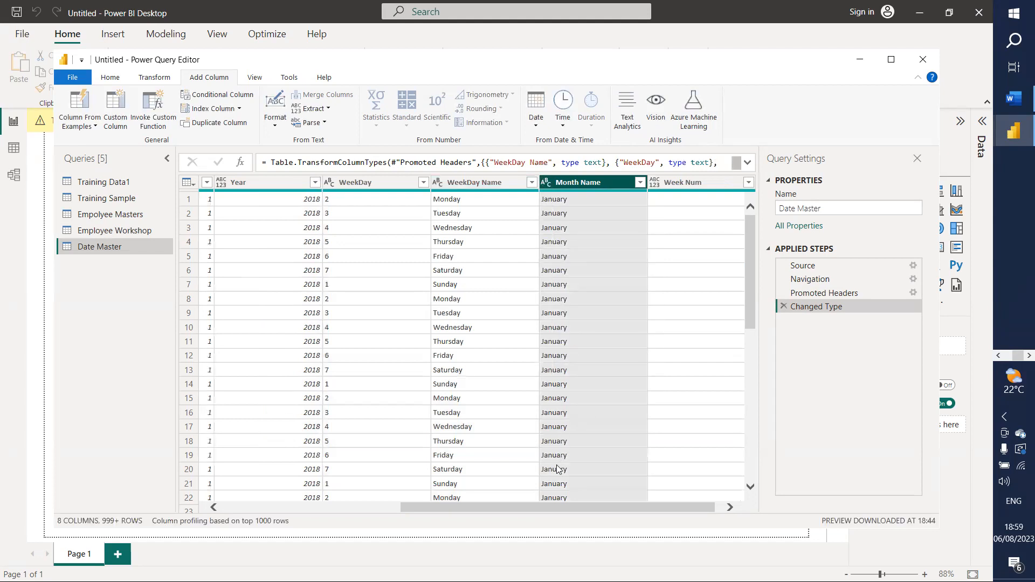
{"action": "left_click", "coordinate": [653, 183]}
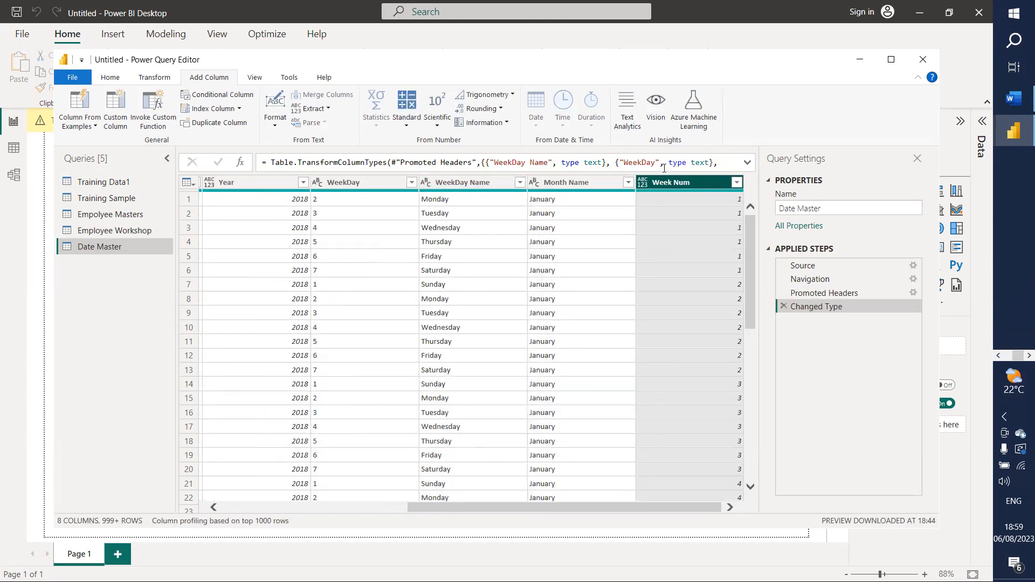
{"action": "left_click", "coordinate": [642, 182]}
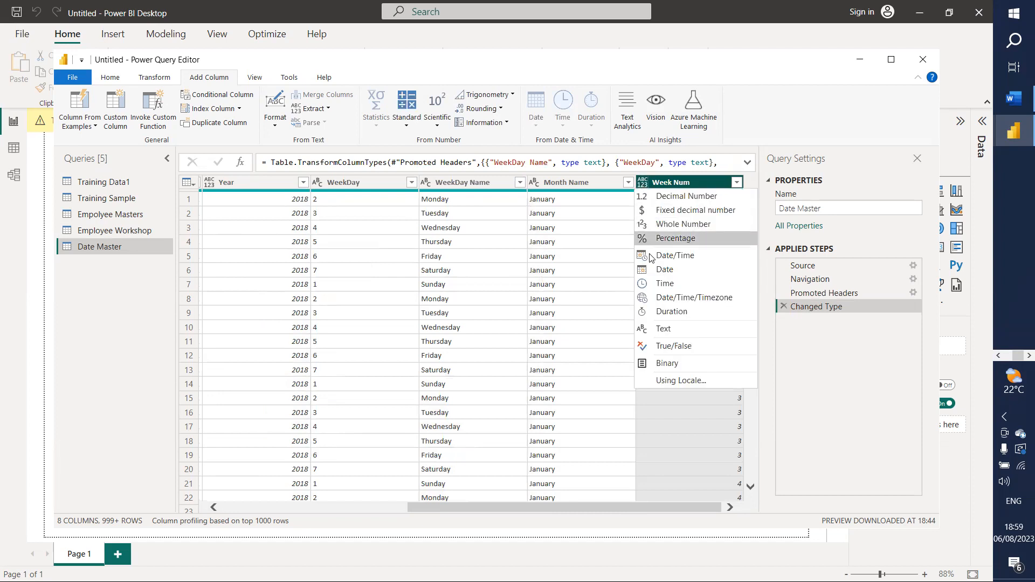
{"action": "left_click", "coordinate": [666, 225]}
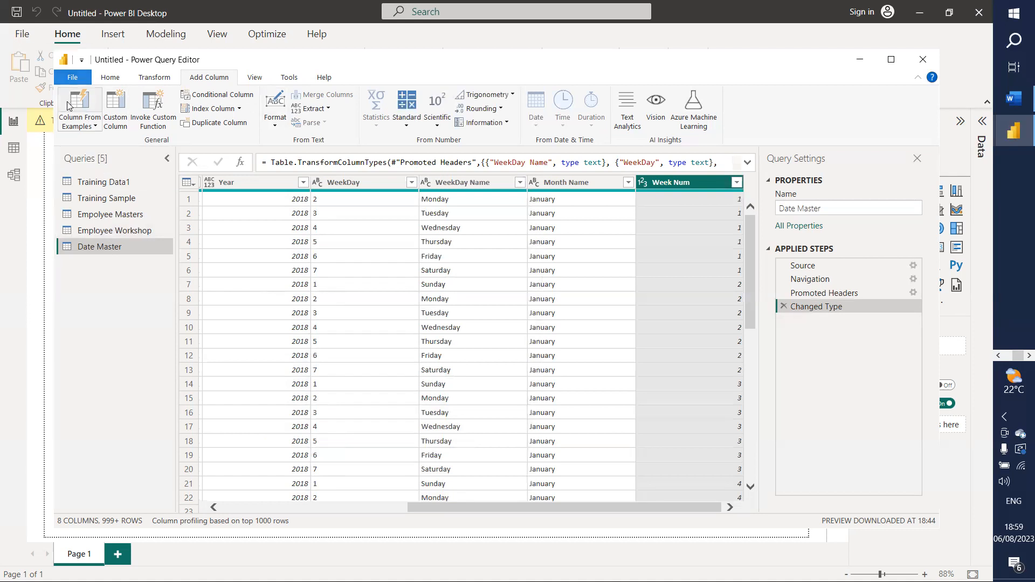
Step: Close the Power Query Editor with Close & Apply and apply the pending query changes
{"action": "left_click", "coordinate": [75, 77]}
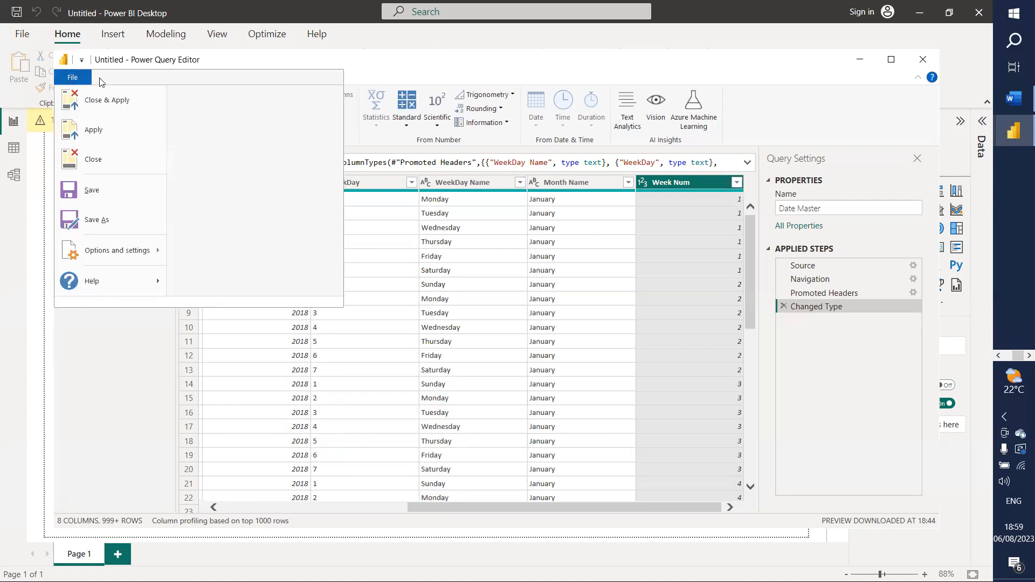
{"action": "left_click", "coordinate": [91, 79]}
{"action": "left_click", "coordinate": [115, 79]}
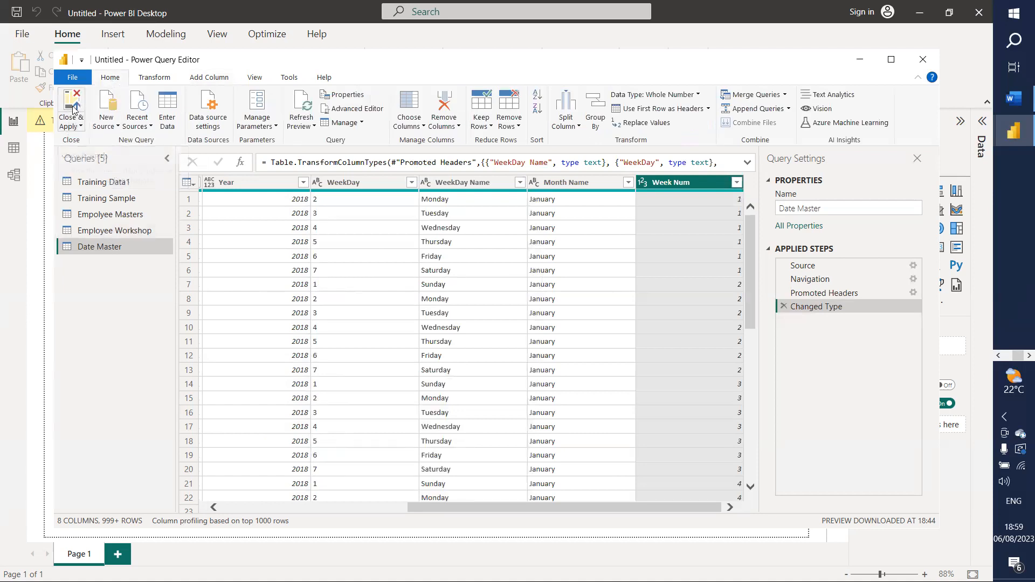
{"action": "left_click", "coordinate": [75, 108]}
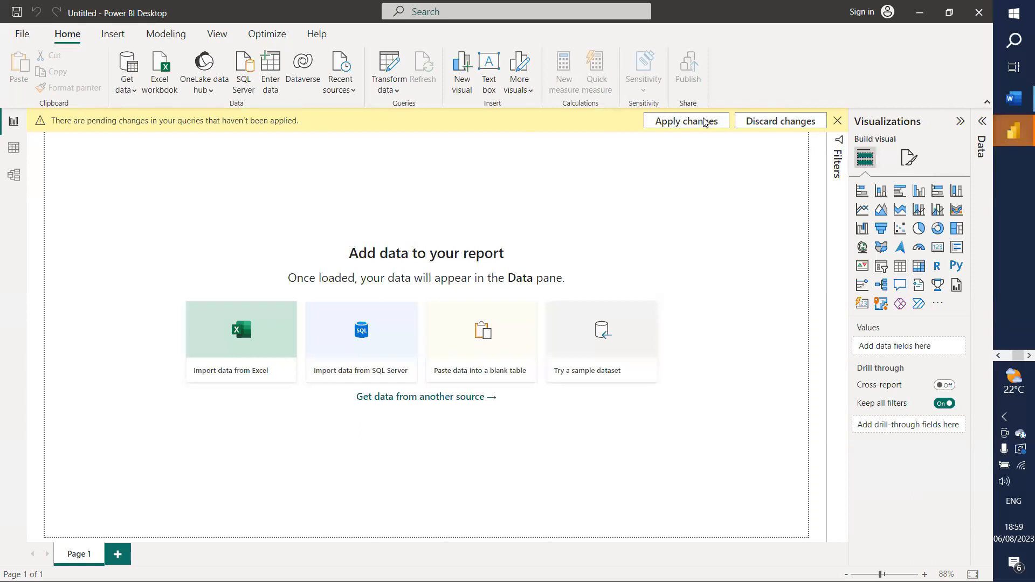
{"action": "left_click", "coordinate": [686, 121]}
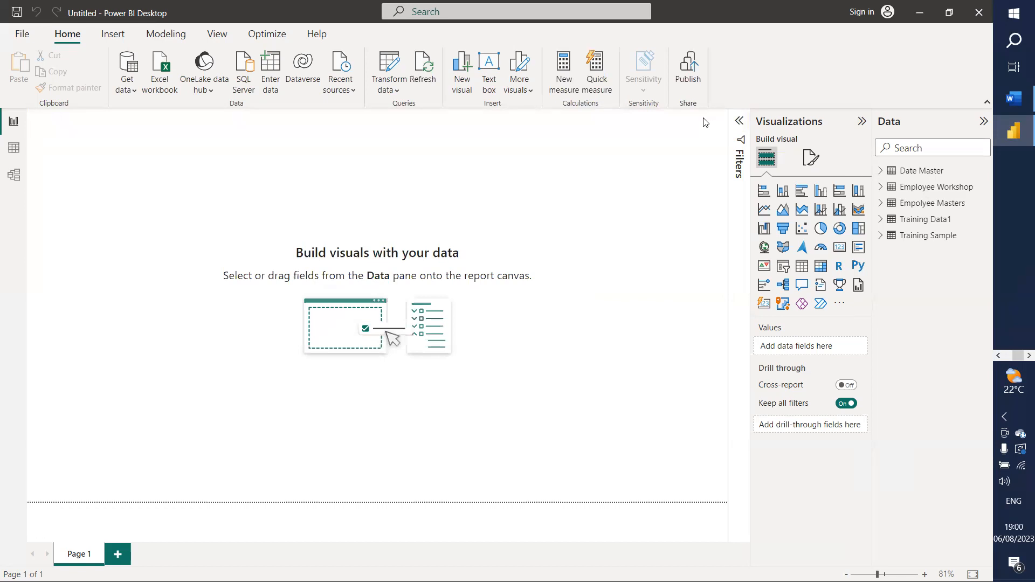
Step: Use Save as to save the report under the name 'Knowledge BI Hands on'
{"action": "left_click", "coordinate": [23, 35]}
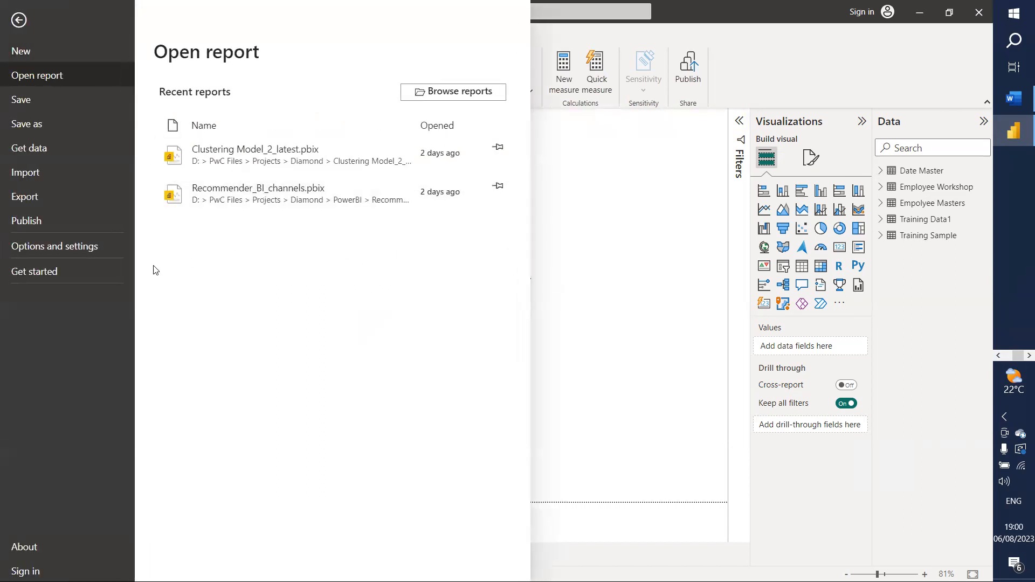
{"action": "left_click", "coordinate": [576, 331]}
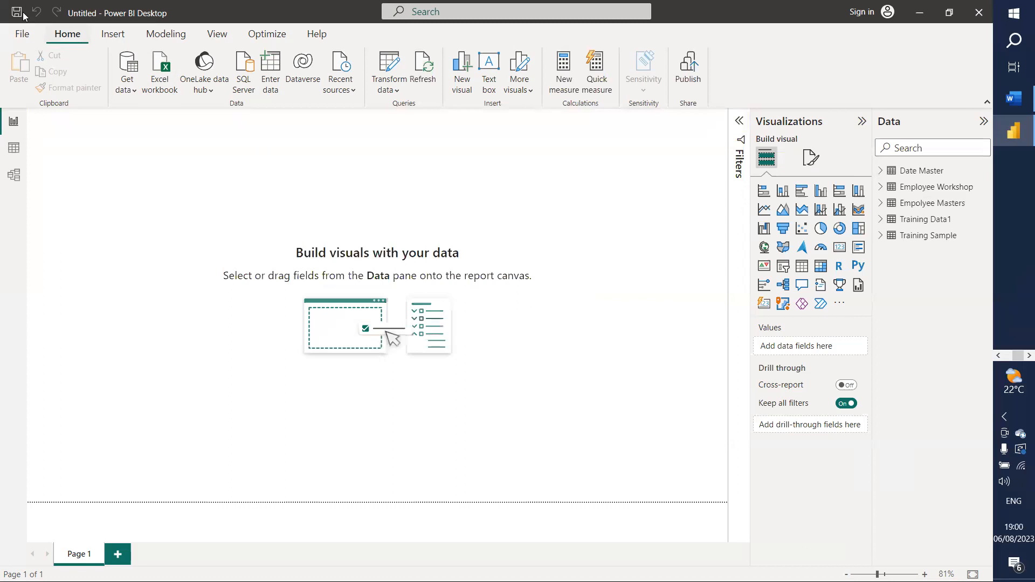
{"action": "left_click", "coordinate": [21, 37]}
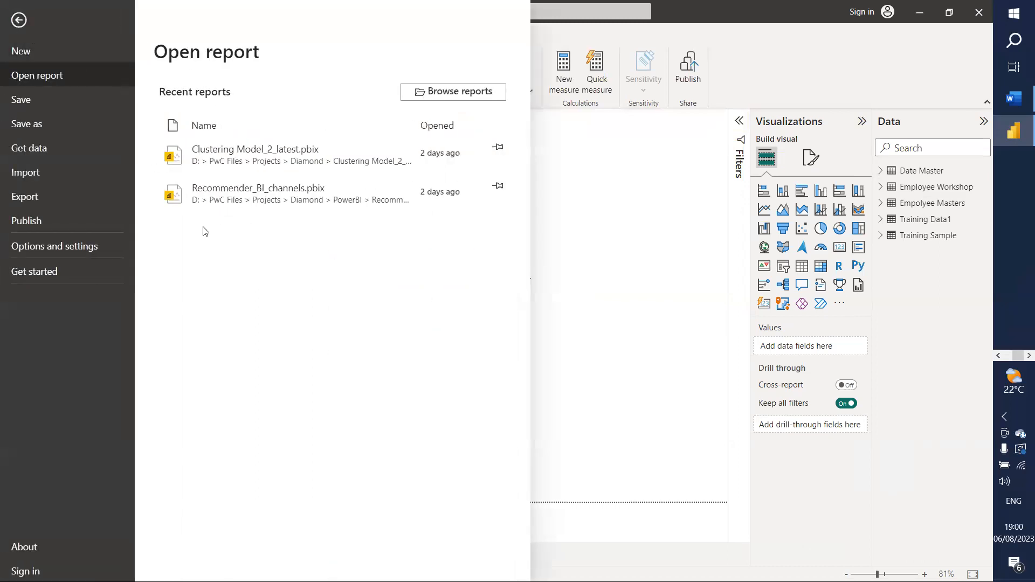
{"action": "left_click", "coordinate": [32, 124]}
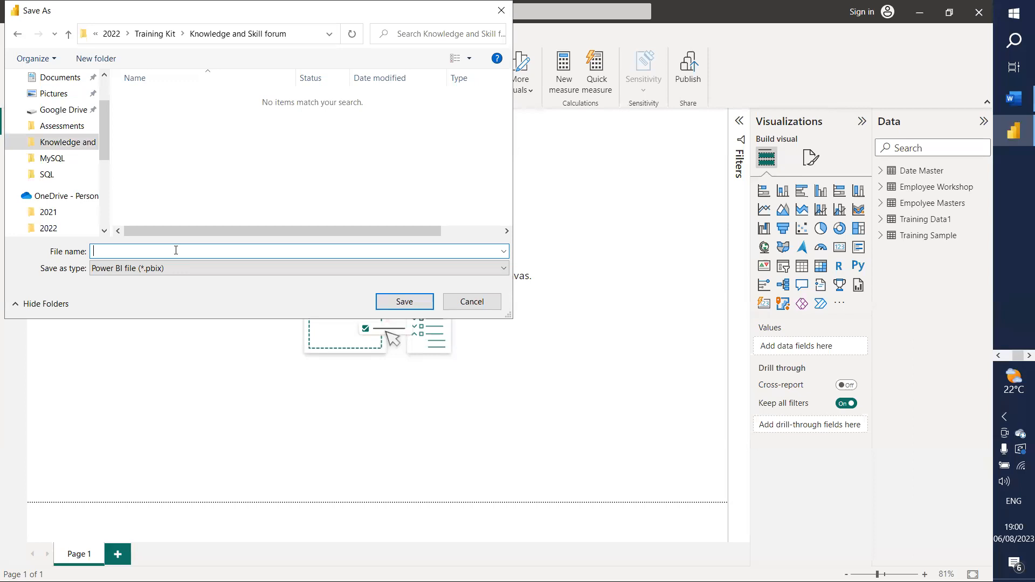
{"action": "type", "text": "Knowledg"}
{"action": "type", "text": "e BI Hands on"}
{"action": "left_click", "coordinate": [397, 301]}
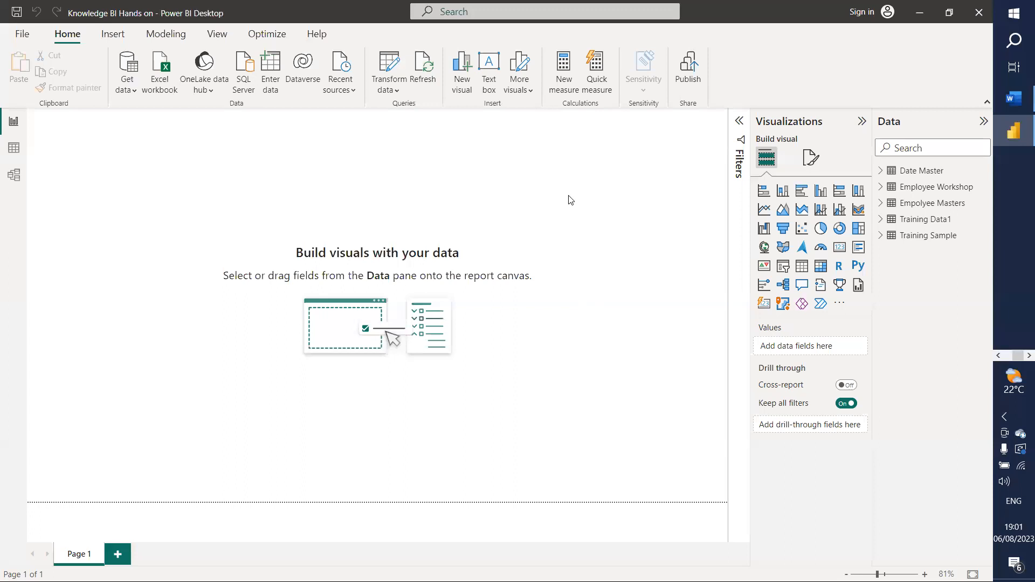
Step: Set Image 2 as the page's canvas background image
{"action": "left_click", "coordinate": [811, 158]}
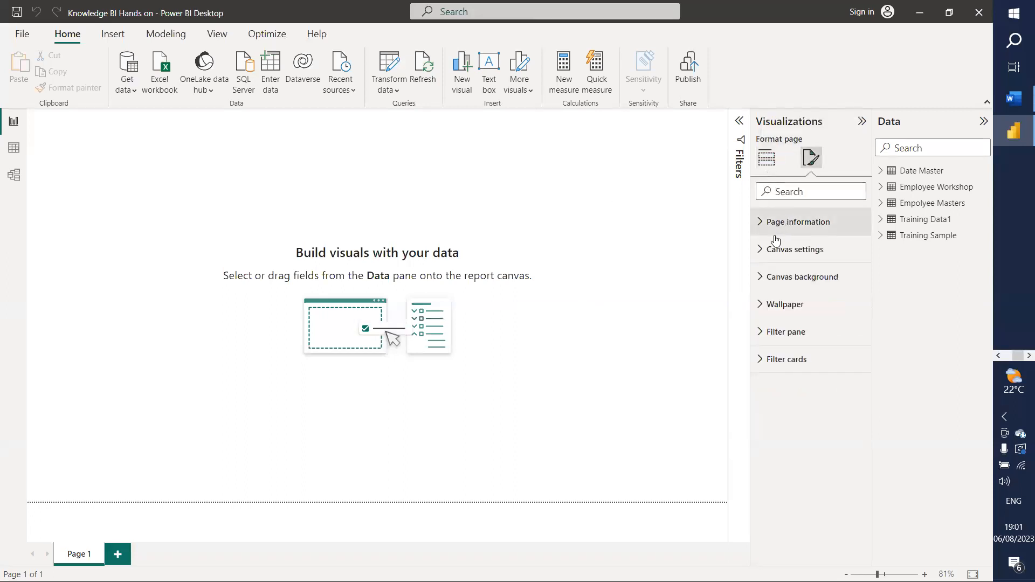
{"action": "left_click", "coordinate": [757, 281]}
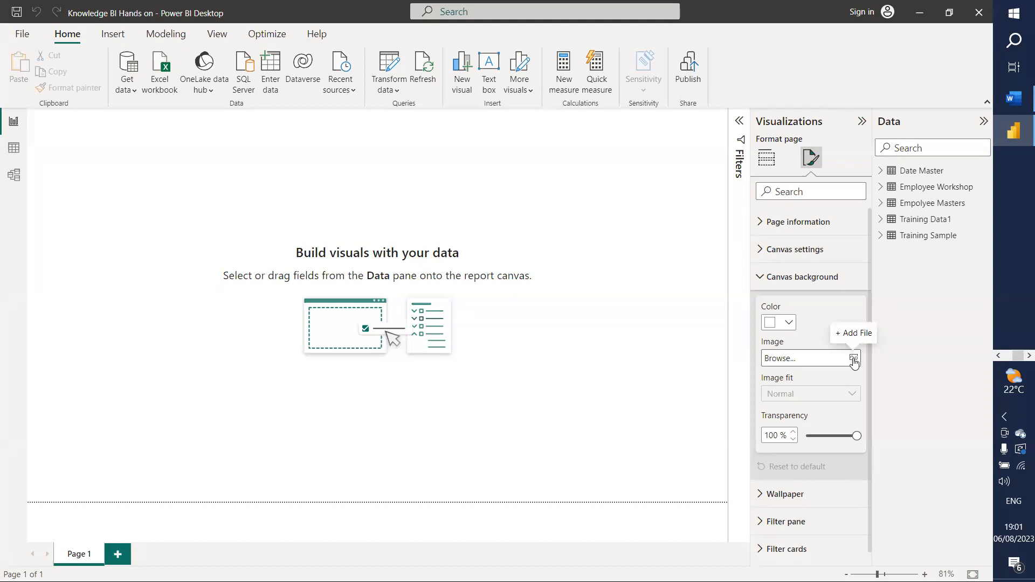
{"action": "left_click", "coordinate": [647, 311]}
{"action": "left_click", "coordinate": [811, 157]}
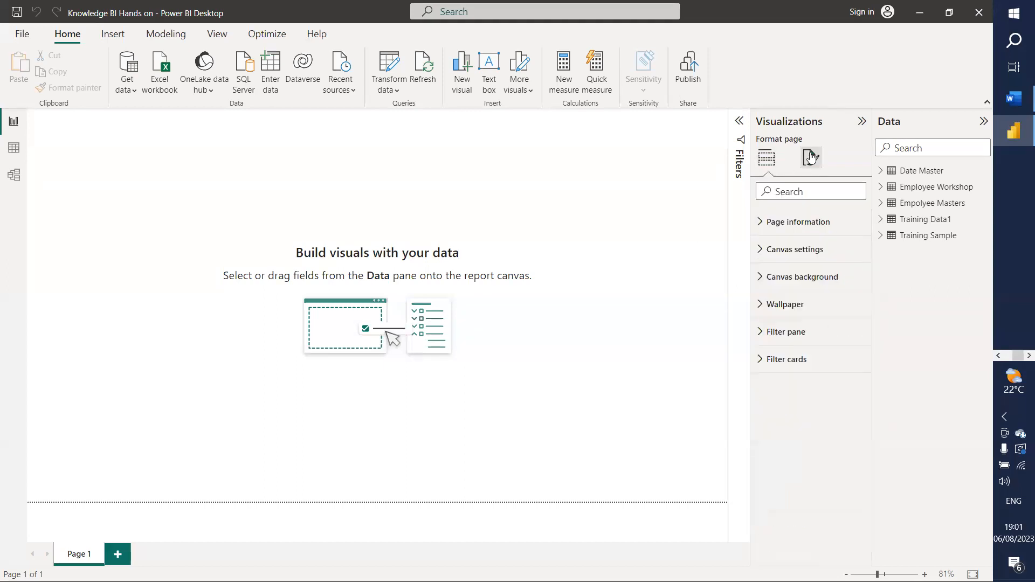
{"action": "left_click", "coordinate": [772, 278]}
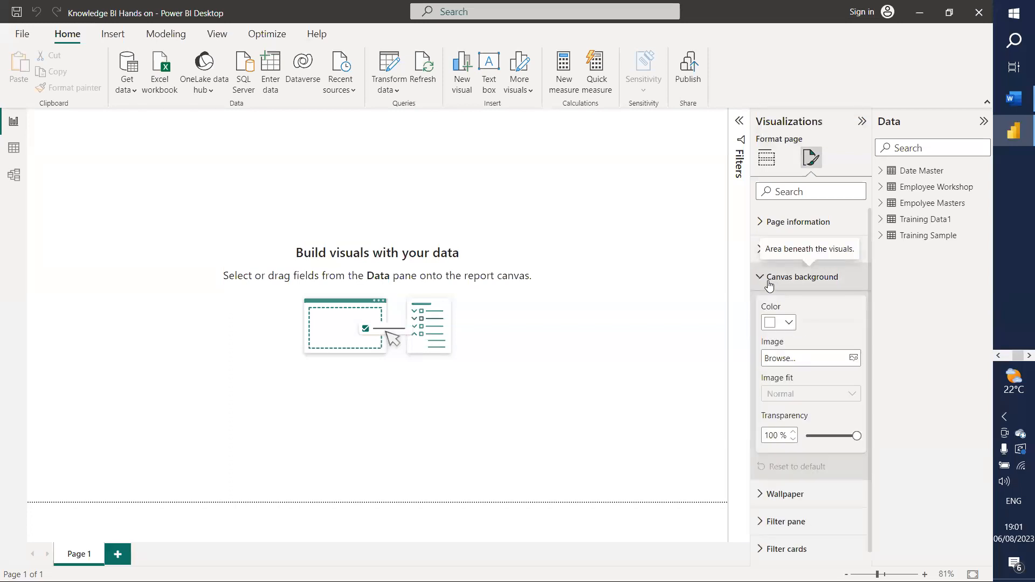
{"action": "left_click", "coordinate": [851, 359]}
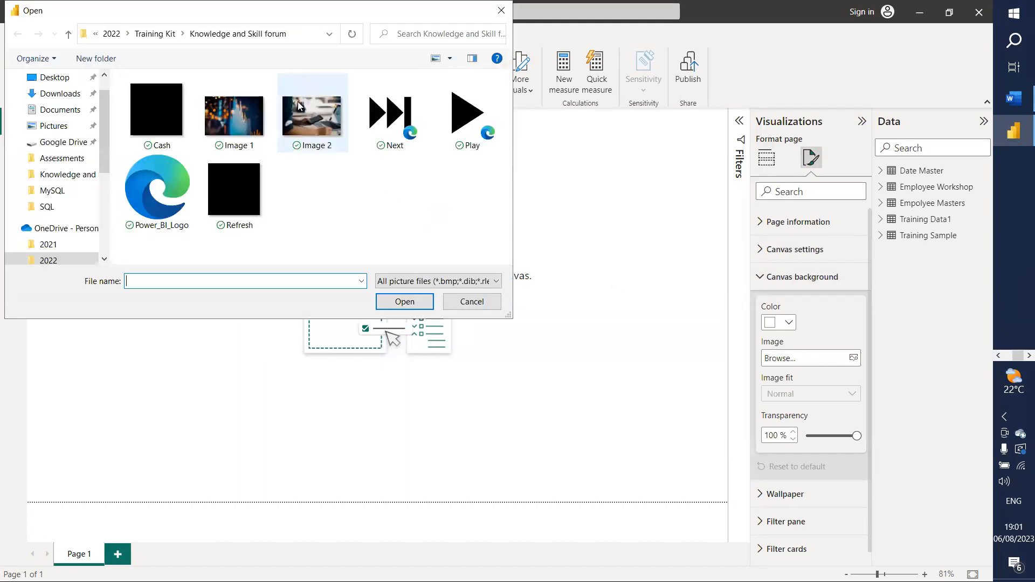
{"action": "left_click", "coordinate": [320, 118]}
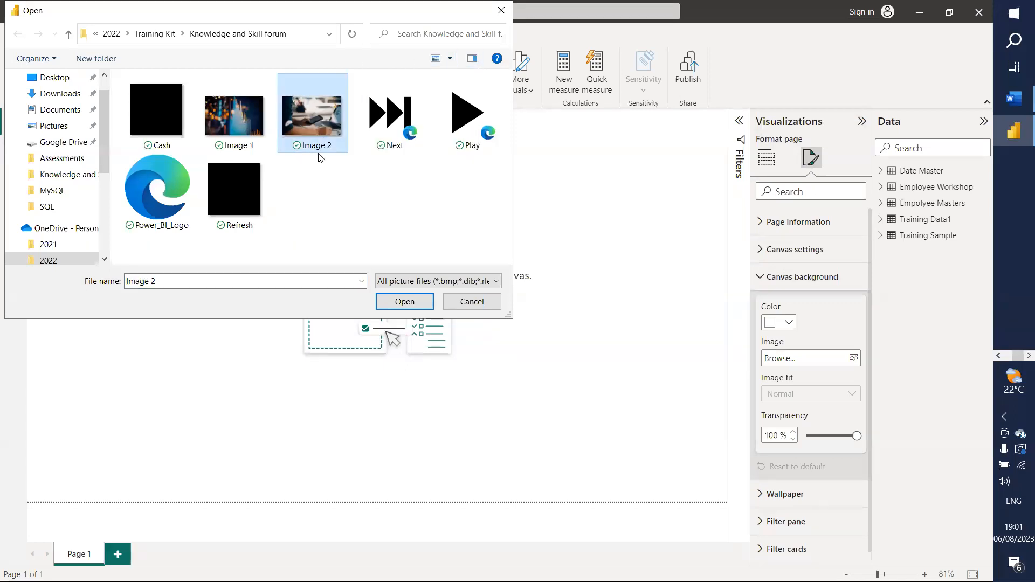
{"action": "left_click", "coordinate": [388, 305]}
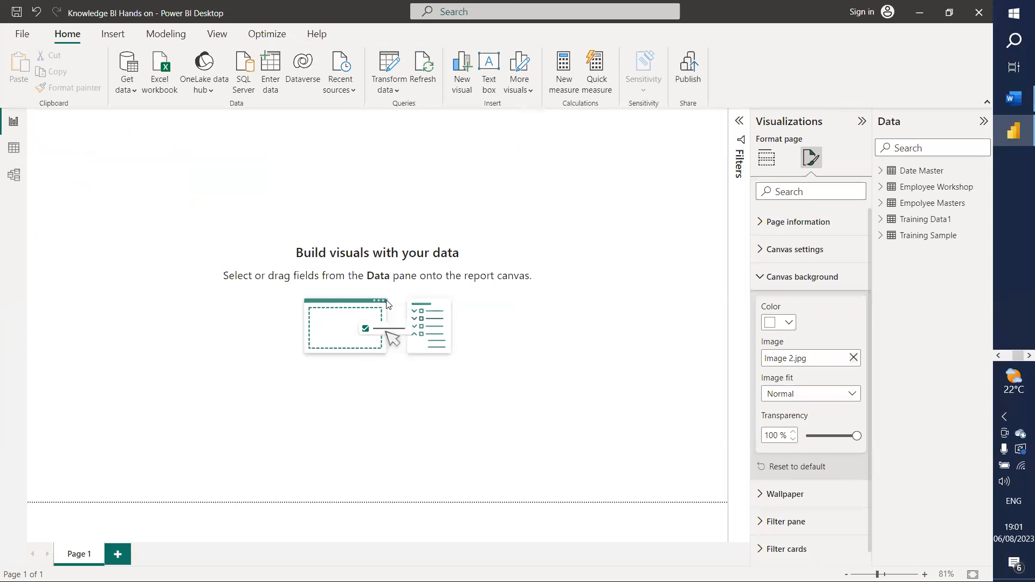
Step: Set the background image fit to Fill and raise its transparency to about 69%
{"action": "left_click", "coordinate": [819, 435]}
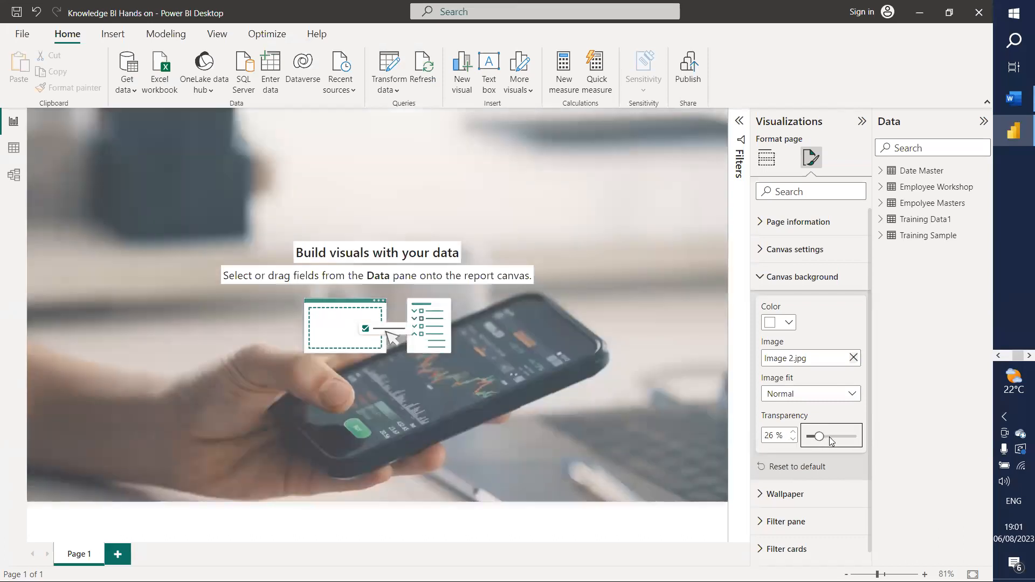
{"action": "left_click_drag", "start_coordinate": [819, 436], "coordinate": [833, 436]}
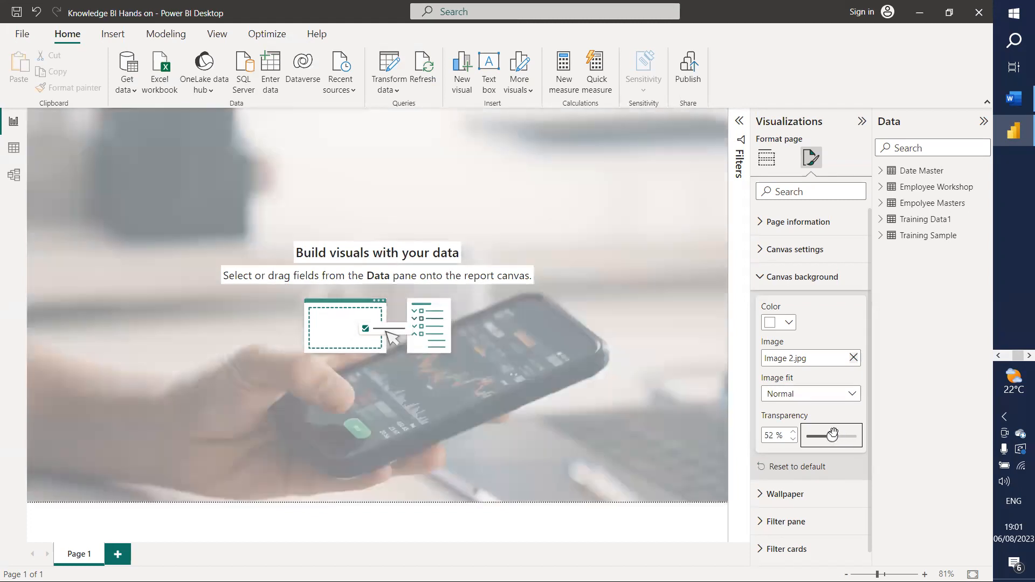
{"action": "left_click", "coordinate": [852, 396]}
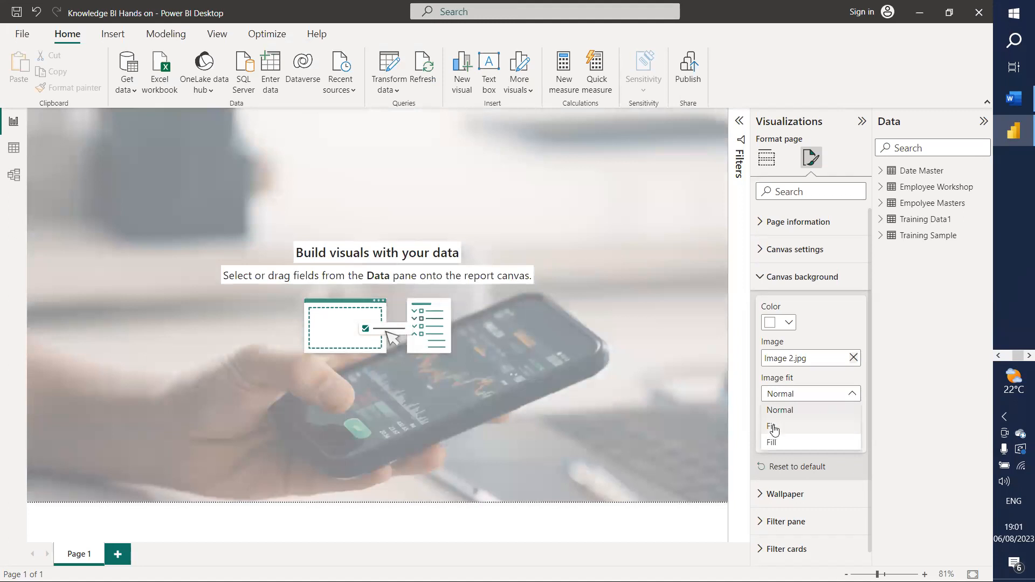
{"action": "left_click", "coordinate": [775, 426]}
{"action": "left_click", "coordinate": [844, 396]}
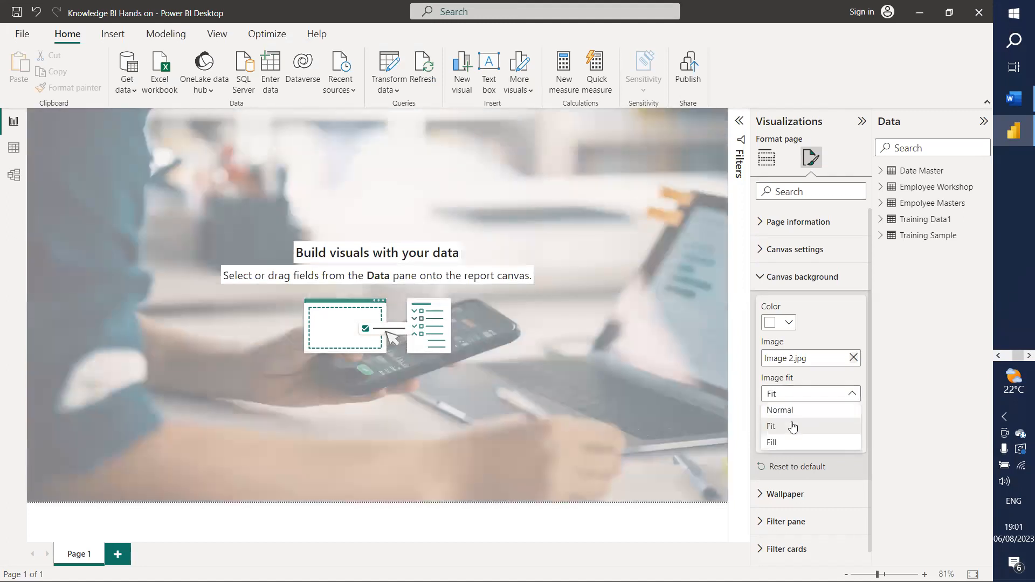
{"action": "left_click", "coordinate": [778, 442]}
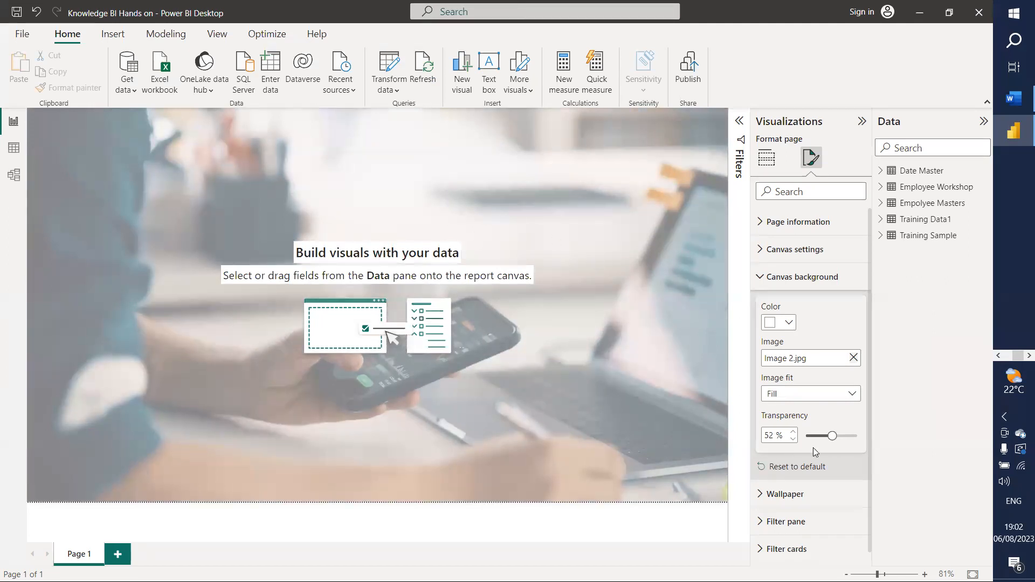
{"action": "mouse_move", "coordinate": [834, 436]}
{"action": "left_mouse_down"}
{"action": "mouse_move", "coordinate": [819, 436]}
{"action": "mouse_move", "coordinate": [842, 436]}
{"action": "left_mouse_up"}
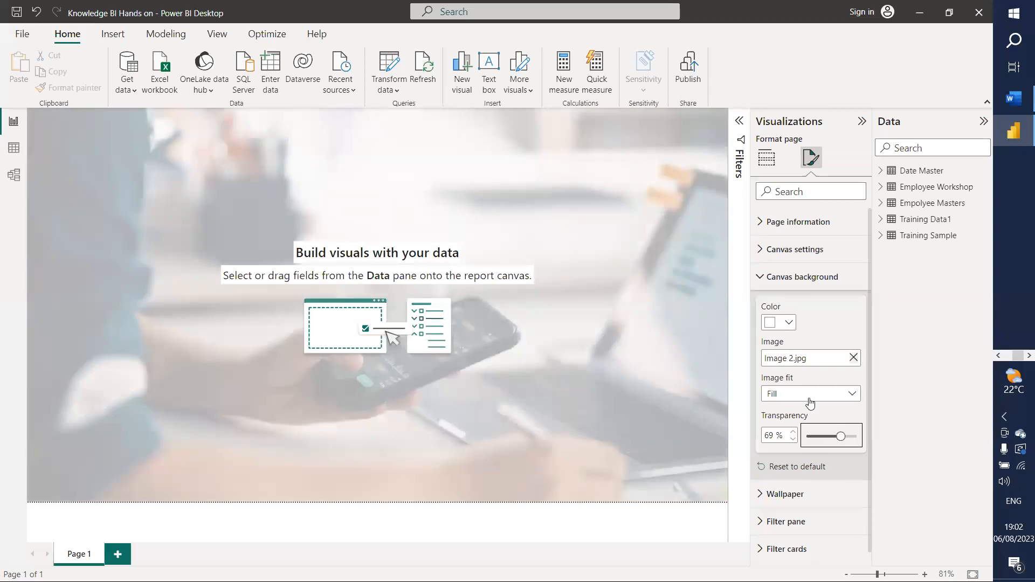
Step: Try Image 2 as the page wallpaper, then remove it again
{"action": "left_click", "coordinate": [762, 284]}
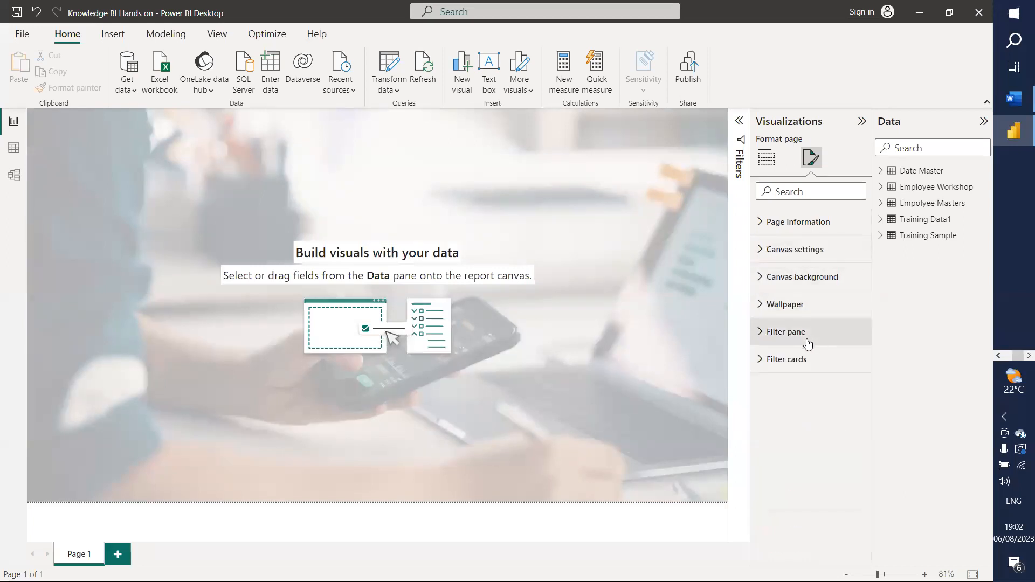
{"action": "left_click", "coordinate": [763, 306]}
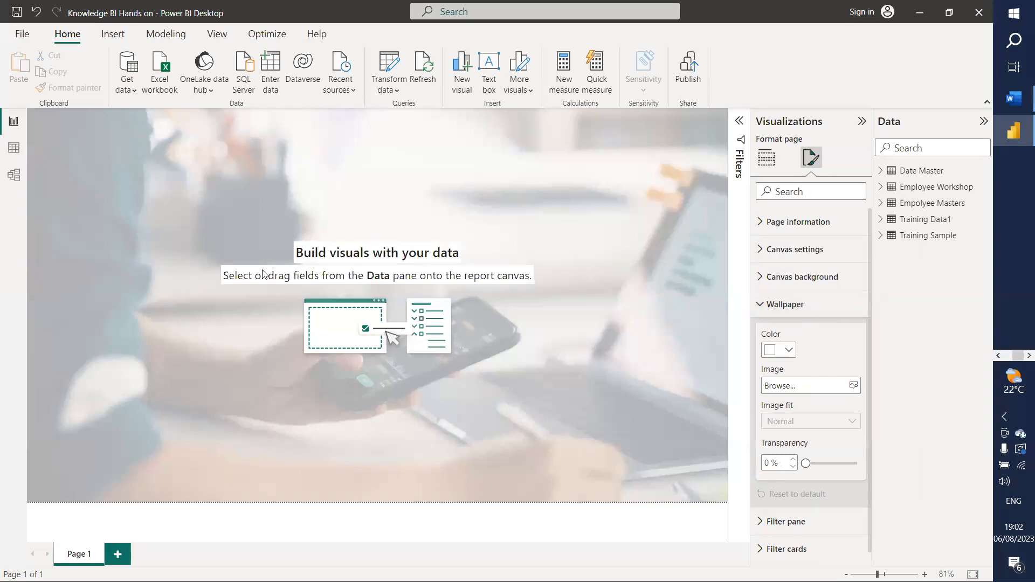
{"action": "left_click", "coordinate": [855, 385]}
{"action": "left_click", "coordinate": [304, 124]}
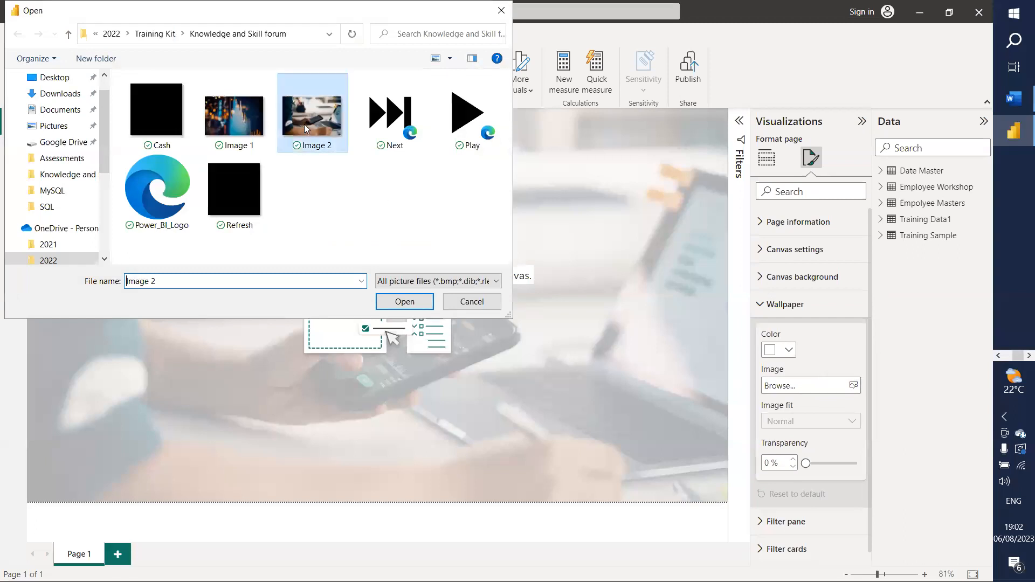
{"action": "left_click", "coordinate": [405, 307]}
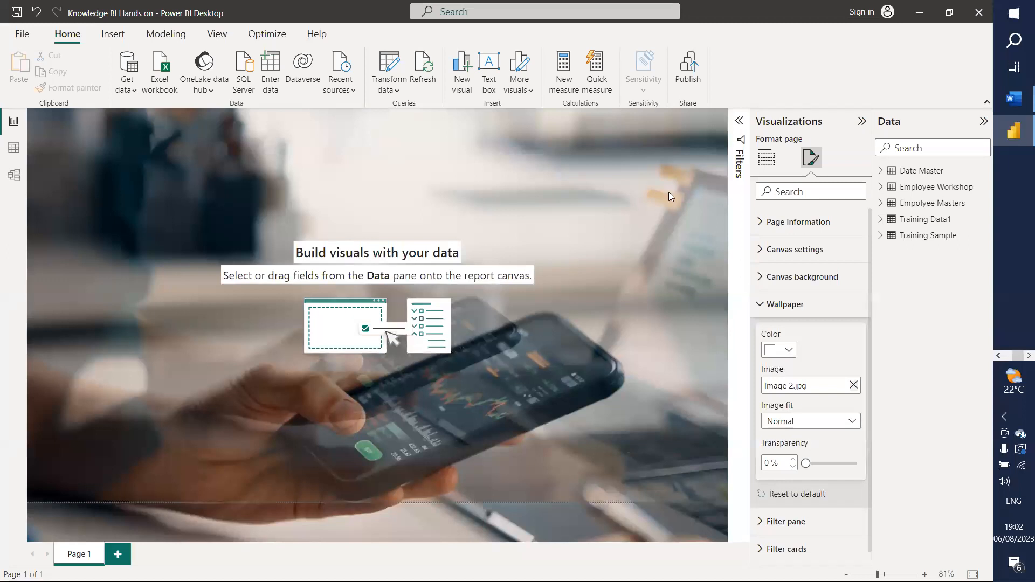
{"action": "mouse_move", "coordinate": [806, 464]}
{"action": "left_mouse_down"}
{"action": "mouse_move", "coordinate": [856, 465]}
{"action": "mouse_move", "coordinate": [806, 464]}
{"action": "left_mouse_up"}
{"action": "left_click", "coordinate": [854, 385]}
Step: Make the wallpaper colour black with 24% transparency
{"action": "left_click", "coordinate": [787, 352]}
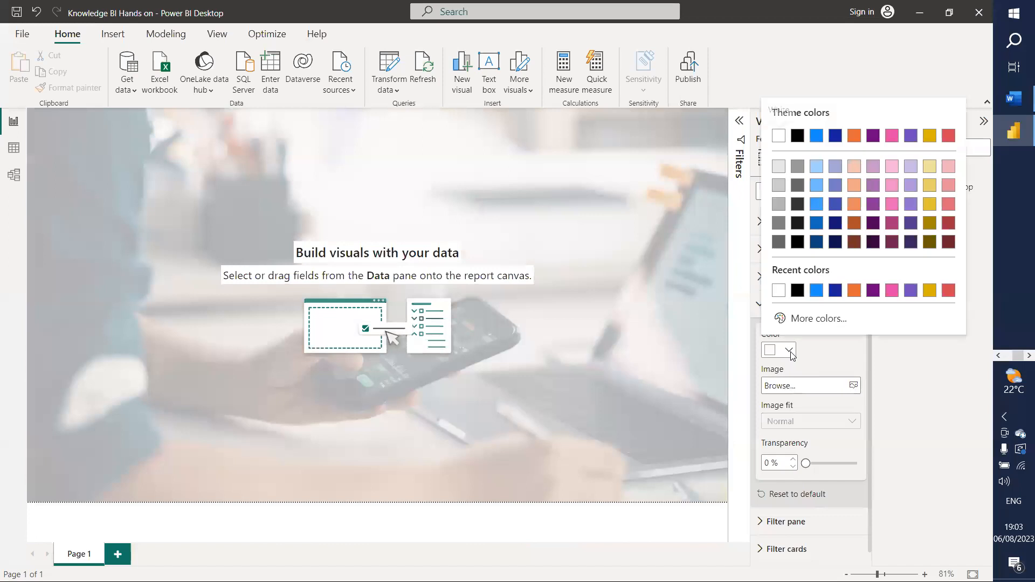
{"action": "left_click", "coordinate": [781, 291]}
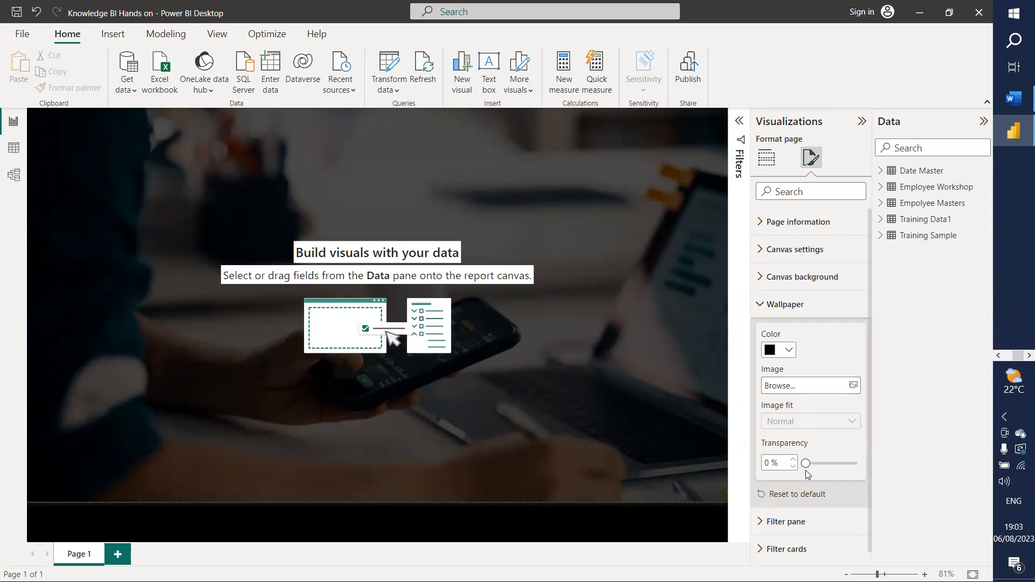
{"action": "left_click_drag", "start_coordinate": [806, 464], "coordinate": [825, 465]}
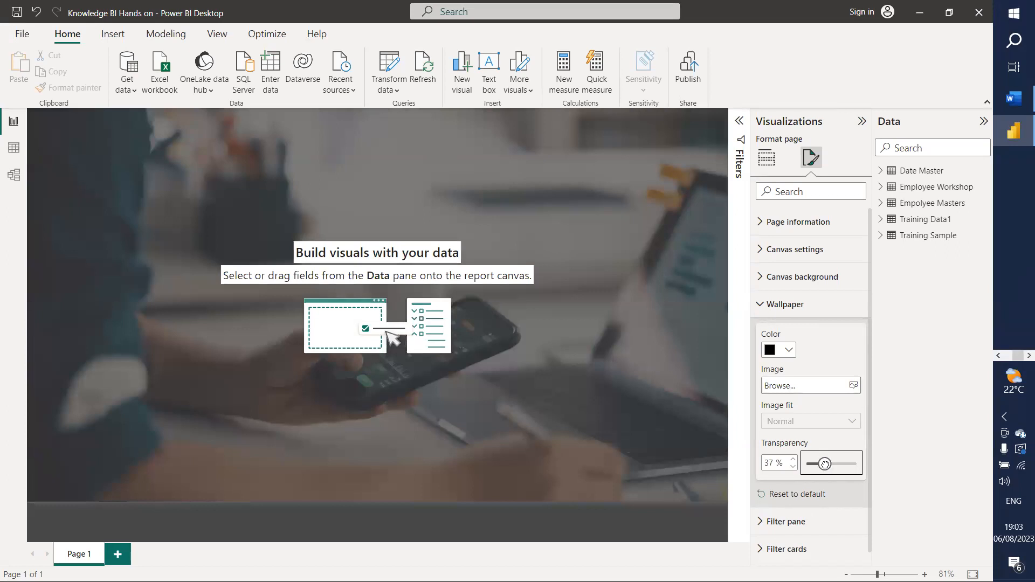
{"action": "left_click", "coordinate": [820, 464]}
{"action": "left_click_drag", "start_coordinate": [821, 464], "coordinate": [817, 464]}
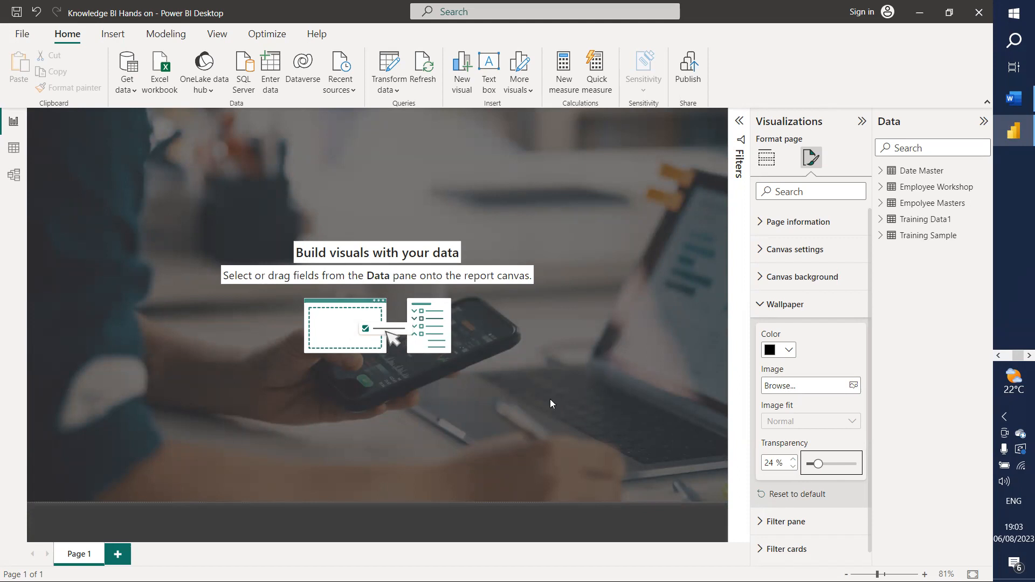
Step: Deselect the page so the Visualizations pane shows the Build visual types
{"action": "left_click", "coordinate": [564, 307]}
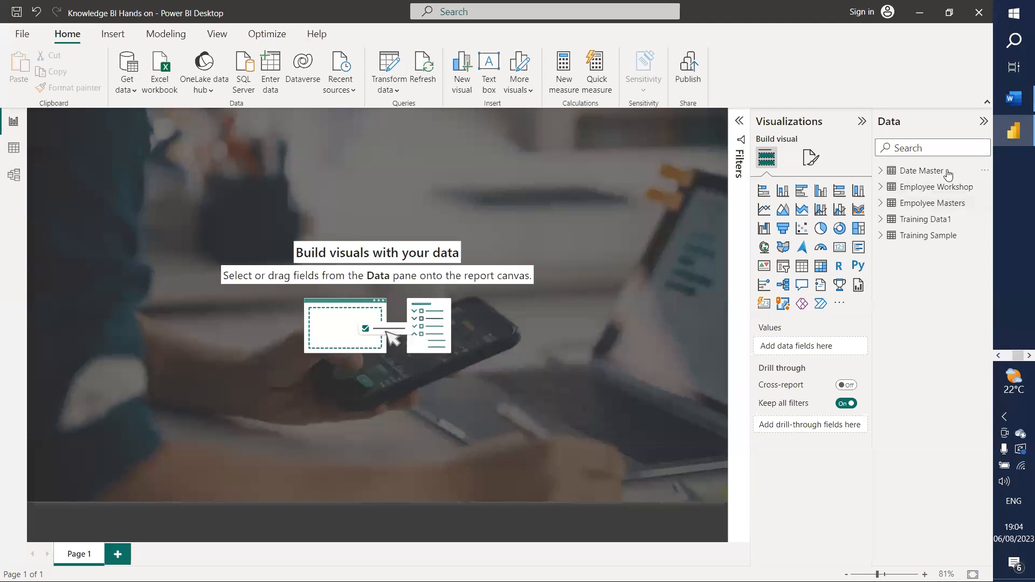
{"action": "mouse_move", "coordinate": [911, 202]}
{"action": "left_click", "coordinate": [21, 34]}
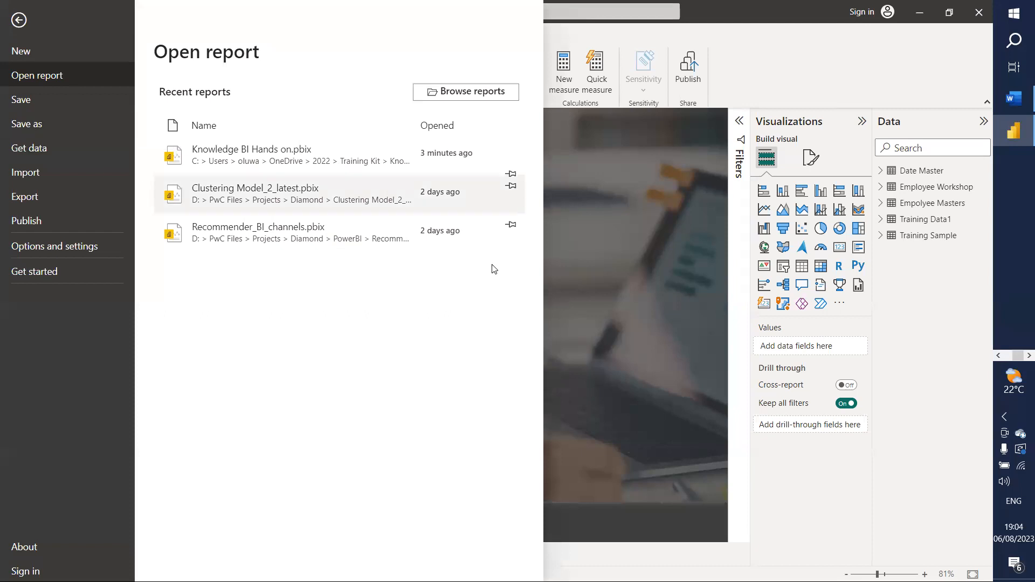
{"action": "left_click", "coordinate": [632, 266]}
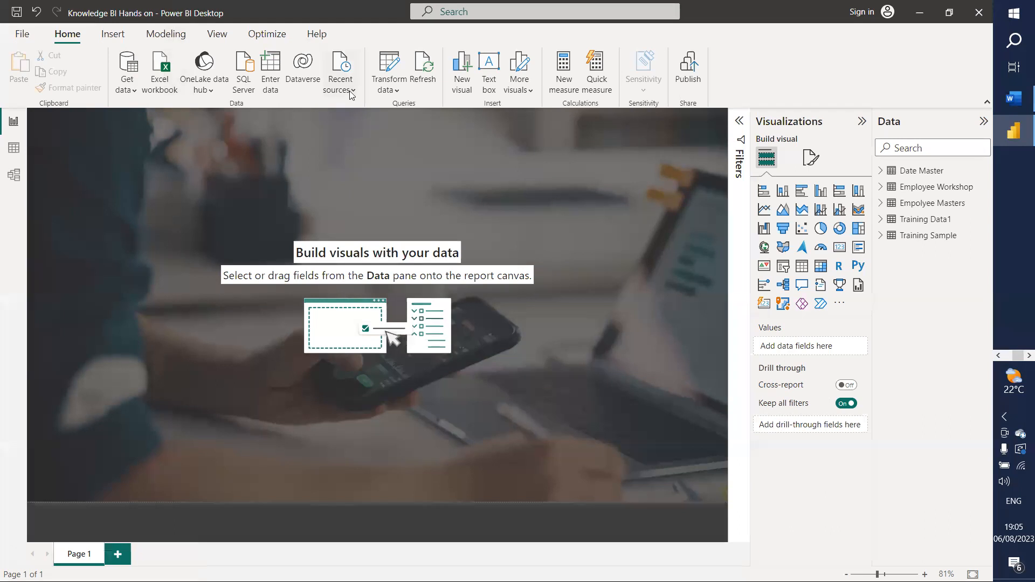
Step: On the Insert ribbon, cancel the Image dialog and open the Shapes gallery
{"action": "left_click", "coordinate": [117, 36]}
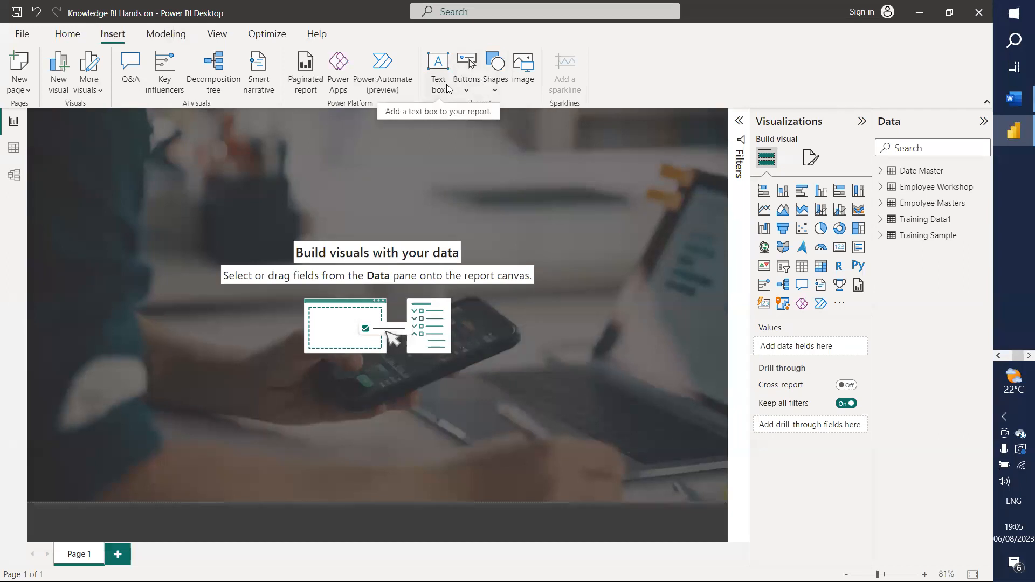
{"action": "left_click", "coordinate": [521, 71]}
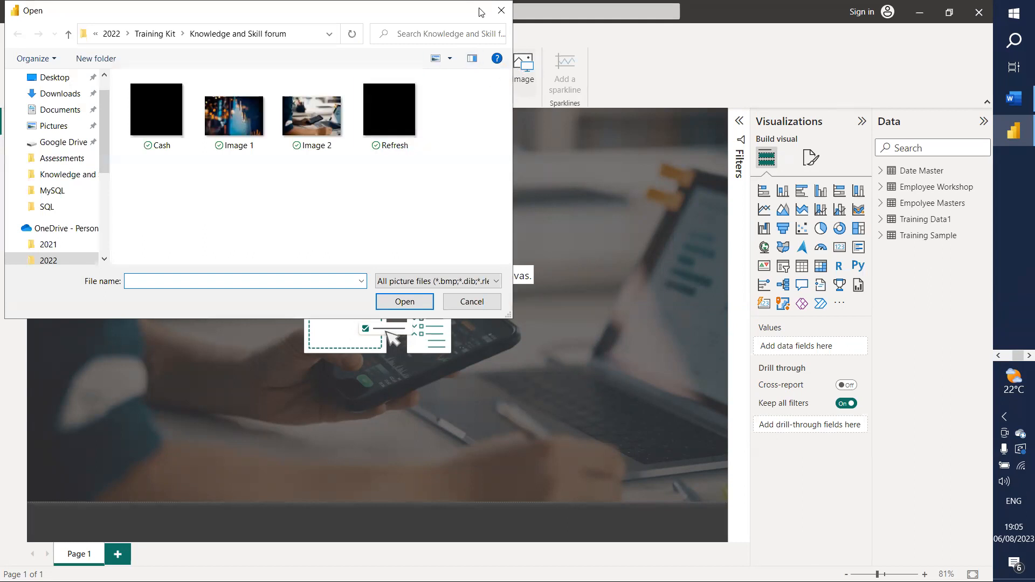
{"action": "left_click", "coordinate": [501, 11]}
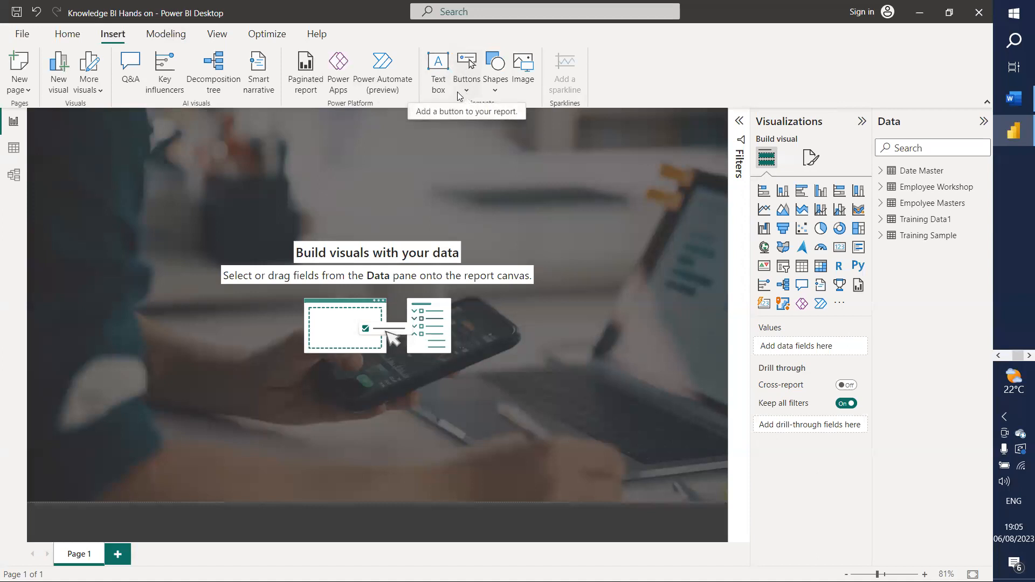
{"action": "left_click", "coordinate": [496, 89]}
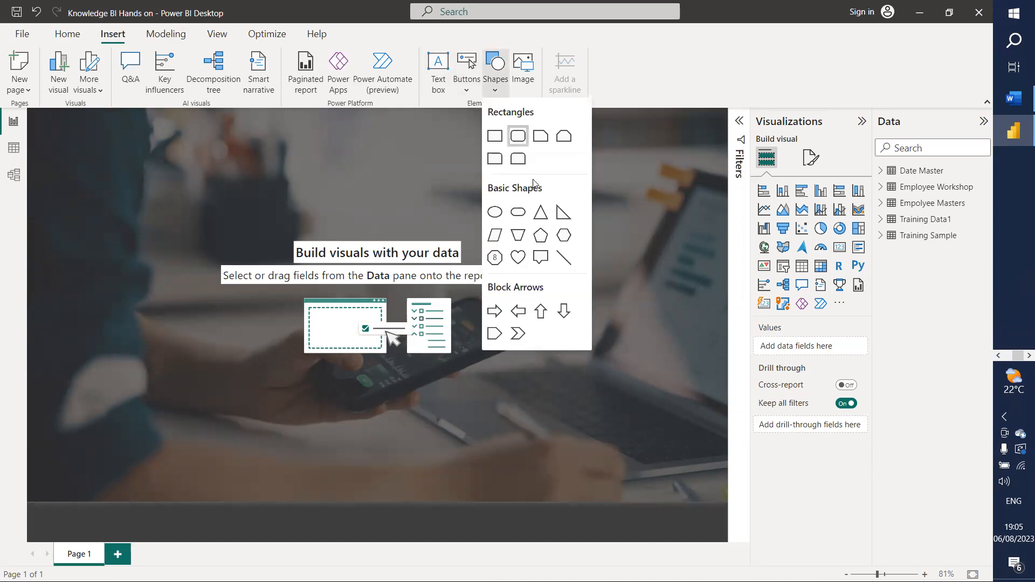
Step: Insert a rounded rectangle and resize it into a flat, wide blue bar in the lower right
{"action": "left_click", "coordinate": [518, 140]}
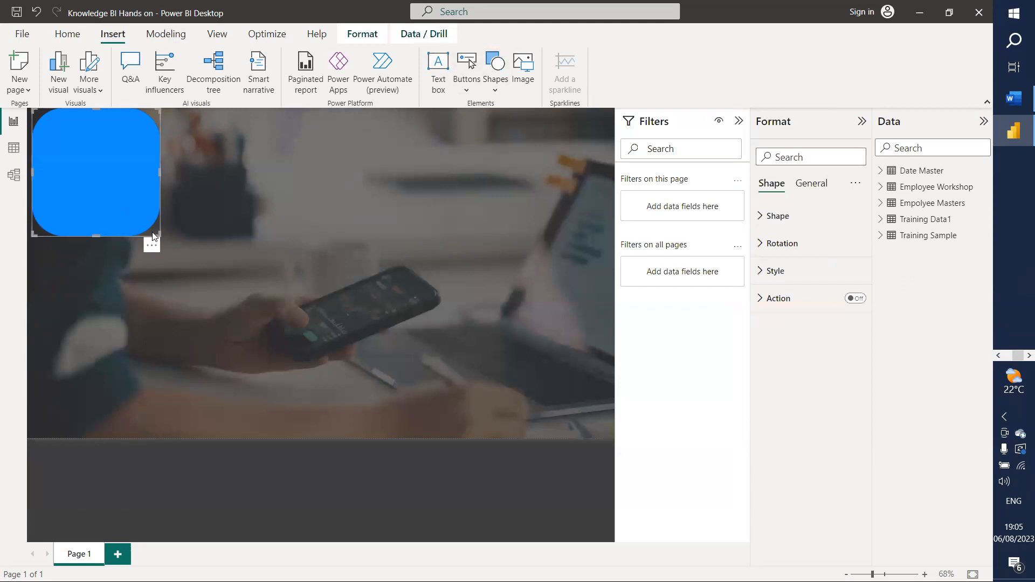
{"action": "left_click", "coordinate": [739, 121]}
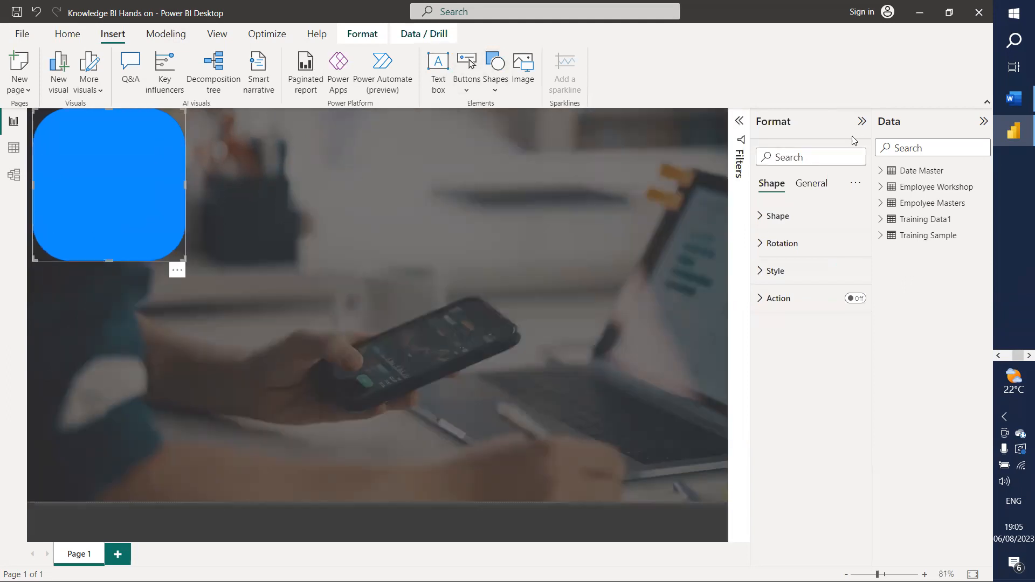
{"action": "left_click", "coordinate": [862, 121]}
{"action": "left_click_drag", "start_coordinate": [173, 172], "coordinate": [480, 351]}
{"action": "left_click_drag", "start_coordinate": [523, 440], "coordinate": [748, 450]}
{"action": "left_click_drag", "start_coordinate": [556, 278], "coordinate": [572, 399]}
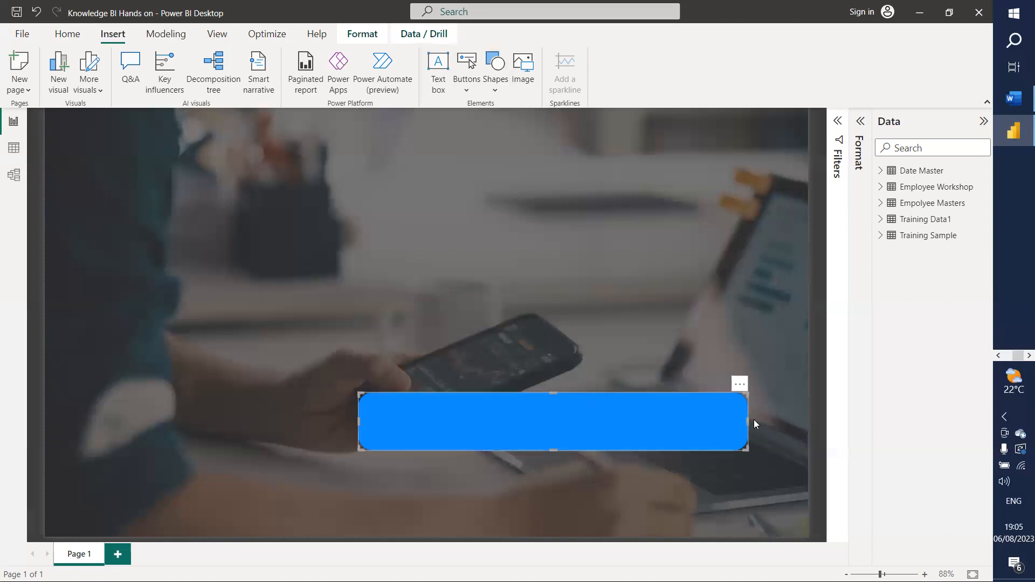
{"action": "left_click_drag", "start_coordinate": [748, 421], "coordinate": [583, 433]}
{"action": "left_click_drag", "start_coordinate": [517, 423], "coordinate": [632, 472]}
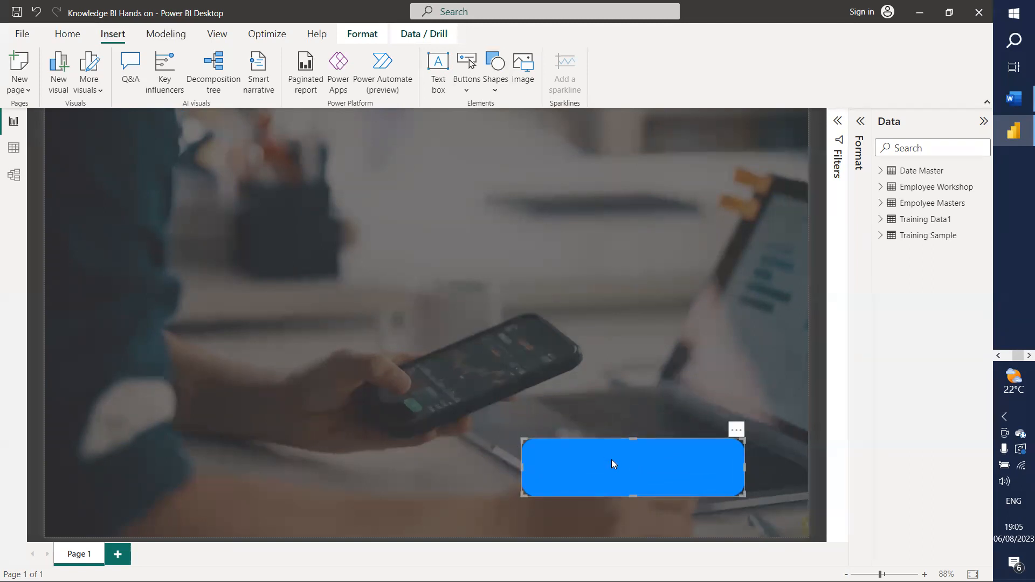
{"action": "left_click", "coordinate": [860, 121]}
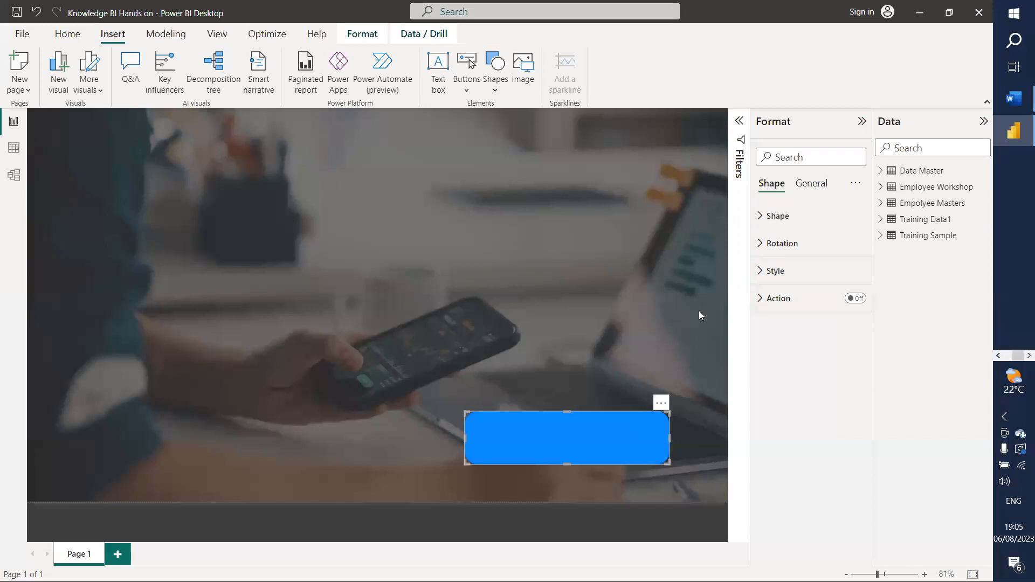
Step: Browse the shape's General settings, toggling its background on and off again
{"action": "left_click", "coordinate": [802, 187]}
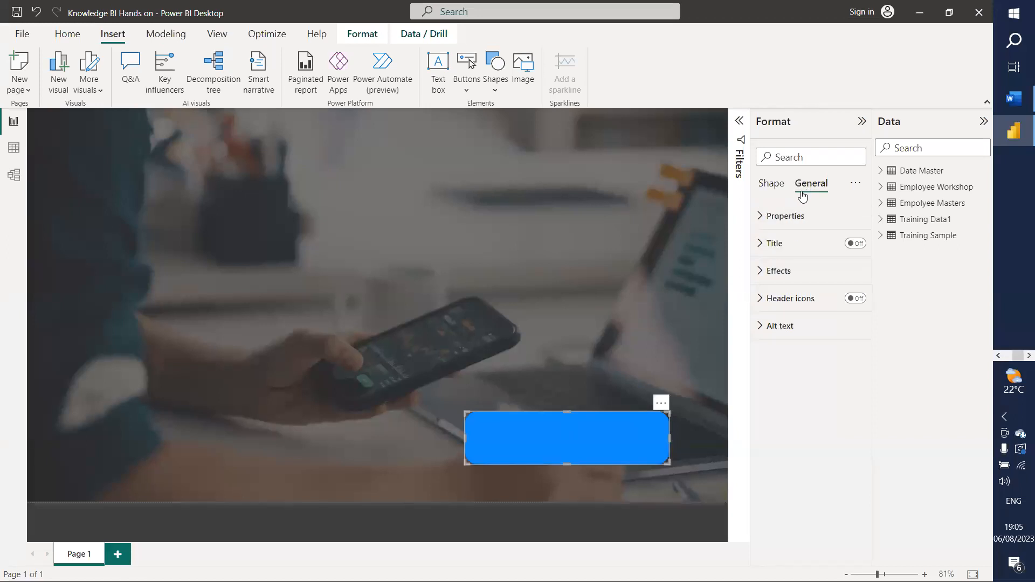
{"action": "left_click", "coordinate": [765, 276]}
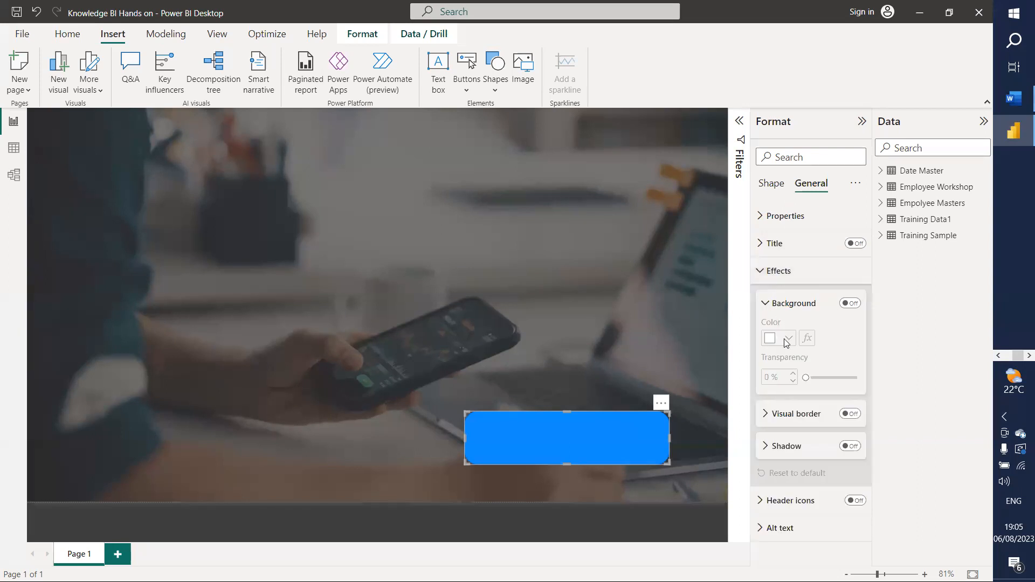
{"action": "left_click", "coordinate": [850, 304]}
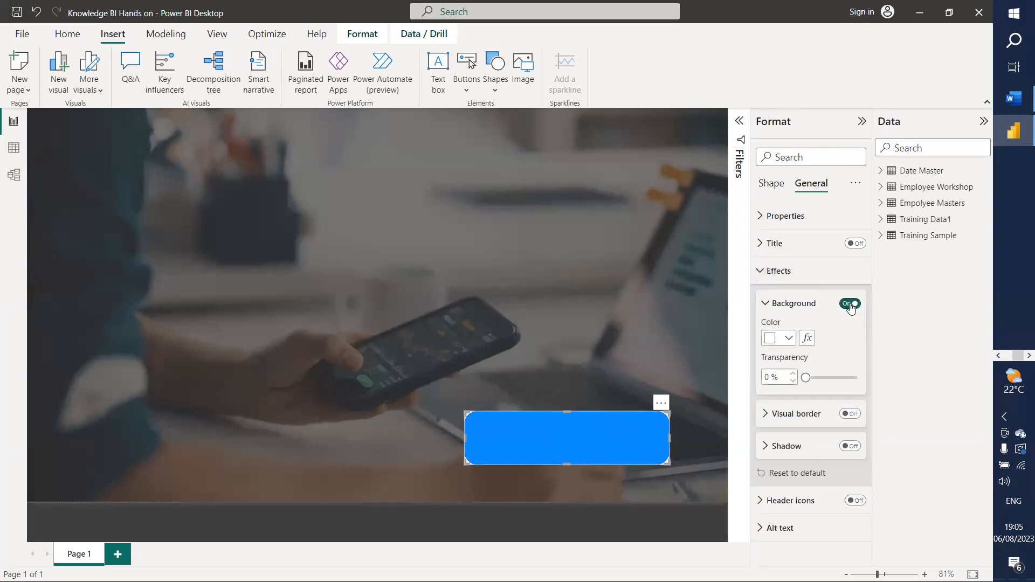
{"action": "left_click", "coordinate": [851, 305]}
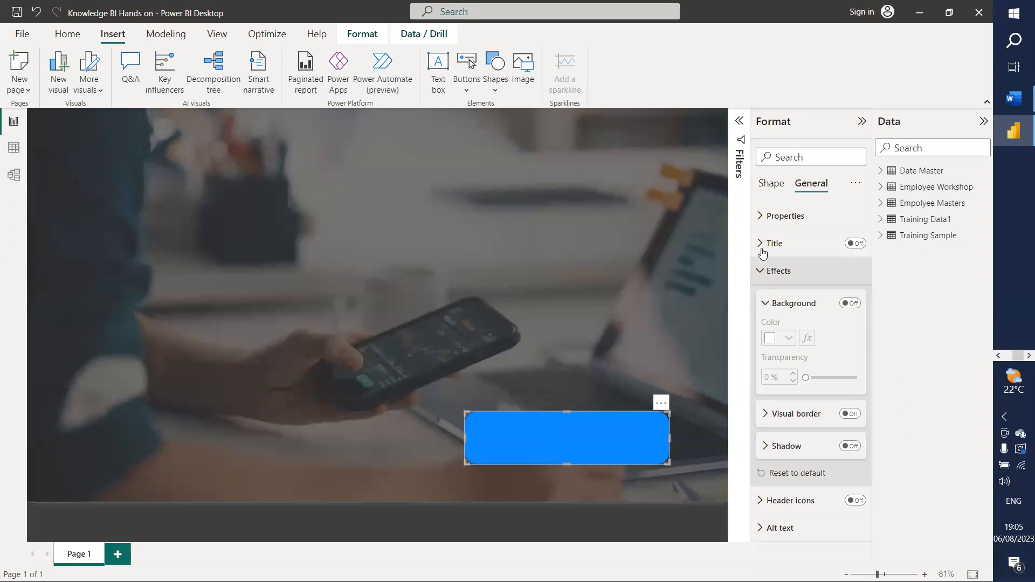
{"action": "left_click", "coordinate": [762, 216]}
{"action": "left_click", "coordinate": [765, 217]}
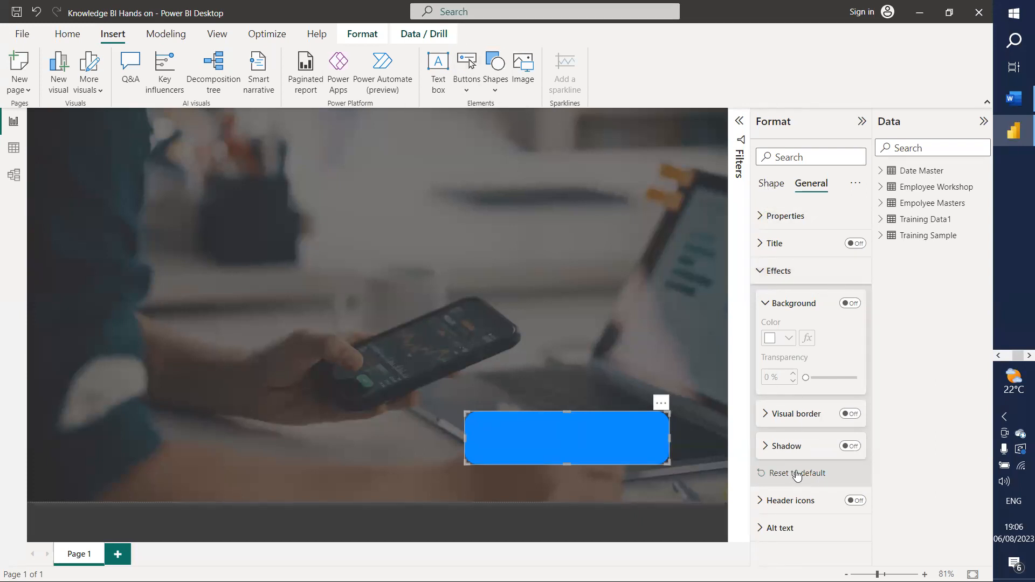
{"action": "left_click", "coordinate": [761, 240]}
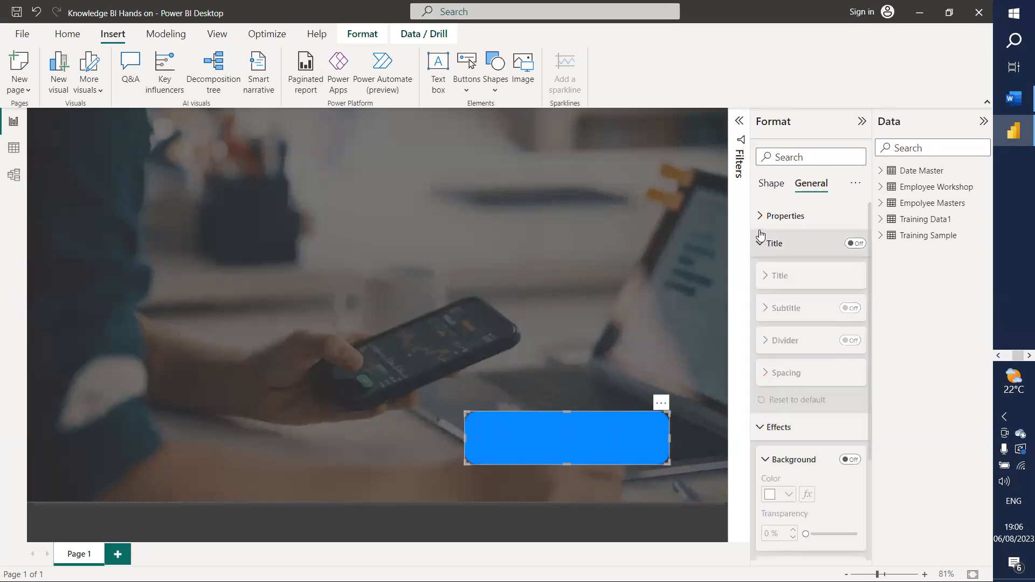
{"action": "left_click", "coordinate": [760, 241]}
Step: Check the bar's size (98 × 375) and border, collapse Effects, and switch to Shape settings
{"action": "left_click", "coordinate": [760, 216]}
{"action": "left_click", "coordinate": [760, 215]}
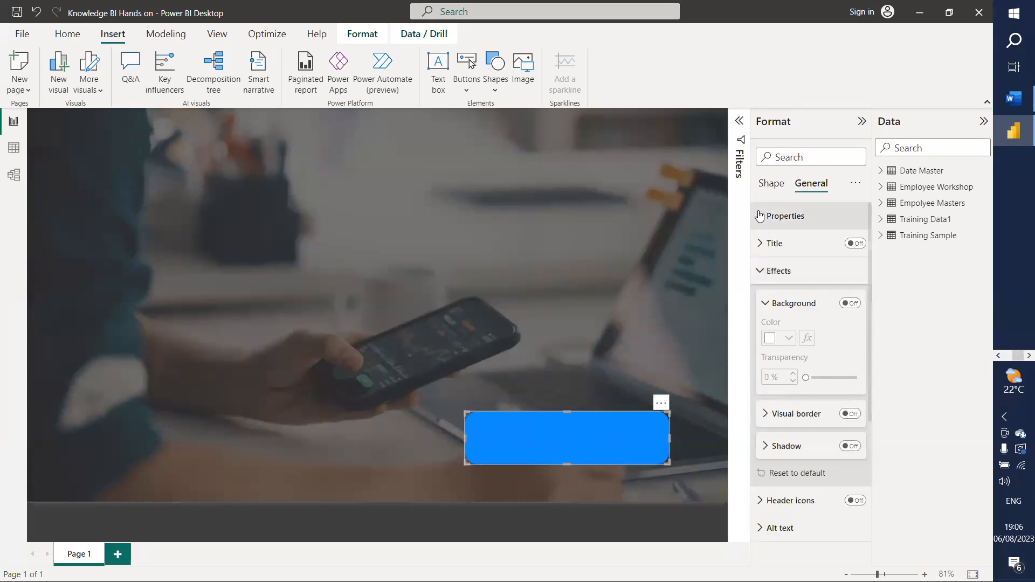
{"action": "left_click", "coordinate": [767, 416]}
{"action": "left_click", "coordinate": [767, 415]}
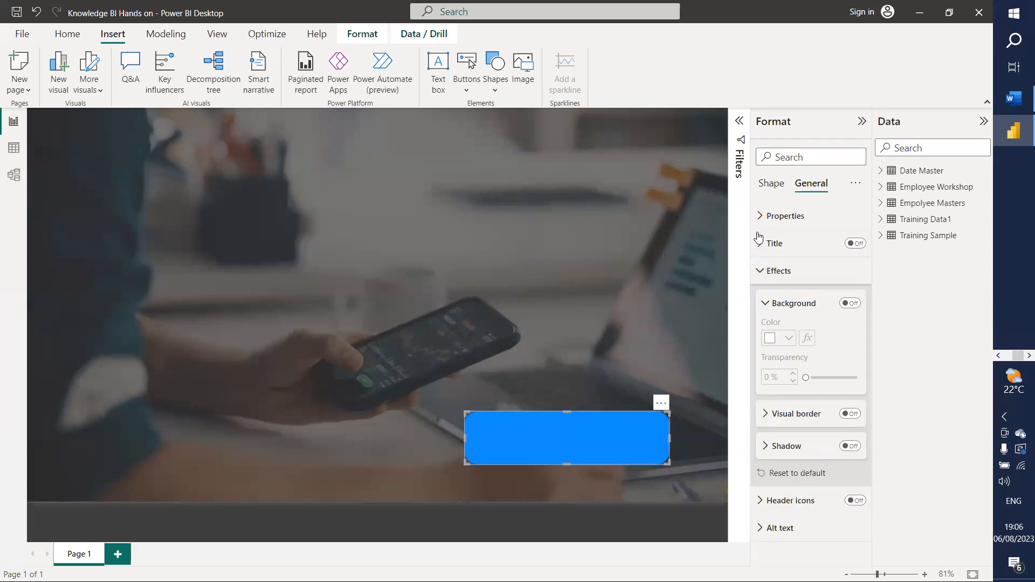
{"action": "left_click", "coordinate": [762, 271]}
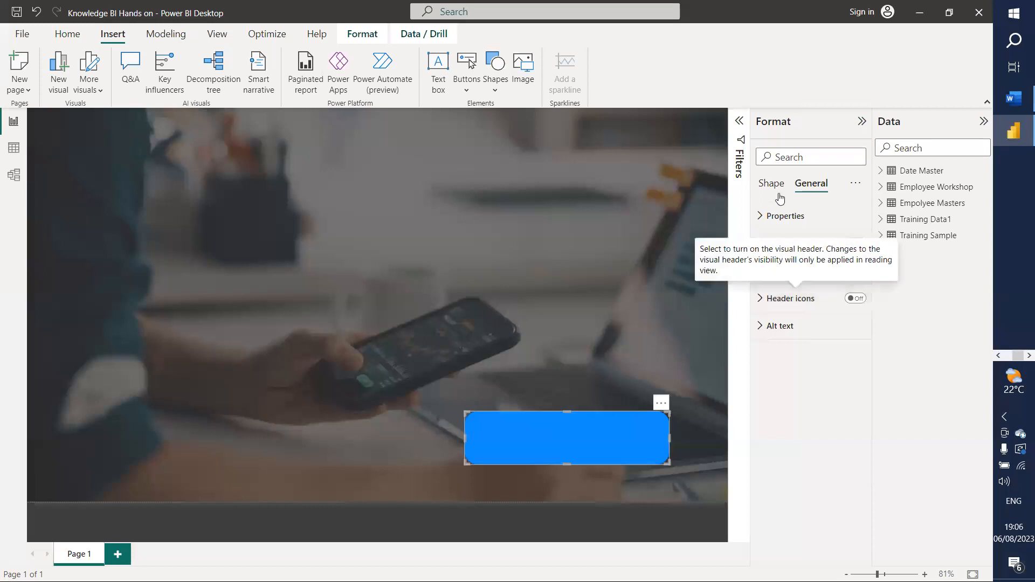
{"action": "left_click", "coordinate": [769, 216]}
{"action": "left_click", "coordinate": [769, 217]}
{"action": "left_click", "coordinate": [771, 183]}
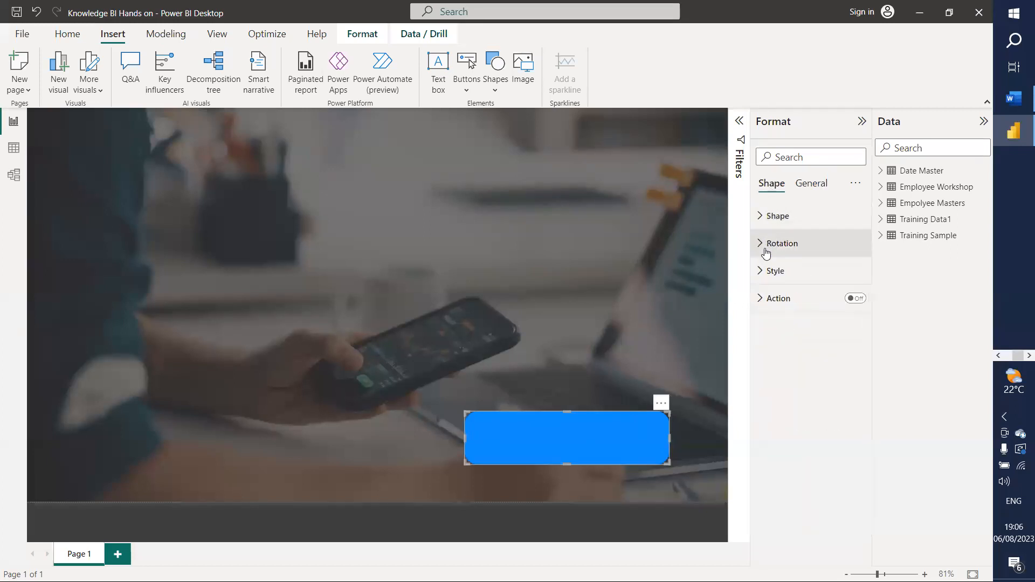
Step: Change the rounded rectangle's Style fill to white and pull its right edge slightly inward
{"action": "left_click", "coordinate": [764, 271]}
{"action": "left_click", "coordinate": [790, 344]}
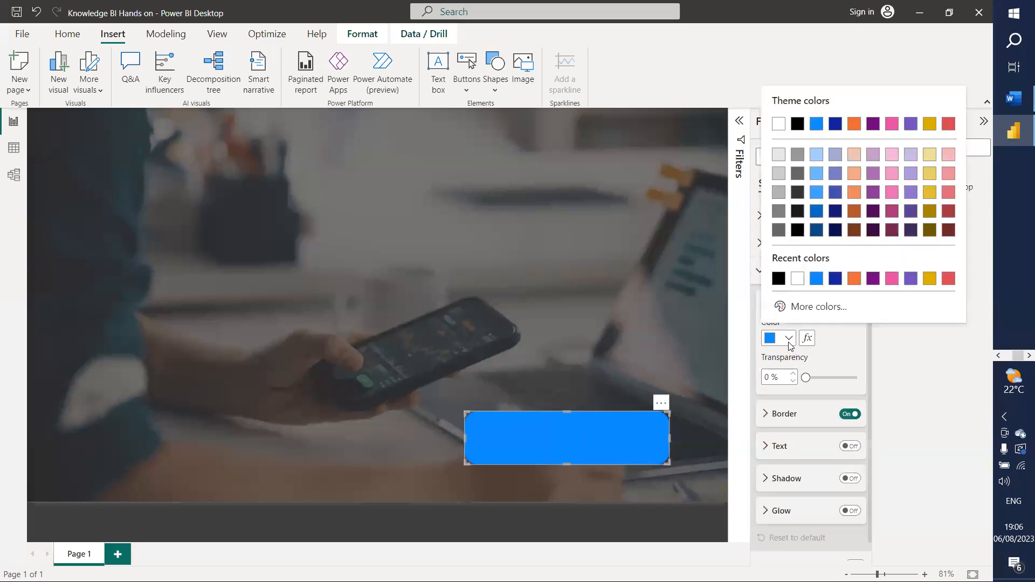
{"action": "left_click", "coordinate": [798, 281]}
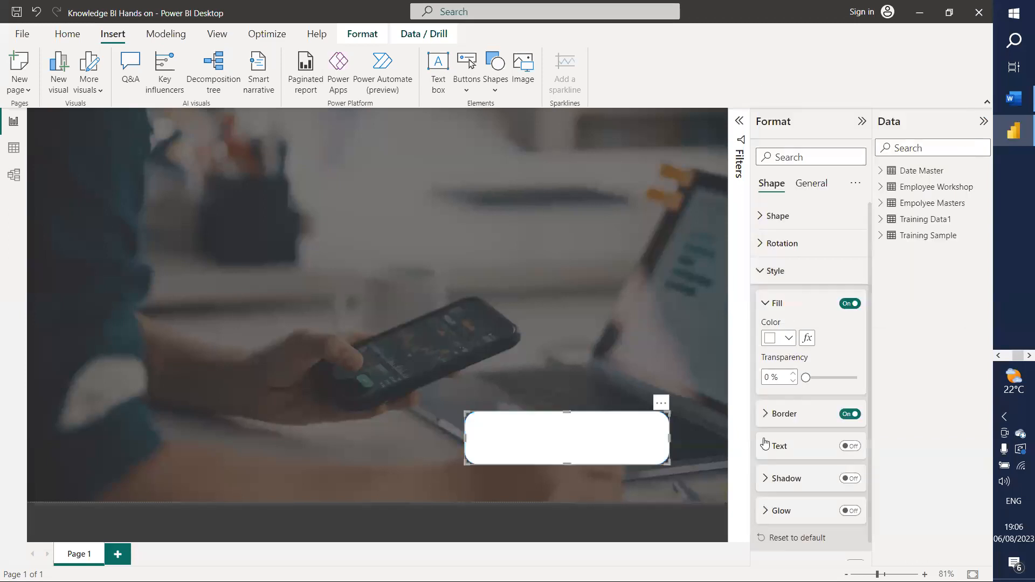
{"action": "left_click_drag", "start_coordinate": [667, 437], "coordinate": [665, 438]}
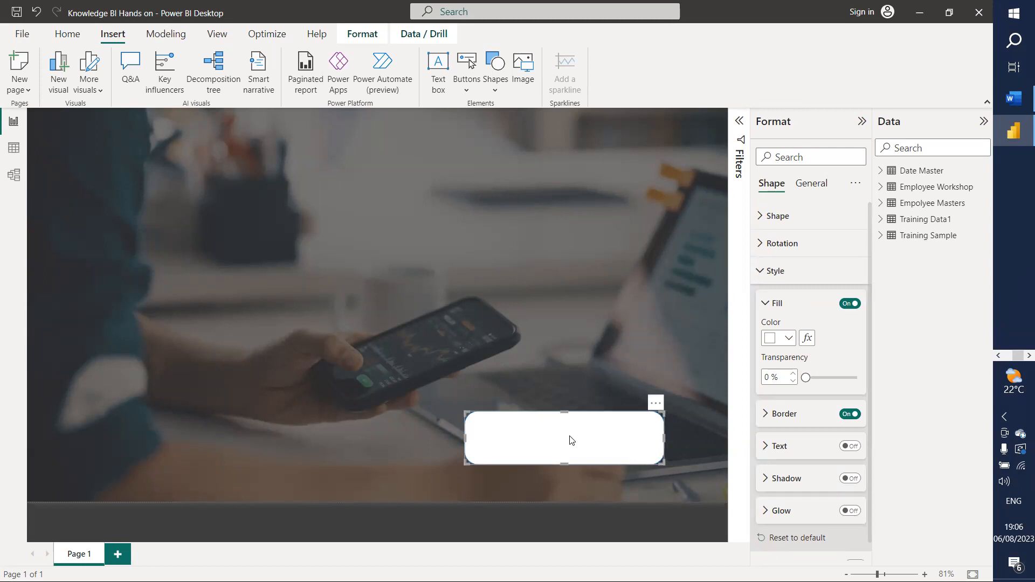
{"action": "right_click", "coordinate": [546, 439]}
{"action": "left_click", "coordinate": [504, 436]}
{"action": "left_click", "coordinate": [761, 273]}
{"action": "left_click", "coordinate": [809, 183]}
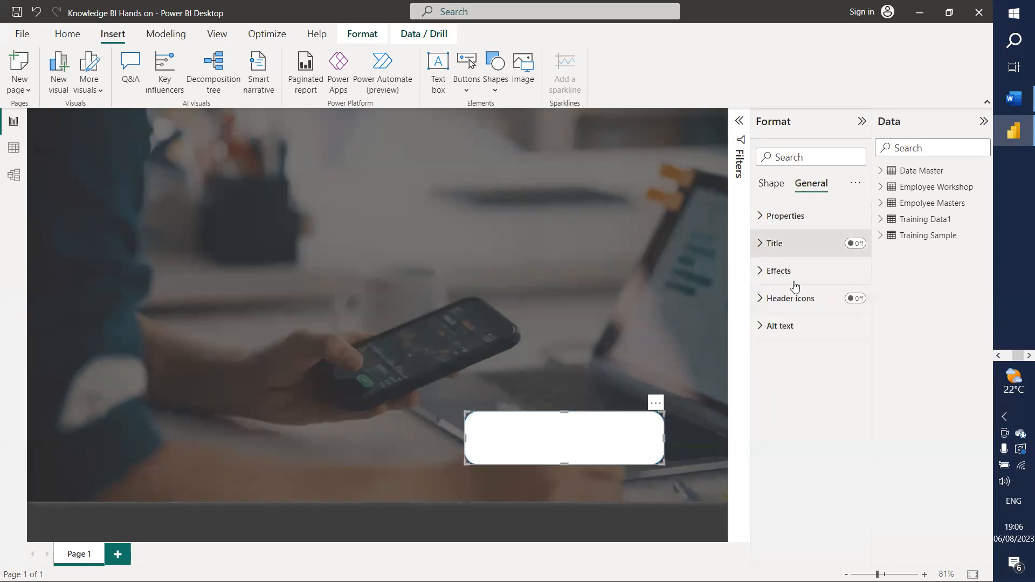
Step: Turn on the white shape's 'Click Here' title, keeping its text colour black
{"action": "left_click", "coordinate": [763, 243]}
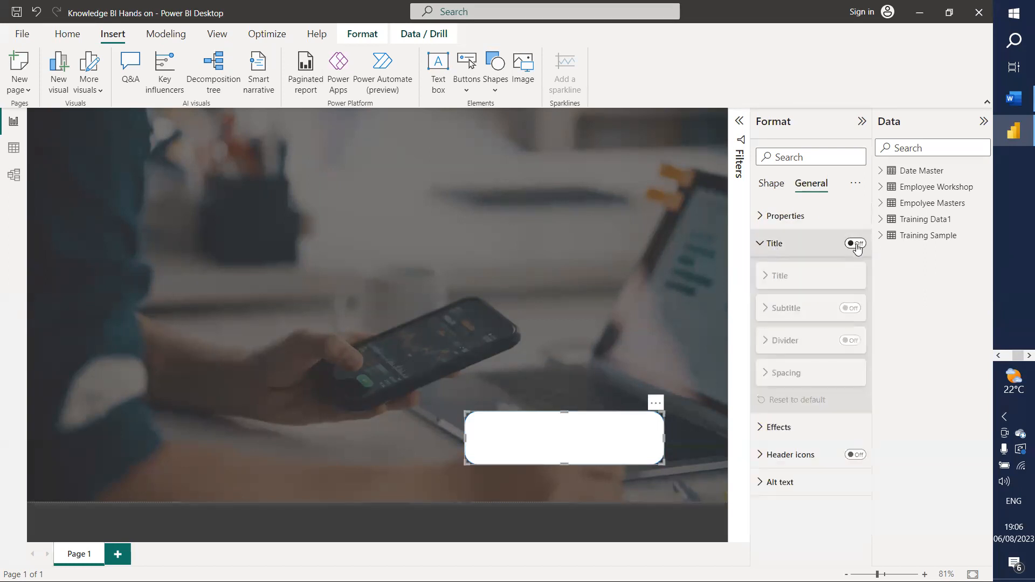
{"action": "left_click", "coordinate": [856, 244]}
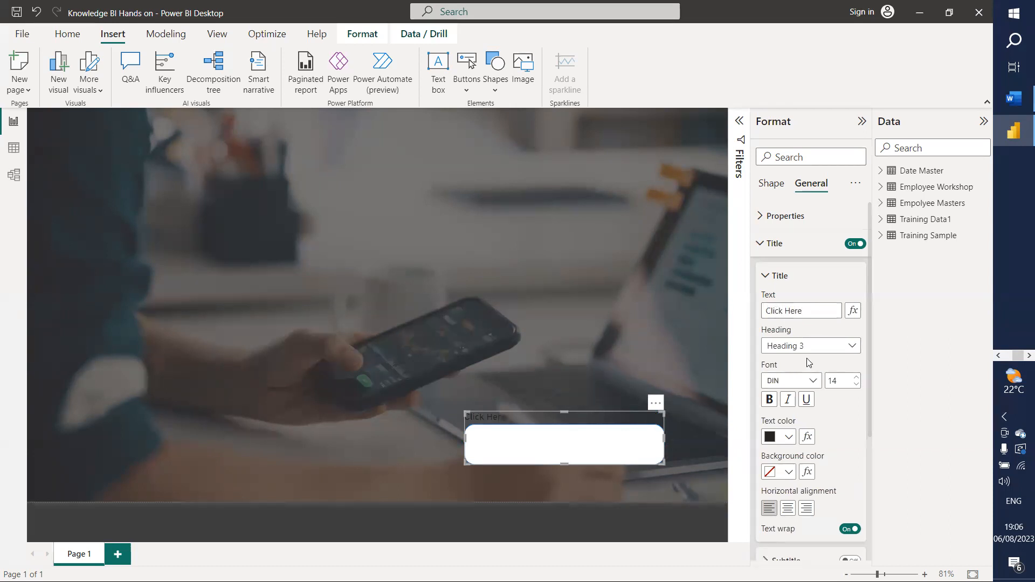
{"action": "left_click", "coordinate": [787, 438]}
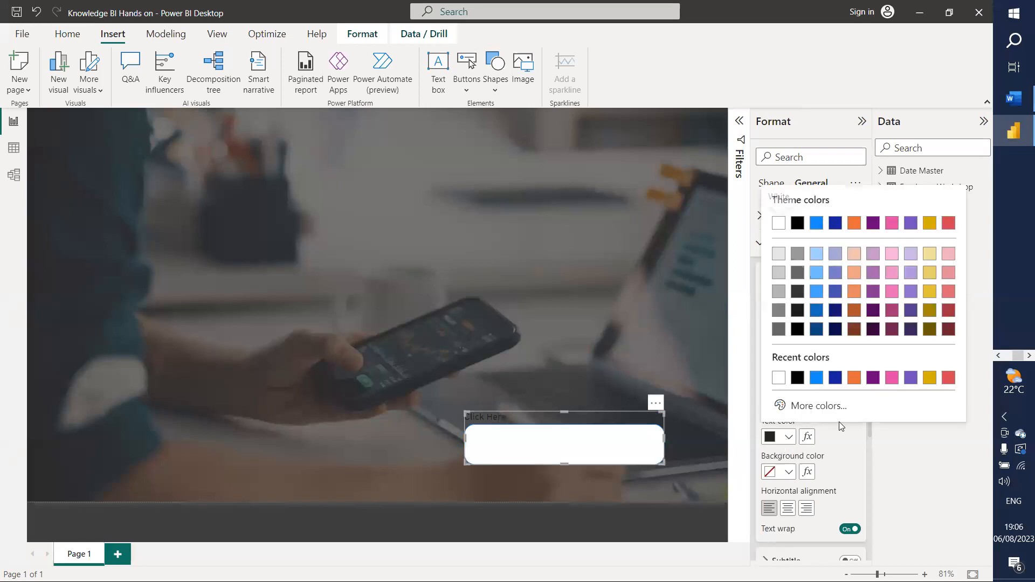
{"action": "left_click", "coordinate": [855, 436]}
{"action": "scroll", "coordinate": [849, 445], "scroll_direction": "down", "scroll_amount": 4}
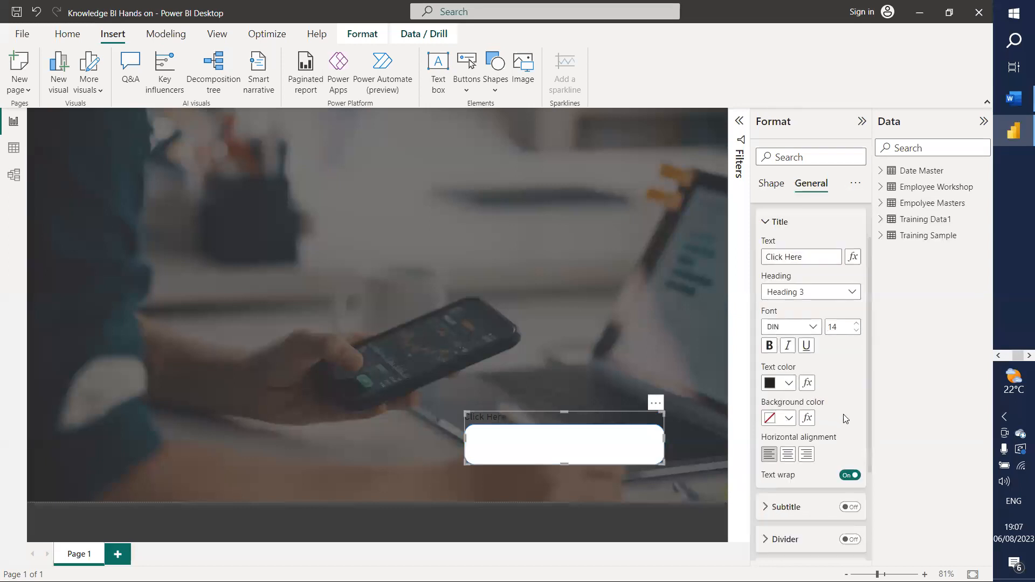
{"action": "scroll", "coordinate": [852, 420], "scroll_direction": "up", "scroll_amount": 4}
{"action": "scroll", "coordinate": [853, 398], "scroll_direction": "down", "scroll_amount": 4}
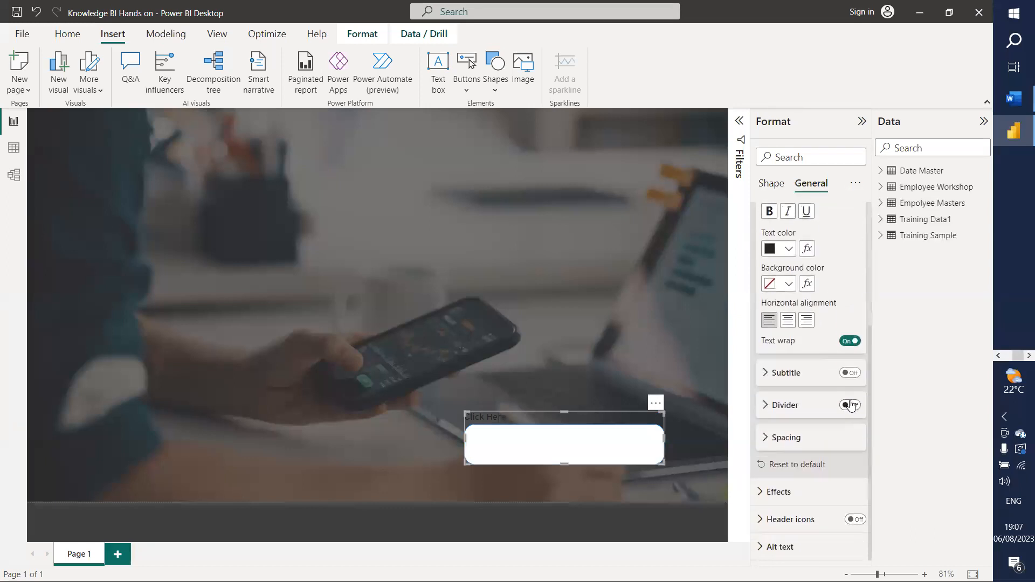
{"action": "scroll", "coordinate": [807, 283], "scroll_direction": "up", "scroll_amount": 4}
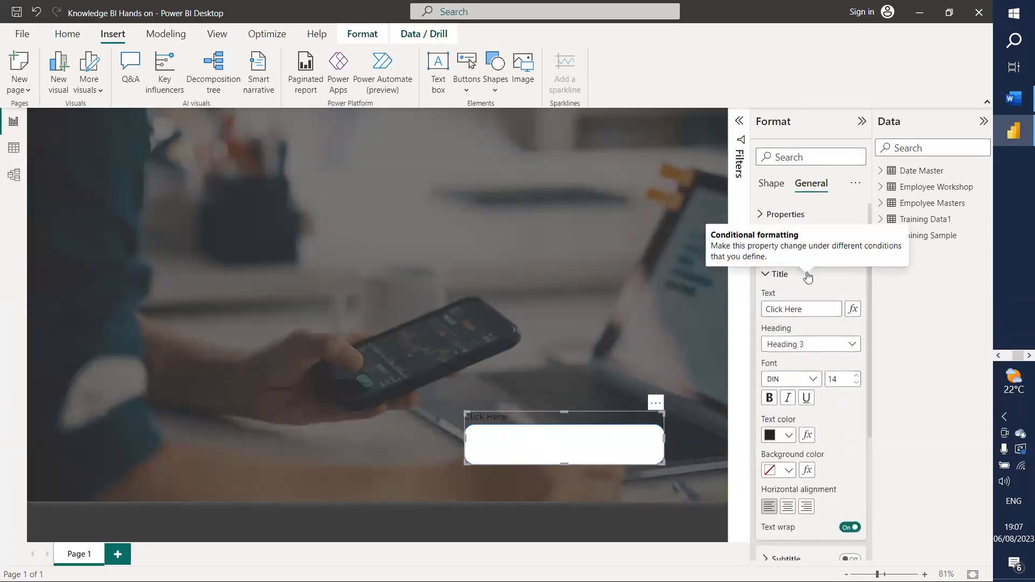
Step: Centre the title horizontally, make the shape slightly taller, then switch the title off again
{"action": "left_click", "coordinate": [788, 509]}
{"action": "mouse_move", "coordinate": [565, 410]}
{"action": "left_mouse_down"}
{"action": "mouse_move", "coordinate": [568, 396]}
{"action": "mouse_move", "coordinate": [565, 408]}
{"action": "left_mouse_up"}
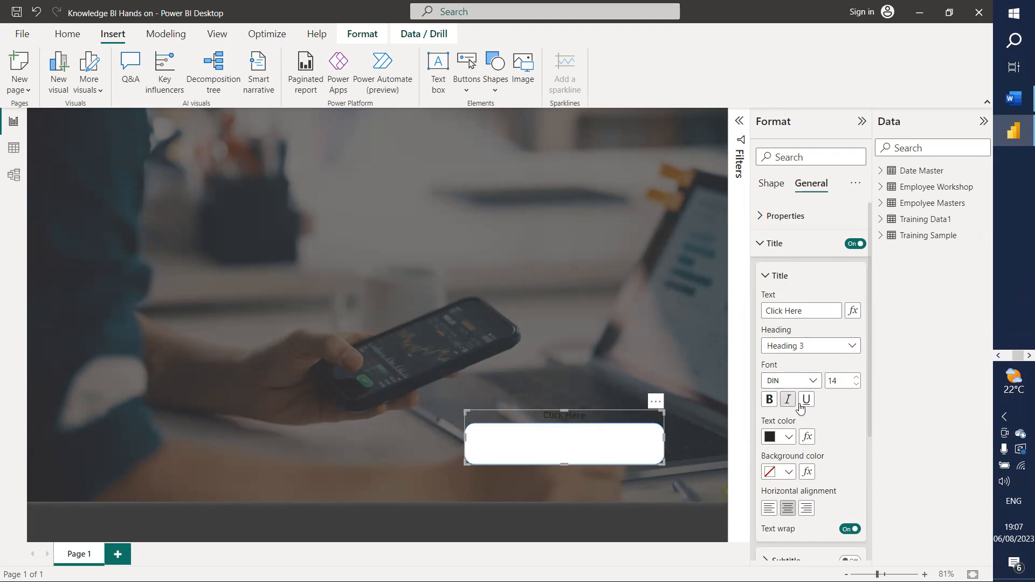
{"action": "left_click", "coordinate": [789, 439]}
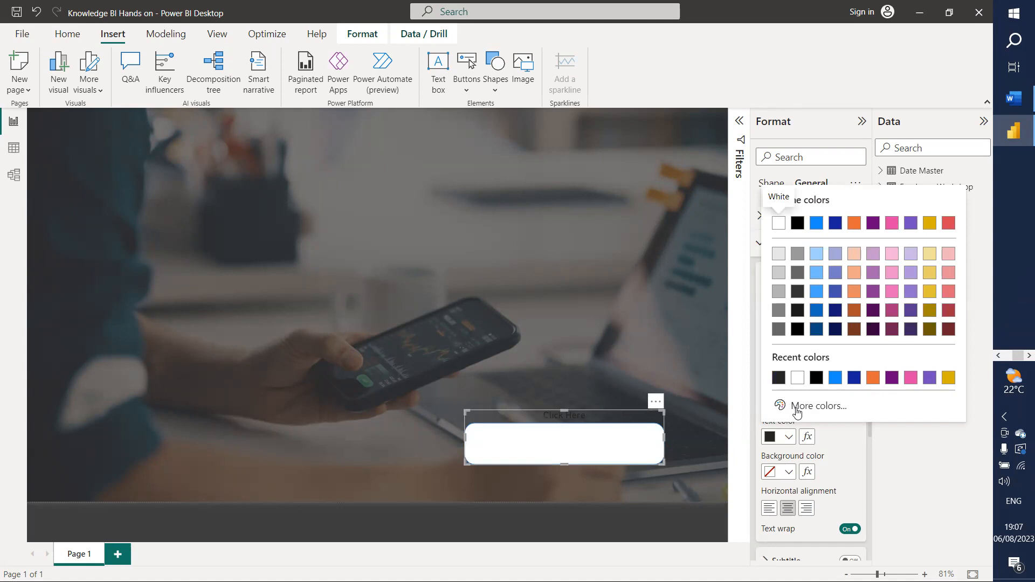
{"action": "left_click", "coordinate": [847, 458]}
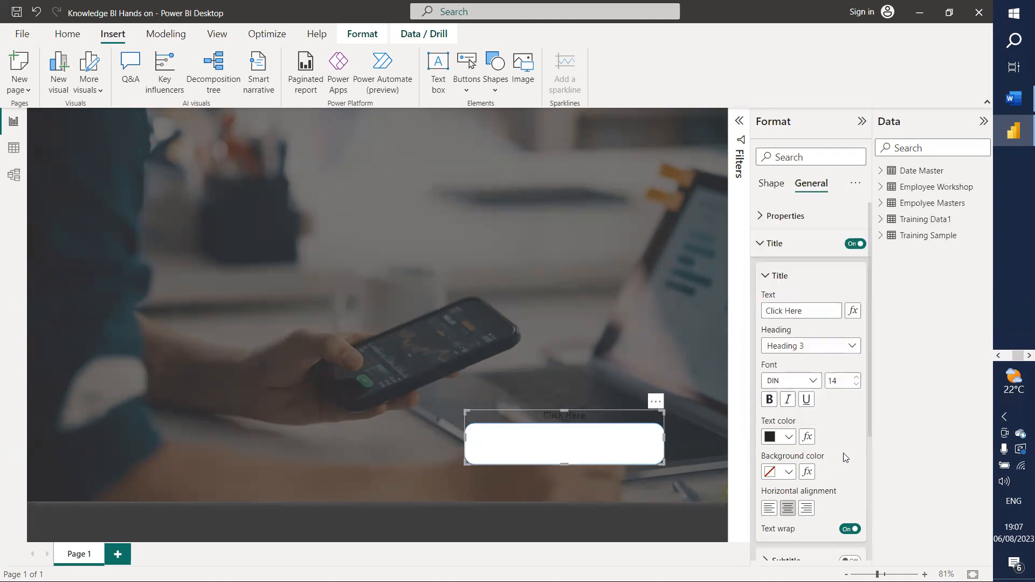
{"action": "left_click", "coordinate": [856, 243]}
Step: Insert a small text box on the page reading 'Click Here'
{"action": "left_click", "coordinate": [768, 244]}
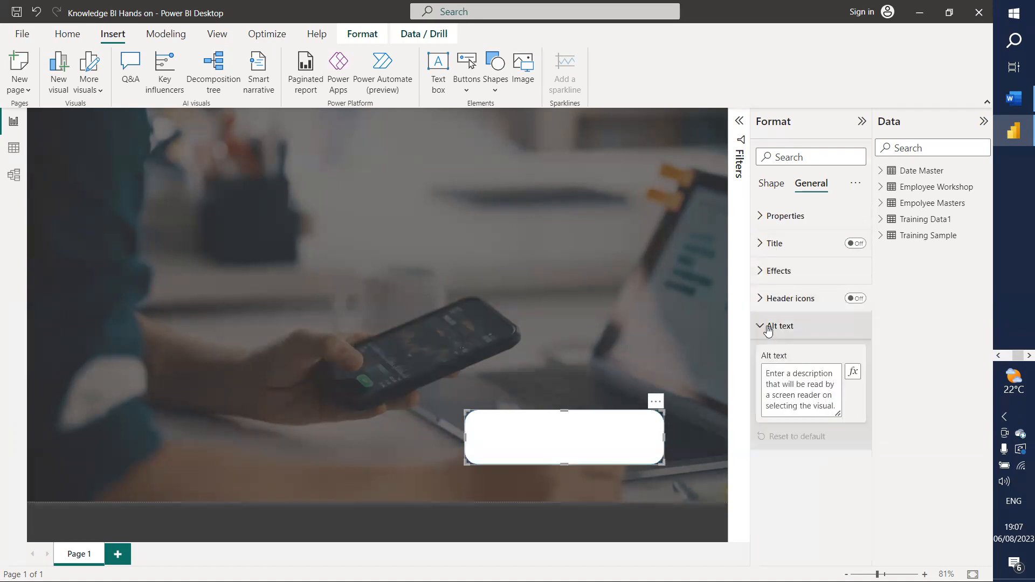
{"action": "left_click", "coordinate": [764, 216]}
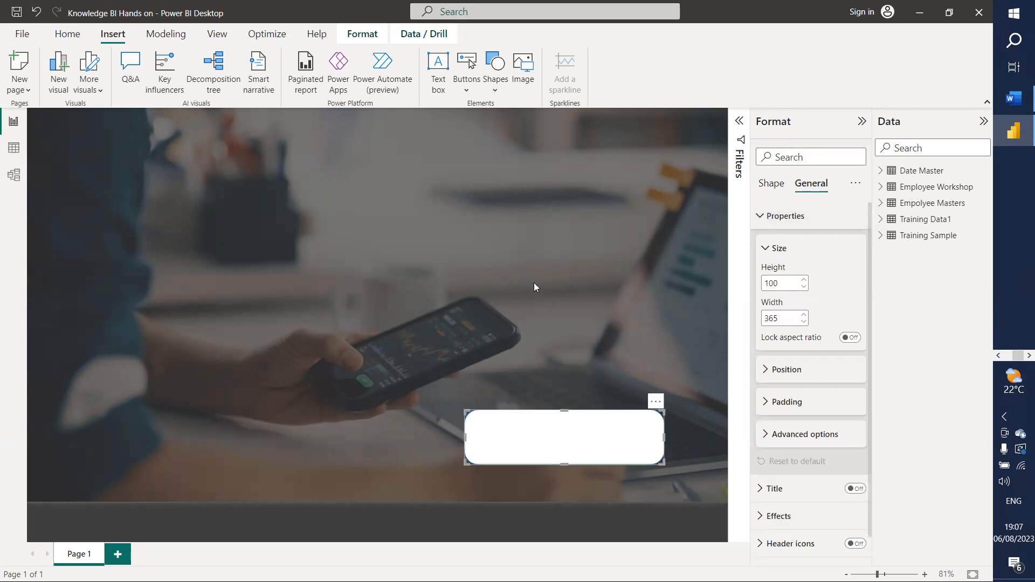
{"action": "left_click", "coordinate": [512, 242]}
{"action": "left_click", "coordinate": [438, 70]}
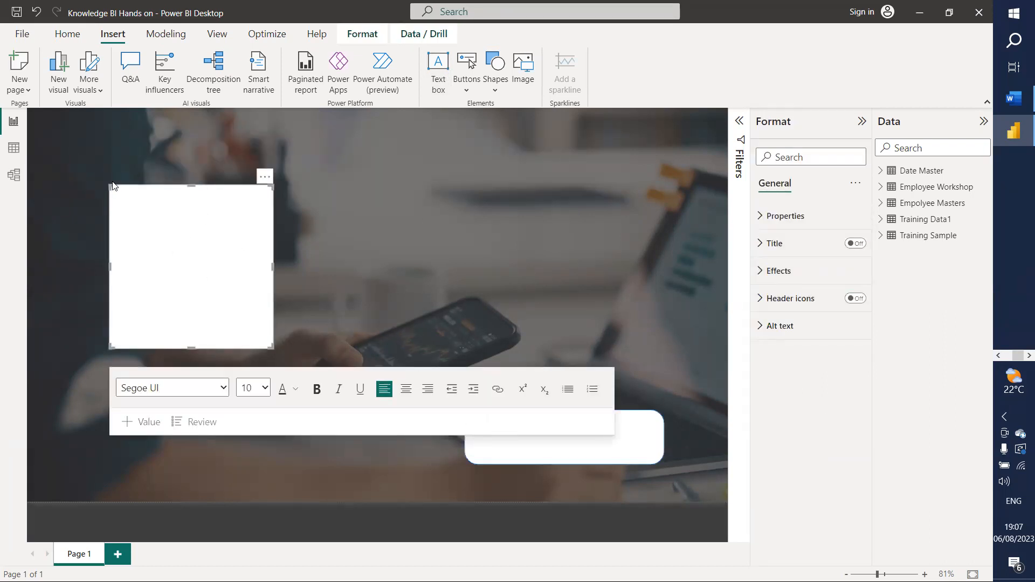
{"action": "left_click_drag", "start_coordinate": [110, 185], "coordinate": [213, 306]}
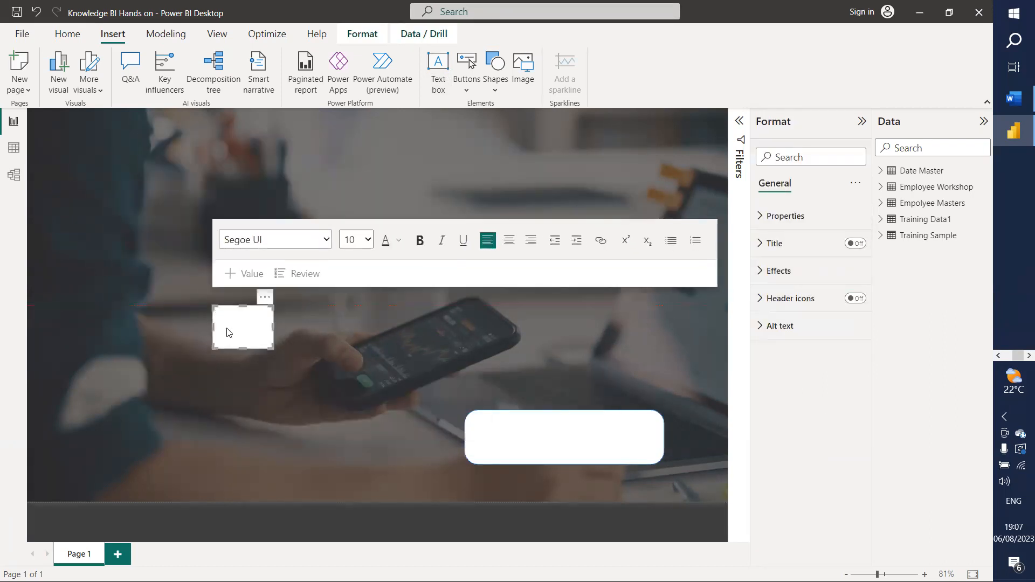
{"action": "type", "text": "Click Here"}
{"action": "left_click_drag", "start_coordinate": [240, 310], "coordinate": [241, 326]}
Step: Set the Click Here text to size 16 and move the box onto the white shape
{"action": "key", "text": "ctrl+a"}
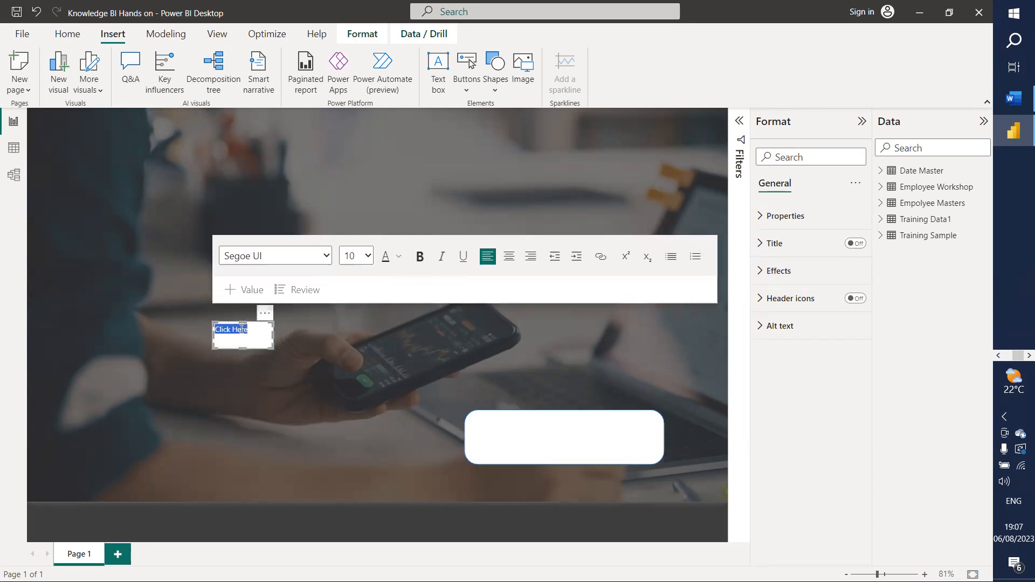
{"action": "left_click", "coordinate": [357, 256]}
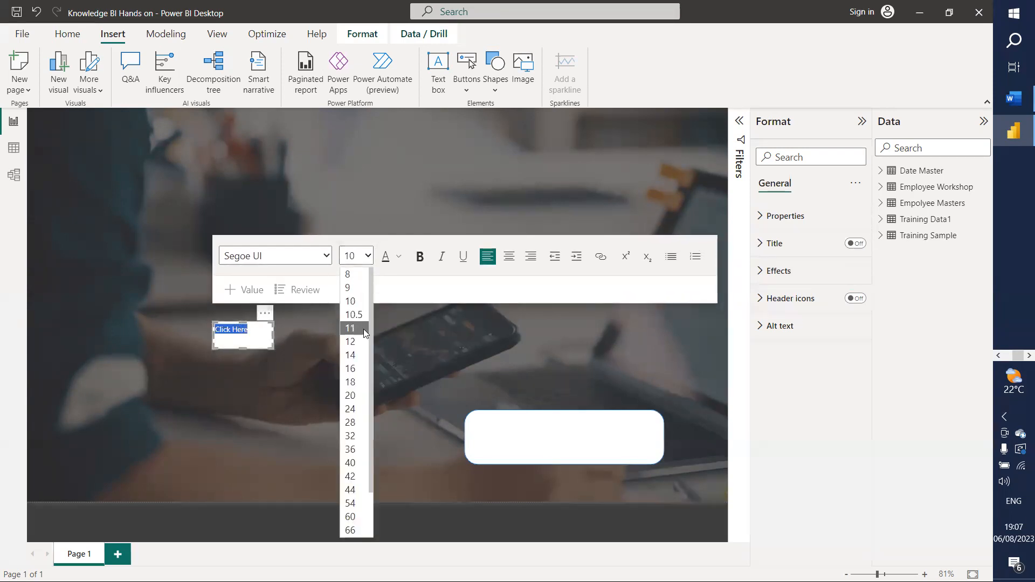
{"action": "left_click", "coordinate": [353, 372]}
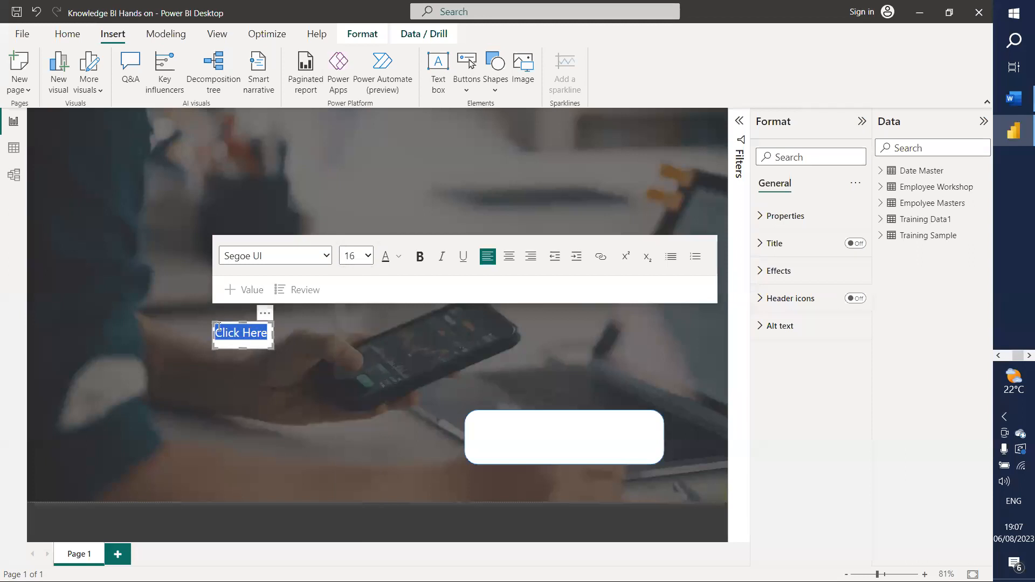
{"action": "left_click_drag", "start_coordinate": [241, 337], "coordinate": [480, 435]}
Step: Change the Click Here text to size 28 and widen the box so it fits on one line
{"action": "left_click", "coordinate": [533, 434]}
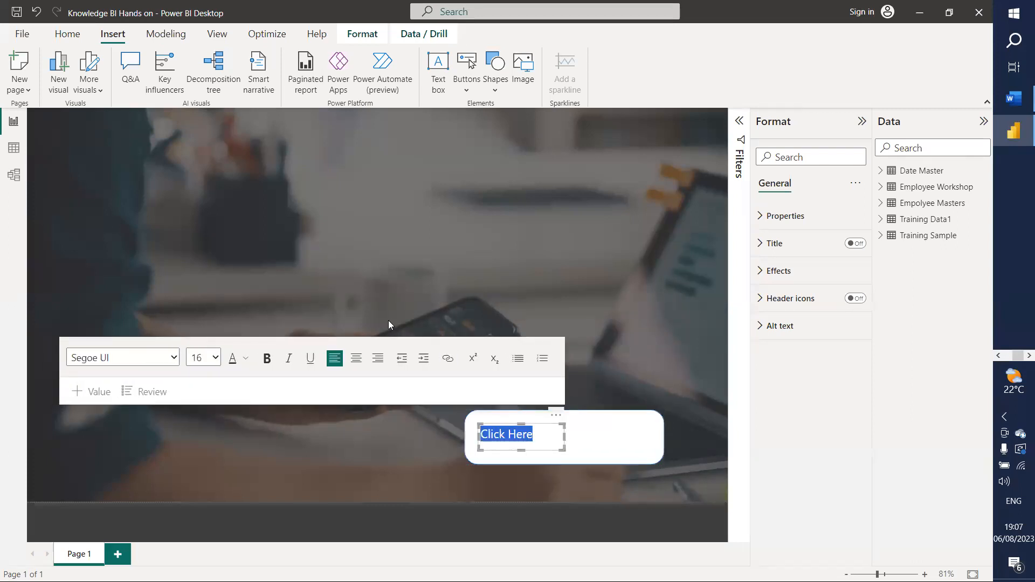
{"action": "left_click", "coordinate": [215, 357]}
{"action": "left_click", "coordinate": [190, 244]}
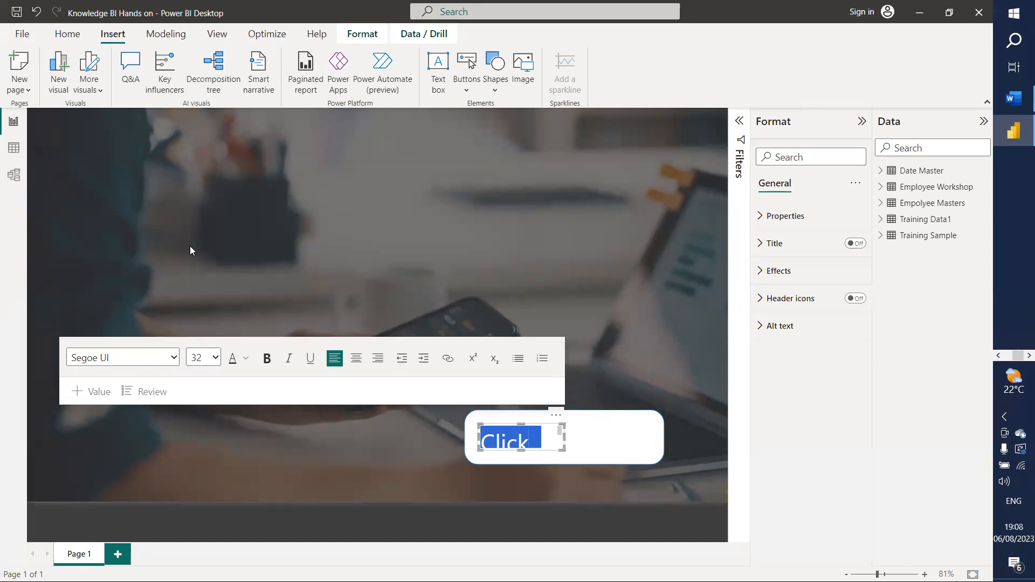
{"action": "left_click", "coordinate": [215, 357]}
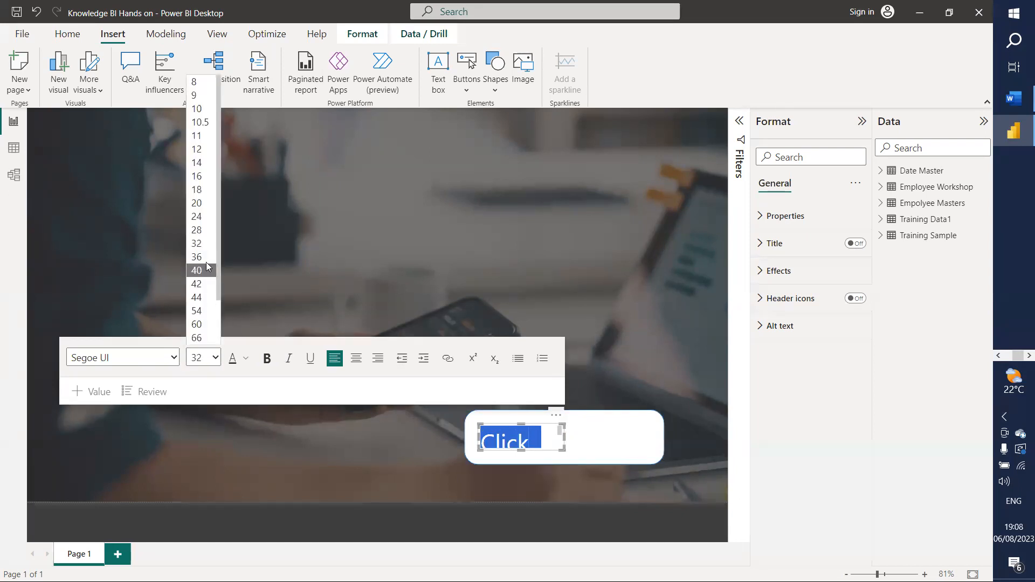
{"action": "left_click", "coordinate": [206, 230]}
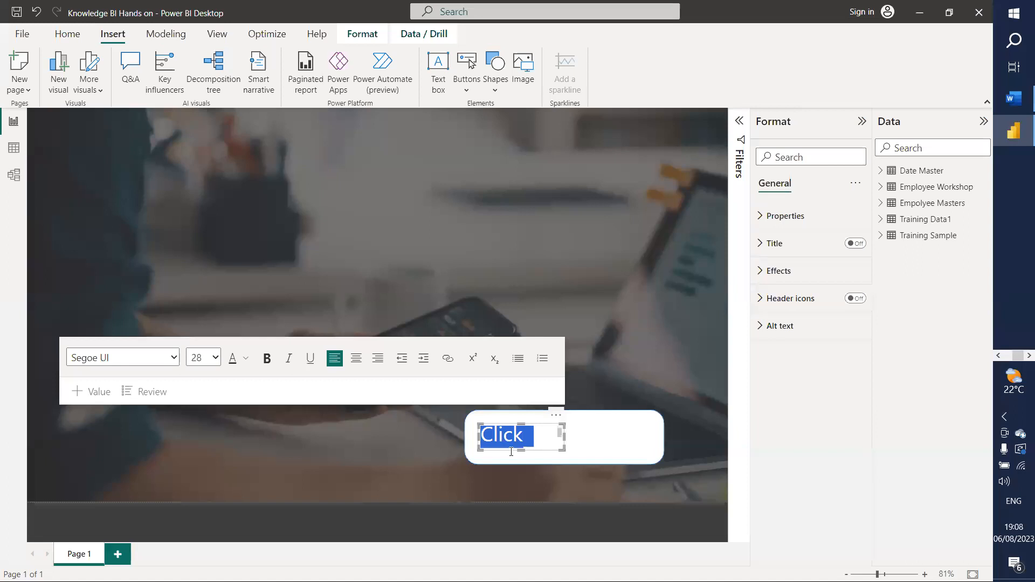
{"action": "left_click_drag", "start_coordinate": [561, 435], "coordinate": [601, 437]}
{"action": "left_click", "coordinate": [599, 439]}
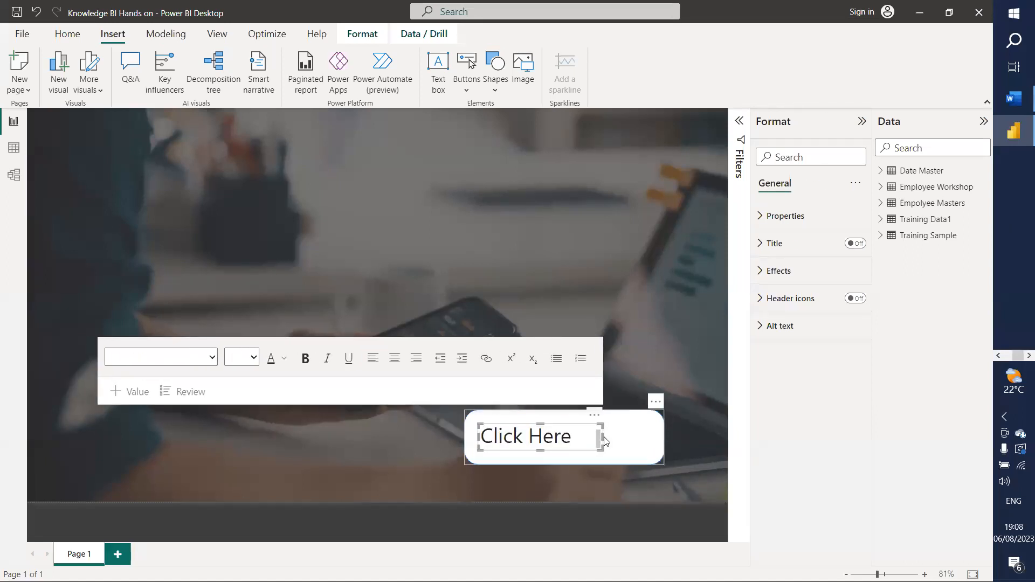
{"action": "left_click", "coordinate": [553, 361]}
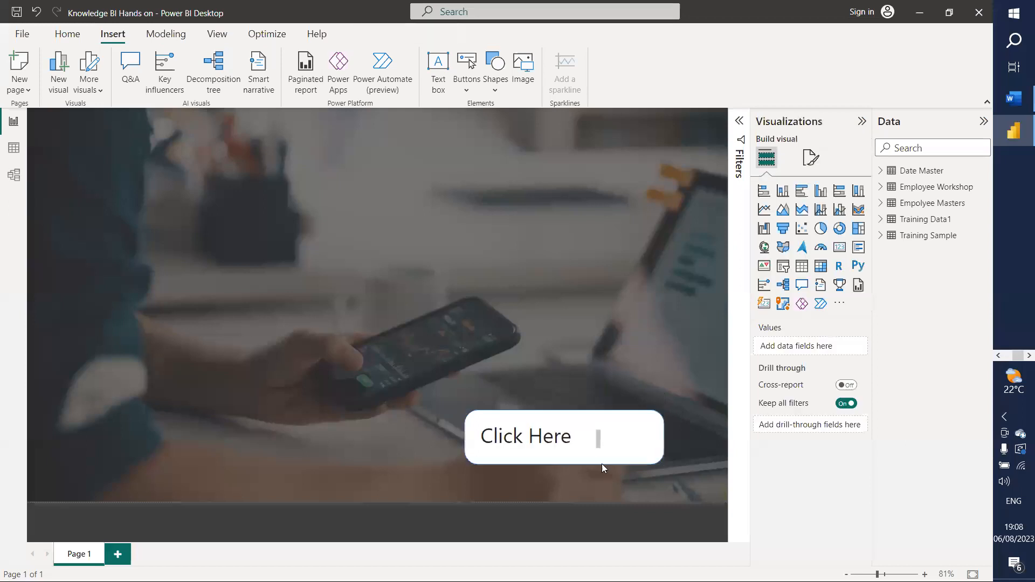
Step: Enlarge the Click Here text box slightly and switch off its background in Effects
{"action": "left_click", "coordinate": [589, 442]}
{"action": "left_click_drag", "start_coordinate": [602, 437], "coordinate": [608, 437]}
{"action": "left_click_drag", "start_coordinate": [544, 425], "coordinate": [545, 416]}
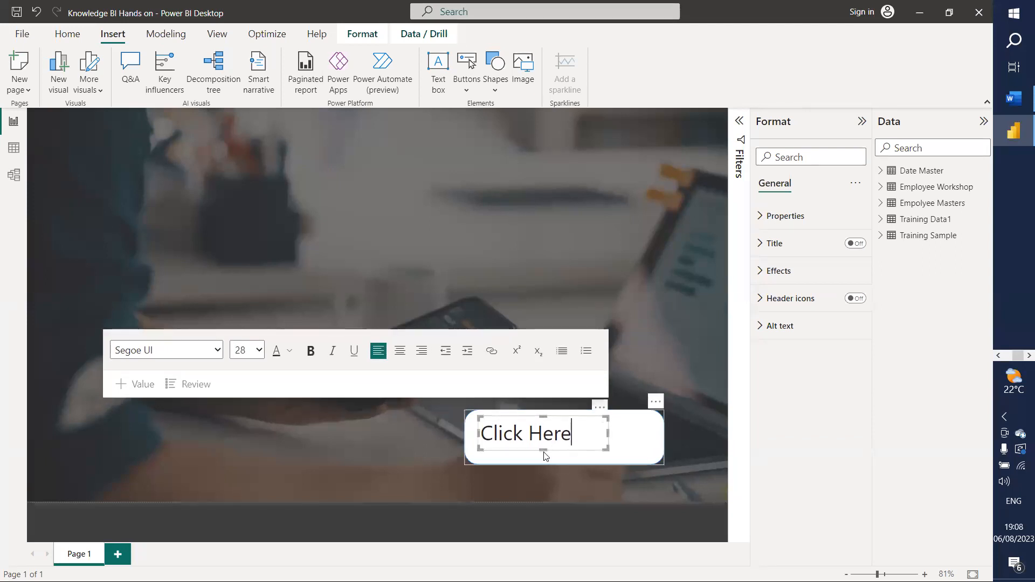
{"action": "left_click_drag", "start_coordinate": [543, 449], "coordinate": [543, 454]}
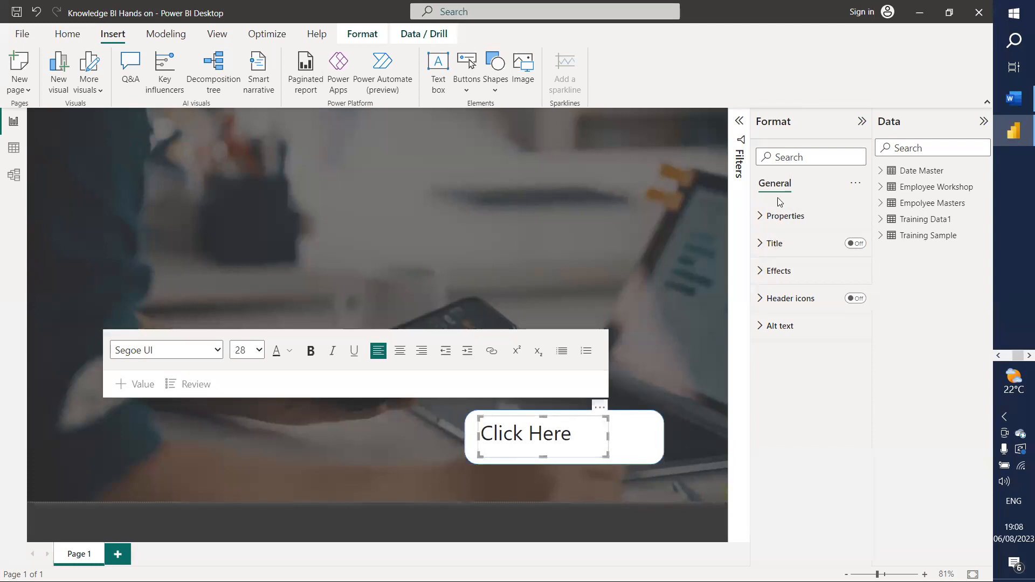
{"action": "left_click", "coordinate": [760, 271]}
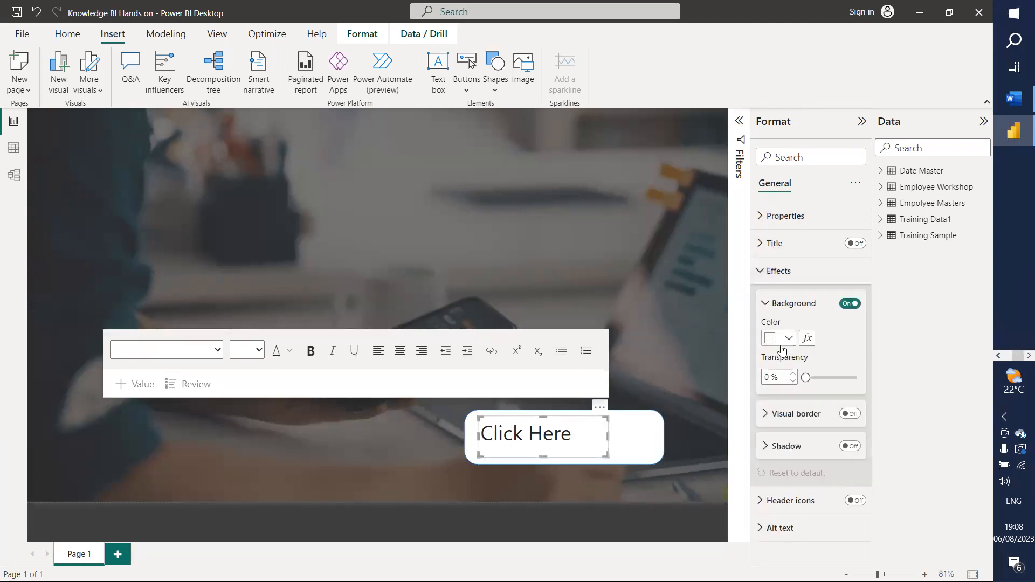
{"action": "left_click", "coordinate": [849, 305]}
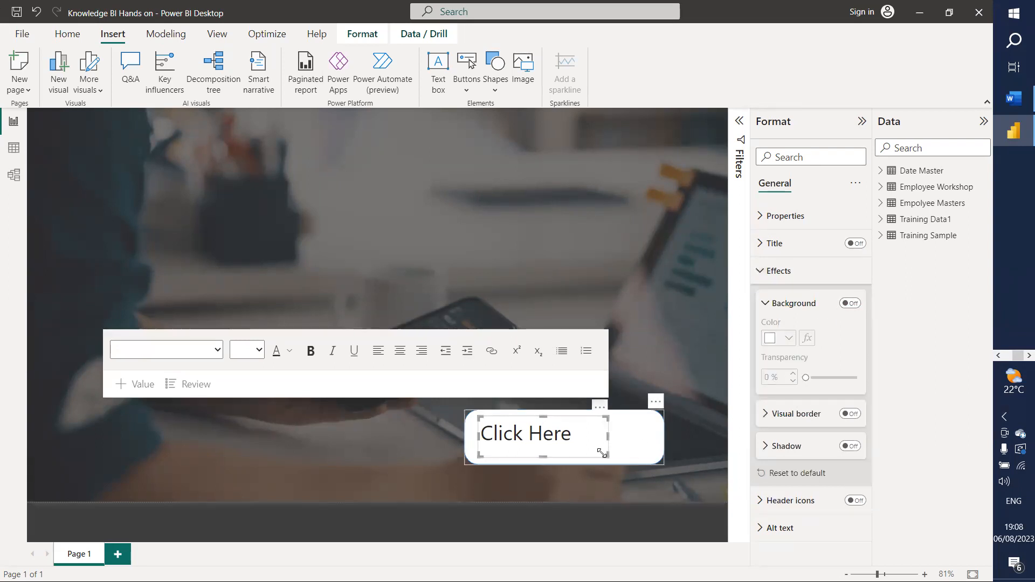
{"action": "left_click", "coordinate": [451, 125]}
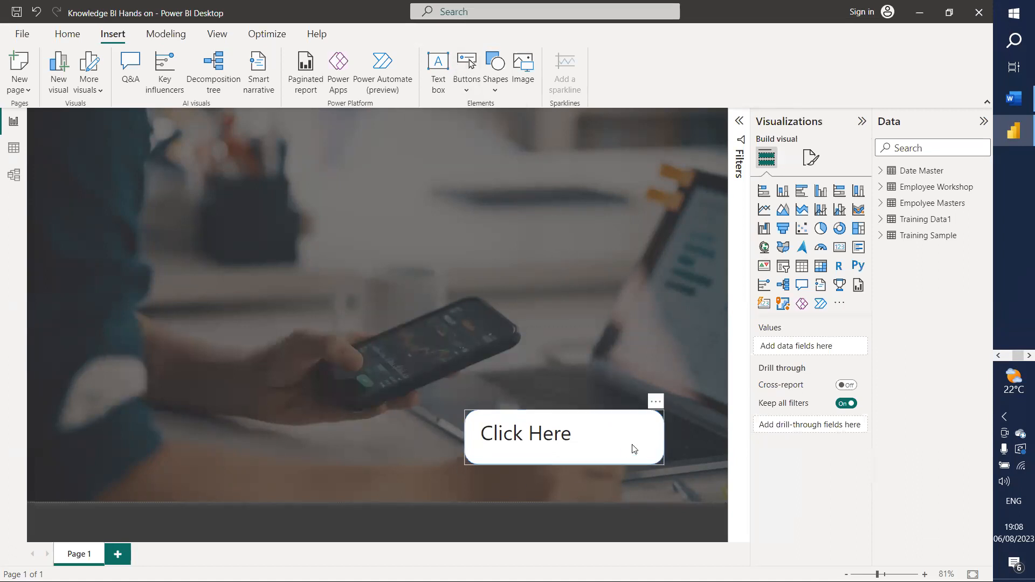
{"action": "left_click", "coordinate": [656, 456]}
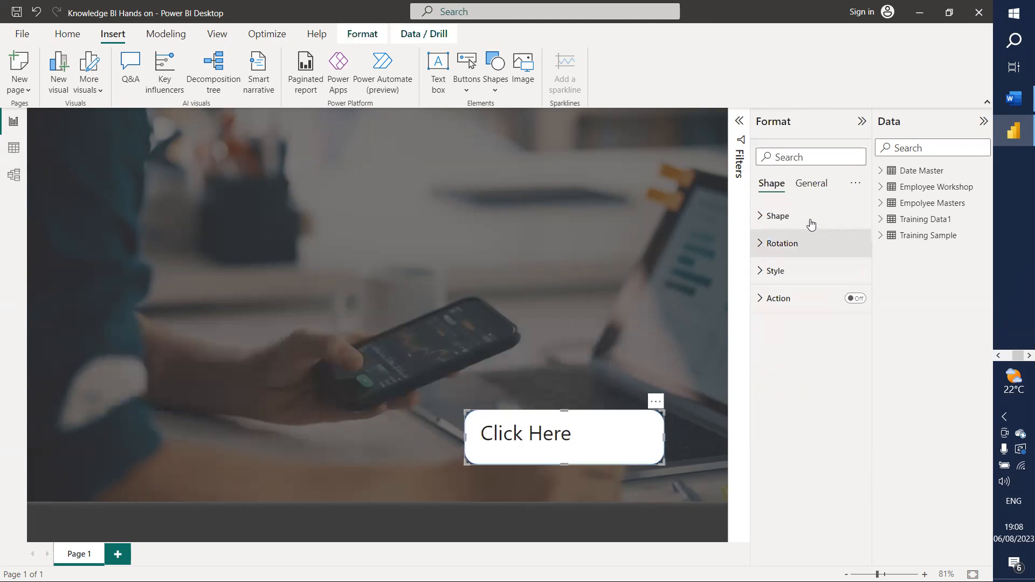
Step: Review the Click Here button's Effects settings and briefly re-edit its text
{"action": "left_click", "coordinate": [809, 185]}
{"action": "left_click", "coordinate": [785, 272]}
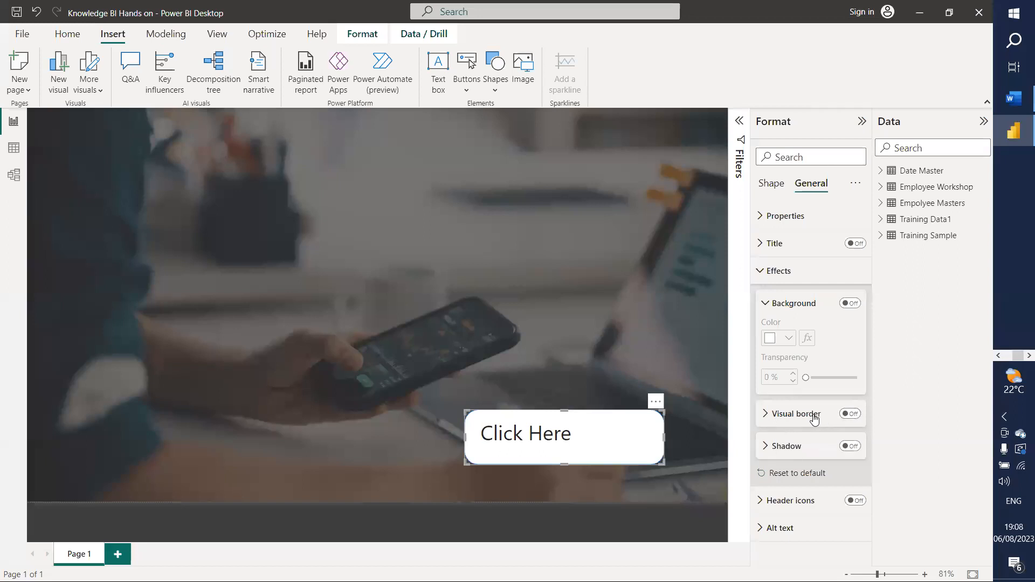
{"action": "left_click", "coordinate": [765, 303]}
{"action": "left_click", "coordinate": [761, 271]}
{"action": "left_click", "coordinate": [323, 203]}
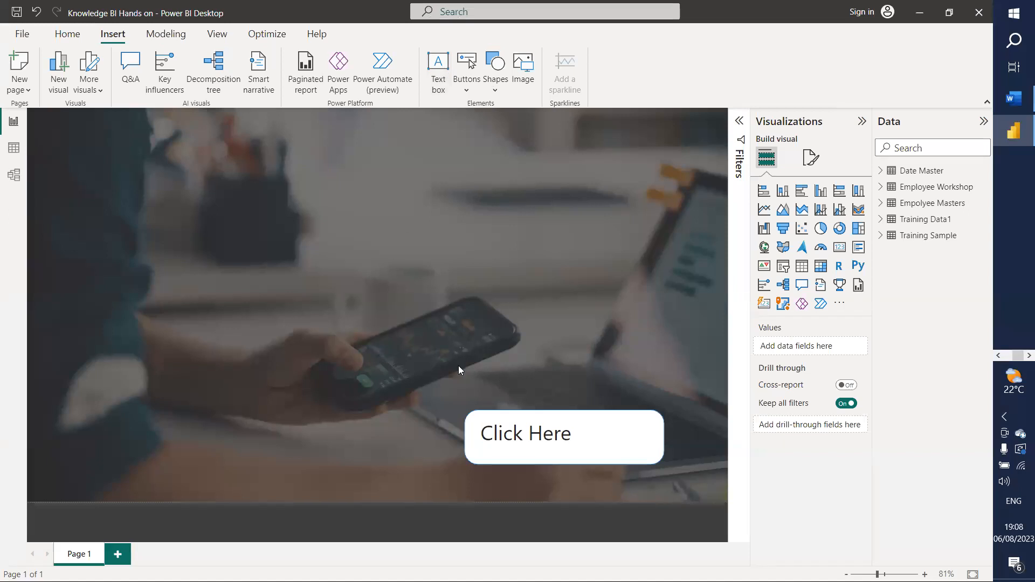
{"action": "double_click", "coordinate": [541, 452]}
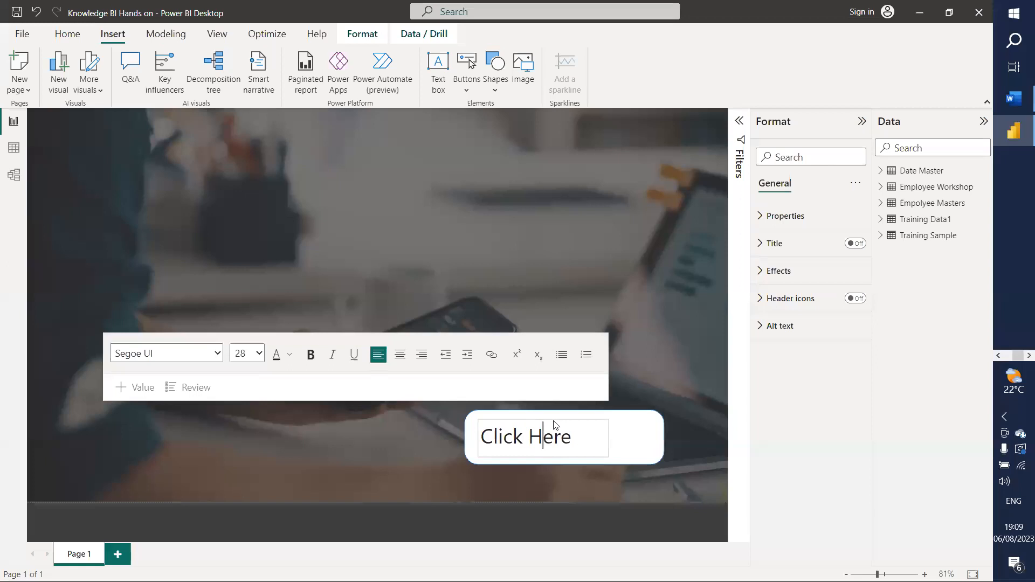
{"action": "left_click", "coordinate": [645, 321]}
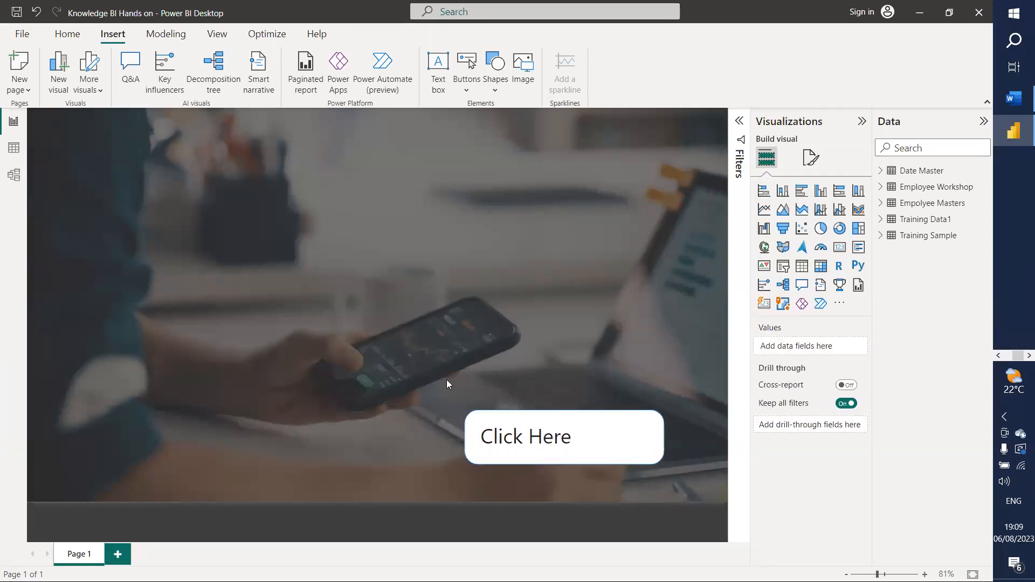
Step: Browse the Shapes and Buttons lists, then start inserting an image from file
{"action": "left_click", "coordinate": [492, 93]}
{"action": "left_click", "coordinate": [468, 90]}
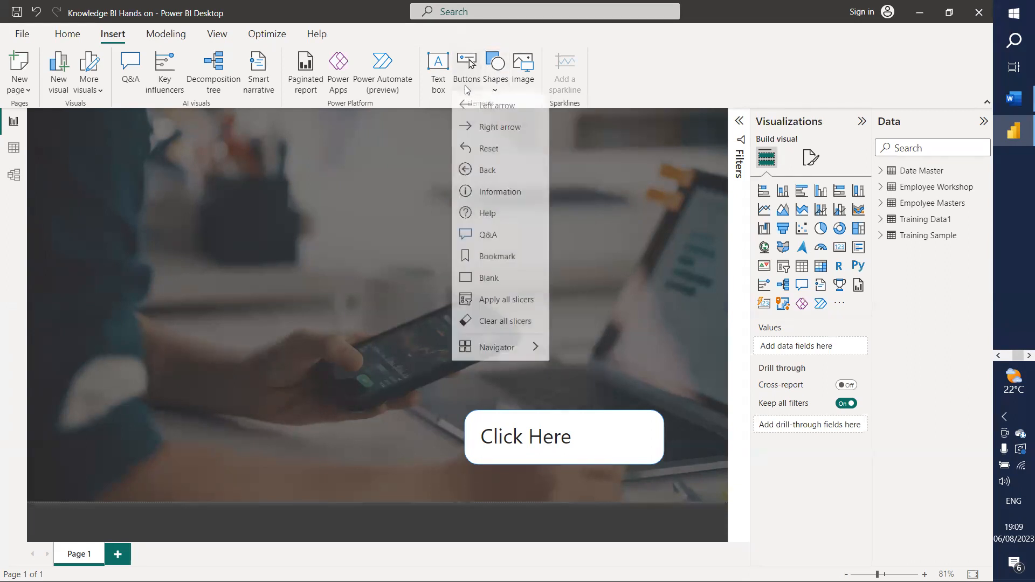
{"action": "left_click", "coordinate": [494, 86]}
{"action": "left_click", "coordinate": [523, 68]}
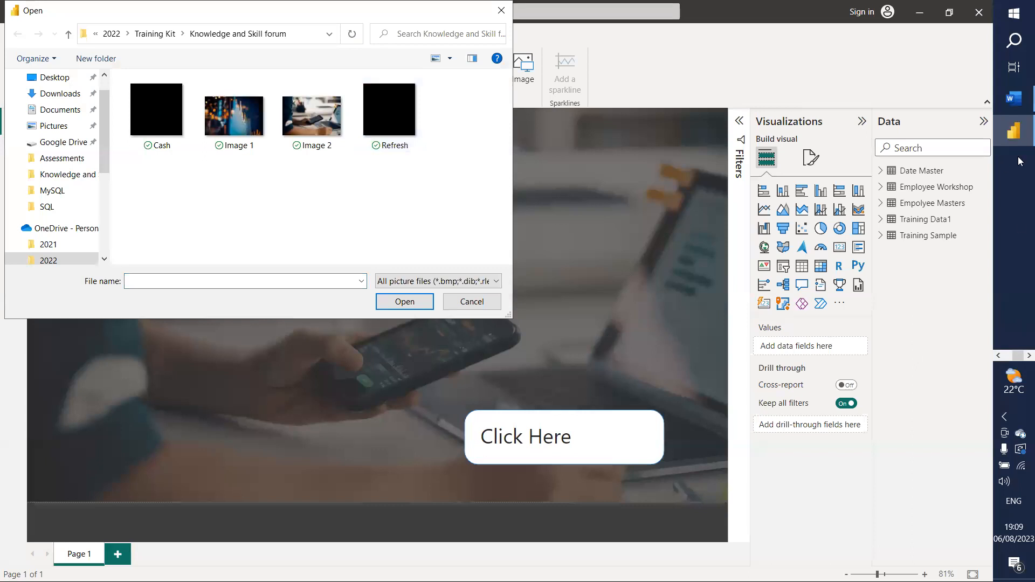
{"action": "left_click", "coordinate": [1012, 99]}
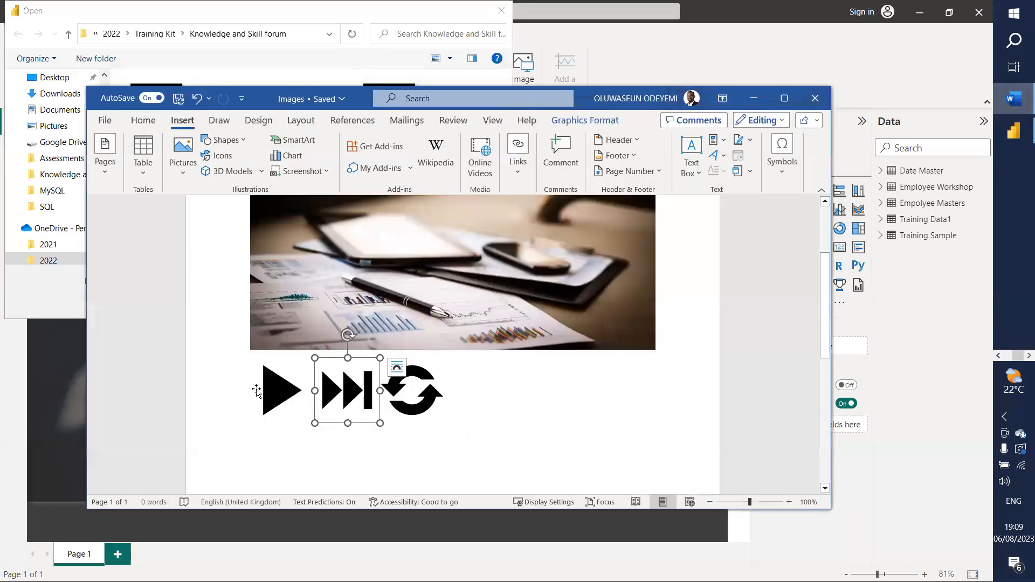
Step: Export Word's black play icon with Save as Picture as a PNG file named 'Play'
{"action": "left_click", "coordinate": [274, 393]}
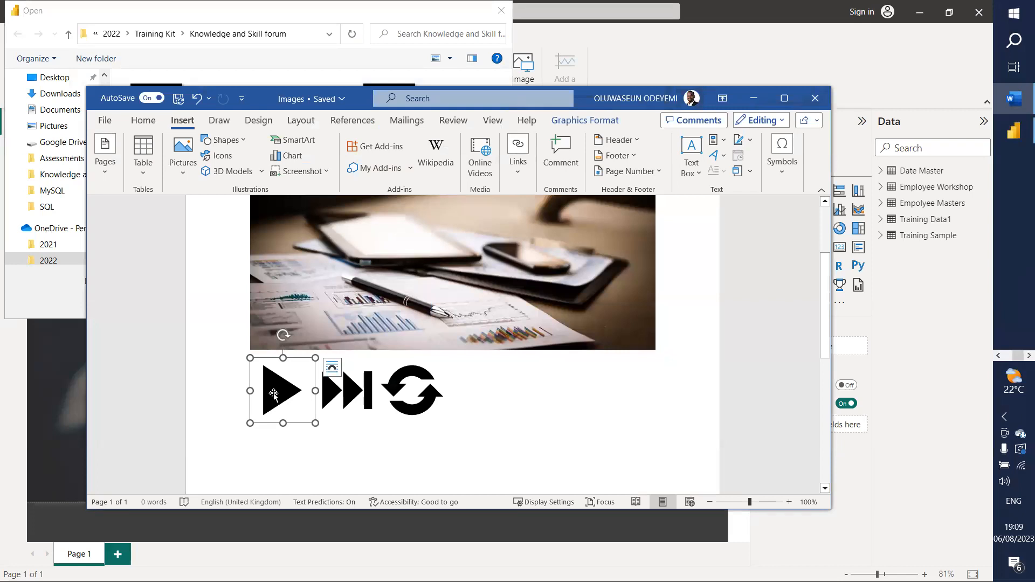
{"action": "right_click", "coordinate": [274, 393]}
{"action": "left_click", "coordinate": [318, 283]}
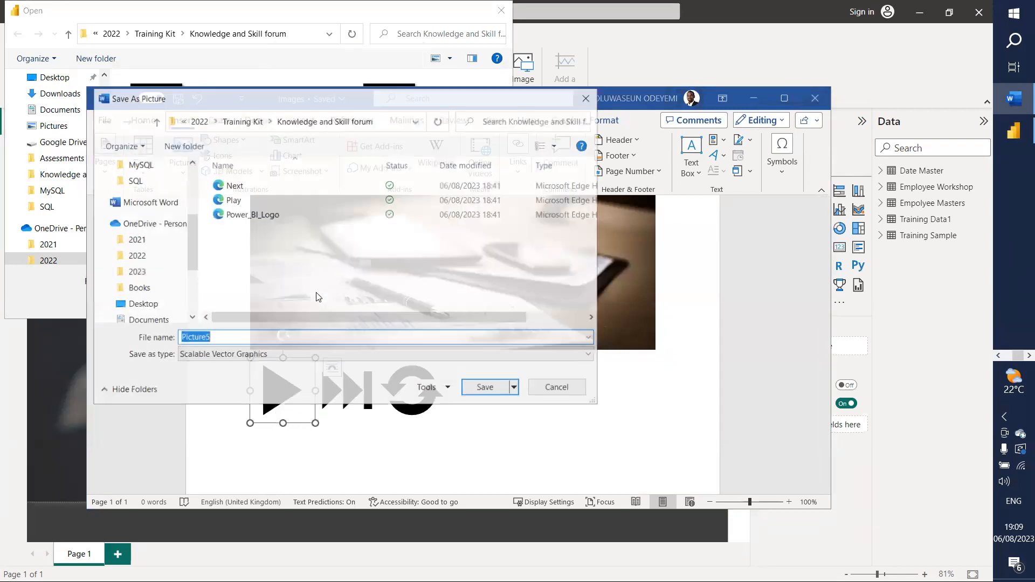
{"action": "left_click", "coordinate": [237, 356]}
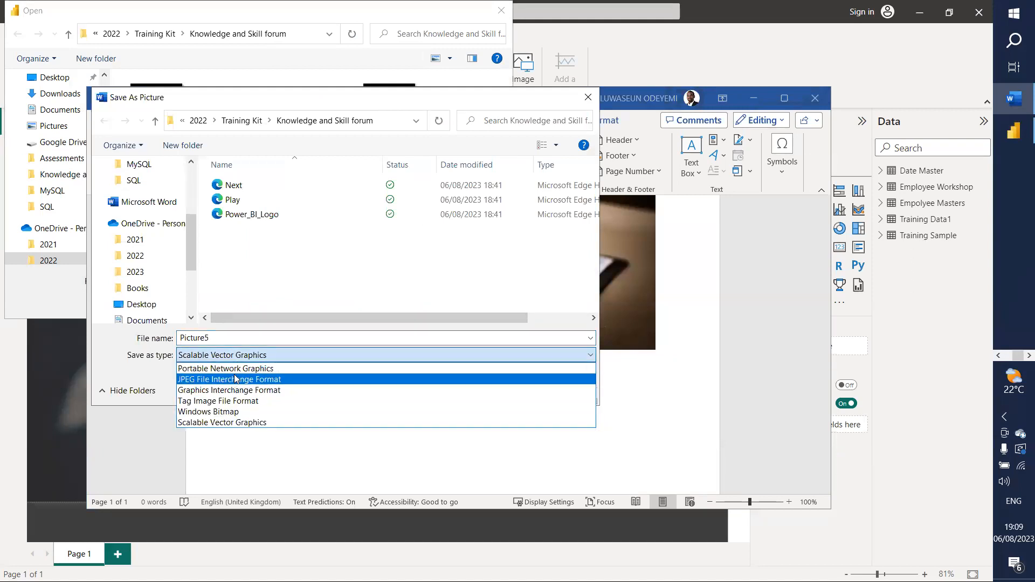
{"action": "left_click", "coordinate": [233, 369]}
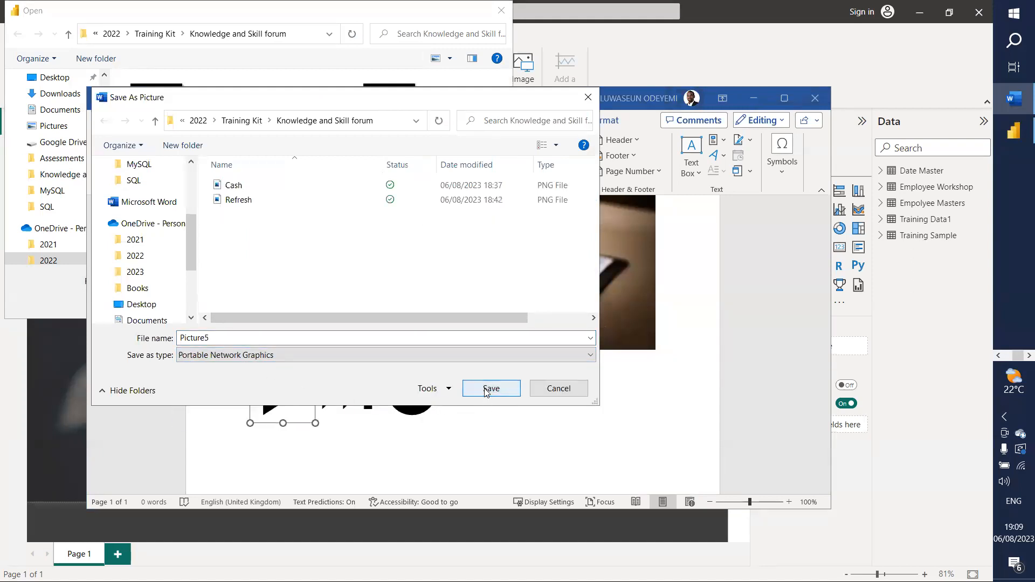
{"action": "left_click", "coordinate": [221, 338]}
{"action": "type", "text": "Play"}
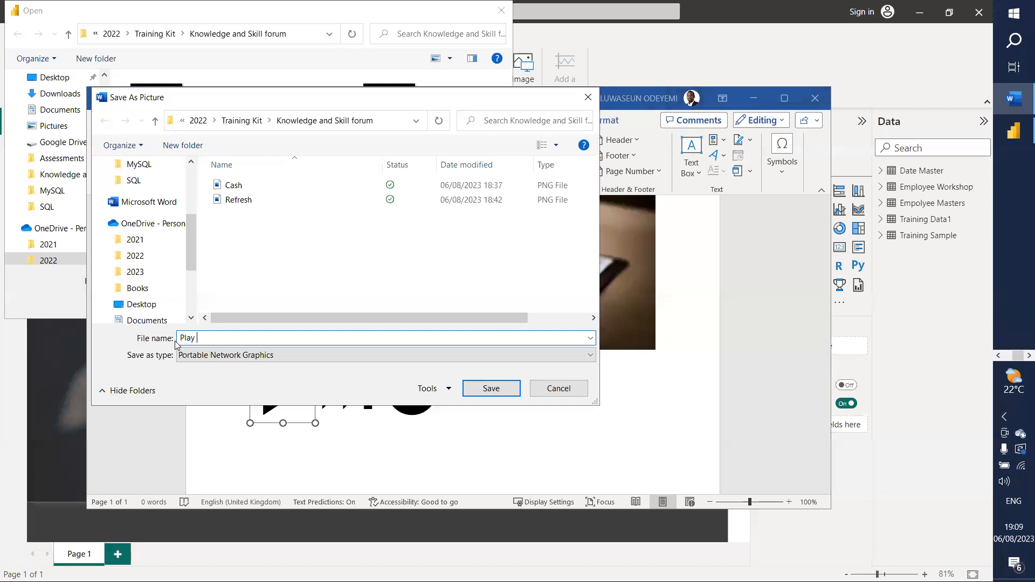
{"action": "key", "text": "Return"}
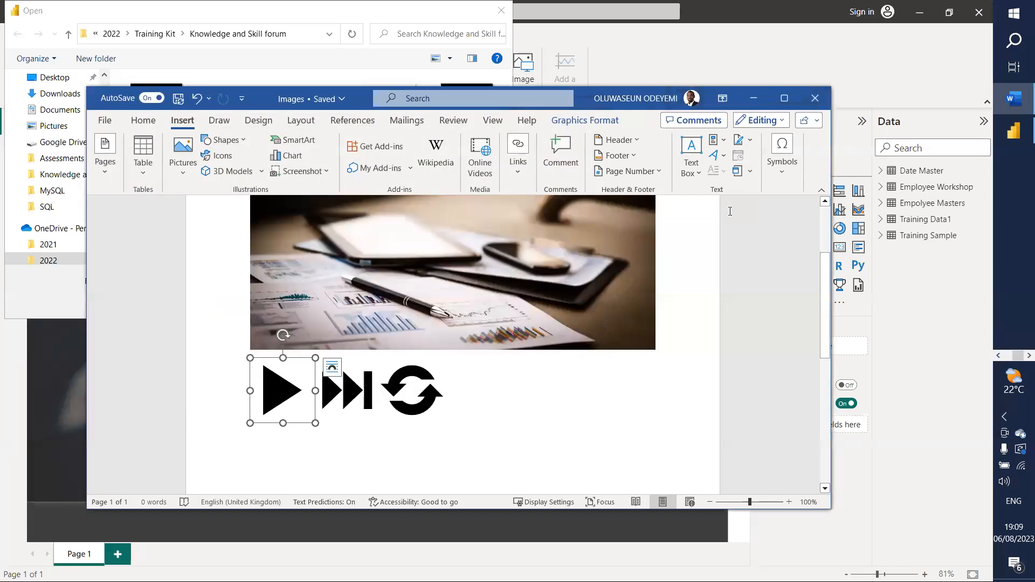
Step: Insert the Play image, shrink it and place it at the right end of the Click Here button
{"action": "left_click", "coordinate": [754, 98]}
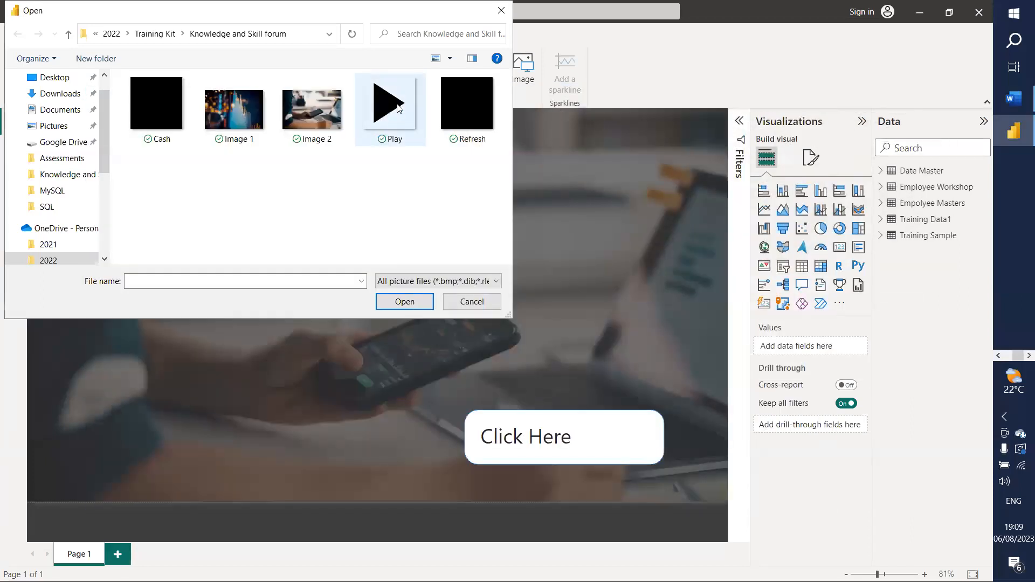
{"action": "left_click", "coordinate": [399, 108]}
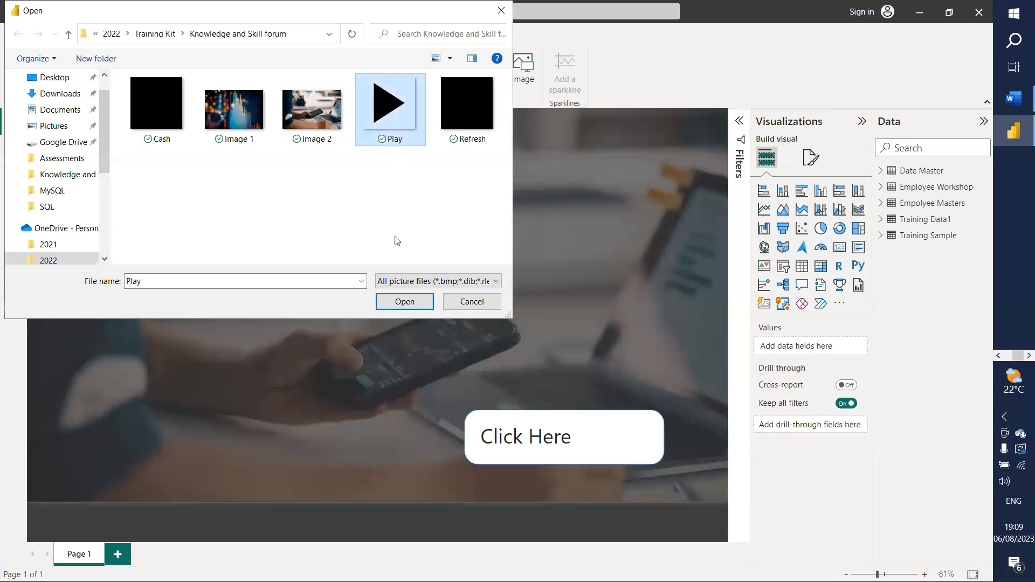
{"action": "left_click", "coordinate": [406, 303]}
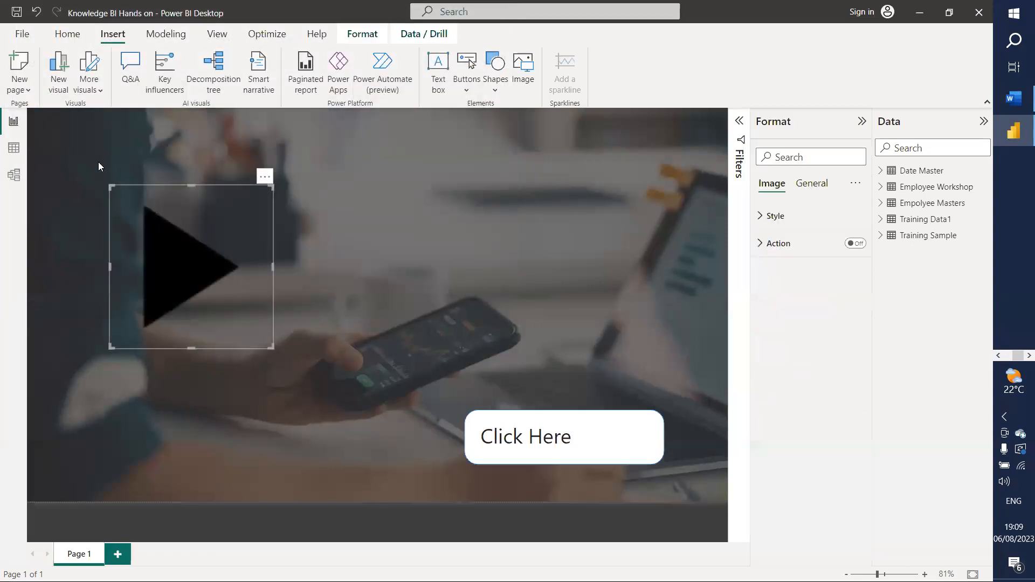
{"action": "left_click_drag", "start_coordinate": [111, 188], "coordinate": [221, 361]}
{"action": "left_click_drag", "start_coordinate": [234, 319], "coordinate": [623, 420]}
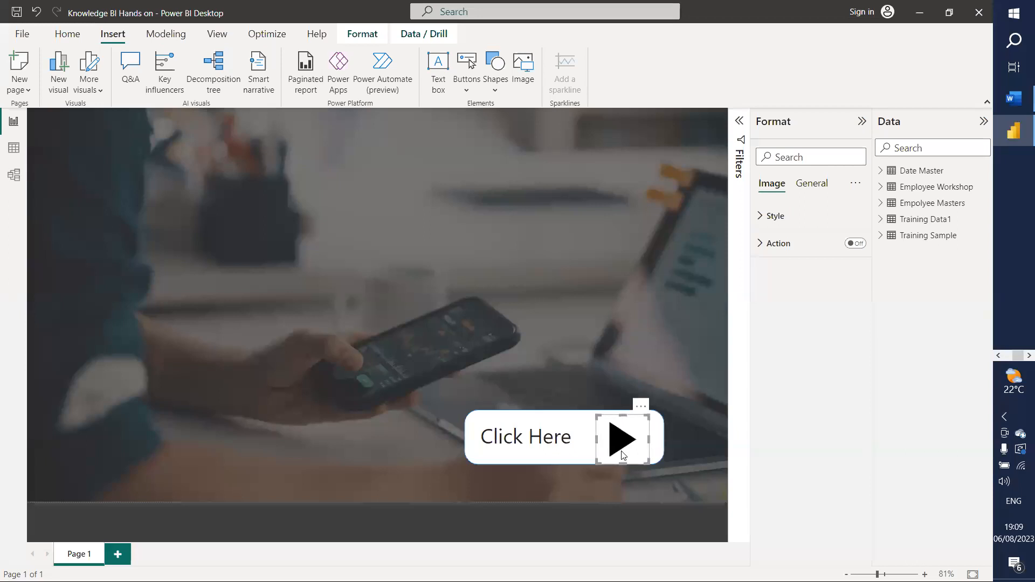
{"action": "left_click_drag", "start_coordinate": [621, 458], "coordinate": [622, 453]}
{"action": "left_click", "coordinate": [602, 331]}
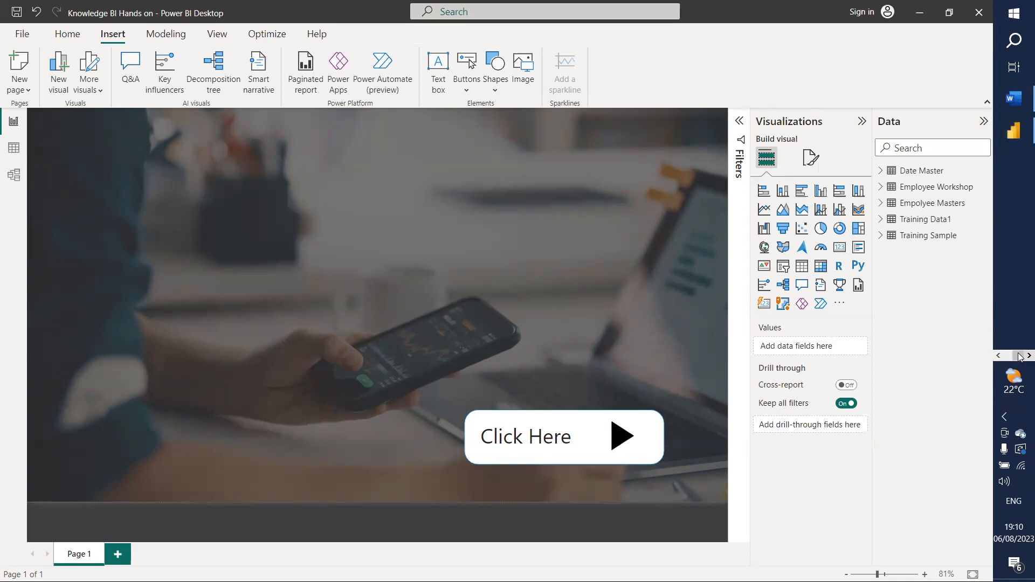
{"action": "left_click", "coordinate": [1020, 105]}
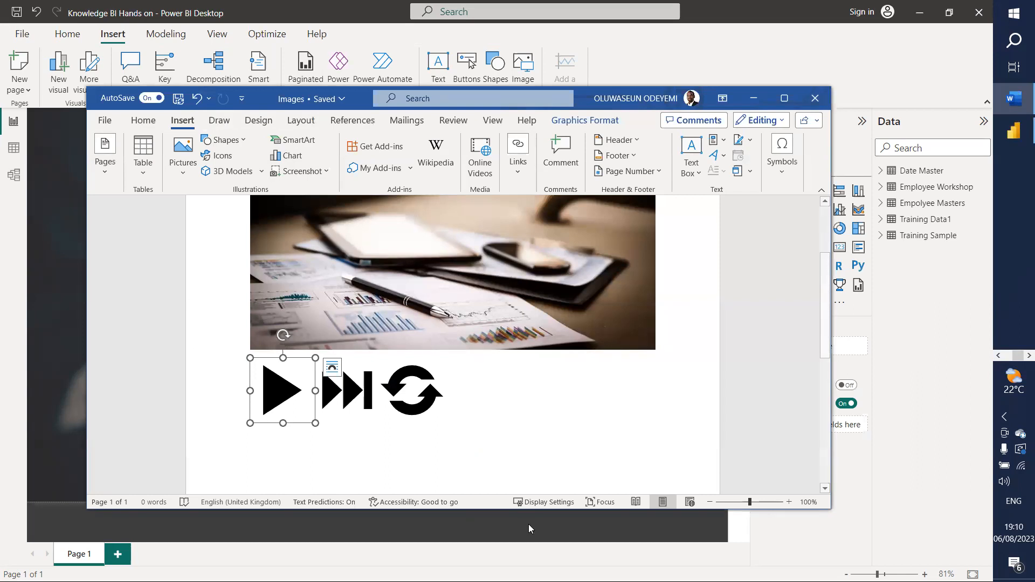
Step: Search Word's stock icon library for 'Pla' without inserting anything, then minimize Word
{"action": "left_click", "coordinate": [476, 412]}
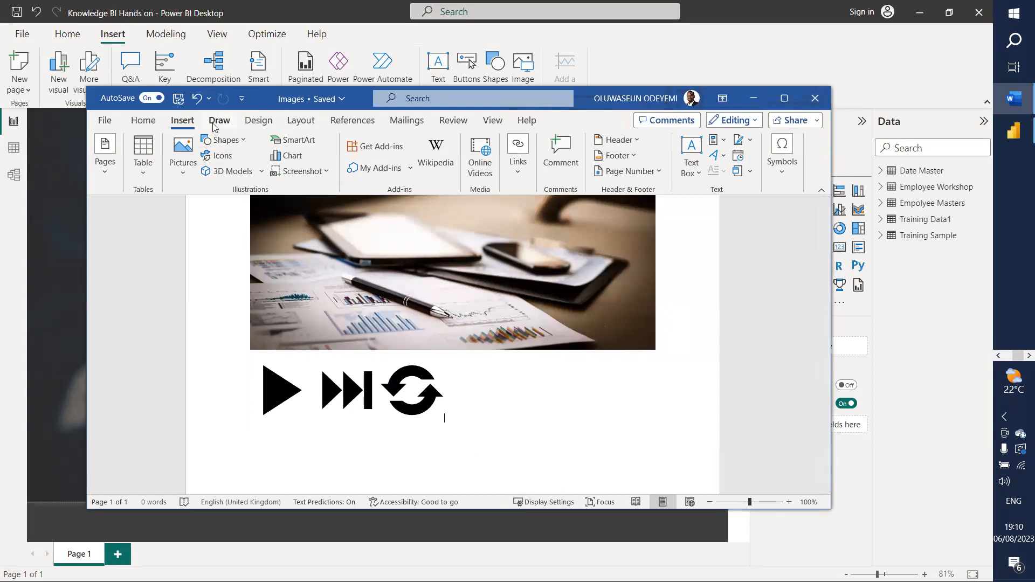
{"action": "left_click", "coordinate": [220, 156]}
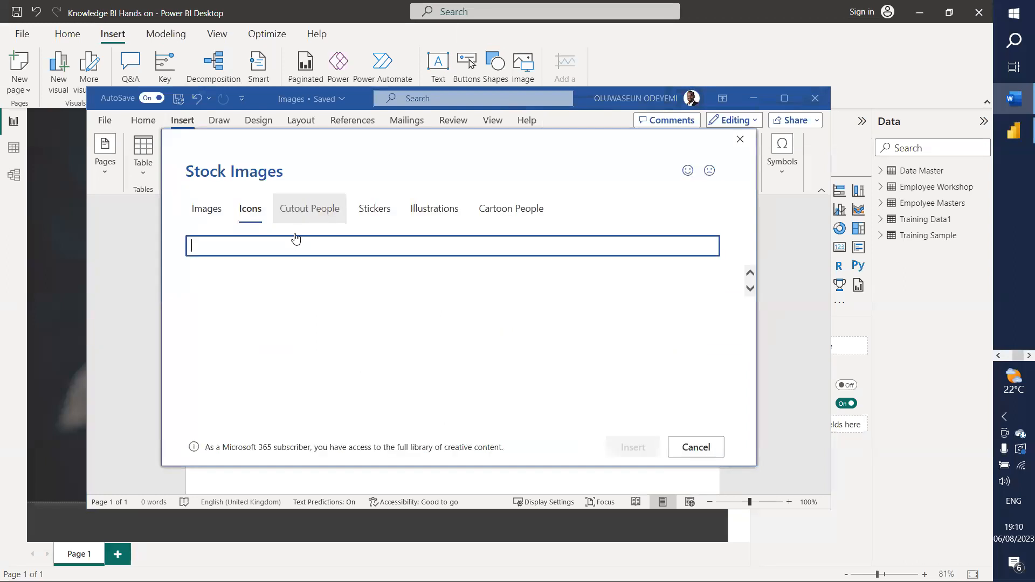
{"action": "type", "text": "Play"}
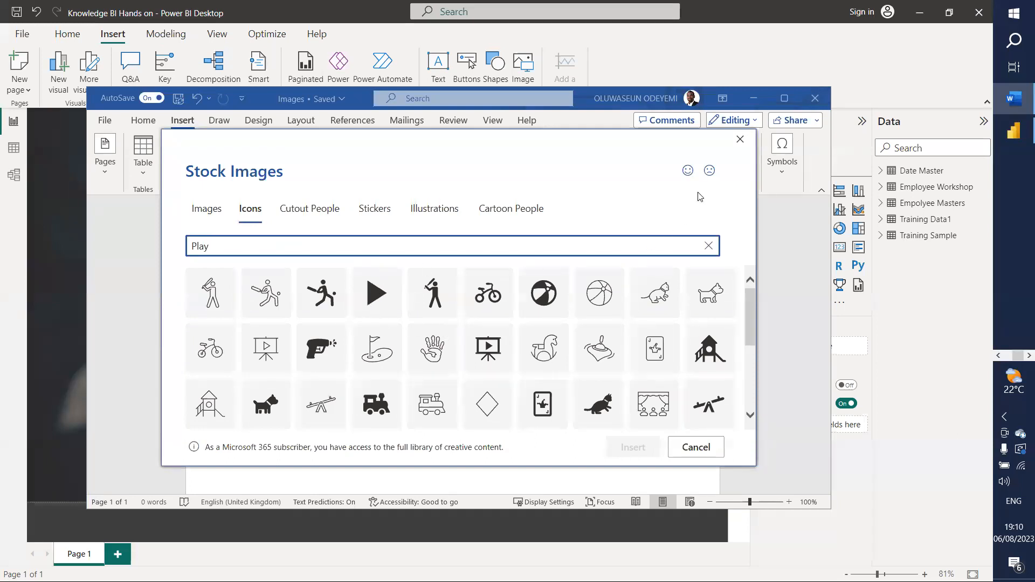
{"action": "left_click", "coordinate": [740, 140]}
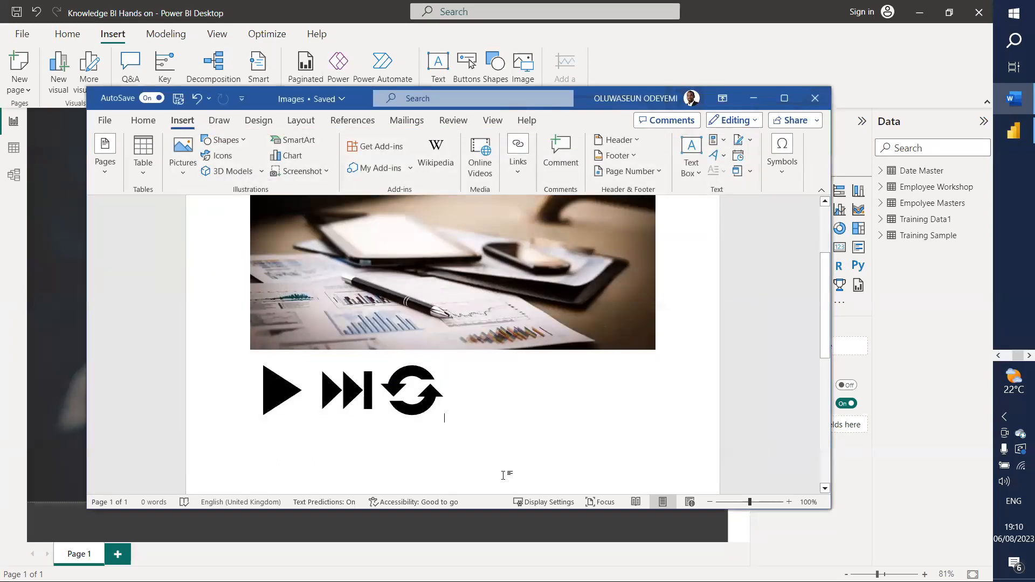
{"action": "left_click", "coordinate": [272, 390]}
{"action": "right_click", "coordinate": [278, 393]}
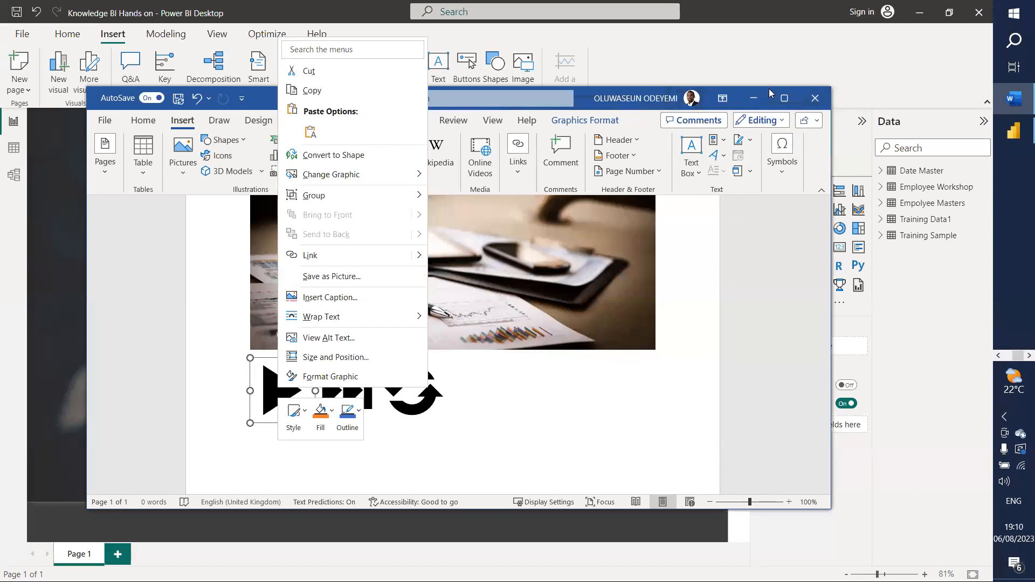
{"action": "left_click", "coordinate": [757, 98]}
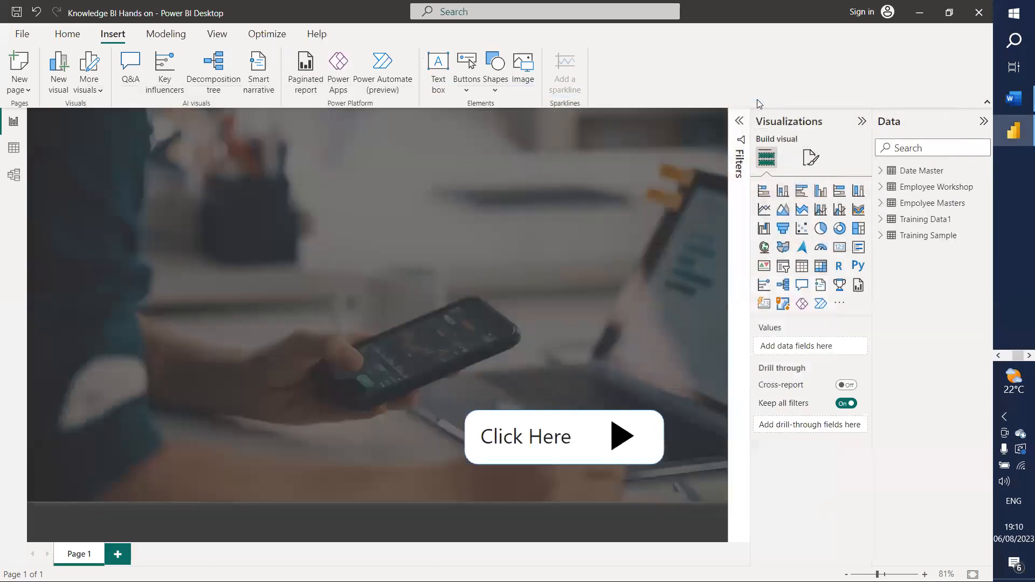
{"action": "double_click", "coordinate": [531, 435]}
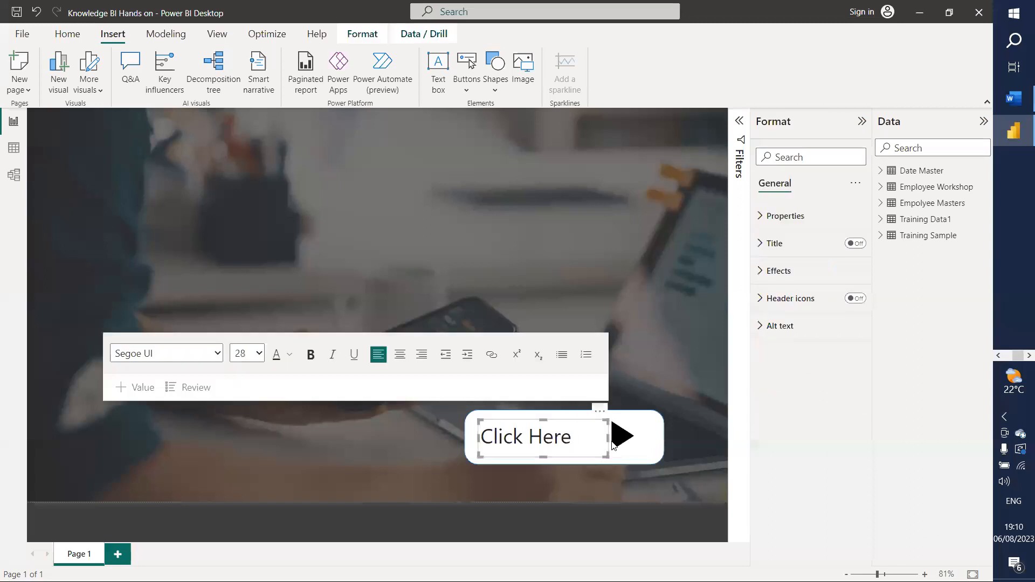
{"action": "left_click_drag", "start_coordinate": [606, 441], "coordinate": [595, 442]}
{"action": "left_click", "coordinate": [618, 432]}
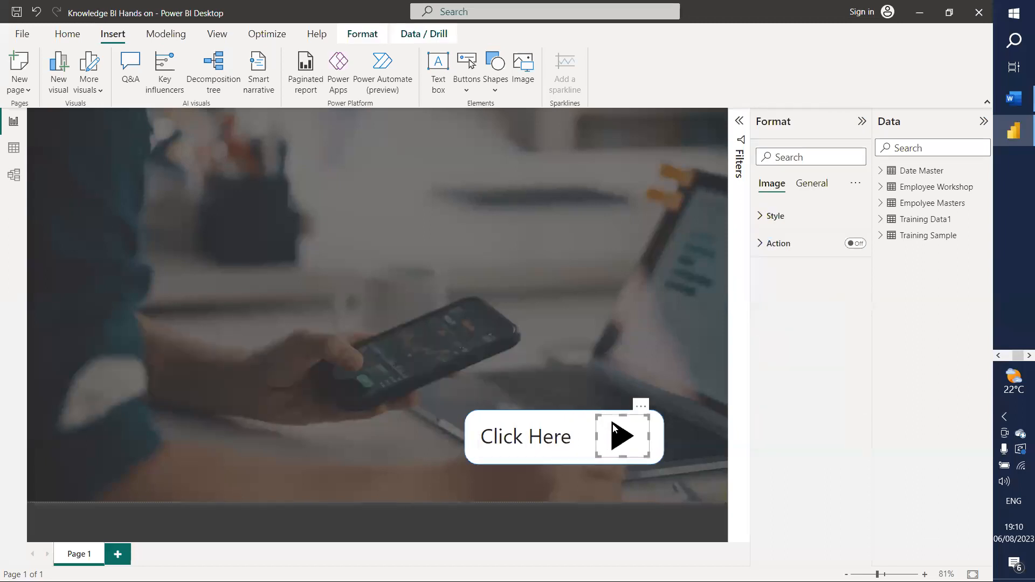
{"action": "left_click_drag", "start_coordinate": [625, 419], "coordinate": [624, 424]}
{"action": "left_click", "coordinate": [998, 357]}
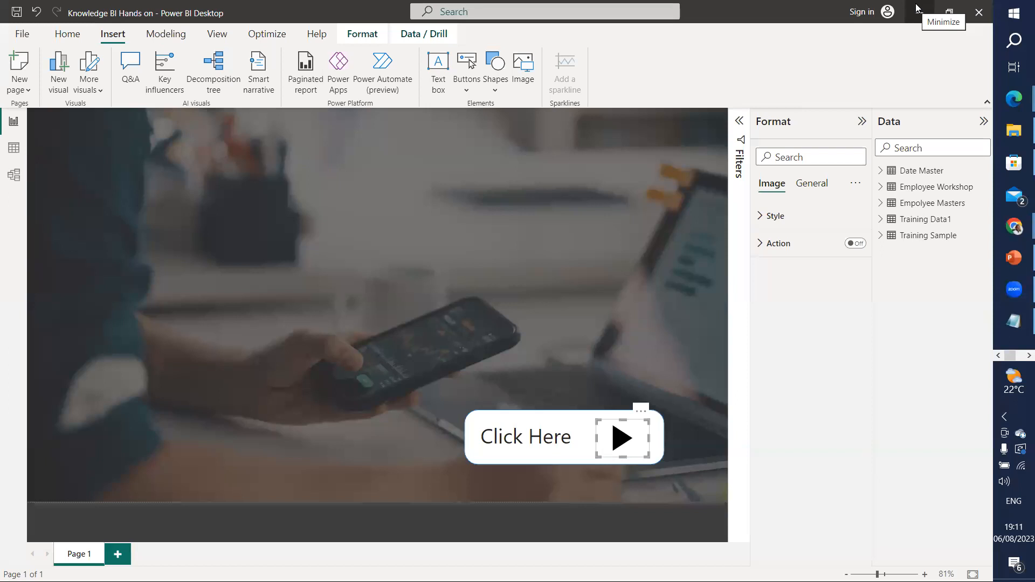
Step: Insert a Right arrow button and size and place it in the page's upper right
{"action": "left_click", "coordinate": [475, 90]}
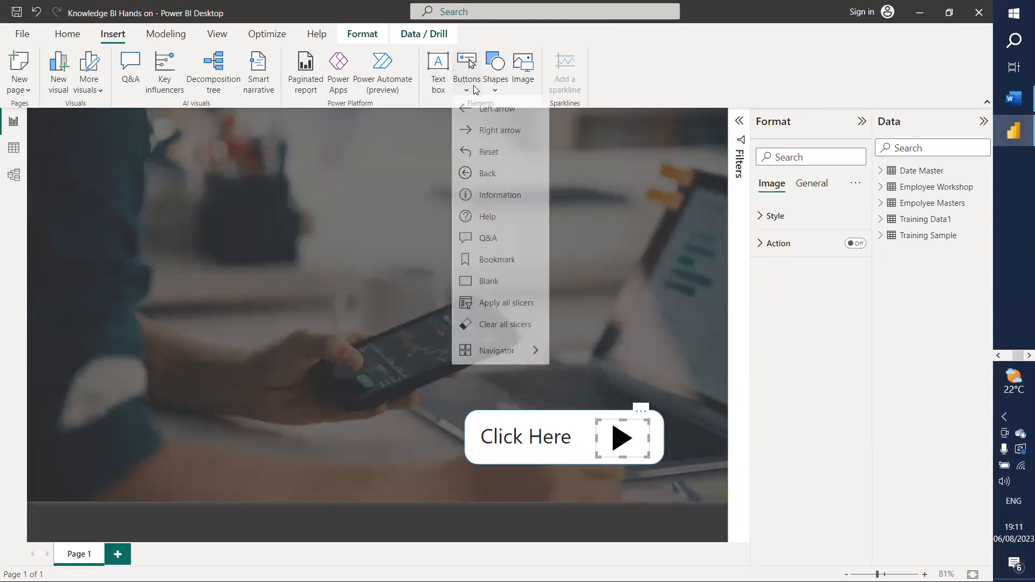
{"action": "left_click", "coordinate": [663, 303]}
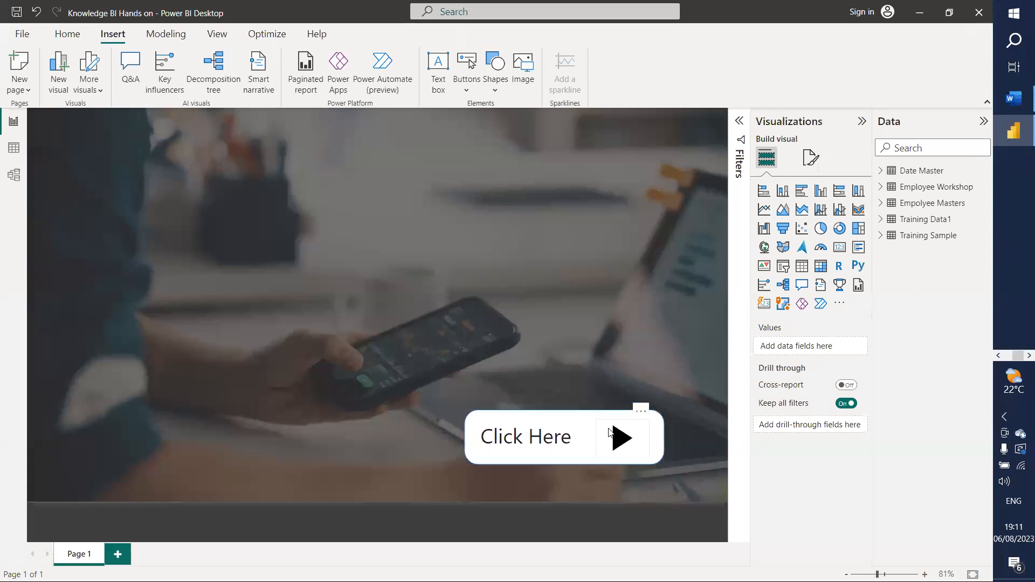
{"action": "left_click", "coordinate": [466, 90]}
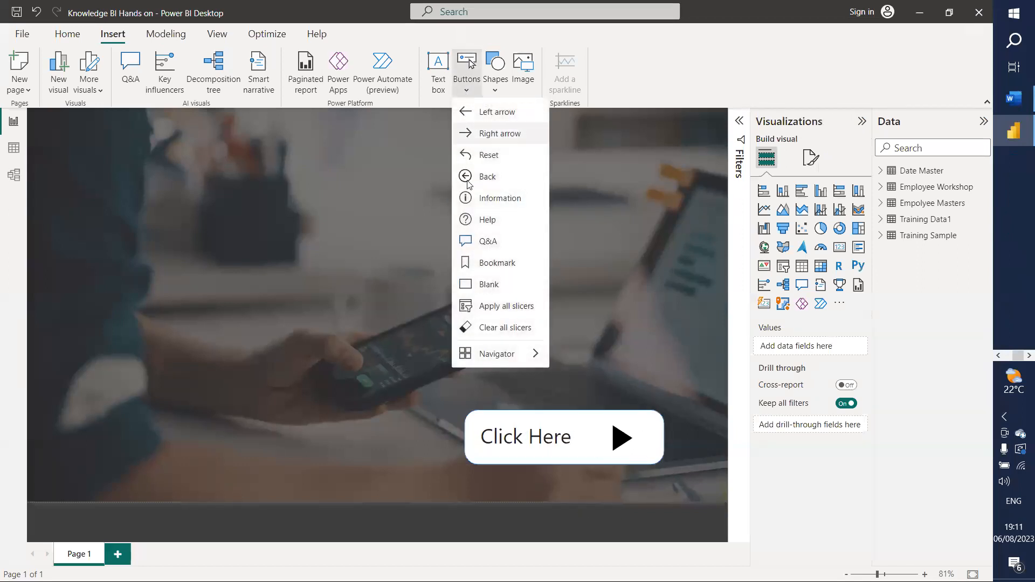
{"action": "left_click", "coordinate": [500, 134]}
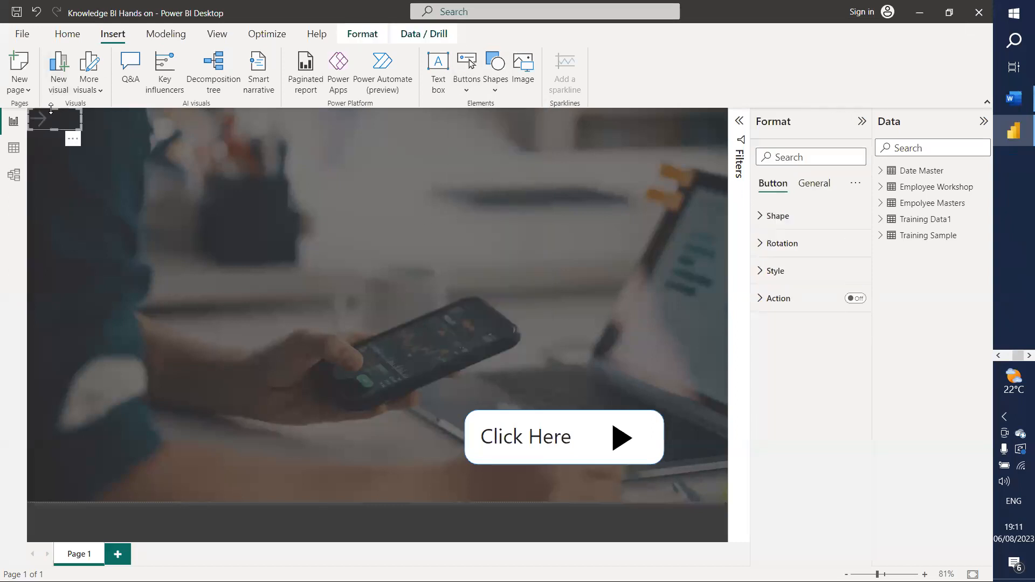
{"action": "left_click_drag", "start_coordinate": [76, 125], "coordinate": [243, 237]}
{"action": "left_click_drag", "start_coordinate": [153, 165], "coordinate": [583, 249]}
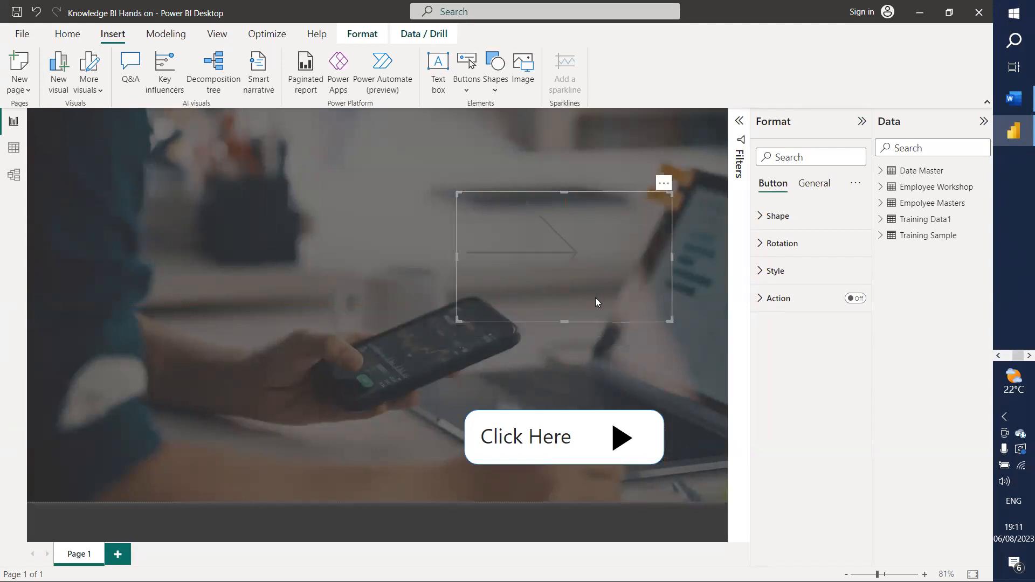
{"action": "left_click_drag", "start_coordinate": [560, 320], "coordinate": [558, 294]}
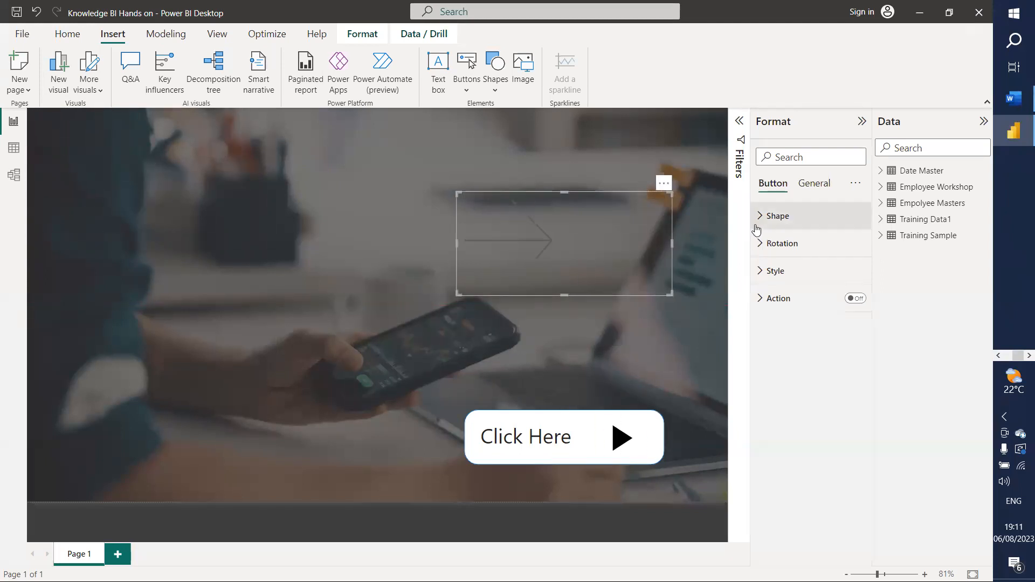
Step: Give the arrow button's shape 22 px rounded corners
{"action": "left_click", "coordinate": [762, 219]}
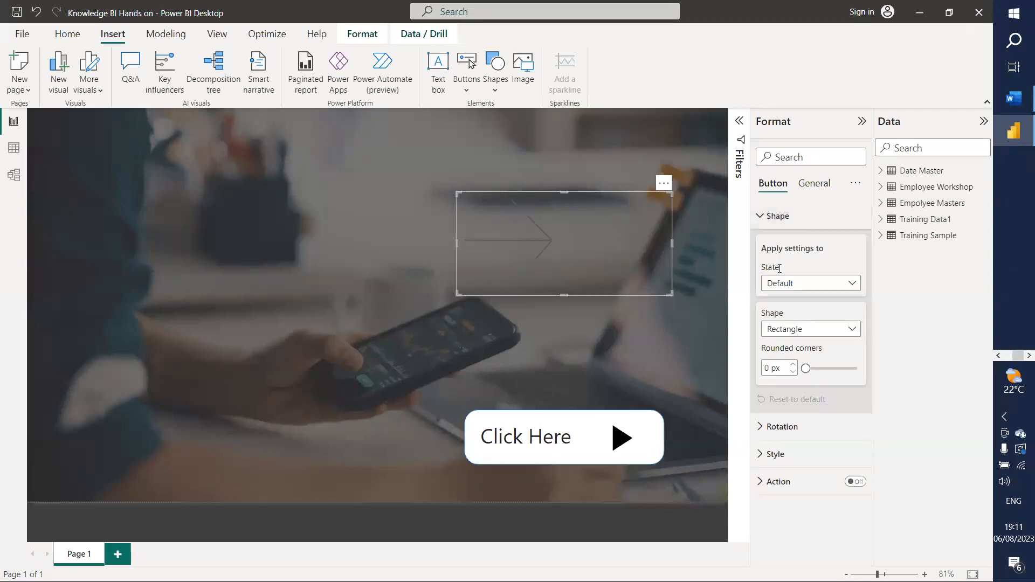
{"action": "left_click_drag", "start_coordinate": [806, 368], "coordinate": [826, 372]}
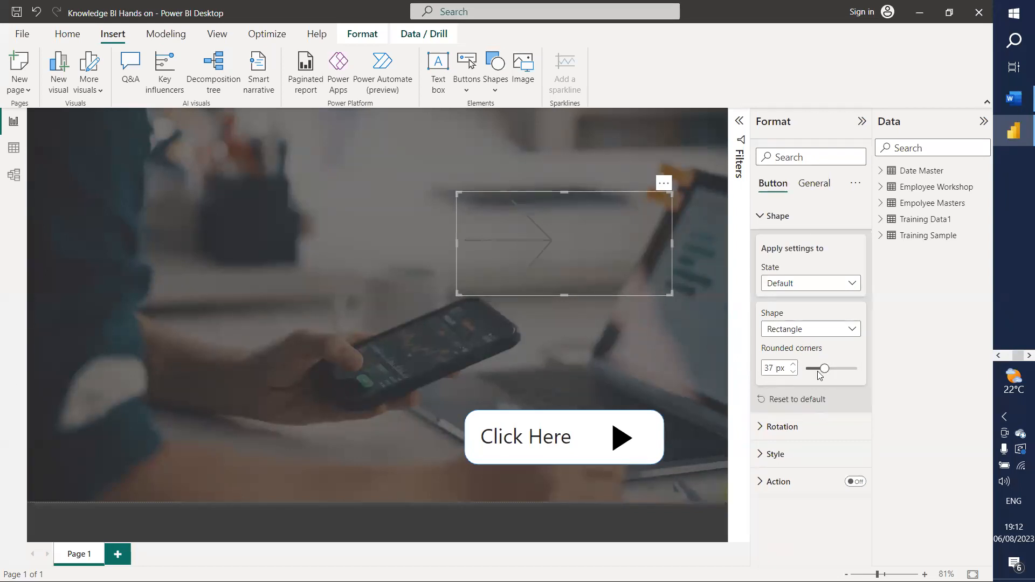
{"action": "left_click_drag", "start_coordinate": [824, 369], "coordinate": [817, 369]}
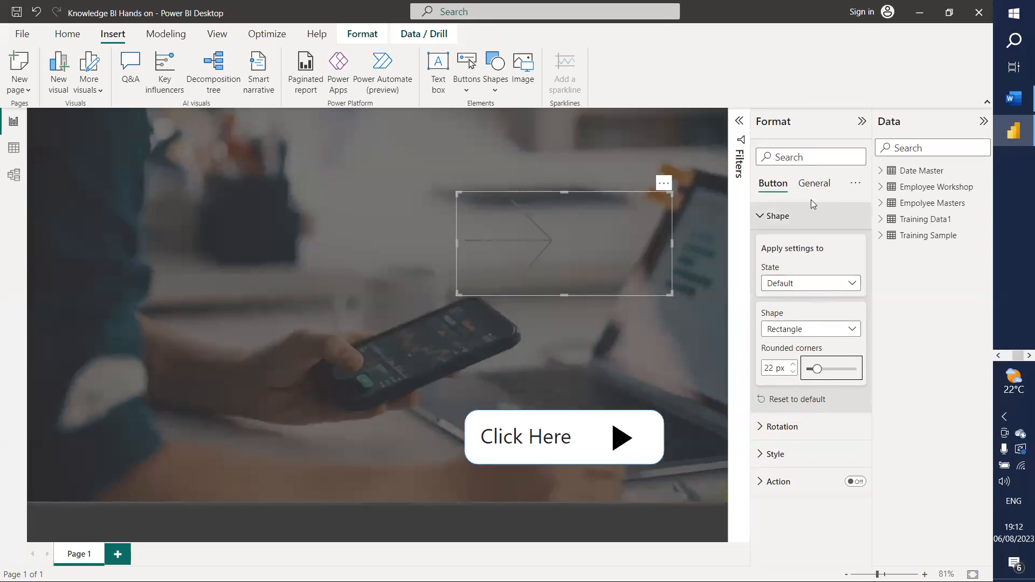
{"action": "left_click", "coordinate": [776, 454]}
{"action": "scroll", "coordinate": [800, 440], "scroll_direction": "down", "scroll_amount": 4}
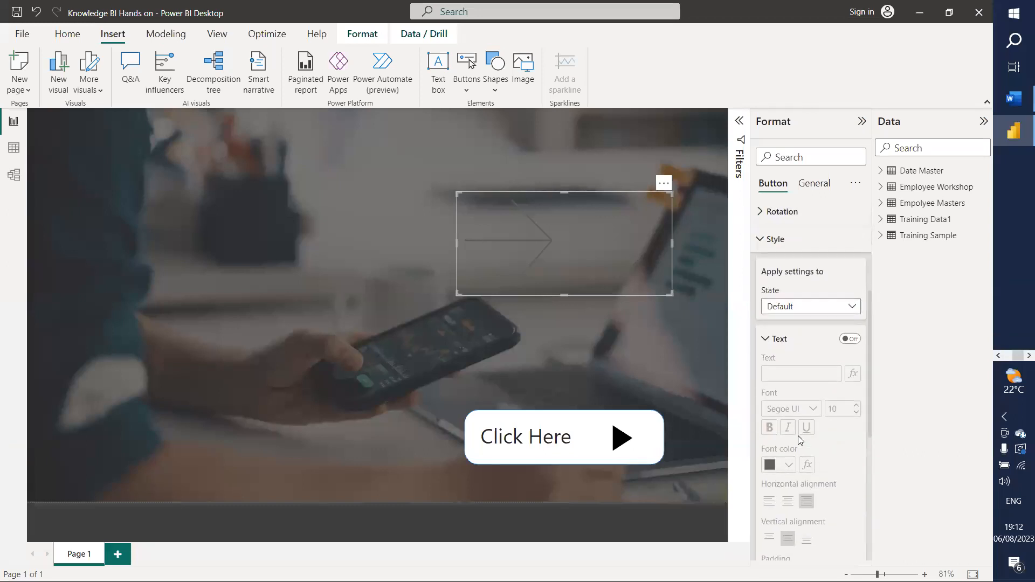
Step: Turn on the arrow button's Click Here text label, left-aligned and initially white
{"action": "scroll", "coordinate": [800, 440], "scroll_direction": "down", "scroll_amount": 2}
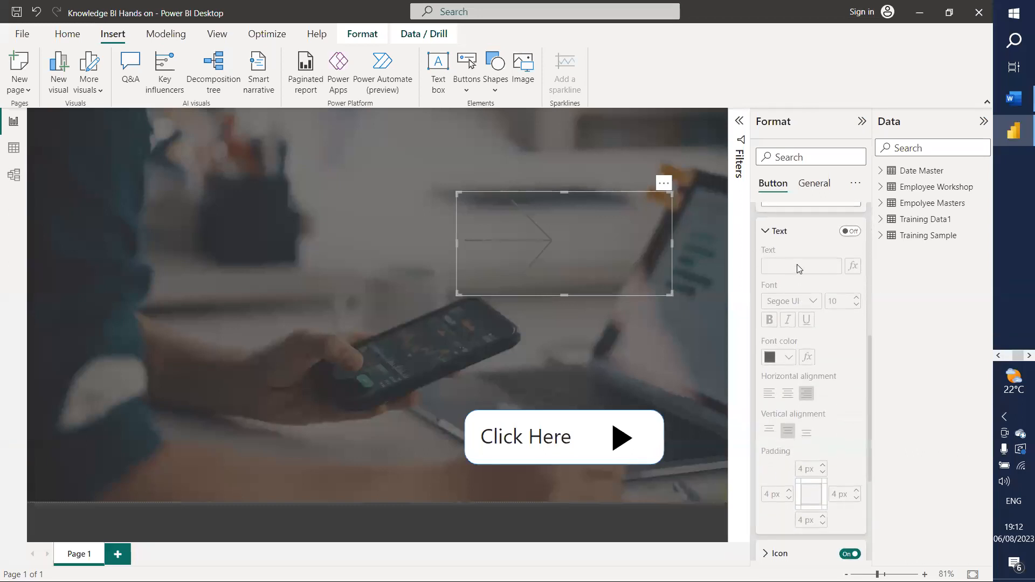
{"action": "left_click", "coordinate": [851, 231]}
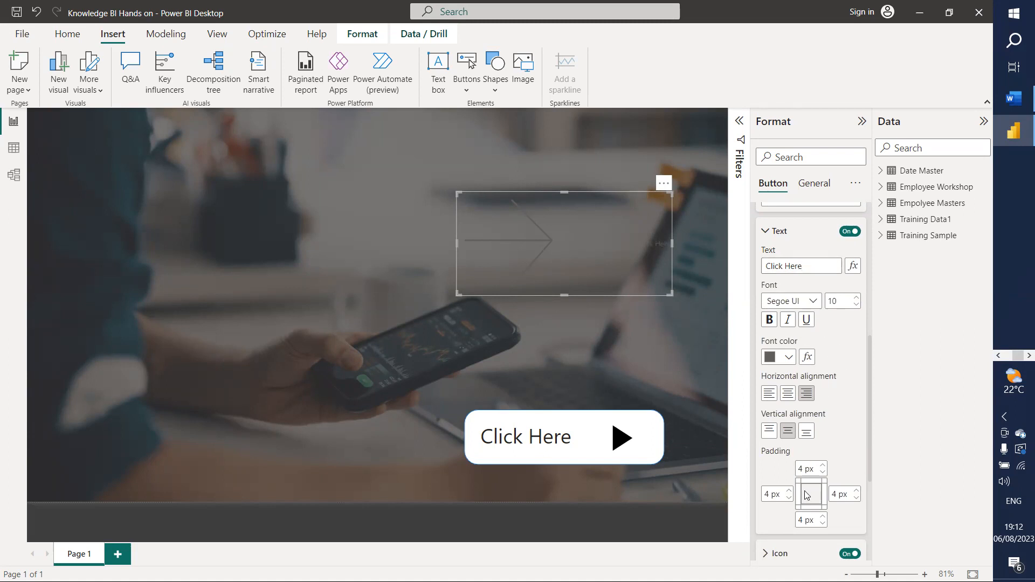
{"action": "left_click", "coordinate": [768, 393]}
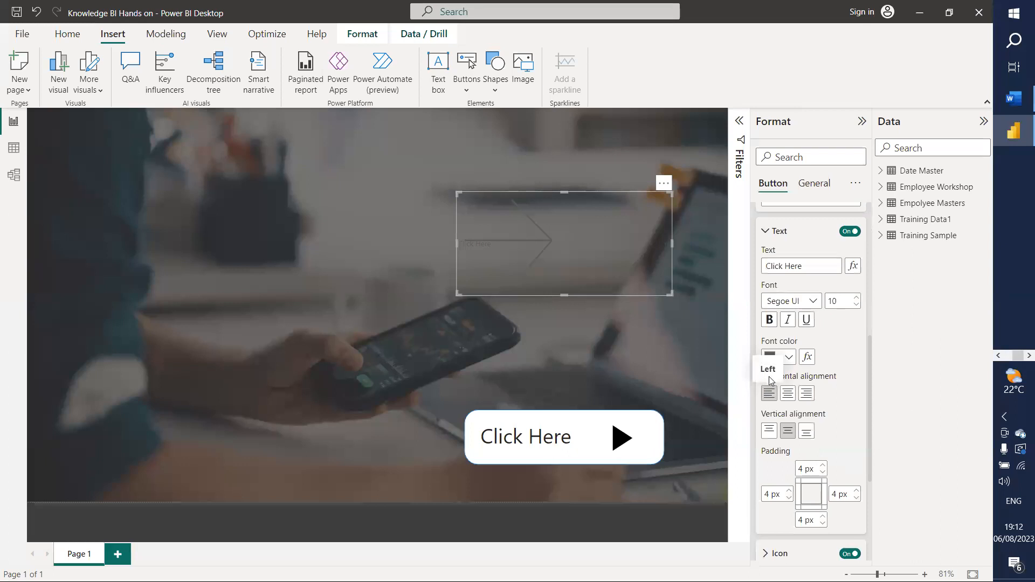
{"action": "left_click", "coordinate": [790, 357]}
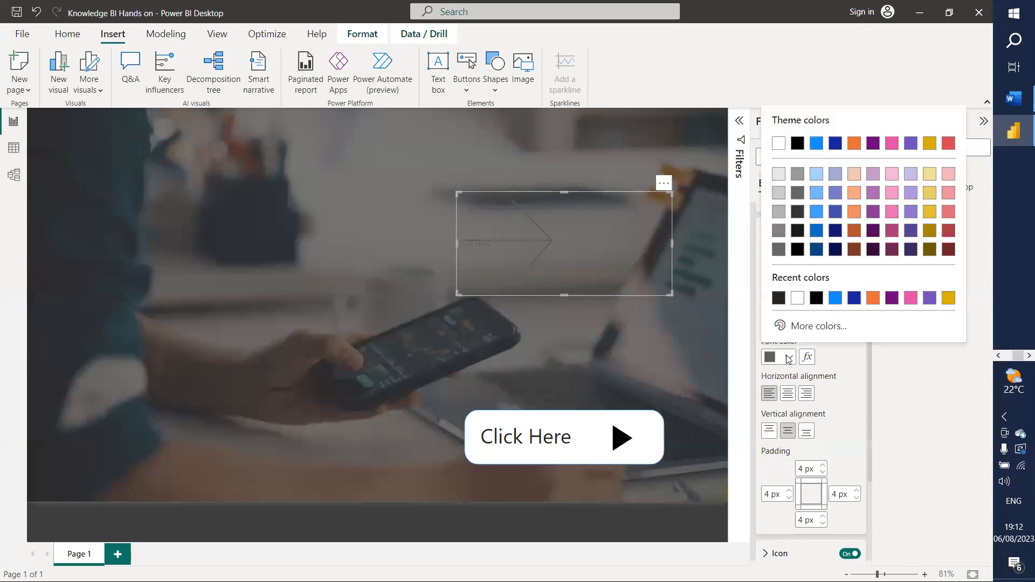
{"action": "left_click", "coordinate": [792, 298]}
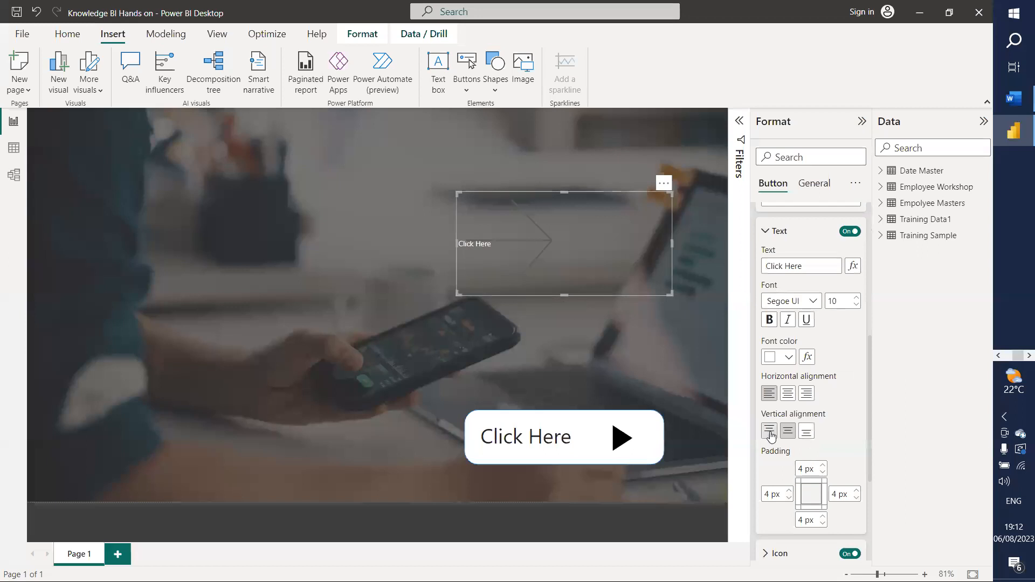
Step: Raise the label's font size to 35 and make it dark and bold
{"action": "left_click", "coordinate": [857, 298]}
{"action": "left_click", "coordinate": [857, 298]}
{"action": "left_click", "coordinate": [857, 297]}
{"action": "triple_click", "coordinate": [857, 298]}
{"action": "triple_click", "coordinate": [857, 298]}
{"action": "triple_click", "coordinate": [857, 298]}
{"action": "double_click", "coordinate": [858, 298]}
{"action": "double_click", "coordinate": [857, 298]}
{"action": "double_click", "coordinate": [857, 298]}
{"action": "double_click", "coordinate": [857, 298]}
{"action": "triple_click", "coordinate": [858, 298]}
{"action": "double_click", "coordinate": [857, 298]}
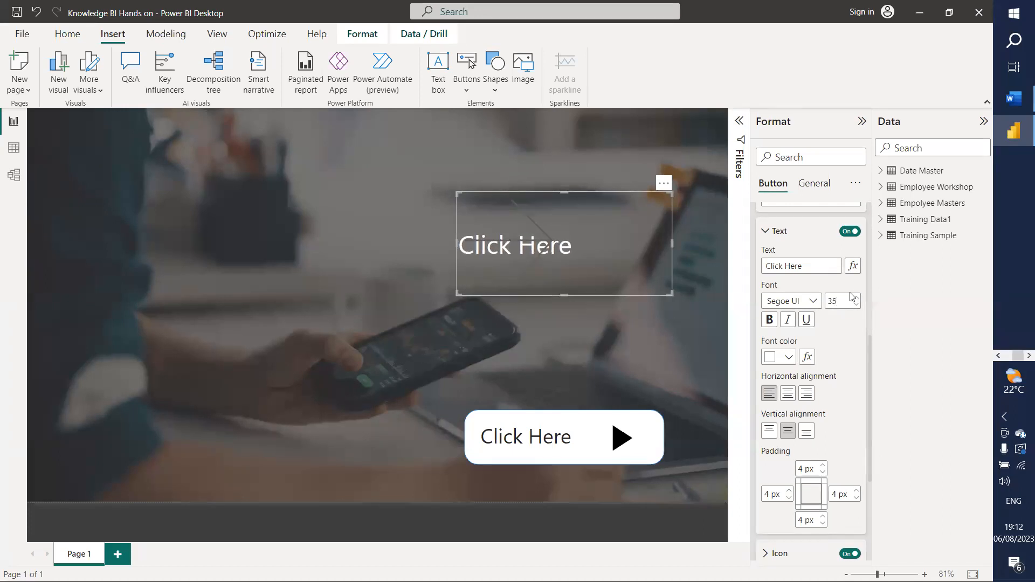
{"action": "left_click", "coordinate": [790, 358]}
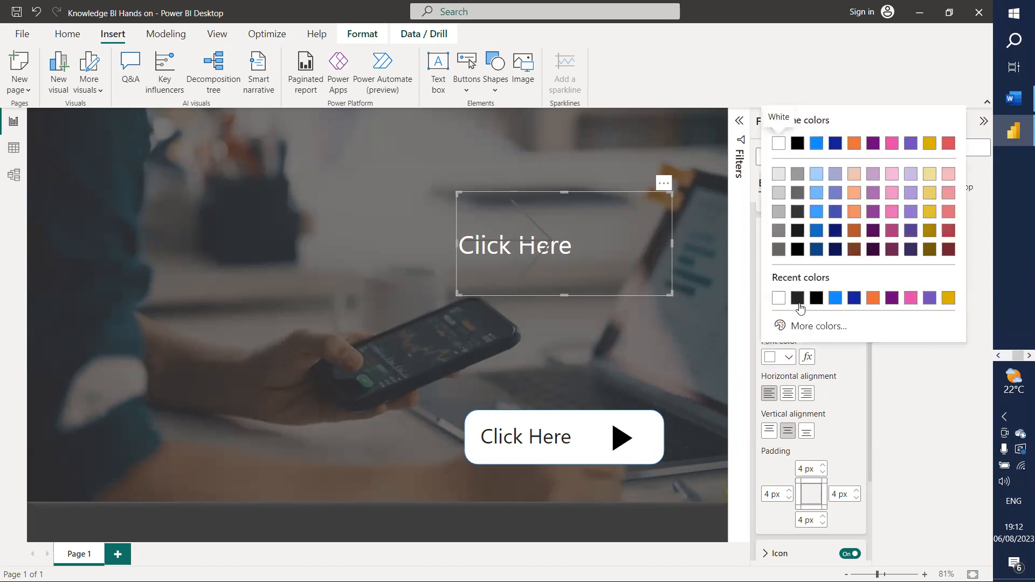
{"action": "left_click", "coordinate": [799, 302]}
{"action": "left_click", "coordinate": [769, 319]}
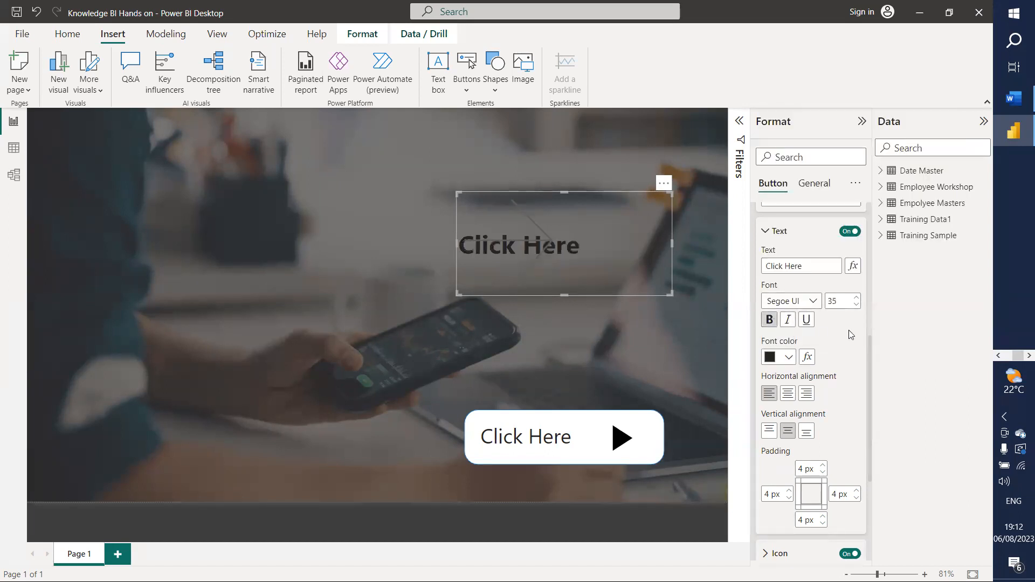
{"action": "scroll", "coordinate": [836, 400], "scroll_direction": "down", "scroll_amount": 2}
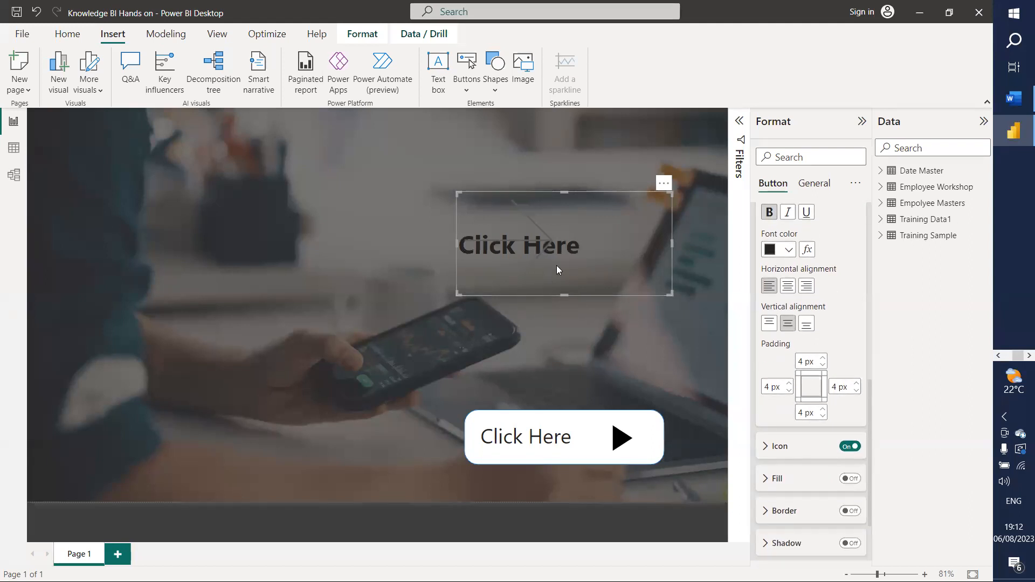
Step: Thicken the arrow icon's line weight and make the icon black
{"action": "scroll", "coordinate": [833, 340], "scroll_direction": "down", "scroll_amount": 2}
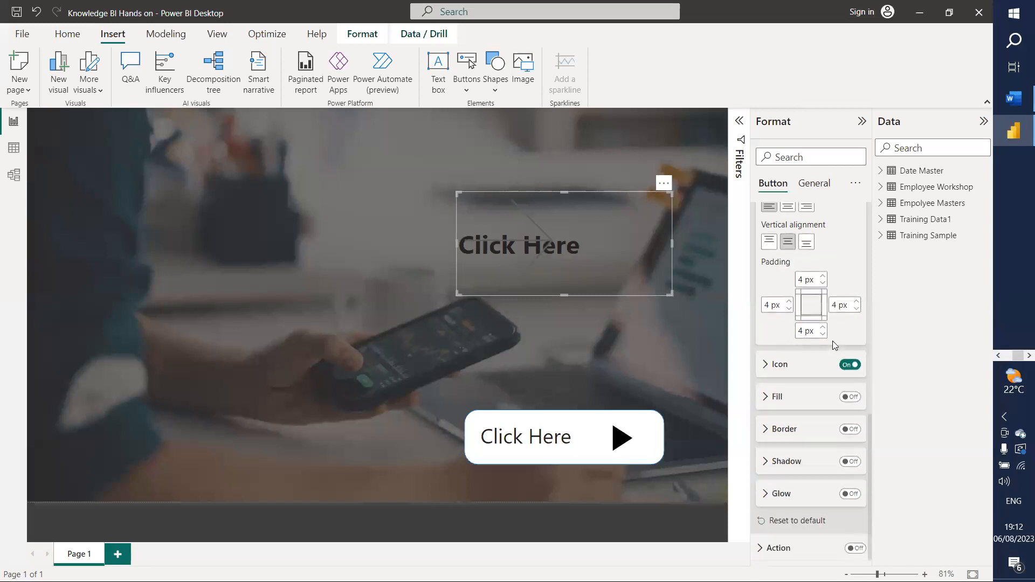
{"action": "left_click", "coordinate": [766, 363]}
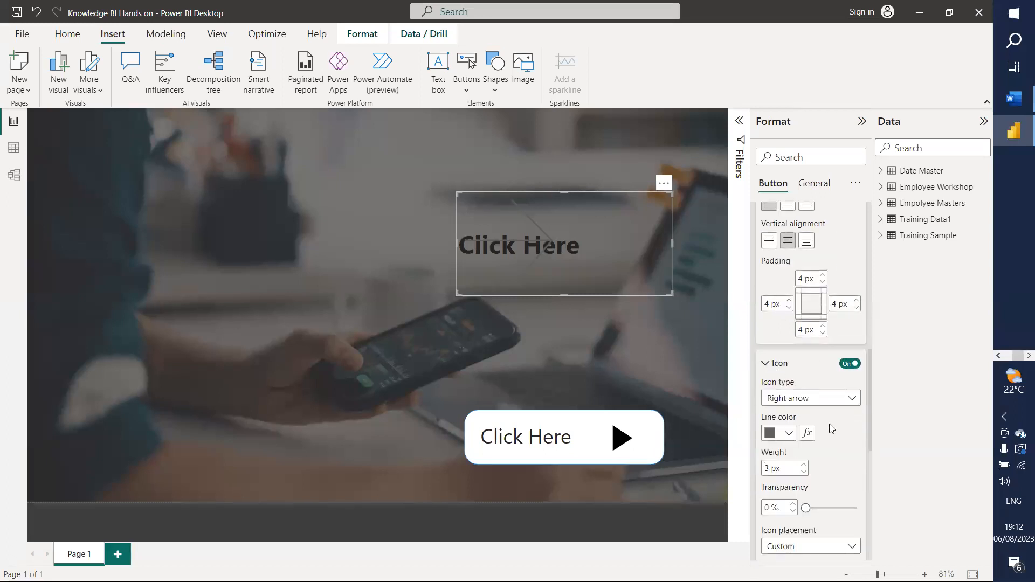
{"action": "left_click", "coordinate": [806, 465]}
{"action": "left_click", "coordinate": [806, 465]}
{"action": "left_click", "coordinate": [805, 465]}
{"action": "left_click", "coordinate": [805, 465]}
{"action": "left_click", "coordinate": [804, 465]}
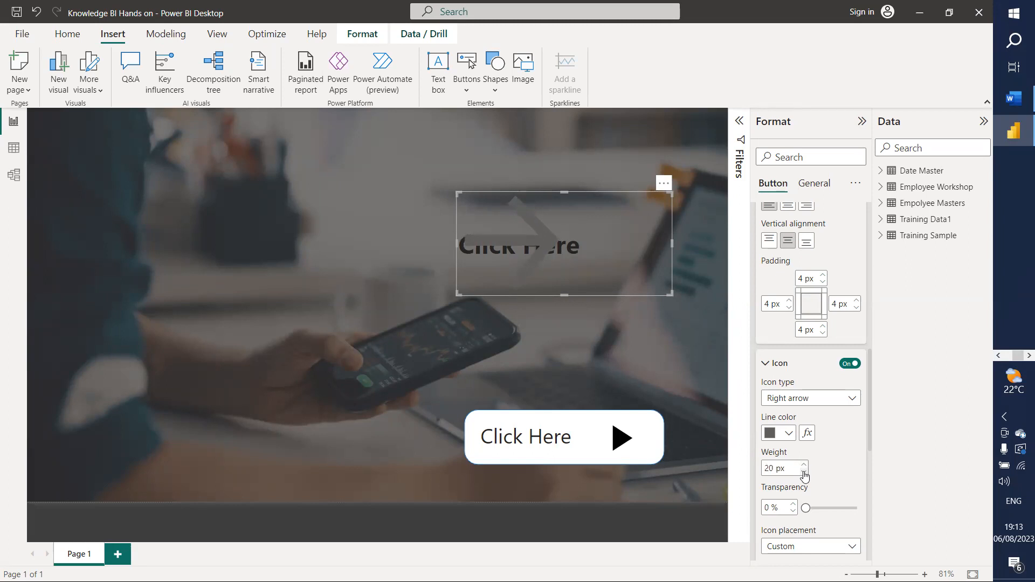
{"action": "left_click", "coordinate": [789, 438]}
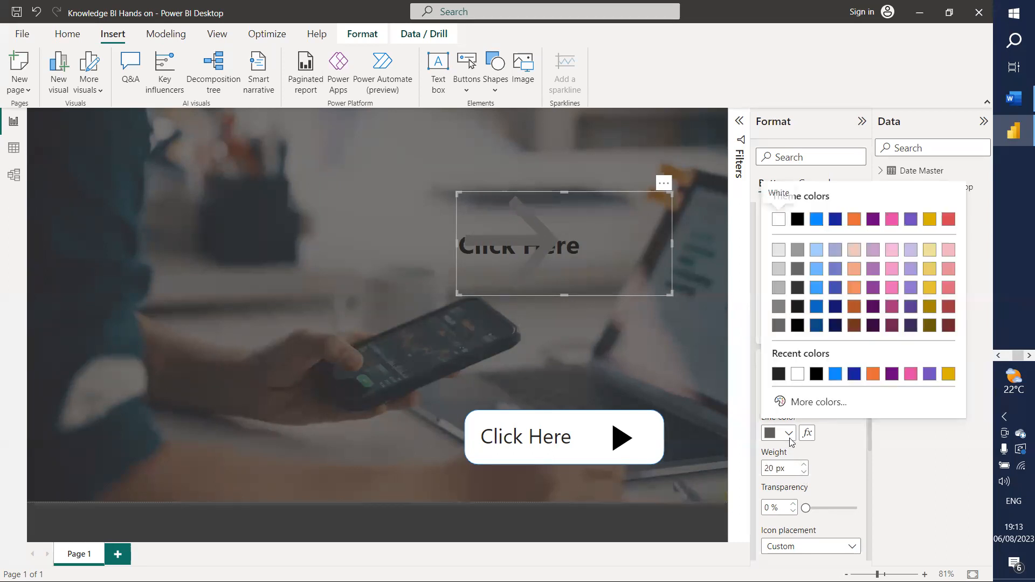
{"action": "left_click", "coordinate": [780, 374]}
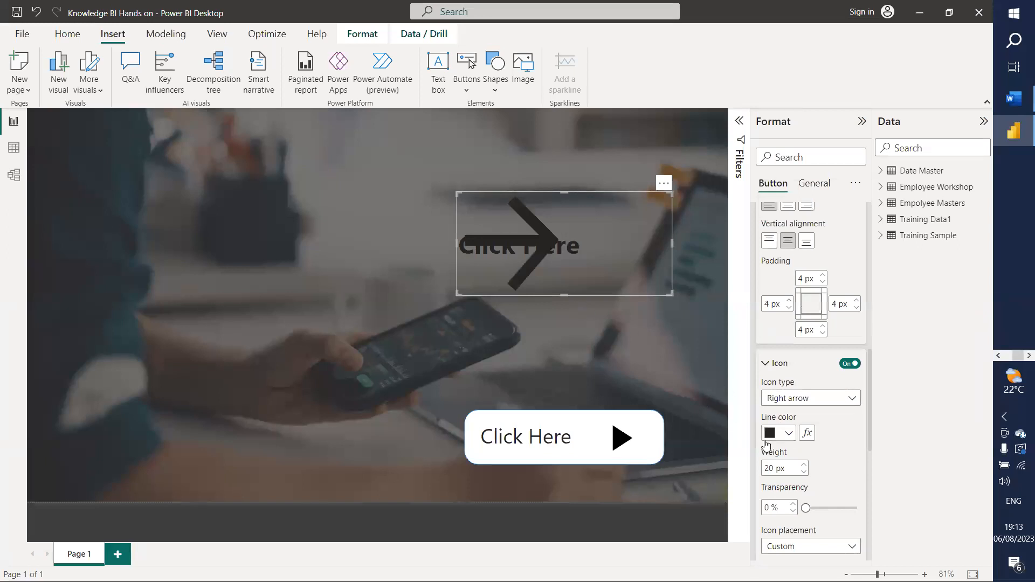
Step: Move the arrow icon to the button's right edge with a 17 px line weight
{"action": "scroll", "coordinate": [833, 472], "scroll_direction": "down", "scroll_amount": 4}
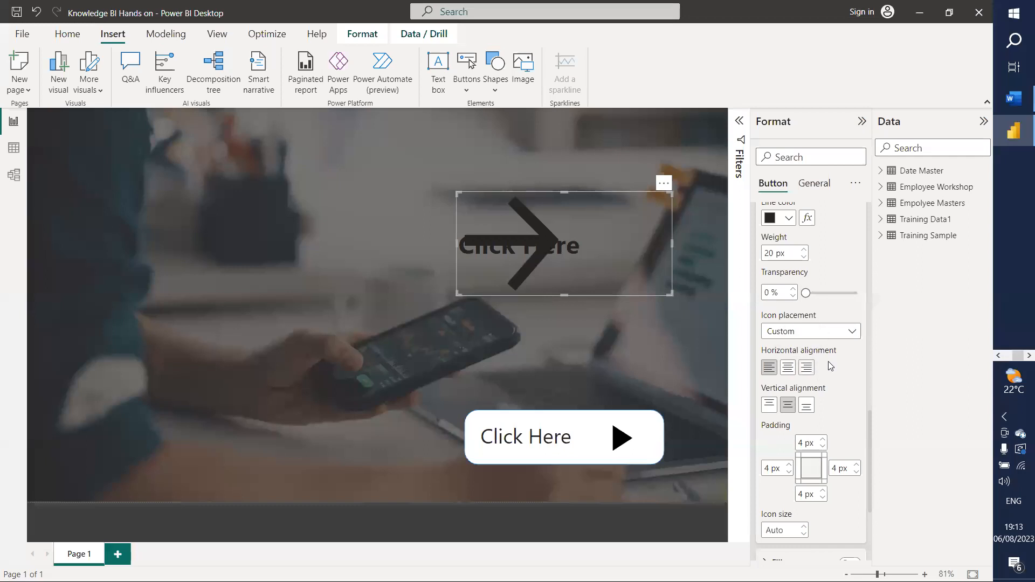
{"action": "left_click", "coordinate": [807, 377]}
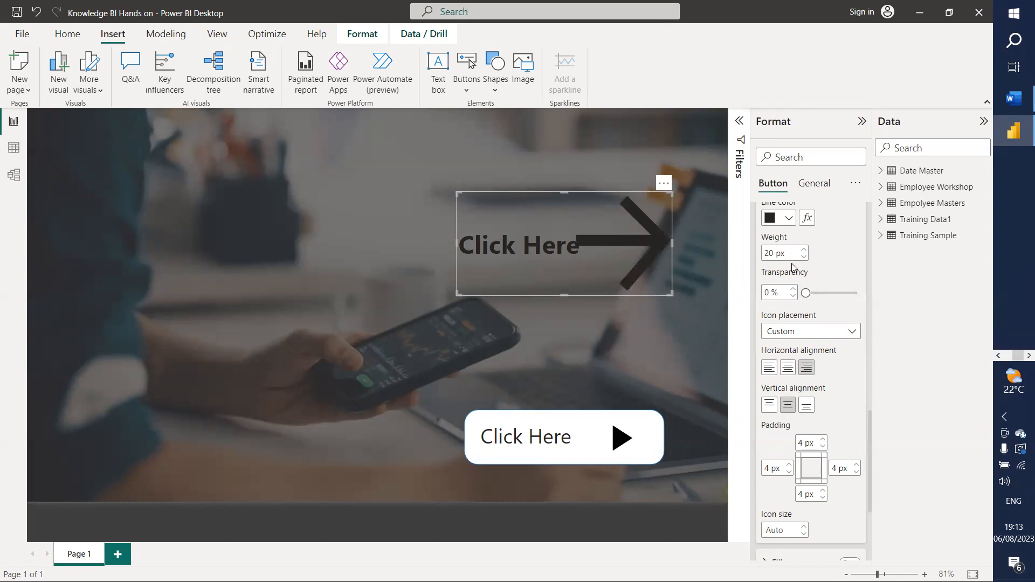
{"action": "scroll", "coordinate": [810, 308], "scroll_direction": "down", "scroll_amount": 3}
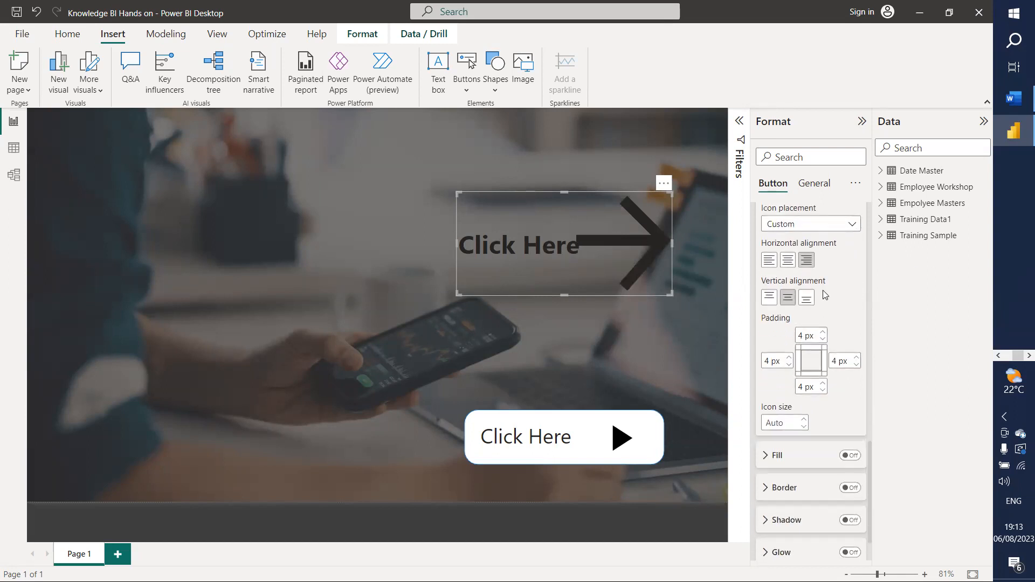
{"action": "scroll", "coordinate": [823, 290], "scroll_direction": "up", "scroll_amount": 5}
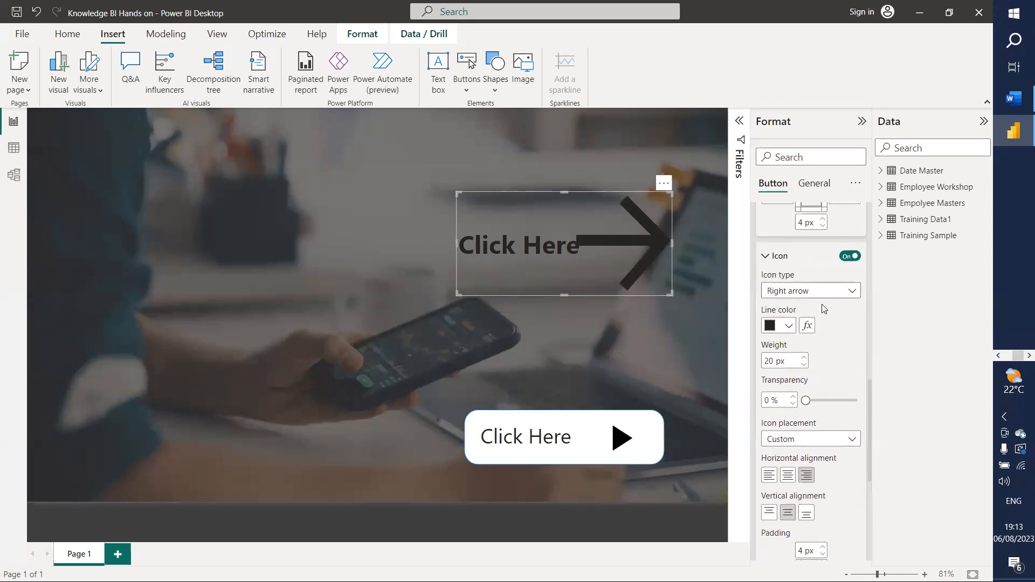
{"action": "left_click", "coordinate": [805, 365]}
{"action": "left_click", "coordinate": [805, 365]}
{"action": "left_click", "coordinate": [804, 365]}
{"action": "left_click", "coordinate": [804, 365]}
{"action": "left_click", "coordinate": [804, 365]}
{"action": "left_click", "coordinate": [805, 358]}
{"action": "left_click", "coordinate": [805, 357]}
{"action": "scroll", "coordinate": [823, 359], "scroll_direction": "down", "scroll_amount": 3}
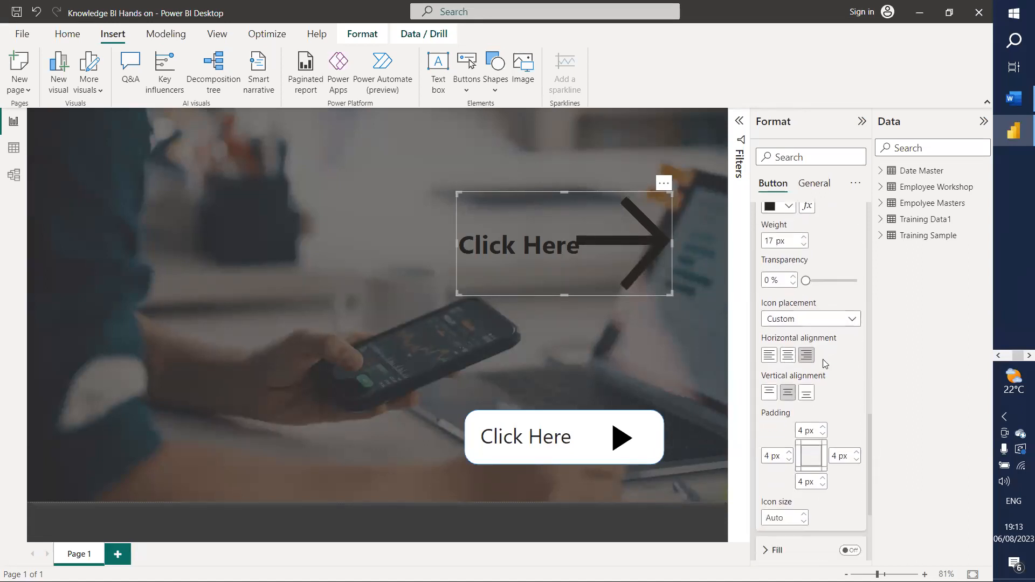
{"action": "scroll", "coordinate": [821, 365], "scroll_direction": "up", "scroll_amount": 5}
{"action": "scroll", "coordinate": [821, 365], "scroll_direction": "up", "scroll_amount": 5}
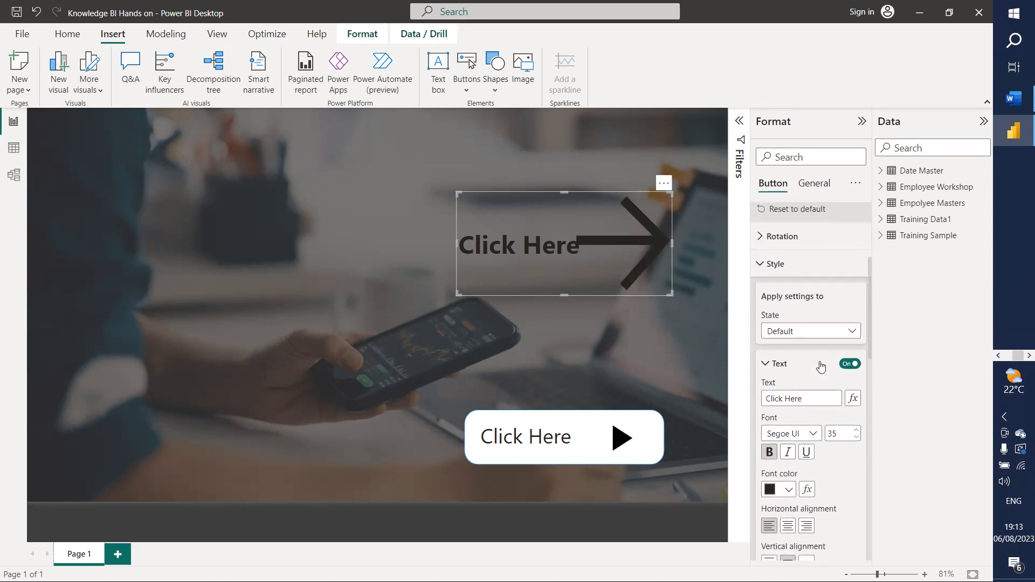
Step: Reduce the Click Here label's font size to 34
{"action": "left_click", "coordinate": [857, 438]}
{"action": "left_click", "coordinate": [857, 438]}
{"action": "left_click", "coordinate": [856, 438]}
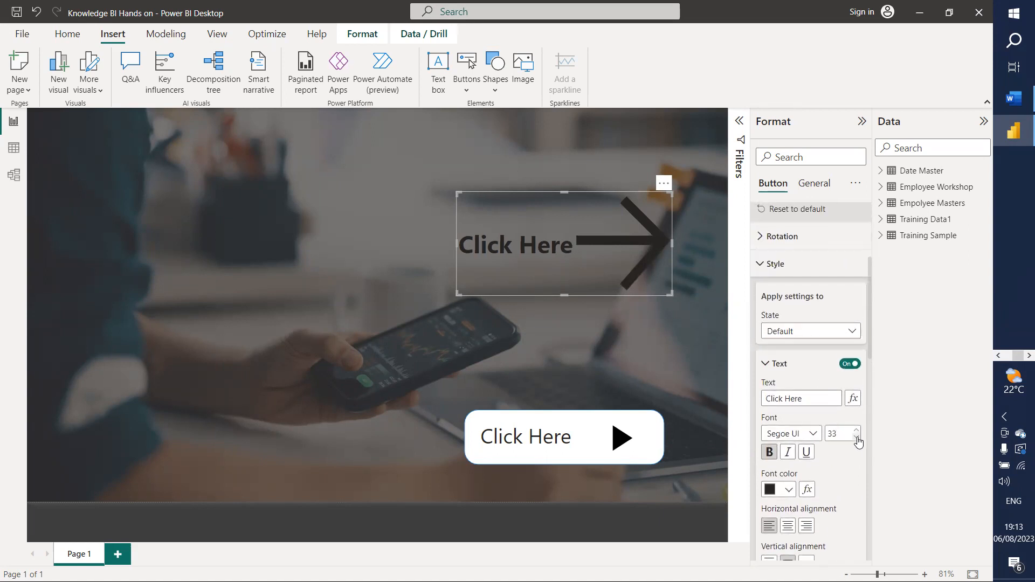
{"action": "left_click", "coordinate": [858, 432]}
{"action": "left_click", "coordinate": [859, 432]}
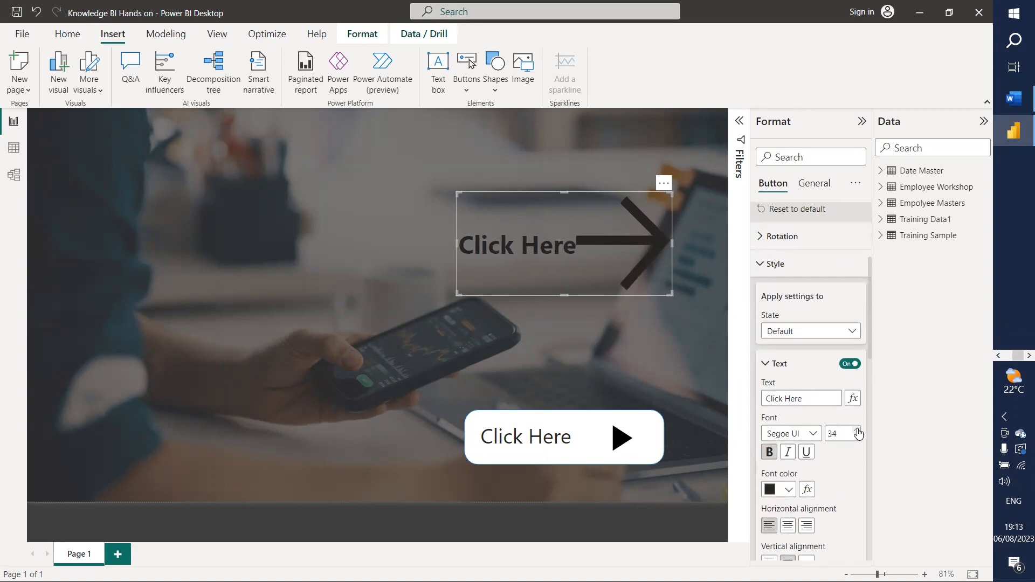
{"action": "scroll", "coordinate": [856, 434], "scroll_direction": "down", "scroll_amount": 5}
{"action": "scroll", "coordinate": [852, 431], "scroll_direction": "down", "scroll_amount": 5}
{"action": "scroll", "coordinate": [837, 412], "scroll_direction": "down", "scroll_amount": 3}
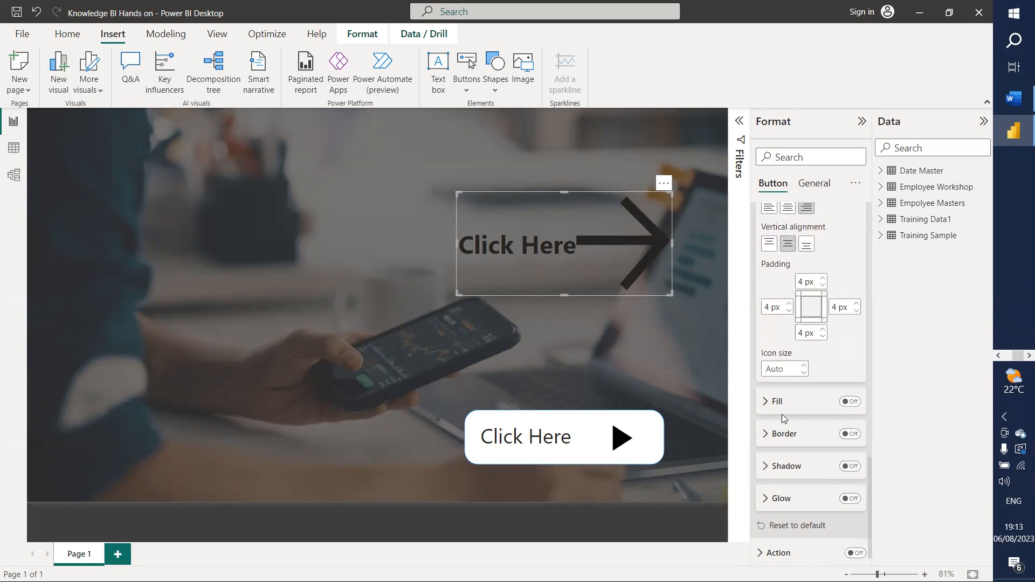
Step: Turn on the arrow button's fill at 32% transparency
{"action": "left_click", "coordinate": [764, 401]}
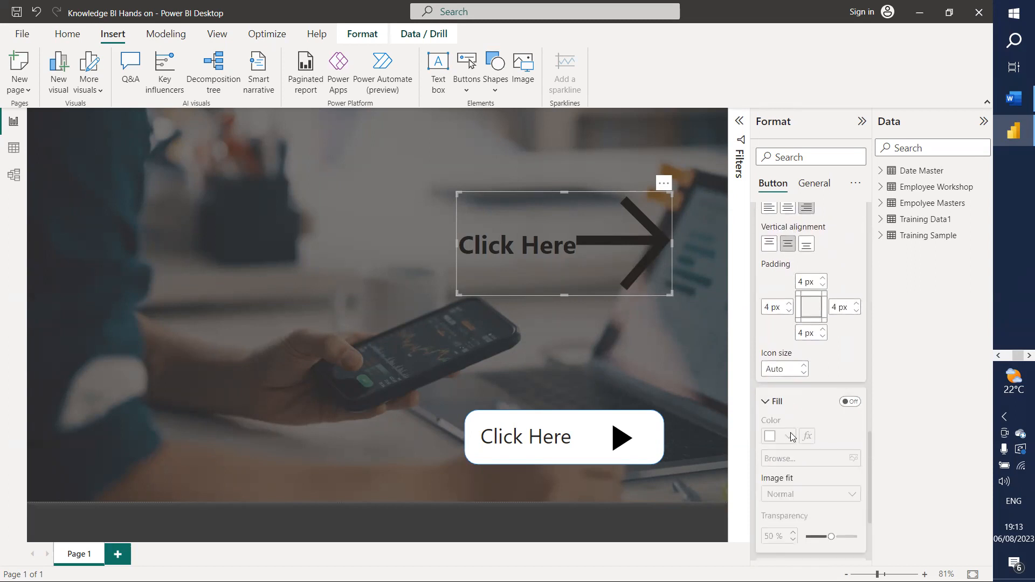
{"action": "left_click", "coordinate": [849, 402]}
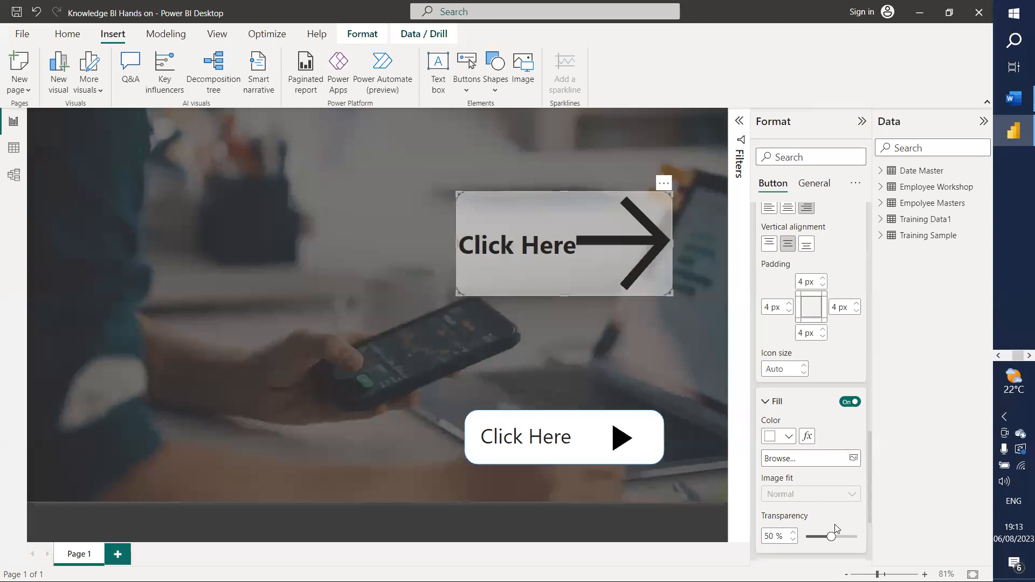
{"action": "mouse_move", "coordinate": [831, 536]}
{"action": "left_mouse_down"}
{"action": "mouse_move", "coordinate": [813, 537]}
{"action": "mouse_move", "coordinate": [821, 537]}
{"action": "left_mouse_up"}
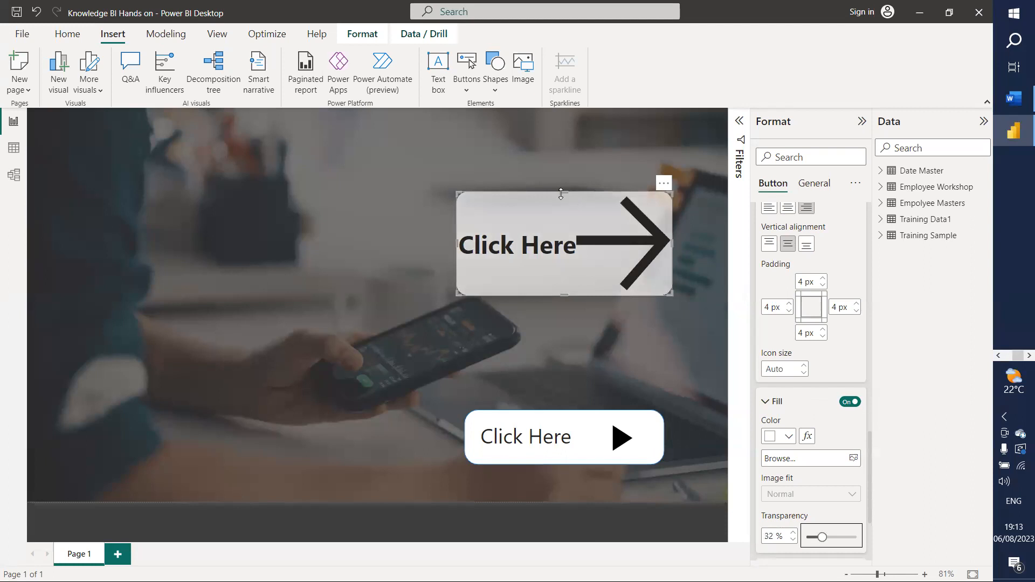
Step: Shrink the arrow button from its top and right edges and move it beside the other Click Here button
{"action": "left_click_drag", "start_coordinate": [562, 206], "coordinate": [560, 239]}
{"action": "left_click_drag", "start_coordinate": [672, 265], "coordinate": [645, 264]}
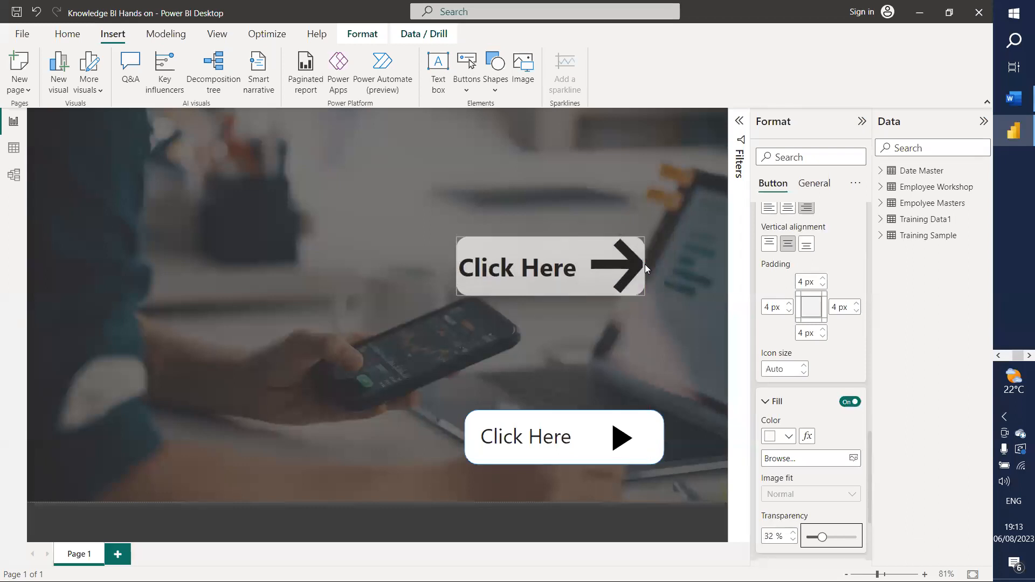
{"action": "left_click_drag", "start_coordinate": [535, 250], "coordinate": [323, 429]}
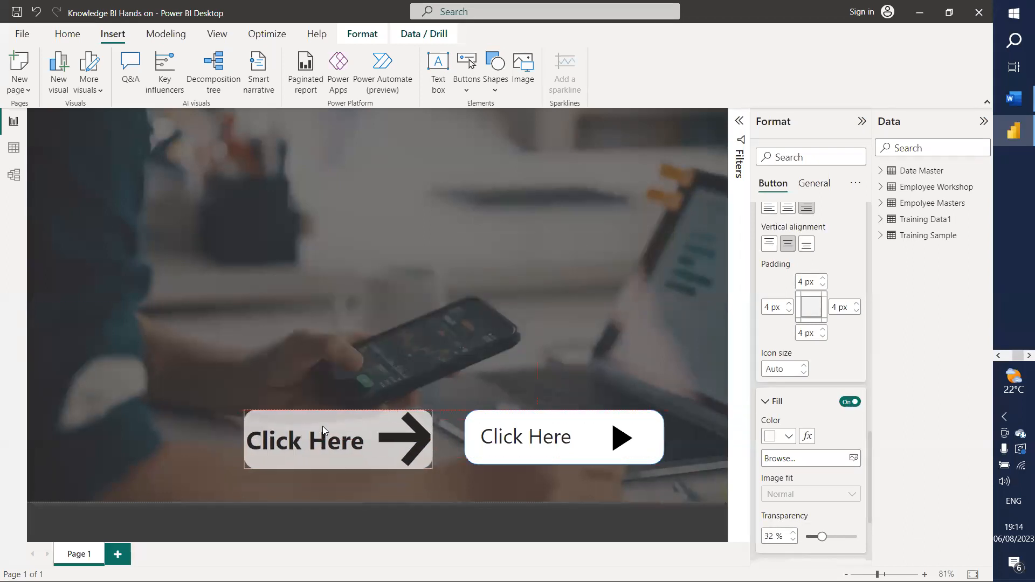
{"action": "double_click", "coordinate": [584, 428]}
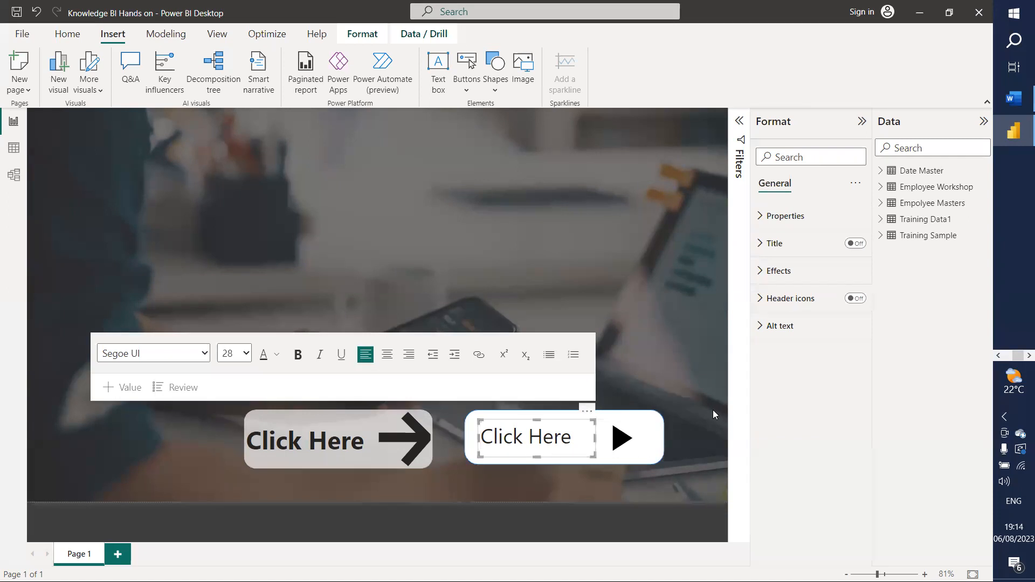
Step: Group the right button's Click Here text, play icon and white shape into one object
{"action": "left_click", "coordinate": [620, 435]}
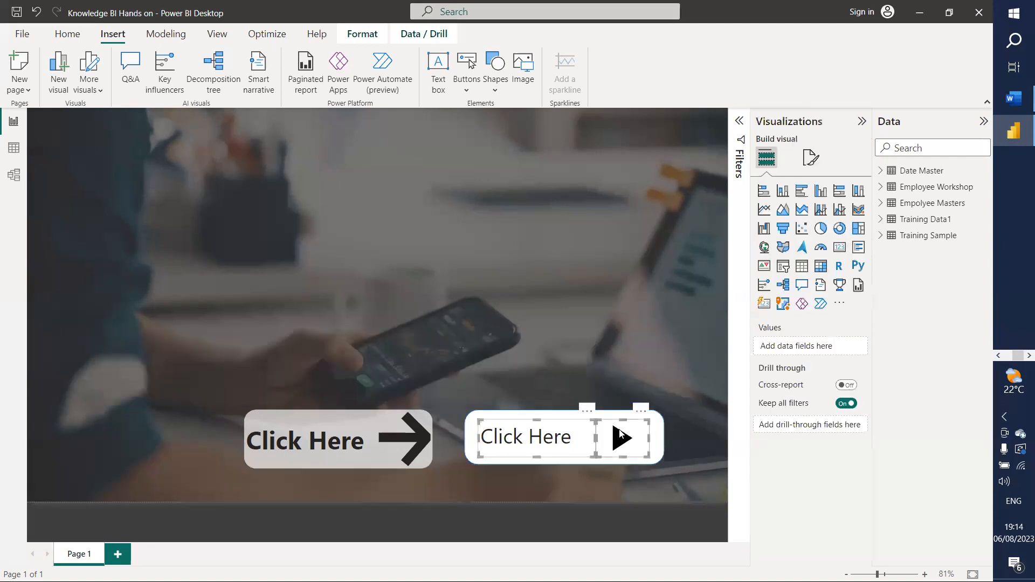
{"action": "right_click", "coordinate": [650, 440]}
{"action": "mouse_move", "coordinate": [666, 445]}
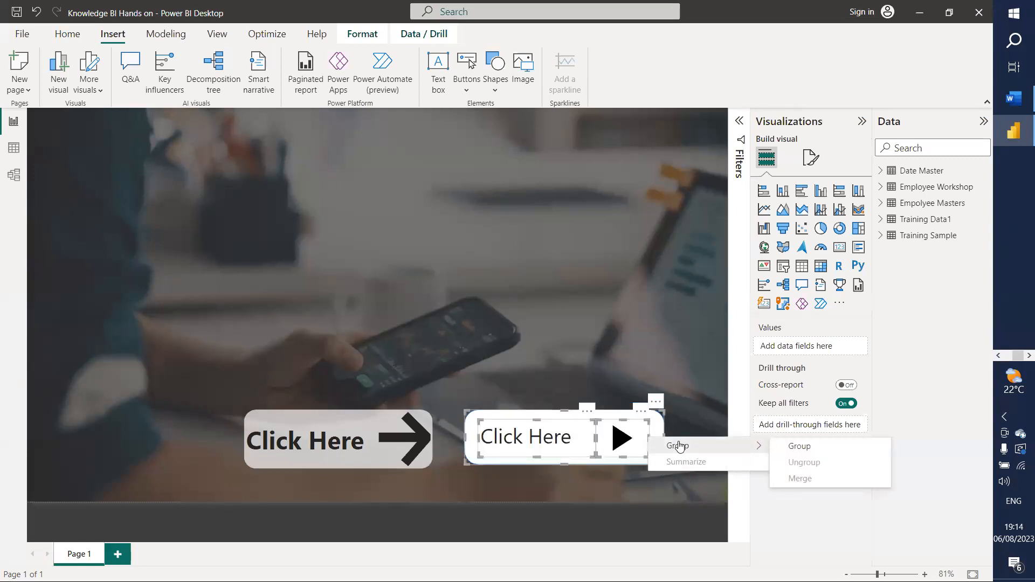
{"action": "left_click", "coordinate": [795, 447]}
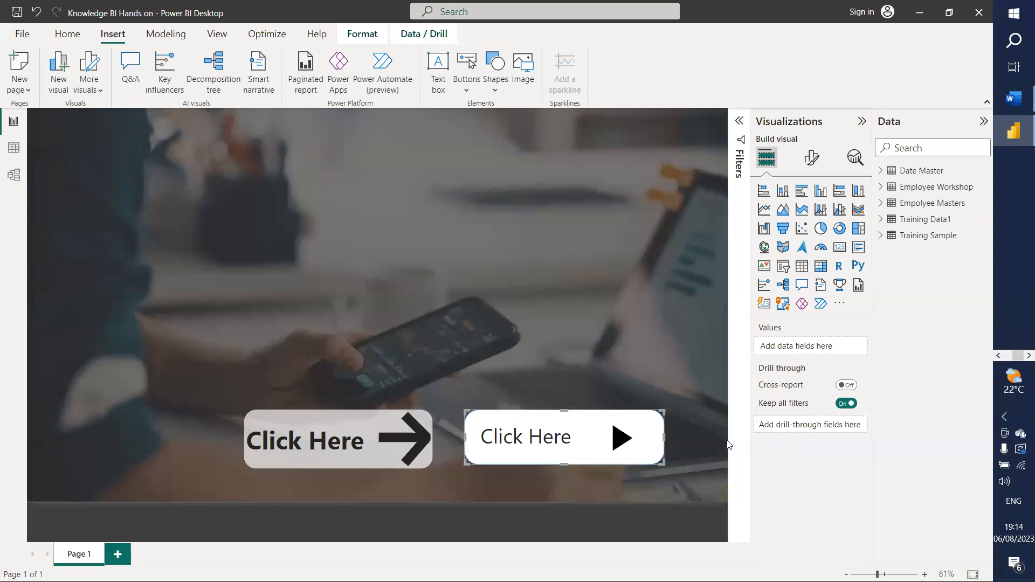
{"action": "left_click", "coordinate": [604, 418]}
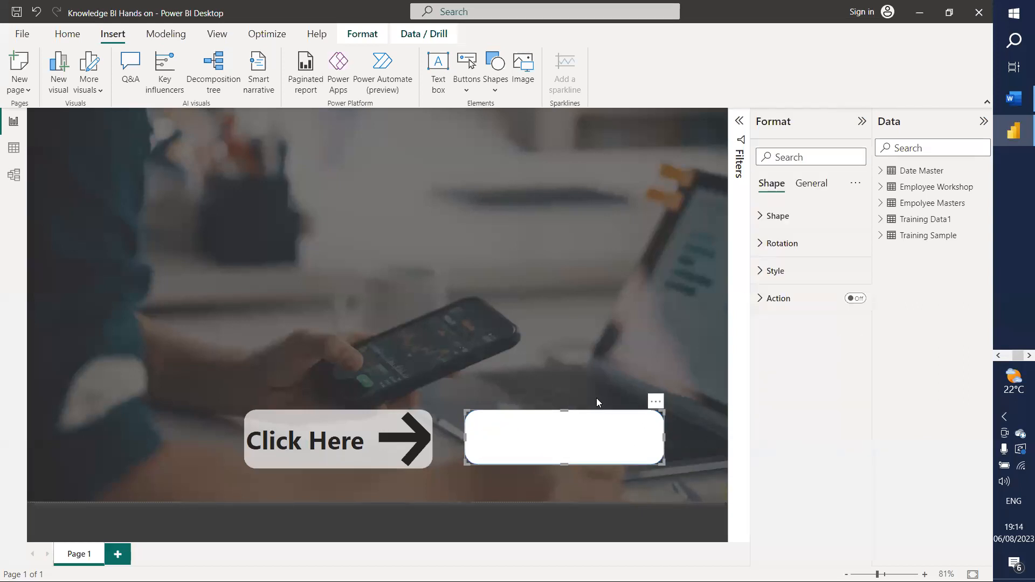
{"action": "left_click", "coordinate": [563, 315]}
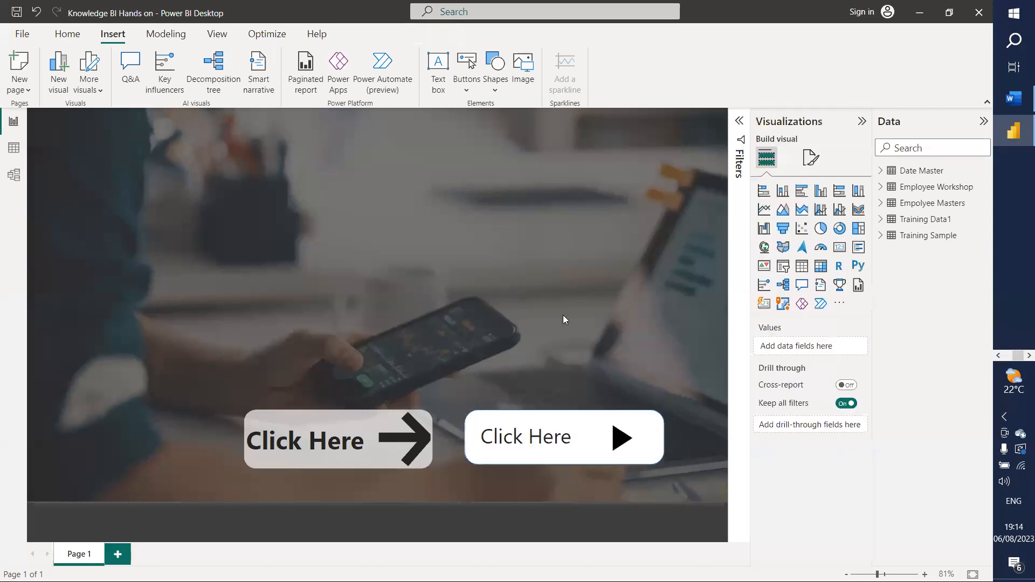
{"action": "left_click", "coordinate": [593, 463]}
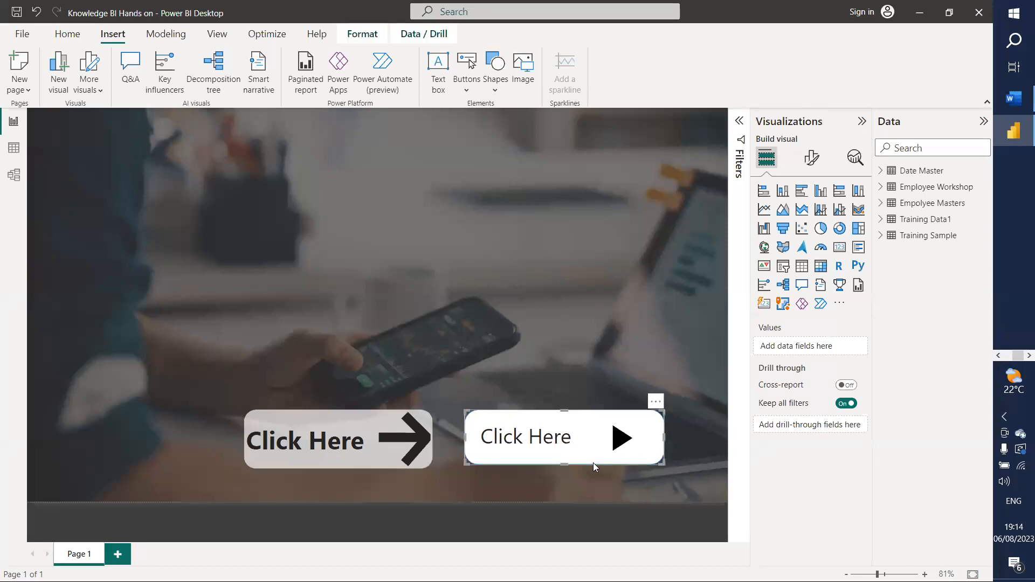
Step: Set the arrow button's fill transparency to 0% for a solid white background
{"action": "left_click", "coordinate": [342, 458]}
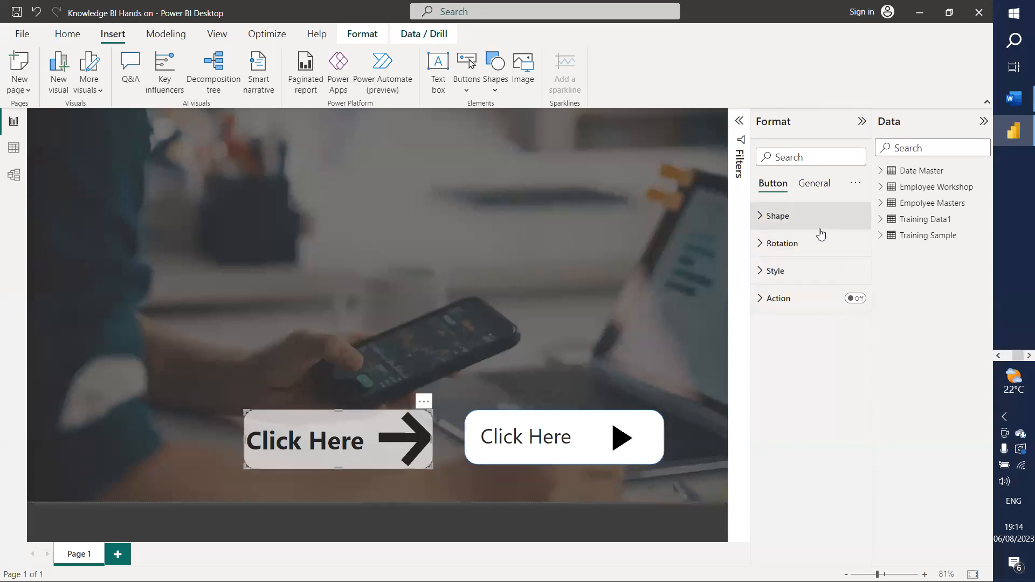
{"action": "left_click", "coordinate": [813, 184]}
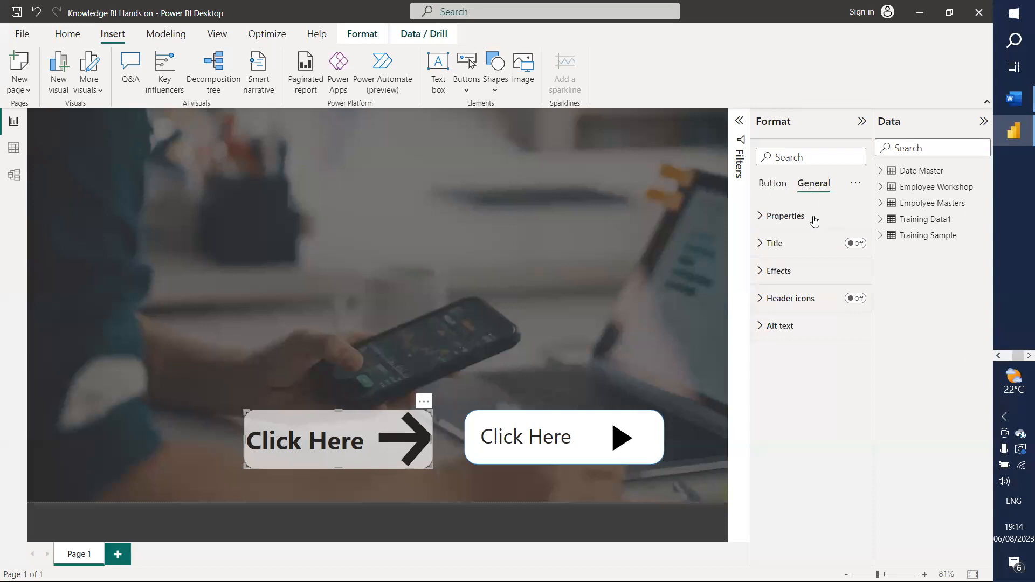
{"action": "left_click", "coordinate": [761, 271]}
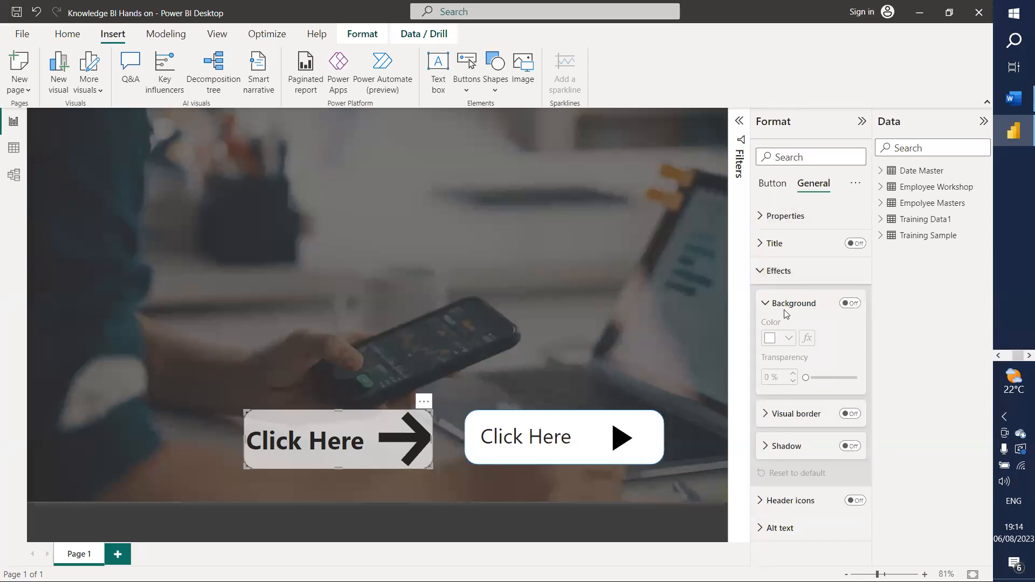
{"action": "left_click", "coordinate": [775, 181]}
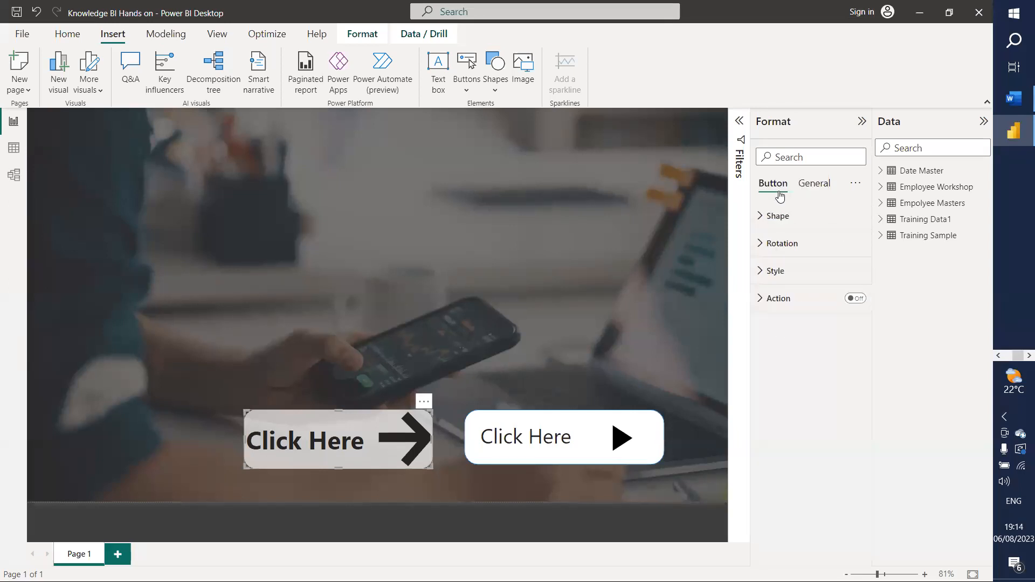
{"action": "left_click", "coordinate": [763, 271]}
{"action": "scroll", "coordinate": [799, 388], "scroll_direction": "down", "scroll_amount": 6}
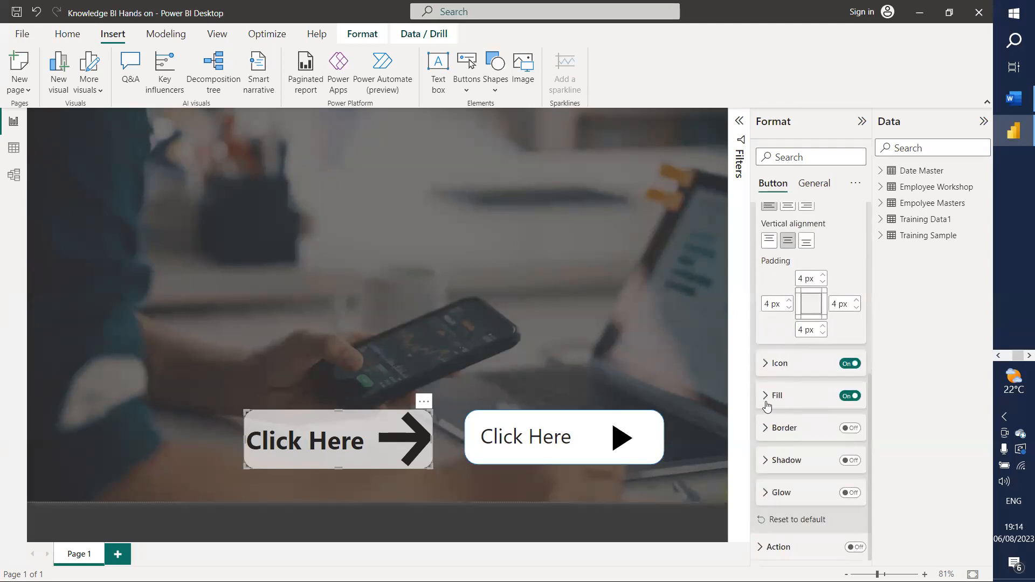
{"action": "left_click", "coordinate": [771, 407]}
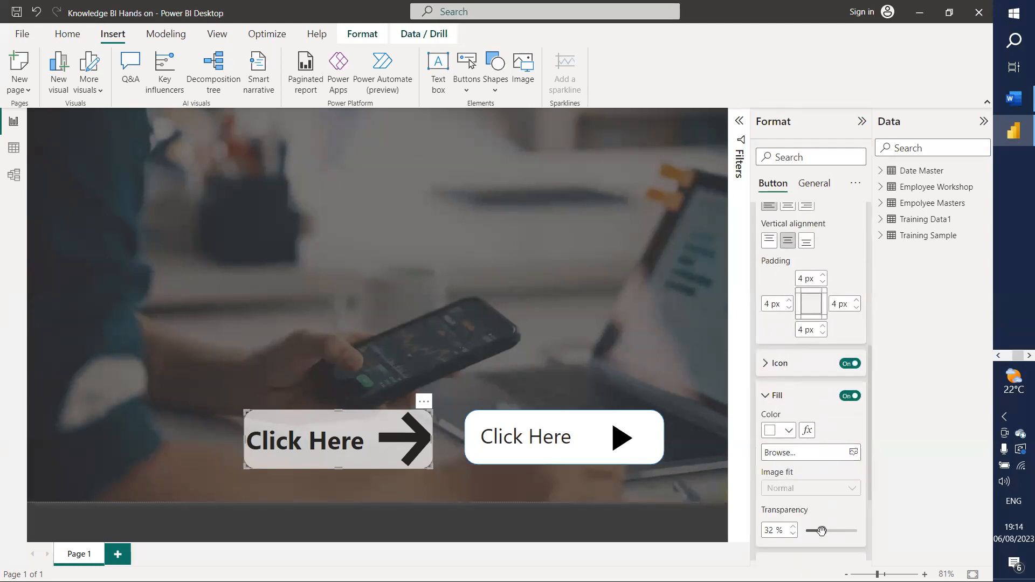
{"action": "left_click_drag", "start_coordinate": [821, 532], "coordinate": [792, 532]}
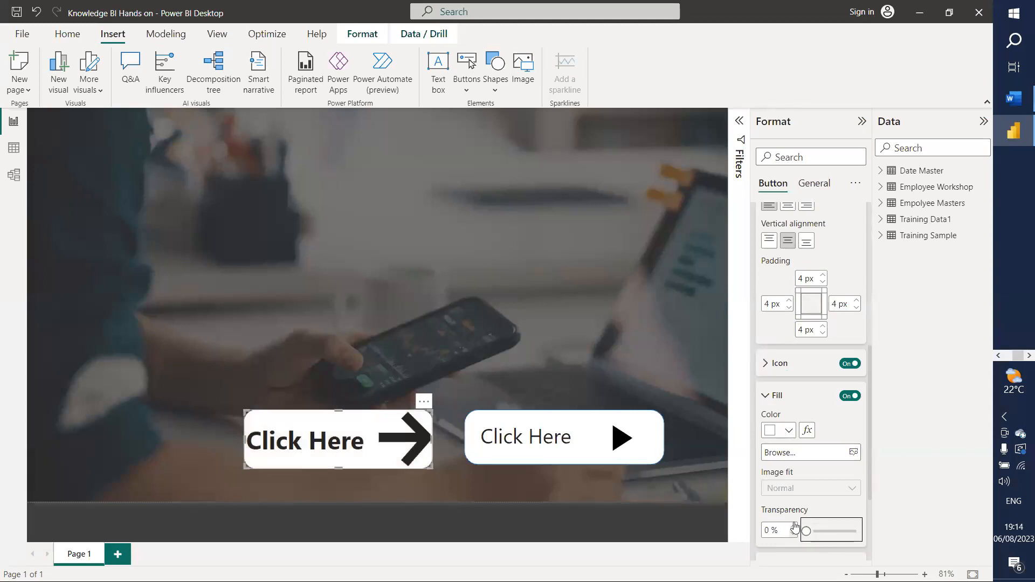
{"action": "left_click", "coordinate": [342, 292]}
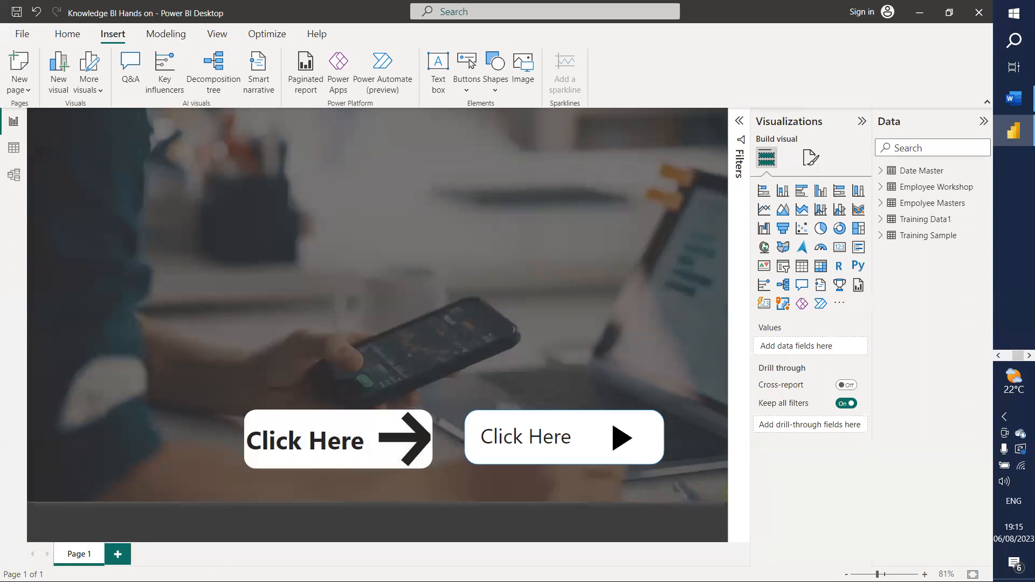
Step: Rename the first page to 'Landing'
{"action": "right_click", "coordinate": [87, 561]}
{"action": "left_click", "coordinate": [117, 550]}
{"action": "type", "text": "Lan"}
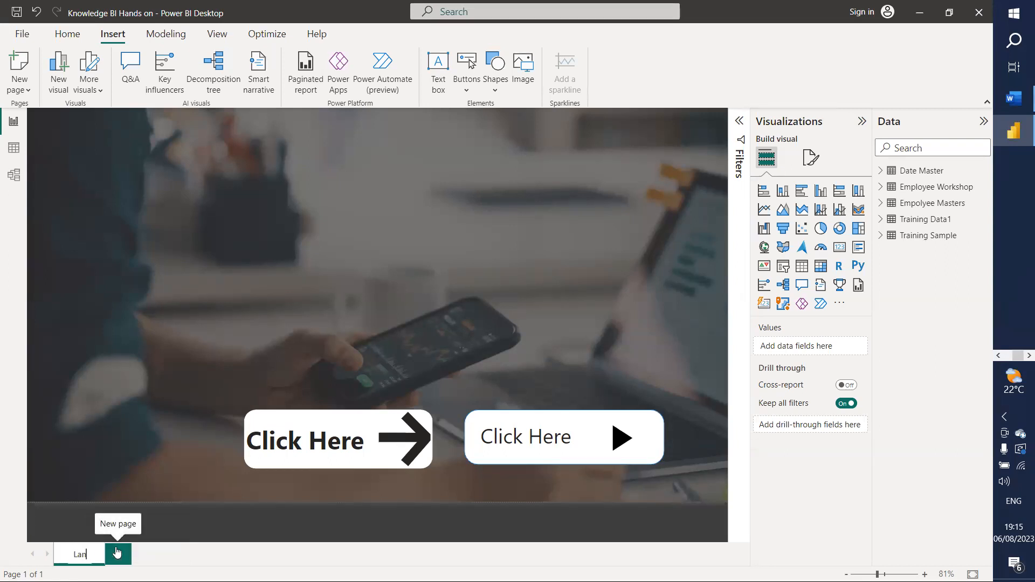
{"action": "type", "text": "ding"}
{"action": "key", "text": "Return"}
Step: Duplicate the Landing page and rename the copy 'Summary'
{"action": "right_click", "coordinate": [90, 560]}
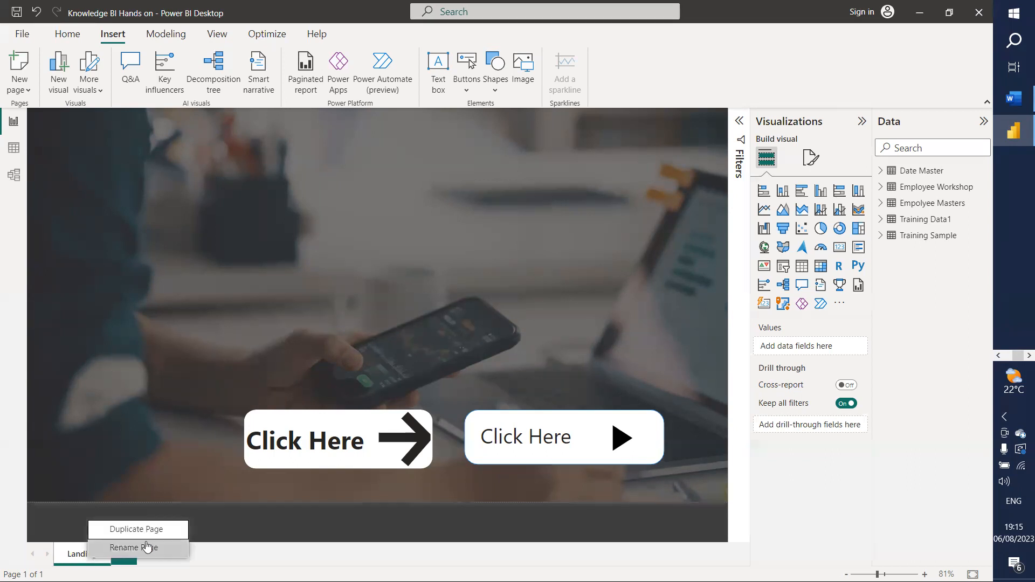
{"action": "left_click", "coordinate": [137, 529]}
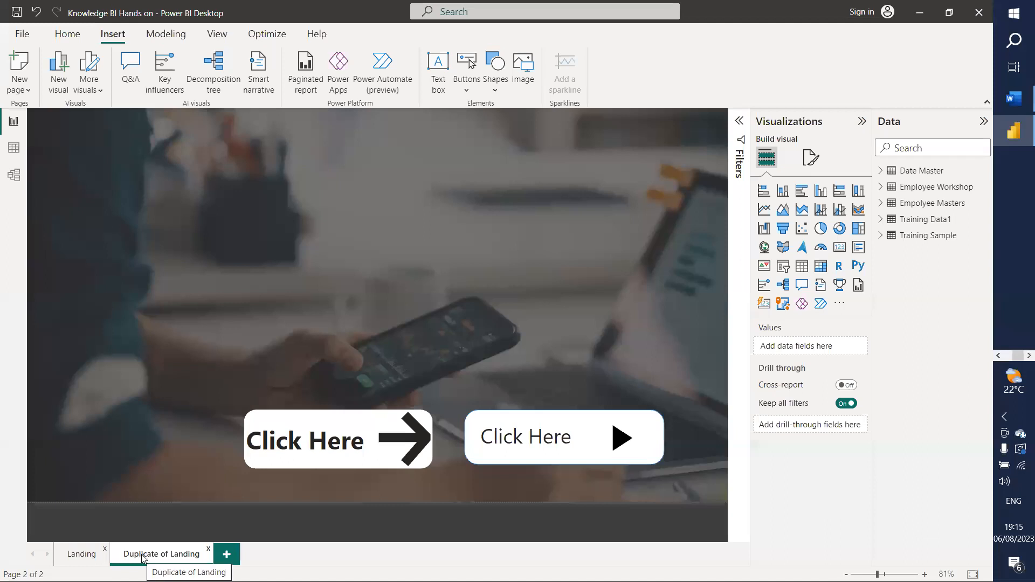
{"action": "right_click", "coordinate": [163, 555]}
{"action": "left_click", "coordinate": [204, 504]}
{"action": "type", "text": "Summary"}
{"action": "key", "text": "Return"}
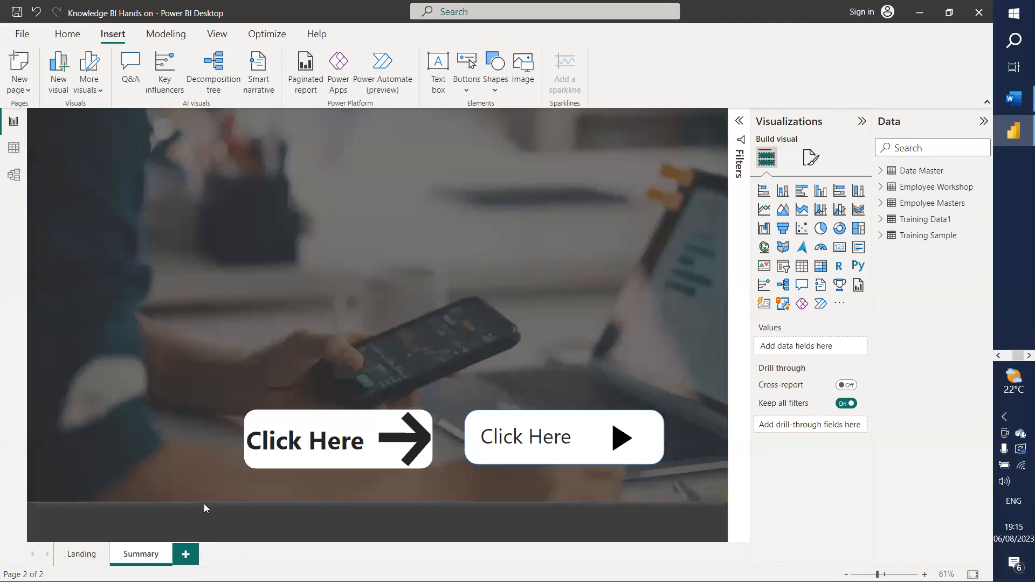
Step: Delete both copied Click Here buttons from the Summary page and return to Landing
{"action": "left_click", "coordinate": [305, 454]}
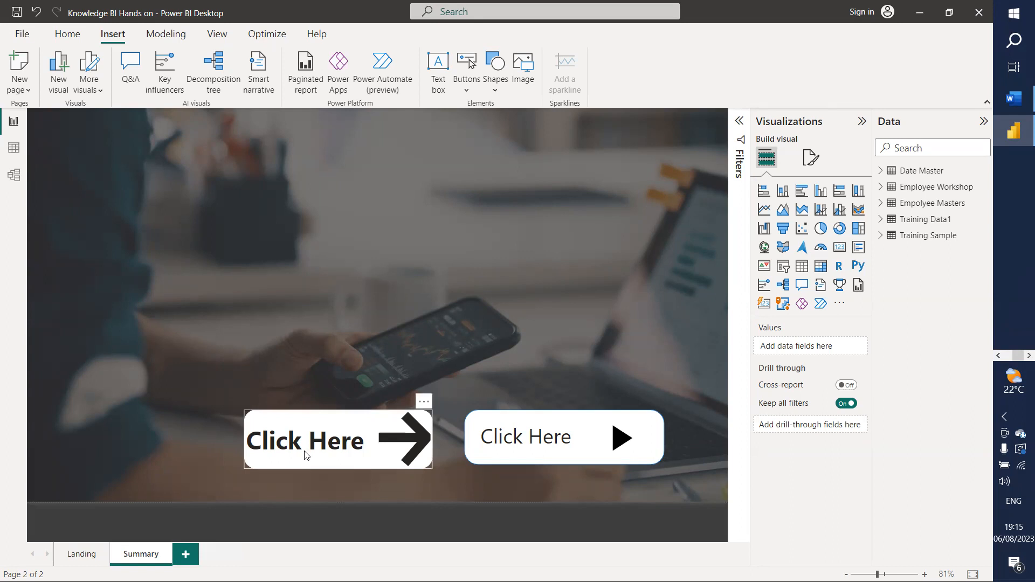
{"action": "key", "text": "Delete"}
{"action": "left_click", "coordinate": [482, 446]}
{"action": "left_click", "coordinate": [476, 457]}
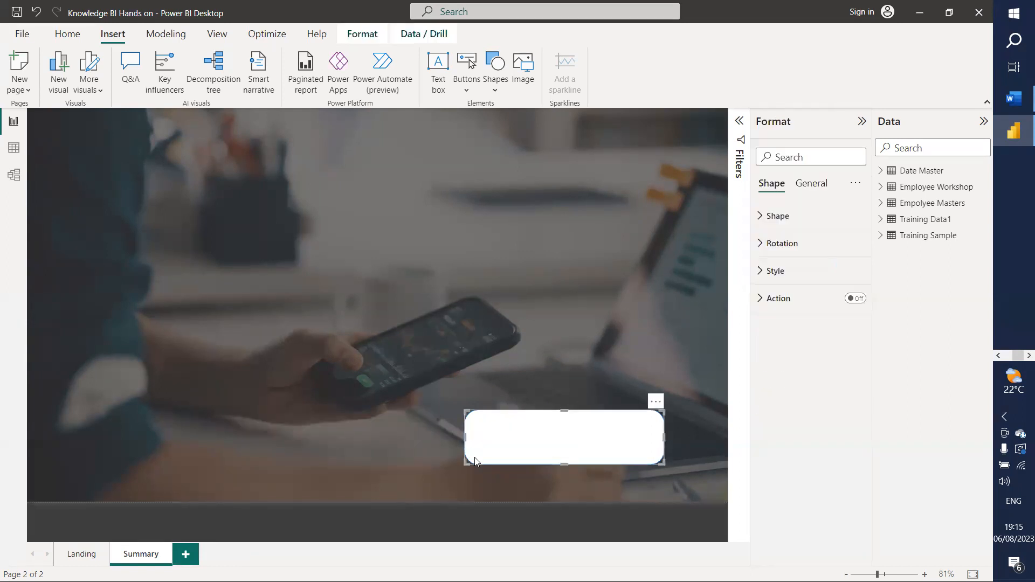
{"action": "key", "text": "Delete"}
{"action": "left_click", "coordinate": [489, 454]}
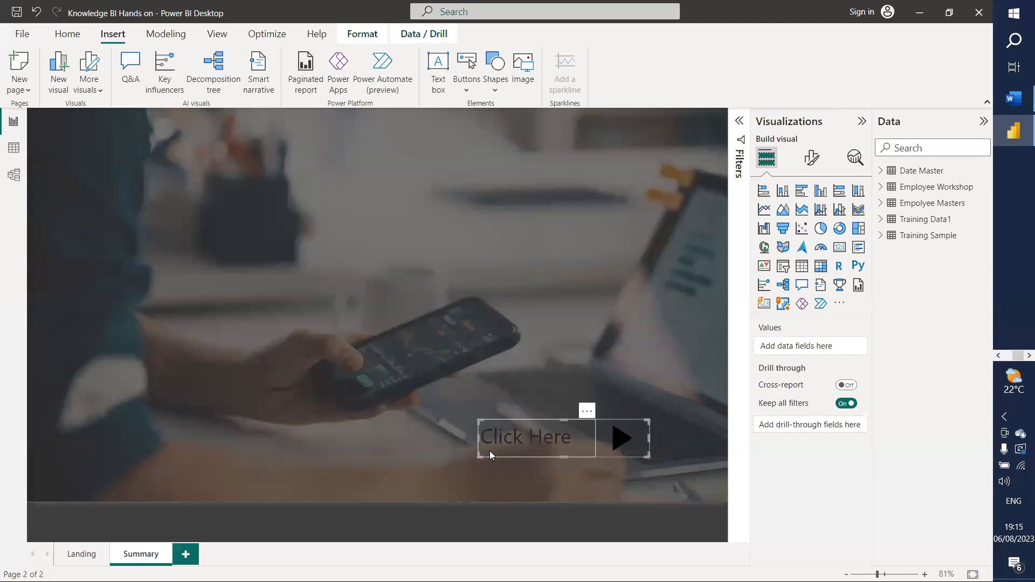
{"action": "key", "text": "Delete"}
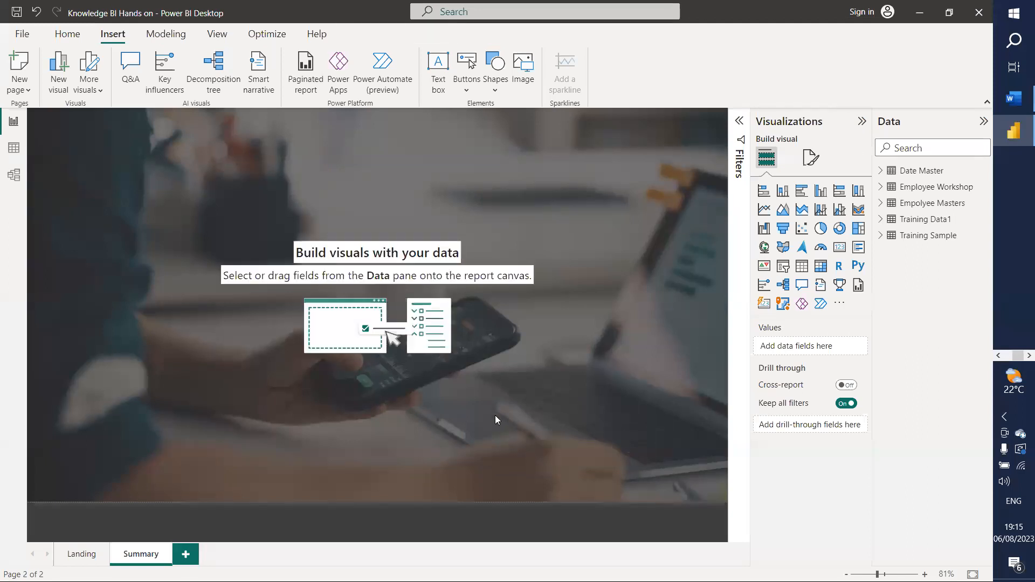
{"action": "left_click", "coordinate": [77, 557]}
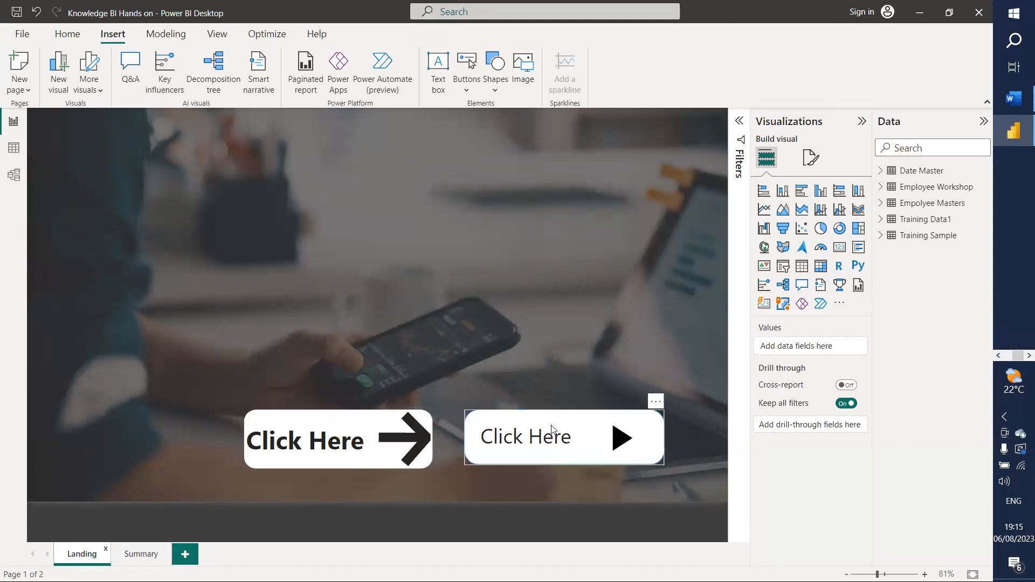
Step: Select the play arrow image inside the right Click Here button
{"action": "left_click", "coordinate": [605, 460]}
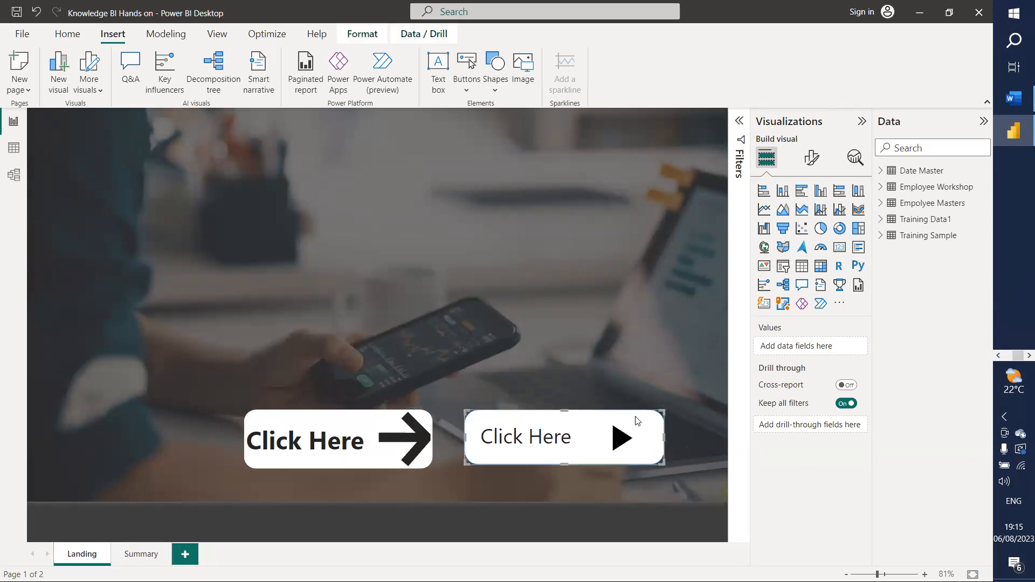
{"action": "left_click", "coordinate": [810, 159]}
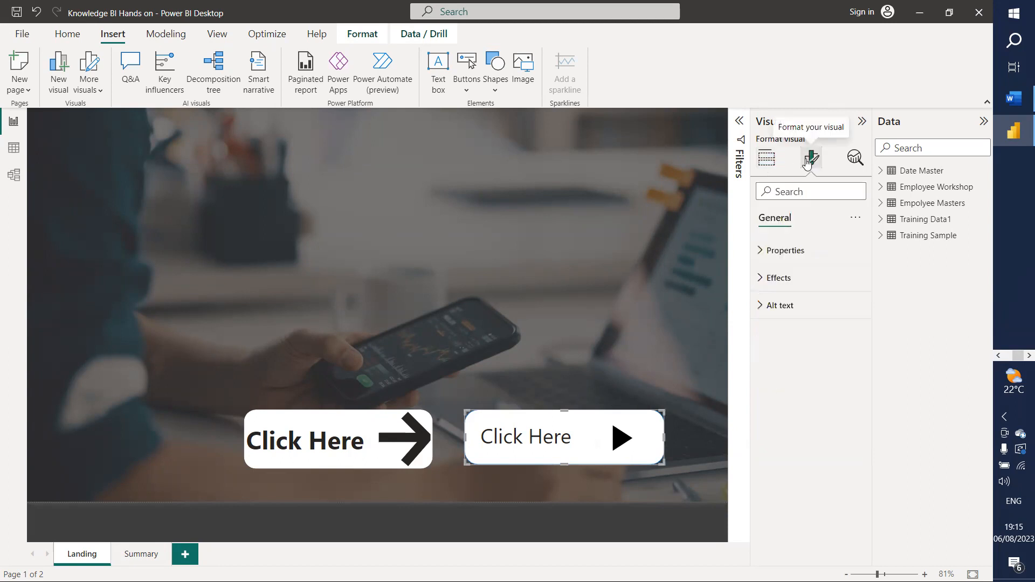
{"action": "left_click", "coordinate": [768, 251]}
{"action": "left_click", "coordinate": [768, 251]}
{"action": "left_click", "coordinate": [768, 251]}
{"action": "left_click", "coordinate": [769, 250]}
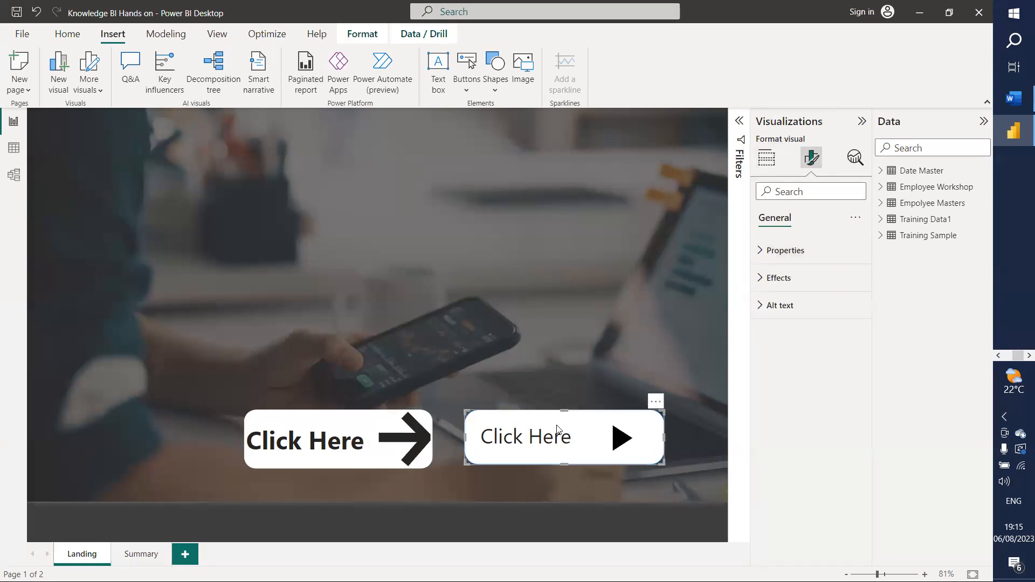
{"action": "left_click", "coordinate": [606, 439]}
{"action": "left_click", "coordinate": [619, 455]}
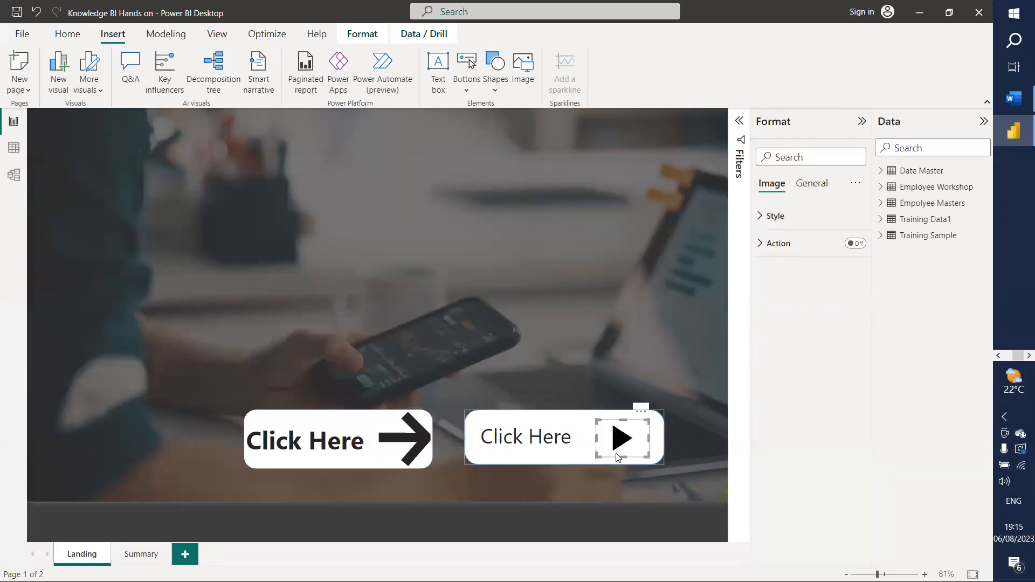
{"action": "left_click", "coordinate": [571, 447]}
{"action": "left_click", "coordinate": [623, 439]}
Step: Give the play arrow a Page navigation action with destination Summary
{"action": "left_click", "coordinate": [761, 243]}
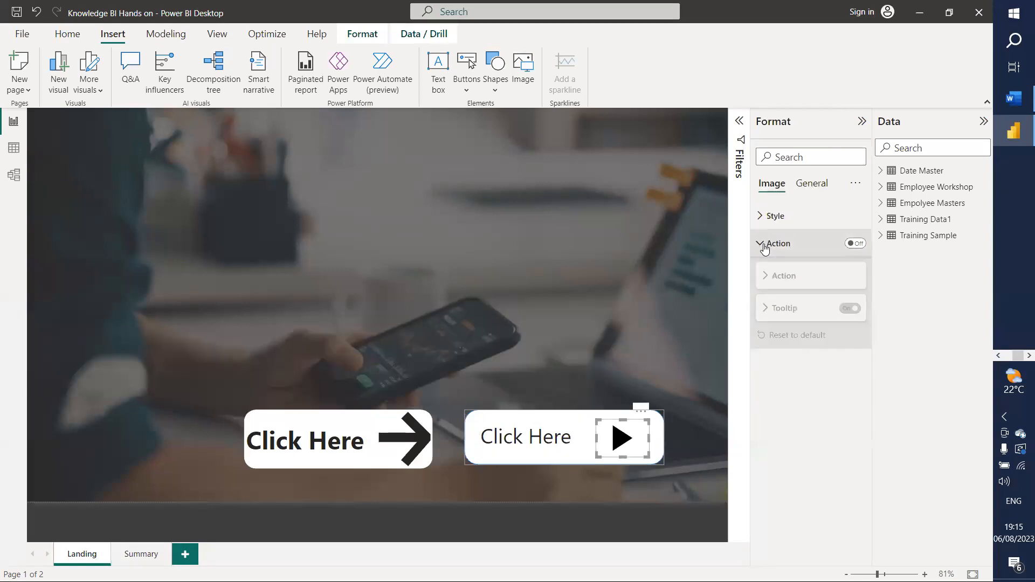
{"action": "left_click", "coordinate": [865, 245]}
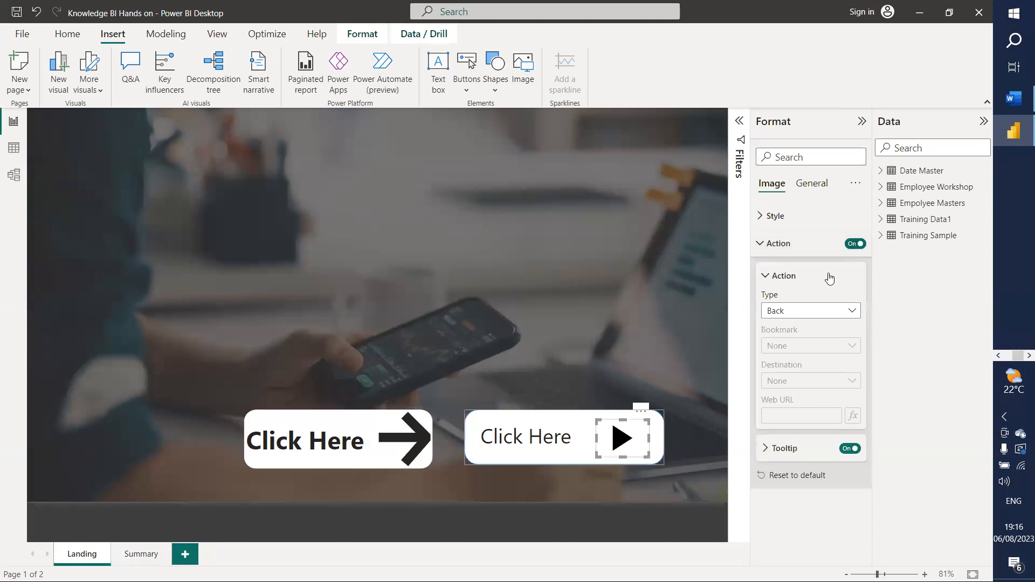
{"action": "left_click", "coordinate": [829, 316]}
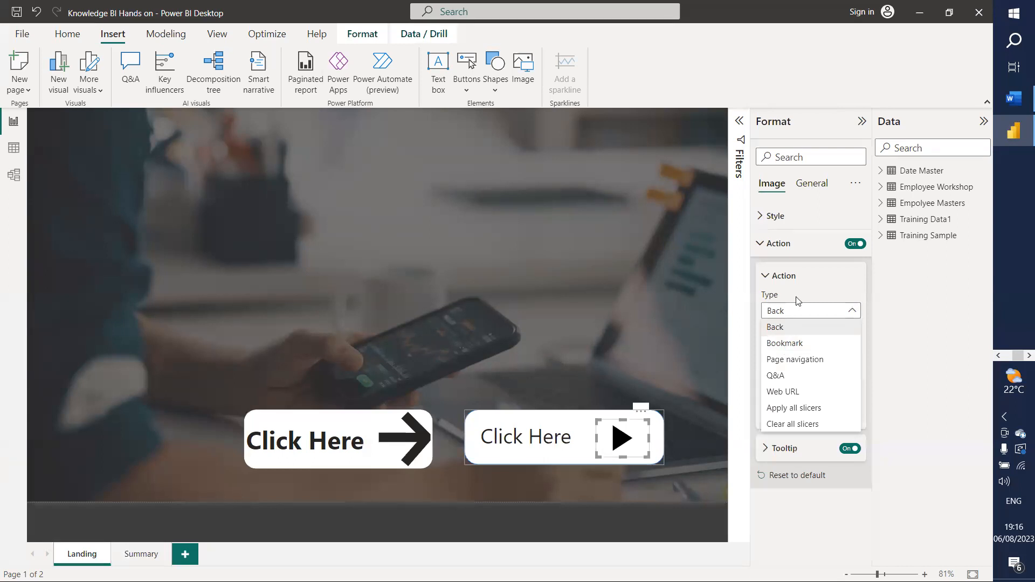
{"action": "left_click", "coordinate": [787, 360]}
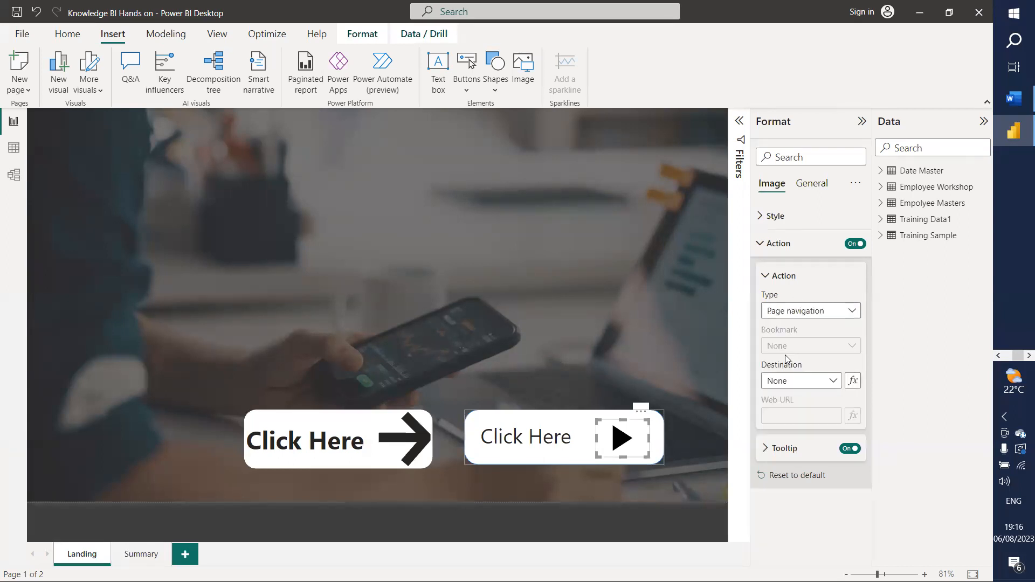
{"action": "left_click", "coordinate": [829, 382]}
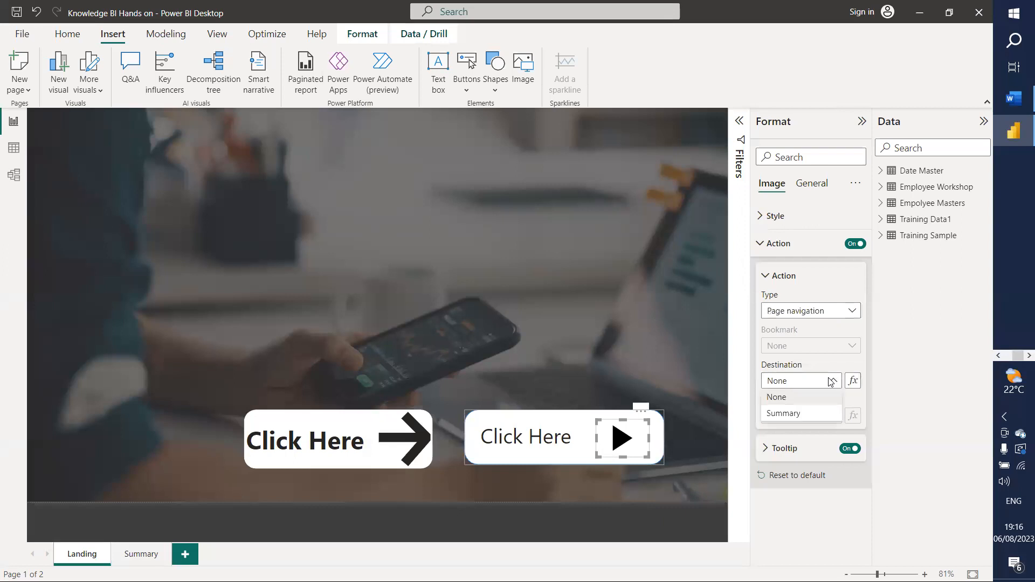
{"action": "left_click", "coordinate": [802, 414]}
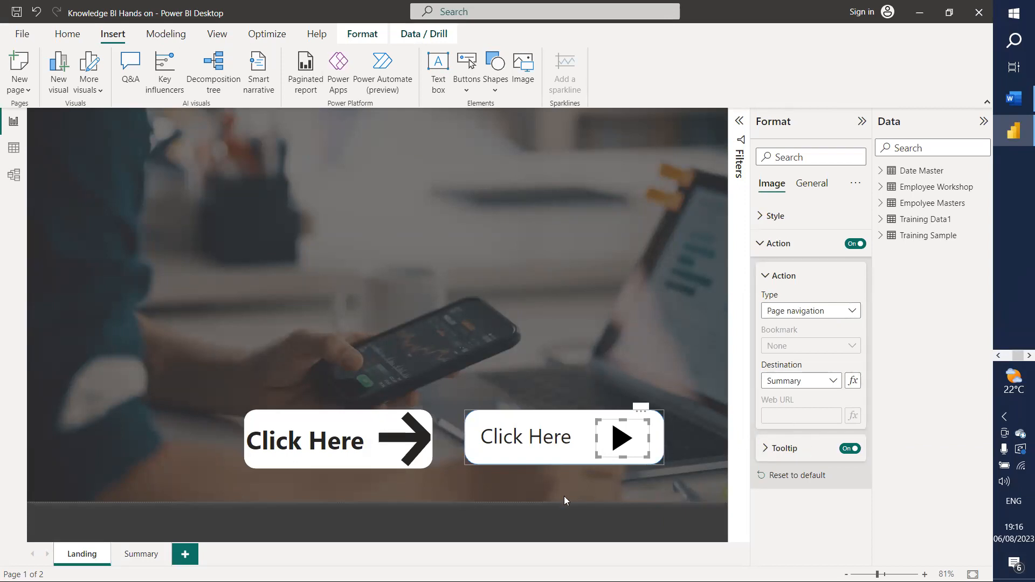
{"action": "left_click", "coordinate": [538, 498]}
{"action": "left_click", "coordinate": [415, 443]}
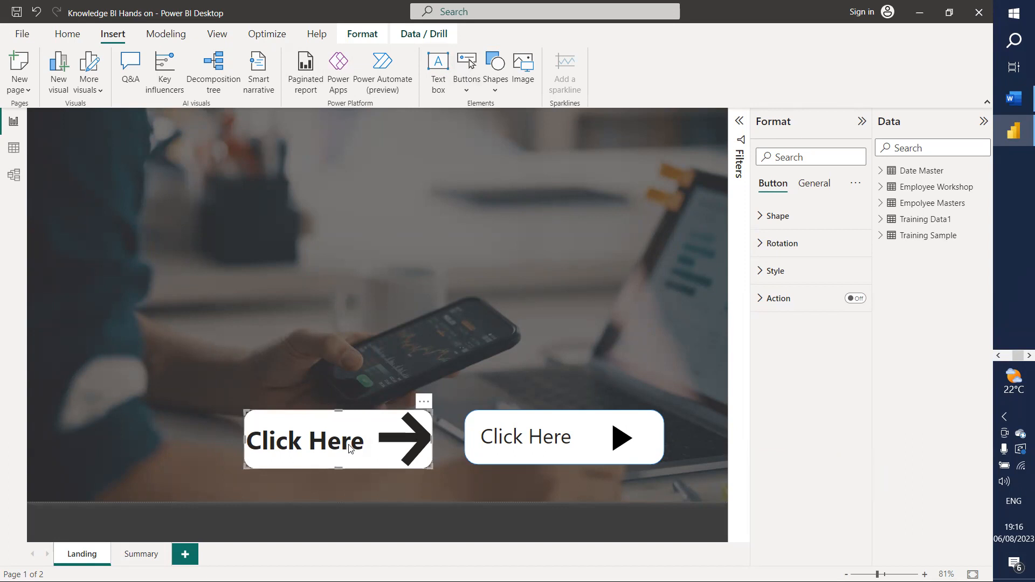
Step: Give the left Click Here button a Page navigation action to Summary
{"action": "left_click", "coordinate": [774, 300]}
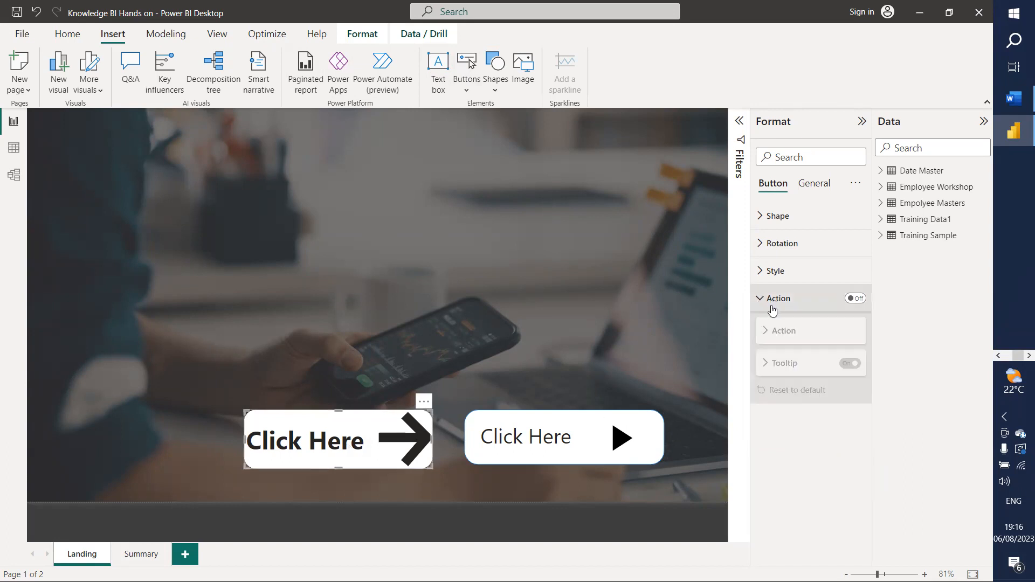
{"action": "left_click", "coordinate": [853, 299]}
{"action": "left_click", "coordinate": [790, 370]}
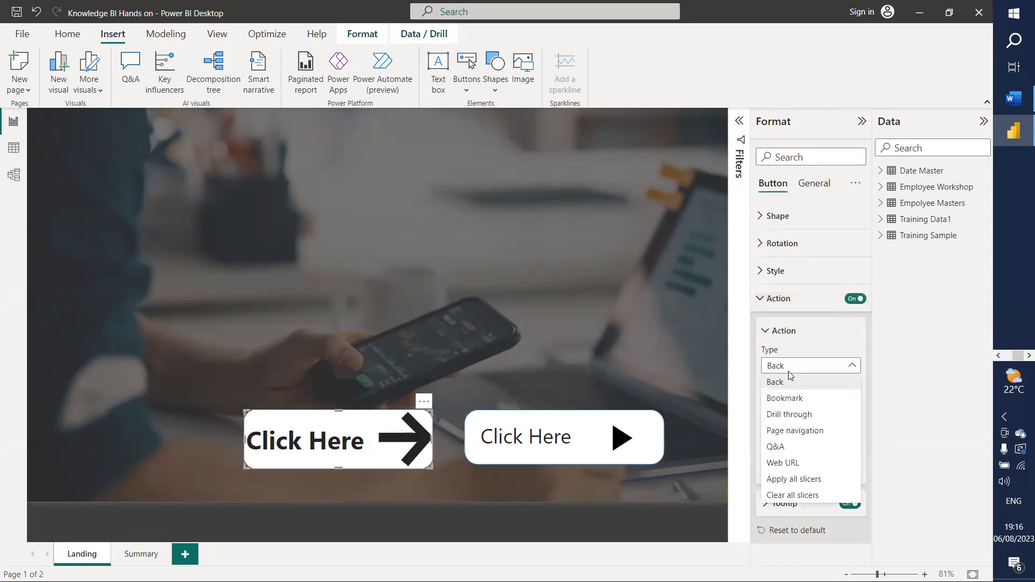
{"action": "left_click", "coordinate": [792, 435]}
{"action": "left_click", "coordinate": [816, 439]}
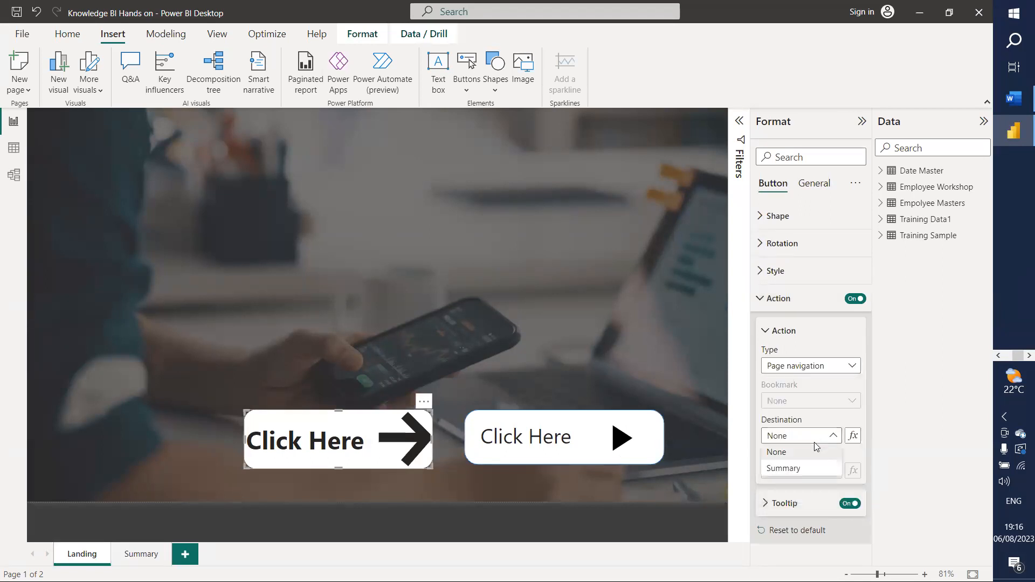
{"action": "left_click", "coordinate": [791, 468]}
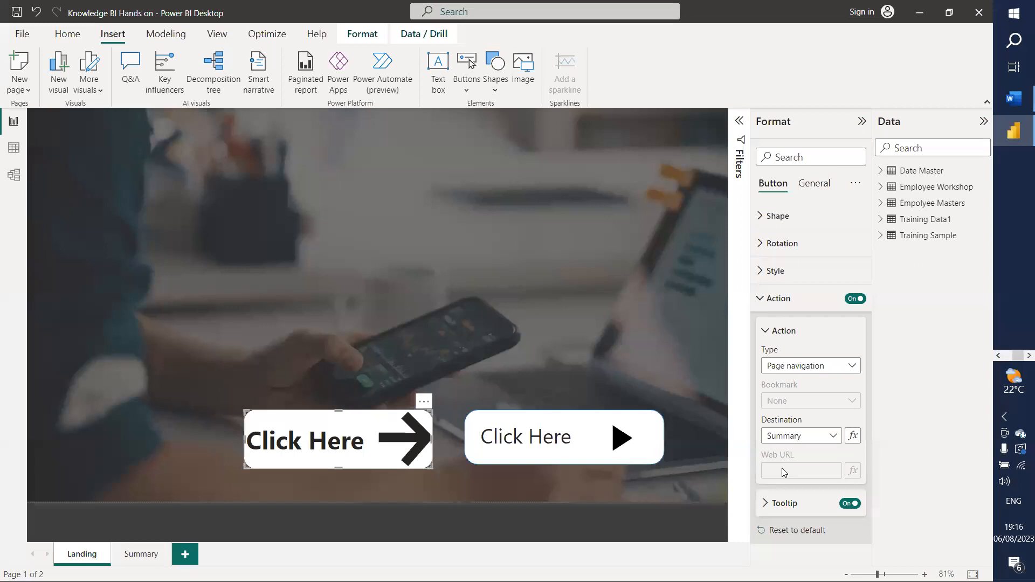
{"action": "left_click", "coordinate": [466, 499]}
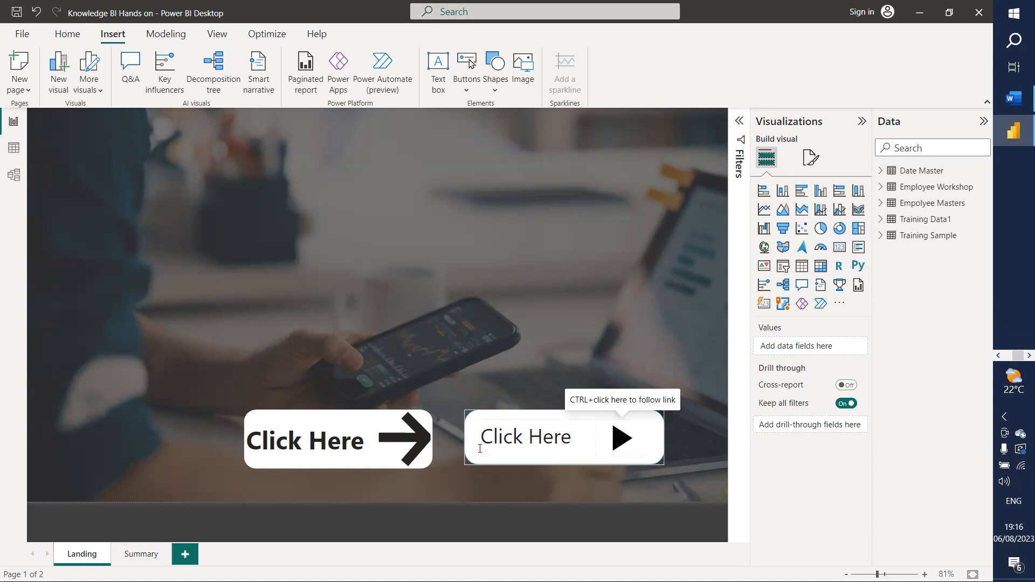
Step: Test both Click Here links to Summary, then switch to the Summary page
{"action": "left_click", "coordinate": [328, 451], "text": "ctrl"}
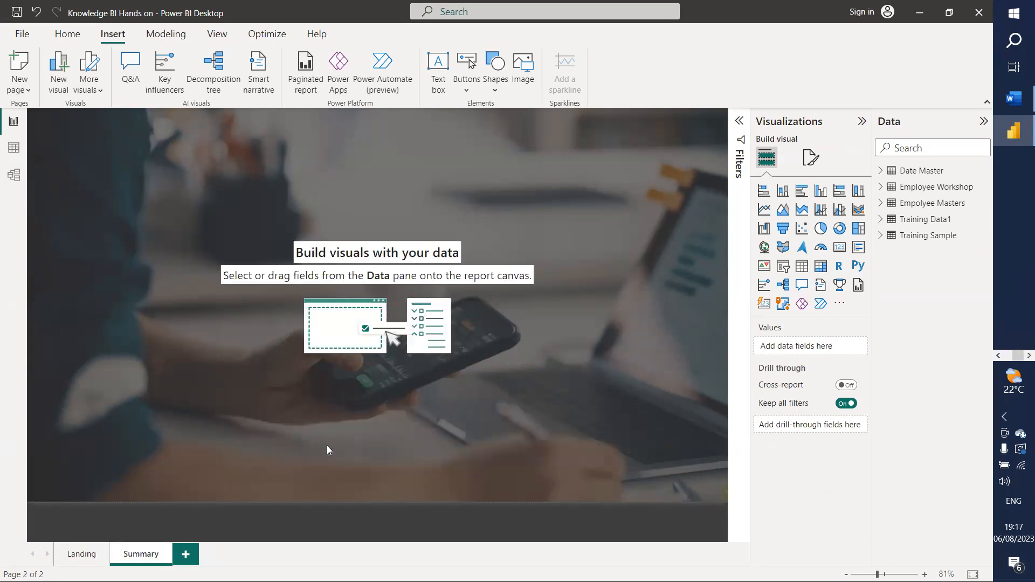
{"action": "left_click", "coordinate": [86, 558]}
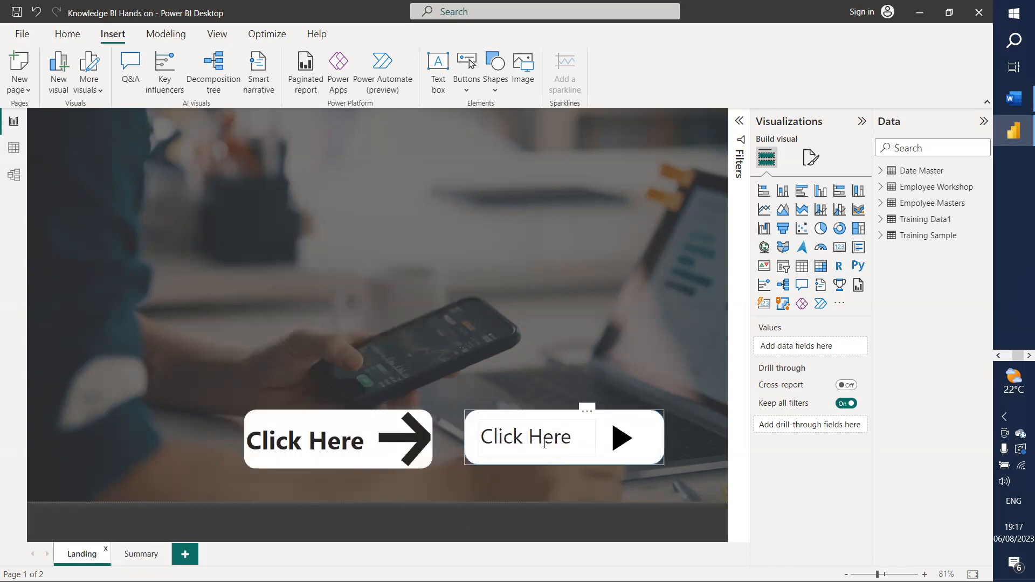
{"action": "left_click", "coordinate": [623, 446], "text": "ctrl"}
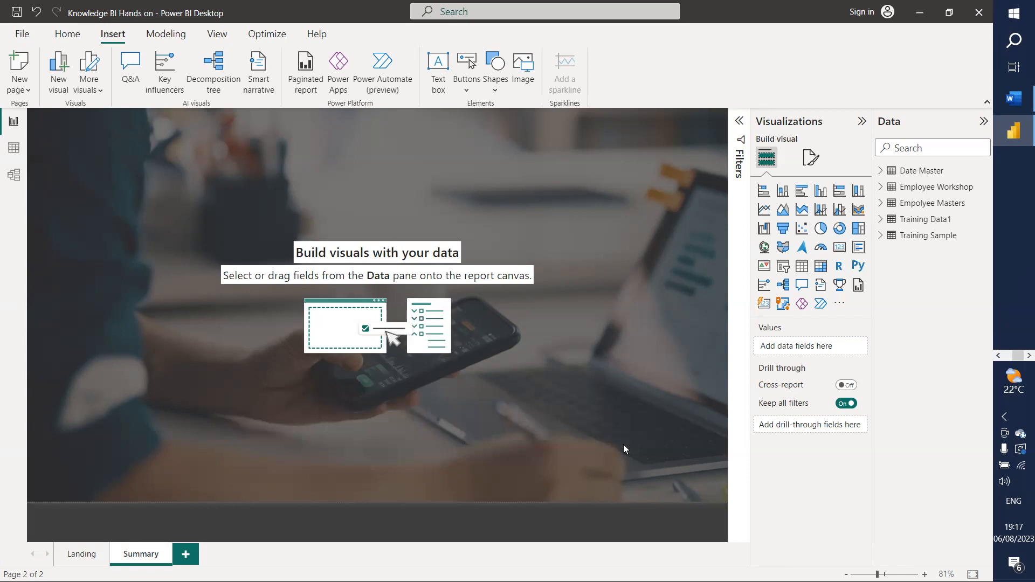
{"action": "left_click", "coordinate": [65, 555]}
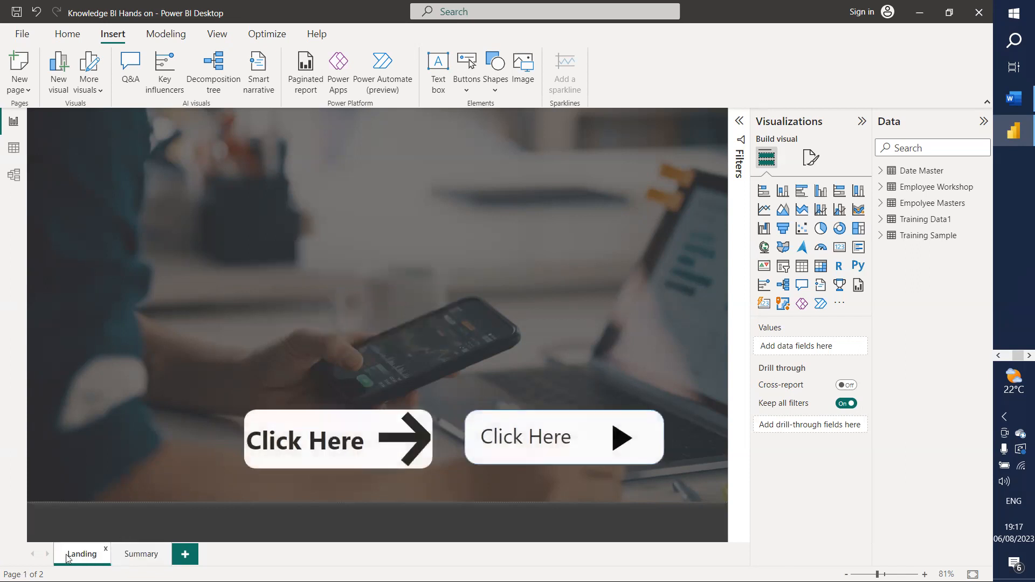
{"action": "left_click", "coordinate": [135, 555]}
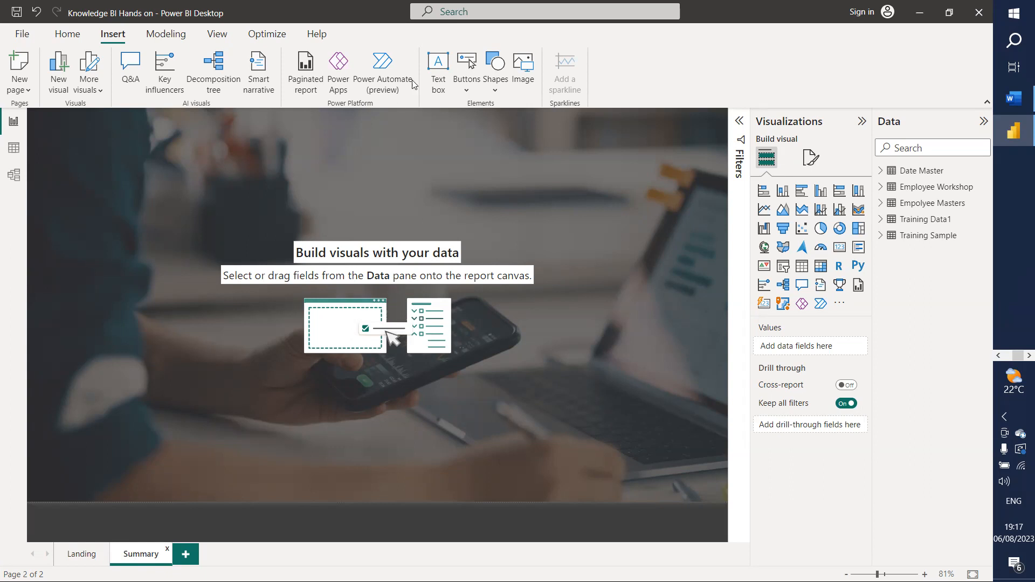
Step: Insert a page navigator and stretch it wide across the top-right of the Summary page
{"action": "left_click", "coordinate": [466, 90]}
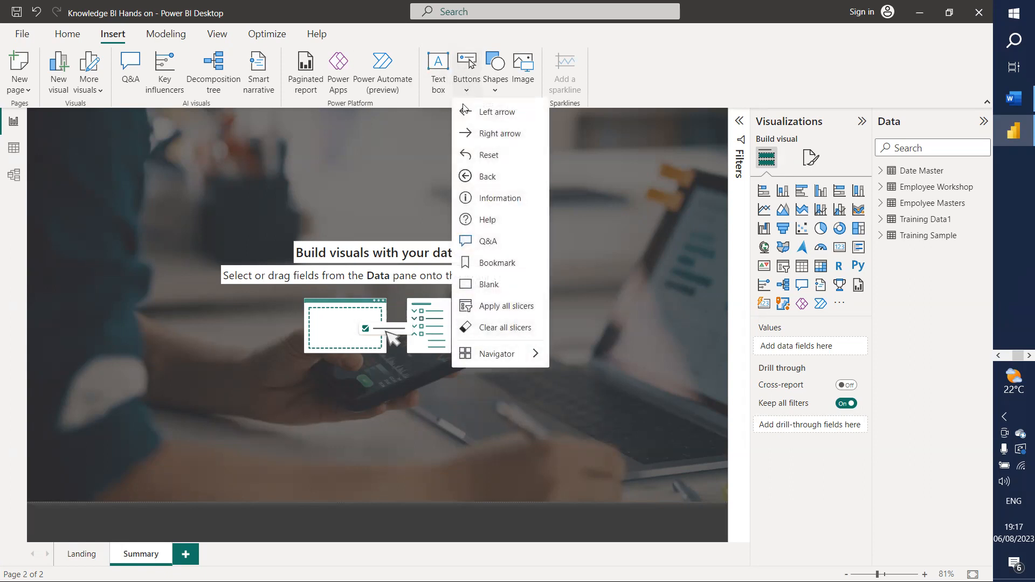
{"action": "mouse_move", "coordinate": [501, 359]}
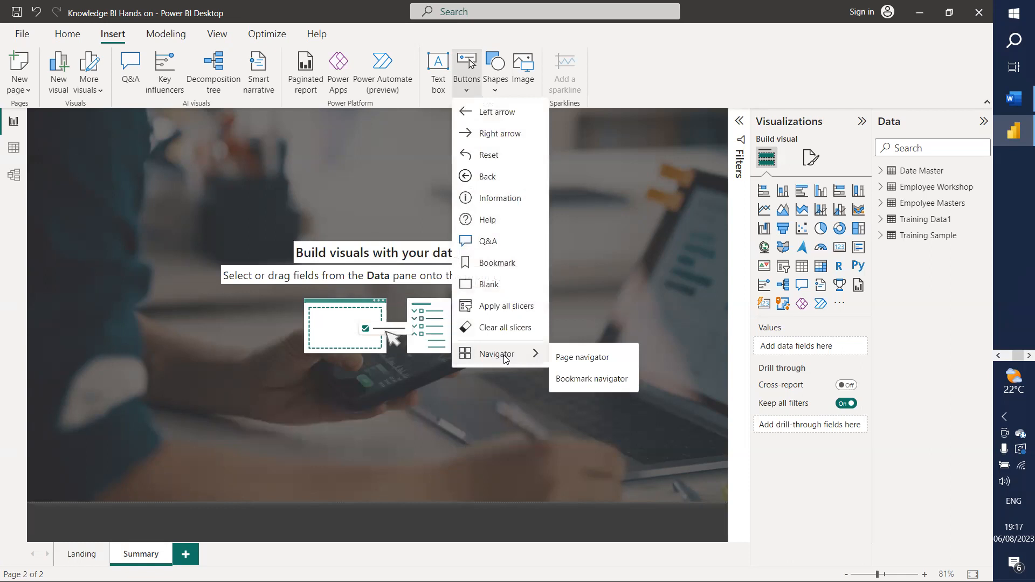
{"action": "left_click", "coordinate": [578, 357]}
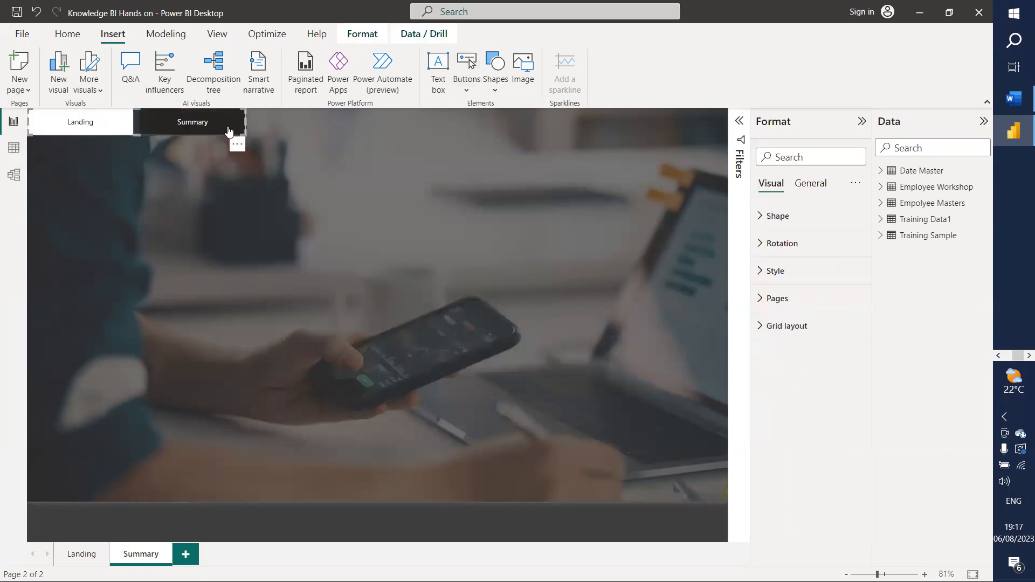
{"action": "left_click_drag", "start_coordinate": [145, 122], "coordinate": [583, 123]}
{"action": "left_click_drag", "start_coordinate": [683, 122], "coordinate": [726, 121]}
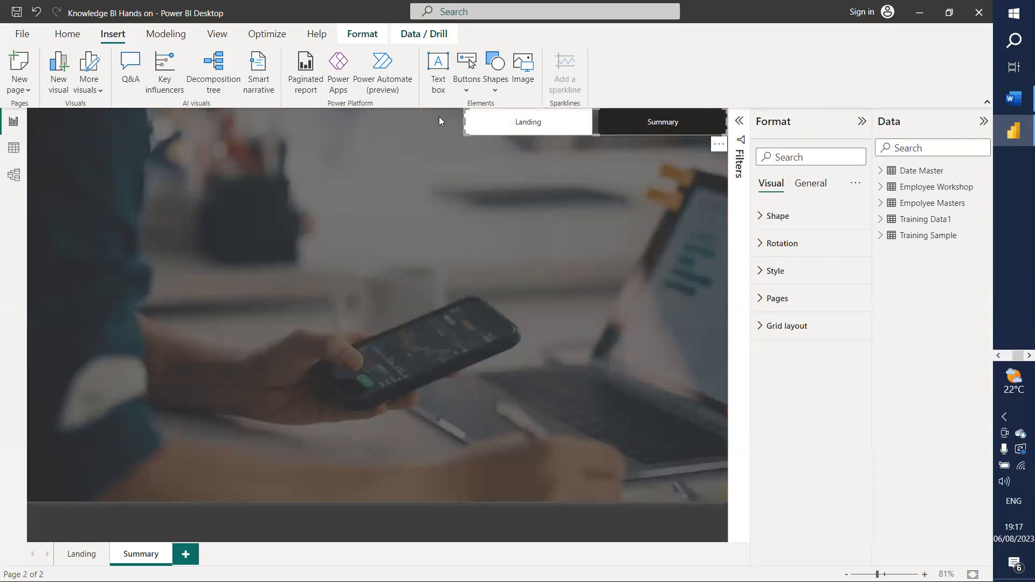
{"action": "left_click_drag", "start_coordinate": [463, 120], "coordinate": [320, 123]}
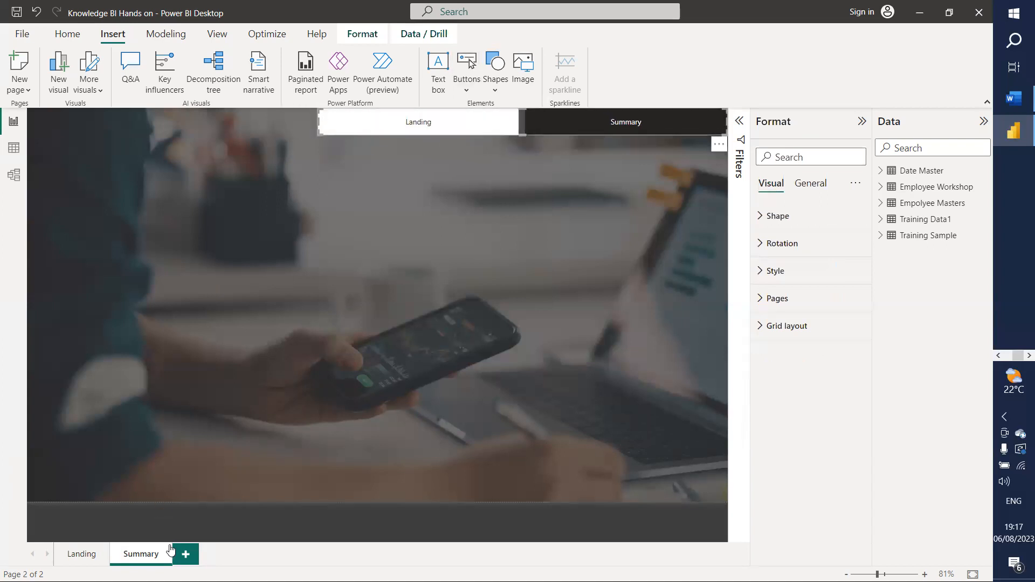
Step: Add a blank Page 1 and duplicate the Summary page
{"action": "left_click", "coordinate": [185, 554]}
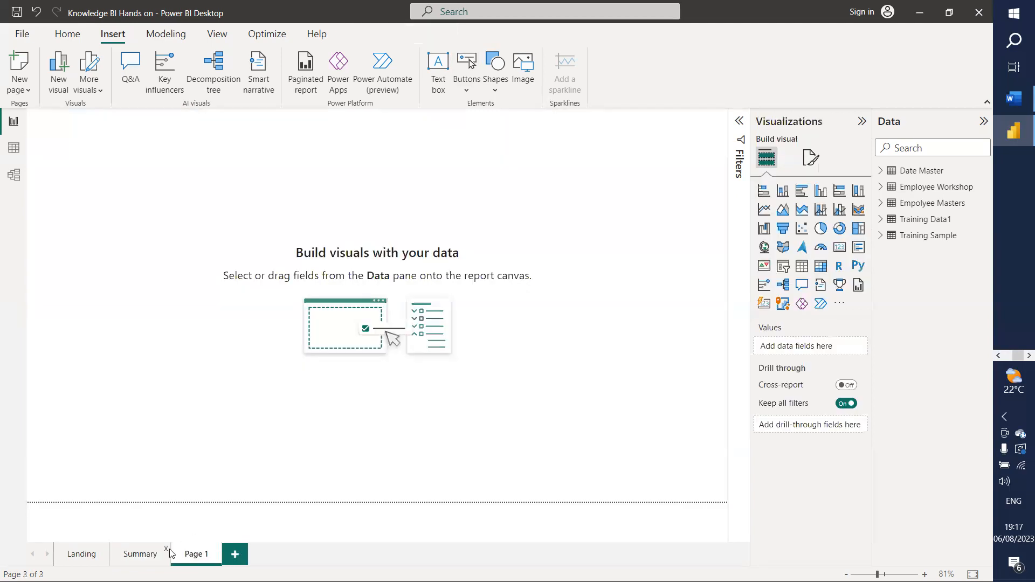
{"action": "right_click", "coordinate": [198, 559]}
{"action": "left_click", "coordinate": [137, 559]}
{"action": "right_click", "coordinate": [137, 559]}
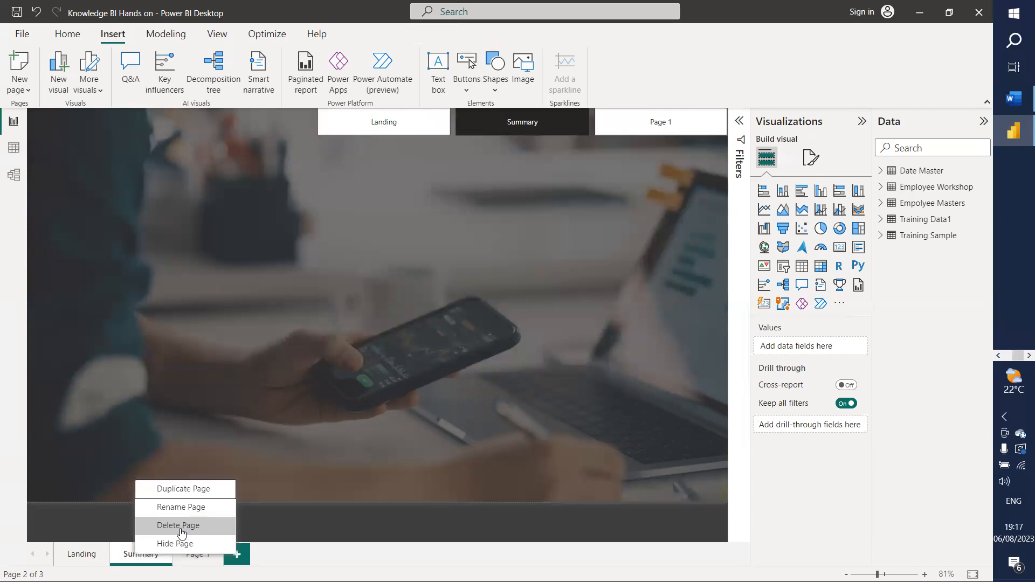
{"action": "left_click", "coordinate": [190, 491]}
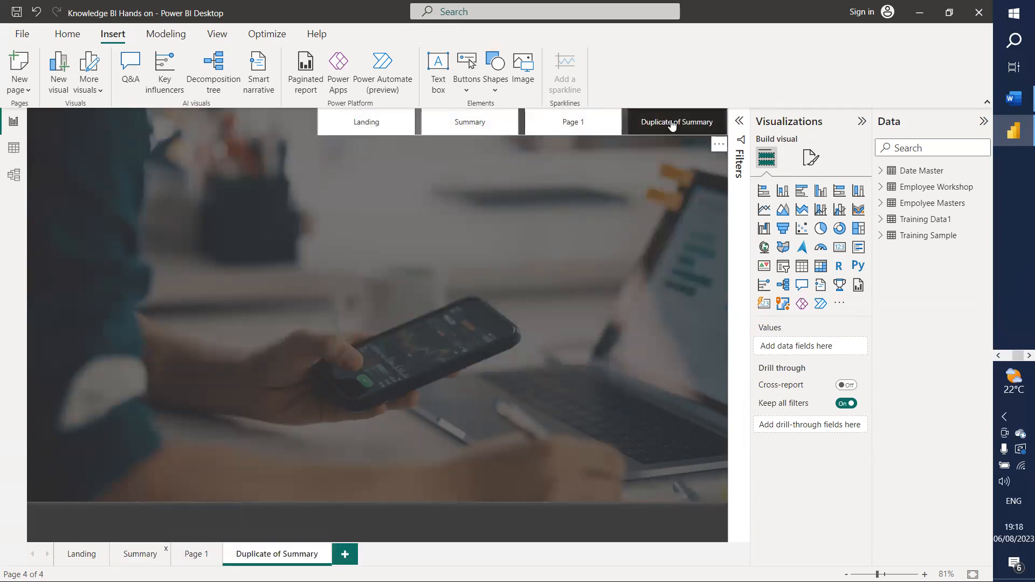
Step: Rename the Summary copy to 'Region Sales' and choose to delete Page 1
{"action": "right_click", "coordinate": [260, 559]}
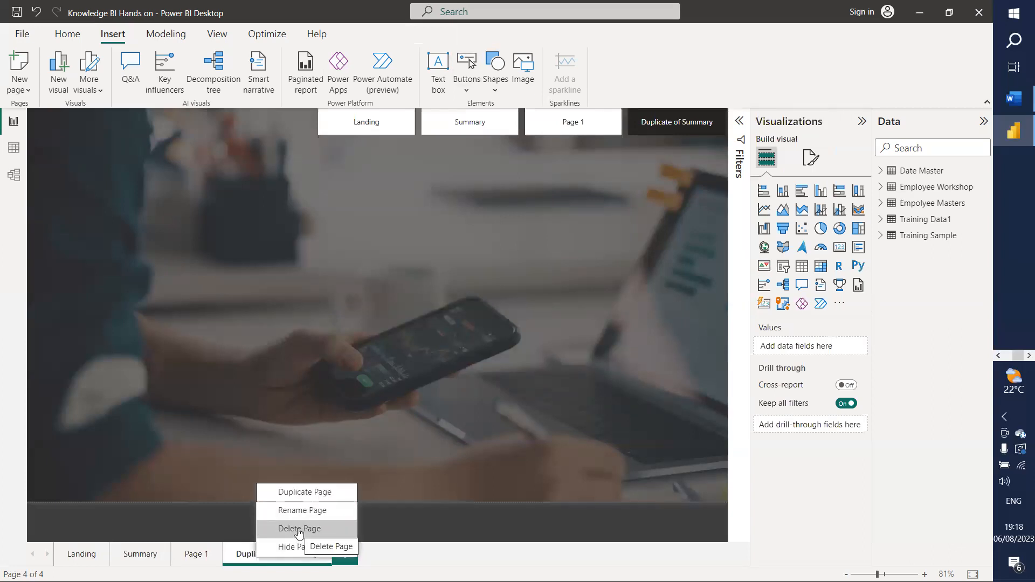
{"action": "left_click", "coordinate": [300, 510]}
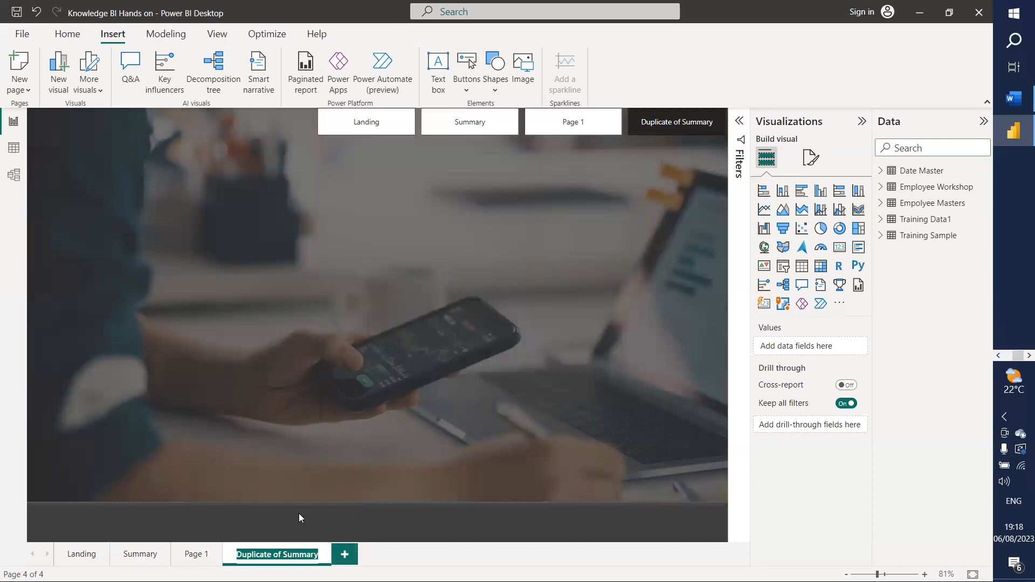
{"action": "type", "text": "Regip"}
{"action": "key", "text": "BackSpace"}
{"action": "type", "text": "on Sales"}
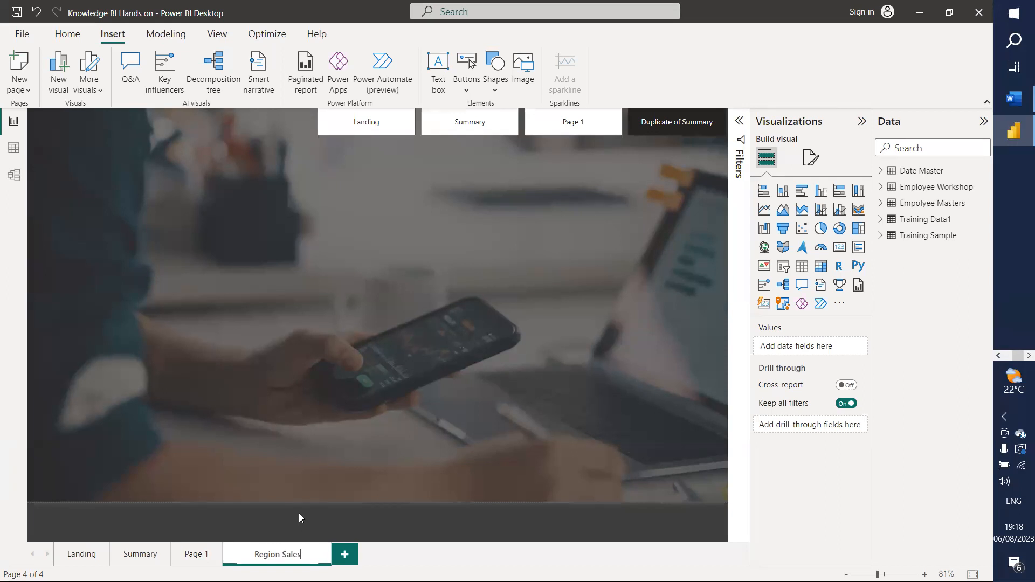
{"action": "key", "text": "Return"}
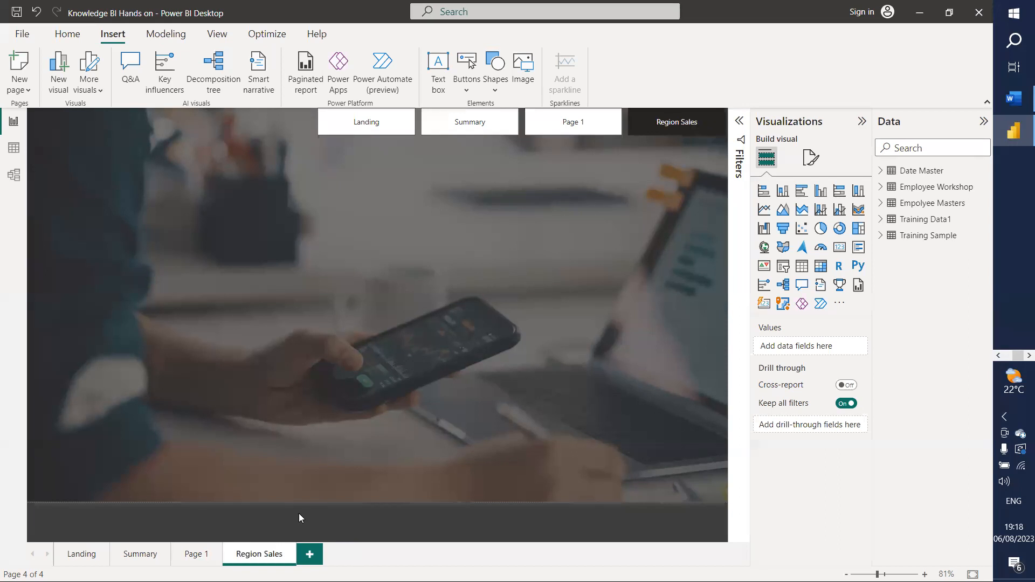
{"action": "right_click", "coordinate": [192, 560]}
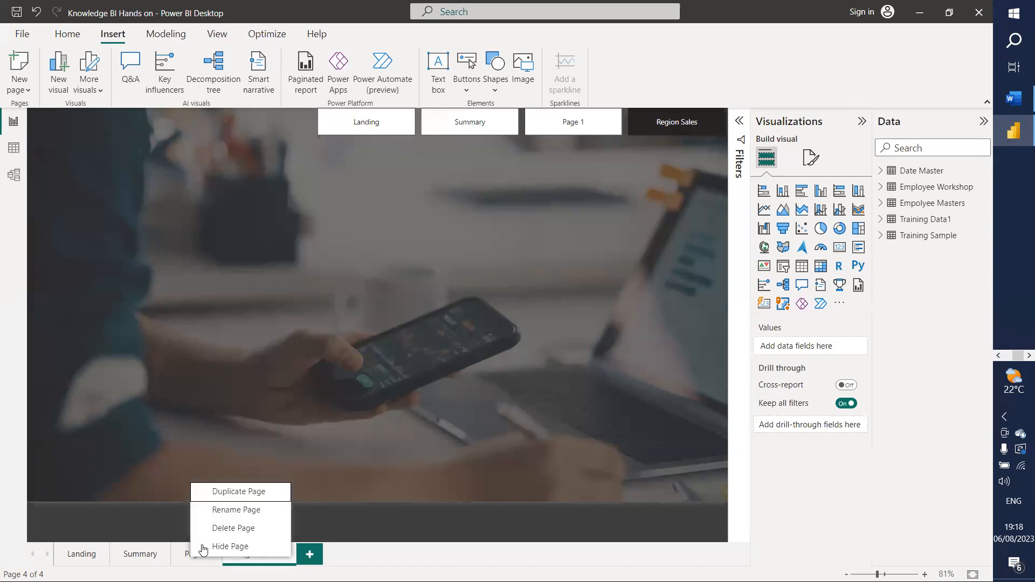
{"action": "left_click", "coordinate": [231, 529]}
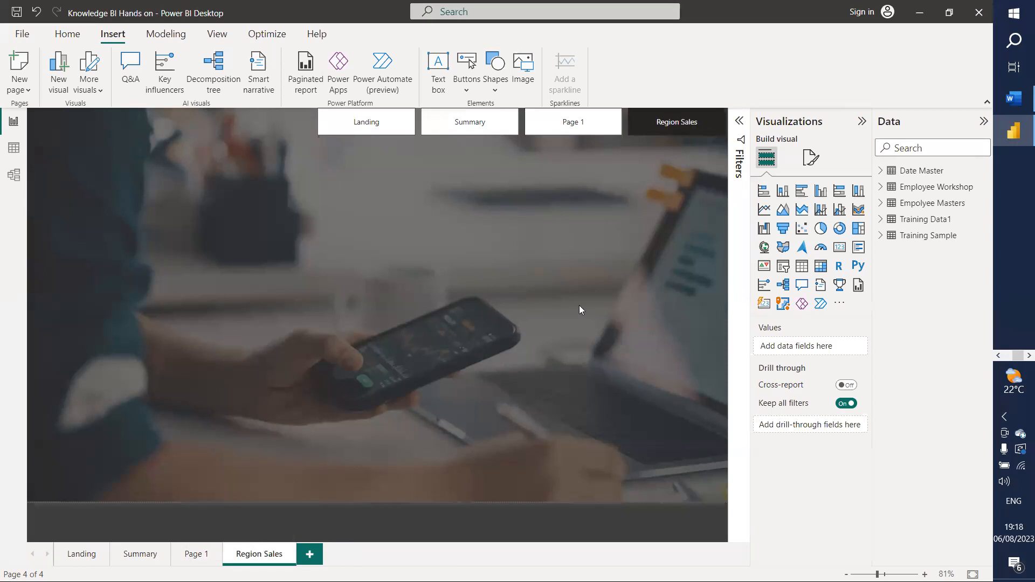
Step: Confirm deleting Page 1 and test navigation between Landing, Summary and Region Sales
{"action": "left_click", "coordinate": [603, 322]}
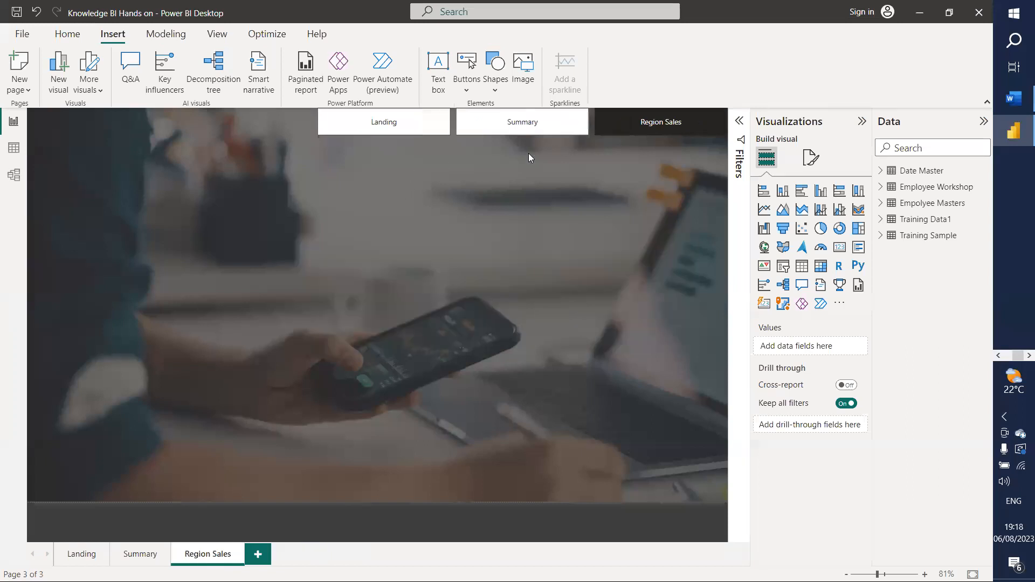
{"action": "left_click", "coordinate": [404, 124]}
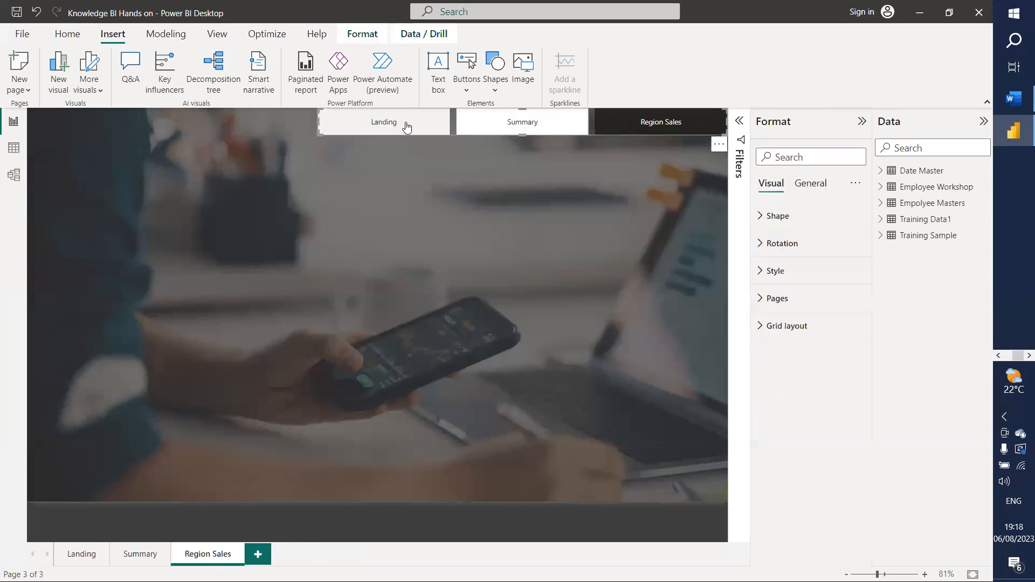
{"action": "left_click", "coordinate": [407, 125], "text": "ctrl"}
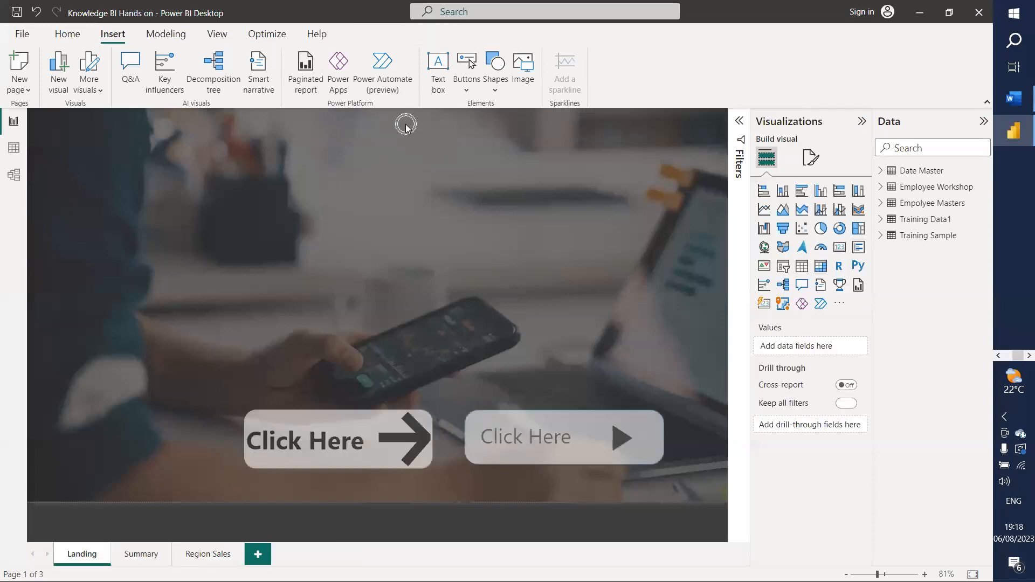
{"action": "left_click", "coordinate": [141, 555]}
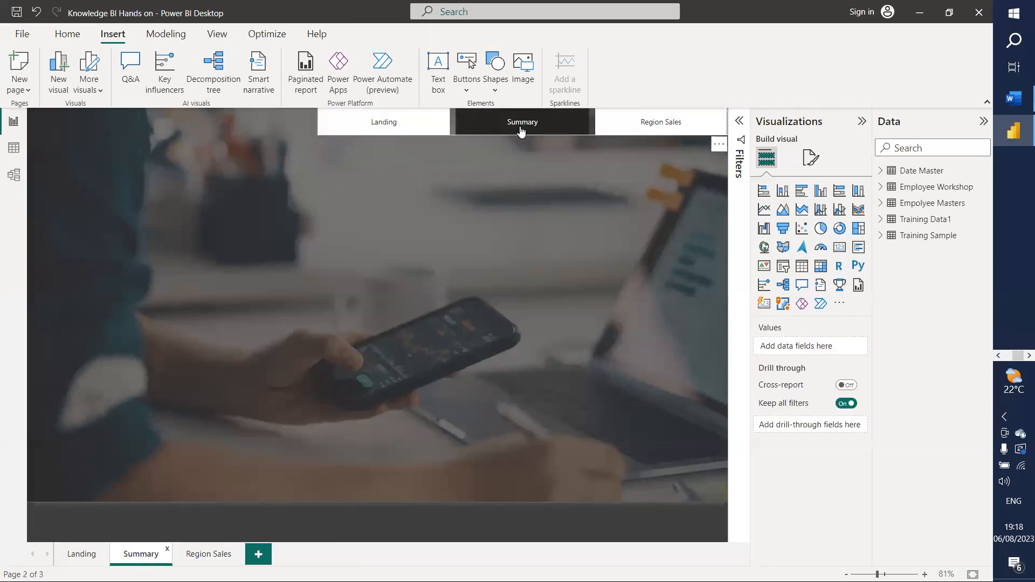
{"action": "left_click", "coordinate": [369, 131], "text": "ctrl"}
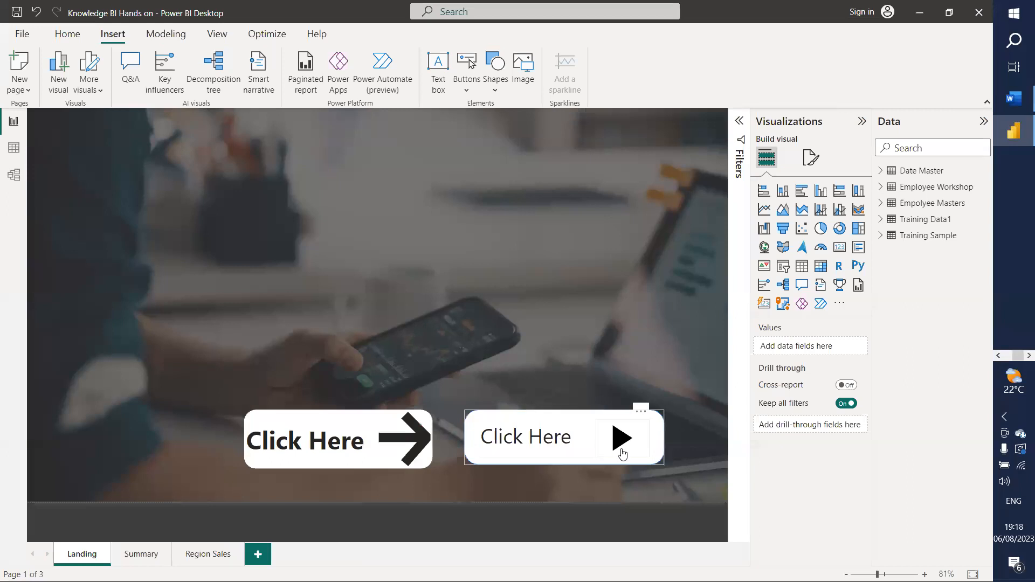
{"action": "left_click", "coordinate": [406, 446], "text": "ctrl"}
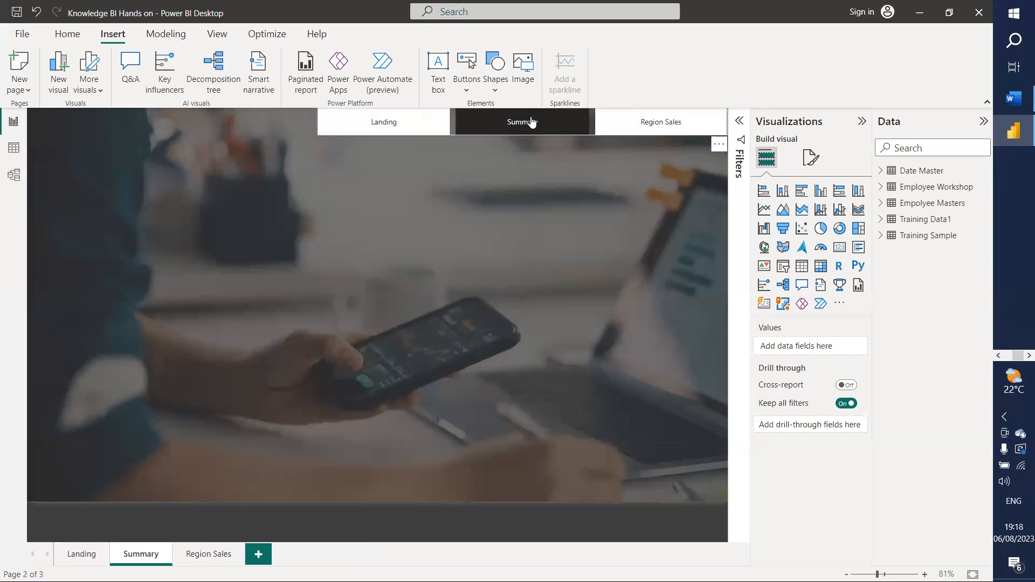
{"action": "left_click", "coordinate": [647, 124], "text": "ctrl"}
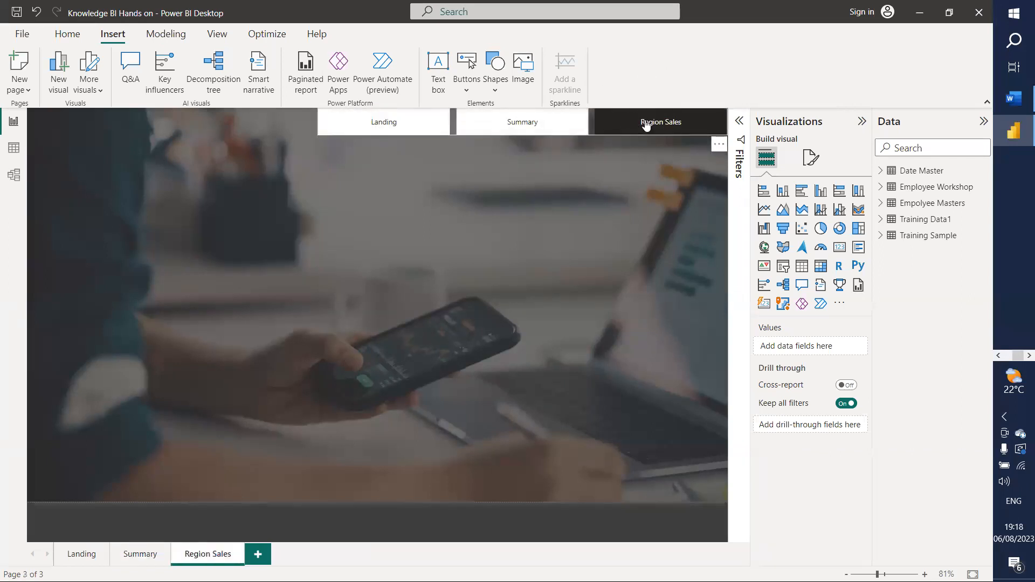
{"action": "left_click", "coordinate": [545, 123], "text": "ctrl"}
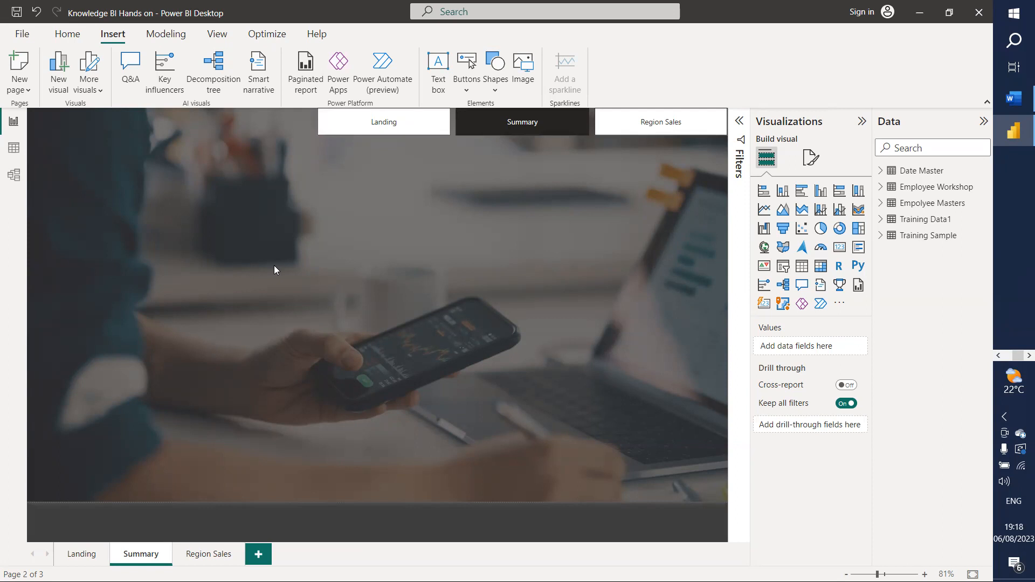
Step: Narrow the page navigator from its left edge and add an empty text box
{"action": "left_click", "coordinate": [334, 121]}
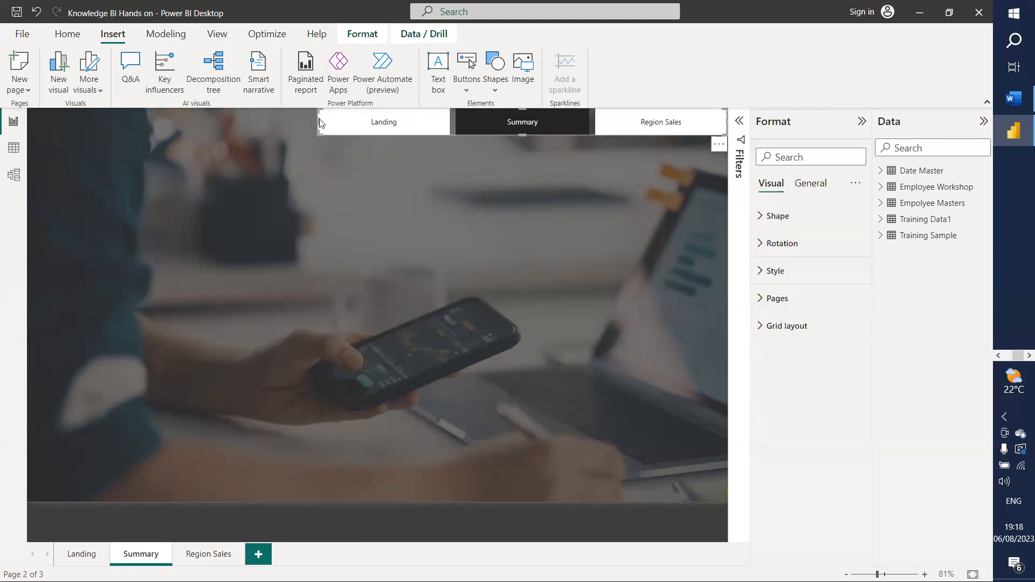
{"action": "left_click", "coordinate": [325, 127]}
{"action": "left_click", "coordinate": [329, 129]}
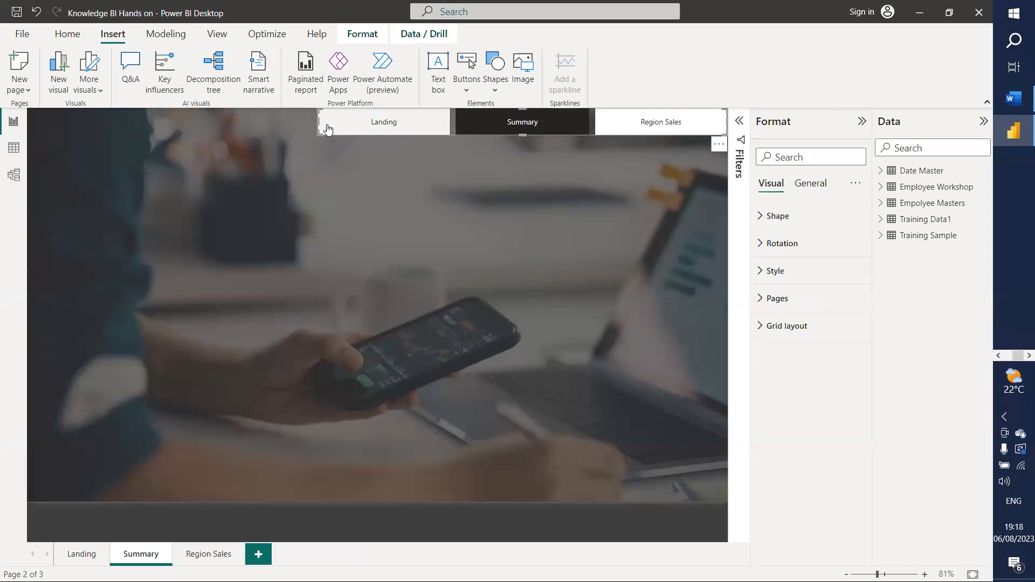
{"action": "left_click_drag", "start_coordinate": [330, 131], "coordinate": [365, 133]}
{"action": "left_click", "coordinate": [184, 149]}
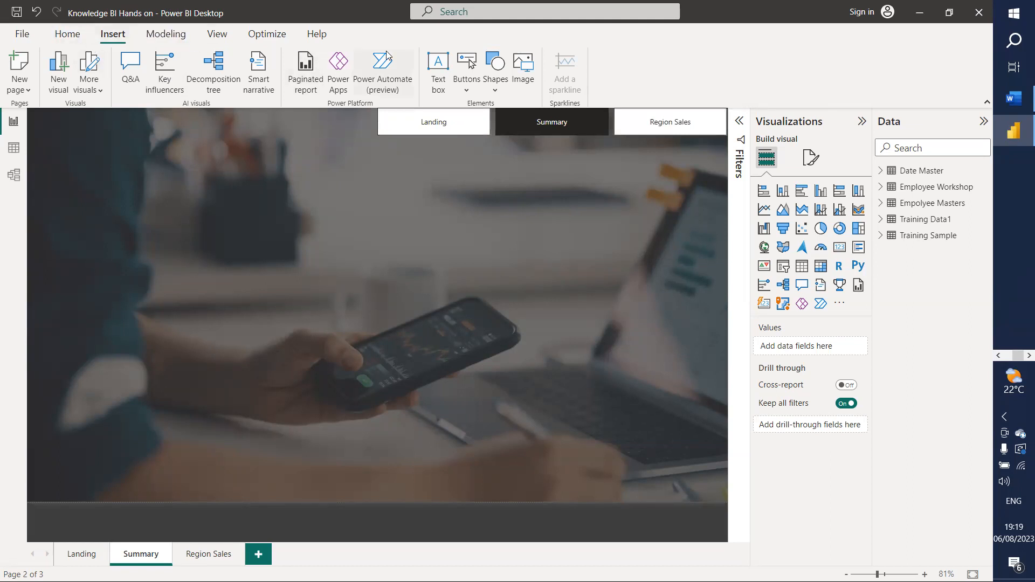
{"action": "left_click", "coordinate": [442, 65]}
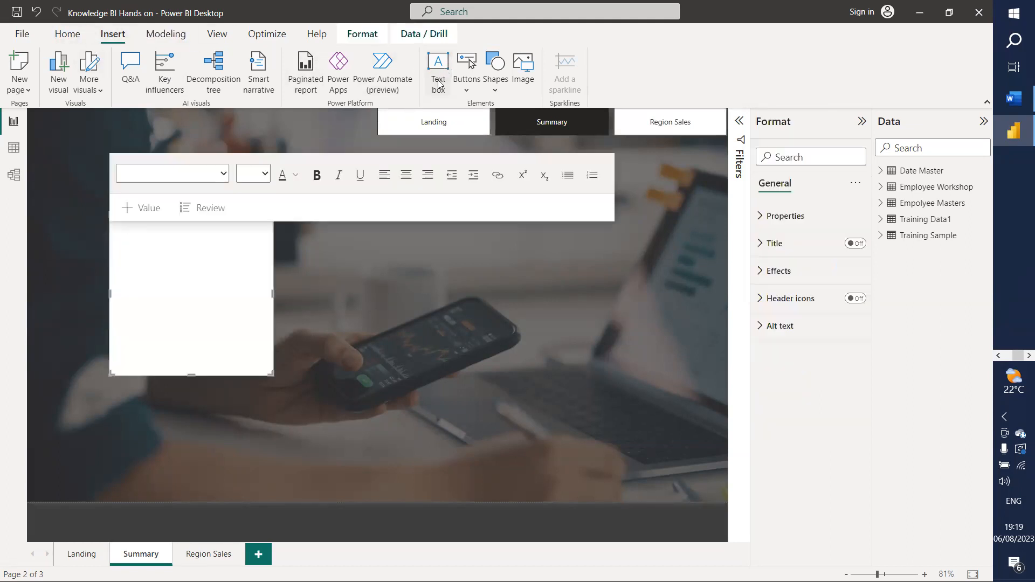
Step: Type 'Executive Summary' into the new text box on the Summary page
{"action": "left_click", "coordinate": [203, 262]}
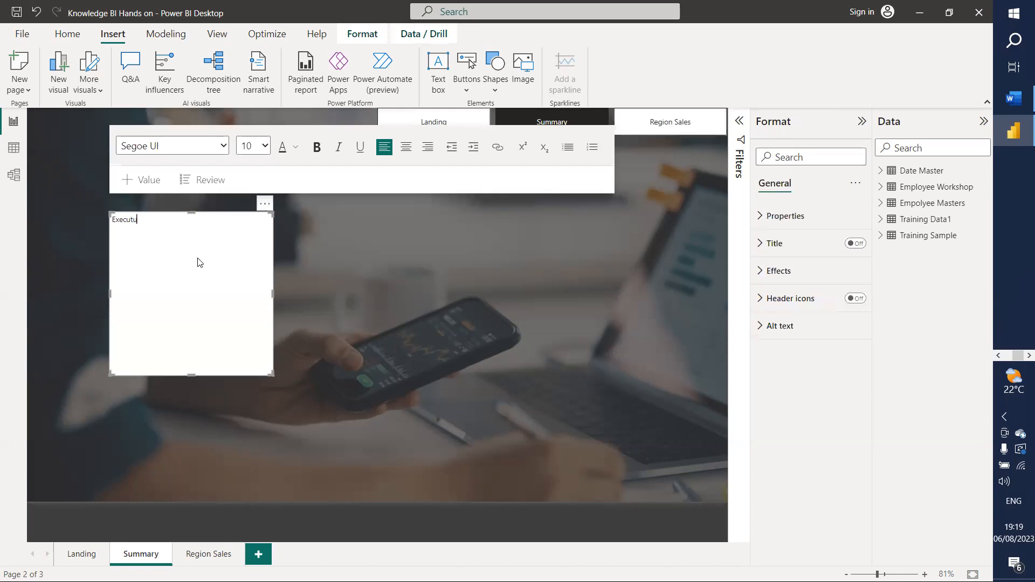
{"action": "type", "text": "Executive Summary"}
{"action": "left_click", "coordinate": [199, 262]}
Step: Set all the heading text to size 24 Segoe UI, leaving the font colour unchanged
{"action": "key", "text": "ctrl+a"}
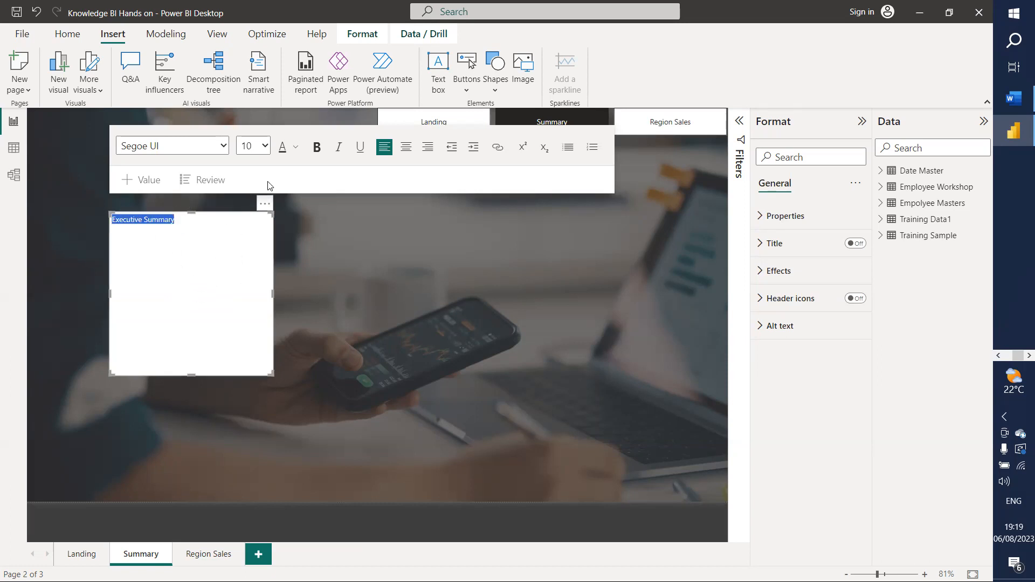
{"action": "left_click", "coordinate": [265, 153]}
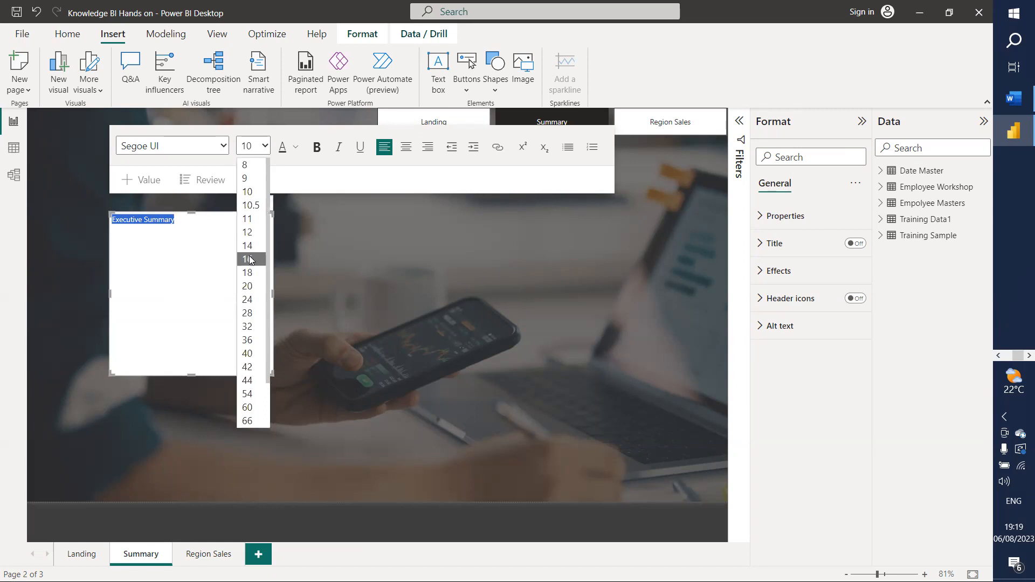
{"action": "left_click", "coordinate": [246, 300]}
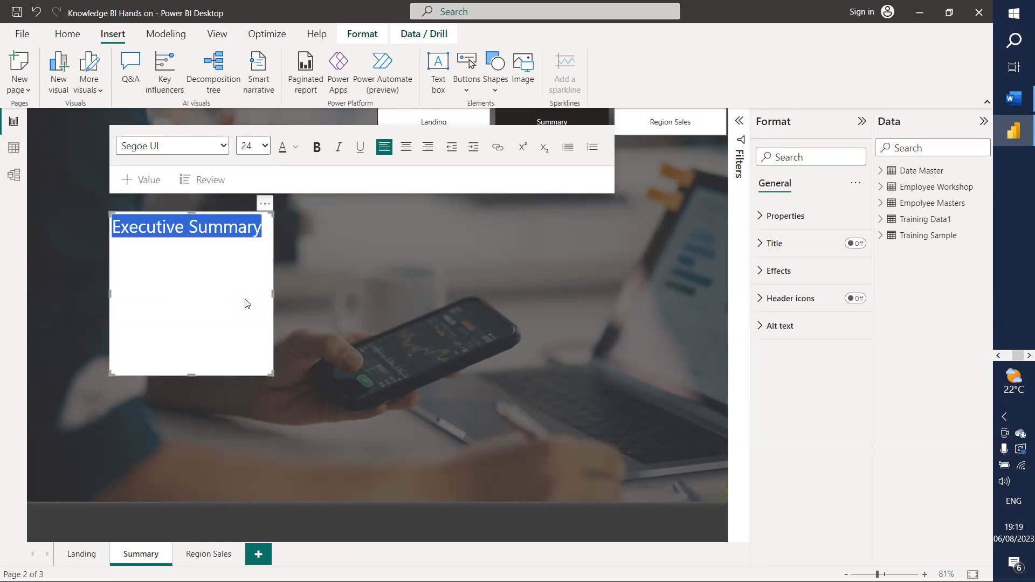
{"action": "left_click", "coordinate": [298, 151]}
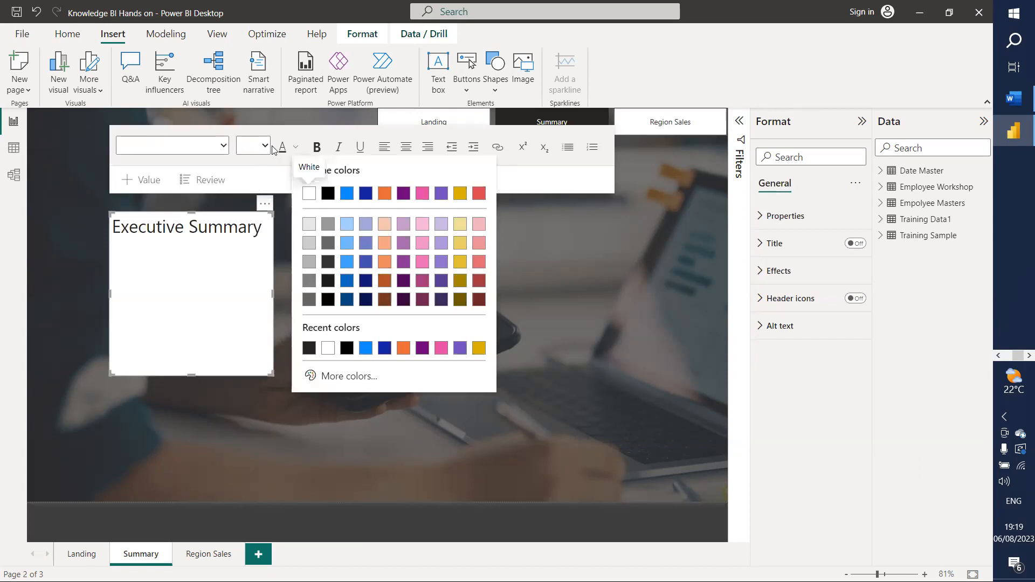
{"action": "left_click", "coordinate": [295, 150]}
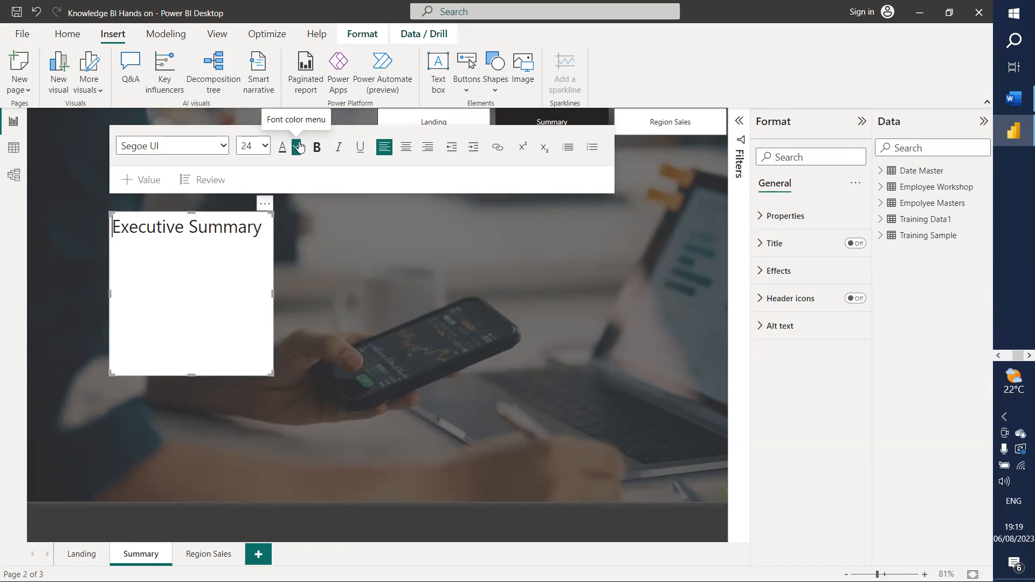
Step: Make the whole title bold, size 32, in Segoe (Bold)
{"action": "left_click", "coordinate": [317, 146]}
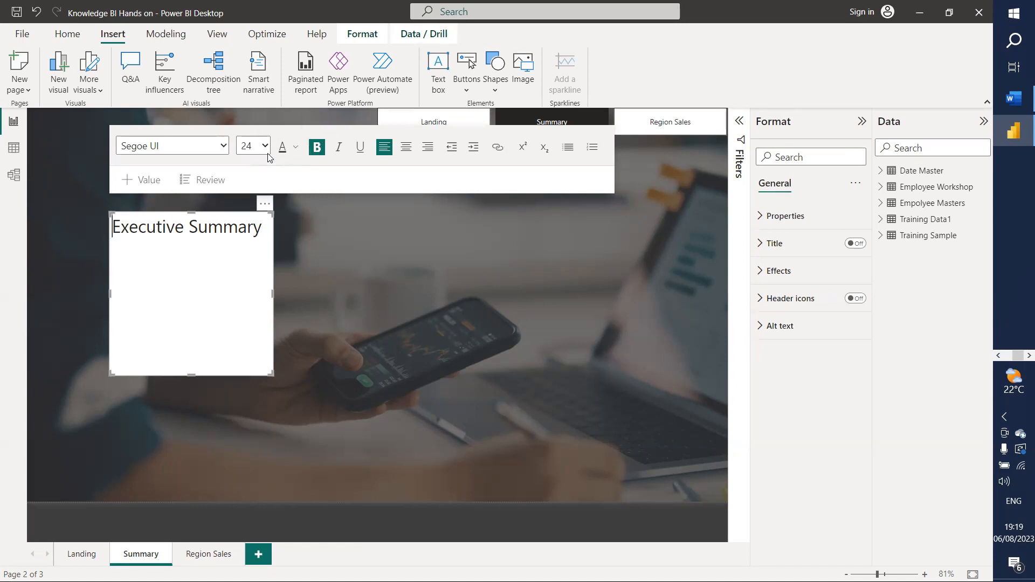
{"action": "left_click", "coordinate": [213, 232]}
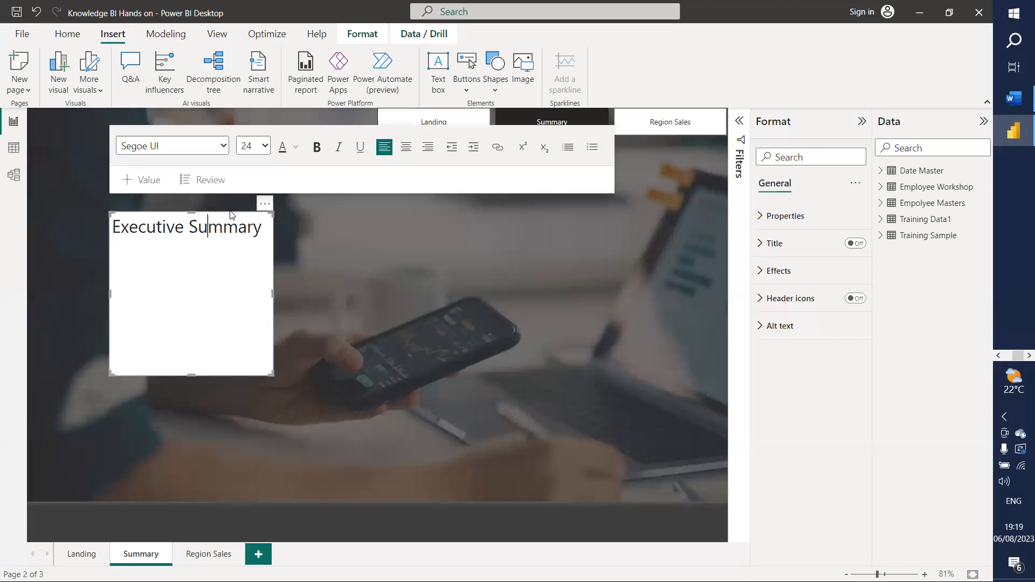
{"action": "key", "text": "ctrl+a"}
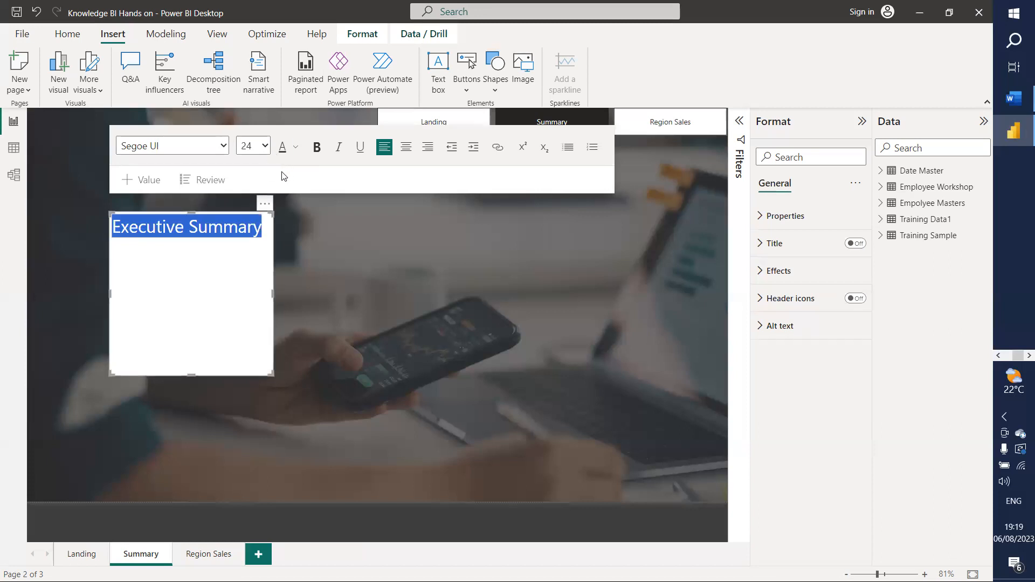
{"action": "left_click", "coordinate": [320, 154]}
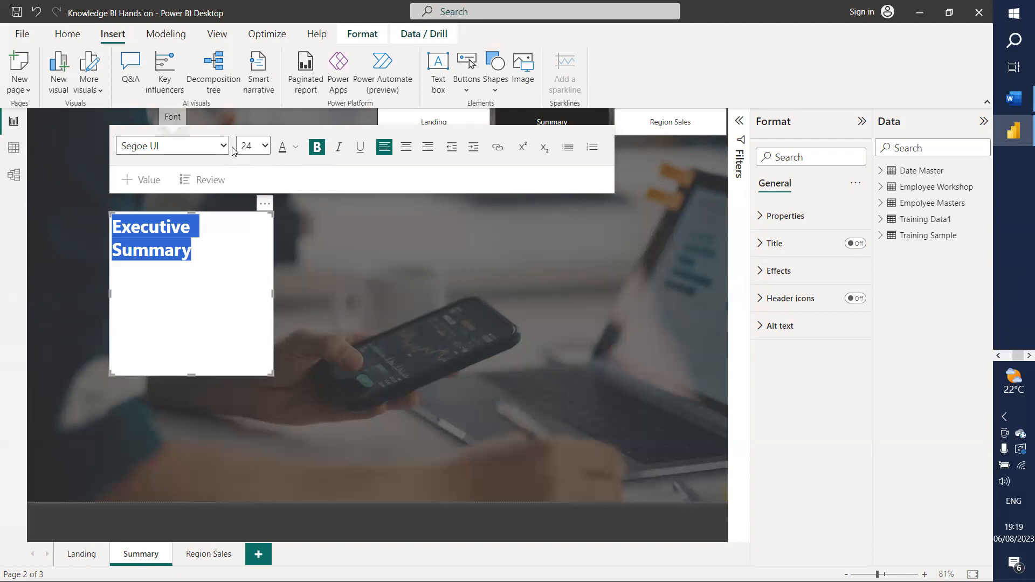
{"action": "left_click", "coordinate": [264, 147]}
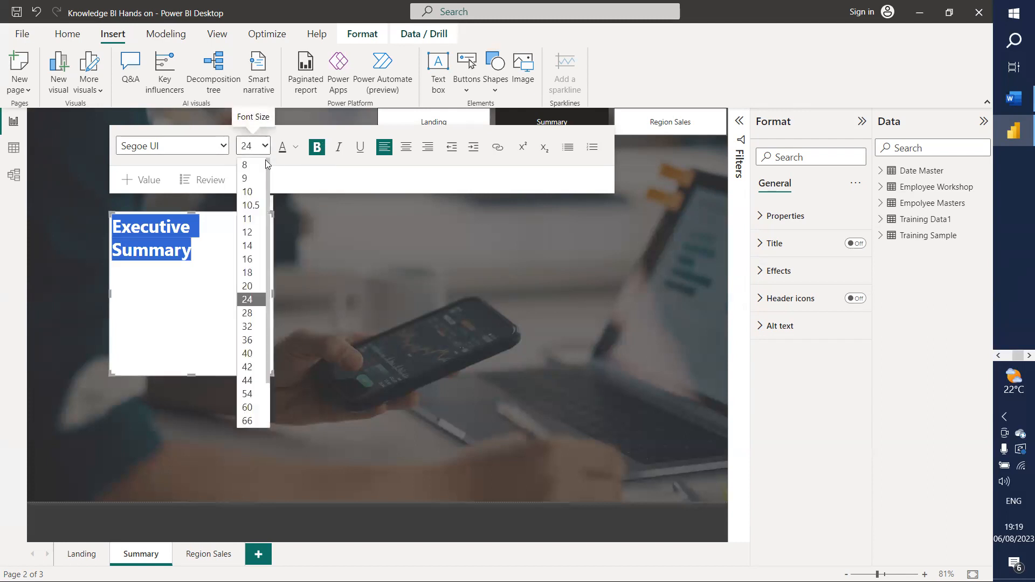
{"action": "left_click", "coordinate": [247, 326]}
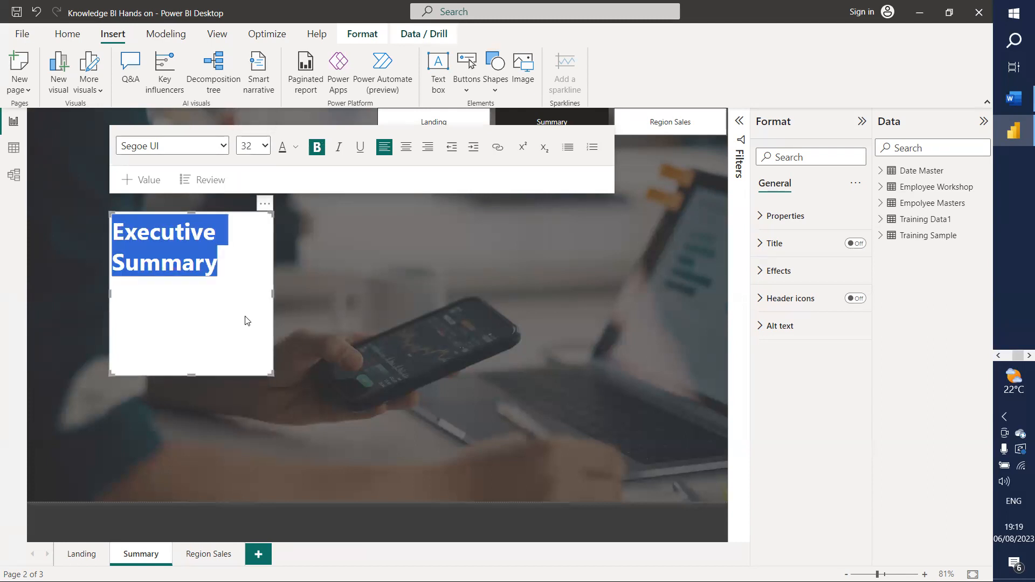
{"action": "left_click", "coordinate": [226, 150]}
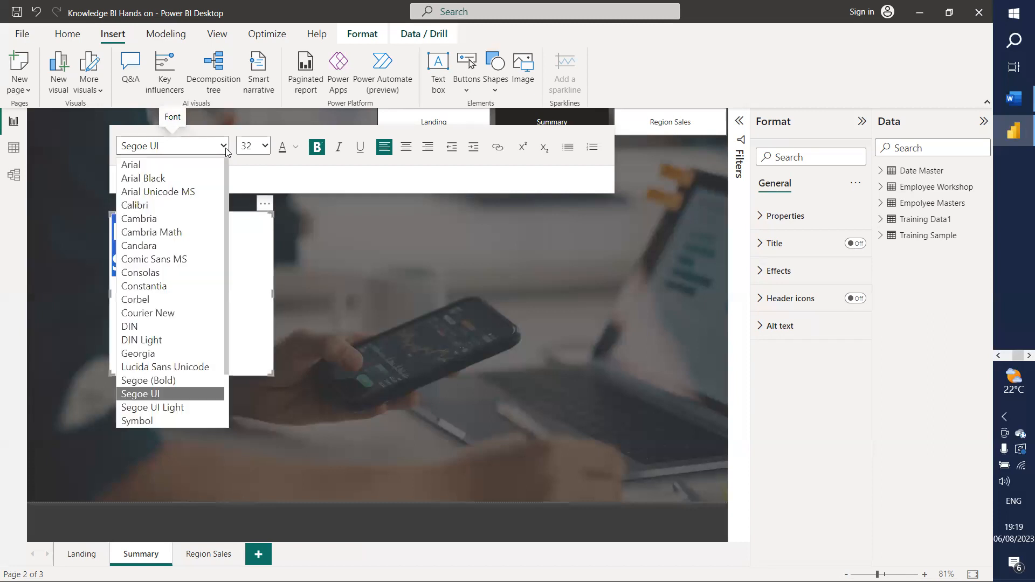
{"action": "left_click", "coordinate": [170, 381]}
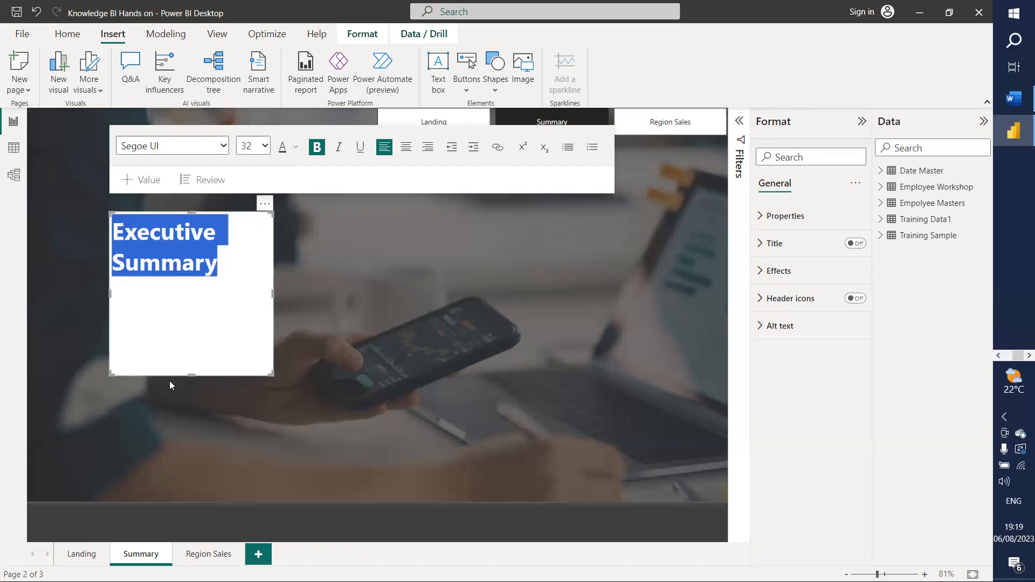
Step: Widen and shorten the title box so the text fits one line, and underline it
{"action": "left_click_drag", "start_coordinate": [274, 294], "coordinate": [518, 308]}
{"action": "left_click_drag", "start_coordinate": [312, 372], "coordinate": [333, 260]}
{"action": "left_click", "coordinate": [359, 152]}
Step: Retype the title's final letter 'y' and deselect the text box
{"action": "left_click", "coordinate": [350, 222]}
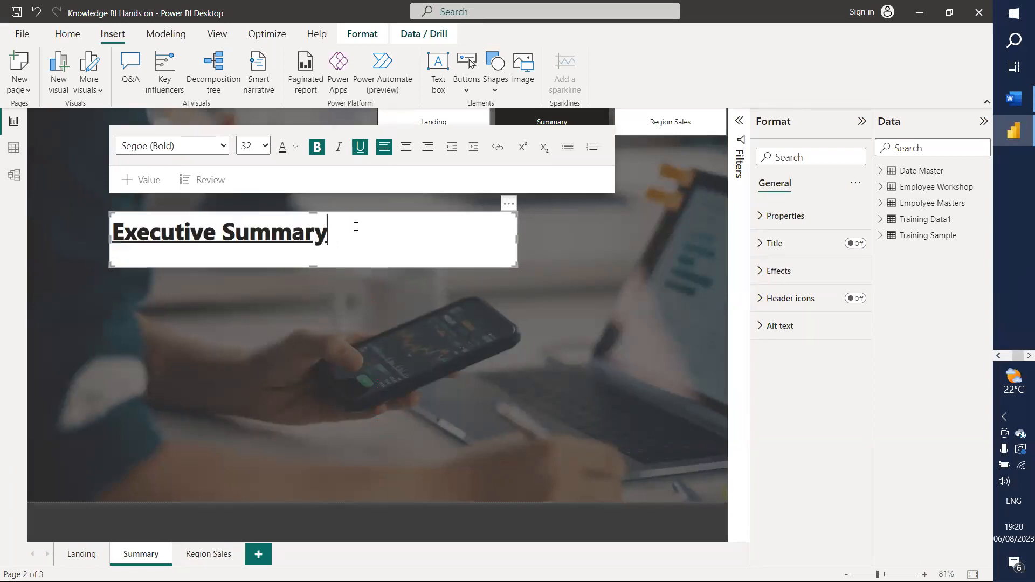
{"action": "left_click", "coordinate": [398, 298]}
{"action": "left_click", "coordinate": [344, 236]}
{"action": "key", "text": "BackSpace"}
{"action": "type", "text": "y"}
{"action": "left_click", "coordinate": [399, 350]}
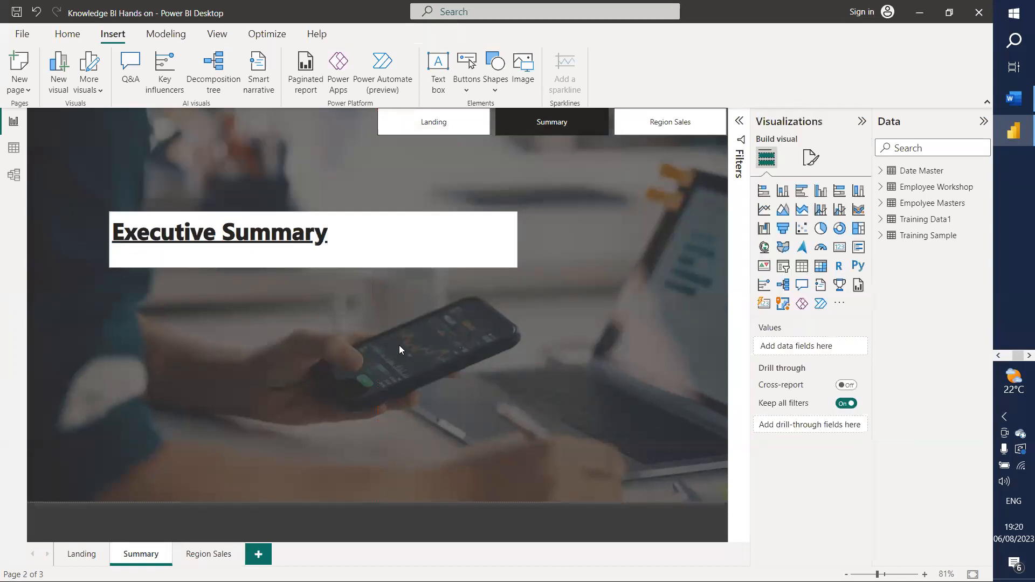
Step: Move the title box to the top-left corner and trim its right and bottom edges
{"action": "left_click", "coordinate": [345, 217]}
{"action": "left_click_drag", "start_coordinate": [332, 210], "coordinate": [252, 114]}
{"action": "left_click_drag", "start_coordinate": [439, 138], "coordinate": [365, 133]}
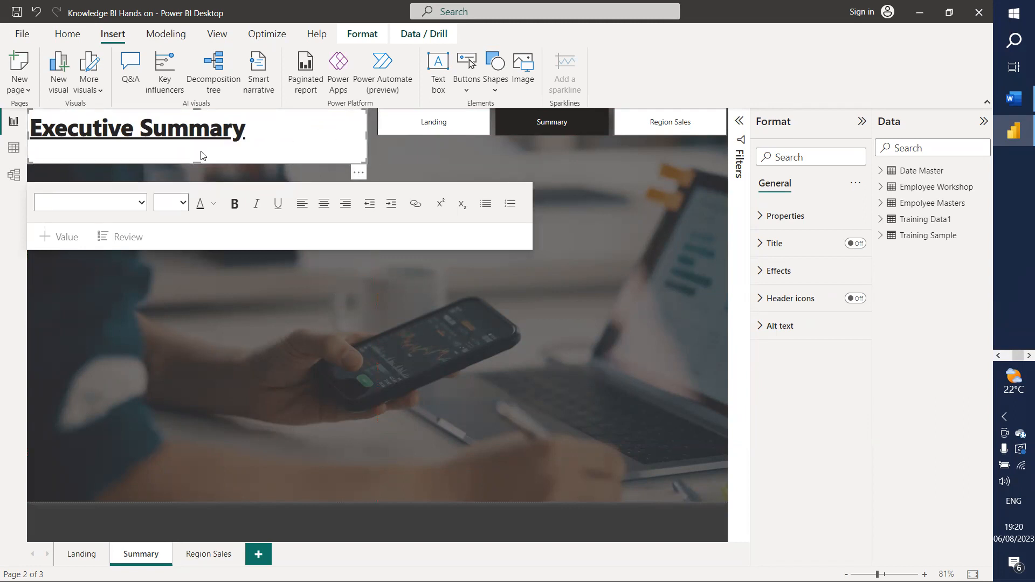
{"action": "left_click_drag", "start_coordinate": [189, 161], "coordinate": [203, 143]}
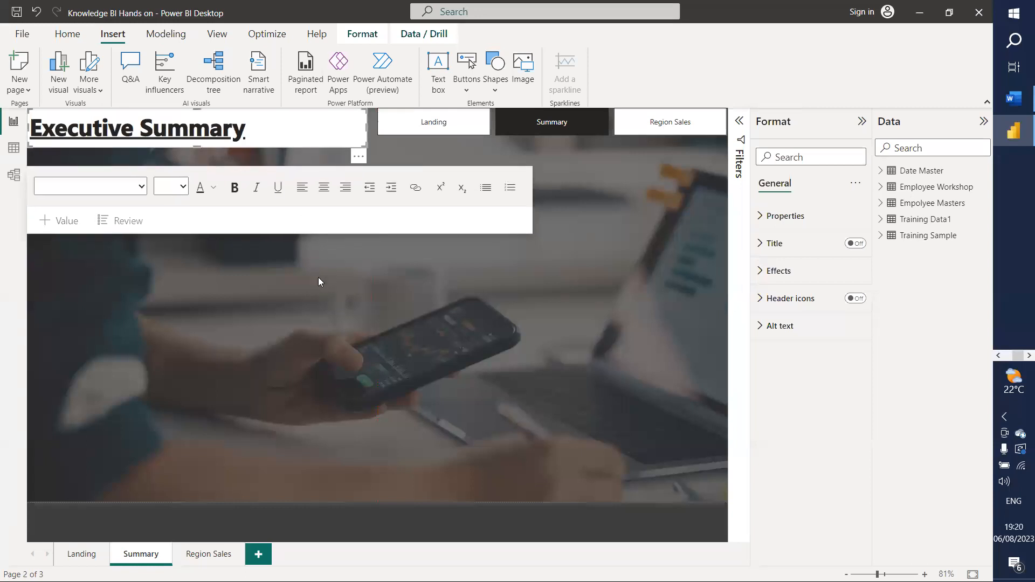
{"action": "left_click", "coordinate": [294, 137]}
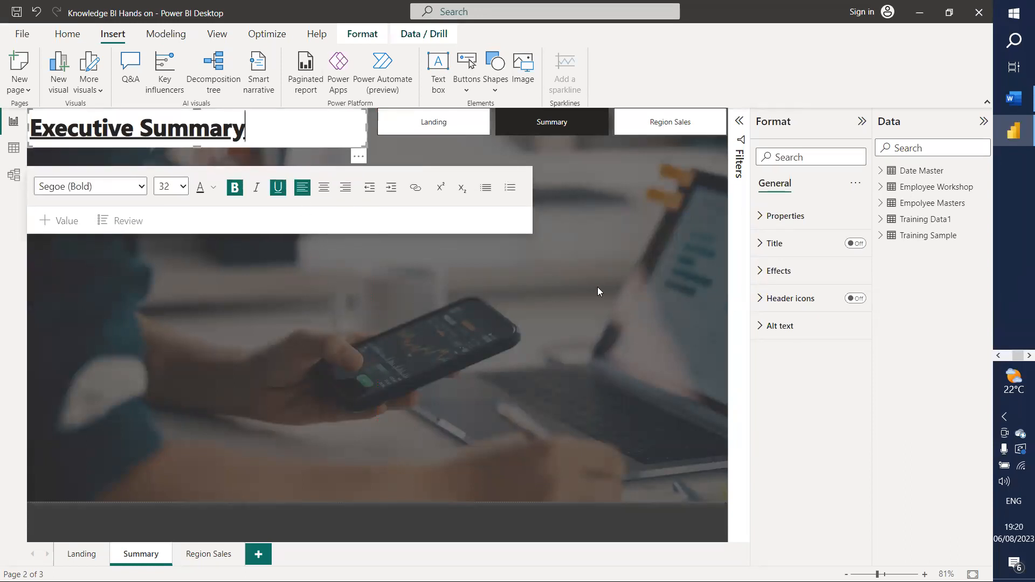
{"action": "left_click", "coordinate": [773, 270]}
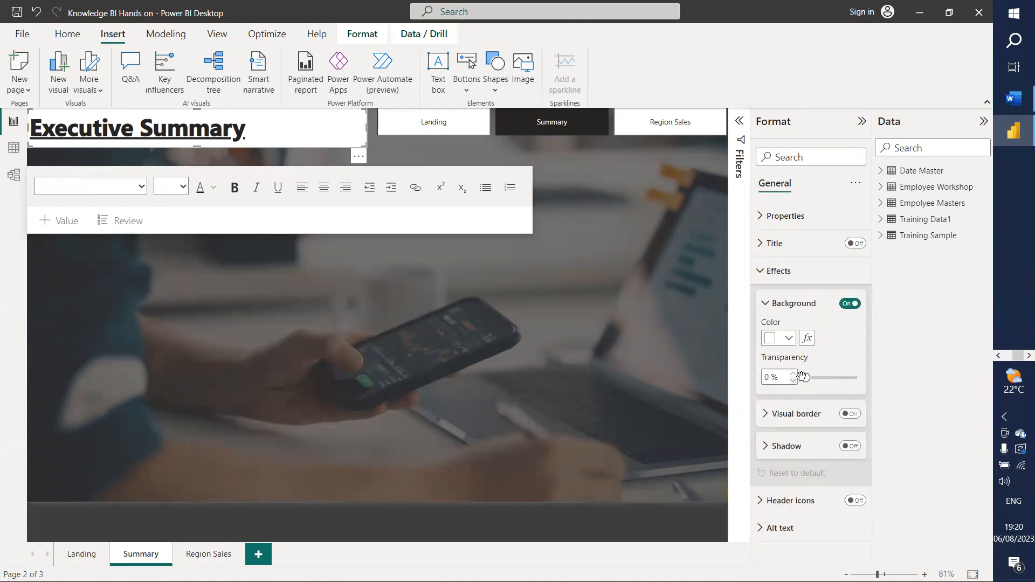
Step: Set the title box background to 41% transparency and try white title text
{"action": "left_click_drag", "start_coordinate": [805, 378], "coordinate": [827, 379]}
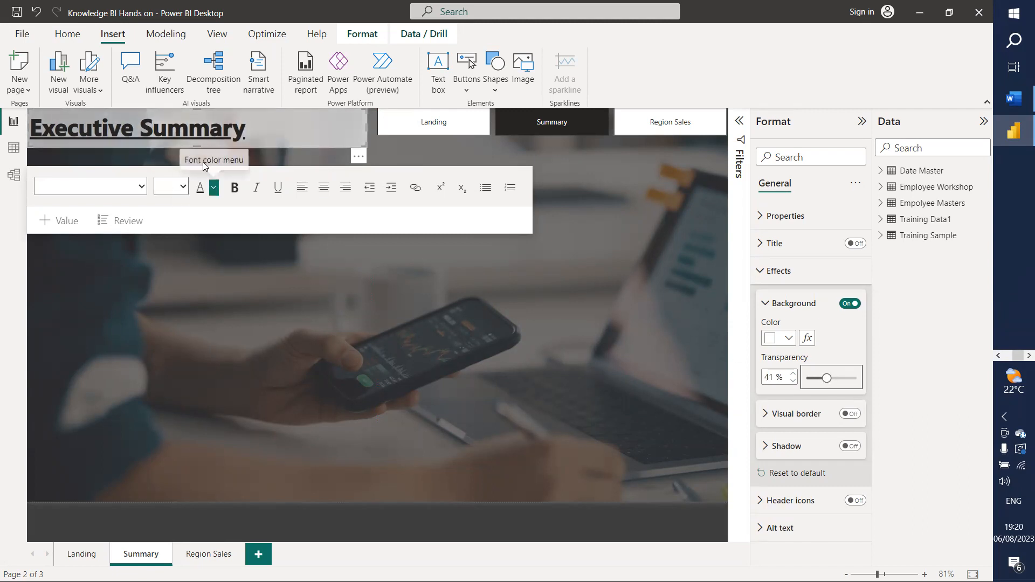
{"action": "left_click", "coordinate": [248, 138]}
{"action": "key", "text": "ctrl+a"}
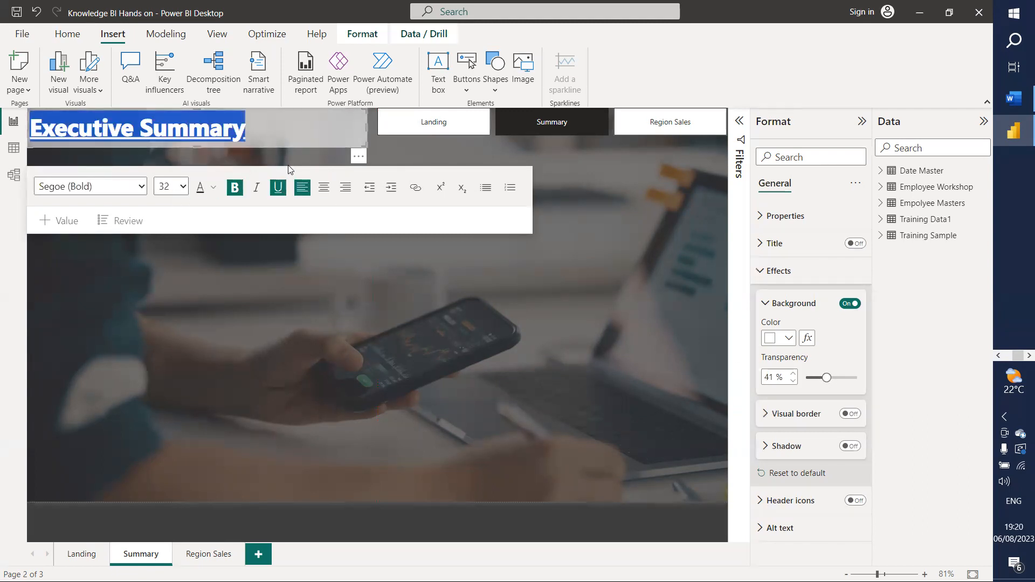
{"action": "left_click", "coordinate": [214, 187]}
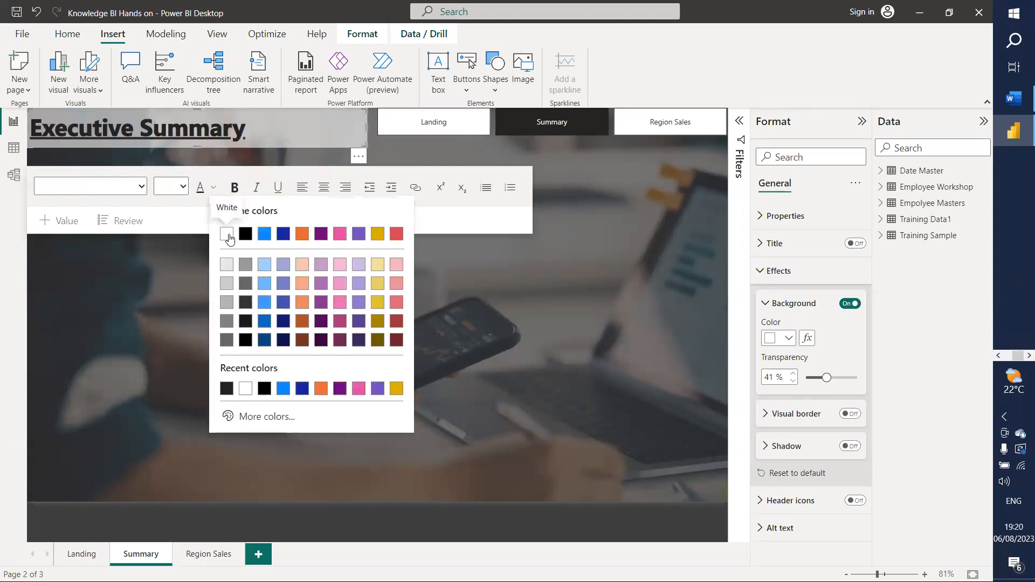
{"action": "left_click", "coordinate": [231, 260]}
{"action": "left_click", "coordinate": [304, 336]}
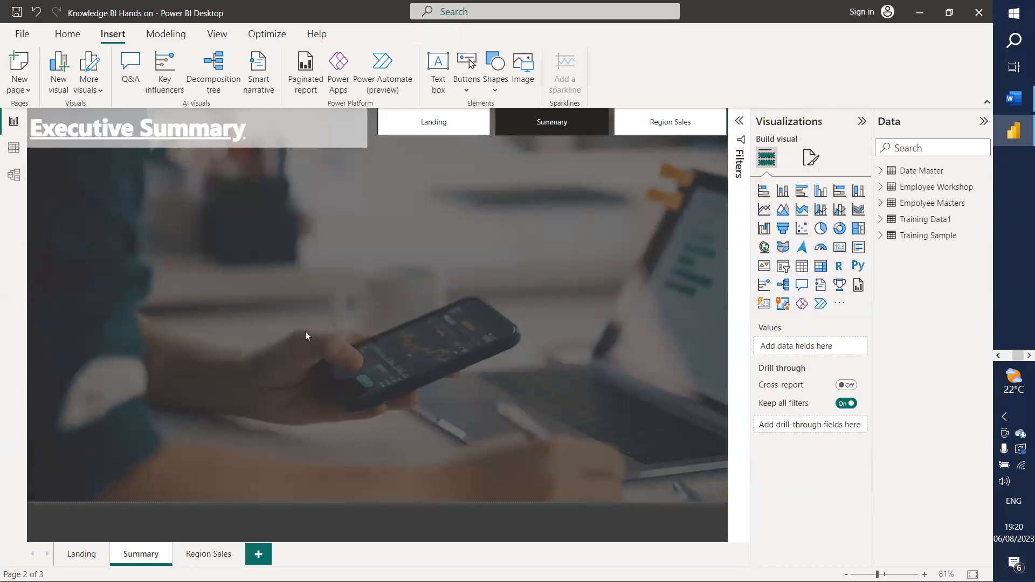
Step: Try a dark orange colour for the title text
{"action": "left_click", "coordinate": [298, 120]}
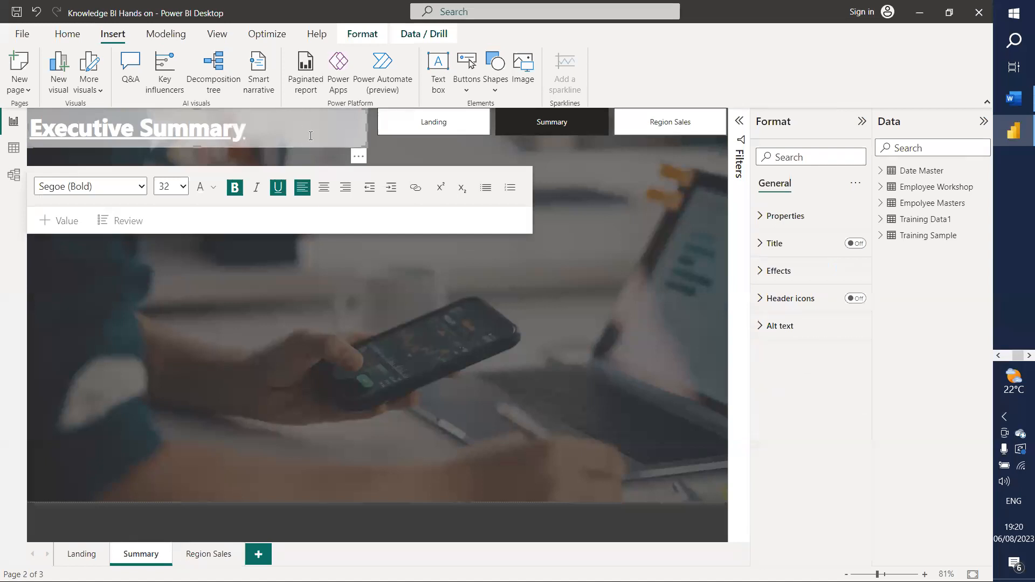
{"action": "key", "text": "ctrl+a"}
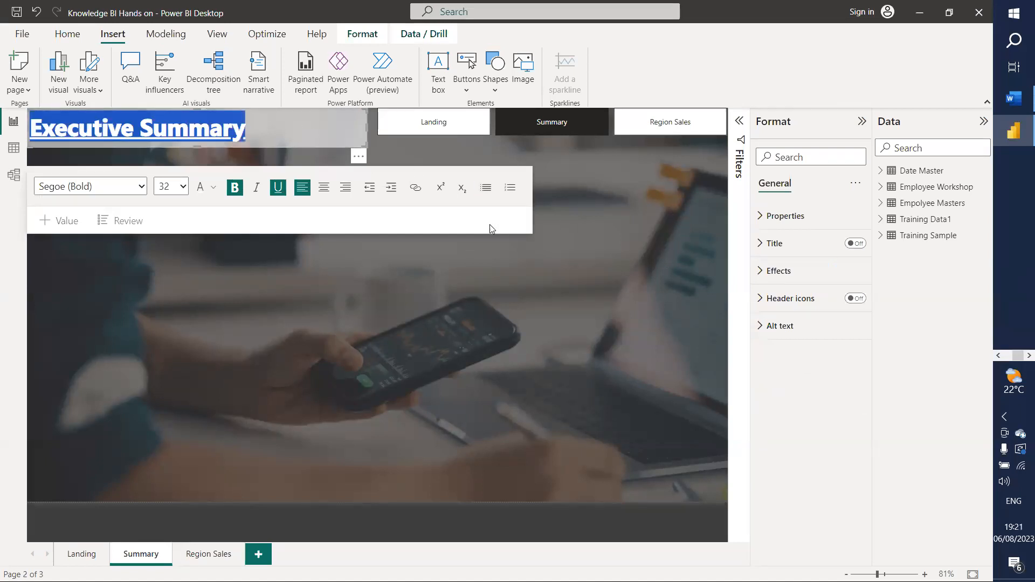
{"action": "left_click", "coordinate": [213, 189]}
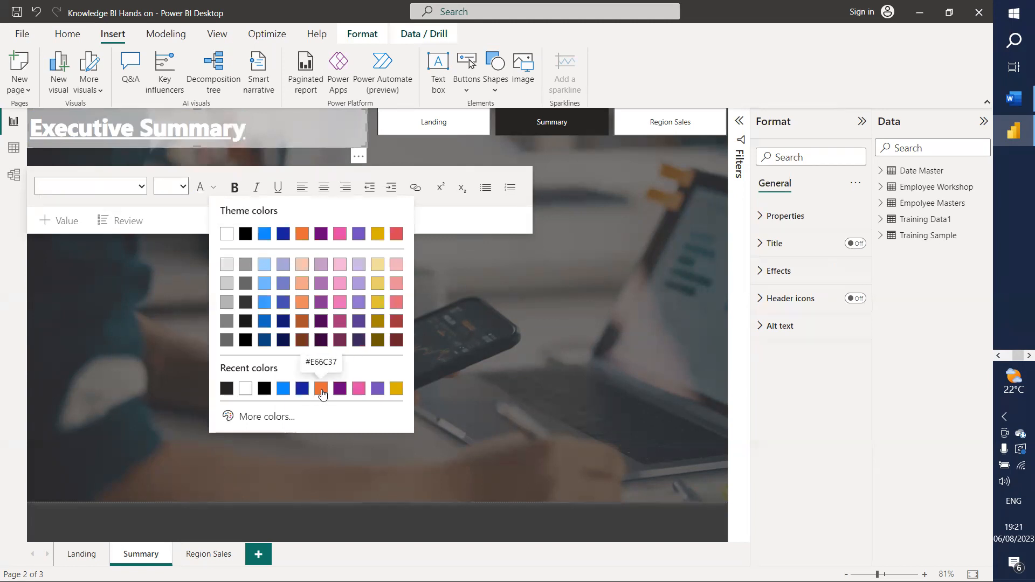
{"action": "left_click", "coordinate": [302, 322]}
{"action": "left_click", "coordinate": [294, 326]}
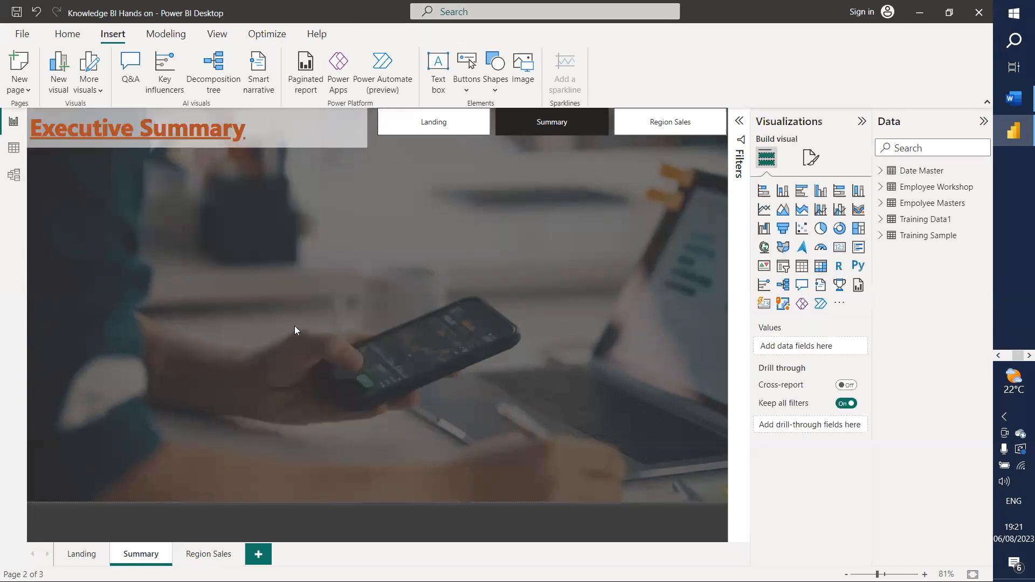
Step: Colour the Executive Summary title text red
{"action": "triple_click", "coordinate": [252, 130]}
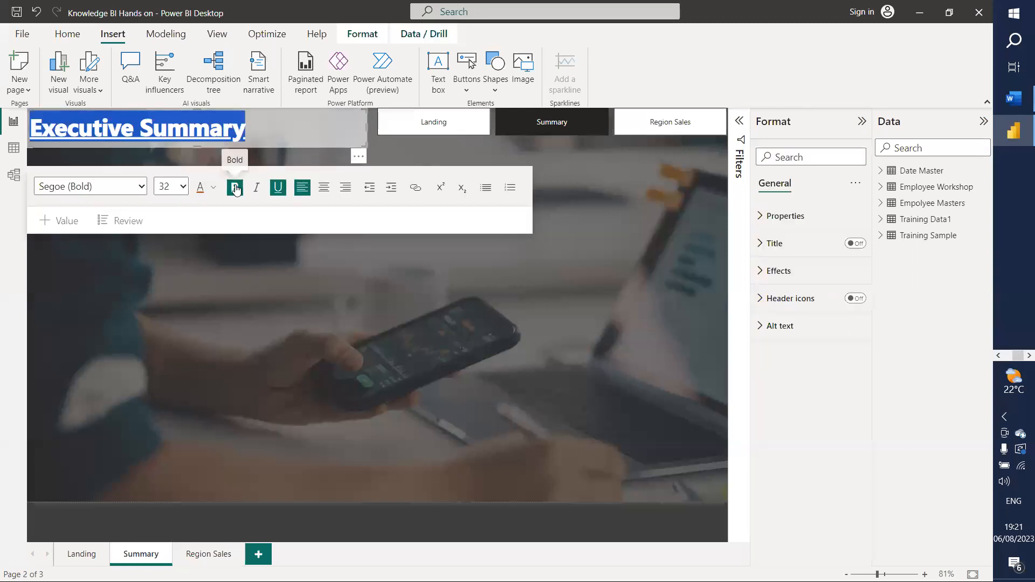
{"action": "left_click", "coordinate": [213, 187]}
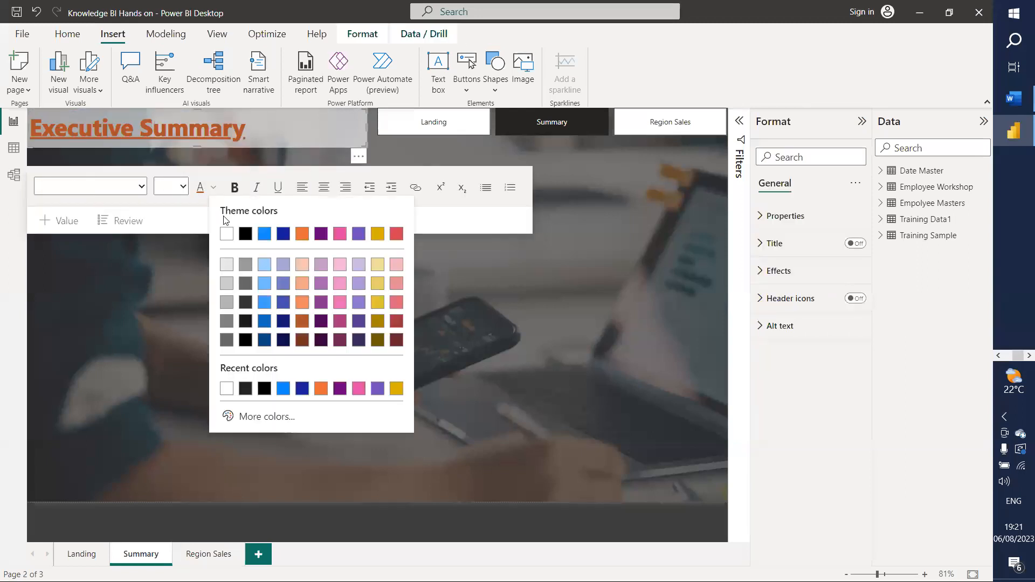
{"action": "left_click", "coordinate": [393, 237]}
{"action": "left_click", "coordinate": [348, 293]}
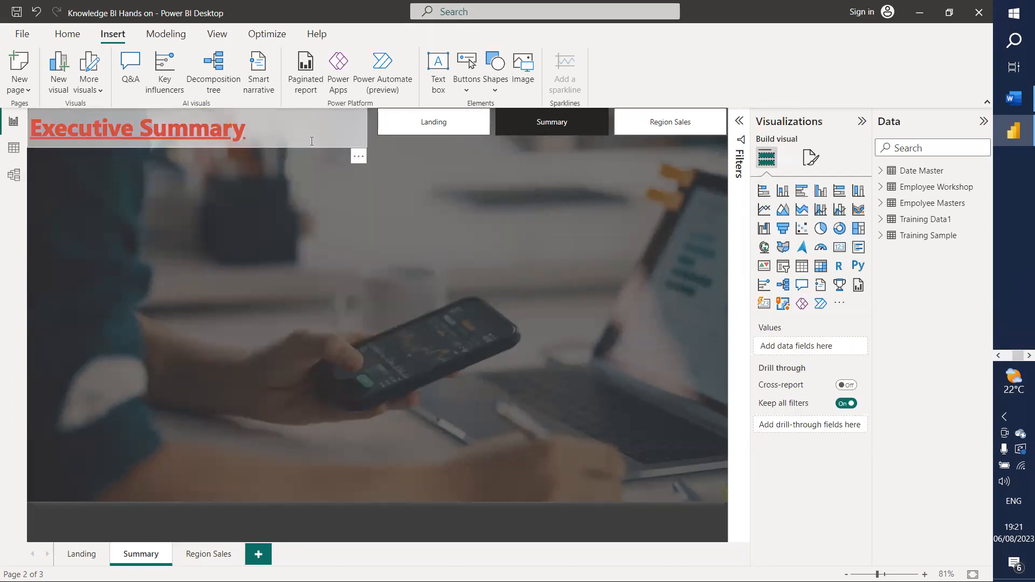
{"action": "left_click", "coordinate": [311, 141]}
{"action": "left_click", "coordinate": [778, 272]}
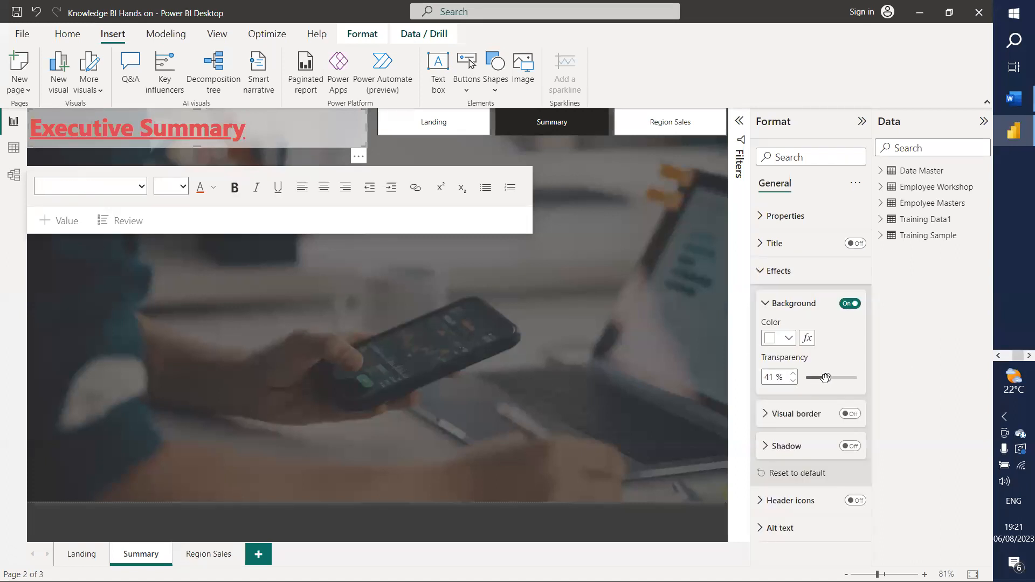
Step: Raise the background transparency to 68% and colour the title blue
{"action": "mouse_move", "coordinate": [825, 377]}
{"action": "left_mouse_down"}
{"action": "mouse_move", "coordinate": [840, 377]}
{"action": "mouse_move", "coordinate": [816, 378]}
{"action": "left_mouse_up"}
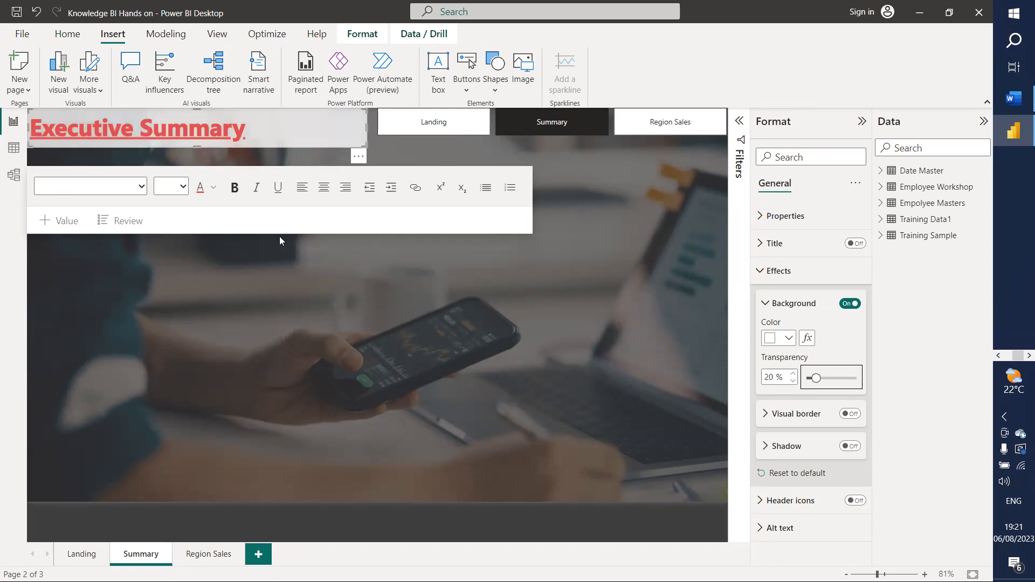
{"action": "left_click", "coordinate": [213, 187]}
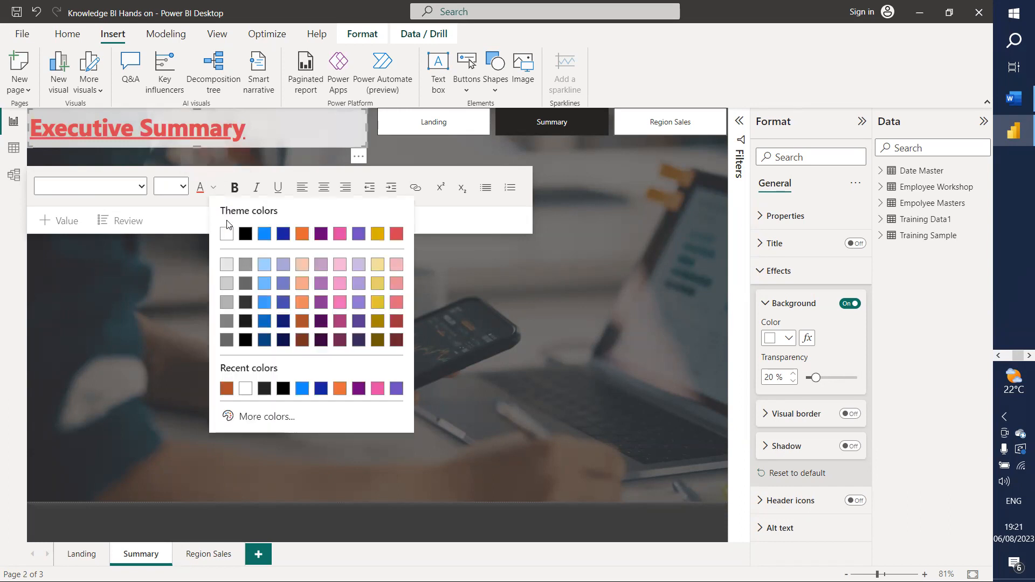
{"action": "left_click", "coordinate": [261, 234]}
{"action": "left_click_drag", "start_coordinate": [249, 130], "coordinate": [25, 127]}
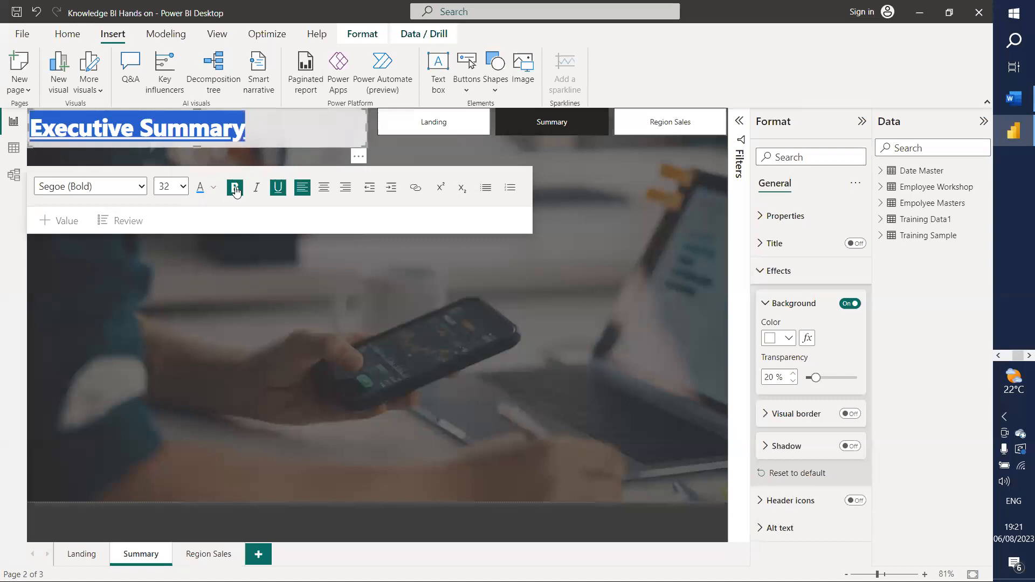
{"action": "left_click", "coordinate": [331, 451]}
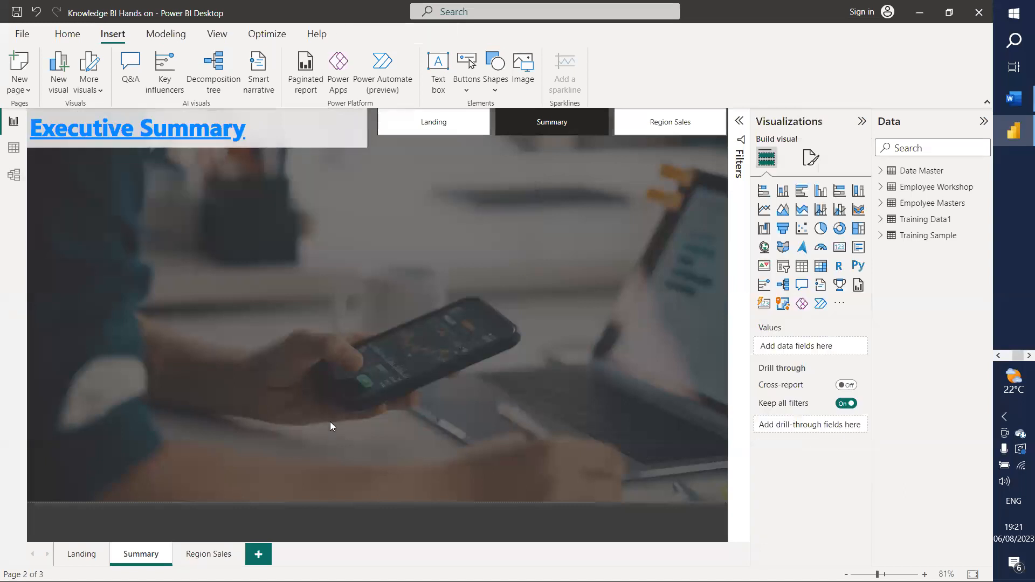
Step: Change the title text colour to black
{"action": "left_click", "coordinate": [290, 127]}
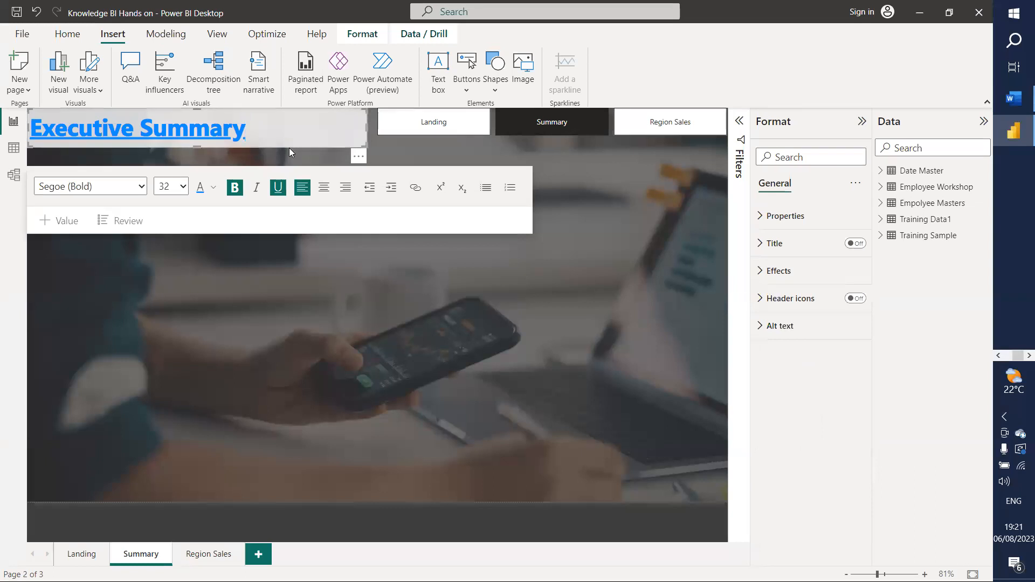
{"action": "key", "text": "ctrl+a"}
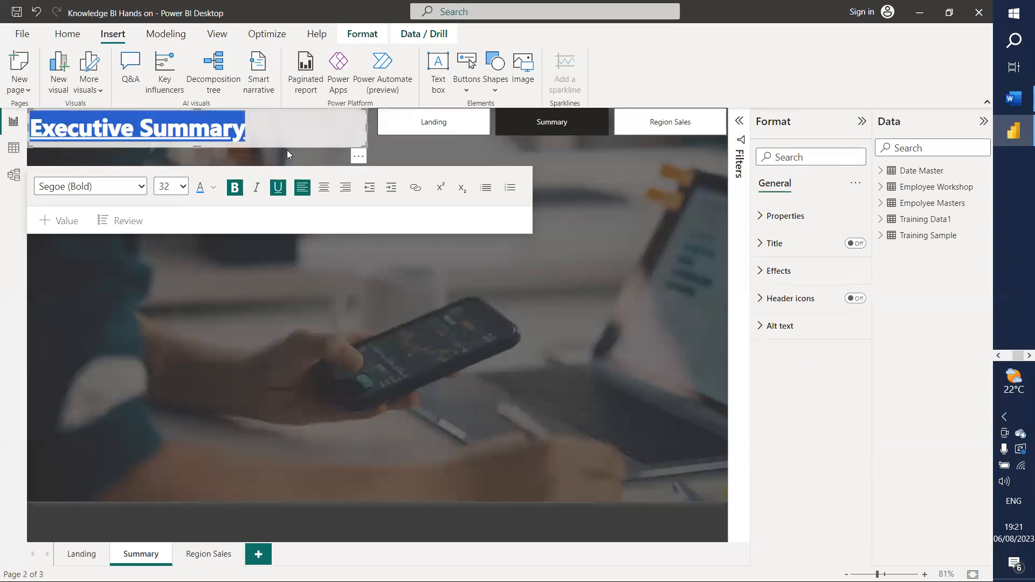
{"action": "left_click", "coordinate": [214, 188]}
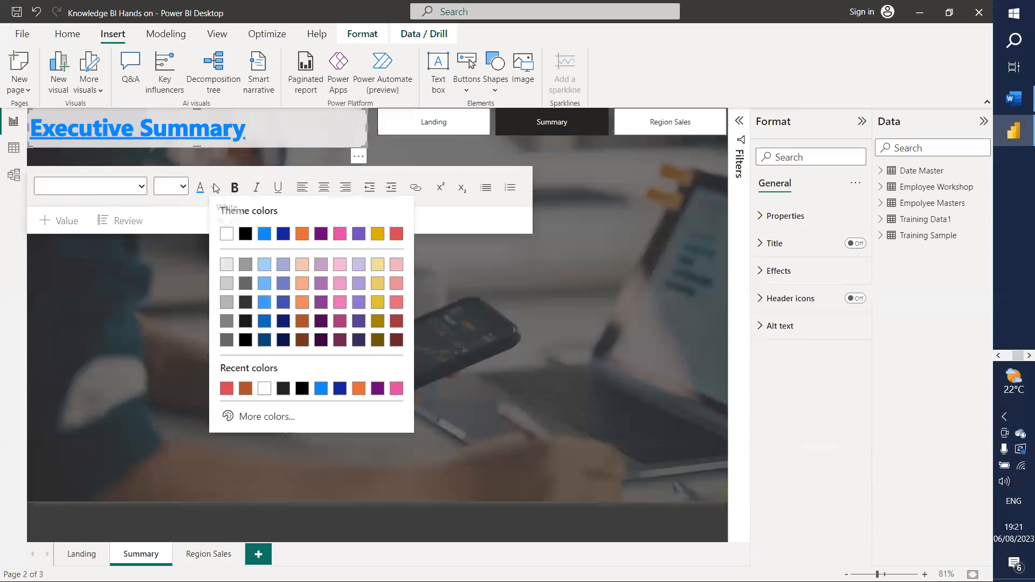
{"action": "left_click", "coordinate": [245, 237]}
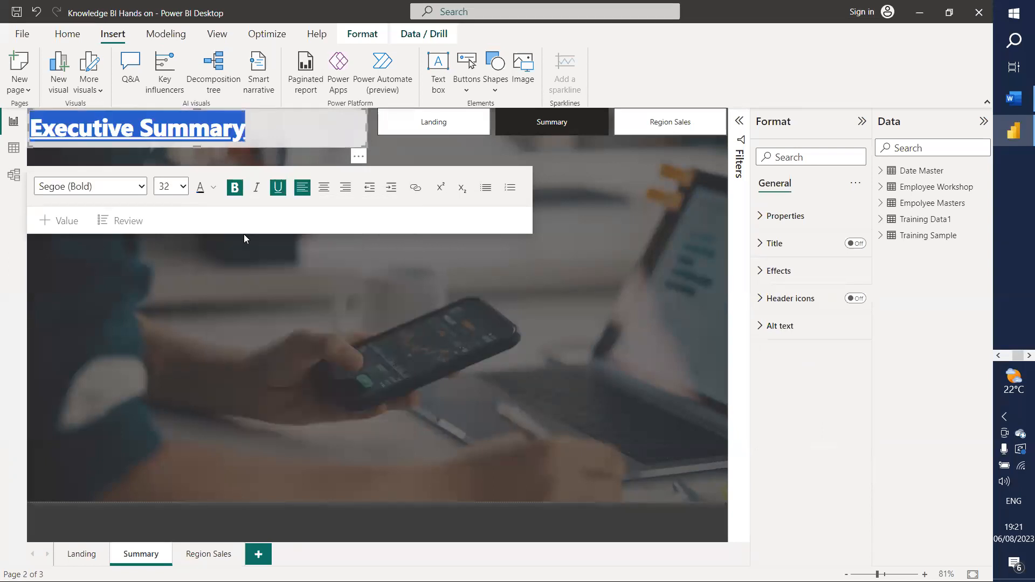
{"action": "left_click", "coordinate": [269, 331]}
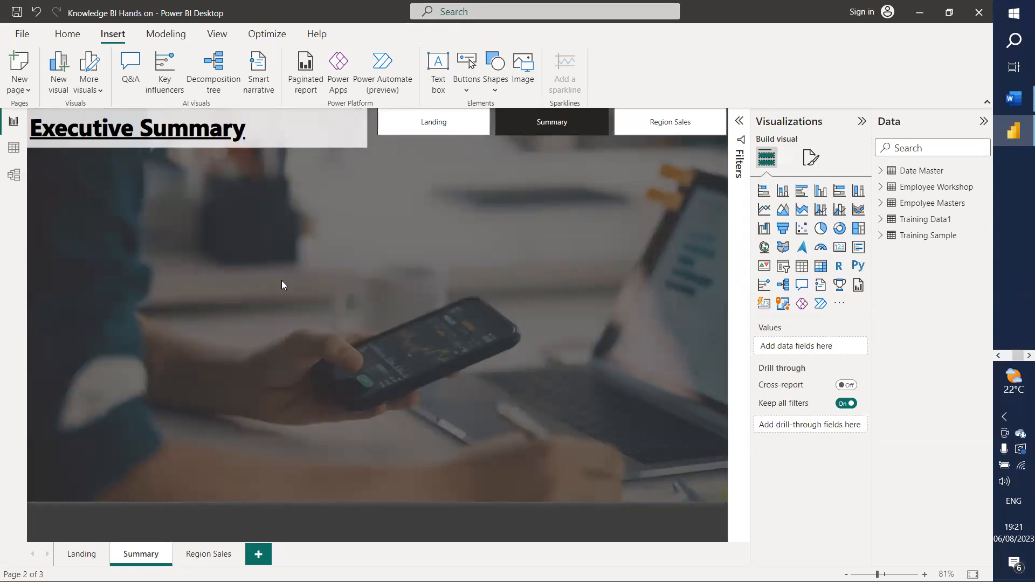
Step: Narrow the title text box to fit the heading
{"action": "left_click", "coordinate": [321, 132]}
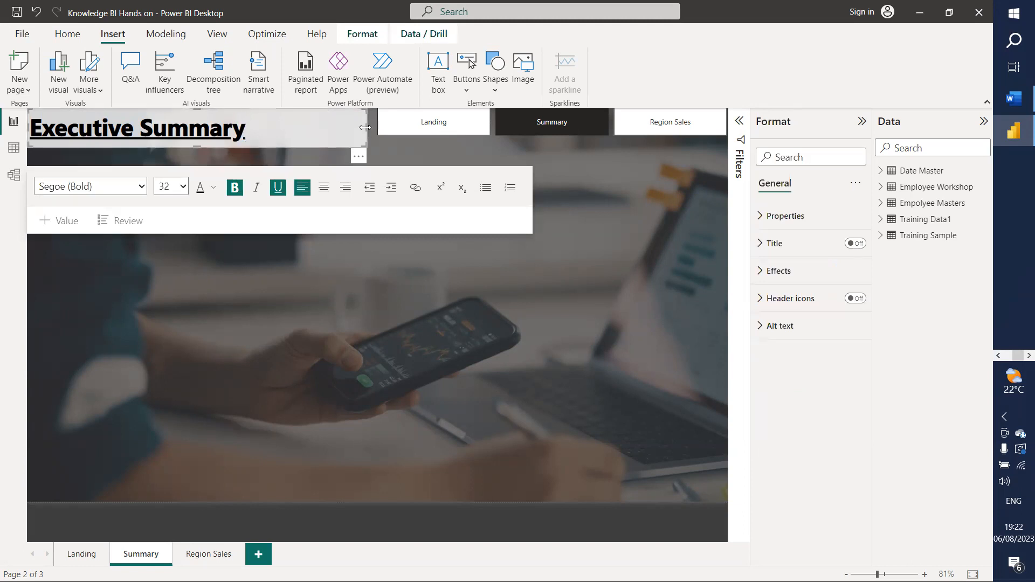
{"action": "left_click_drag", "start_coordinate": [366, 128], "coordinate": [326, 127]}
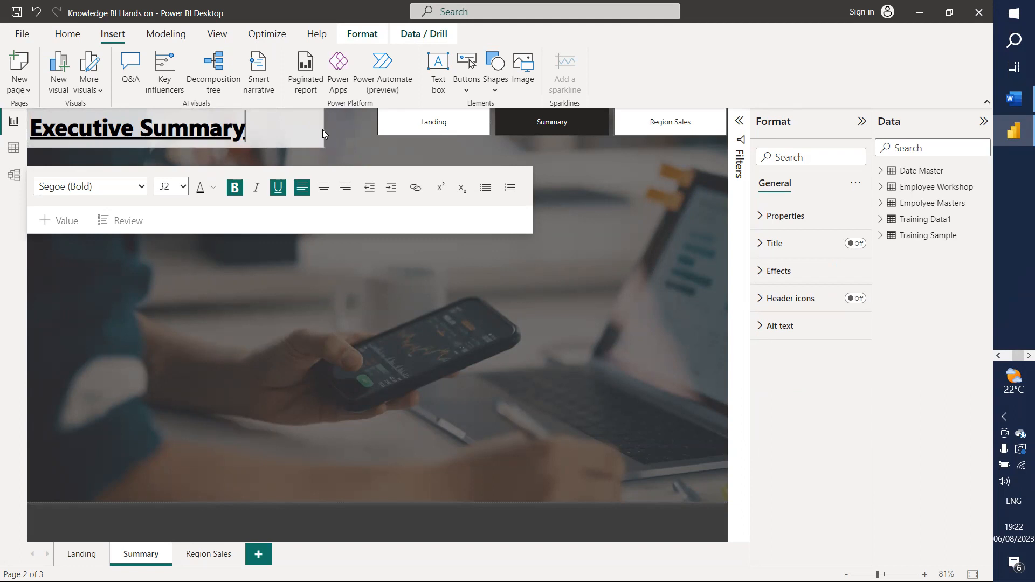
{"action": "left_click", "coordinate": [355, 299]}
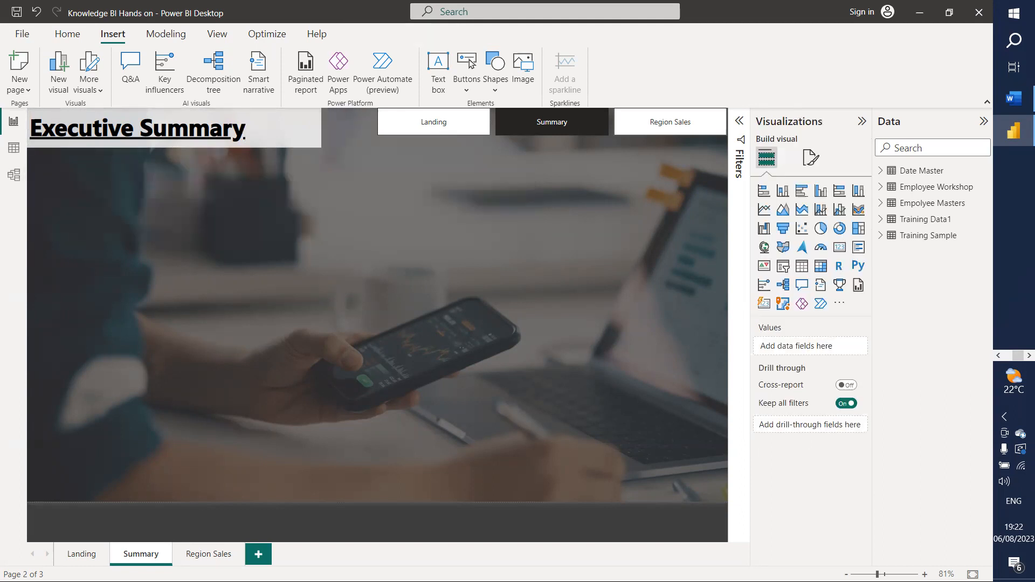
{"action": "left_click", "coordinate": [999, 357]}
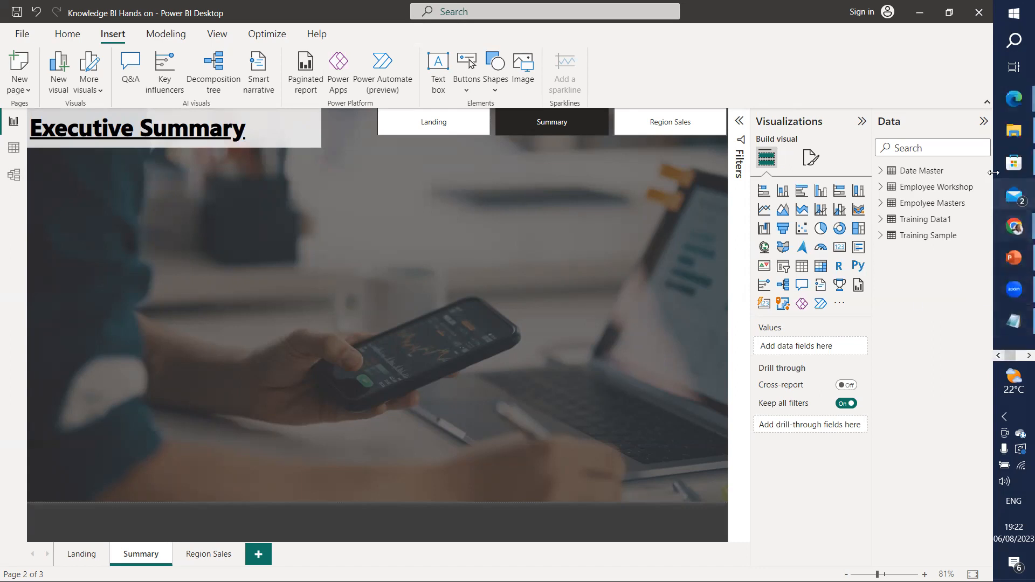
{"action": "left_click", "coordinate": [1014, 130]}
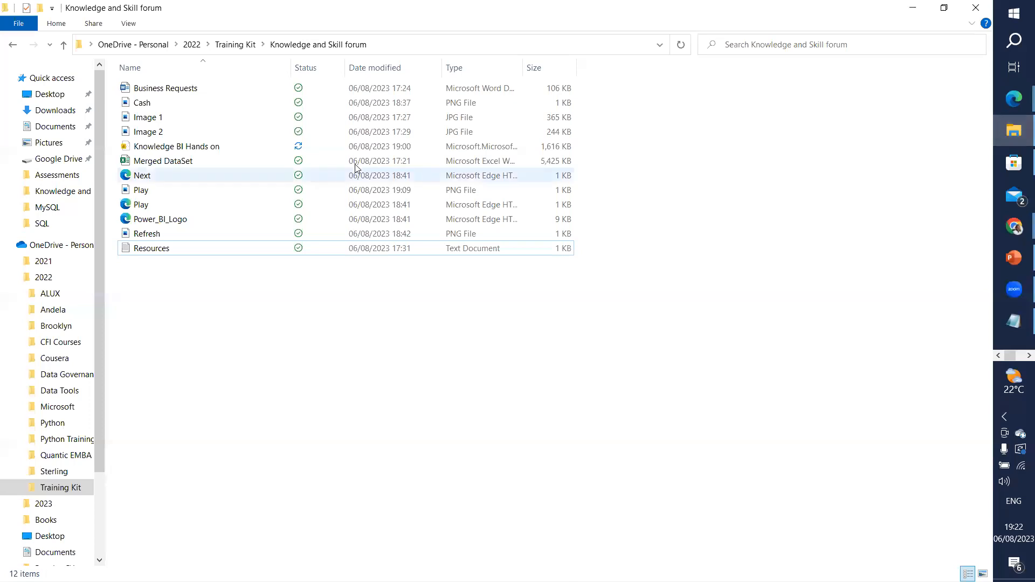
{"action": "double_click", "coordinate": [156, 89]}
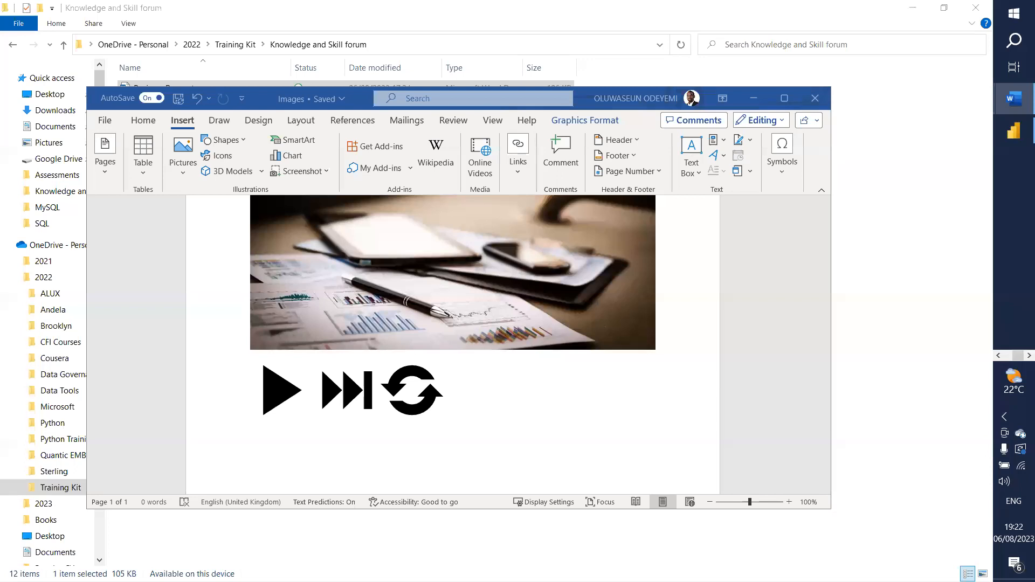
{"action": "left_click", "coordinate": [755, 99]}
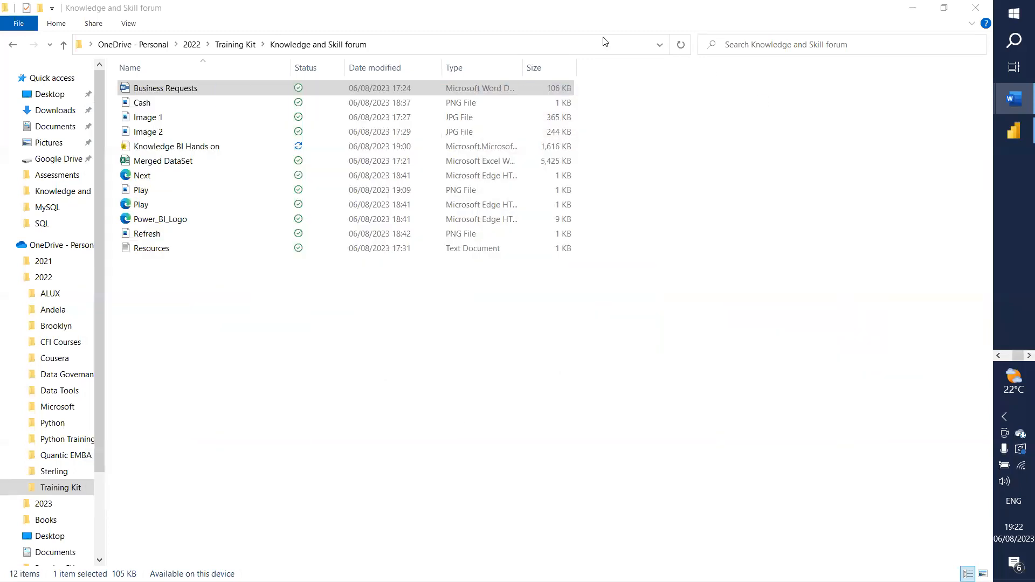
{"action": "left_click", "coordinate": [913, 7]}
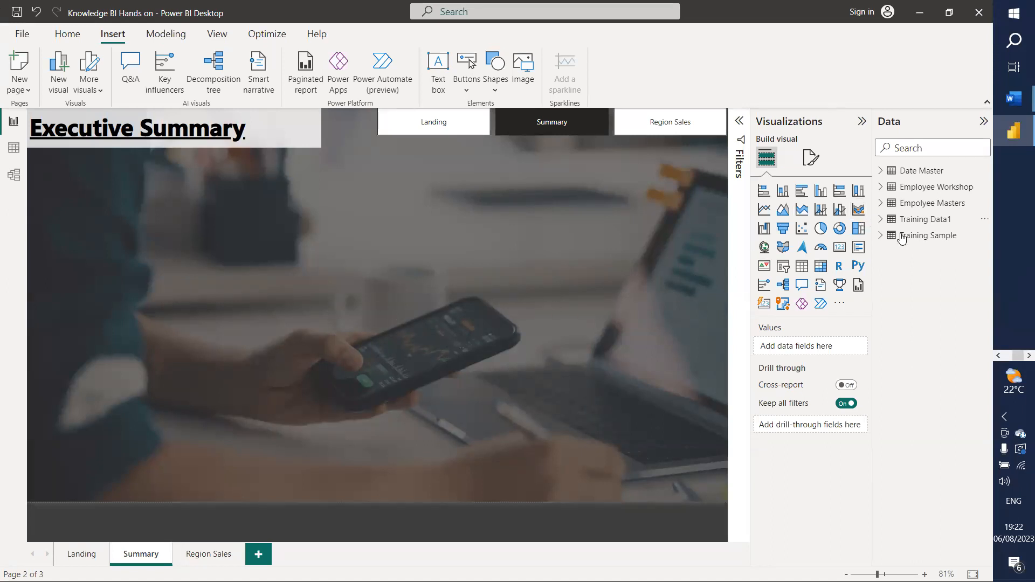
Step: Expand Training Data1's fields and view the Date Master table's 2,557 rows in Data view
{"action": "left_click", "coordinate": [881, 220]}
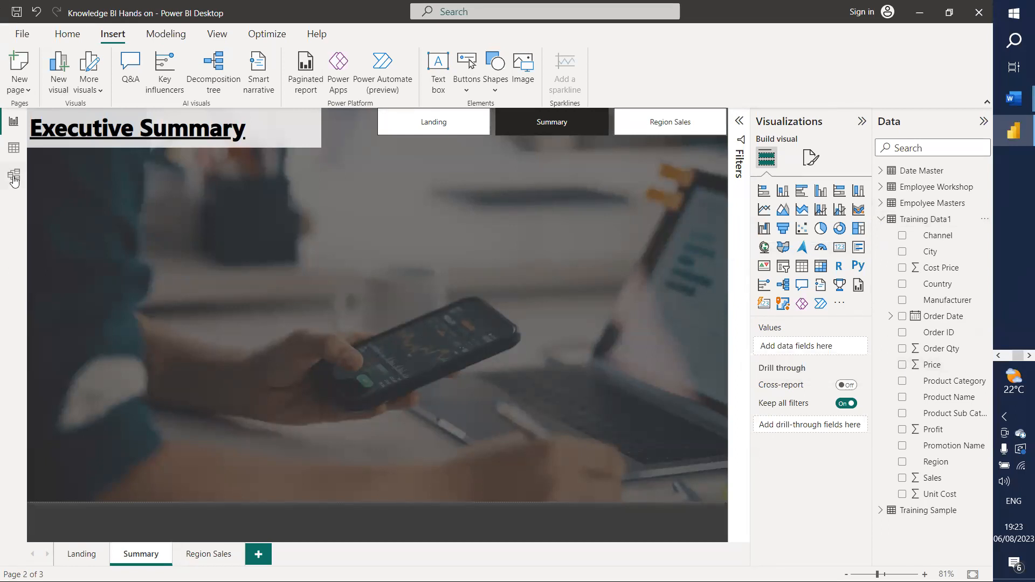
{"action": "left_click", "coordinate": [14, 149]}
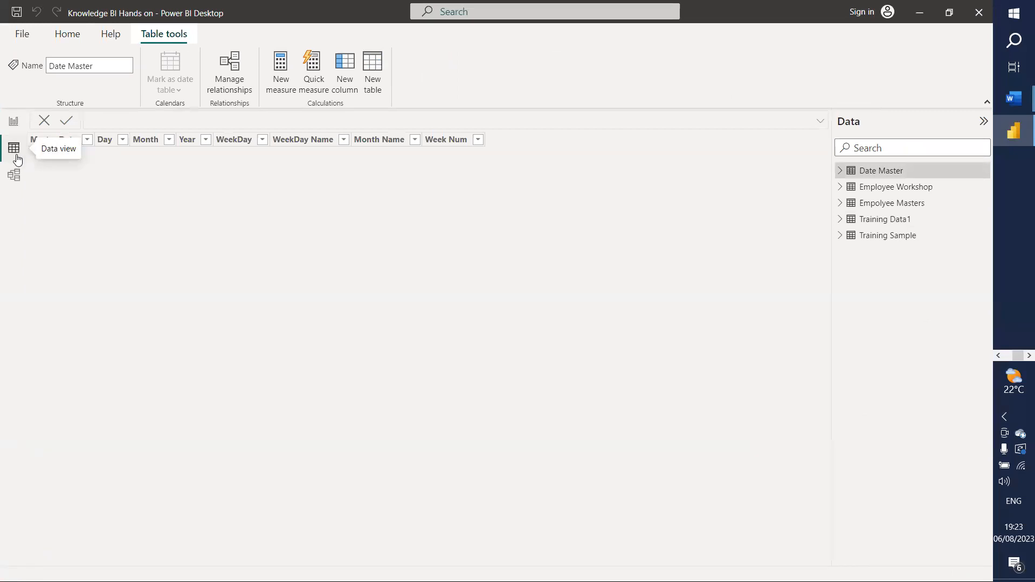
Step: In Model view, place Date Master beside Training Data1 with Training Sample lower, then launch Power Query
{"action": "left_click", "coordinate": [14, 184]}
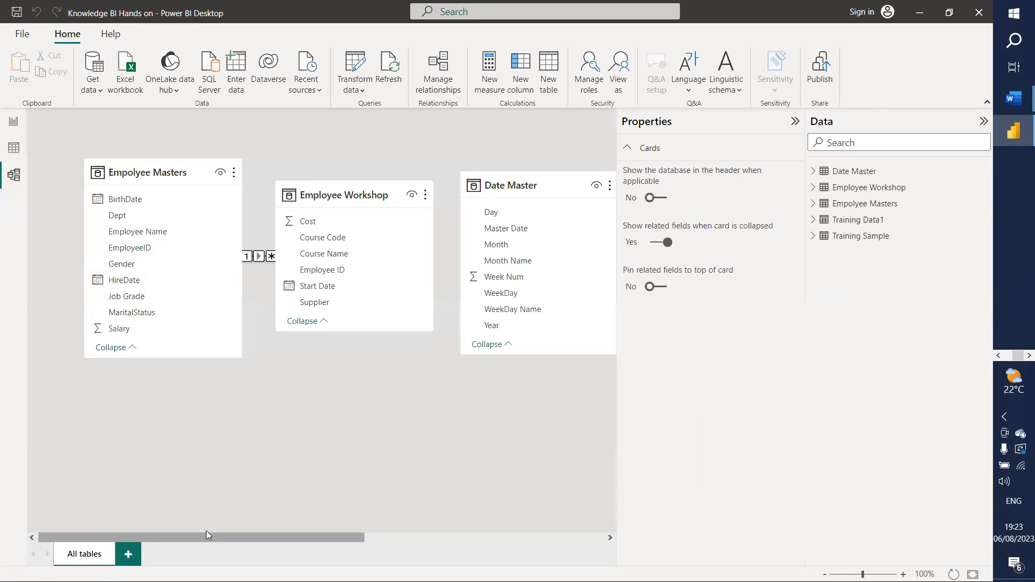
{"action": "left_click_drag", "start_coordinate": [211, 537], "coordinate": [453, 539]}
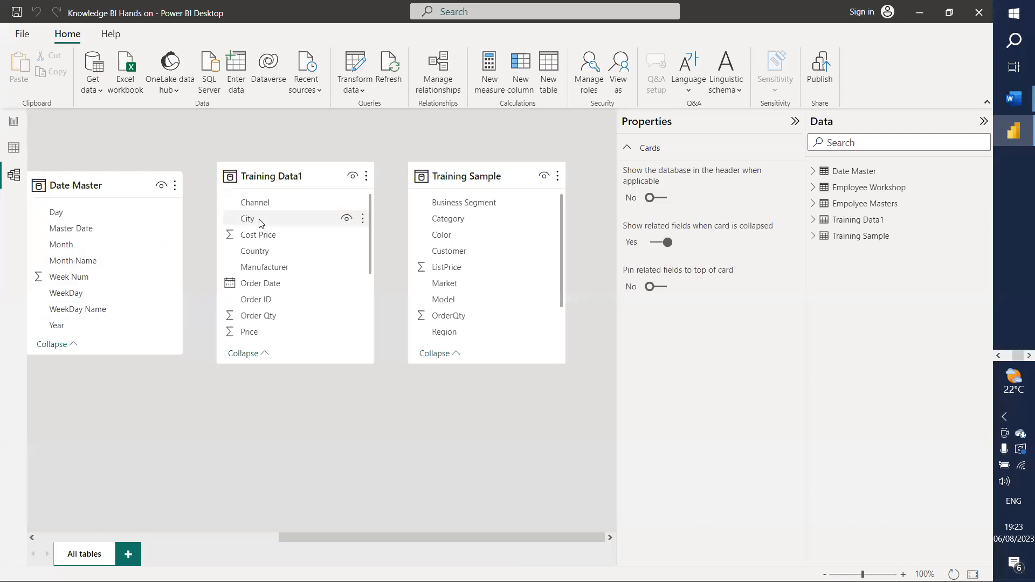
{"action": "left_click_drag", "start_coordinate": [284, 176], "coordinate": [286, 157]}
{"action": "left_click_drag", "start_coordinate": [513, 175], "coordinate": [544, 492]}
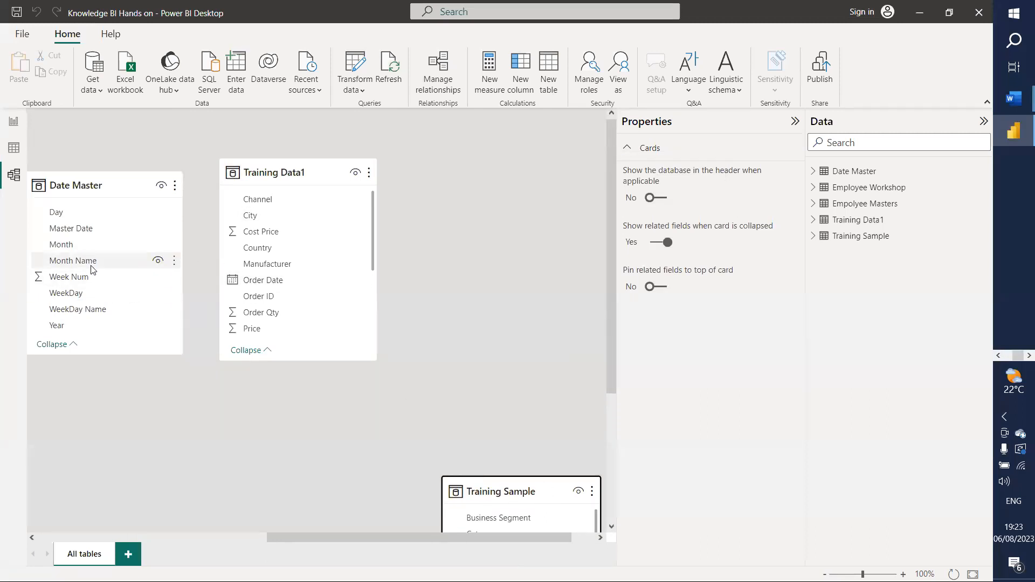
{"action": "scroll", "coordinate": [94, 280], "scroll_direction": "down", "scroll_amount": 3}
{"action": "scroll", "coordinate": [94, 280], "scroll_direction": "up", "scroll_amount": 3}
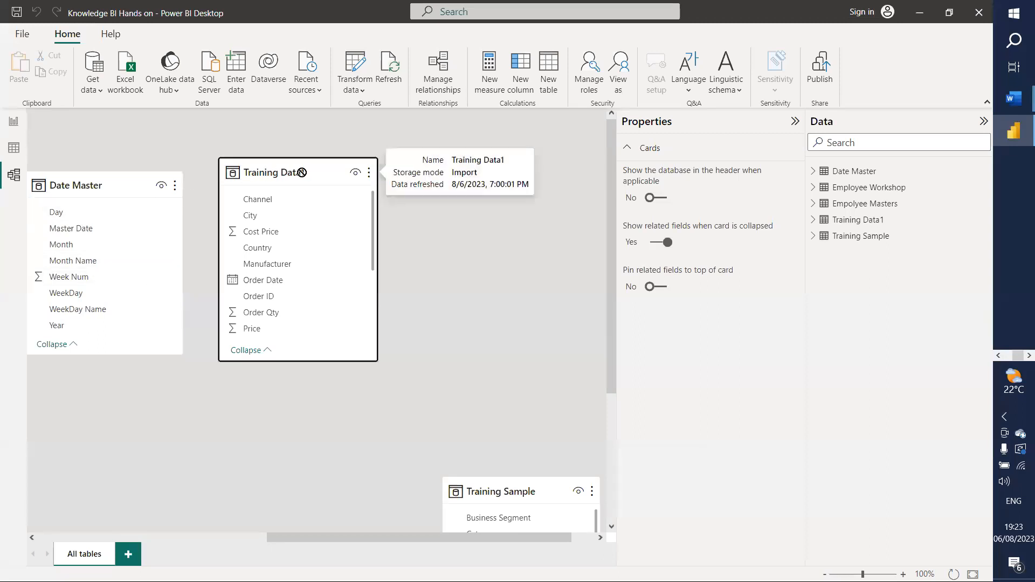
{"action": "left_click_drag", "start_coordinate": [256, 175], "coordinate": [367, 175]}
{"action": "left_click_drag", "start_coordinate": [97, 178], "coordinate": [206, 180]}
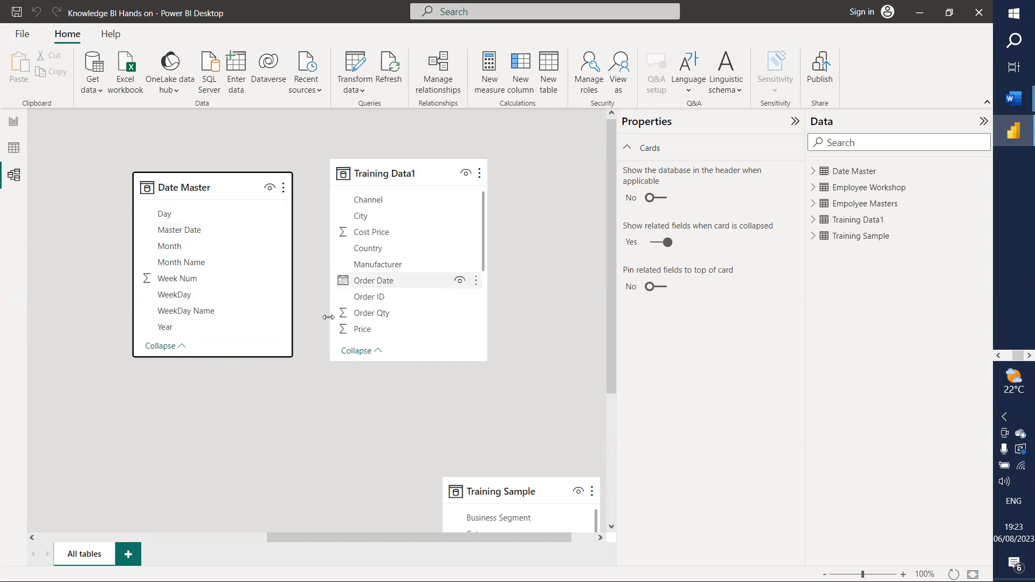
{"action": "left_click", "coordinate": [357, 57]}
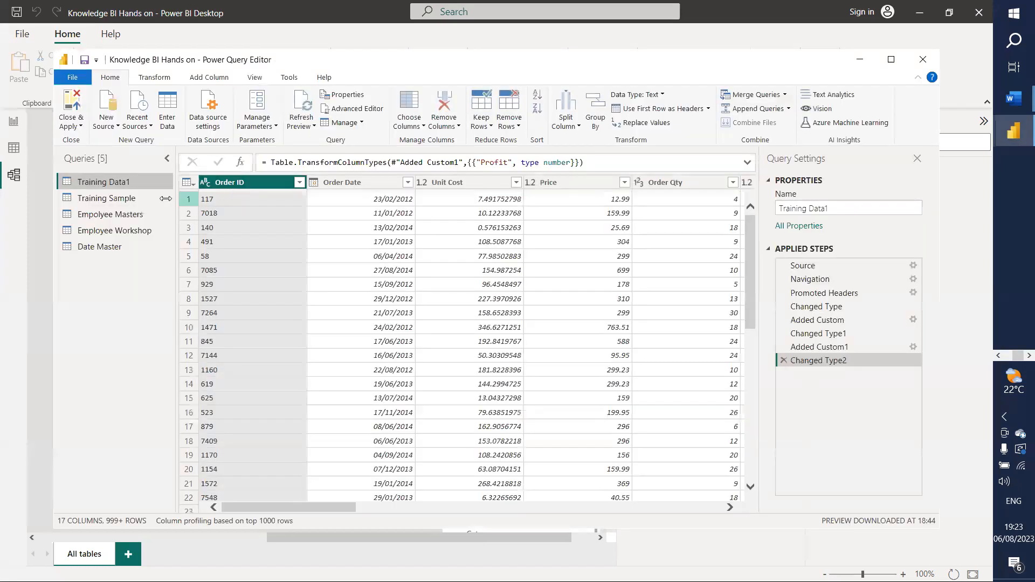
Step: Change Date Master's Master Date column to the Date type and apply the query changes
{"action": "left_click", "coordinate": [111, 247]}
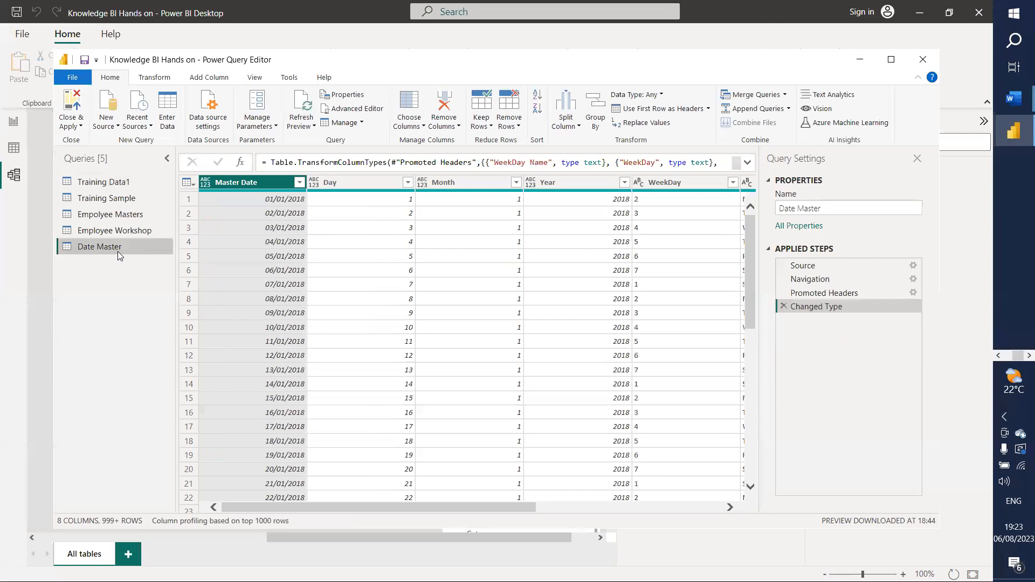
{"action": "left_click", "coordinate": [207, 187]}
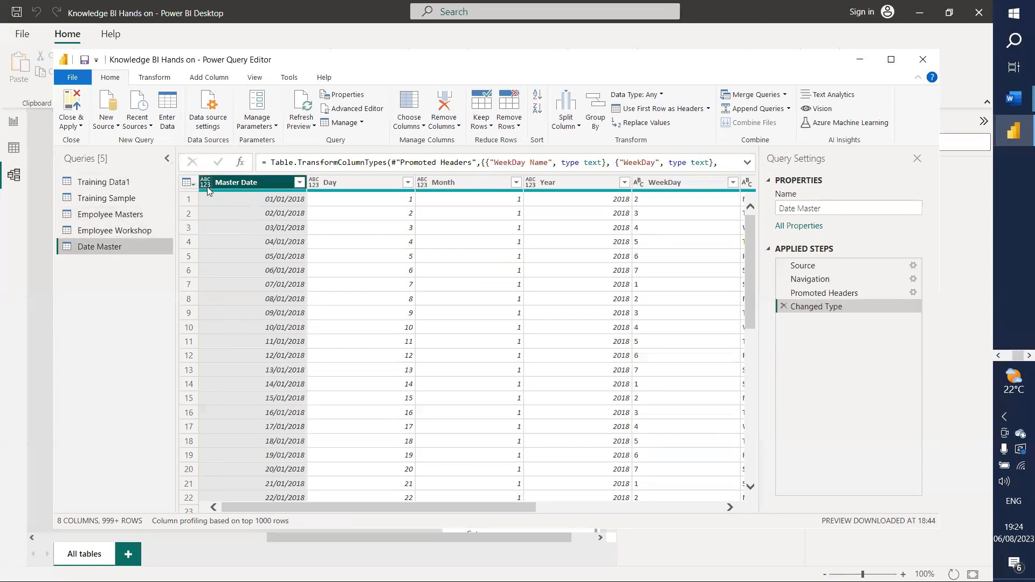
{"action": "left_click", "coordinate": [207, 186]}
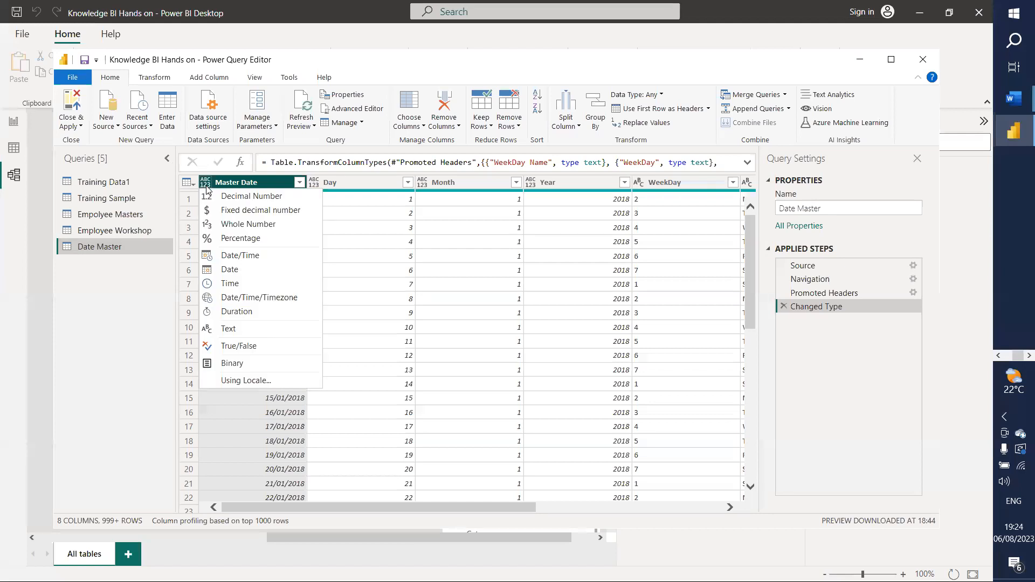
{"action": "left_click", "coordinate": [228, 269]}
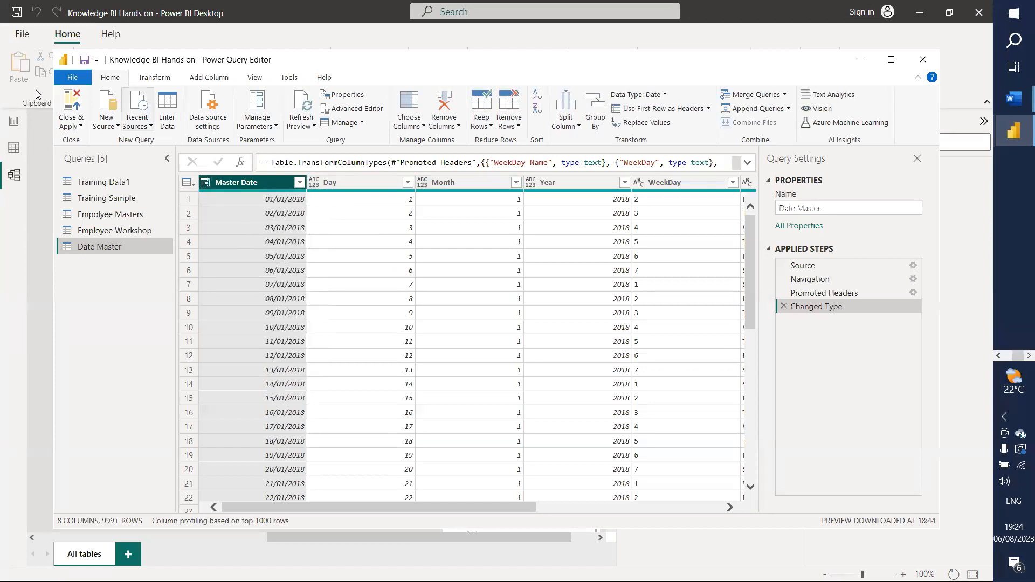
{"action": "left_click", "coordinate": [76, 101]}
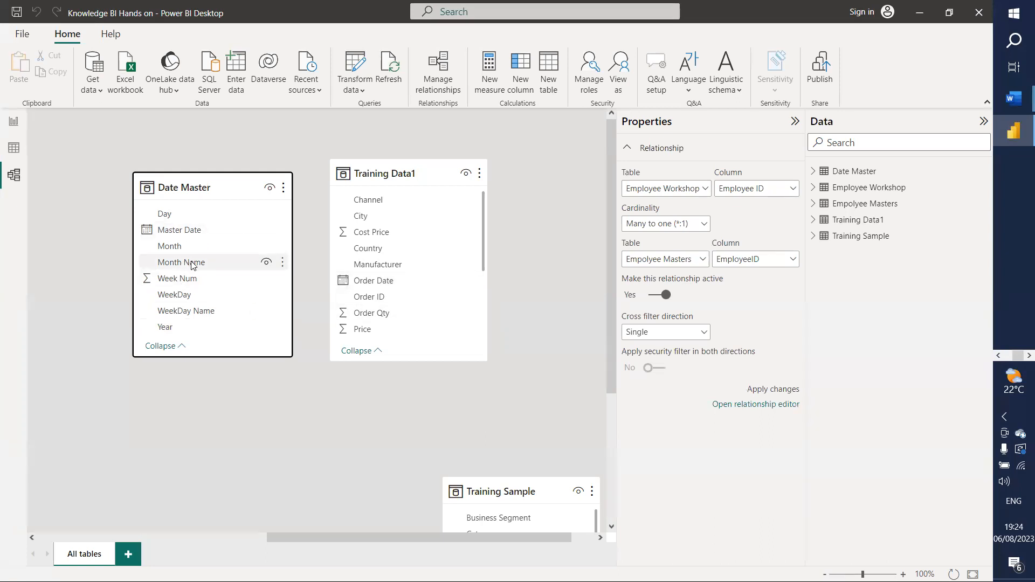
Step: Relate Date Master's Master Date to Training Data1's Order Date, then return to the Summary page
{"action": "left_click_drag", "start_coordinate": [192, 233], "coordinate": [389, 256]}
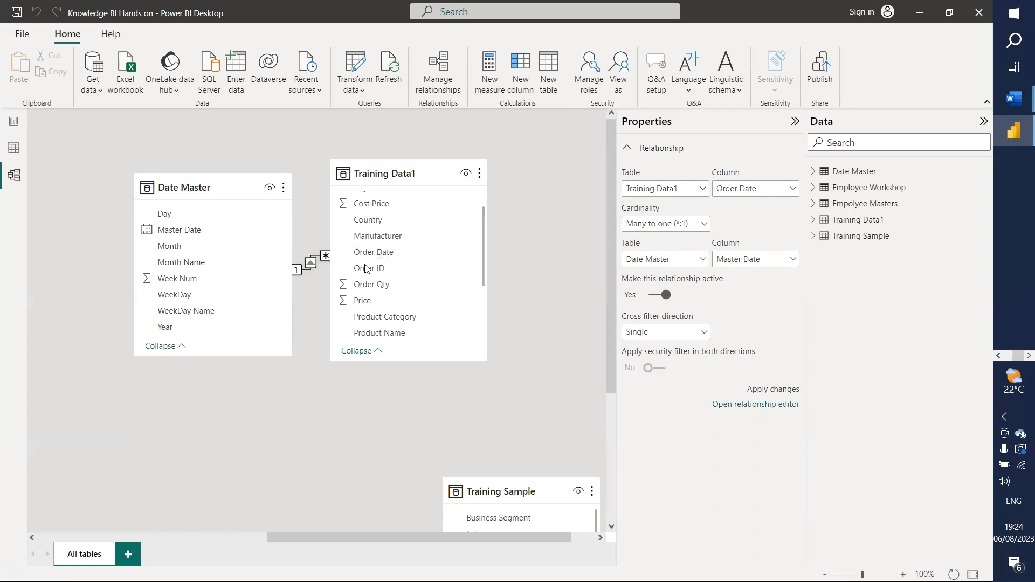
{"action": "left_click_drag", "start_coordinate": [405, 170], "coordinate": [462, 172]}
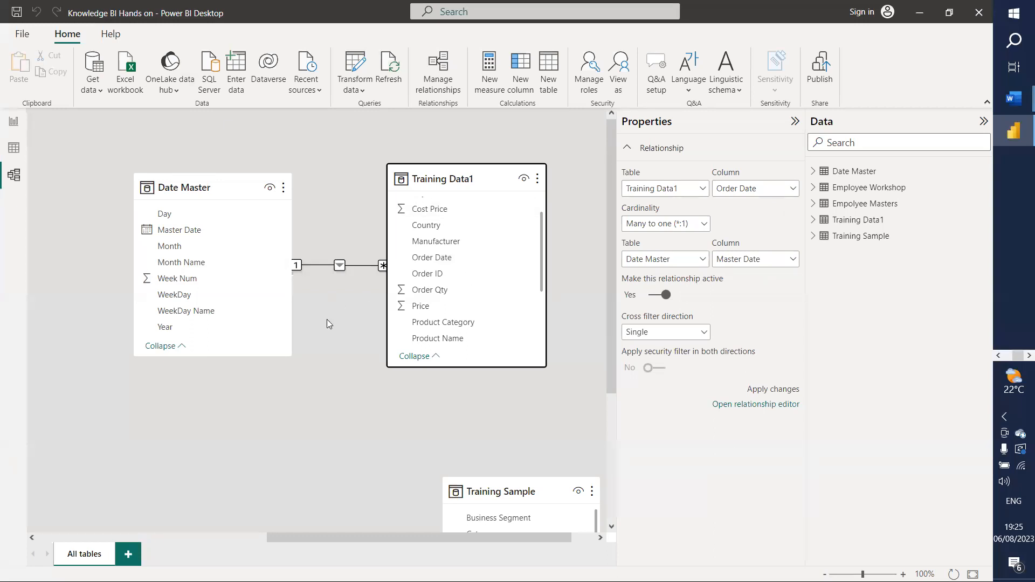
{"action": "scroll", "coordinate": [458, 302], "scroll_direction": "down", "scroll_amount": 1}
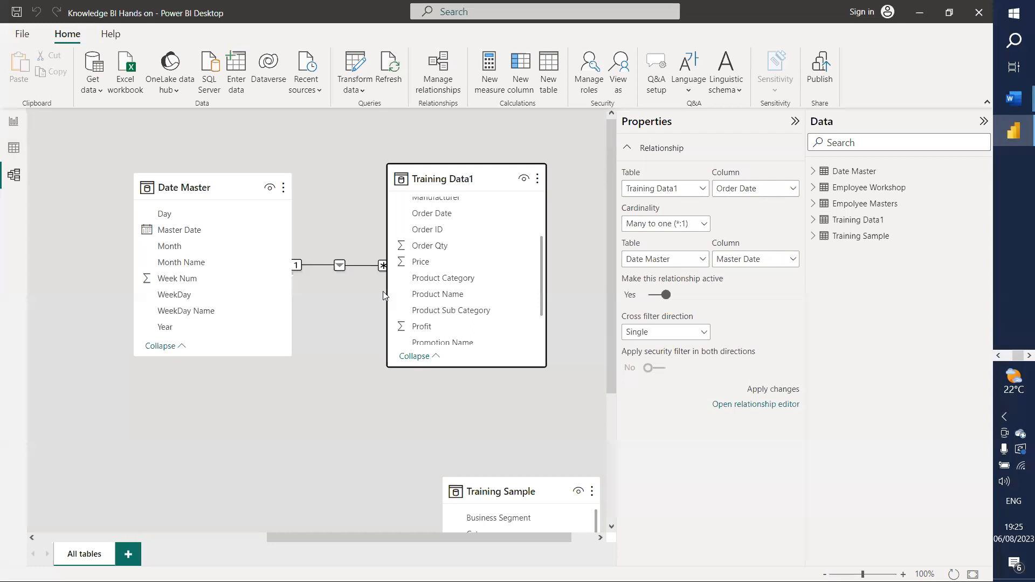
{"action": "scroll", "coordinate": [471, 310], "scroll_direction": "down", "scroll_amount": 1}
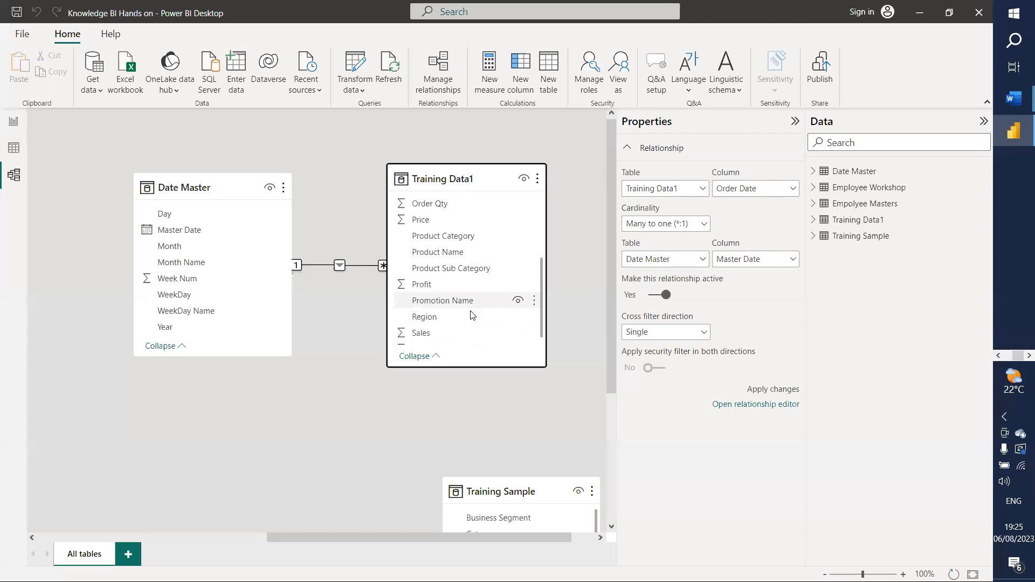
{"action": "left_click", "coordinate": [13, 121]}
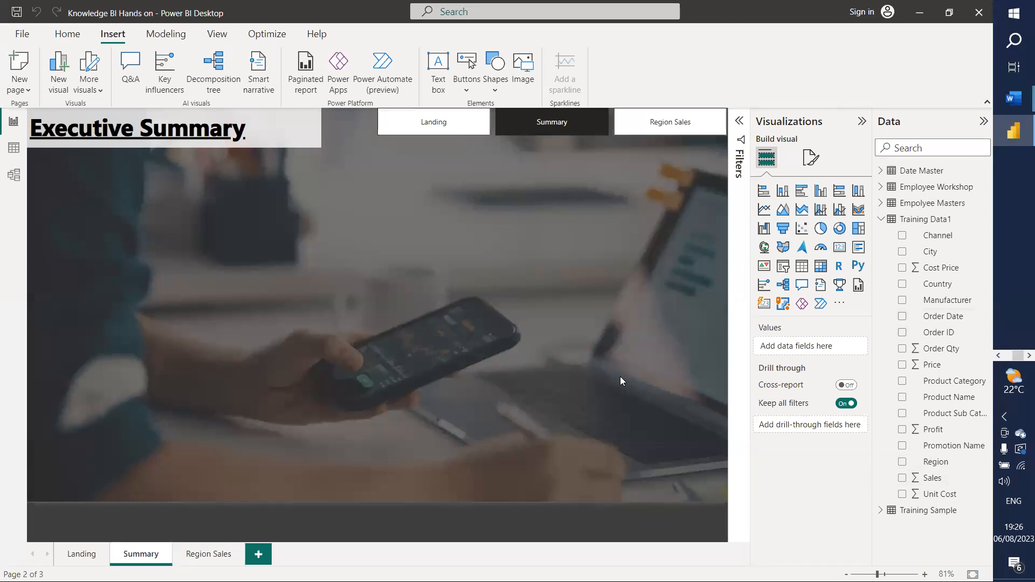
Step: Add Sales as a 55.39M card, shrink it and place it under the title
{"action": "left_click_drag", "start_coordinate": [928, 477], "coordinate": [813, 352]}
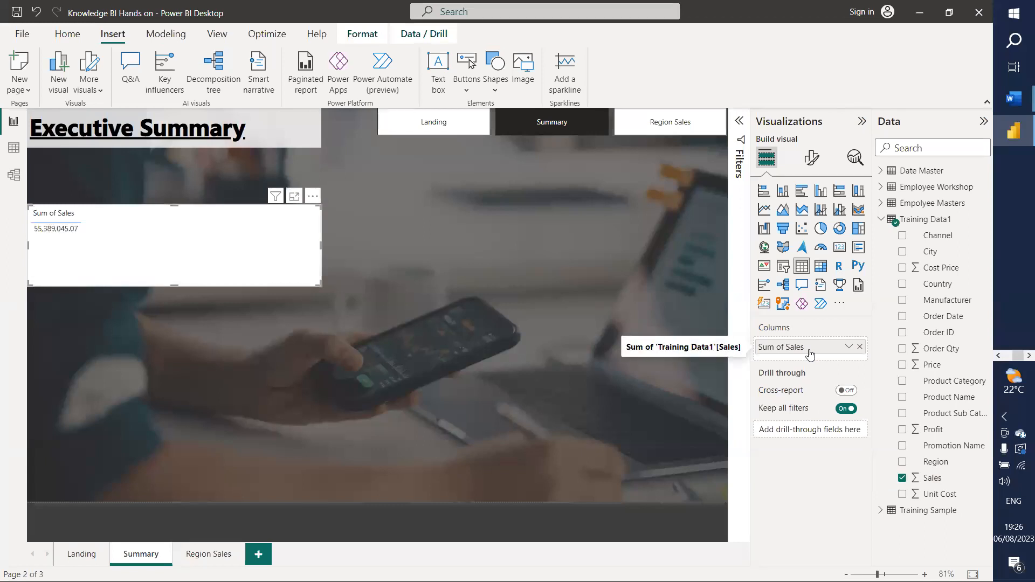
{"action": "left_click", "coordinate": [840, 251]}
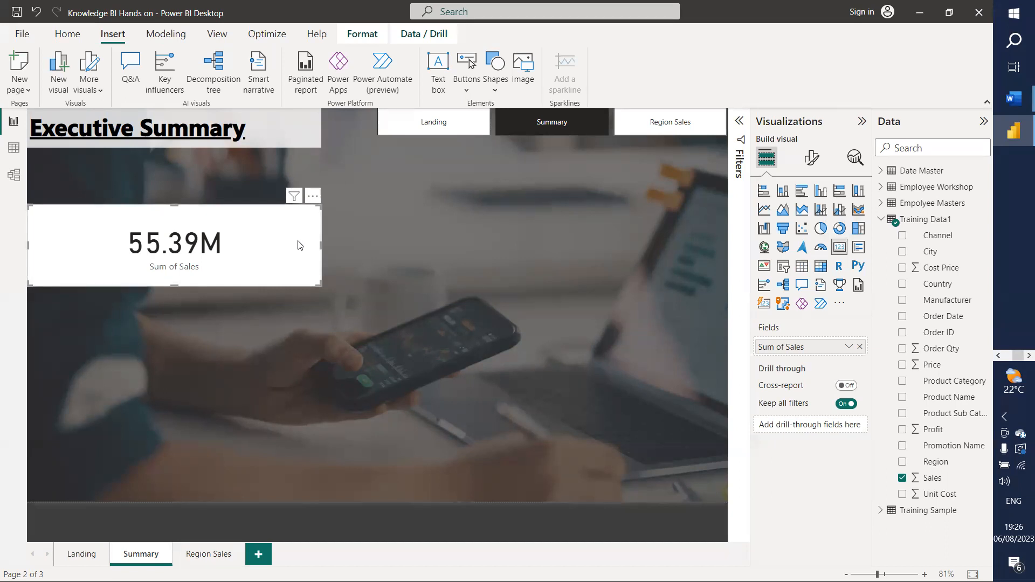
{"action": "left_click_drag", "start_coordinate": [316, 250], "coordinate": [174, 250]}
{"action": "left_click_drag", "start_coordinate": [55, 221], "coordinate": [62, 175]}
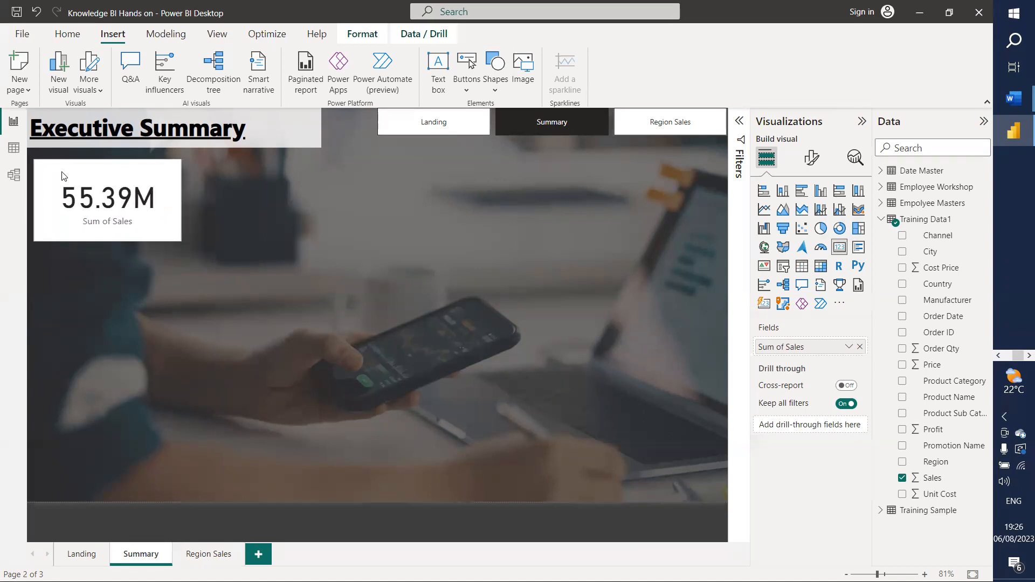
{"action": "mouse_move", "coordinate": [181, 241]}
{"action": "left_mouse_down"}
{"action": "mouse_move", "coordinate": [161, 225]}
{"action": "mouse_move", "coordinate": [170, 232]}
{"action": "left_mouse_up"}
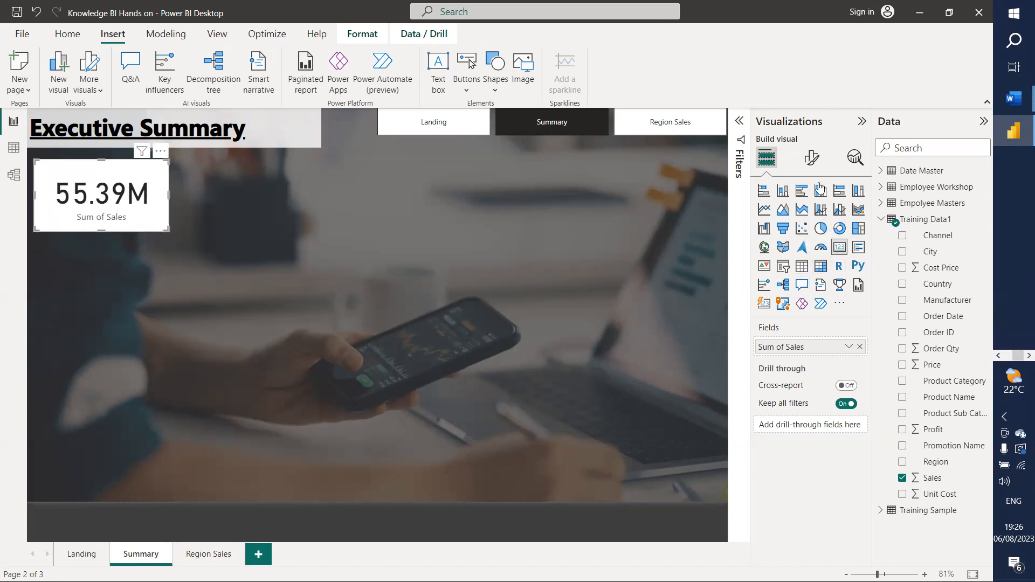
Step: Toggle the card's label under the value off and back on
{"action": "left_click", "coordinate": [812, 157]}
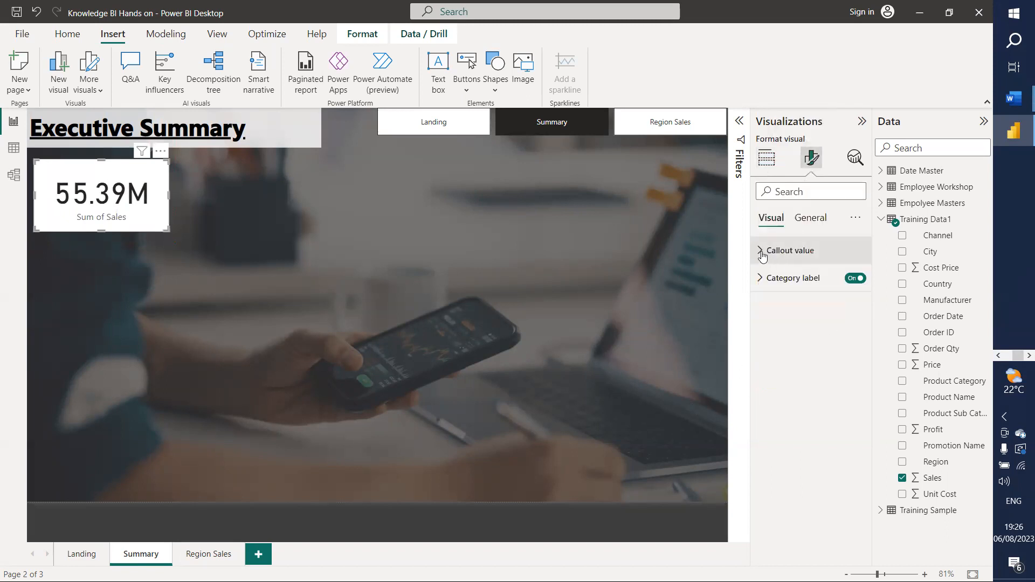
{"action": "left_click", "coordinate": [855, 279]}
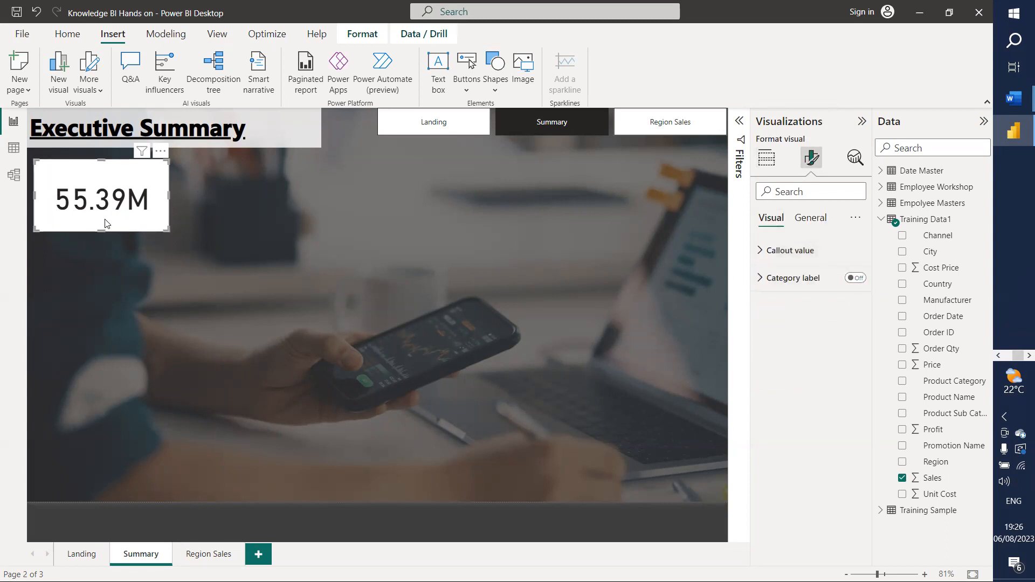
{"action": "left_click", "coordinate": [857, 278]}
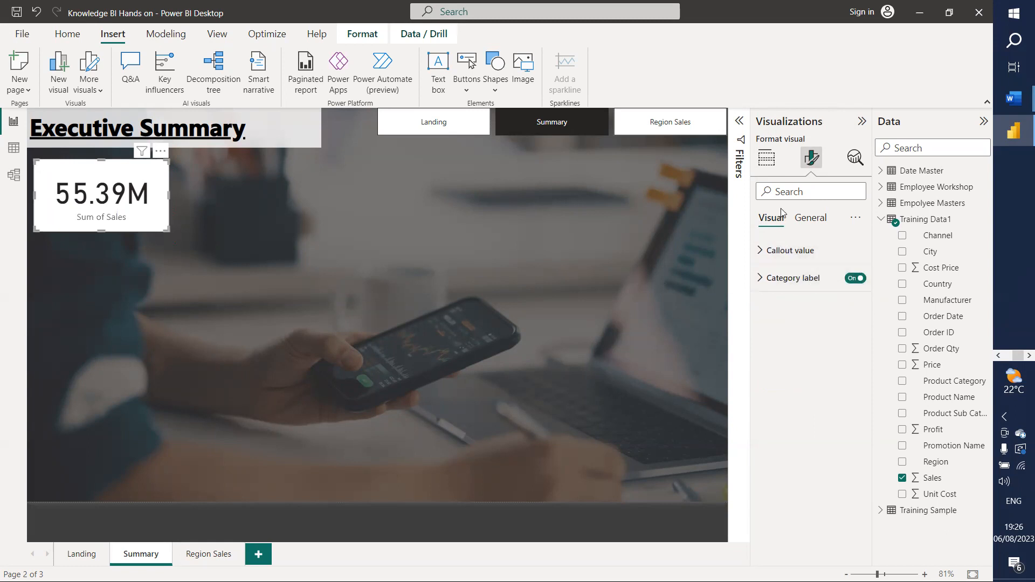
{"action": "left_click", "coordinate": [767, 158]}
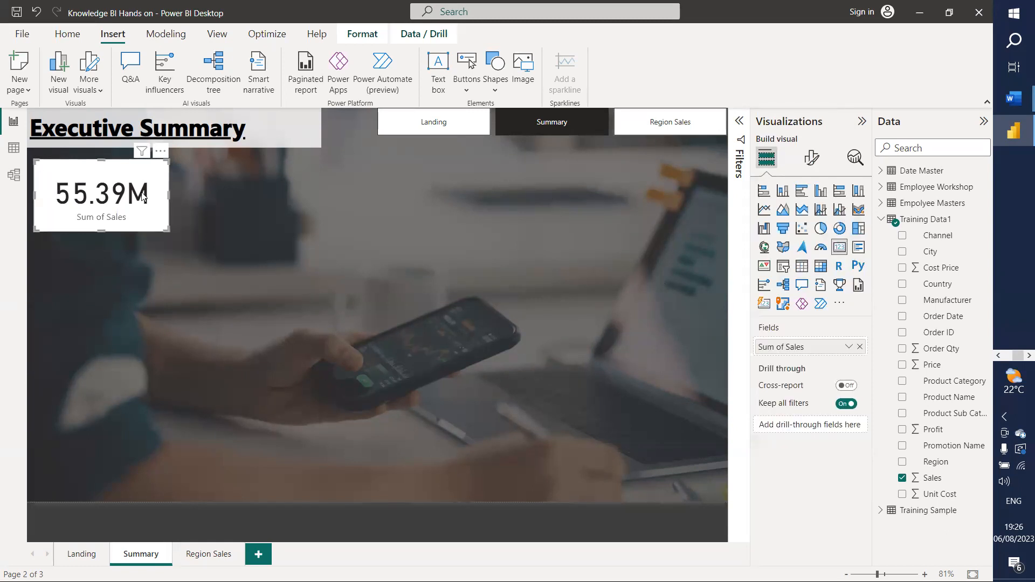
Step: Rename the card's Sum of Sales field to 'Total Sales'
{"action": "right_click", "coordinate": [784, 350]}
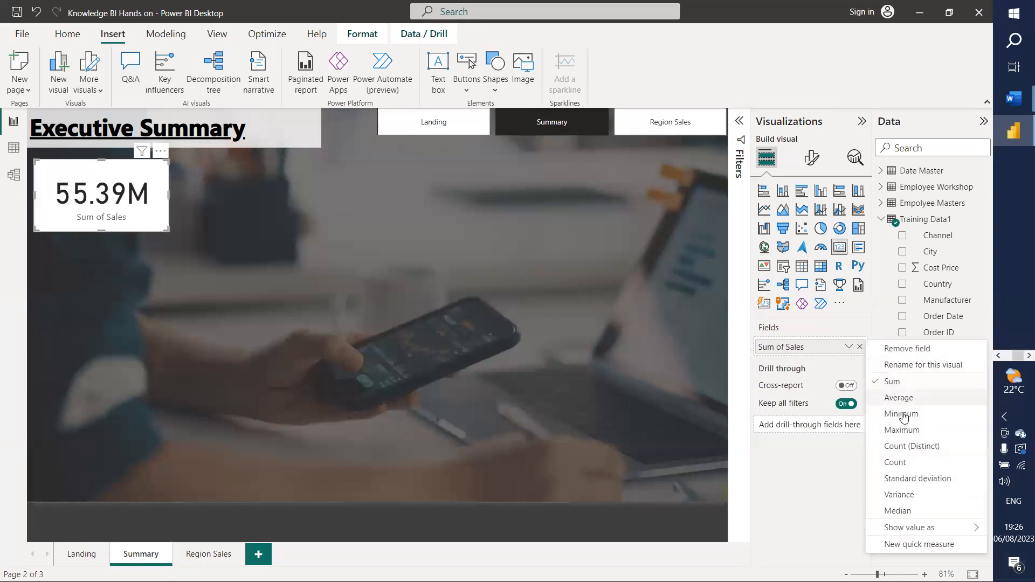
{"action": "left_click", "coordinate": [898, 370]}
{"action": "type", "text": "Total"}
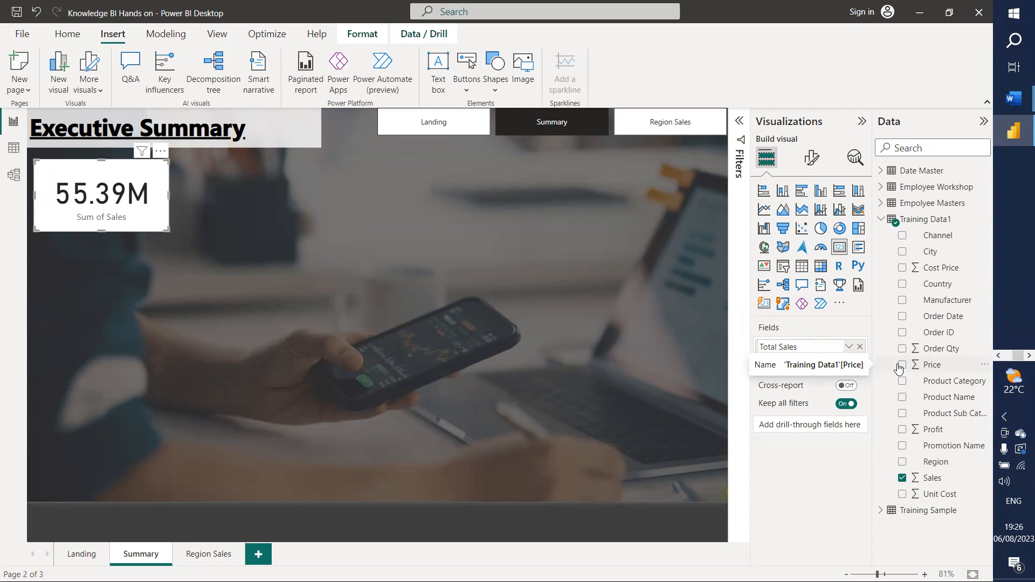
{"action": "type", "text": "Sales"}
{"action": "key", "text": "Return"}
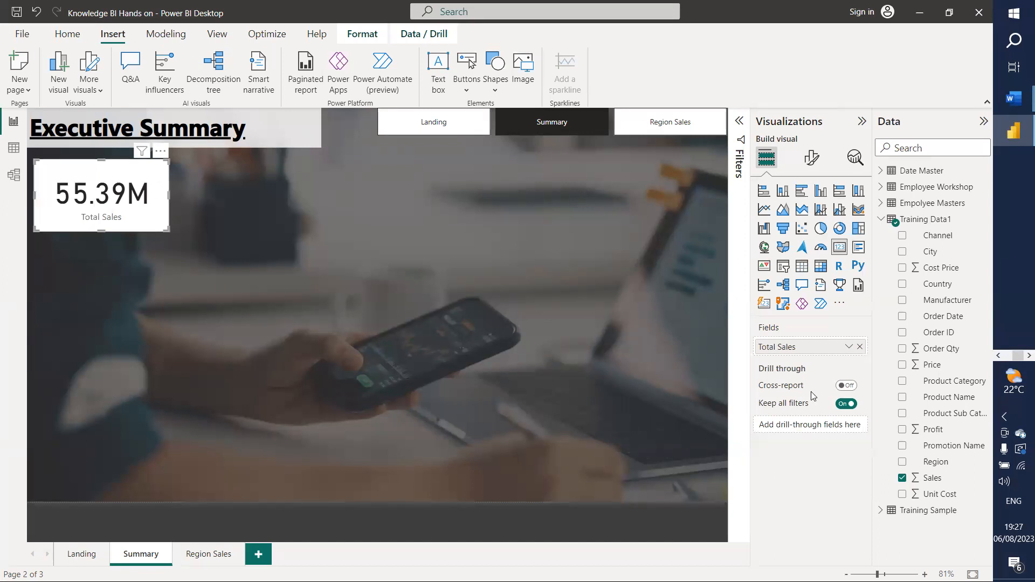
{"action": "left_click", "coordinate": [811, 157]}
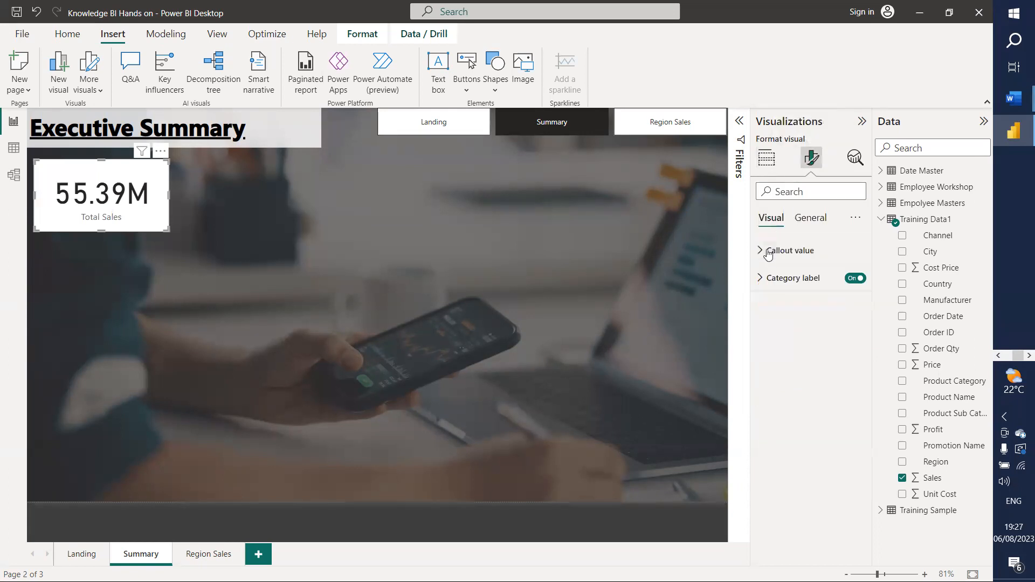
Step: Turn off the category label under the card's value
{"action": "left_click", "coordinate": [765, 279]}
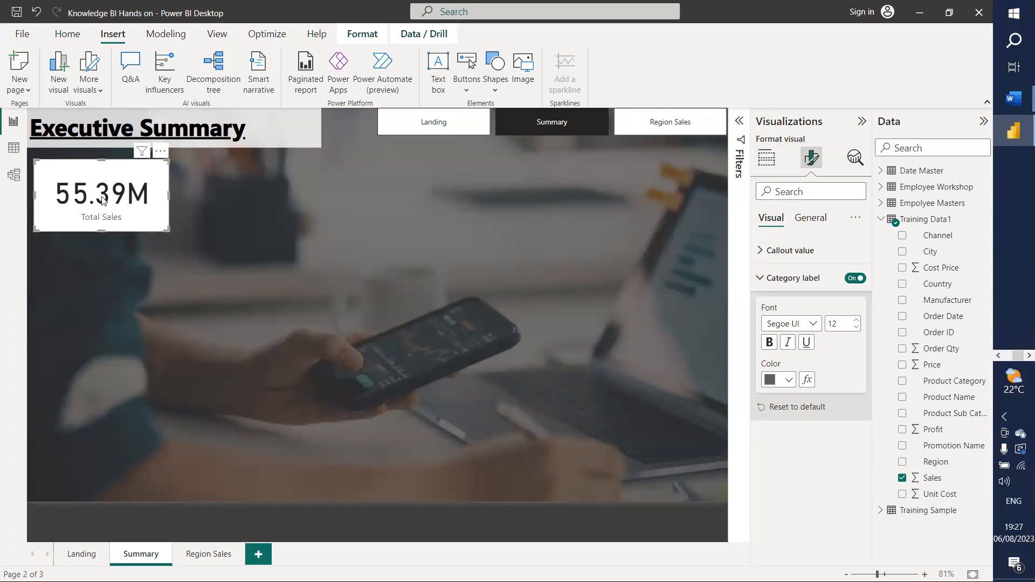
{"action": "left_click", "coordinate": [857, 278]}
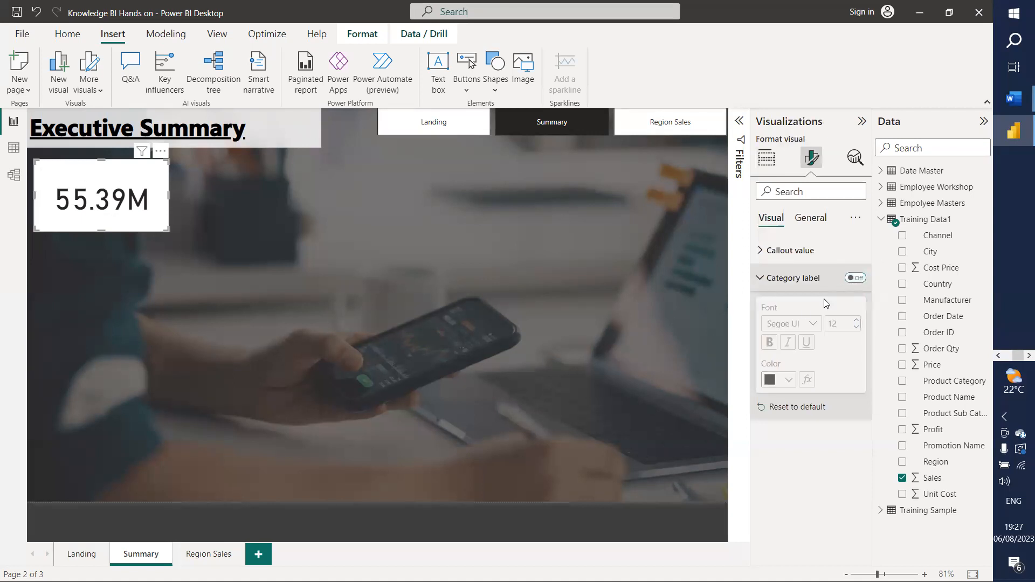
{"action": "left_click", "coordinate": [762, 251]}
{"action": "left_click", "coordinate": [762, 252]}
{"action": "left_click", "coordinate": [762, 251]}
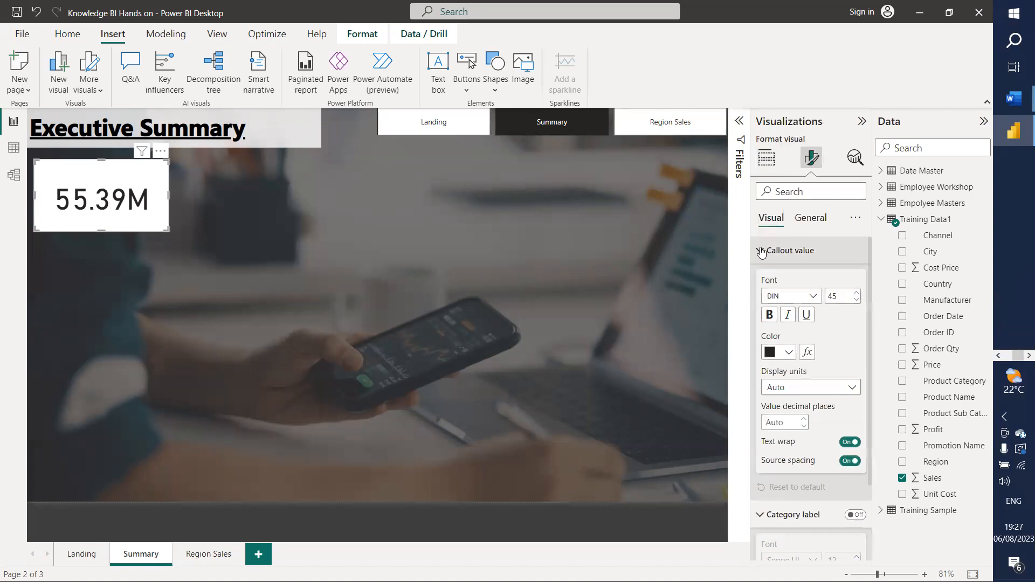
{"action": "left_click", "coordinate": [761, 251]}
Step: Turn on the card title and set its text to Total Sales
{"action": "left_click", "coordinate": [810, 218]}
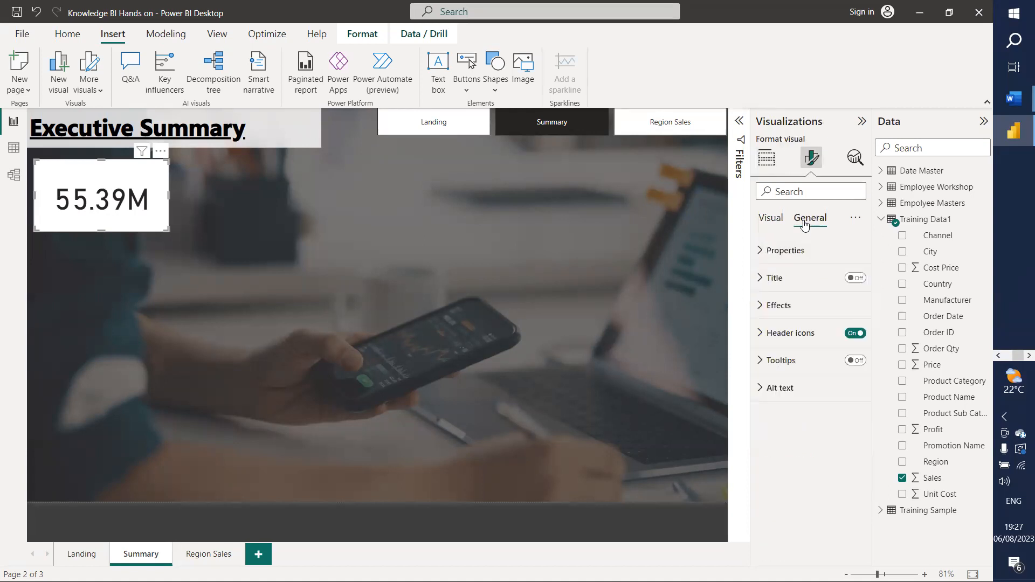
{"action": "left_click", "coordinate": [856, 279]}
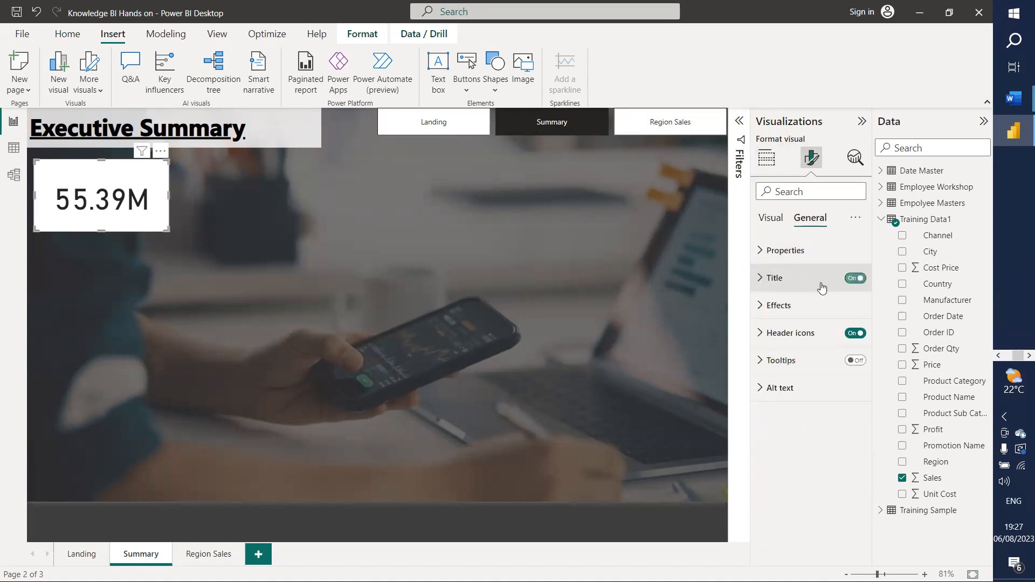
{"action": "left_click", "coordinate": [760, 277]}
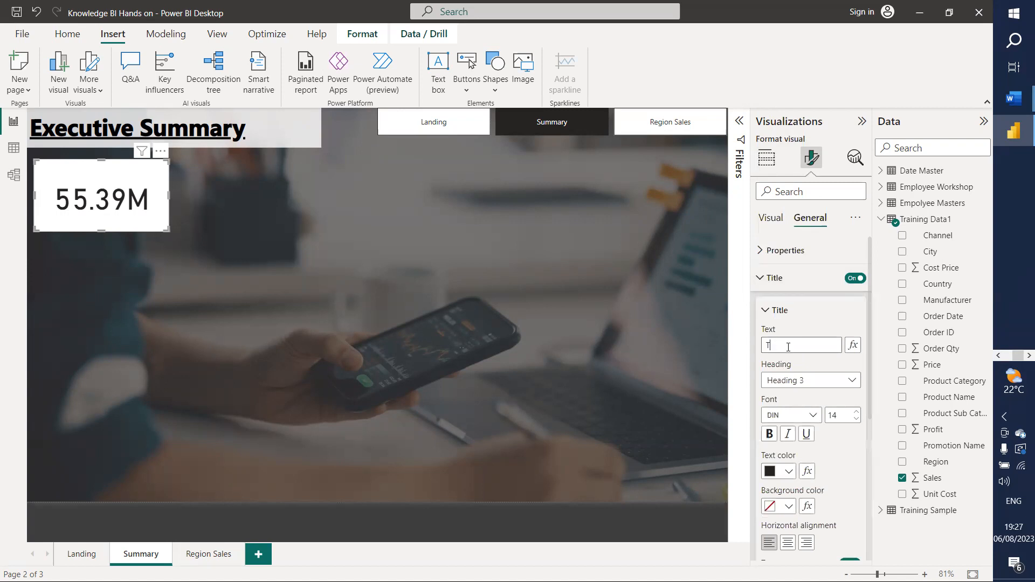
{"action": "left_click", "coordinate": [788, 347]}
{"action": "type", "text": "Total Sales"}
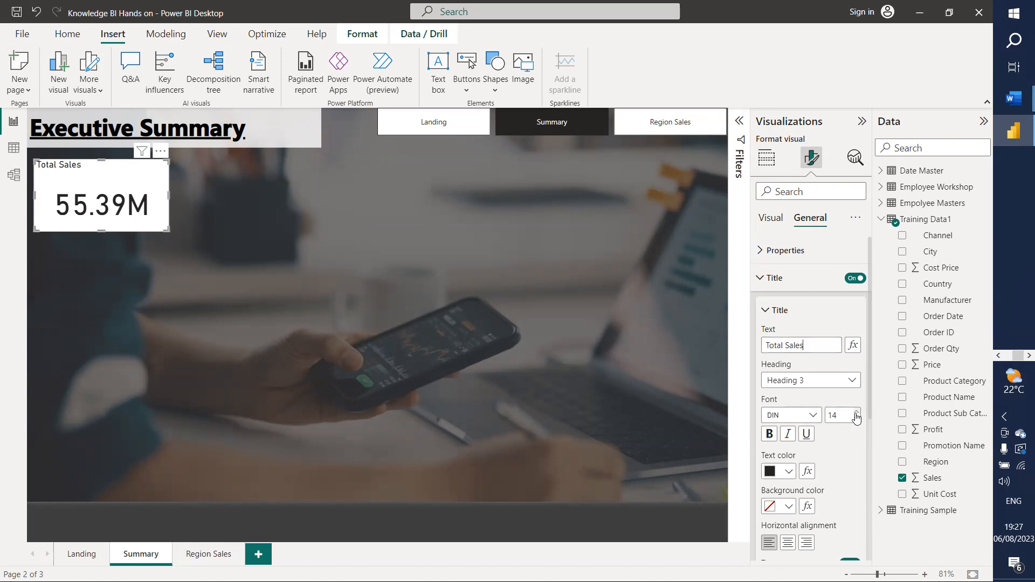
Step: Set the title font to Segoe UI Bold and center it
{"action": "left_click", "coordinate": [813, 415]}
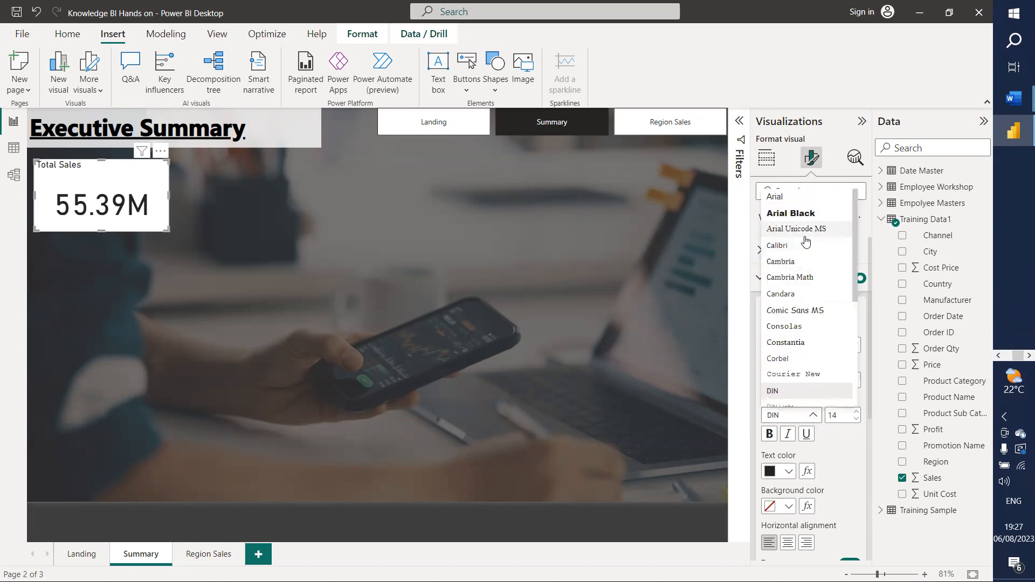
{"action": "scroll", "coordinate": [806, 245], "scroll_direction": "down", "scroll_amount": 2}
{"action": "scroll", "coordinate": [806, 245], "scroll_direction": "down", "scroll_amount": 3}
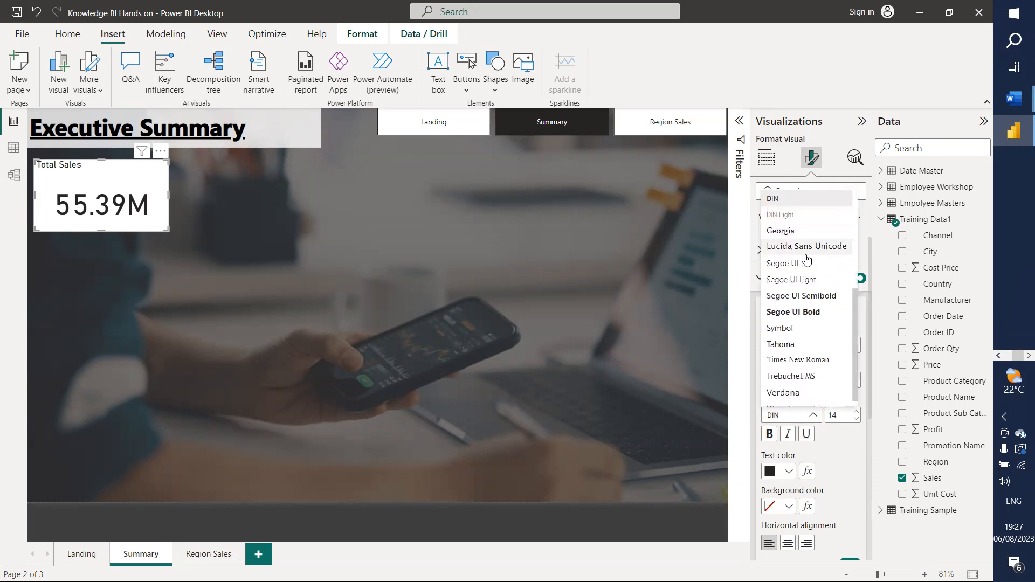
{"action": "left_click", "coordinate": [809, 308]}
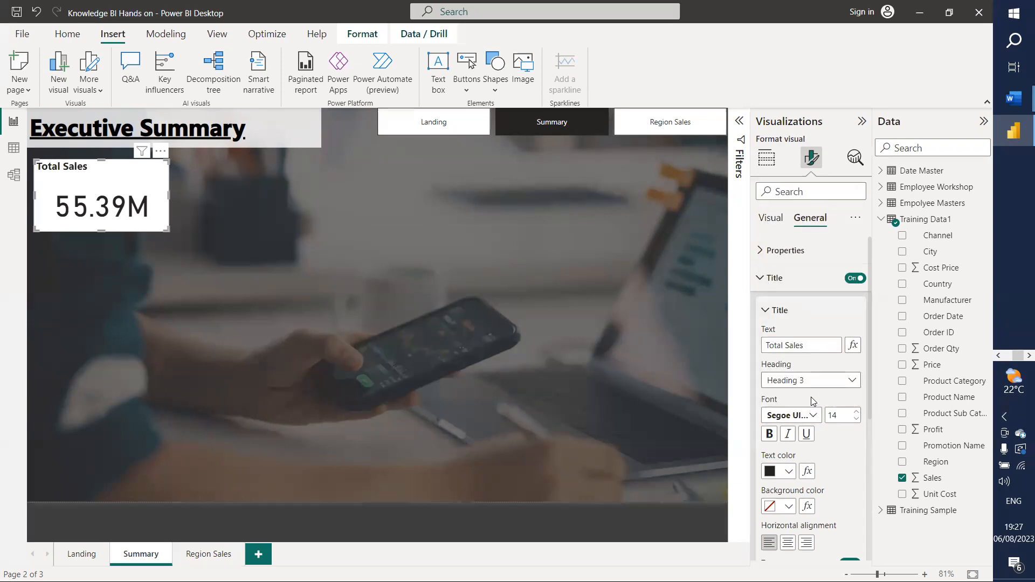
{"action": "scroll", "coordinate": [790, 509], "scroll_direction": "down", "scroll_amount": 2}
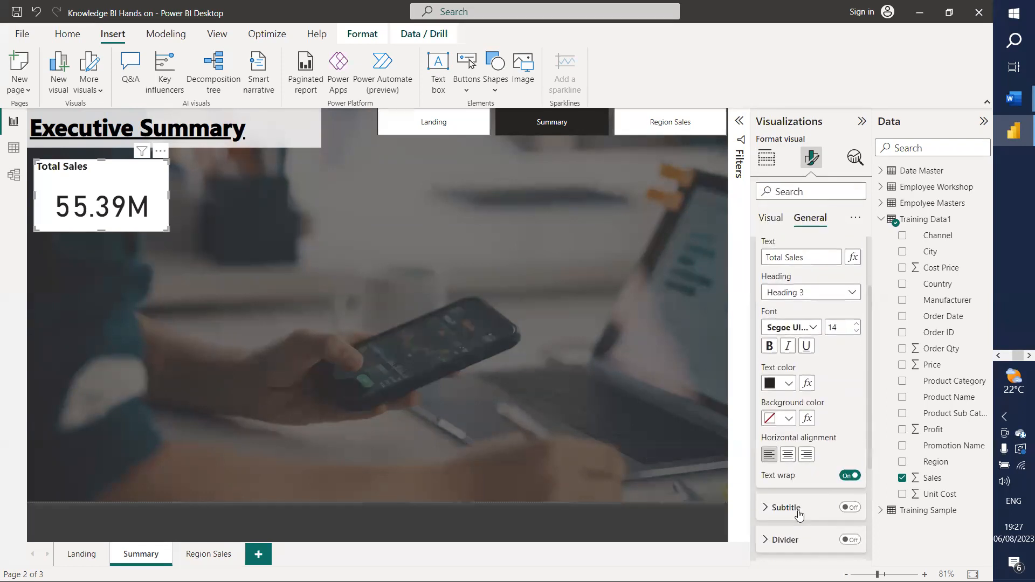
{"action": "left_click", "coordinate": [788, 443]}
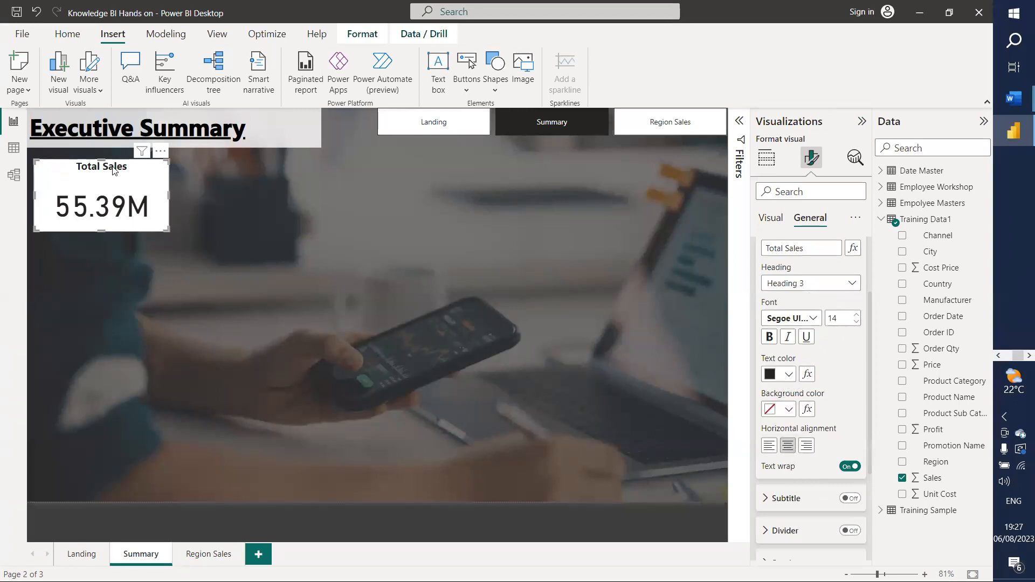
Step: Give the title a dark grey background and white text
{"action": "left_click", "coordinate": [788, 410]}
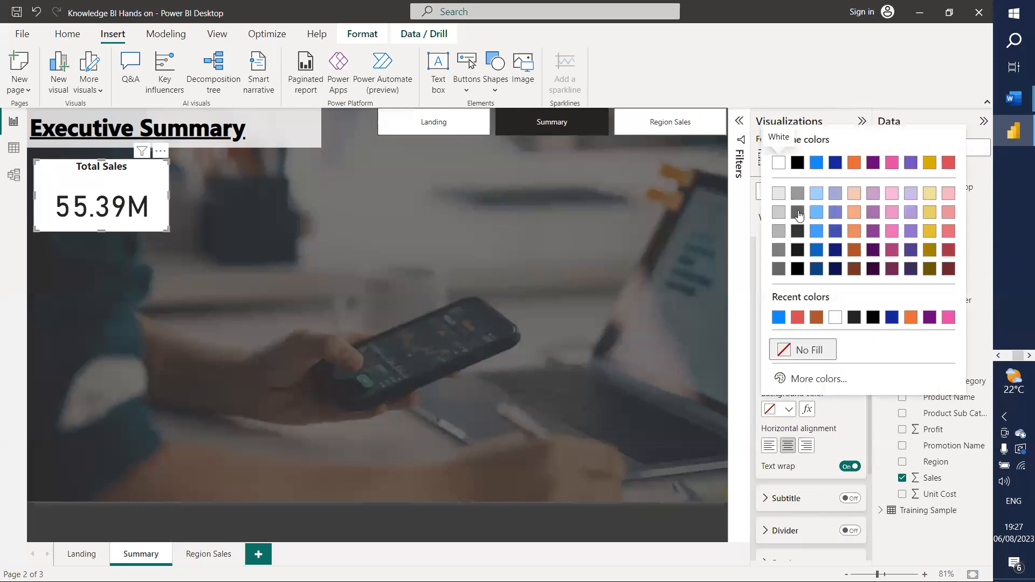
{"action": "left_click", "coordinate": [798, 213]}
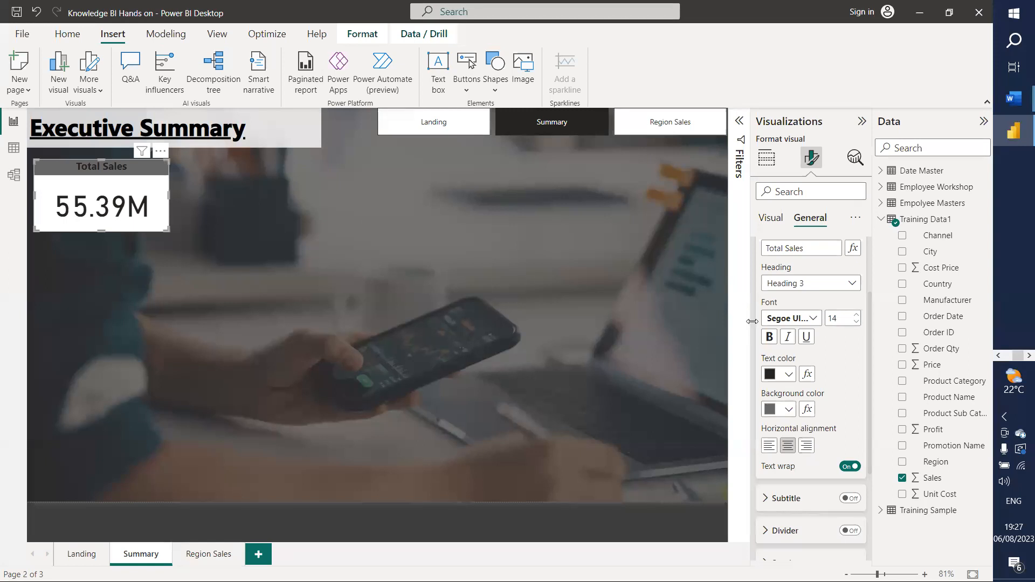
{"action": "left_click", "coordinate": [787, 376]}
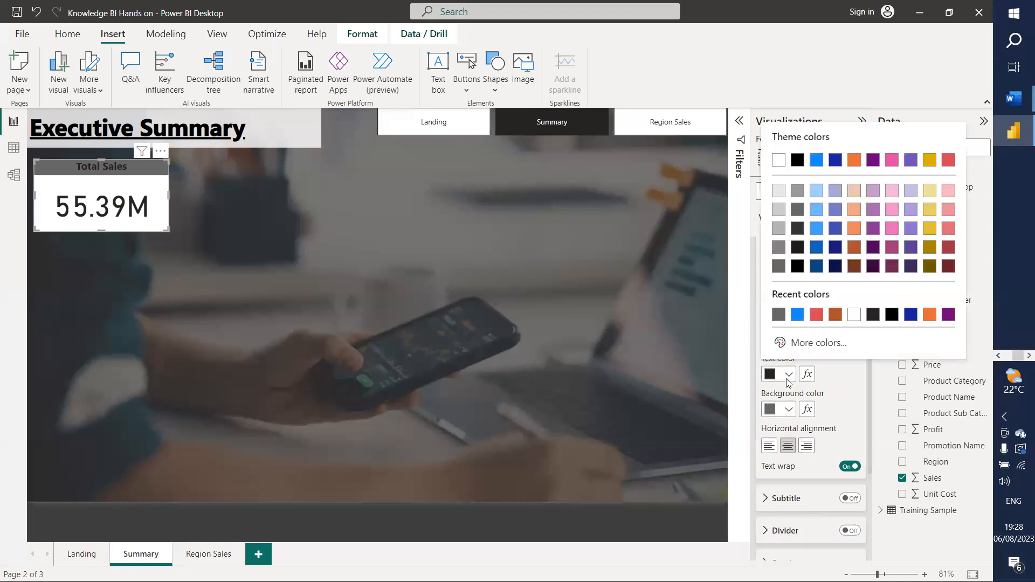
{"action": "left_click", "coordinate": [776, 159]}
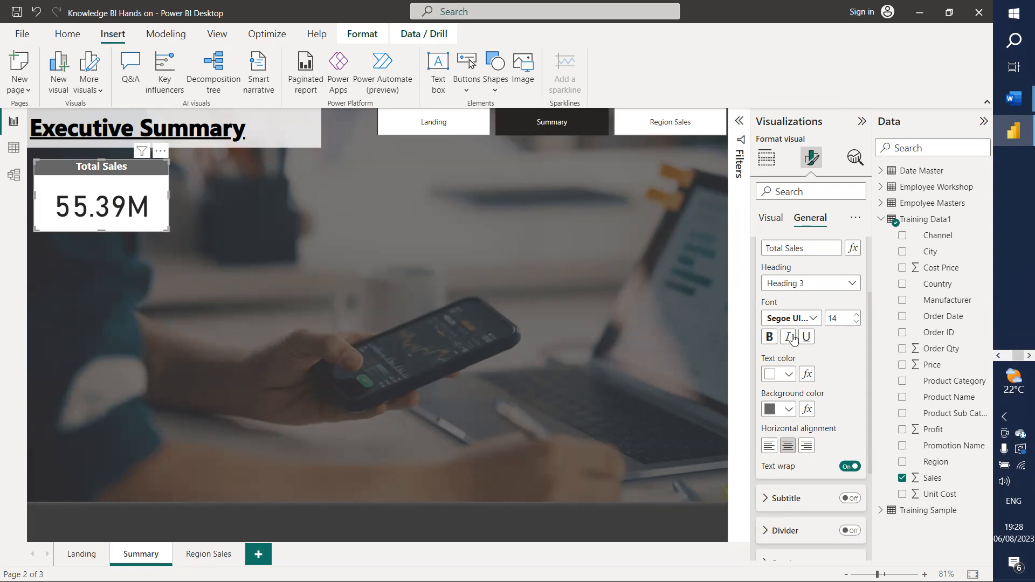
{"action": "scroll", "coordinate": [822, 273], "scroll_direction": "up", "scroll_amount": 3}
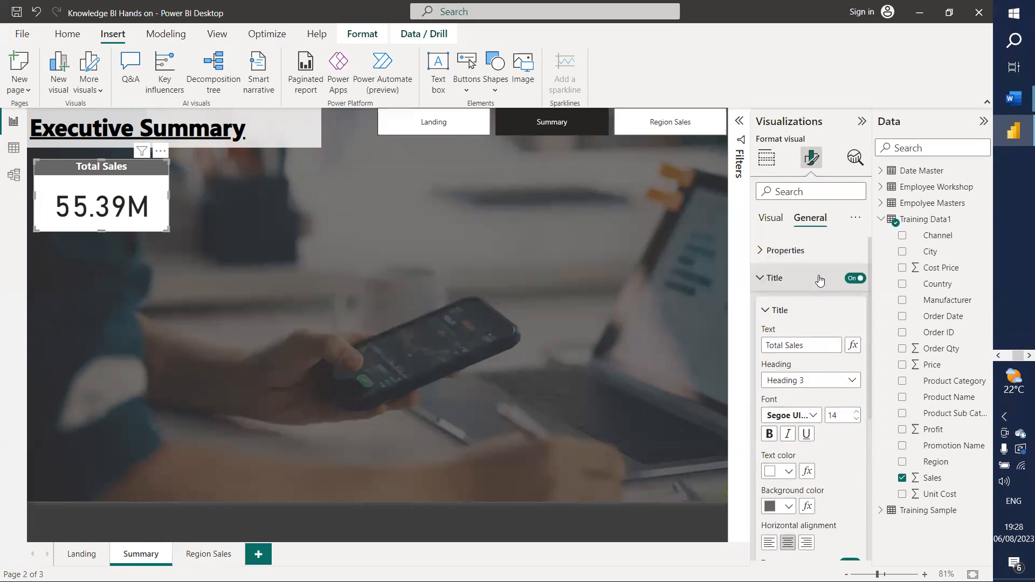
{"action": "left_click", "coordinate": [762, 286]}
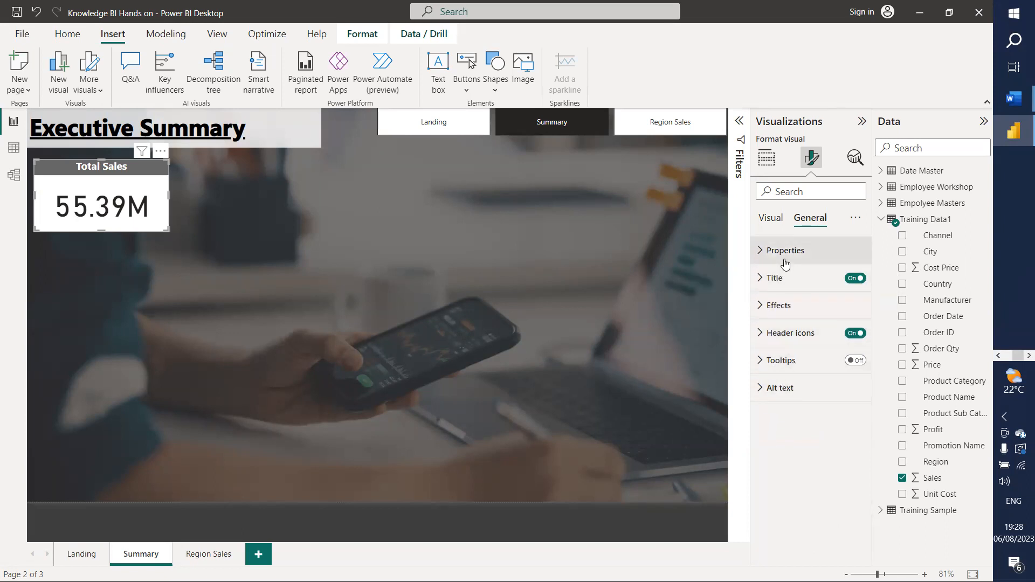
Step: Give the Total Sales card a grey visual border with 8 px rounded corners
{"action": "left_click", "coordinate": [759, 307]}
{"action": "scroll", "coordinate": [819, 375], "scroll_direction": "down", "scroll_amount": 1}
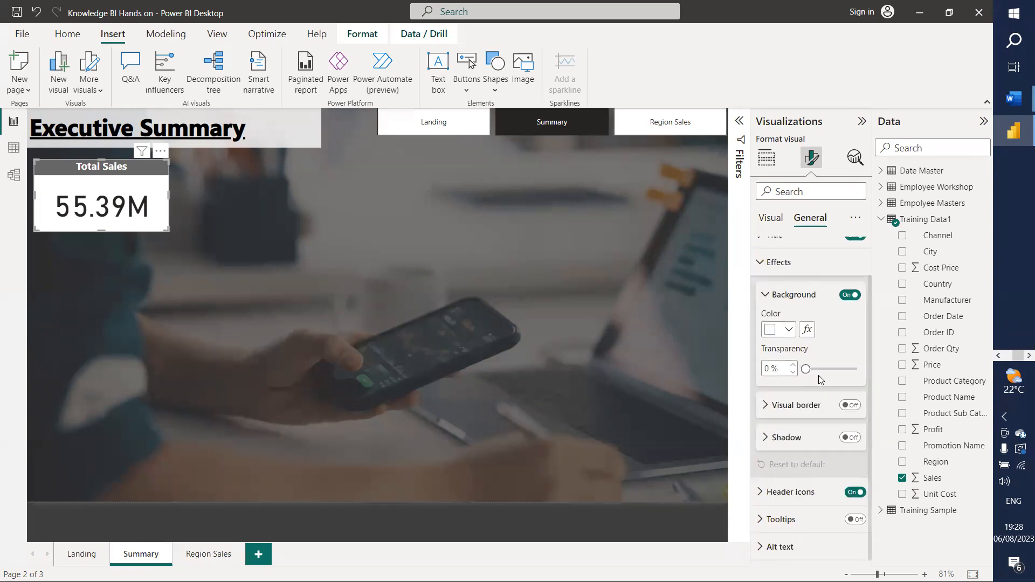
{"action": "left_click", "coordinate": [851, 408]}
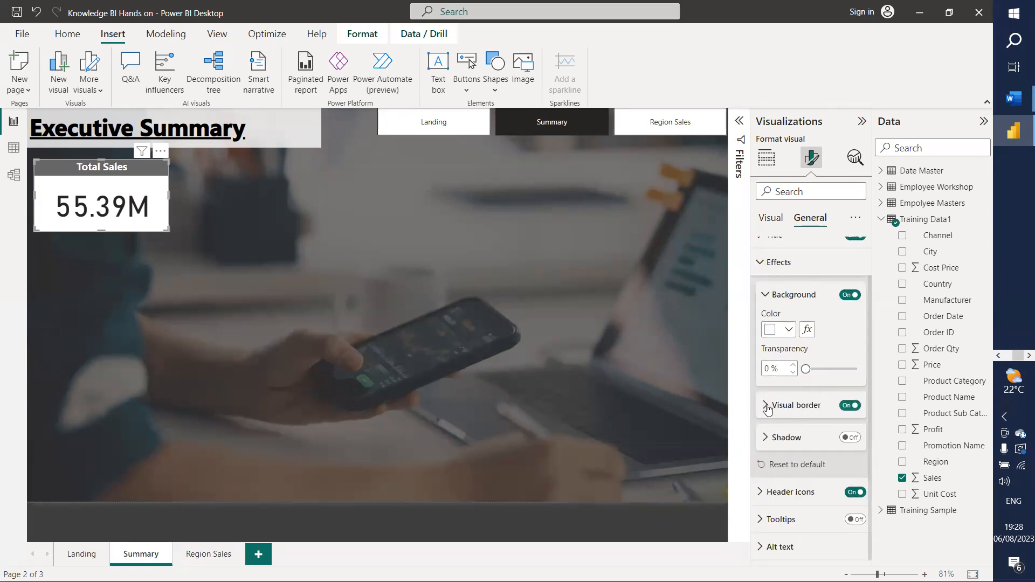
{"action": "left_click", "coordinate": [767, 410]}
{"action": "double_click", "coordinate": [765, 479]}
{"action": "type", "text": "8"}
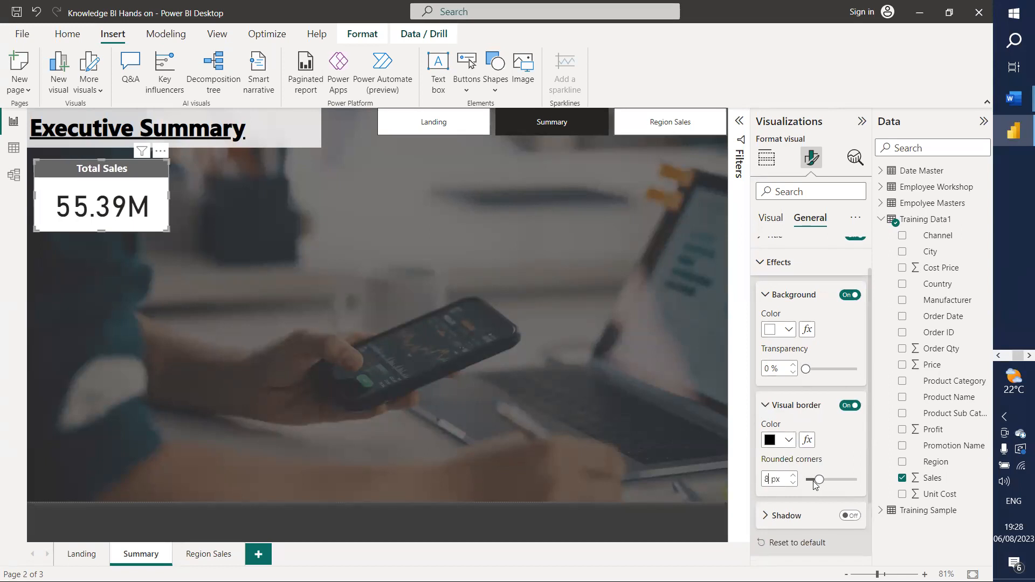
{"action": "left_click", "coordinate": [790, 445]}
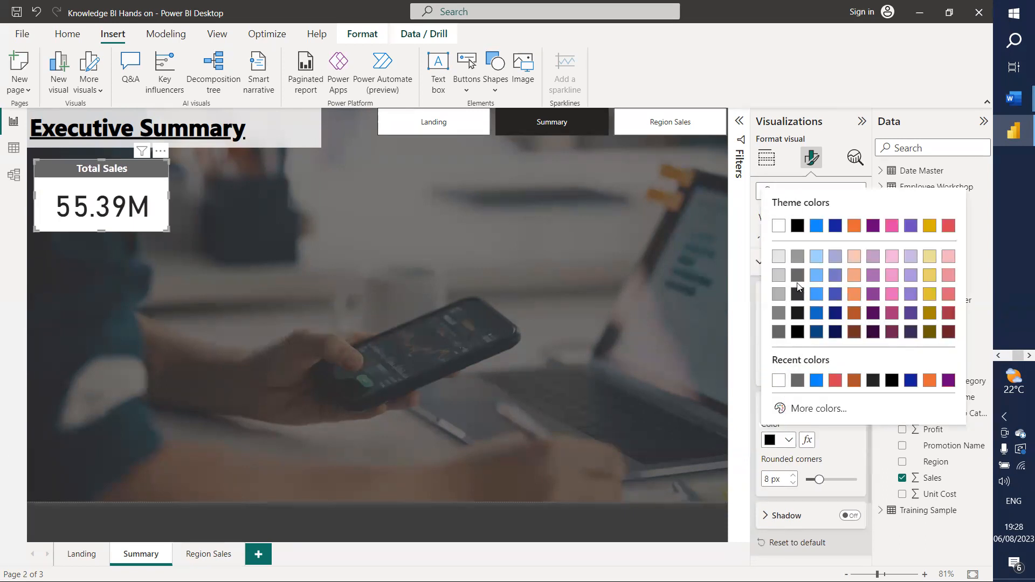
{"action": "left_click", "coordinate": [797, 256]}
{"action": "left_click", "coordinate": [316, 361]}
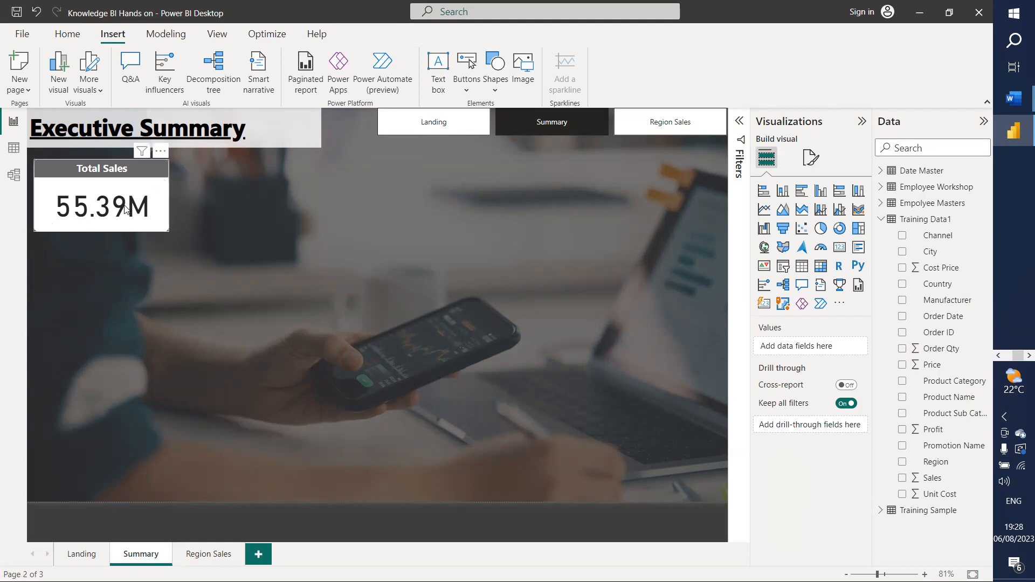
Step: Format the Sales column as $ English (United States) currency with 1 decimal place
{"action": "left_click", "coordinate": [124, 228]}
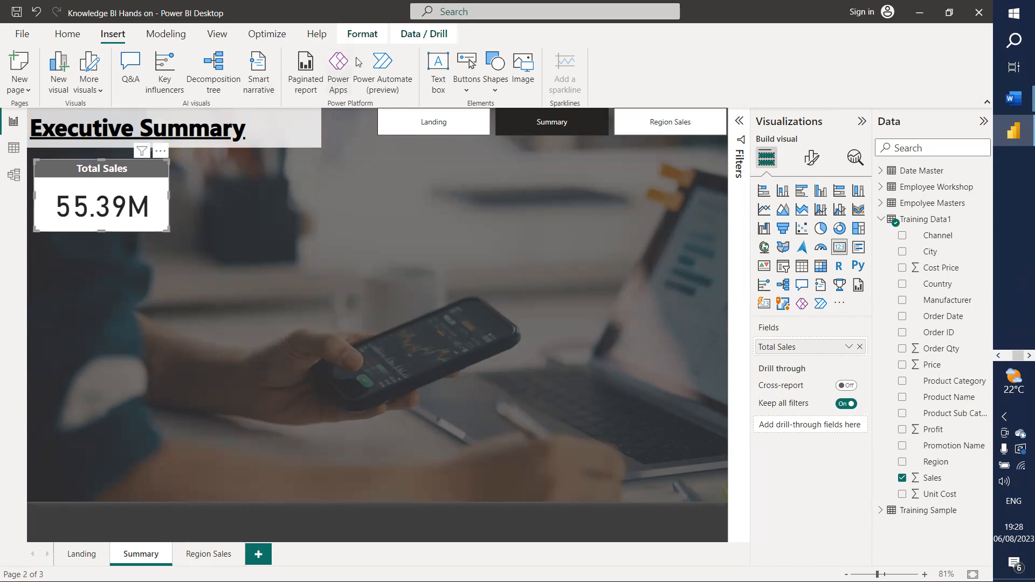
{"action": "left_click", "coordinate": [363, 34]}
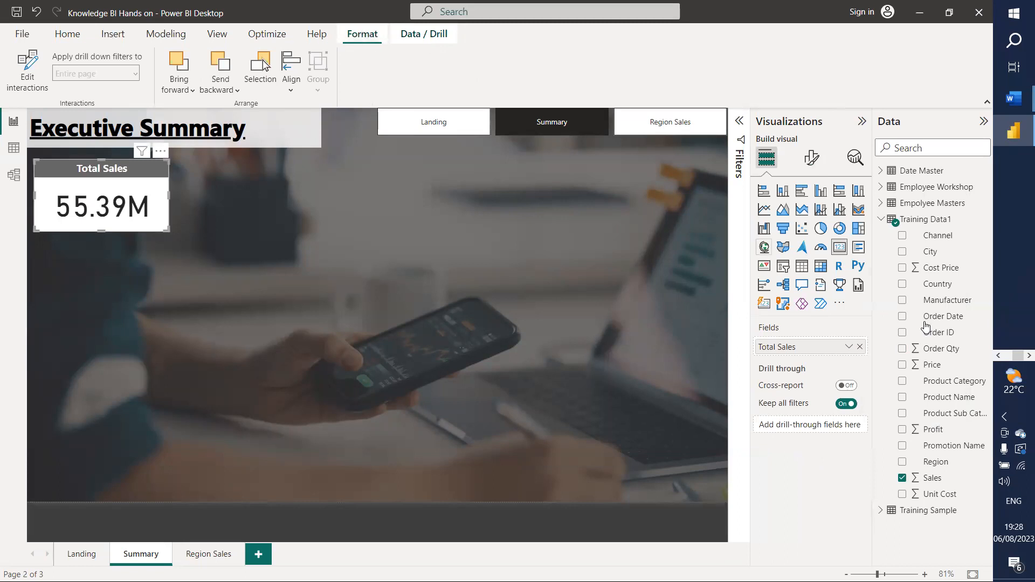
{"action": "left_click", "coordinate": [934, 481]}
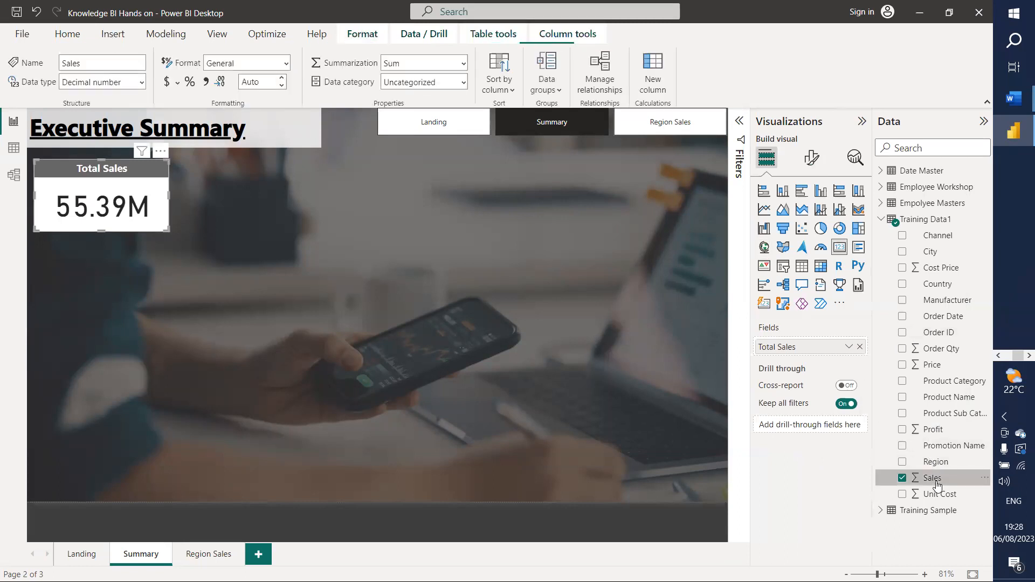
{"action": "left_click", "coordinate": [177, 83]}
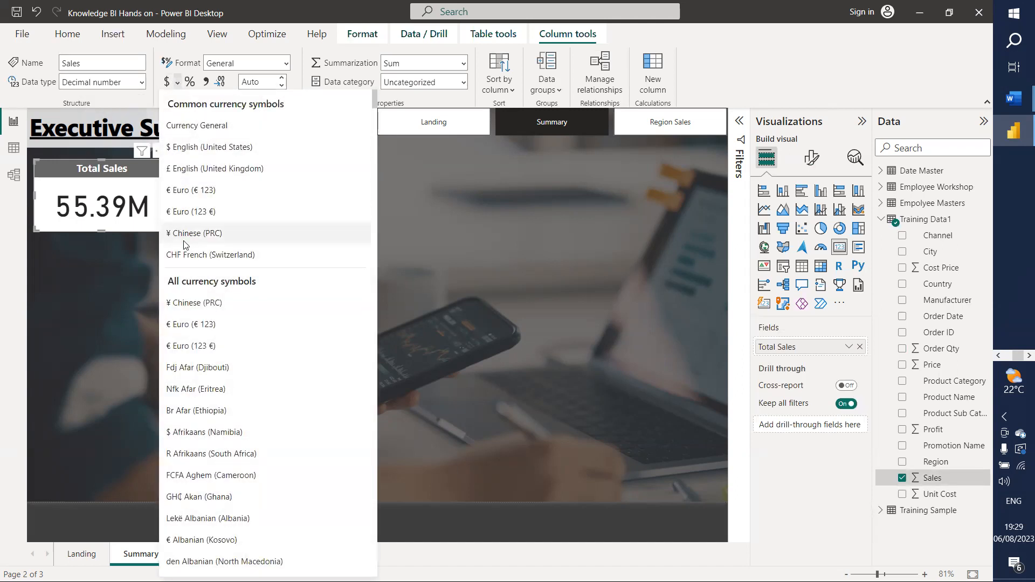
{"action": "scroll", "coordinate": [216, 339], "scroll_direction": "down", "scroll_amount": 6}
{"action": "scroll", "coordinate": [246, 259], "scroll_direction": "up", "scroll_amount": 6}
{"action": "left_click", "coordinate": [194, 150]}
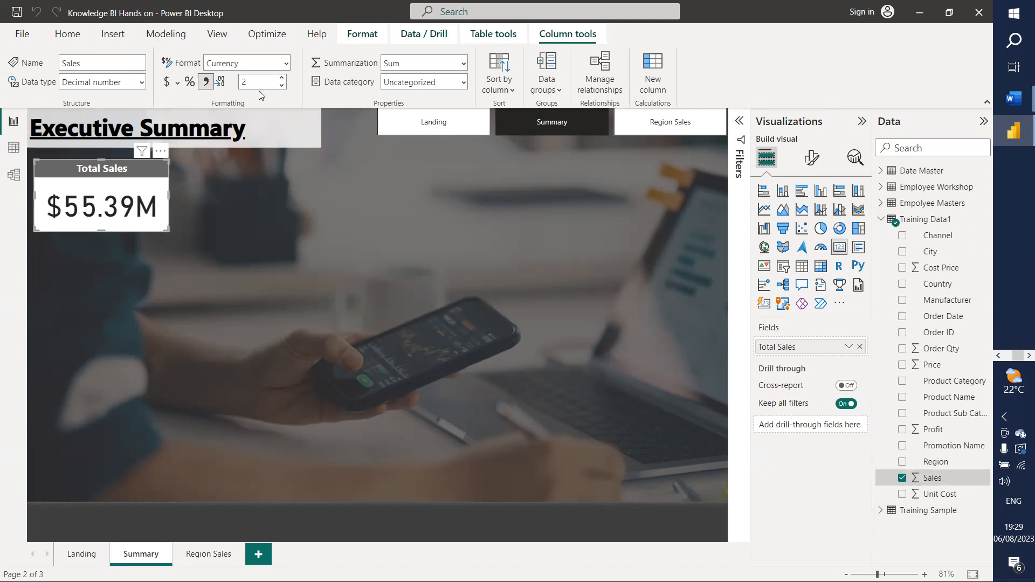
{"action": "left_click", "coordinate": [281, 86]}
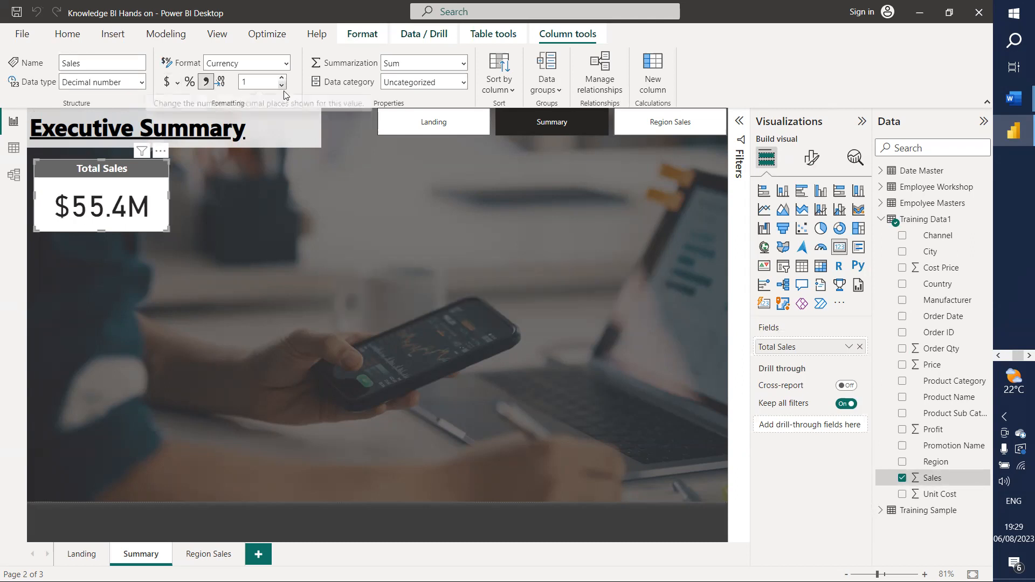
{"action": "left_click", "coordinate": [205, 202]}
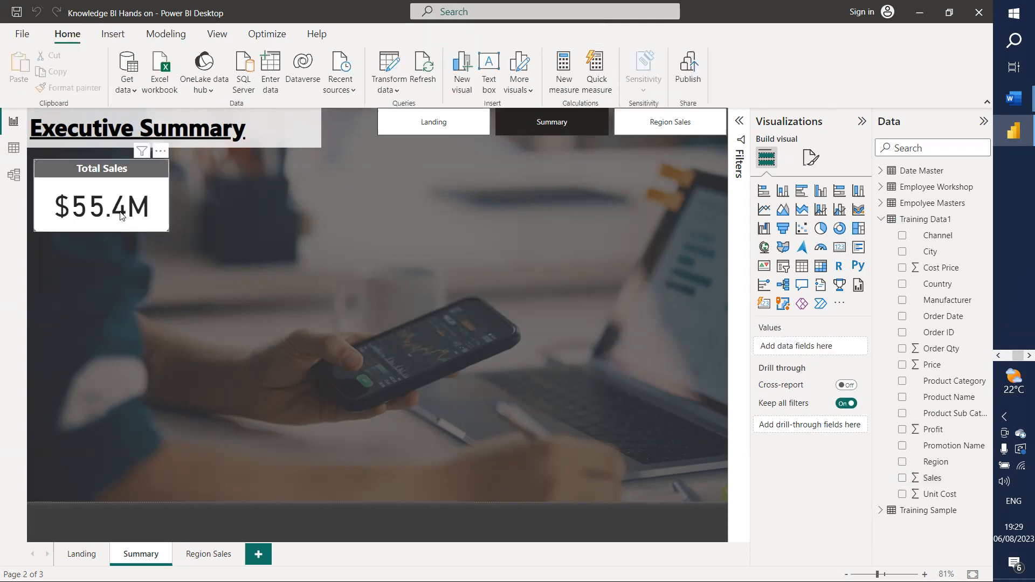
{"action": "left_click", "coordinate": [140, 216]}
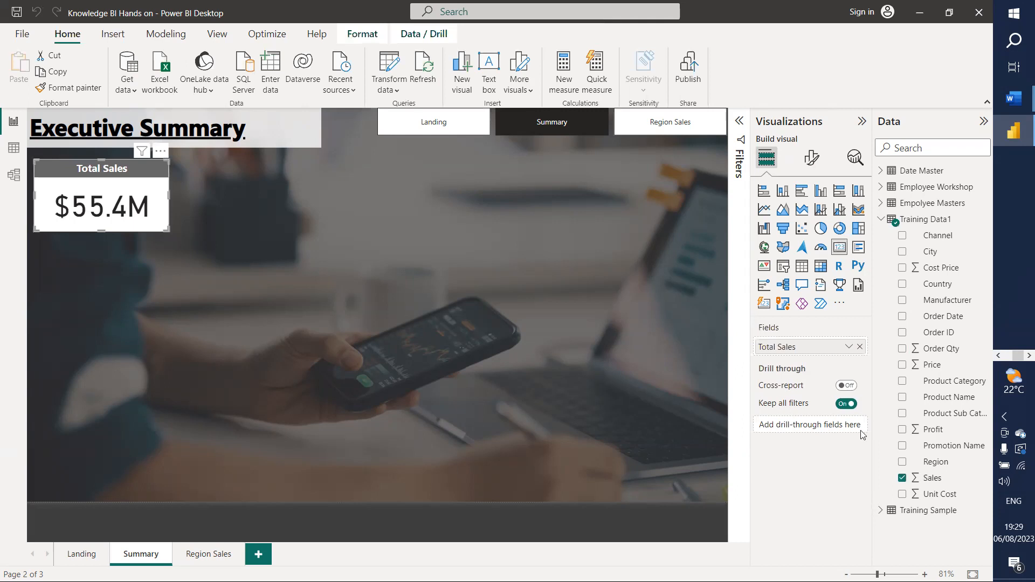
{"action": "left_click", "coordinate": [944, 482]}
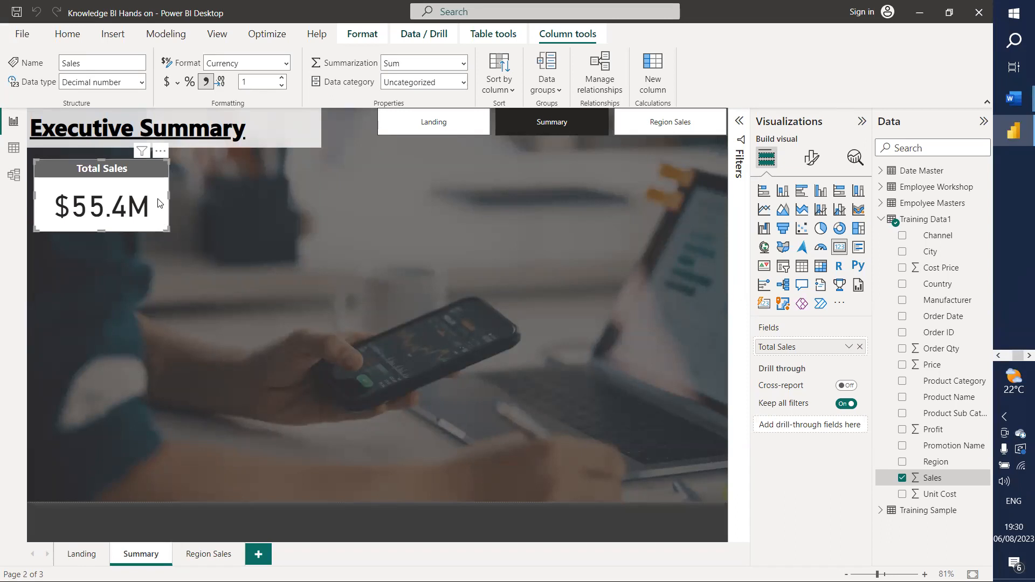
Step: Paste a card copy beside Total Sales, show Profit in it, and rename the field Total Profit
{"action": "key", "text": "ctrl+v"}
{"action": "left_click_drag", "start_coordinate": [109, 193], "coordinate": [233, 184]}
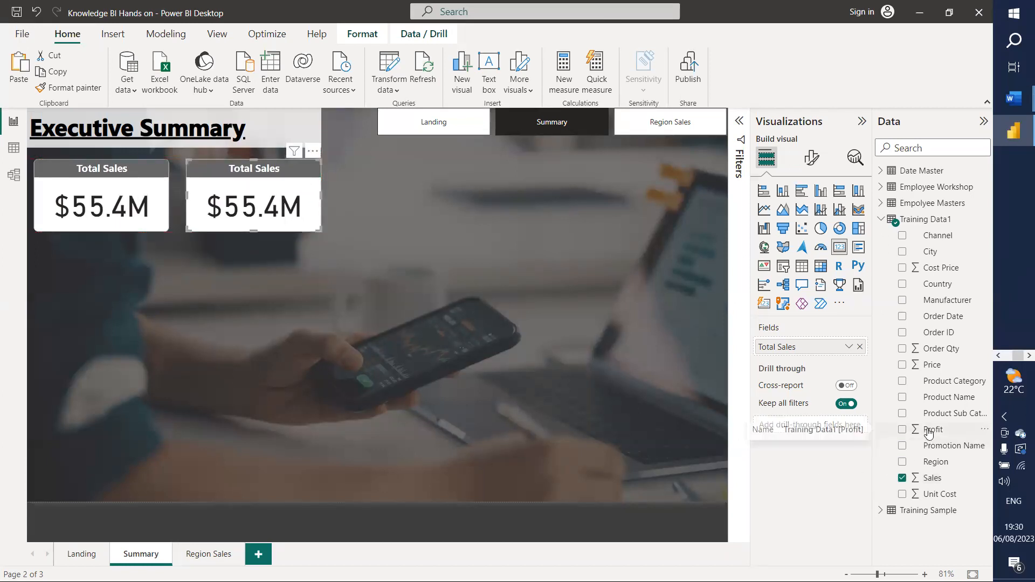
{"action": "left_click_drag", "start_coordinate": [928, 433], "coordinate": [816, 347]}
{"action": "right_click", "coordinate": [815, 348]}
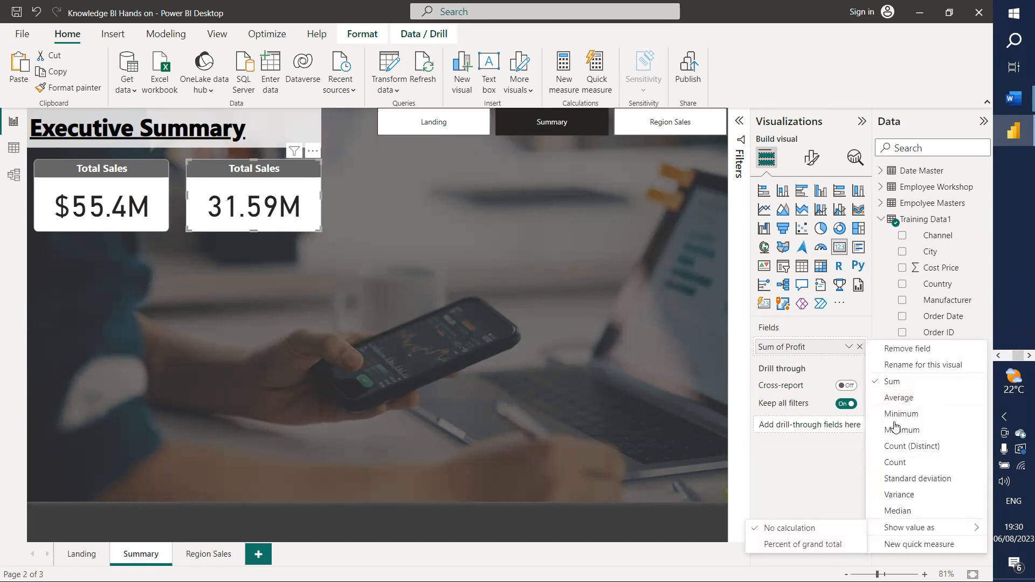
{"action": "left_click", "coordinate": [897, 365]}
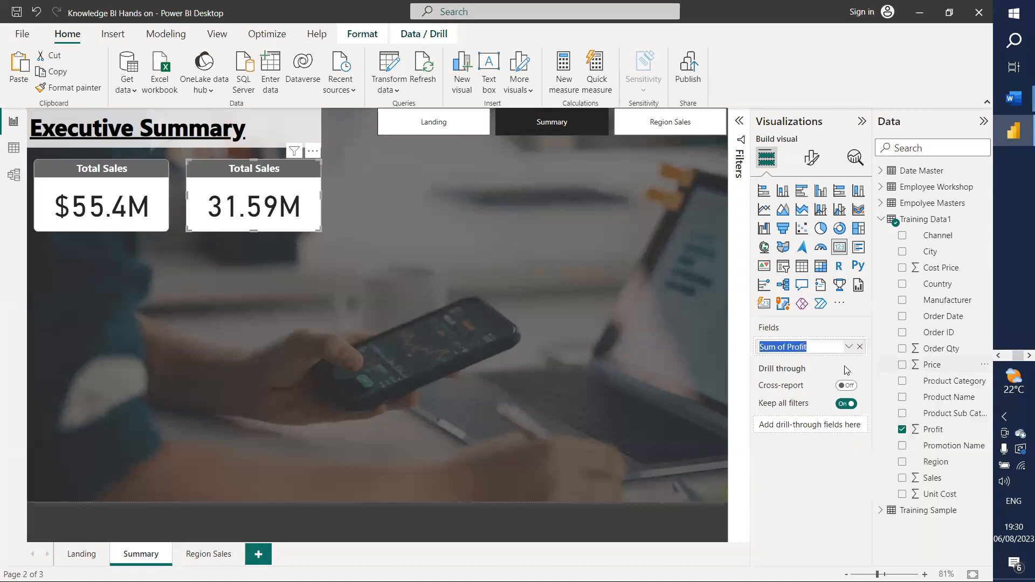
{"action": "left_click", "coordinate": [788, 345]}
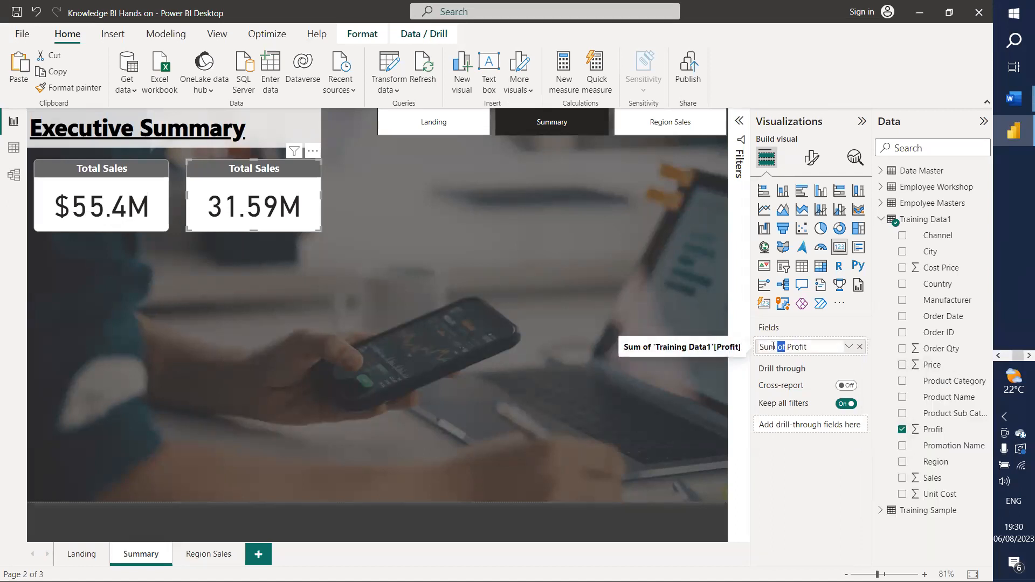
{"action": "left_click_drag", "start_coordinate": [786, 346], "coordinate": [751, 350]}
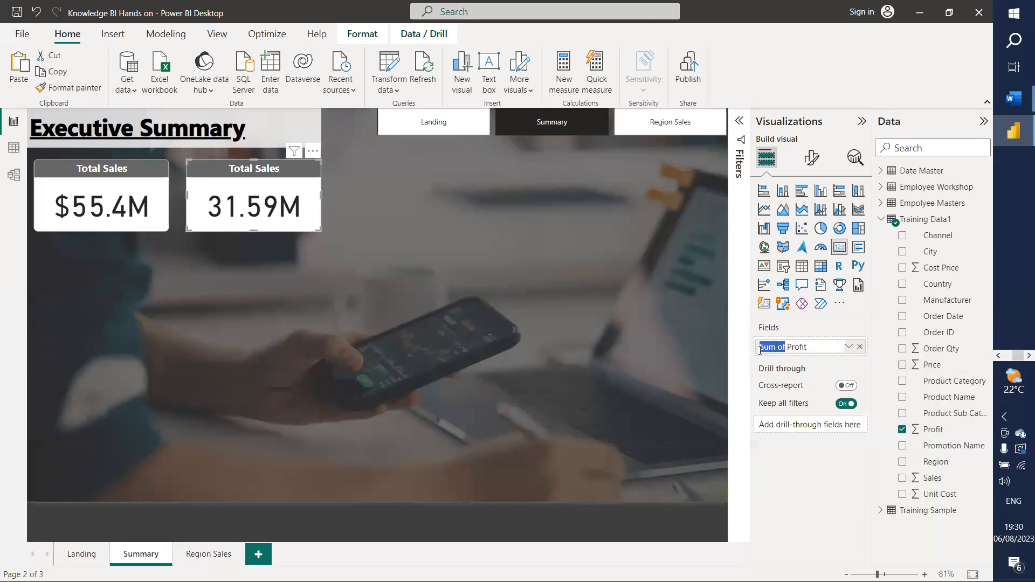
{"action": "type", "text": "Total"}
{"action": "key", "text": "Return"}
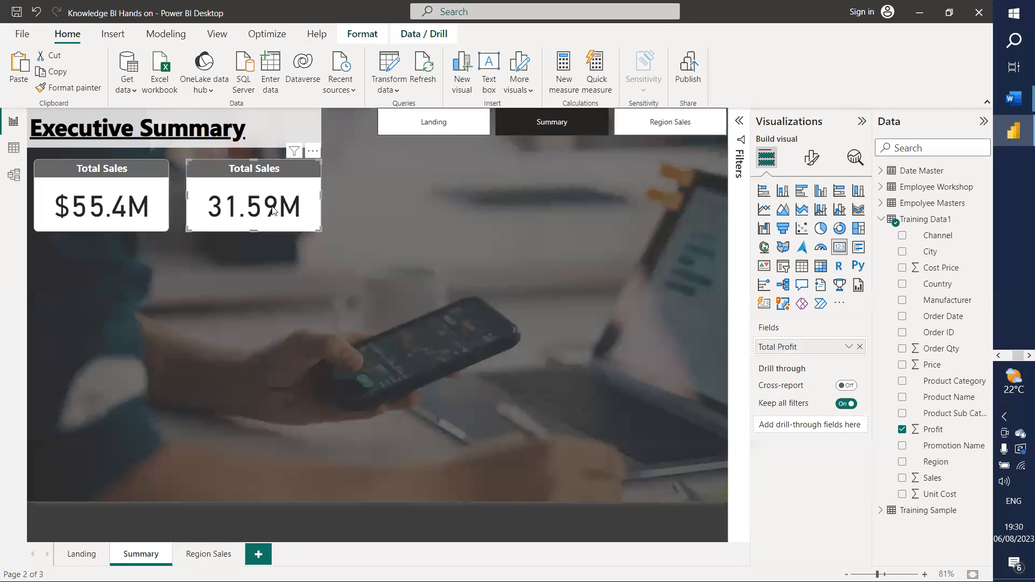
Step: Change the copied card's title text to Total Profit
{"action": "left_click", "coordinate": [812, 157]}
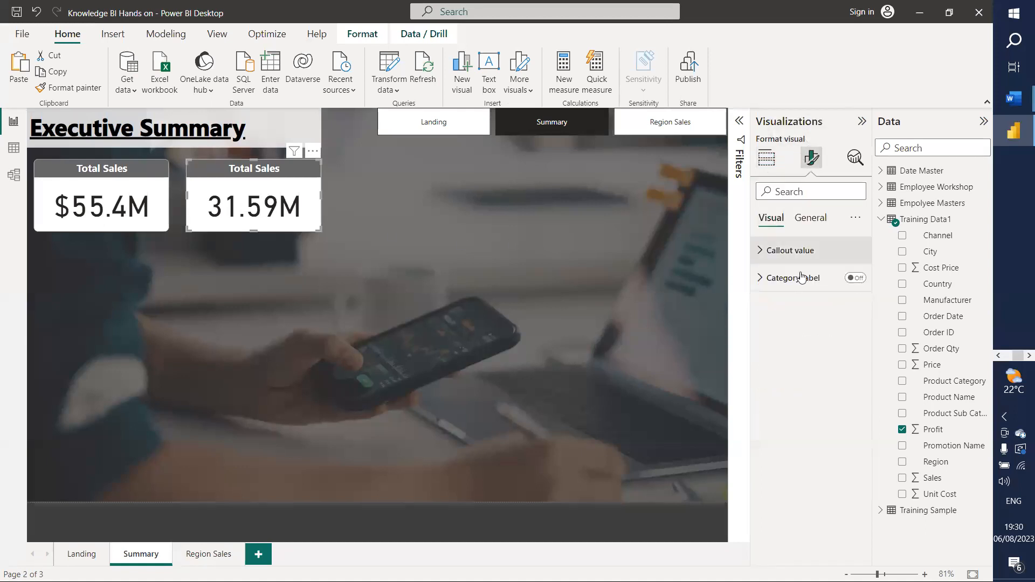
{"action": "left_click", "coordinate": [808, 218]}
{"action": "left_click", "coordinate": [776, 281]}
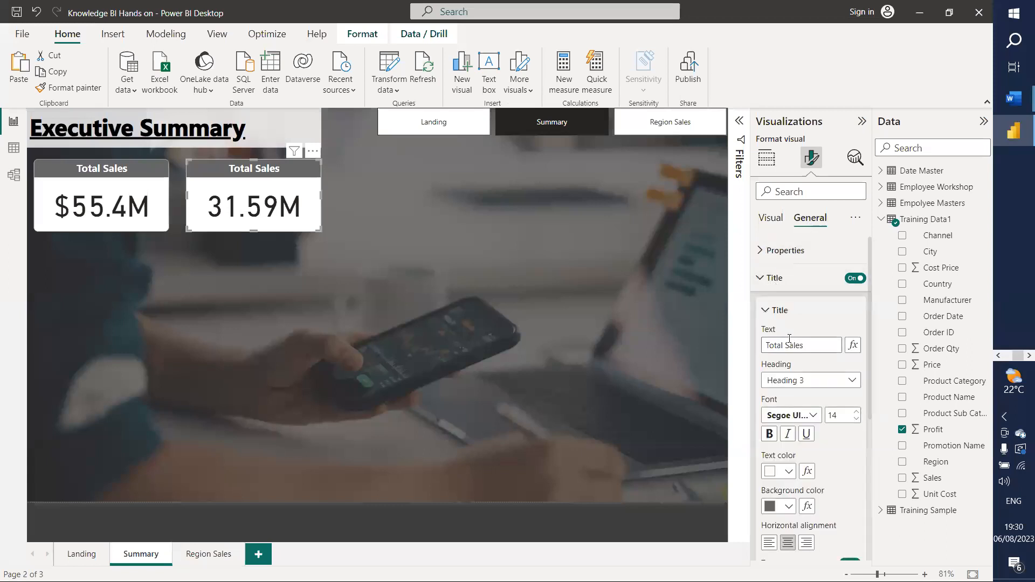
{"action": "left_click_drag", "start_coordinate": [806, 342], "coordinate": [788, 344]}
{"action": "type", "text": "Profit"}
{"action": "key", "text": "Return"}
Step: Format the Profit column as Nigerian naira currency
{"action": "left_click", "coordinate": [933, 430]}
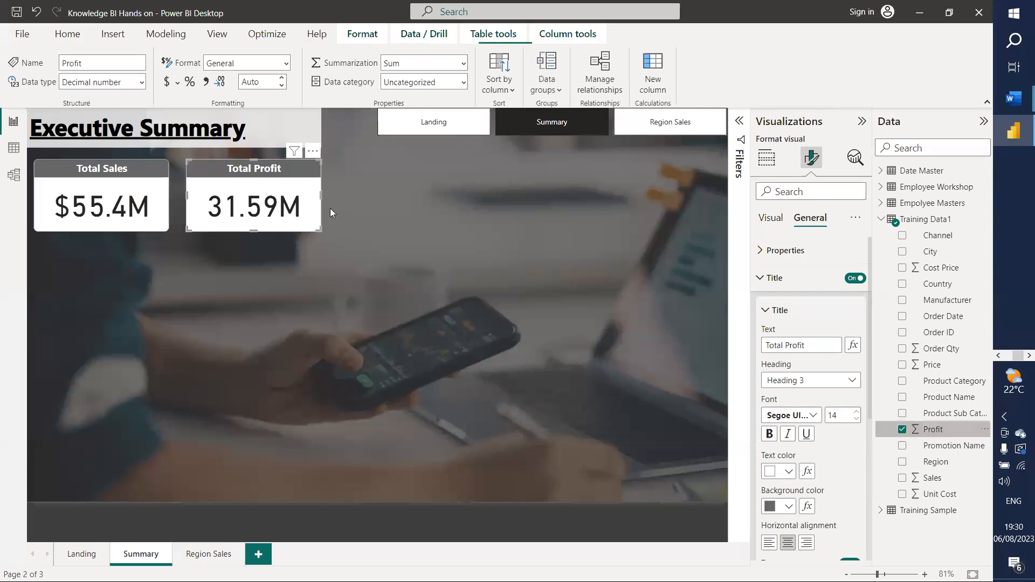
{"action": "left_click", "coordinate": [177, 85]}
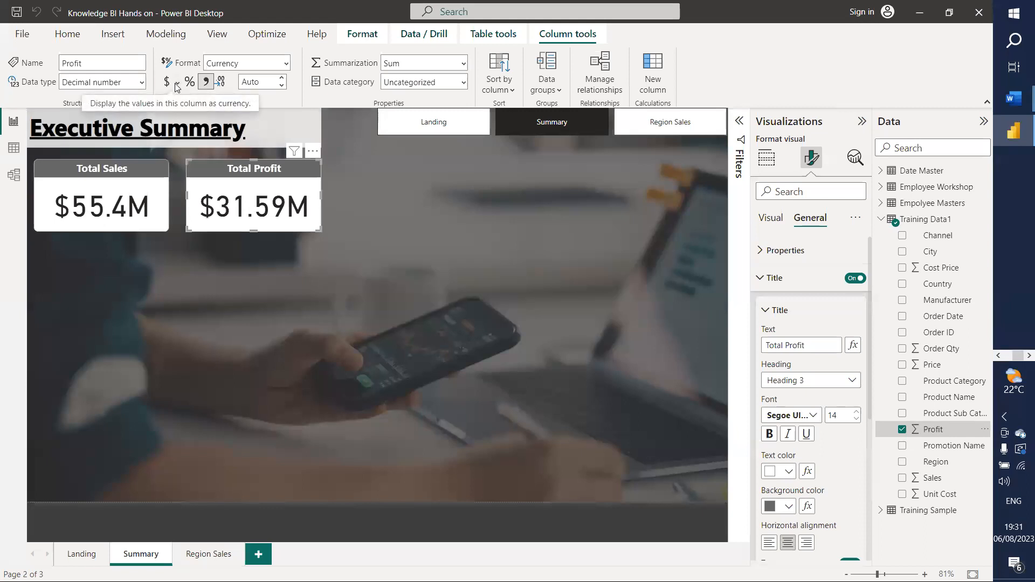
{"action": "left_click", "coordinate": [177, 84]}
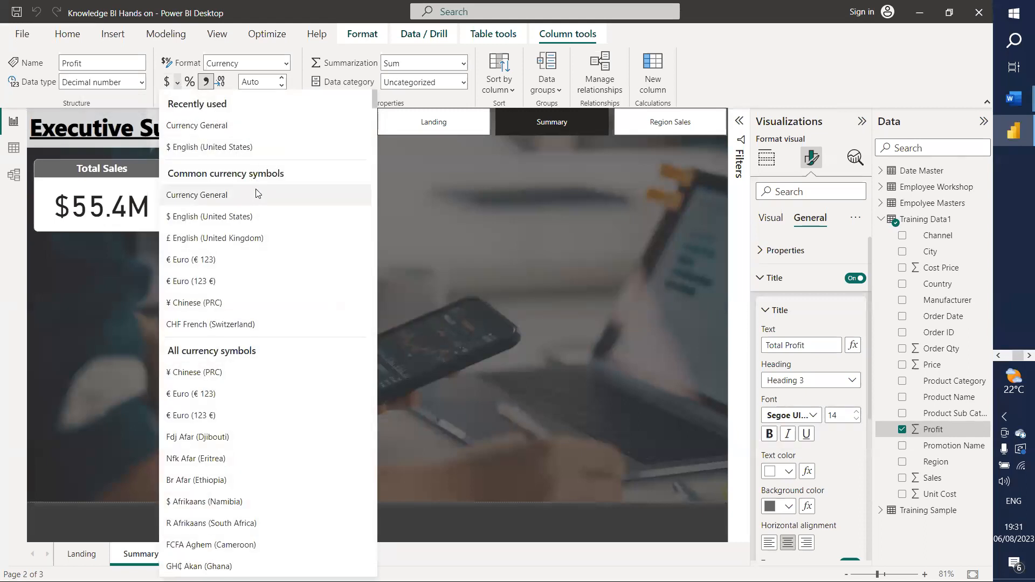
{"action": "scroll", "coordinate": [264, 205], "scroll_direction": "down", "scroll_amount": 20}
{"action": "scroll", "coordinate": [285, 216], "scroll_direction": "down", "scroll_amount": 10}
{"action": "scroll", "coordinate": [284, 216], "scroll_direction": "up", "scroll_amount": 3}
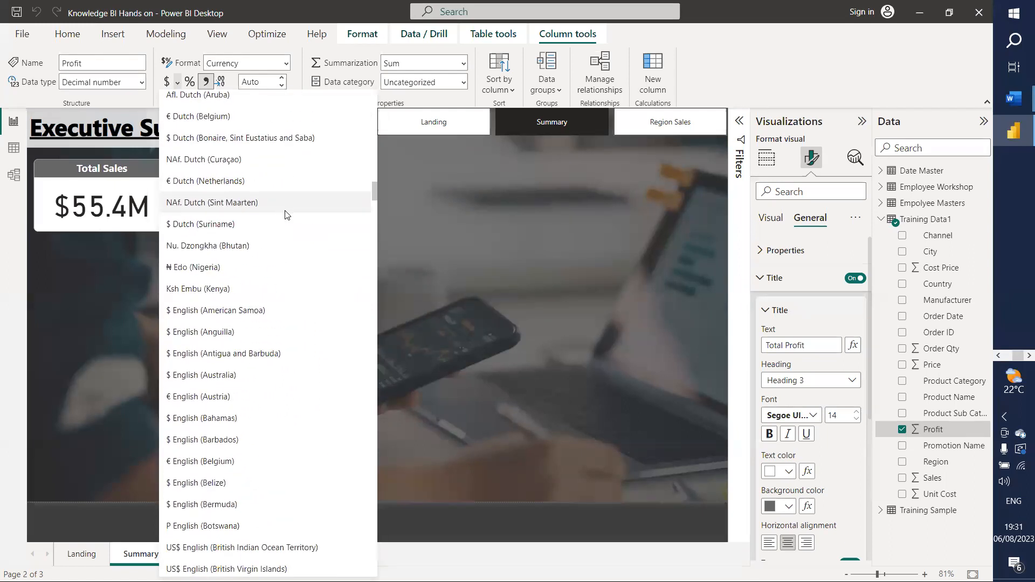
{"action": "left_click", "coordinate": [202, 273]}
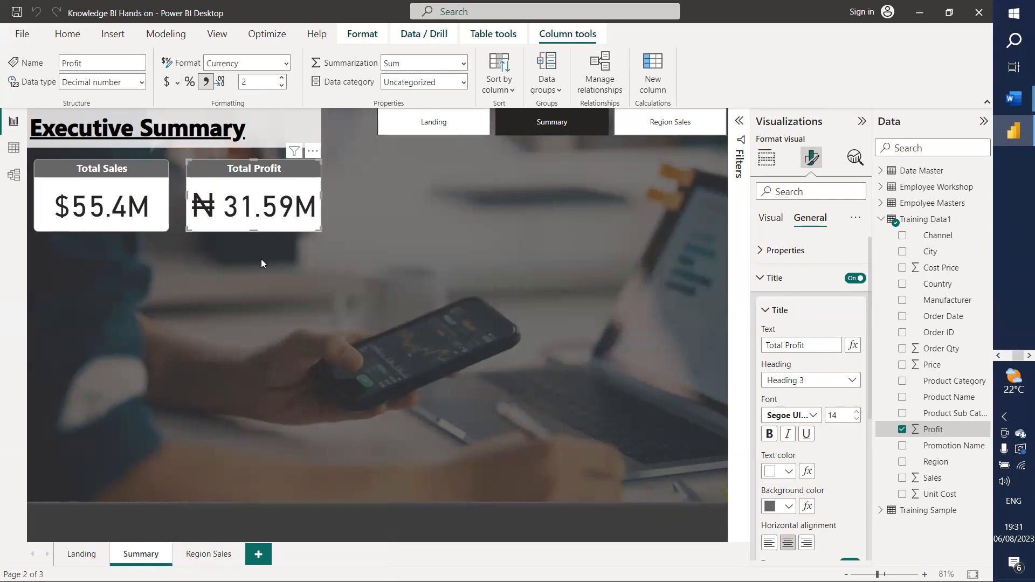
Step: Switch the Sales column's currency symbol to Nigerian naira
{"action": "left_click", "coordinate": [96, 203]}
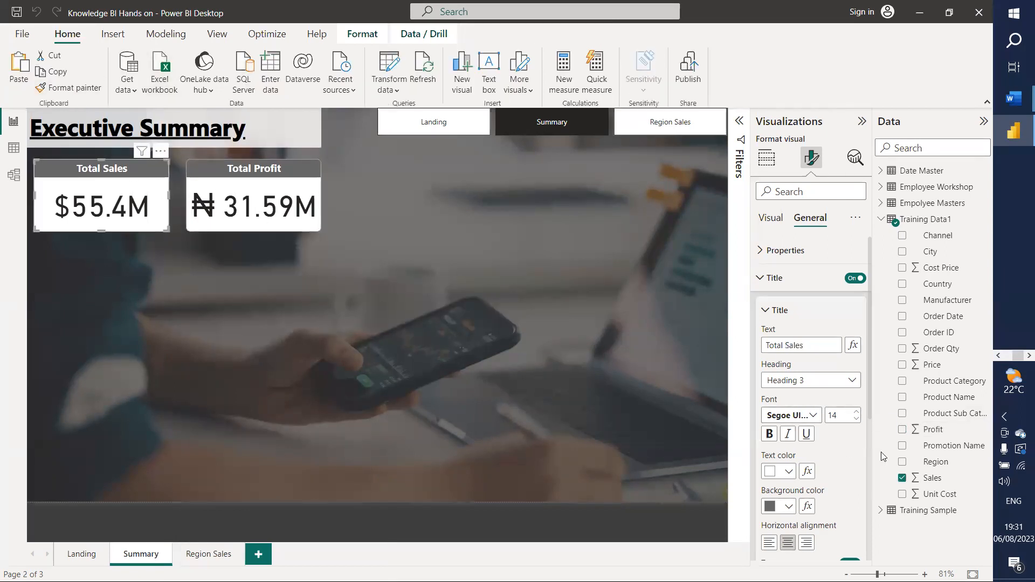
{"action": "left_click", "coordinate": [931, 478]}
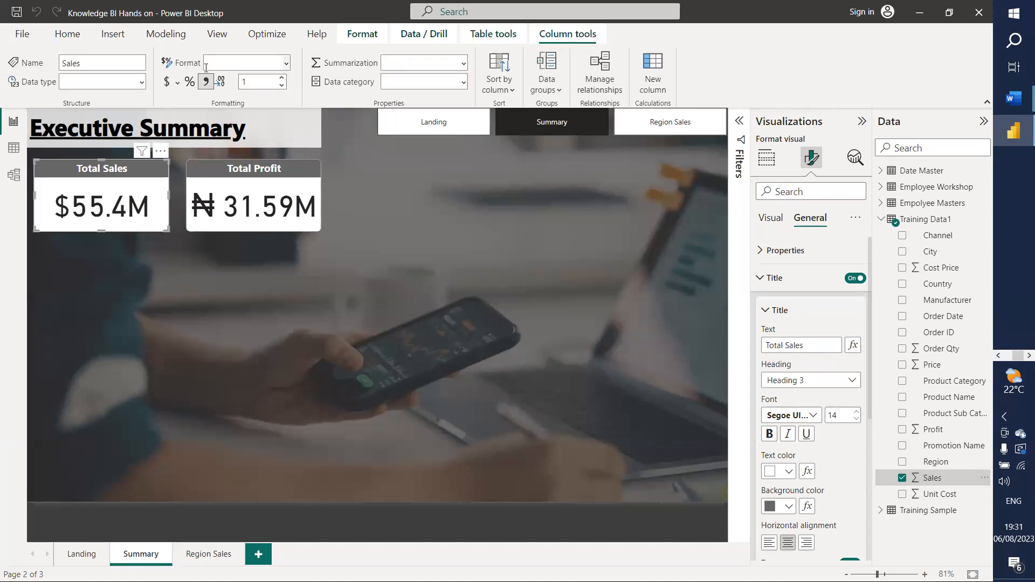
{"action": "left_click", "coordinate": [178, 82]}
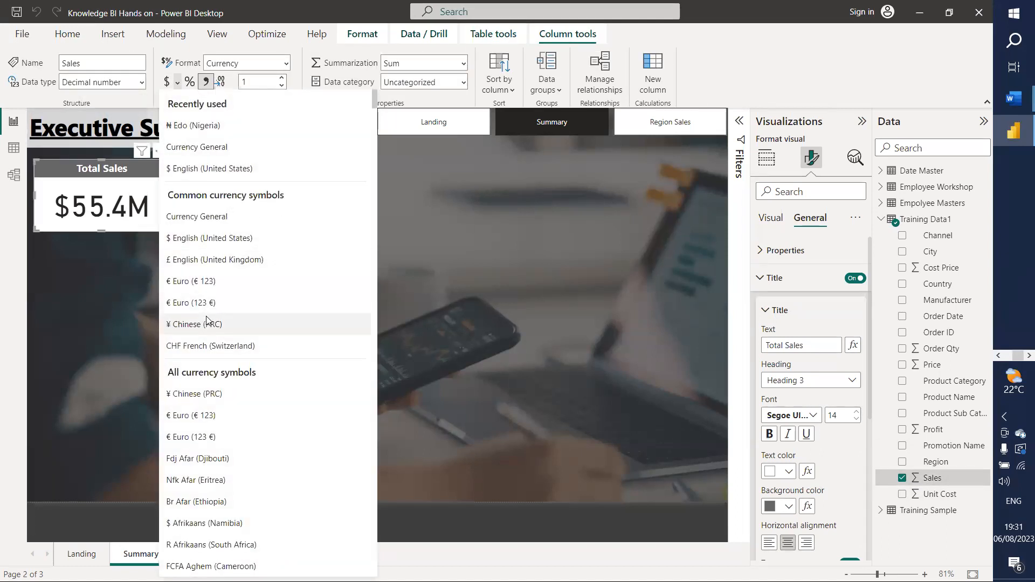
{"action": "left_click", "coordinate": [194, 125]}
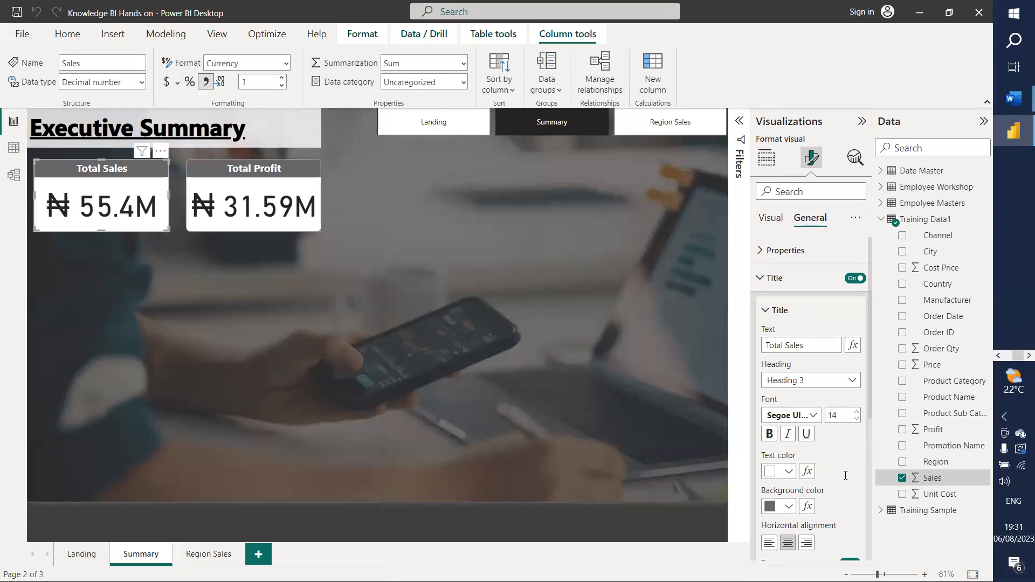
Step: Reduce Profit to 1 decimal place, then select the Total Profit card
{"action": "left_click", "coordinate": [932, 430]}
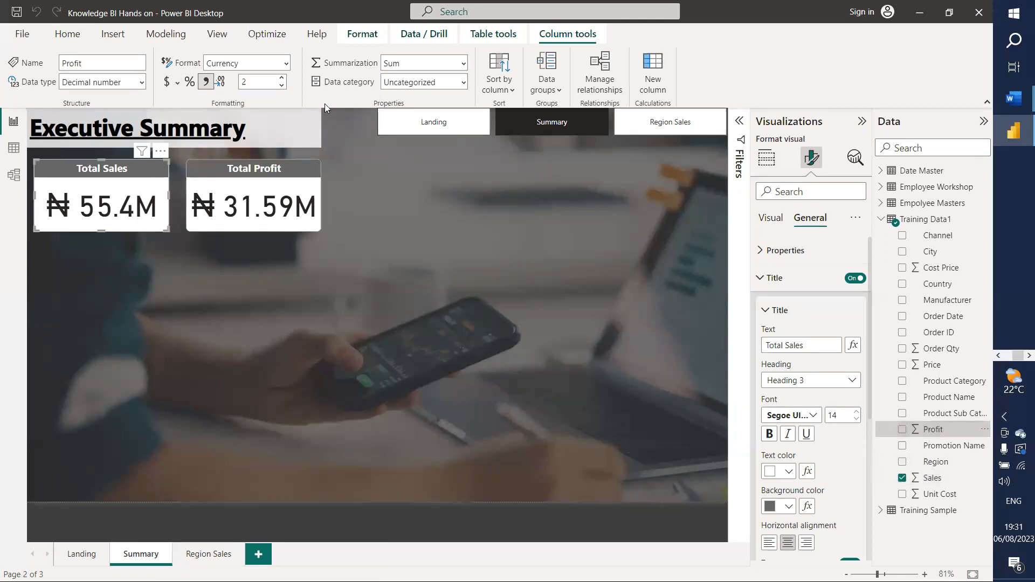
{"action": "left_click", "coordinate": [281, 86]}
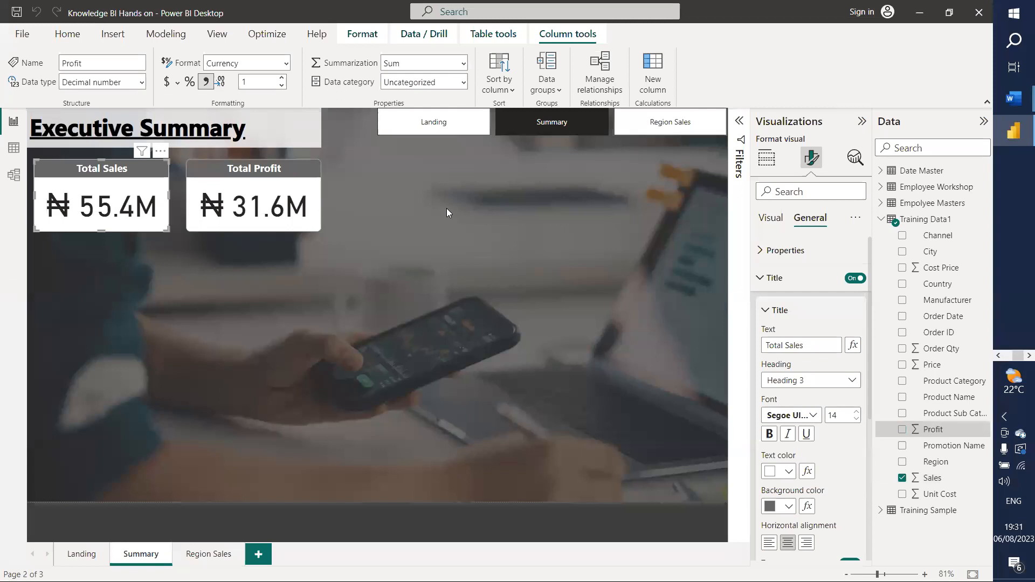
{"action": "left_click", "coordinate": [440, 225]}
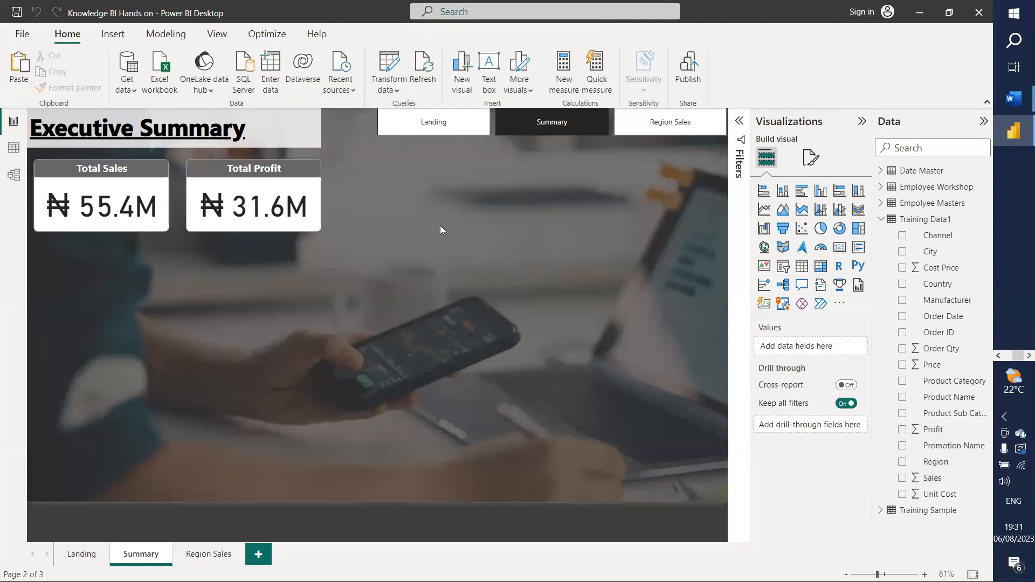
{"action": "mouse_move", "coordinate": [979, 192]}
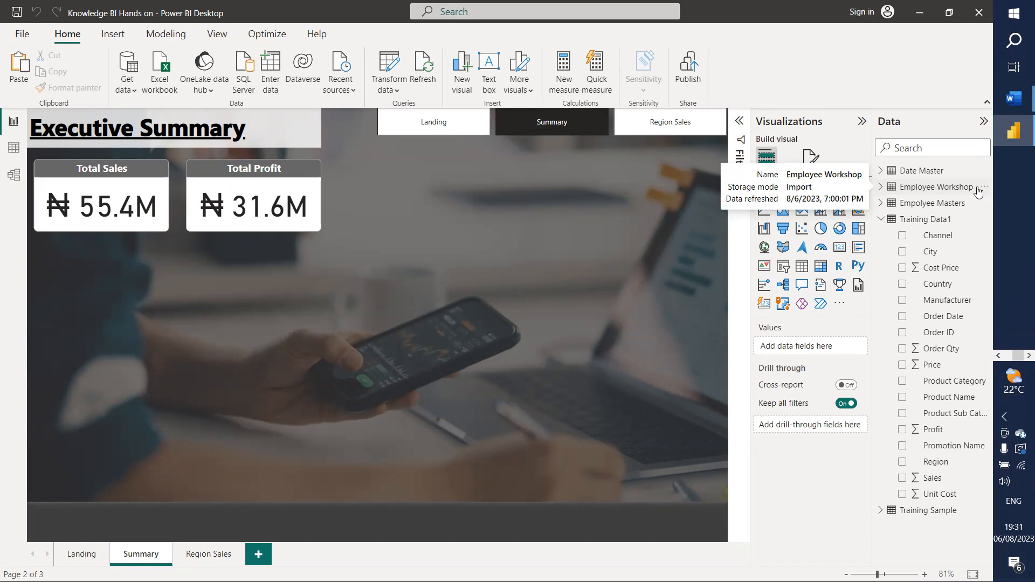
{"action": "left_click", "coordinate": [279, 219]}
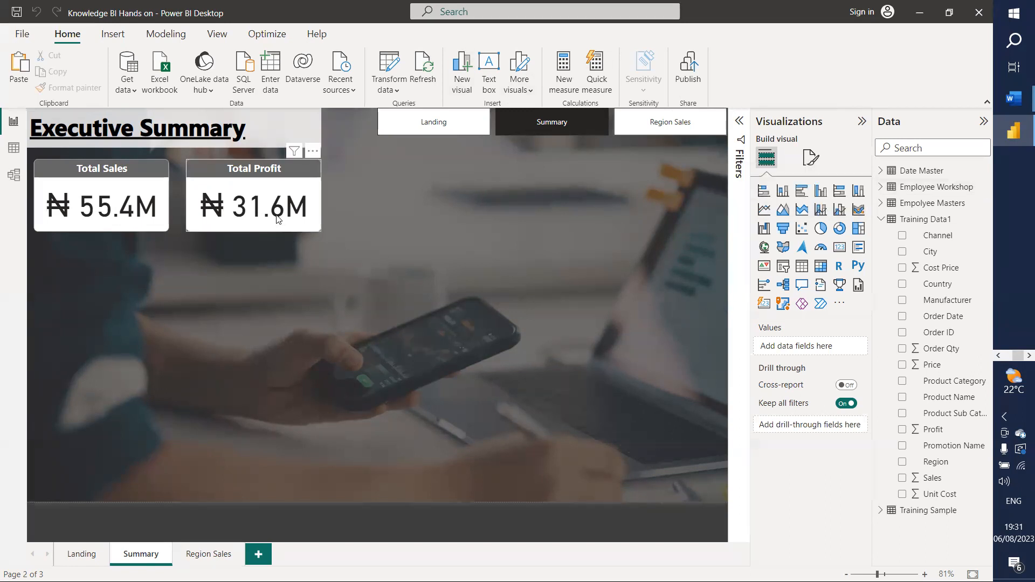
Step: Place a copy of the Total Sales card right of Total Profit
{"action": "key", "text": "ctrl+c"}
{"action": "key", "text": "ctrl+v"}
{"action": "left_click_drag", "start_coordinate": [278, 218], "coordinate": [430, 187]}
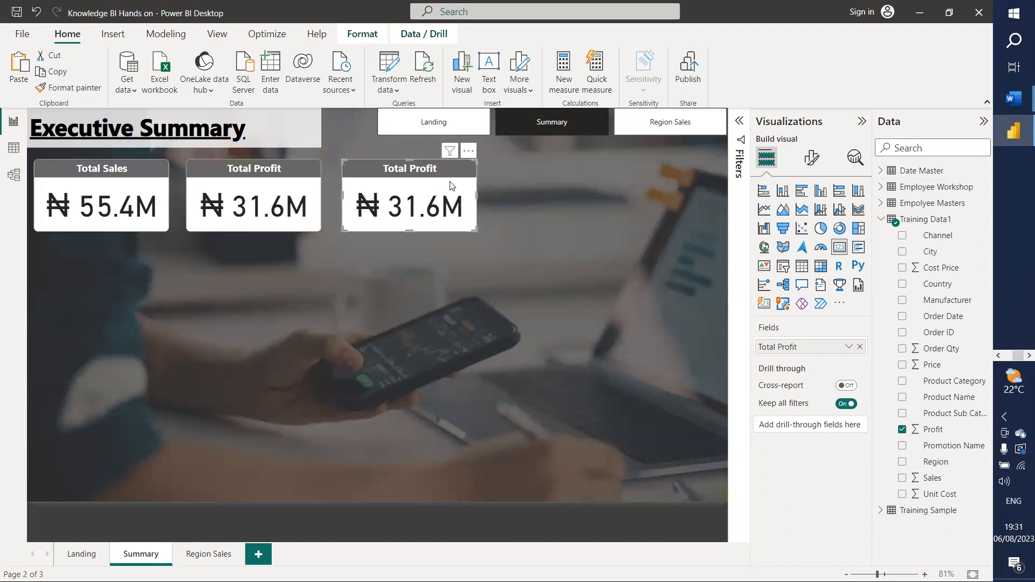
{"action": "key", "text": "Delete"}
{"action": "left_click", "coordinate": [130, 195]}
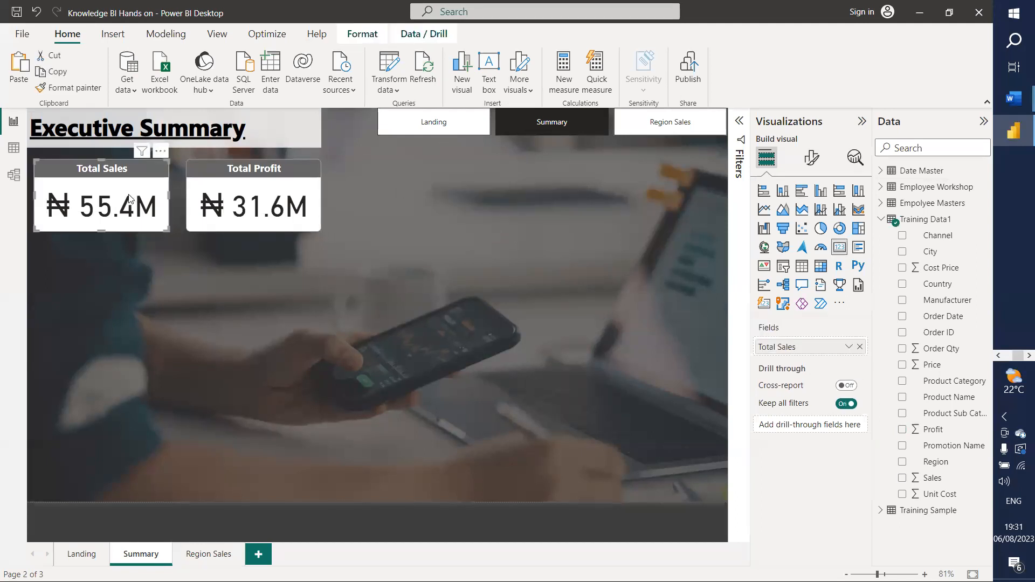
{"action": "left_click_drag", "start_coordinate": [131, 194], "coordinate": [435, 198]}
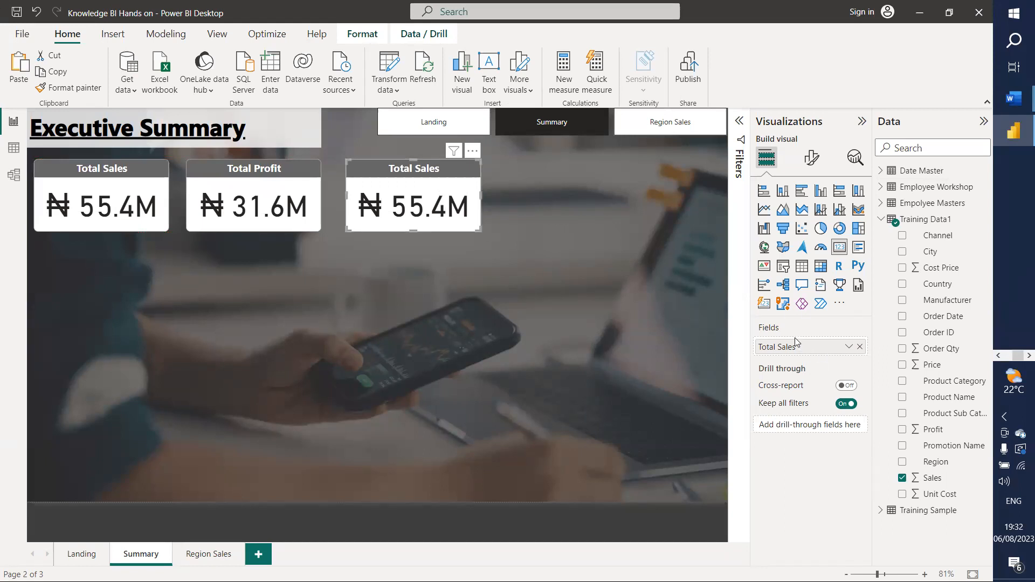
Step: Make the new card show Average of Sales, renamed Avg Sales
{"action": "left_click", "coordinate": [849, 347]}
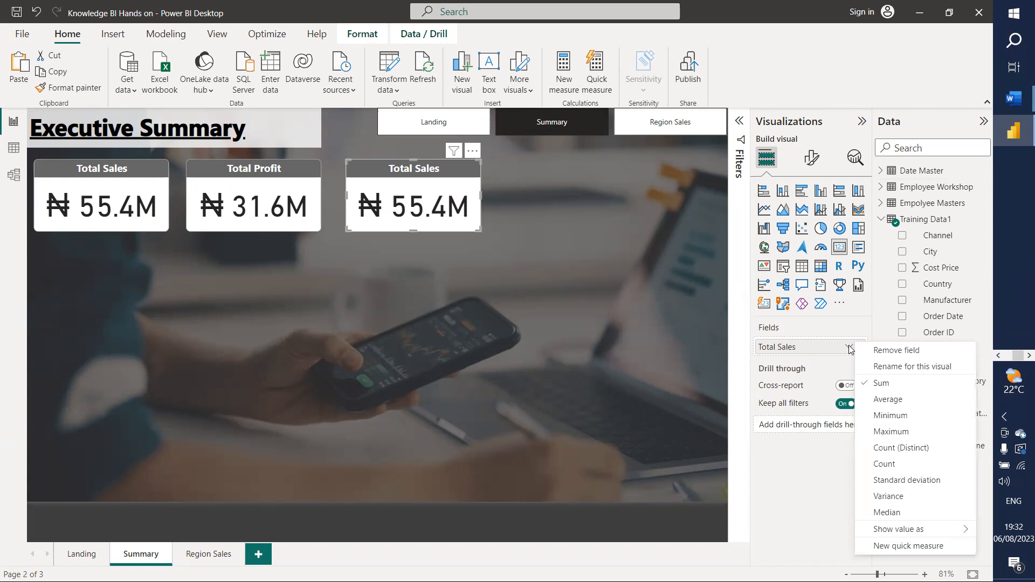
{"action": "left_click", "coordinate": [896, 400]}
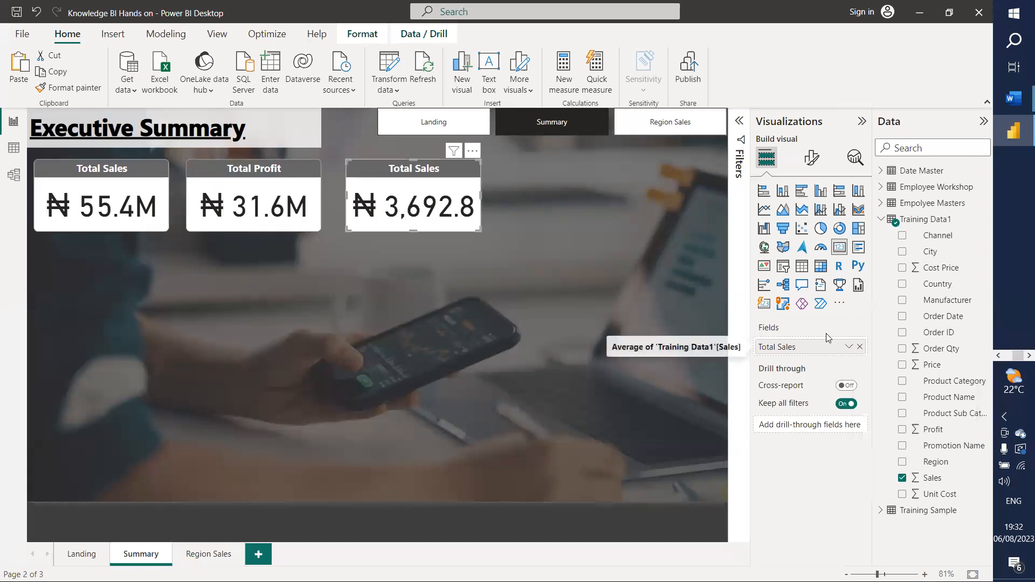
{"action": "left_click", "coordinate": [811, 347]}
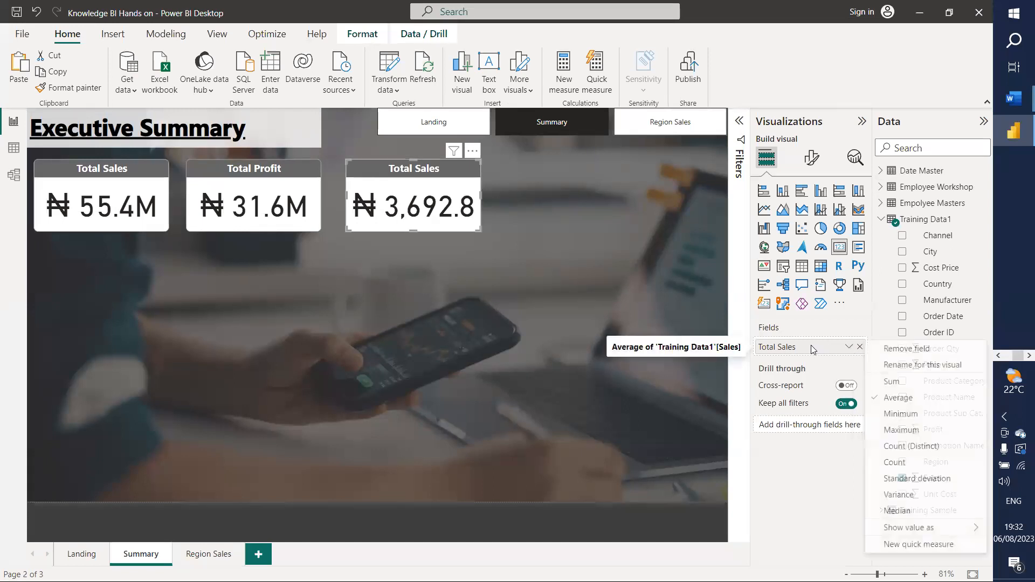
{"action": "left_click", "coordinate": [901, 366]}
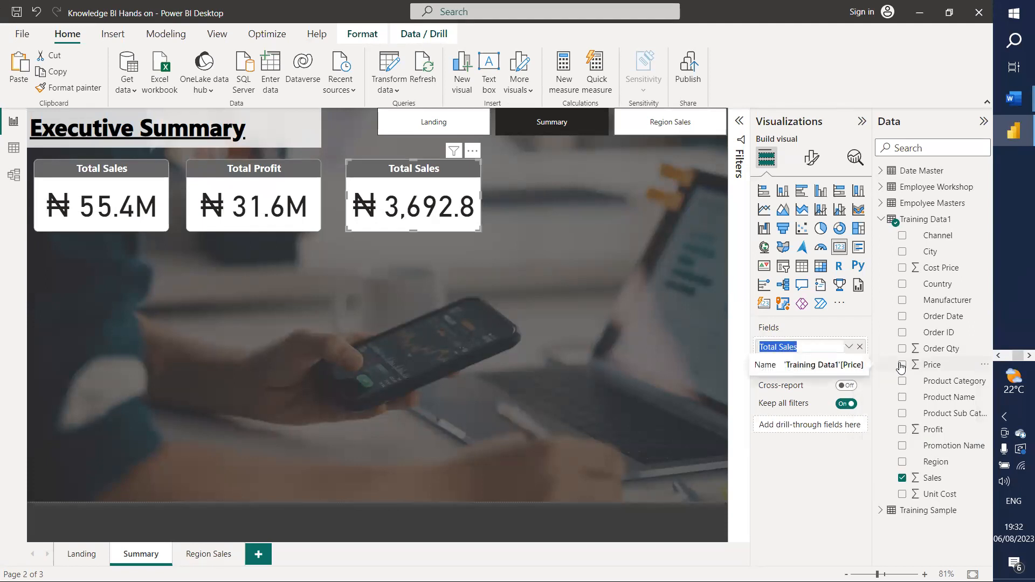
{"action": "key", "text": "shift+Left"}
{"action": "key", "text": "shift+Left"}
{"action": "key", "text": "shift+Left"}
{"action": "type", "text": "Avg"}
{"action": "key", "text": "Return"}
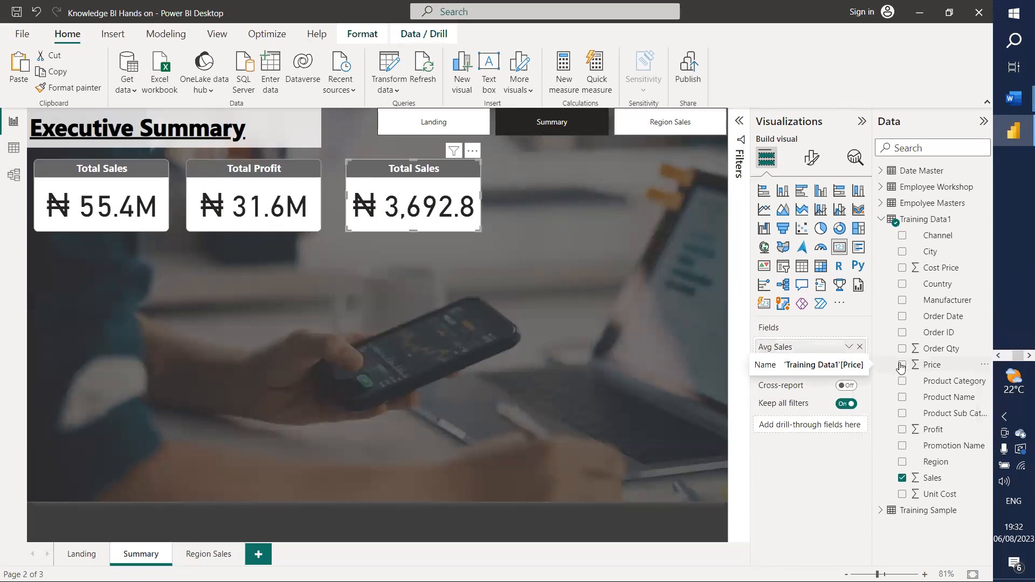
Step: Retitle the new card AvgSales and paste another copy of it
{"action": "left_click", "coordinate": [811, 157]}
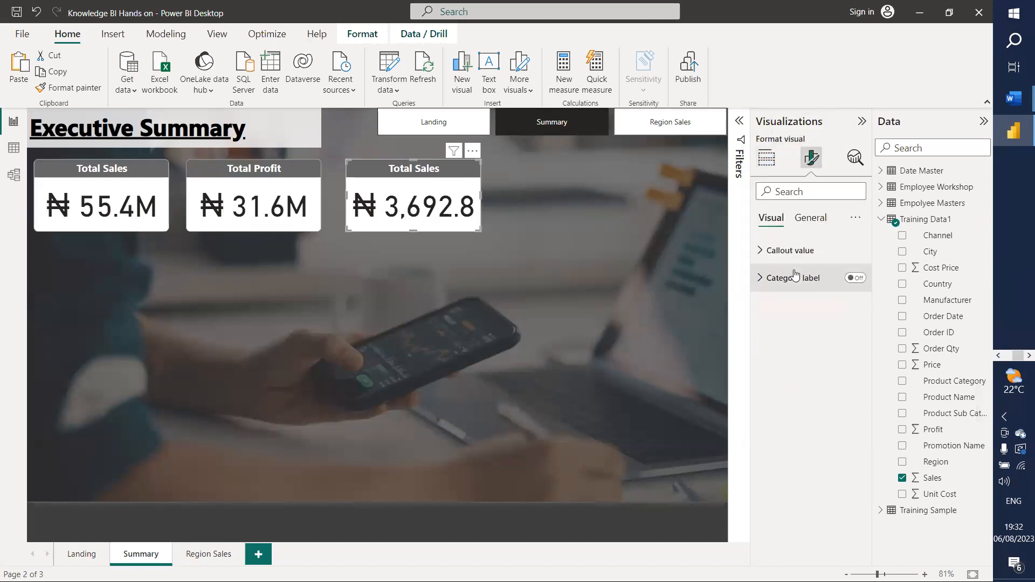
{"action": "left_click", "coordinate": [810, 219]}
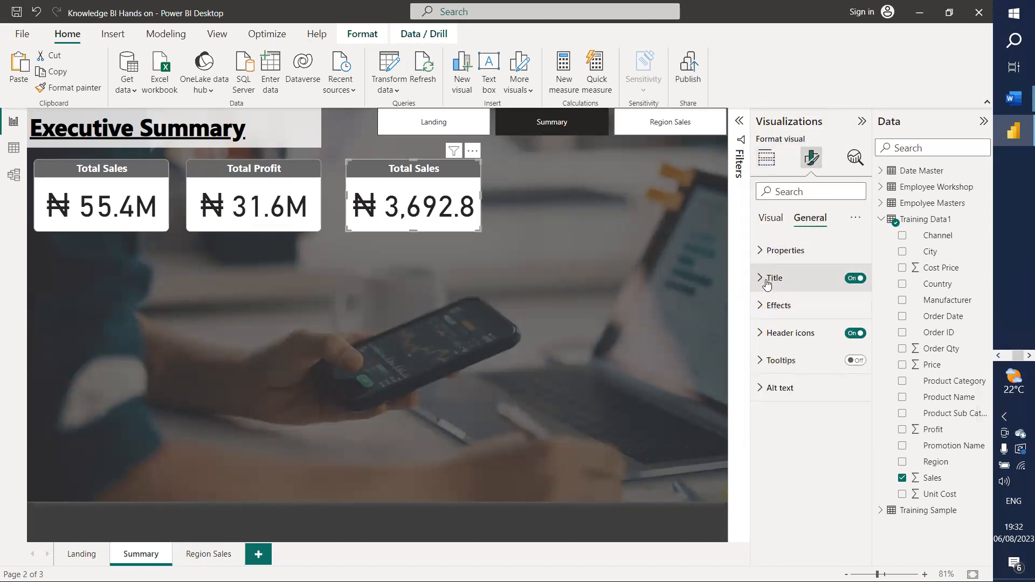
{"action": "left_click", "coordinate": [765, 277]}
{"action": "left_click_drag", "start_coordinate": [786, 342], "coordinate": [740, 346]}
{"action": "type", "text": "Avg Sales"}
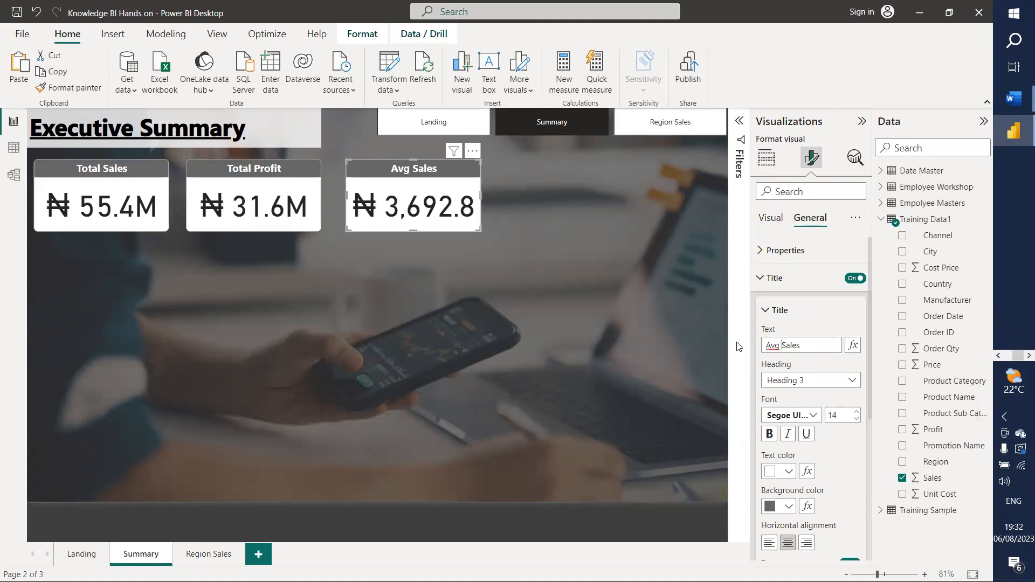
{"action": "key", "text": "BackSpace"}
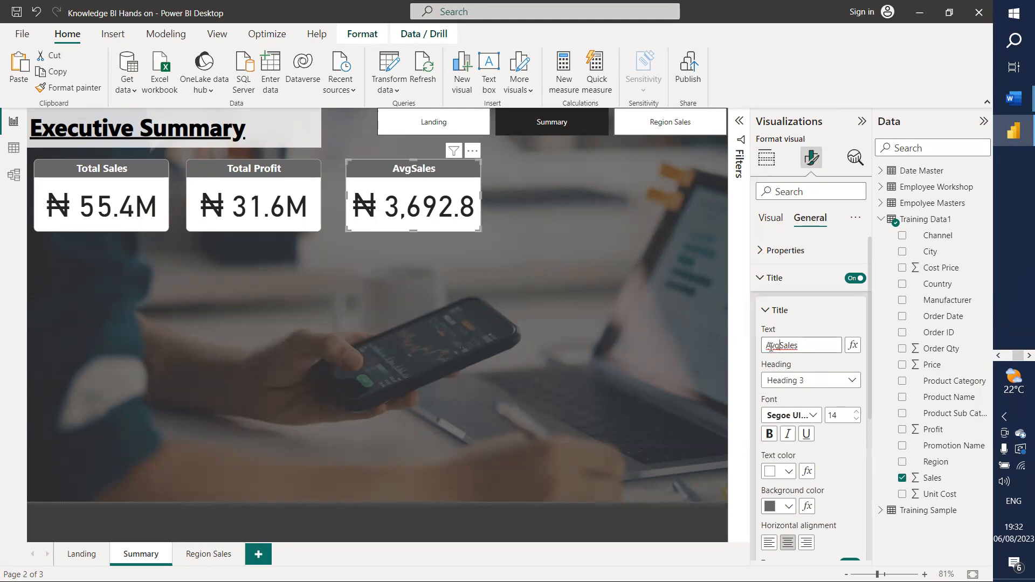
{"action": "left_click", "coordinate": [559, 300]}
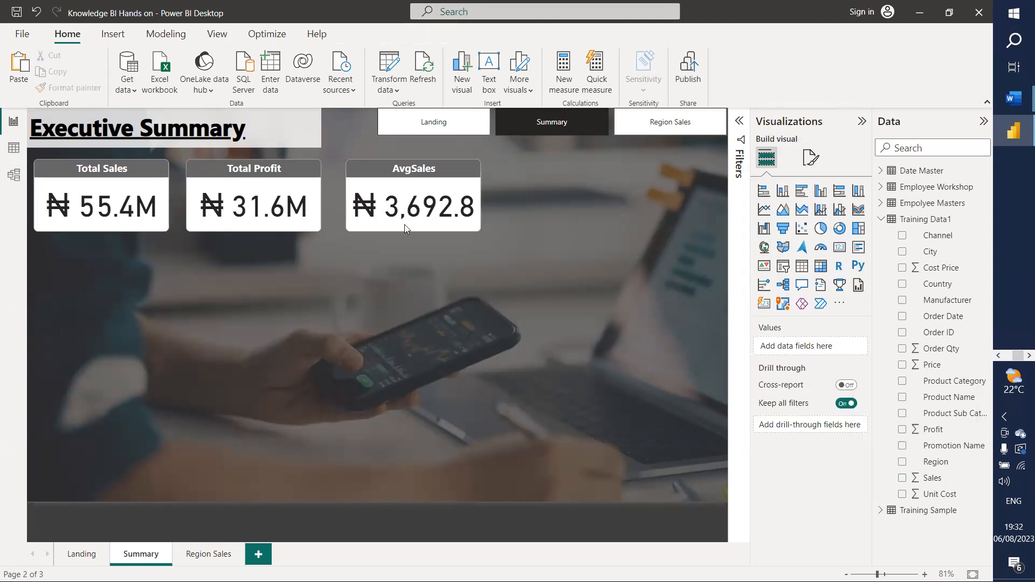
{"action": "left_click", "coordinate": [402, 200]}
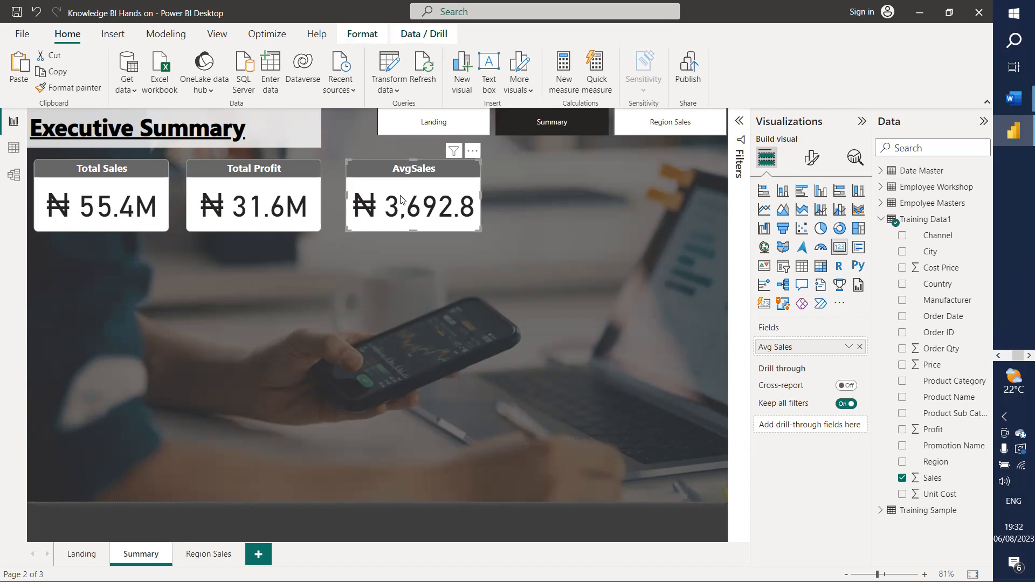
{"action": "key", "text": "ctrl+v"}
Step: Line the AvgSales copy up as a fourth card in the row
{"action": "left_click_drag", "start_coordinate": [424, 209], "coordinate": [570, 210]}
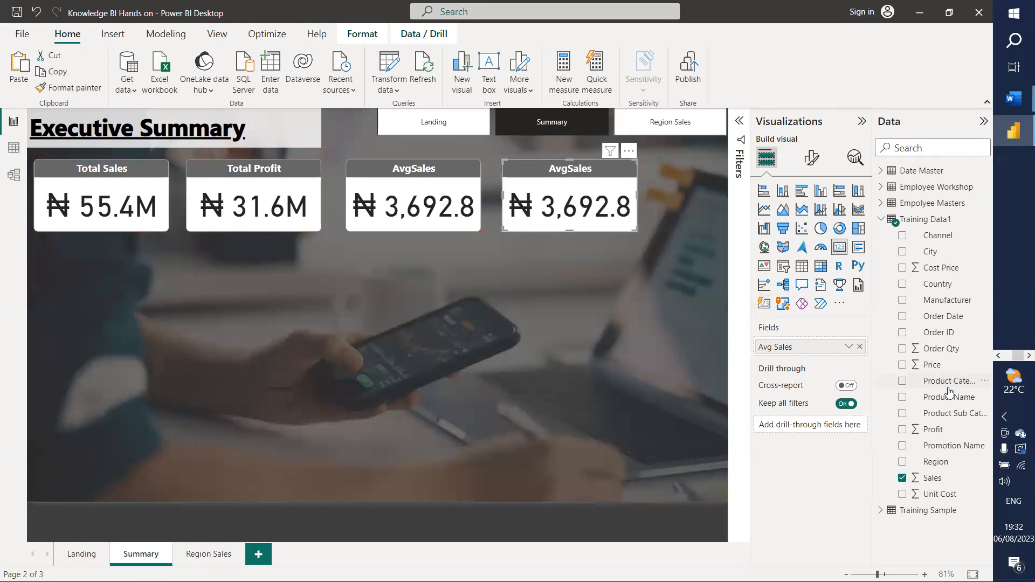
{"action": "left_click", "coordinate": [984, 315]}
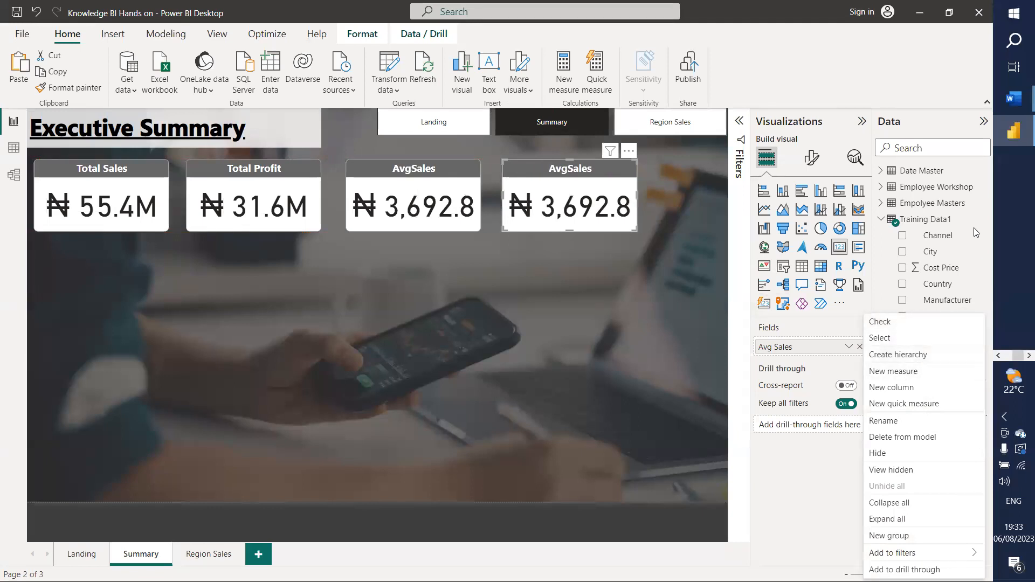
{"action": "left_click", "coordinate": [987, 239]}
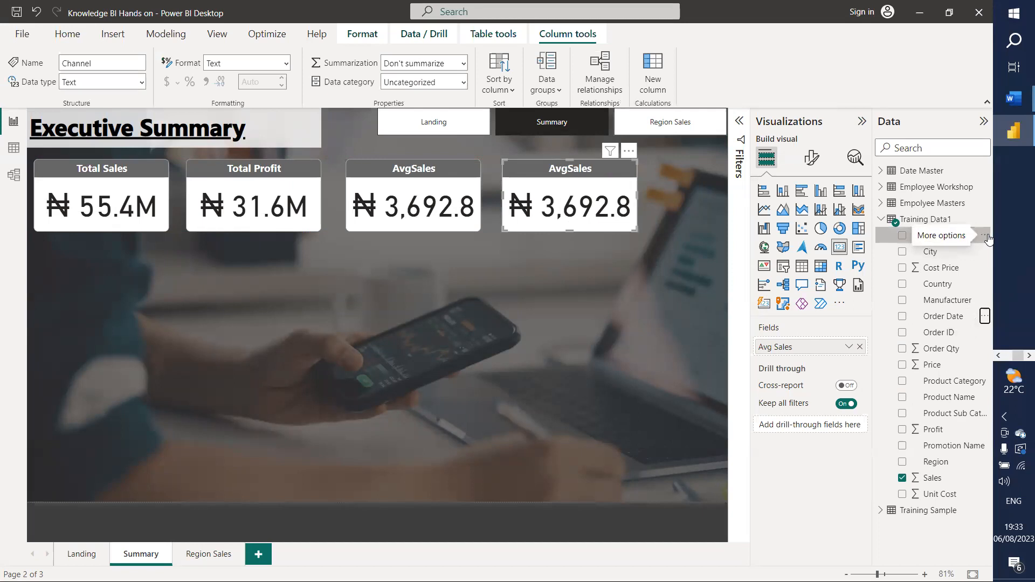
{"action": "left_click", "coordinate": [986, 238]}
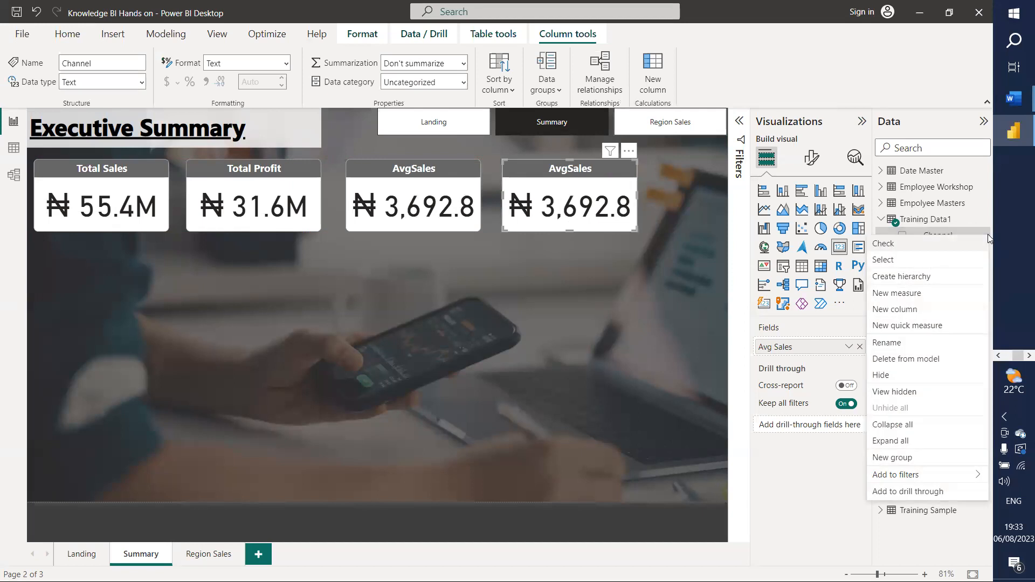
Step: Create a TotalProduct measure in Training Data1 as DISTINCTCOUNT of Product Name
{"action": "left_click", "coordinate": [919, 294]}
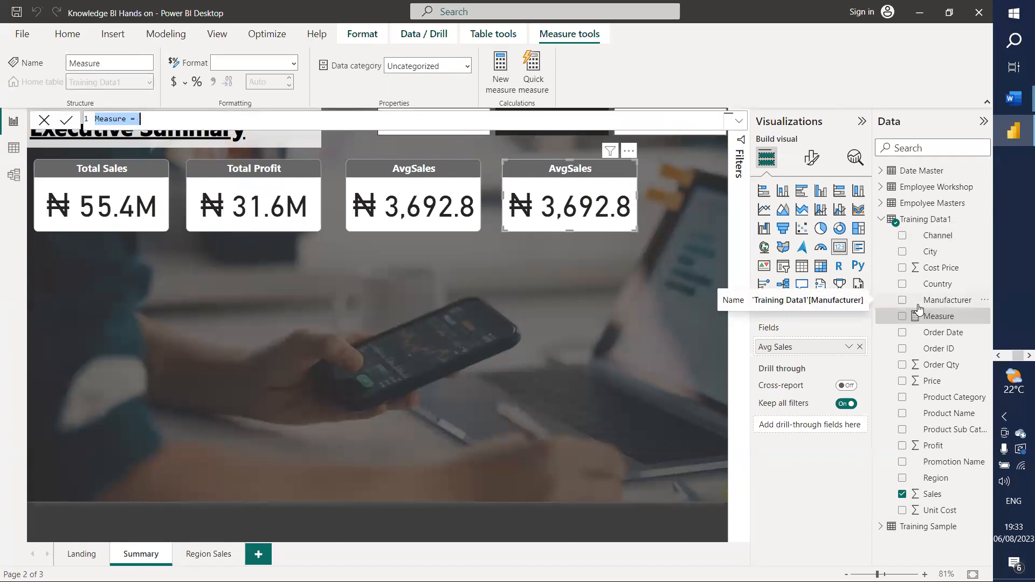
{"action": "type", "text": "TotalP"}
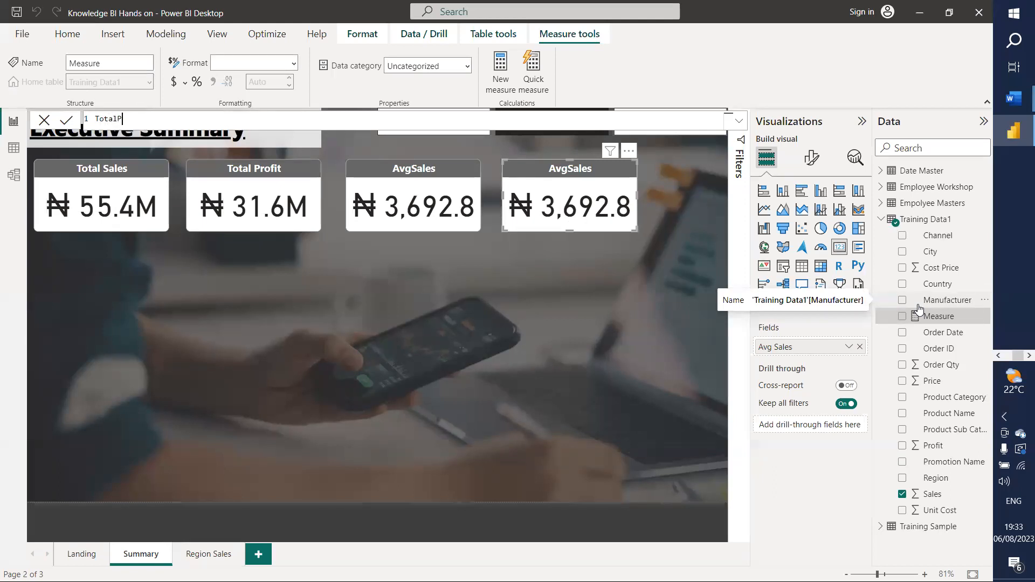
{"action": "type", "text": "roduct=dis"}
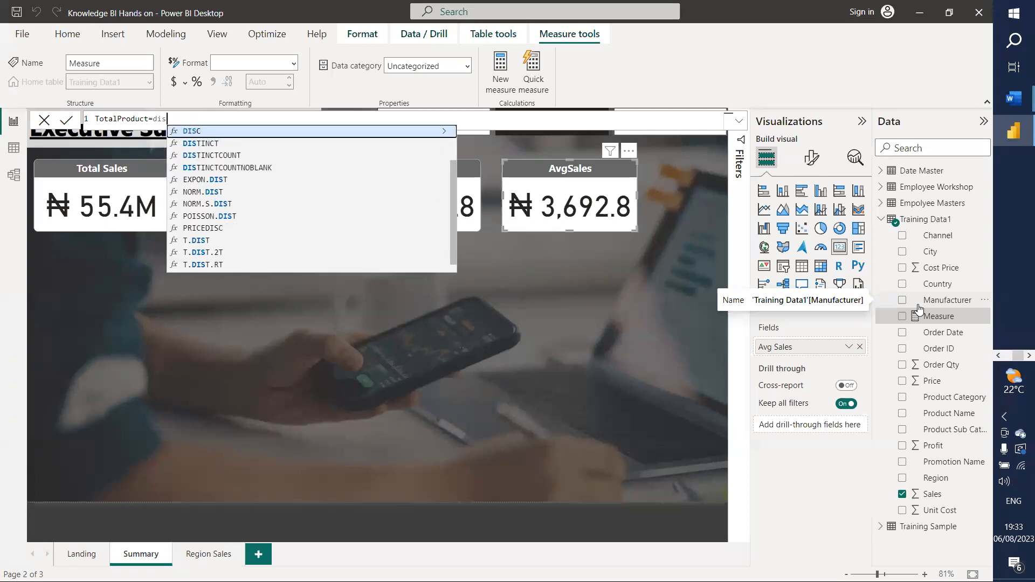
{"action": "key", "text": "Down"}
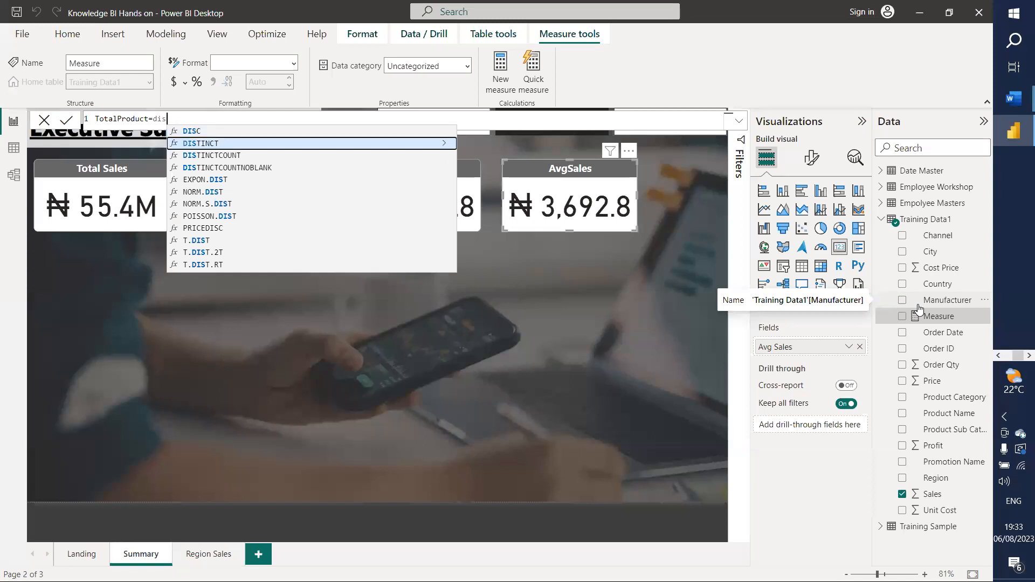
{"action": "key", "text": "Down"}
{"action": "key", "text": "Tab"}
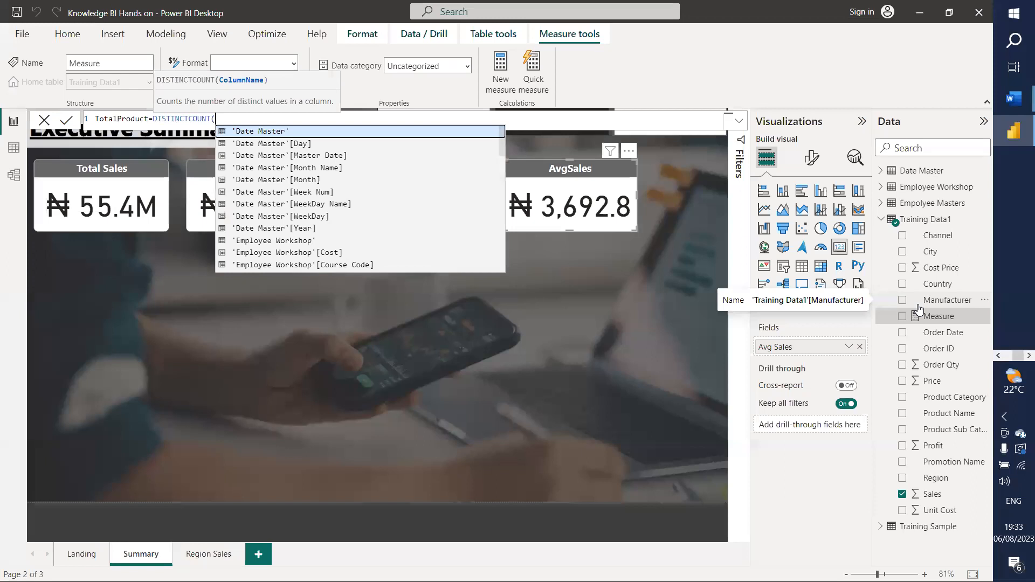
{"action": "type", "text": "pro"}
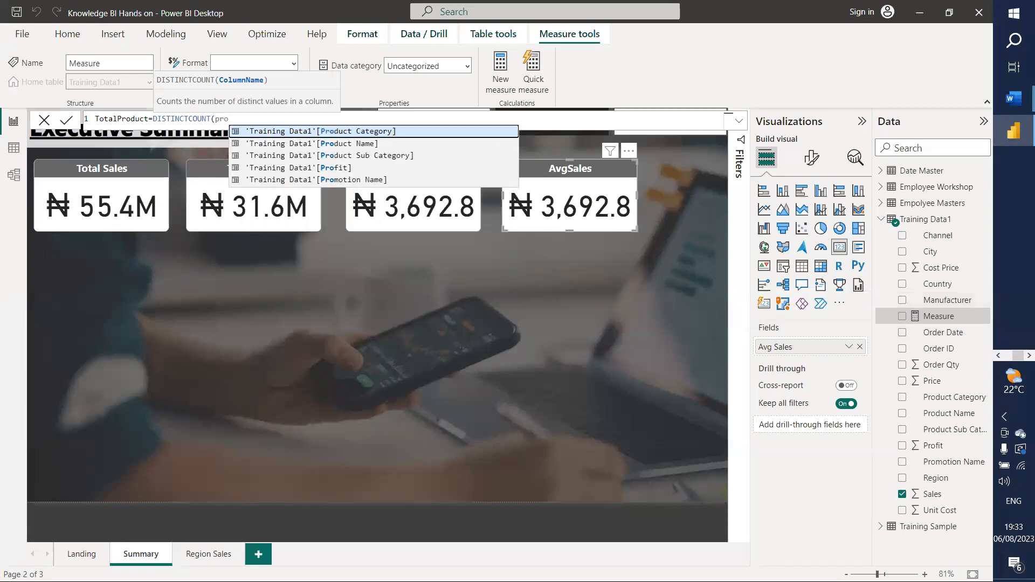
{"action": "left_click", "coordinate": [313, 143]}
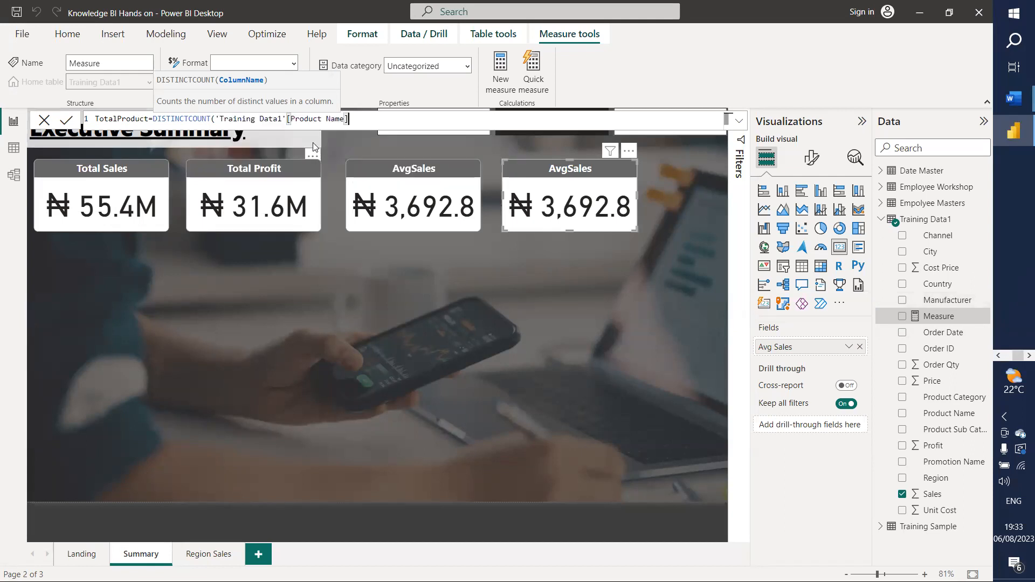
{"action": "type", "text": ")"}
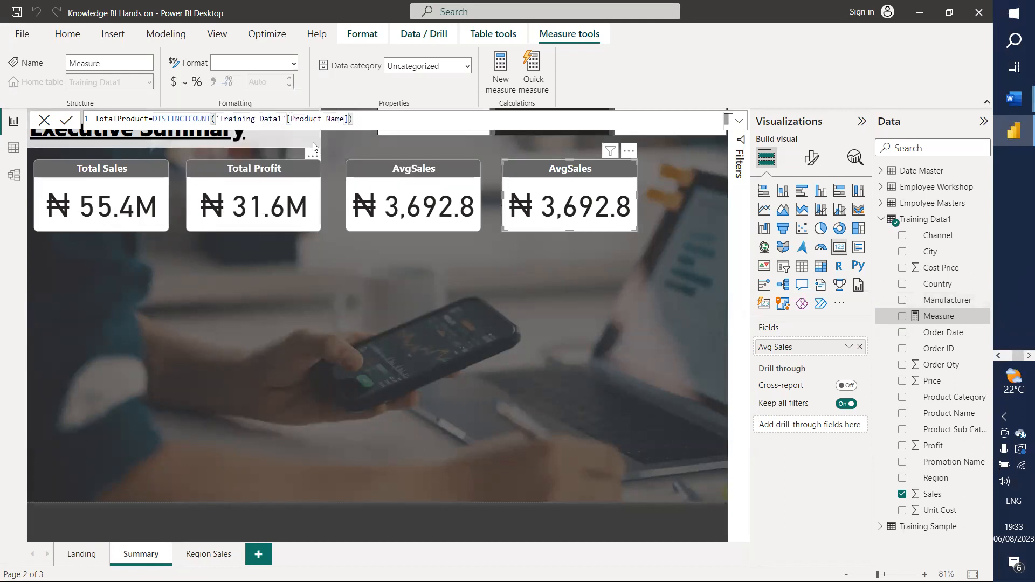
{"action": "key", "text": "Return"}
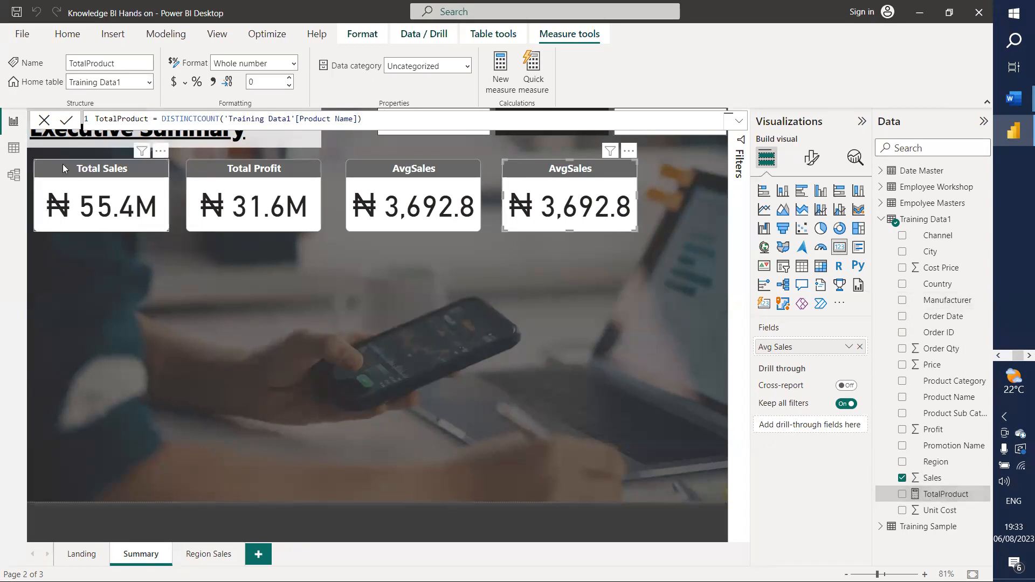
Step: Review the Training Data1 rows in Table view, then return to the report page
{"action": "left_click", "coordinate": [14, 144]}
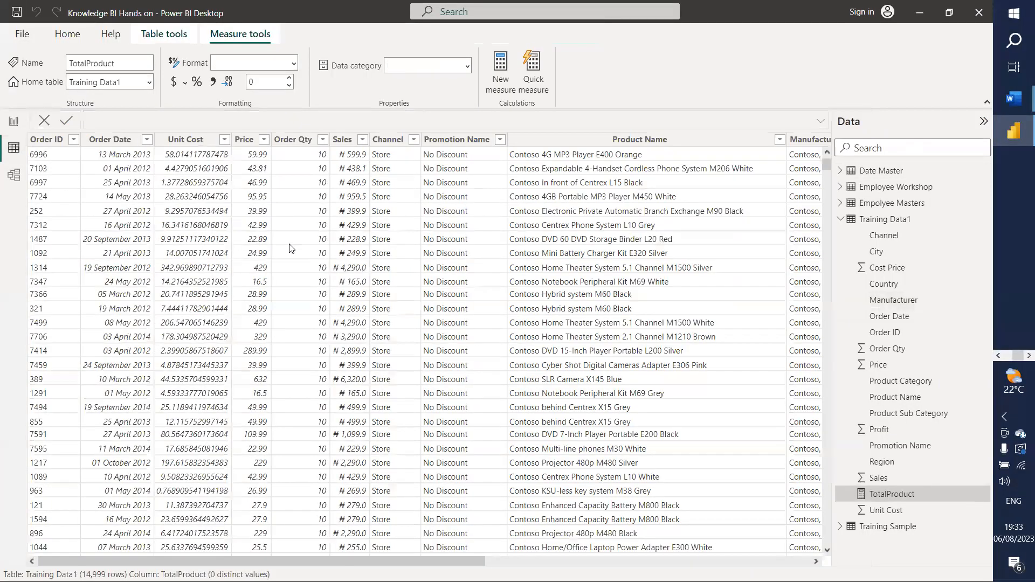
{"action": "left_click_drag", "start_coordinate": [261, 562], "coordinate": [588, 562]}
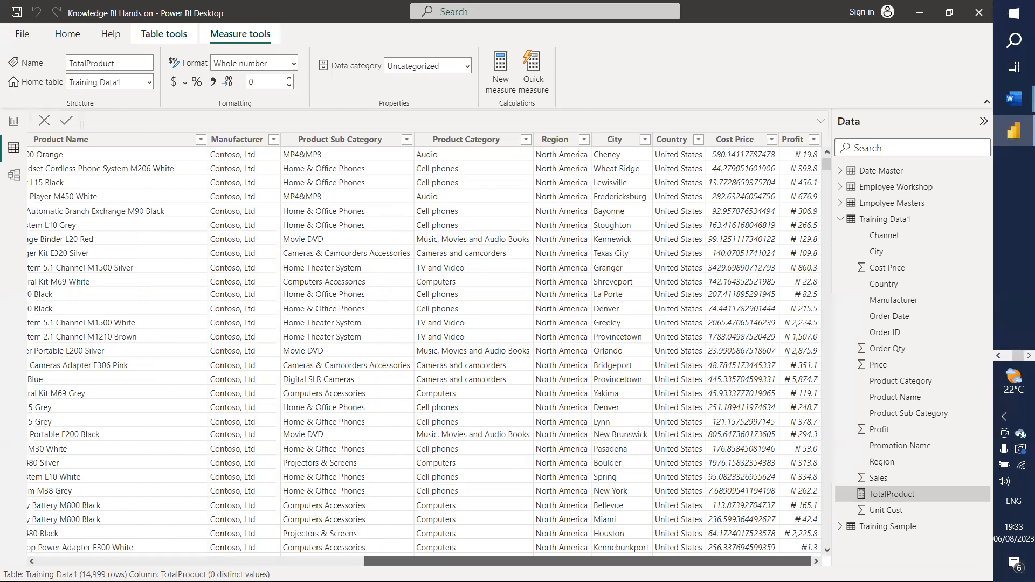
{"action": "left_click_drag", "start_coordinate": [588, 562], "coordinate": [248, 378]}
{"action": "left_click", "coordinate": [14, 120]}
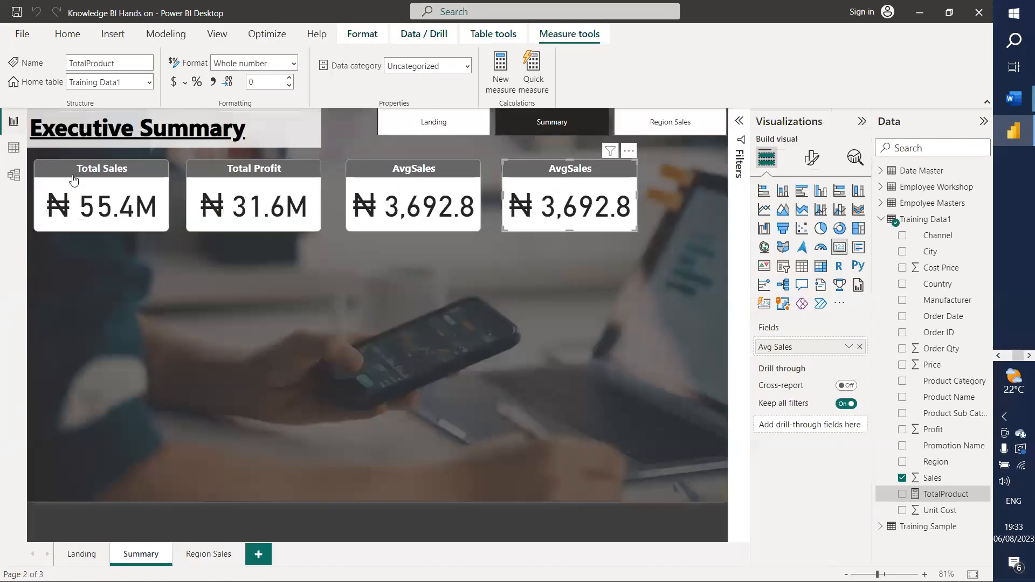
Step: Put TotalProduct in the fourth card, title it Total Product, and give it a thousands separator
{"action": "left_click", "coordinate": [543, 219]}
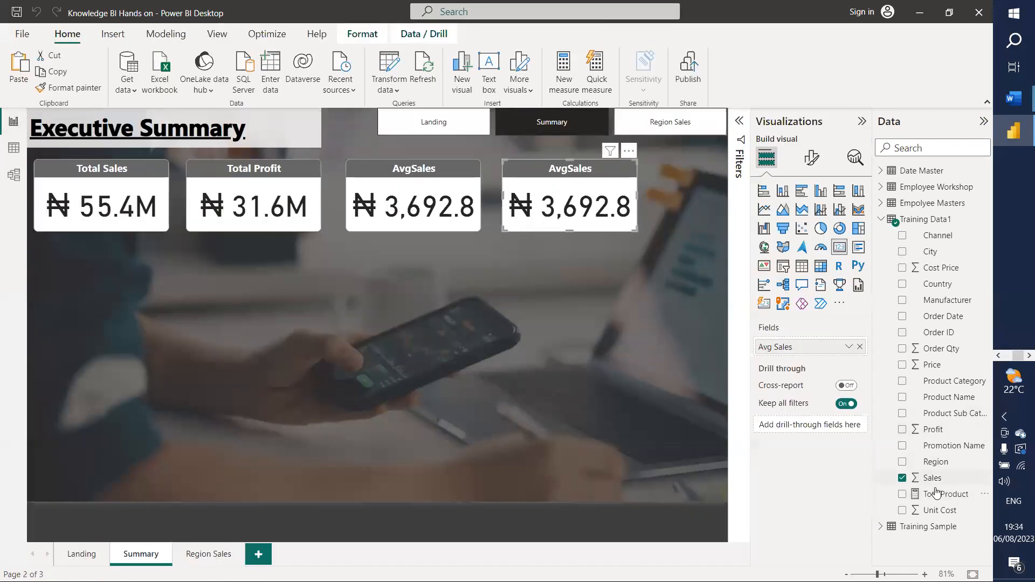
{"action": "left_click_drag", "start_coordinate": [938, 494], "coordinate": [820, 351]}
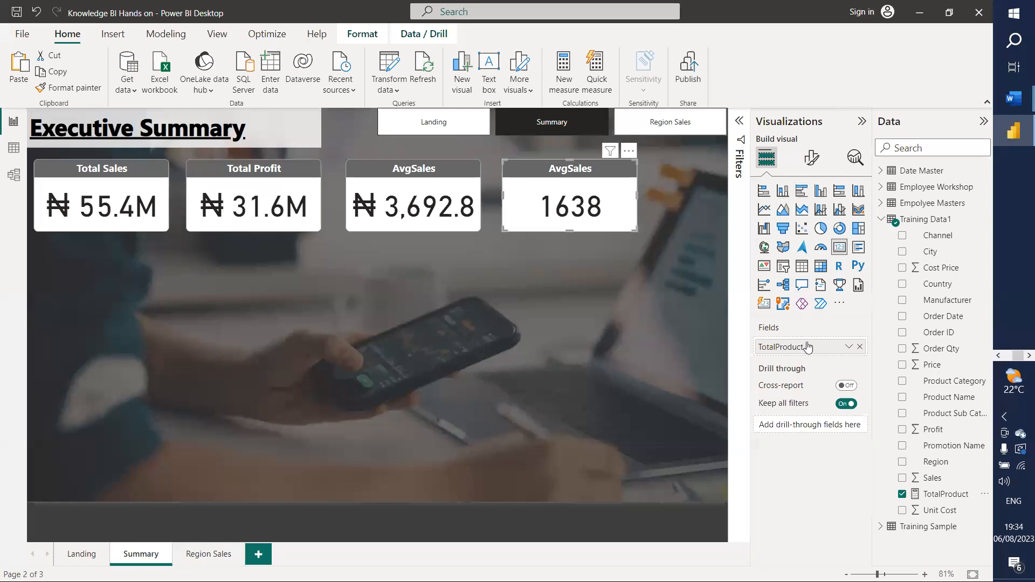
{"action": "left_click", "coordinate": [810, 157]}
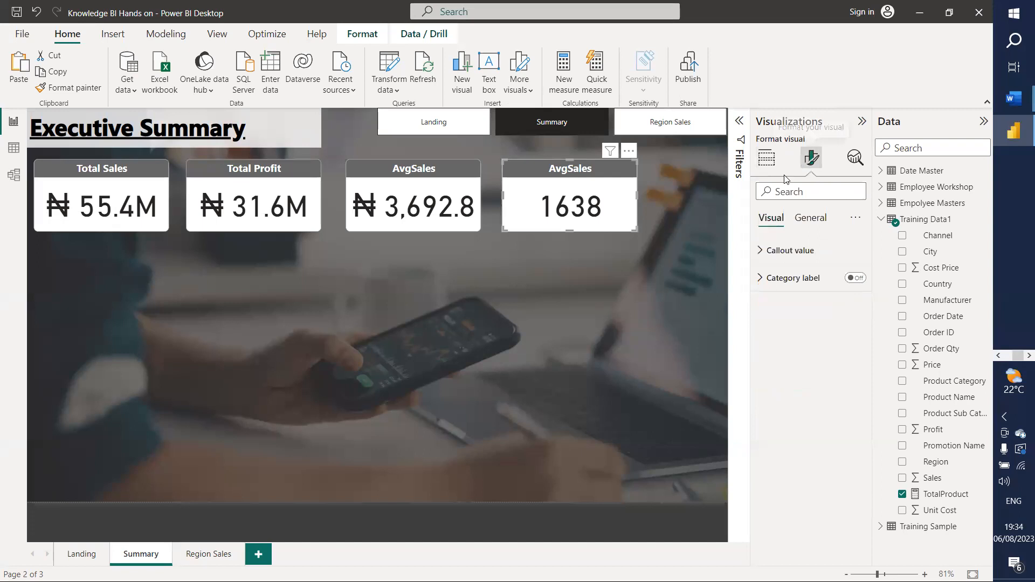
{"action": "left_click", "coordinate": [809, 219]}
{"action": "left_click", "coordinate": [777, 279]}
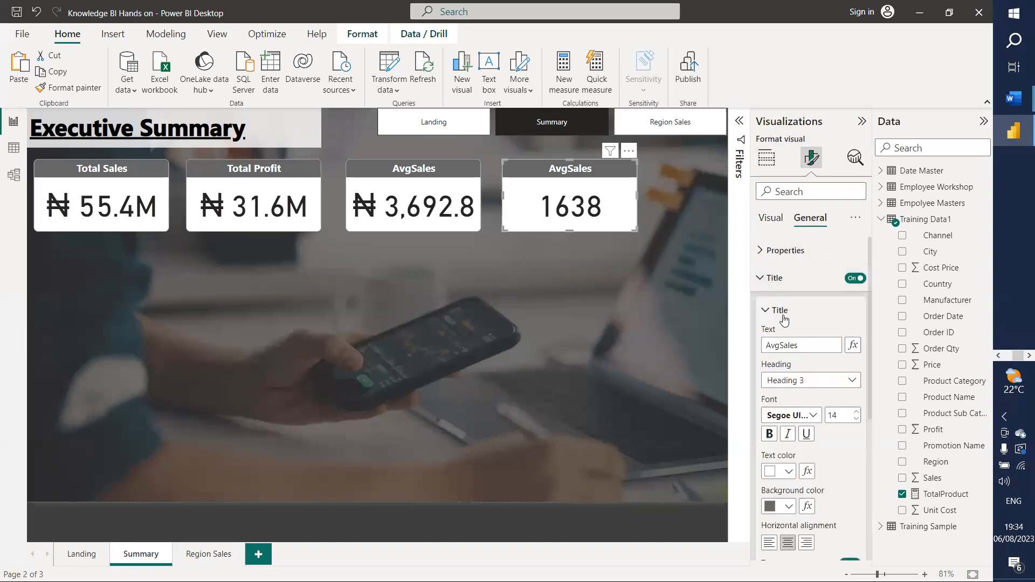
{"action": "double_click", "coordinate": [802, 346]}
{"action": "type", "text": "Total Product"}
{"action": "key", "text": "Return"}
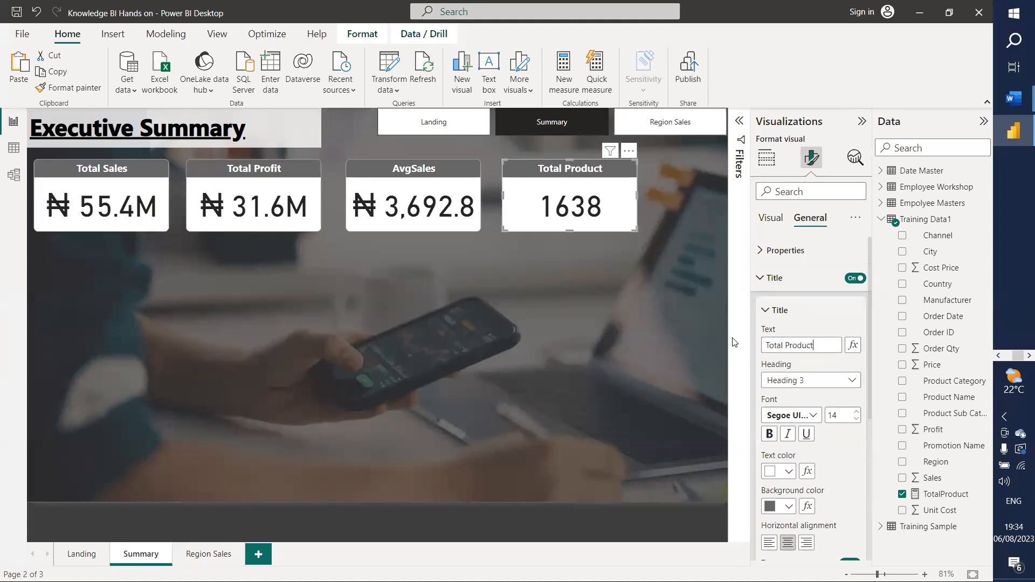
{"action": "left_click", "coordinate": [935, 496]}
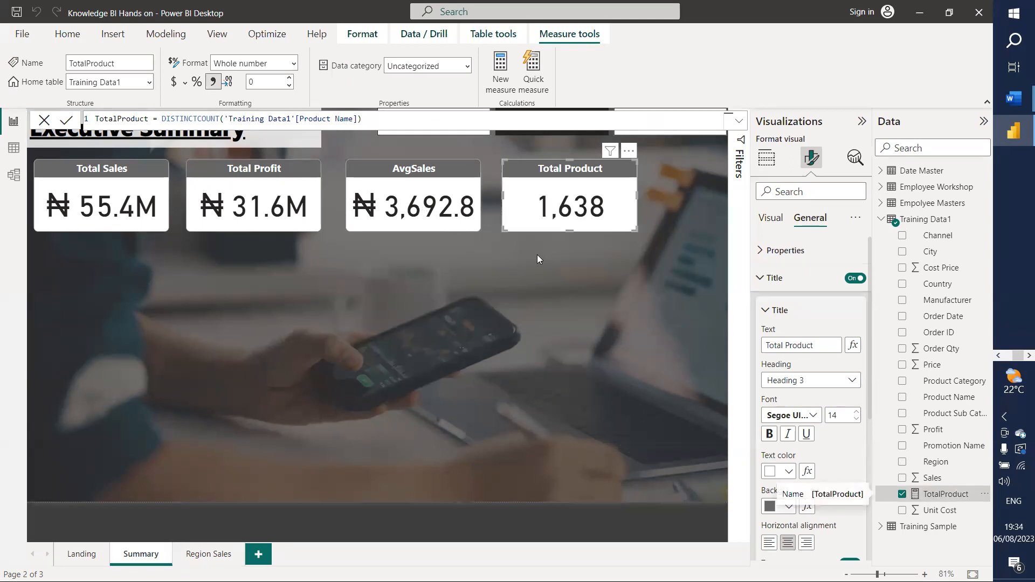
{"action": "left_click", "coordinate": [106, 207]}
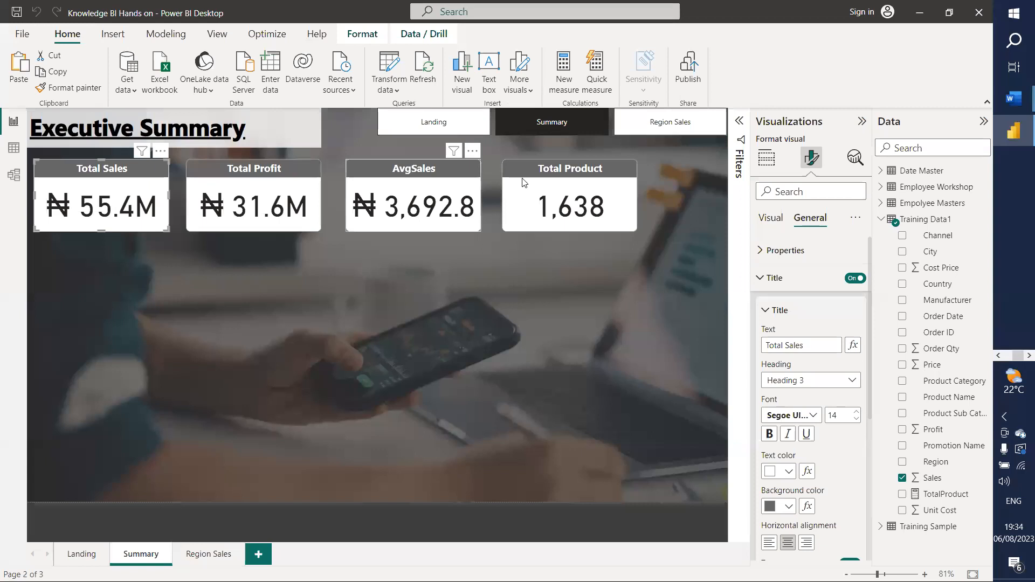
Step: Nudge the Total Profit, AvgSales and Total Product cards left to close up the row
{"action": "left_click", "coordinate": [209, 200]}
{"action": "key", "text": "Left"}
{"action": "key", "text": "Left"}
{"action": "key", "text": "Left"}
{"action": "key", "text": "Left"}
{"action": "key", "text": "Left"}
{"action": "key", "text": "Left"}
{"action": "key", "text": "Left"}
{"action": "key", "text": "Left"}
{"action": "key", "text": "Left"}
{"action": "key", "text": "Left"}
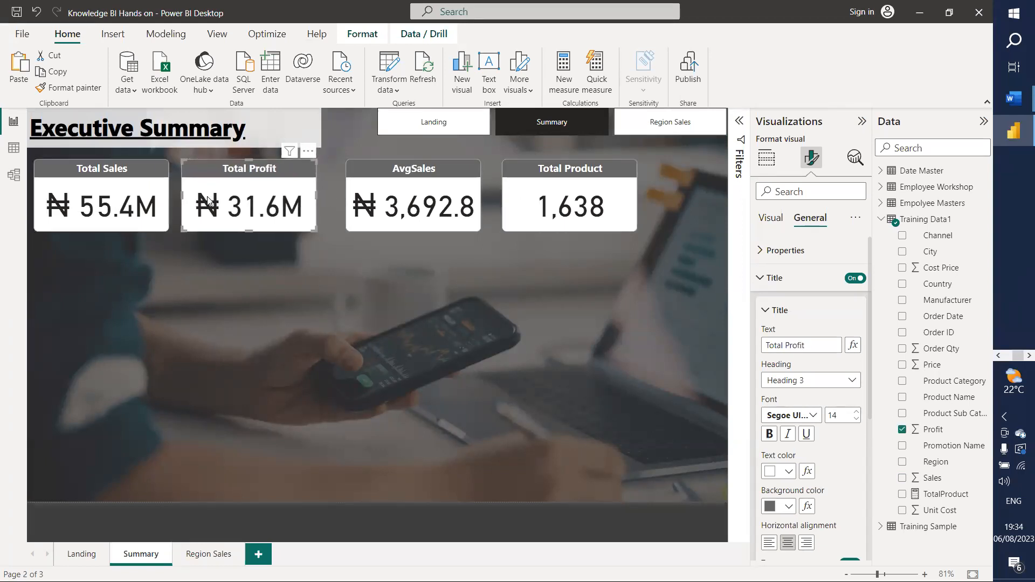
{"action": "left_click", "coordinate": [371, 207]}
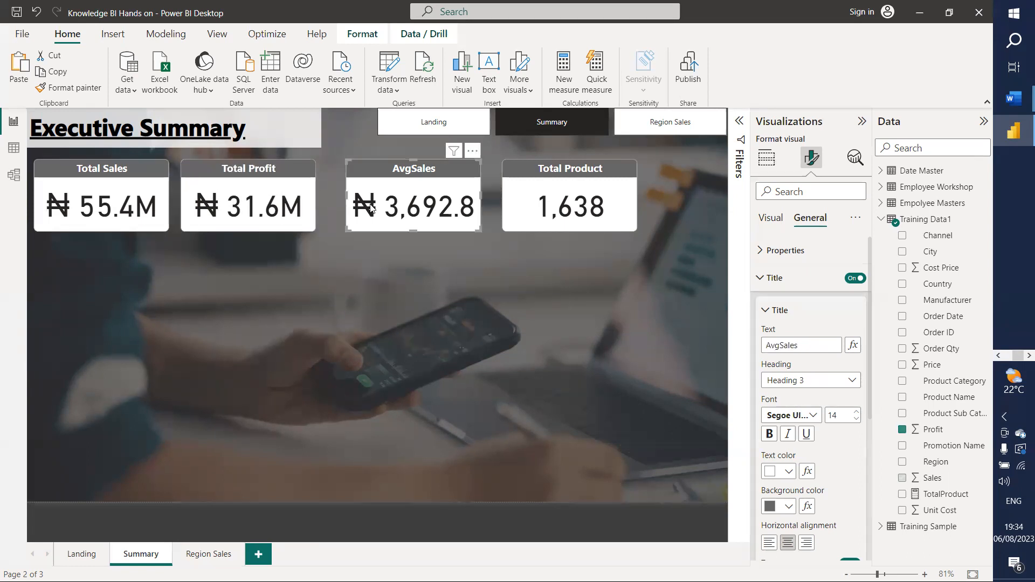
{"action": "key", "text": "Left"}
{"action": "key", "text": "Left"}
{"action": "key", "text": "Left"}
{"action": "key", "text": "Left"}
{"action": "key", "text": "Left"}
{"action": "key", "text": "Left"}
{"action": "key", "text": "Left"}
{"action": "key", "text": "Left"}
{"action": "key", "text": "Left"}
{"action": "key", "text": "Left"}
{"action": "key", "text": "Left"}
{"action": "key", "text": "Left"}
{"action": "key", "text": "Left"}
{"action": "key", "text": "Left"}
{"action": "key", "text": "Left"}
{"action": "key", "text": "Left"}
{"action": "key", "text": "Left"}
{"action": "key", "text": "Left"}
{"action": "key", "text": "Left"}
{"action": "key", "text": "Left"}
{"action": "key", "text": "Left"}
{"action": "key", "text": "Left"}
{"action": "key", "text": "Left"}
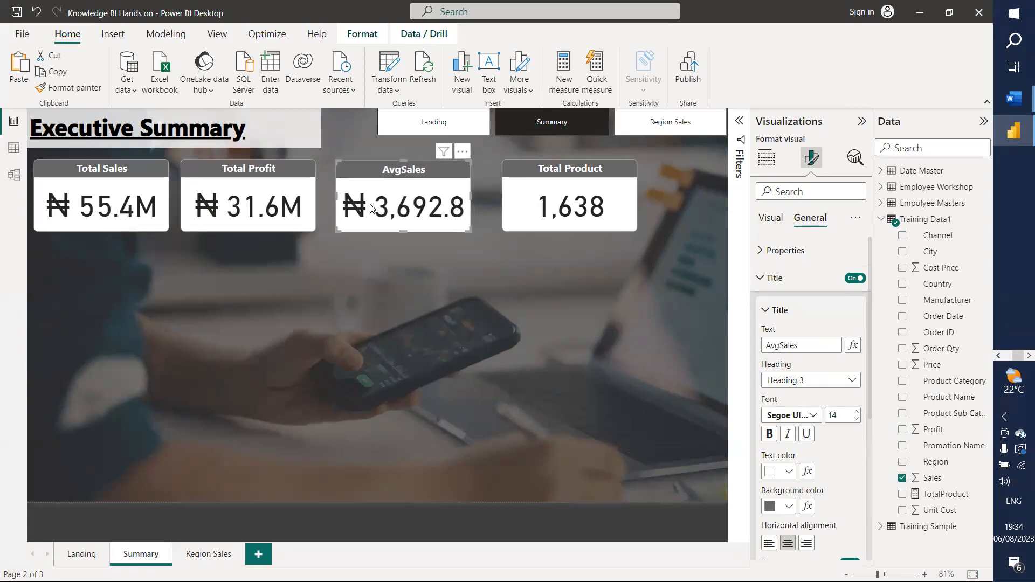
{"action": "key", "text": "Left"}
{"action": "key", "text": "Left"}
{"action": "key", "text": "Left"}
{"action": "key", "text": "Left"}
{"action": "key", "text": "Left"}
{"action": "key", "text": "Left"}
{"action": "key", "text": "Left"}
{"action": "key", "text": "Left"}
{"action": "key", "text": "Left"}
{"action": "key", "text": "Left"}
{"action": "key", "text": "Left"}
{"action": "key", "text": "Left"}
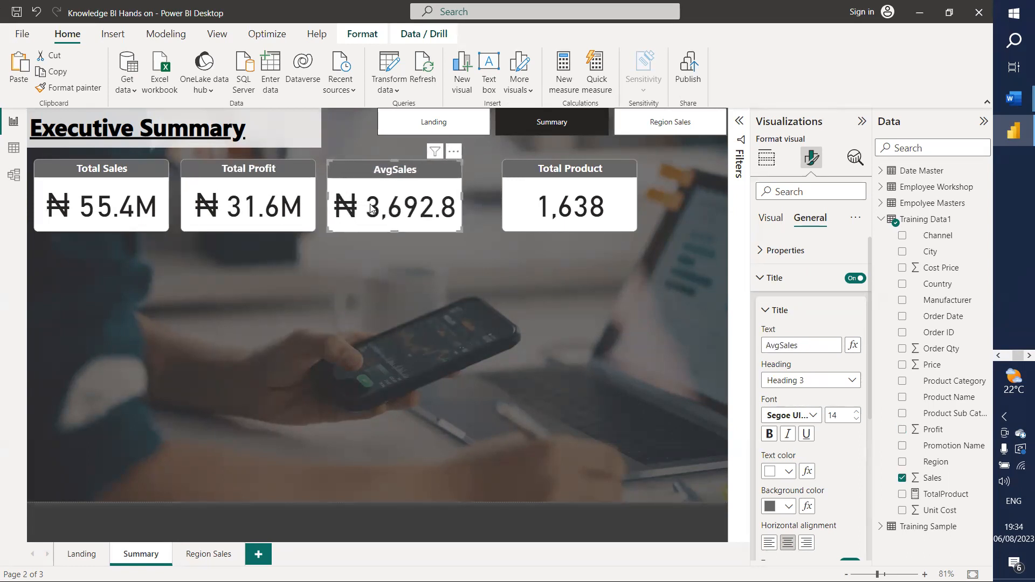
{"action": "left_click", "coordinate": [589, 211]}
{"action": "key", "text": "Left"}
{"action": "key", "text": "Left"}
{"action": "key", "text": "Left"}
{"action": "key", "text": "Left"}
{"action": "key", "text": "Left"}
{"action": "key", "text": "Left"}
{"action": "key", "text": "Left"}
{"action": "key", "text": "Left"}
{"action": "key", "text": "Left"}
{"action": "key", "text": "Left"}
{"action": "key", "text": "Left"}
{"action": "key", "text": "Left"}
{"action": "key", "text": "Left"}
{"action": "key", "text": "Left"}
{"action": "key", "text": "Left"}
{"action": "key", "text": "Left"}
{"action": "key", "text": "Left"}
{"action": "key", "text": "Left"}
{"action": "key", "text": "Left"}
{"action": "key", "text": "Left"}
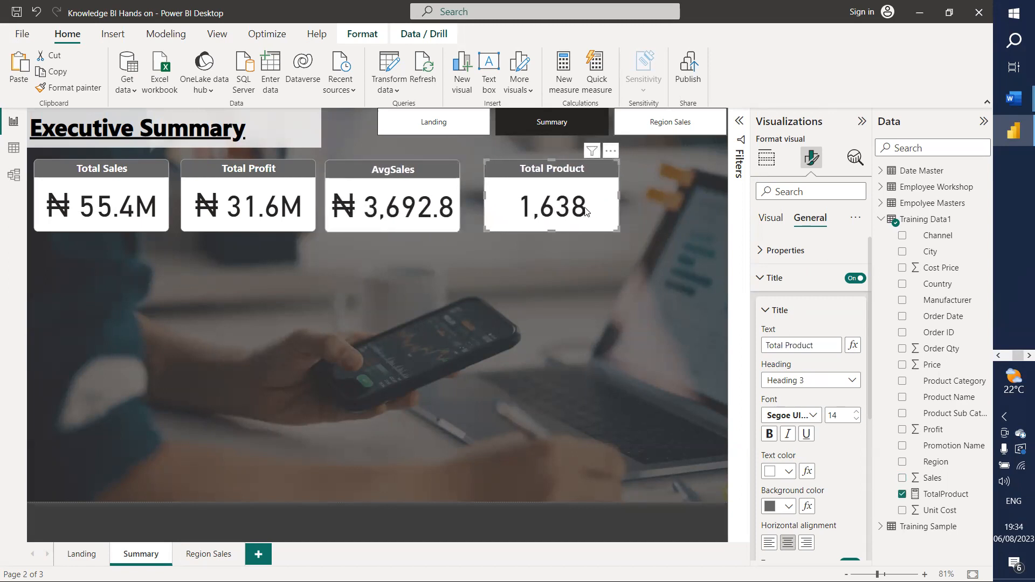
{"action": "key", "text": "Left"}
{"action": "key", "text": "Left"}
{"action": "key", "text": "Left"}
{"action": "key", "text": "Left"}
{"action": "key", "text": "Left"}
{"action": "key", "text": "Left"}
{"action": "key", "text": "Left"}
{"action": "key", "text": "Left"}
{"action": "key", "text": "Left"}
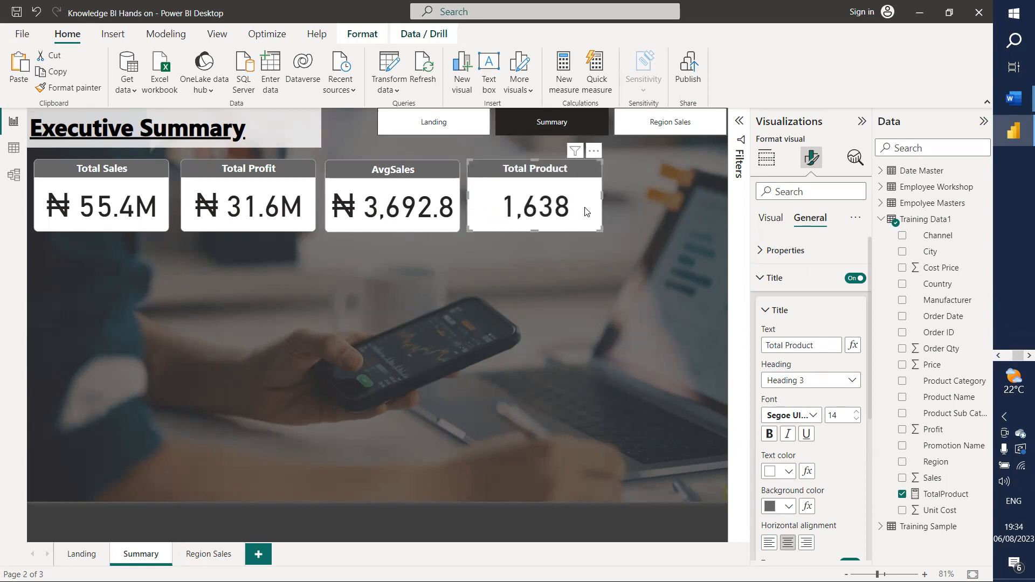
{"action": "key", "text": "Left"}
{"action": "key", "text": "Left"}
{"action": "key", "text": "Left"}
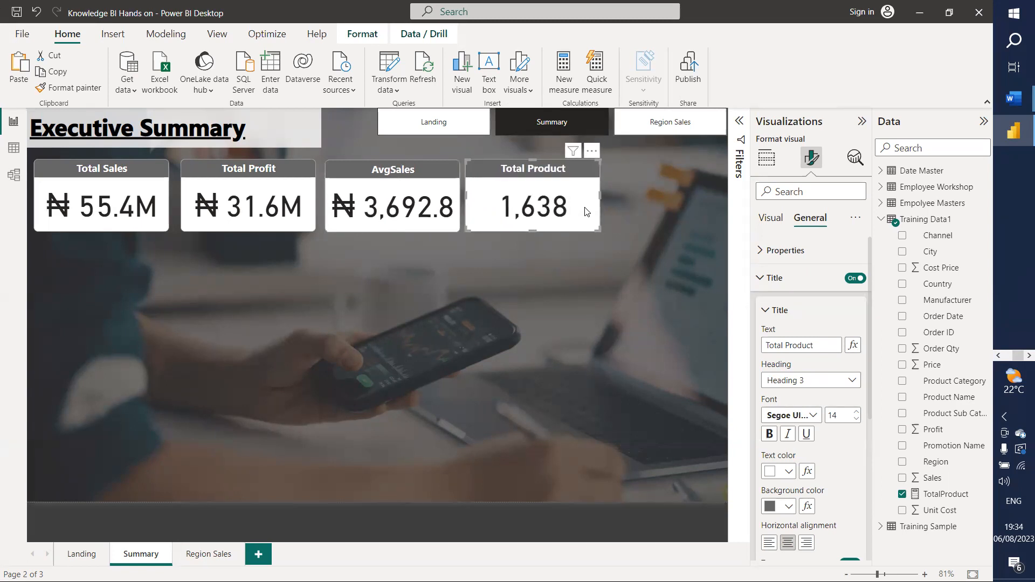
Step: Fine-tune Total Profit, AvgSales and Total Product so all four card gaps are even
{"action": "left_click", "coordinate": [223, 212]}
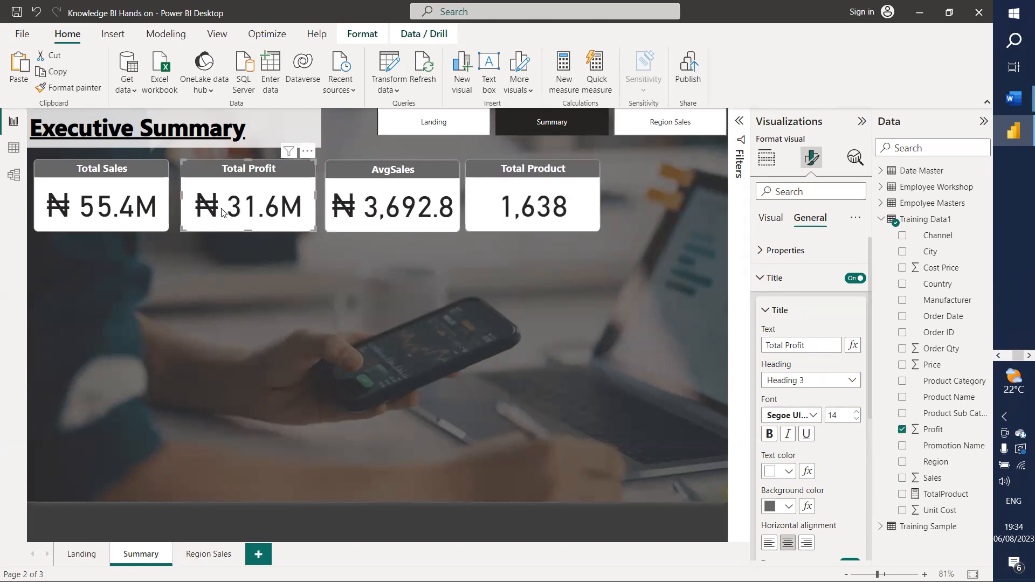
{"action": "key", "text": "Left"}
{"action": "key", "text": "Left"}
{"action": "key", "text": "Left"}
{"action": "key", "text": "Left"}
{"action": "key", "text": "Left"}
{"action": "key", "text": "Left"}
{"action": "key", "text": "Left"}
{"action": "key", "text": "Left"}
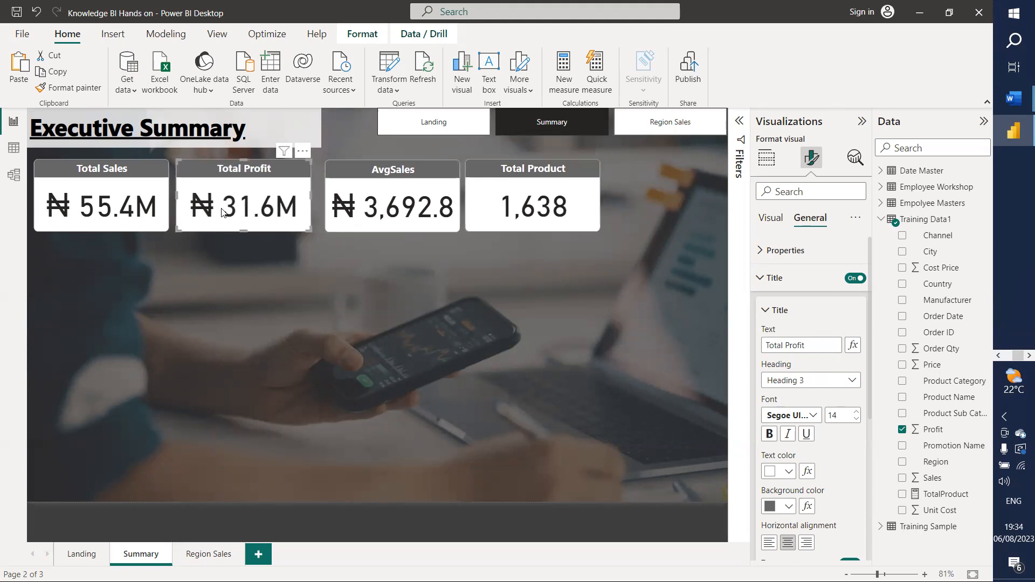
{"action": "key", "text": "Left"}
{"action": "key", "text": "Left"}
{"action": "key", "text": "Left"}
{"action": "key", "text": "Left"}
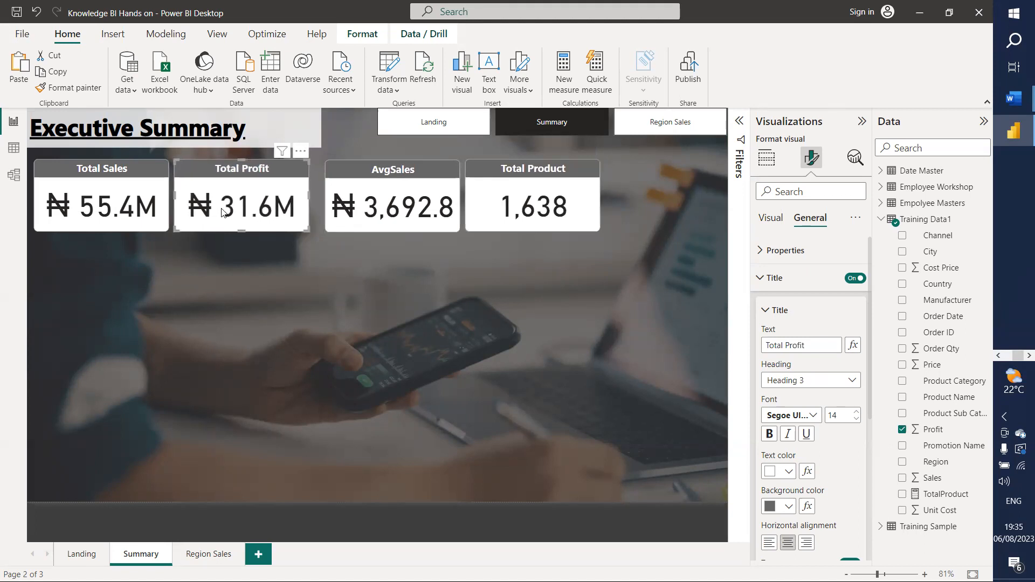
{"action": "left_click", "coordinate": [387, 226]}
{"action": "key", "text": "Left"}
{"action": "key", "text": "Left"}
{"action": "key", "text": "Left"}
{"action": "key", "text": "Left"}
{"action": "key", "text": "Left"}
{"action": "key", "text": "Left"}
{"action": "key", "text": "Left"}
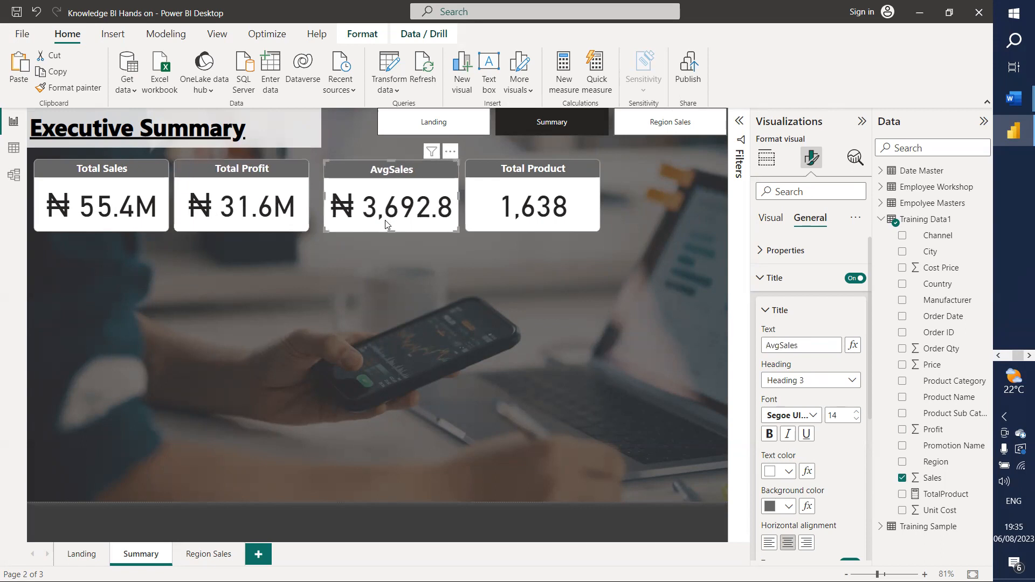
{"action": "key", "text": "Left"}
{"action": "key", "text": "Left"}
{"action": "key", "text": "Left"}
{"action": "key", "text": "Left"}
{"action": "key", "text": "Left"}
{"action": "key", "text": "Left"}
{"action": "key", "text": "Left"}
{"action": "key", "text": "Left"}
{"action": "key", "text": "Left"}
{"action": "key", "text": "Left"}
{"action": "key", "text": "Left"}
{"action": "key", "text": "Left"}
{"action": "key", "text": "Left"}
{"action": "key", "text": "Left"}
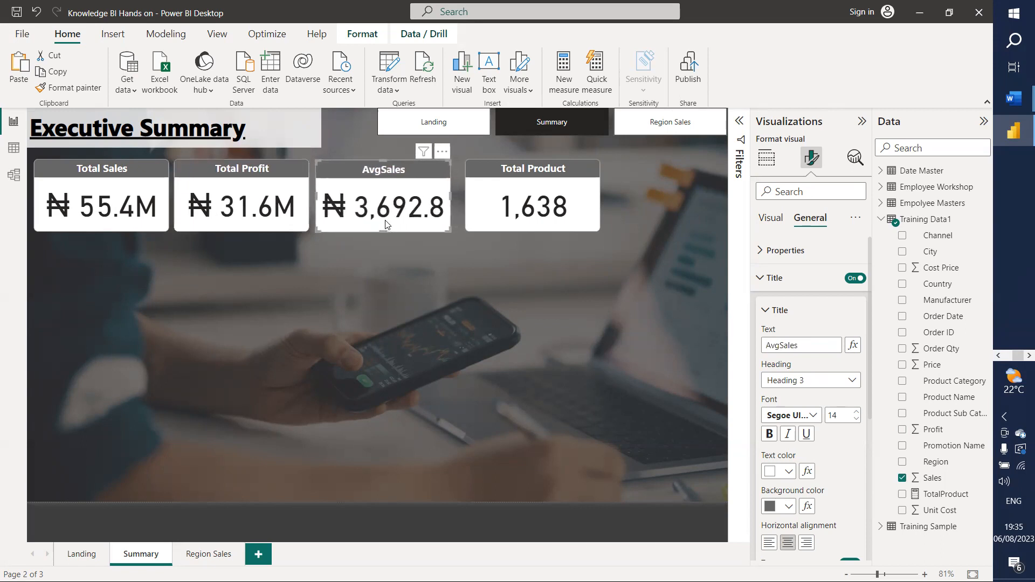
{"action": "left_click", "coordinate": [488, 206]}
{"action": "key", "text": "Up"}
{"action": "key", "text": "Left"}
{"action": "key", "text": "Left"}
{"action": "key", "text": "Left"}
{"action": "key", "text": "Left"}
{"action": "key", "text": "Left"}
{"action": "key", "text": "Left"}
{"action": "key", "text": "Left"}
{"action": "key", "text": "Left"}
{"action": "key", "text": "Left"}
{"action": "key", "text": "Left"}
{"action": "key", "text": "Left"}
{"action": "key", "text": "Left"}
{"action": "key", "text": "Left"}
{"action": "key", "text": "Left"}
{"action": "key", "text": "Left"}
{"action": "key", "text": "Left"}
{"action": "key", "text": "Left"}
{"action": "key", "text": "Left"}
{"action": "key", "text": "Left"}
{"action": "key", "text": "Left"}
{"action": "key", "text": "Left"}
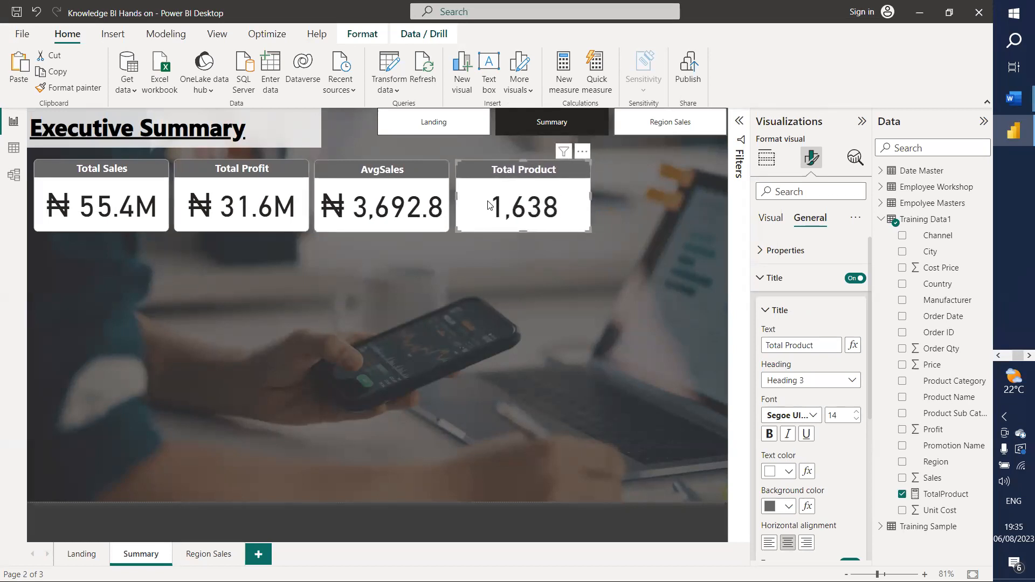
{"action": "left_click", "coordinate": [616, 232]}
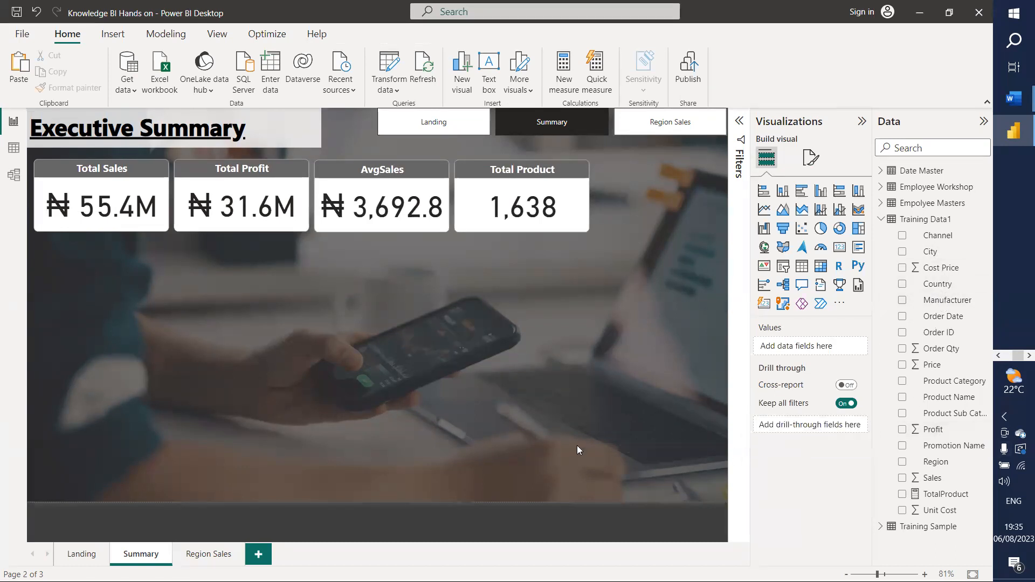
Step: Add Region as a slicer visual, then move it mid-page below the cards and widen it
{"action": "left_click_drag", "start_coordinate": [930, 464], "coordinate": [812, 349]}
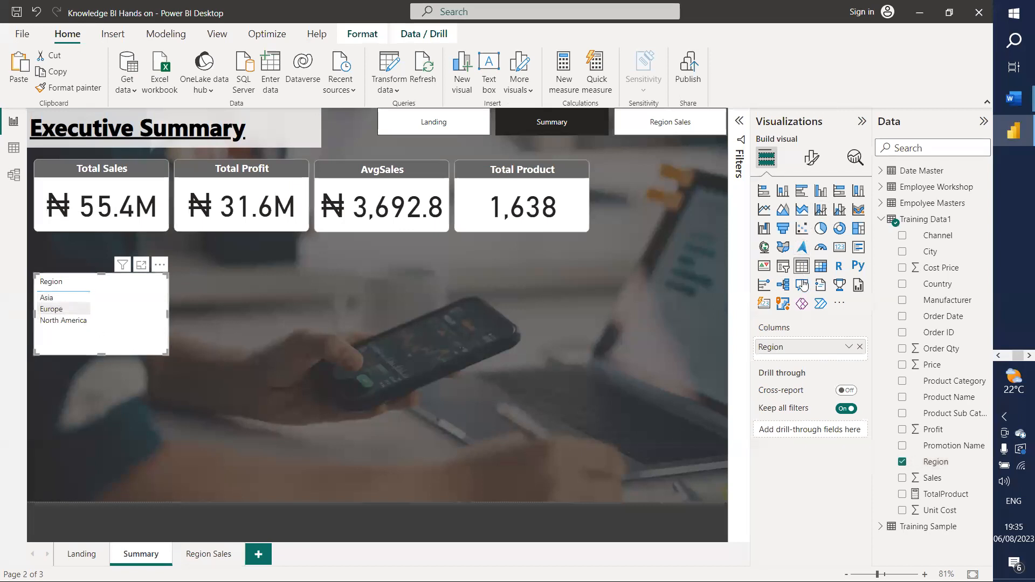
{"action": "left_click", "coordinate": [783, 266]}
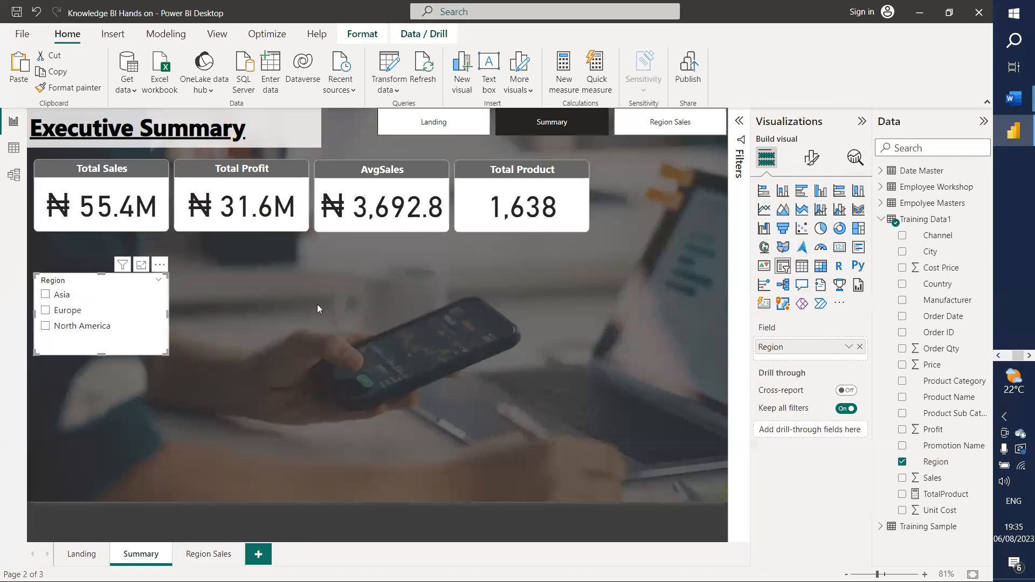
{"action": "left_click_drag", "start_coordinate": [137, 306], "coordinate": [692, 190]}
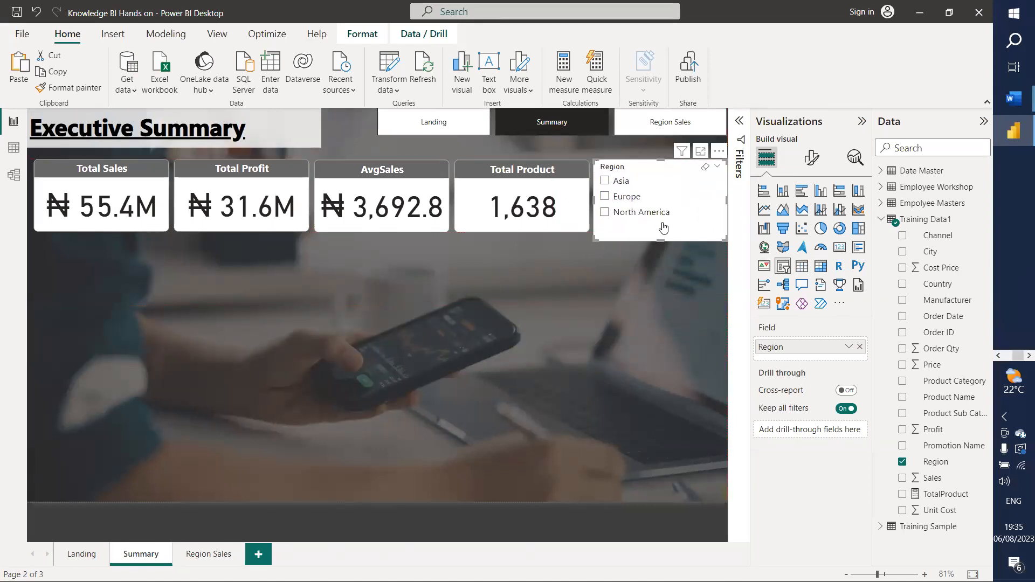
{"action": "left_click_drag", "start_coordinate": [660, 241], "coordinate": [659, 231]}
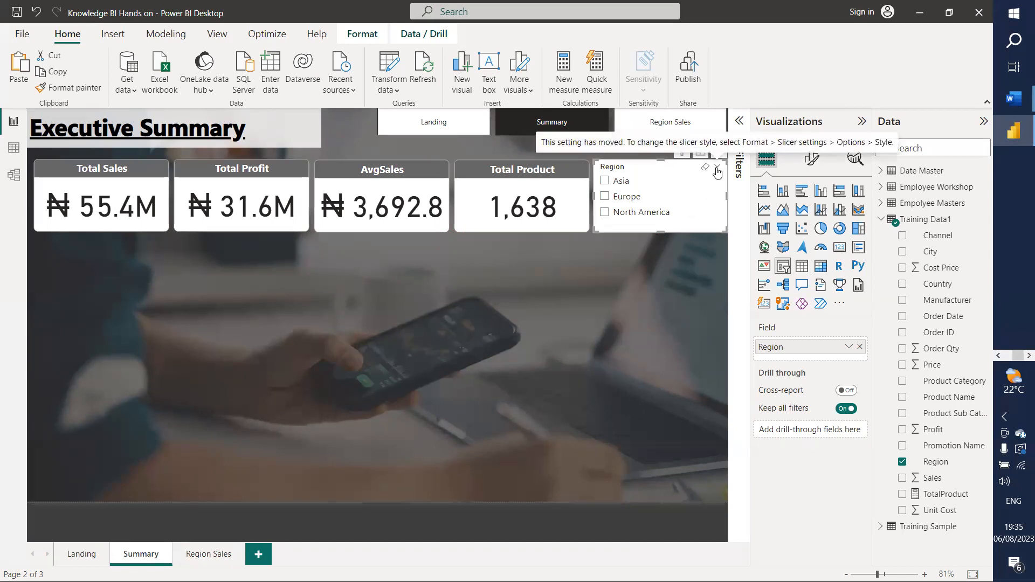
{"action": "left_click_drag", "start_coordinate": [716, 172], "coordinate": [371, 324]}
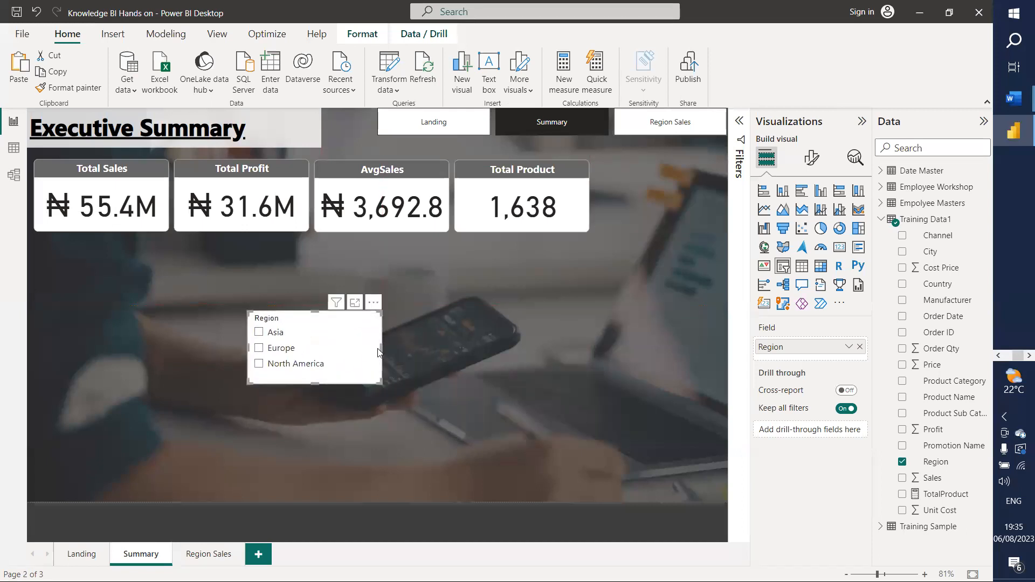
{"action": "left_click_drag", "start_coordinate": [421, 355], "coordinate": [522, 348]}
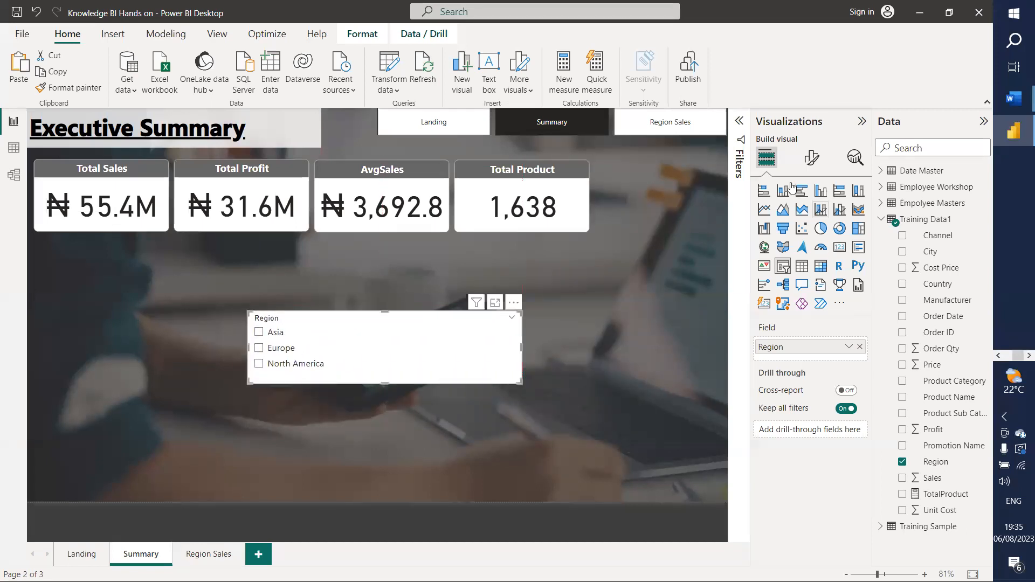
{"action": "left_click", "coordinate": [813, 159]}
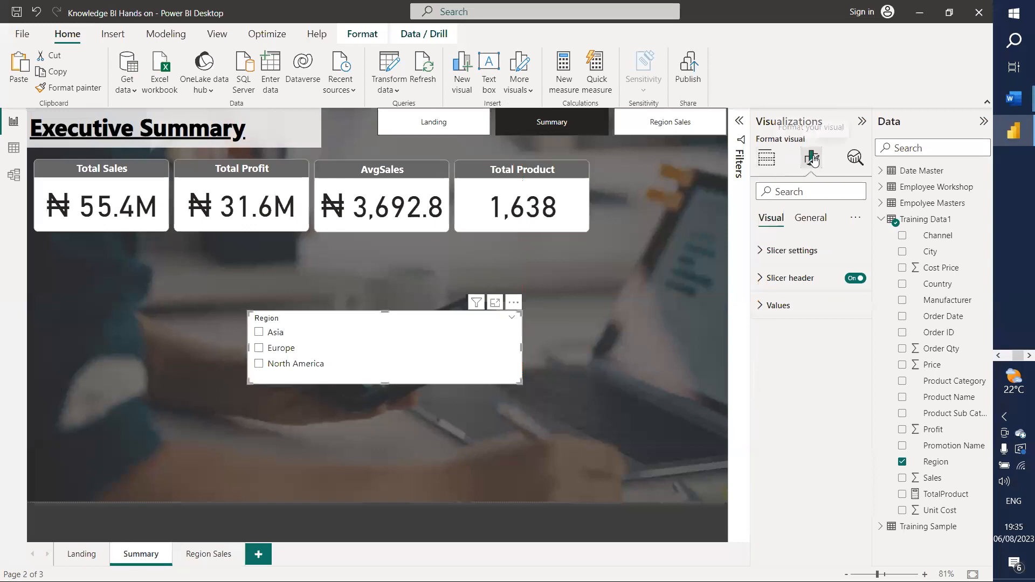
Step: Set the Region slicer's style option to Dropdown
{"action": "left_click", "coordinate": [766, 255]}
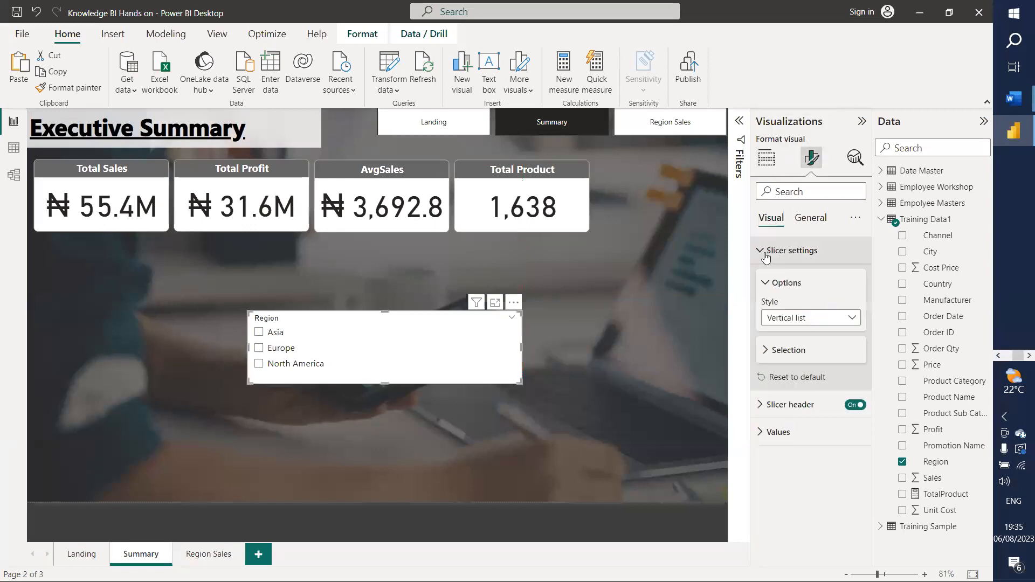
{"action": "left_click", "coordinate": [820, 319]}
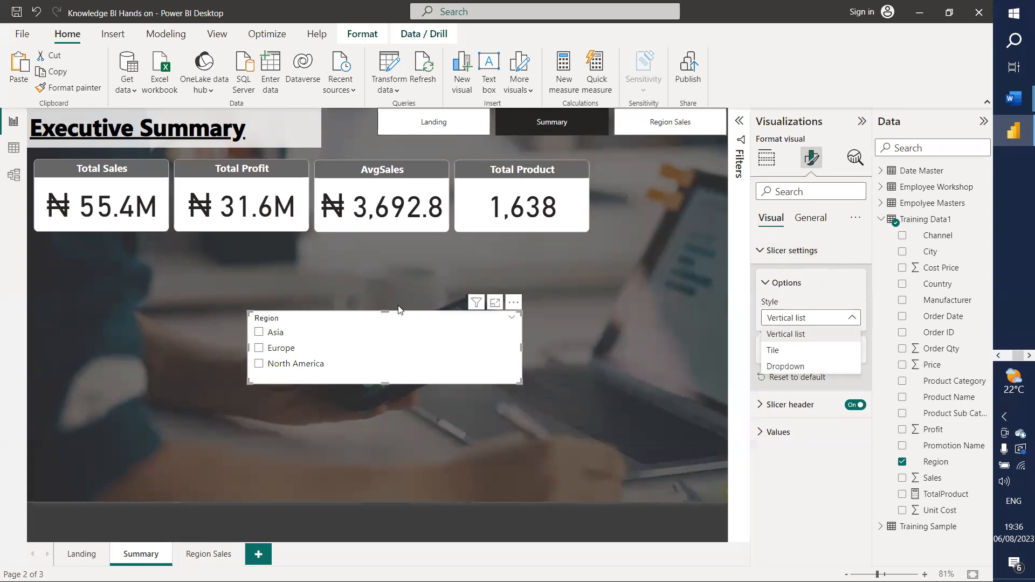
{"action": "left_click", "coordinate": [791, 367]}
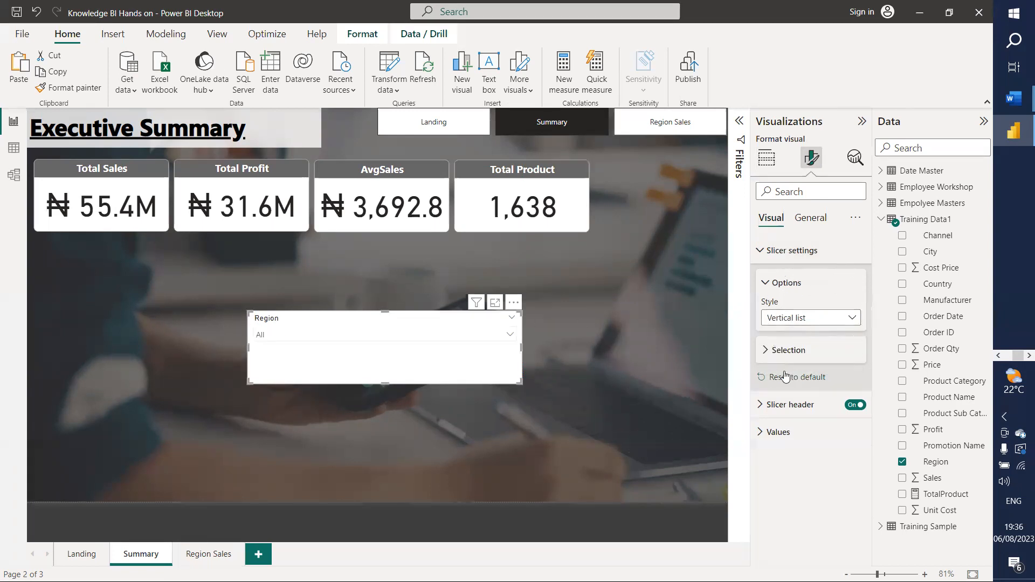
Step: Test the dropdown by filtering to North America and Europe, then clear the selection
{"action": "left_click", "coordinate": [507, 338]}
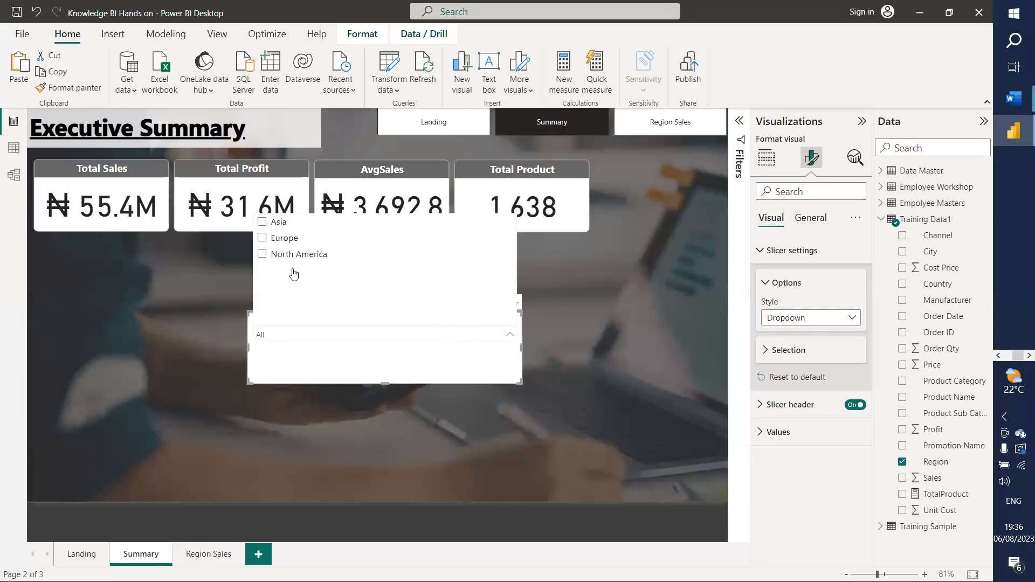
{"action": "left_click", "coordinate": [263, 255]}
{"action": "left_click", "coordinate": [263, 255]}
{"action": "left_click", "coordinate": [263, 256]}
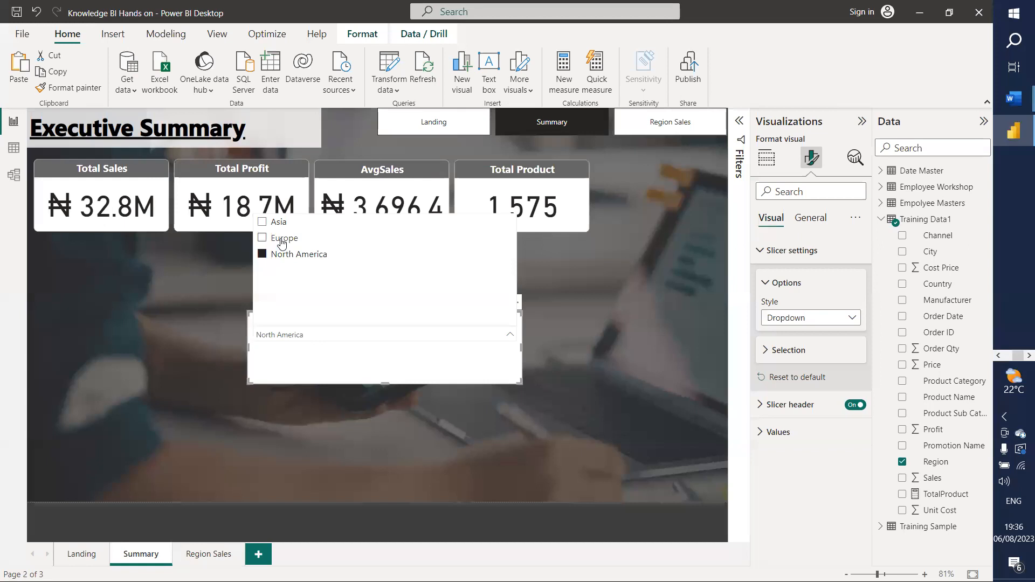
{"action": "left_click", "coordinate": [281, 244]}
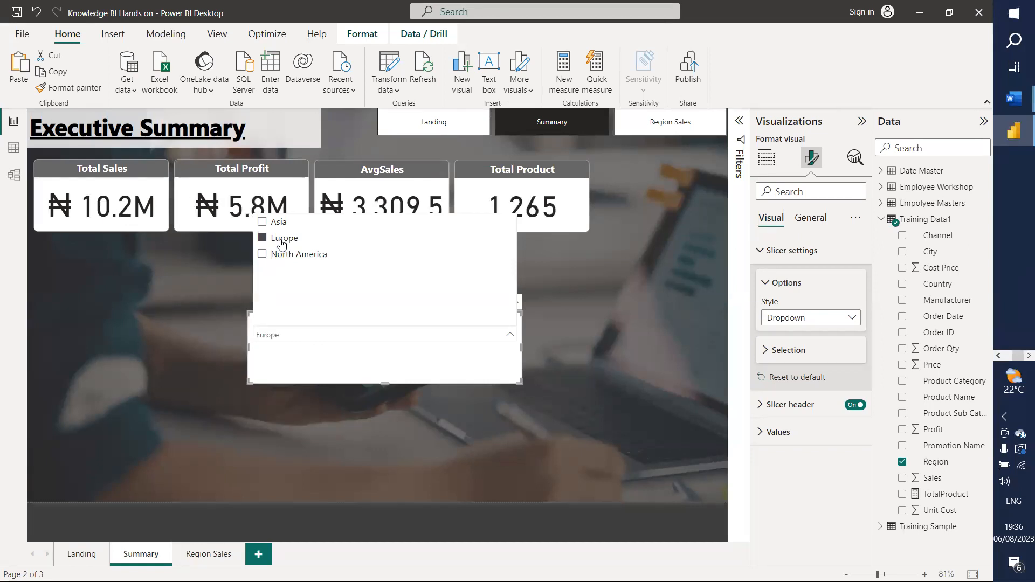
{"action": "left_click", "coordinate": [281, 244]}
{"action": "left_click", "coordinate": [310, 357]}
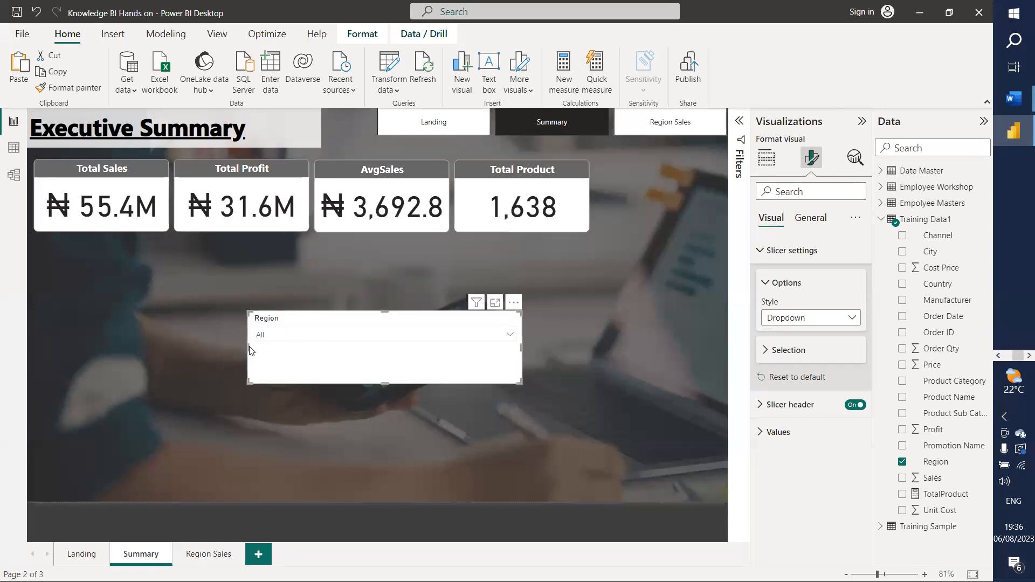
Step: Shrink the Region slicer into a compact box at the right end of the KPI card row
{"action": "left_click_drag", "start_coordinate": [247, 346], "coordinate": [639, 170]}
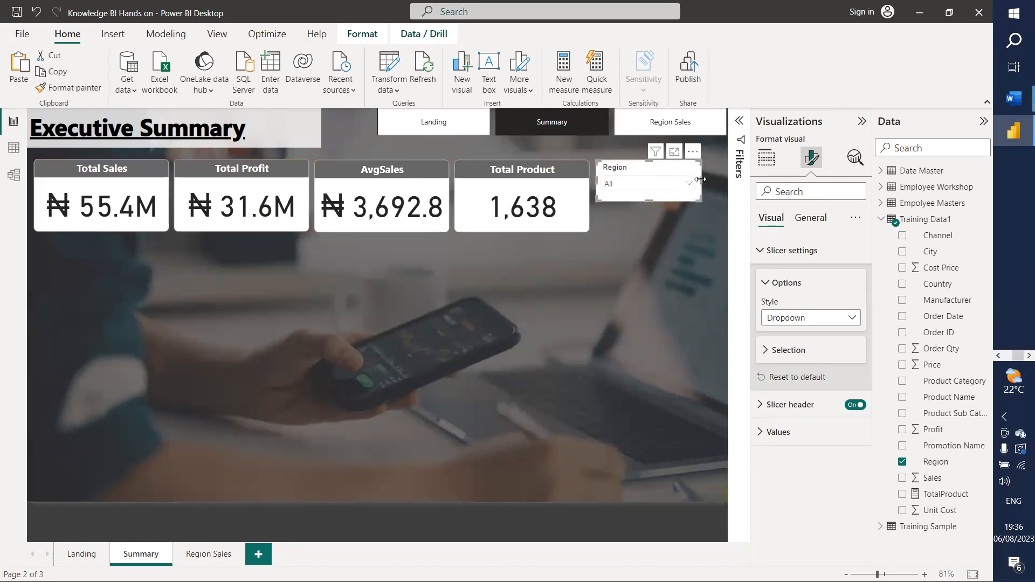
{"action": "left_click_drag", "start_coordinate": [707, 181], "coordinate": [721, 184]}
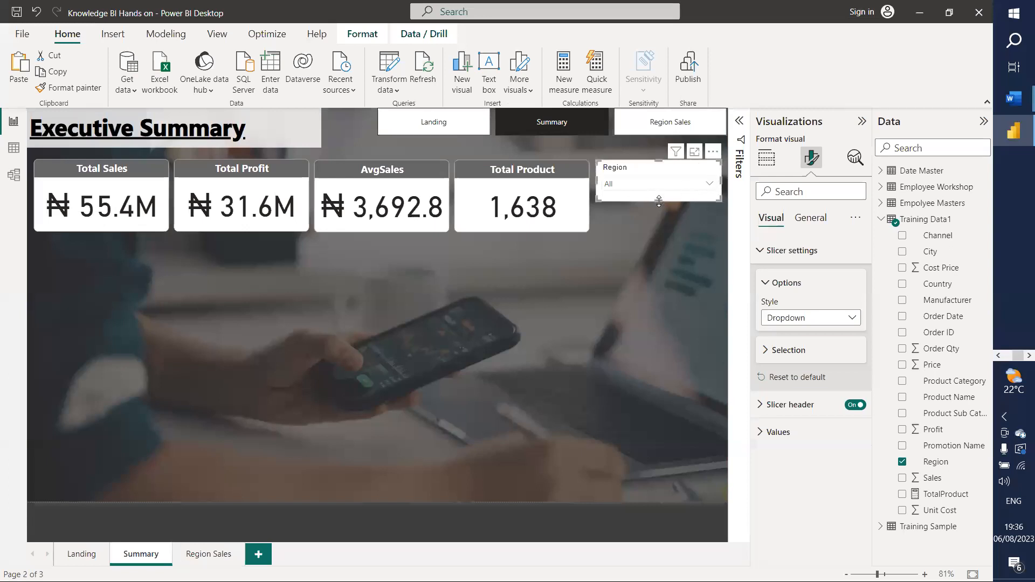
{"action": "left_click_drag", "start_coordinate": [659, 199], "coordinate": [660, 193]}
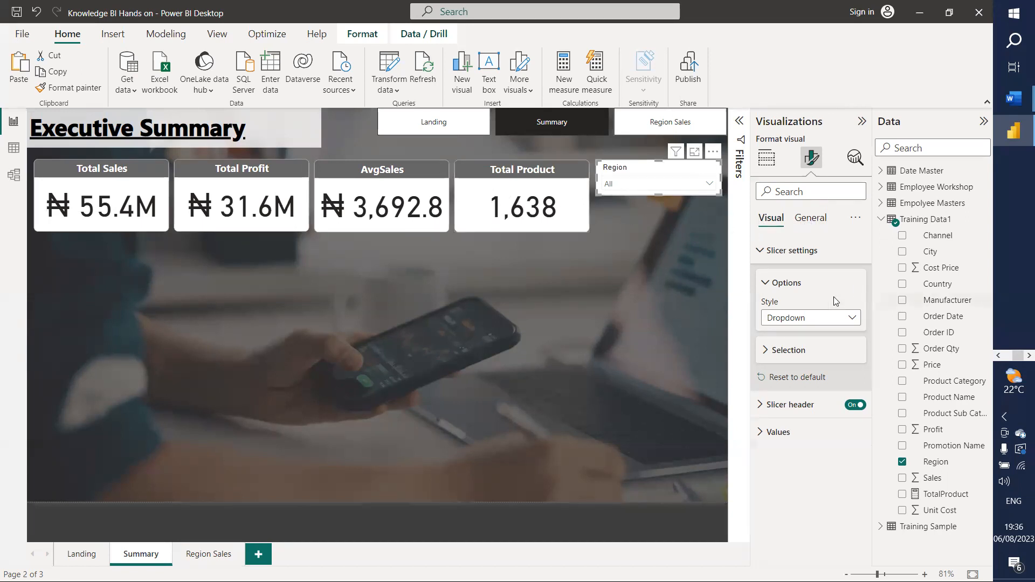
Step: Turn off the Region slicer's built-in slicer header
{"action": "left_click", "coordinate": [810, 218]}
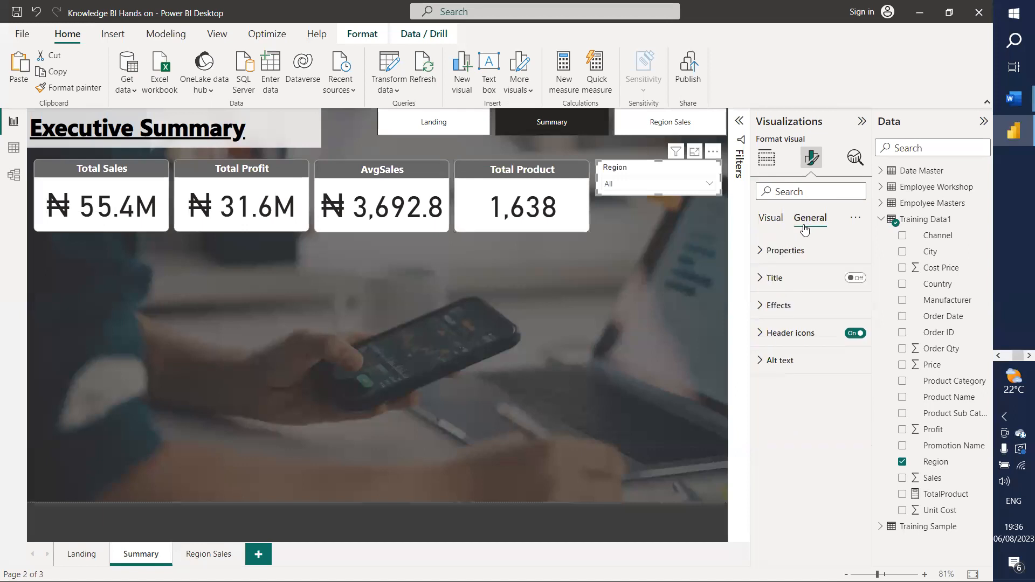
{"action": "left_click", "coordinate": [763, 277]}
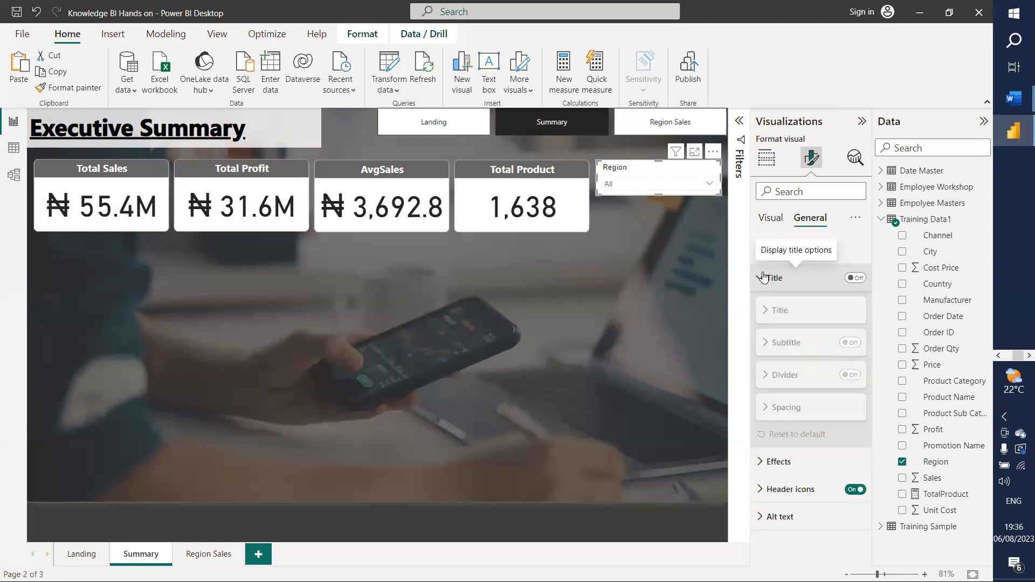
{"action": "left_click", "coordinate": [764, 276]}
{"action": "left_click", "coordinate": [771, 219]}
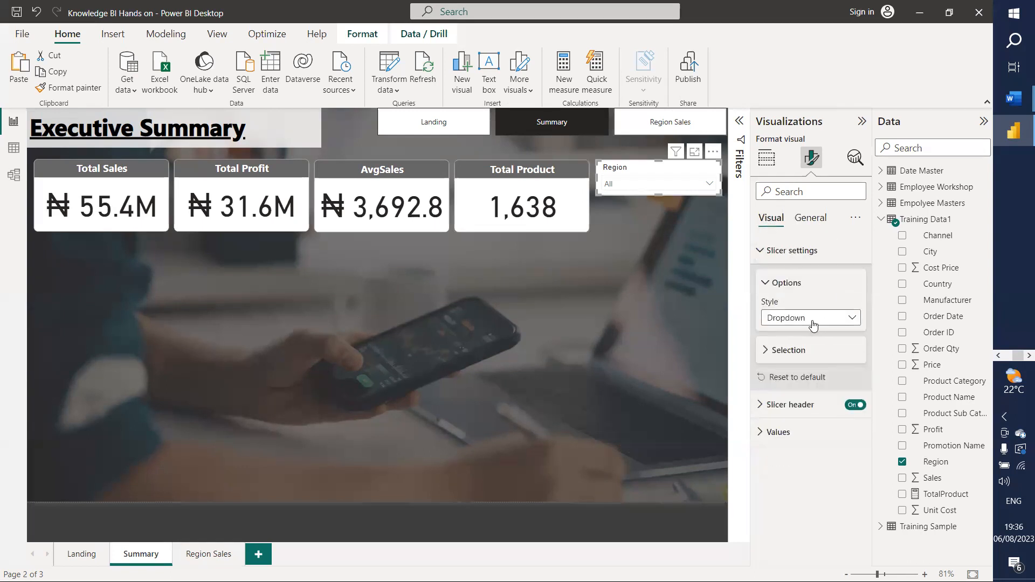
{"action": "left_click", "coordinate": [763, 252]}
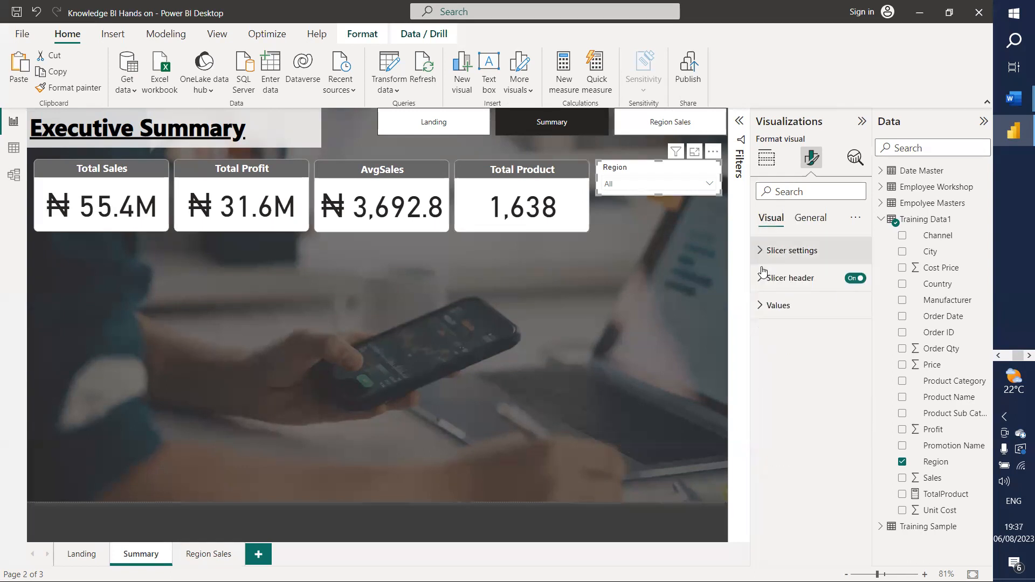
{"action": "left_click", "coordinate": [851, 280]}
Step: Turn on the slicer's visual title and enter the text 'Region'
{"action": "left_click", "coordinate": [811, 219]}
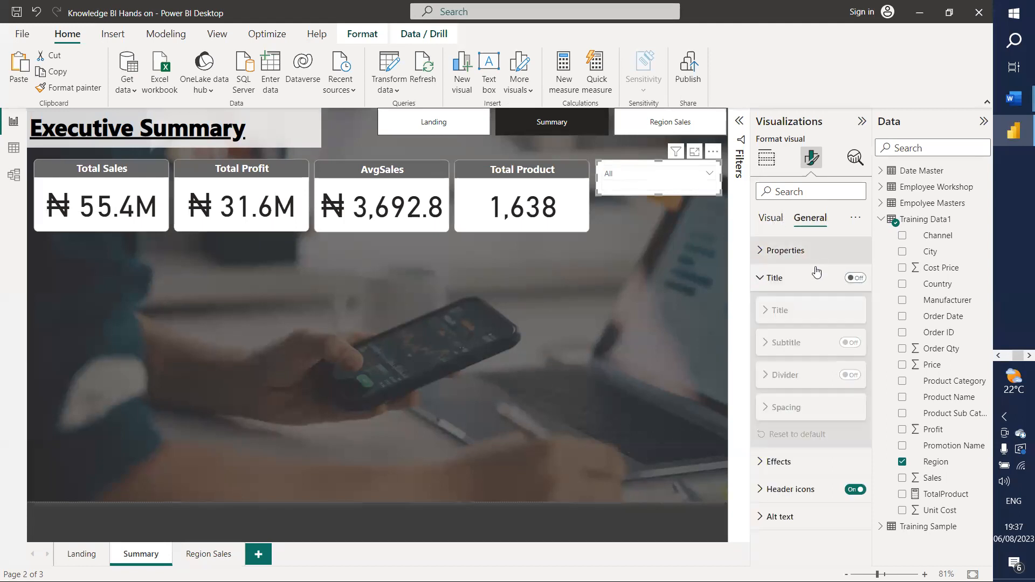
{"action": "left_click", "coordinate": [856, 278]}
{"action": "left_click", "coordinate": [803, 310]}
{"action": "left_click", "coordinate": [790, 344]}
{"action": "type", "text": "Region"}
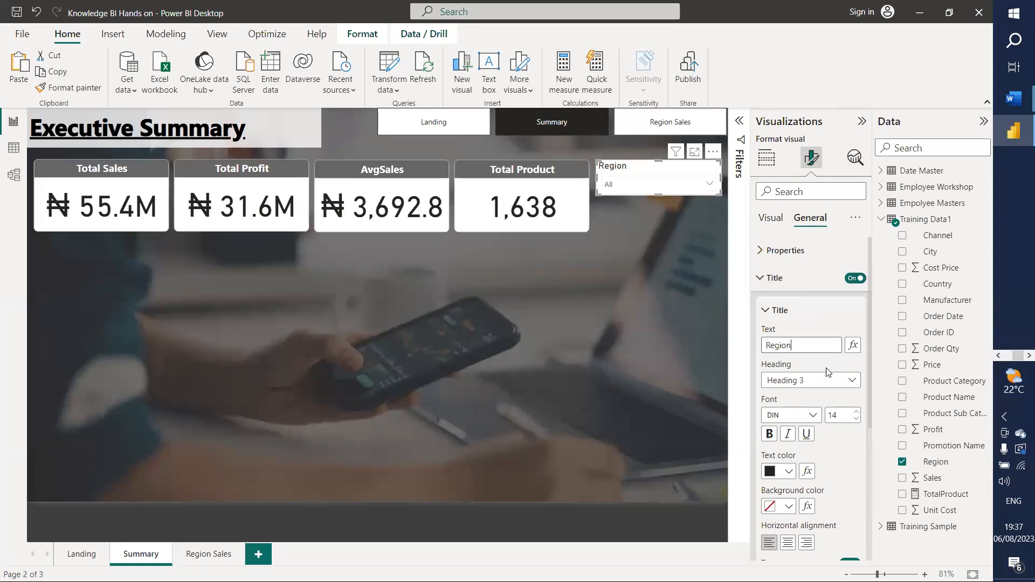
Step: Make the title text white on a dark grey background
{"action": "left_click", "coordinate": [789, 475]}
{"action": "left_click", "coordinate": [788, 474]}
{"action": "left_click", "coordinate": [788, 506]}
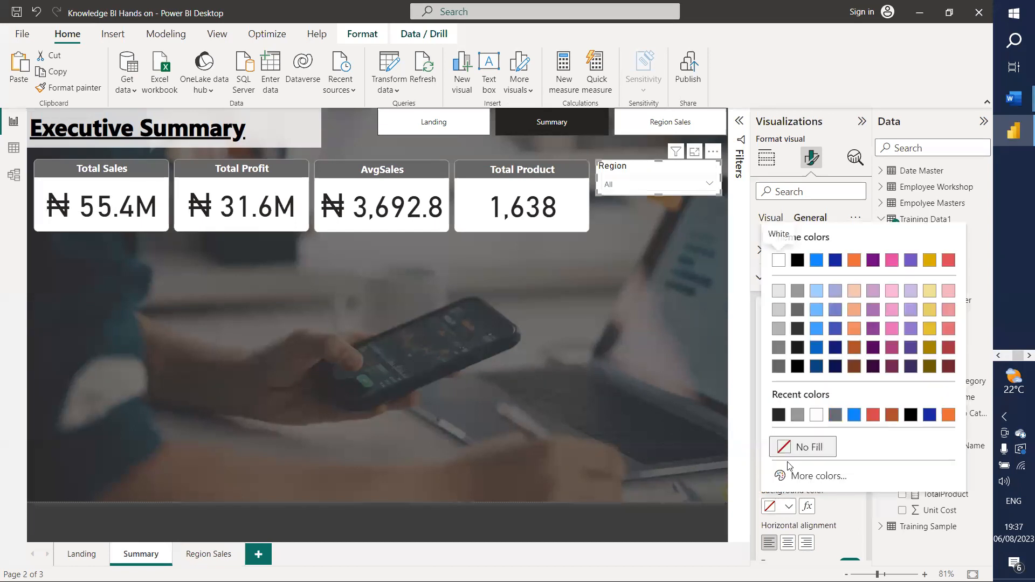
{"action": "left_click", "coordinate": [797, 418]}
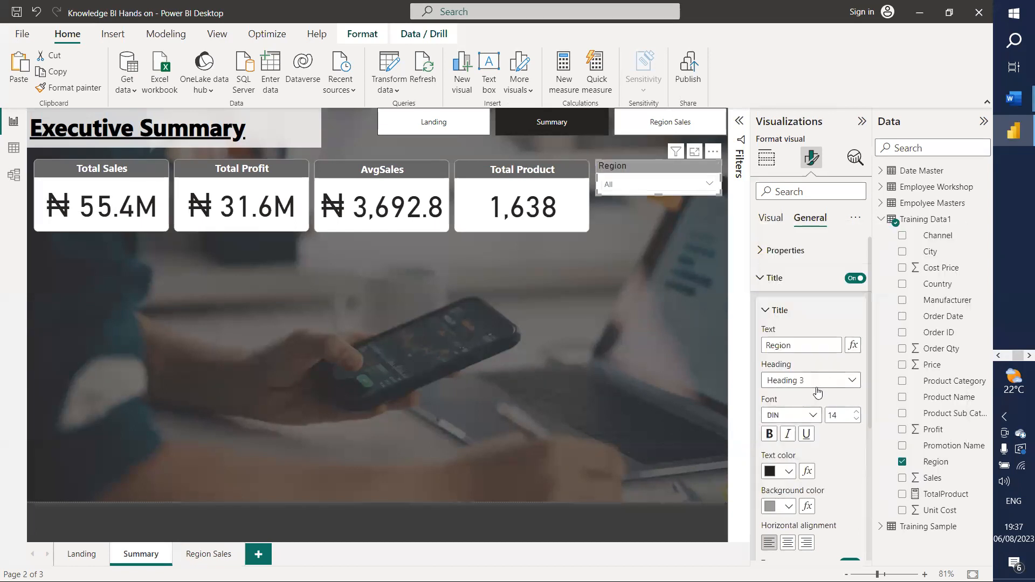
{"action": "left_click", "coordinate": [788, 473]}
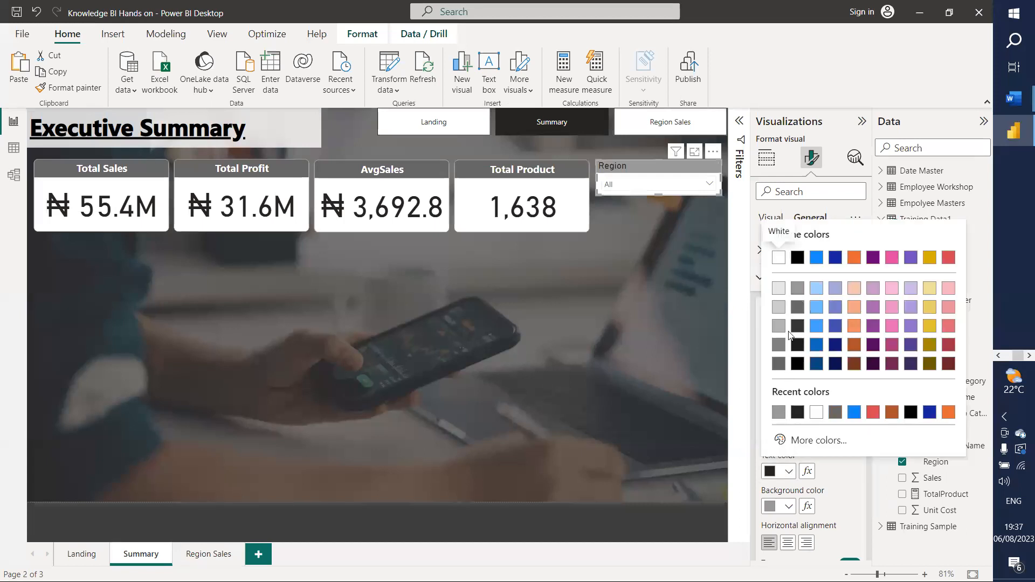
{"action": "left_click", "coordinate": [779, 259]}
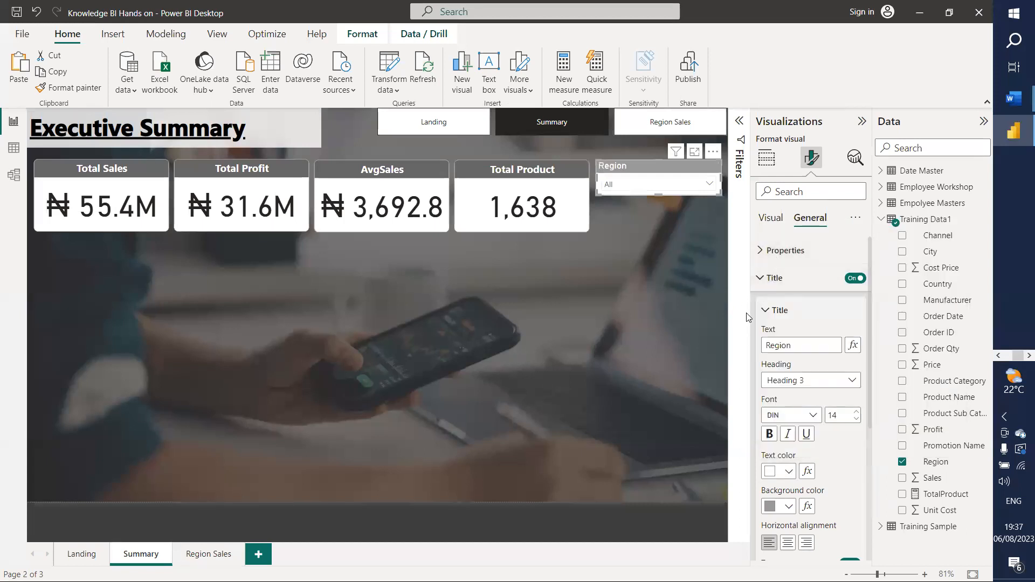
{"action": "left_click", "coordinate": [788, 506]}
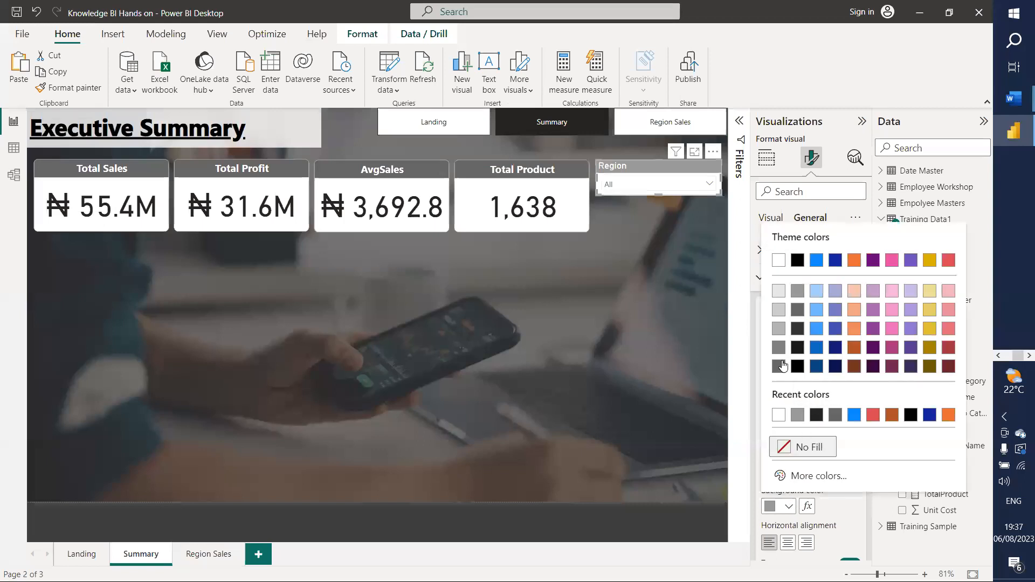
{"action": "left_click", "coordinate": [779, 367]}
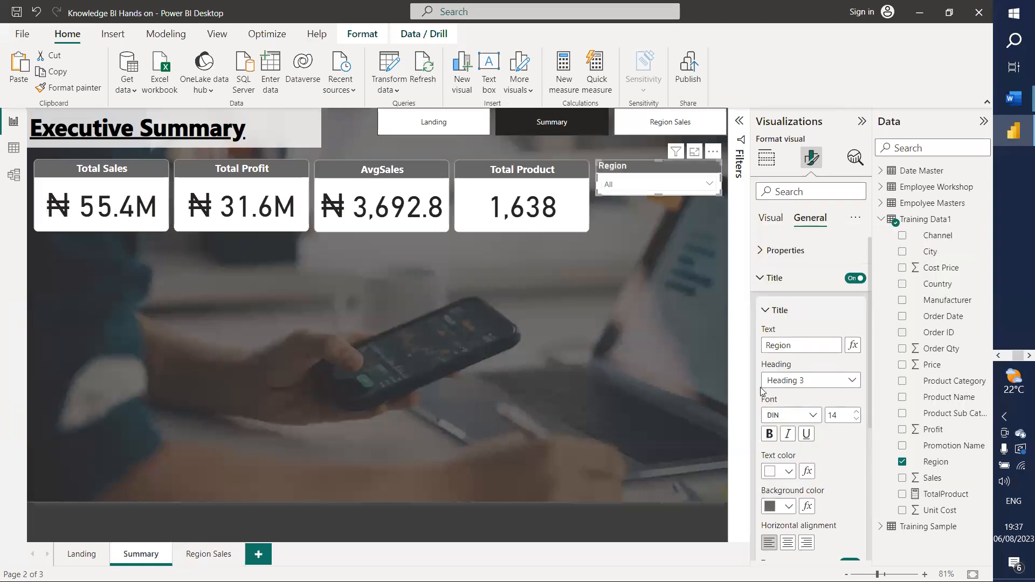
{"action": "left_click", "coordinate": [767, 311]}
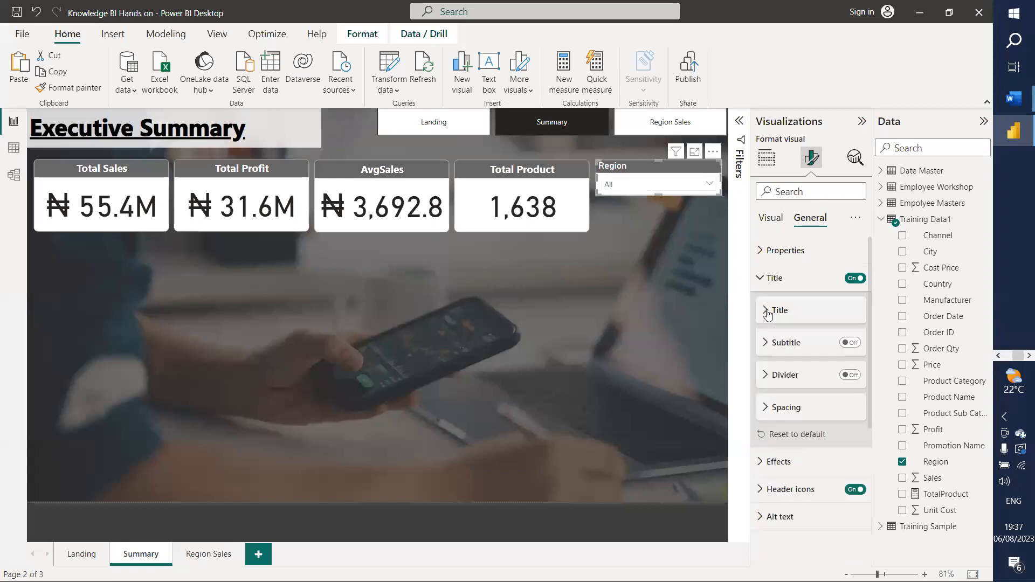
{"action": "left_click", "coordinate": [761, 278]}
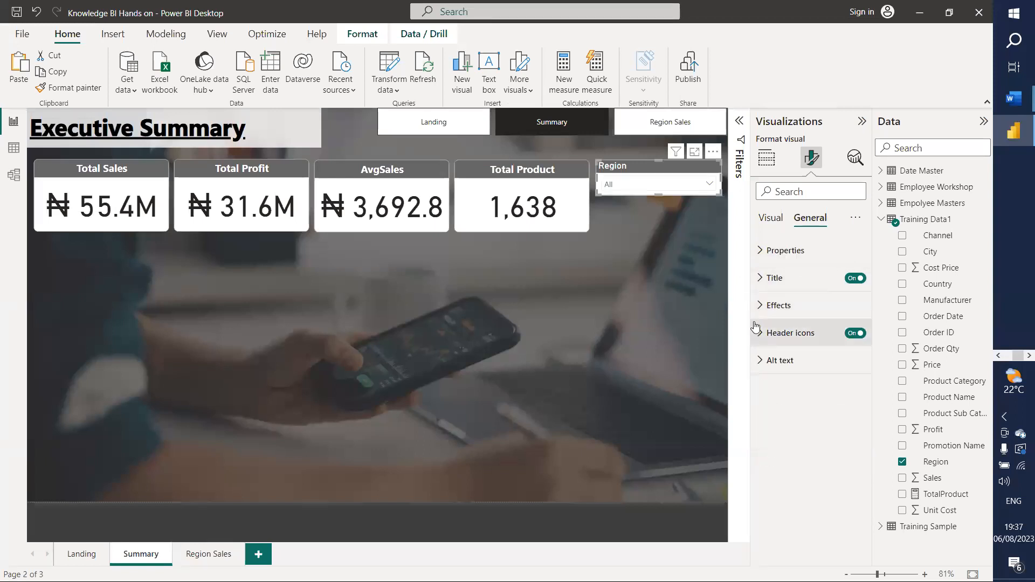
Step: Review the slicer's size and position settings
{"action": "left_click", "coordinate": [761, 251]}
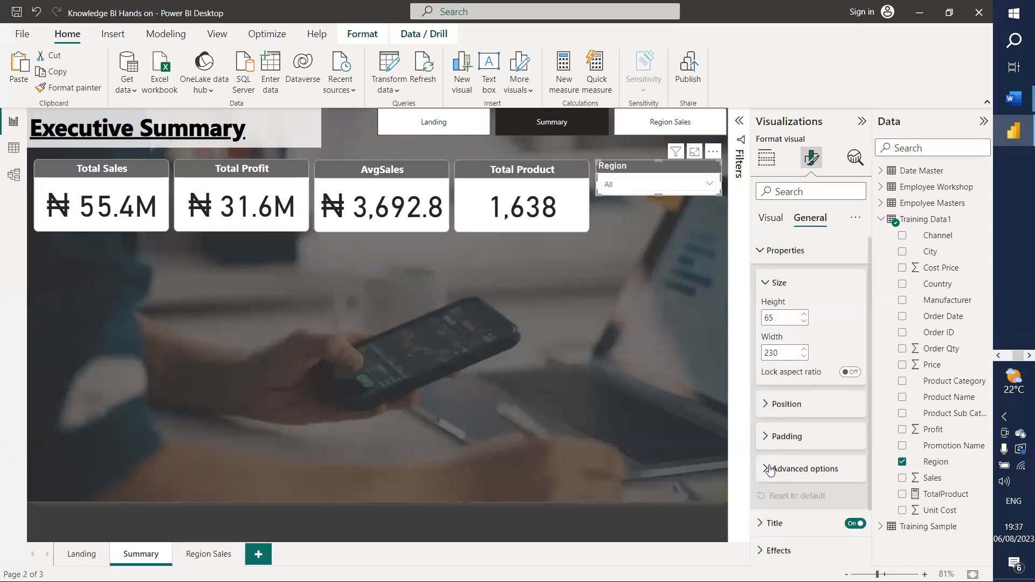
{"action": "left_click", "coordinate": [763, 251]}
{"action": "left_click", "coordinate": [762, 251]}
{"action": "left_click", "coordinate": [763, 251]}
{"action": "left_click", "coordinate": [771, 217]}
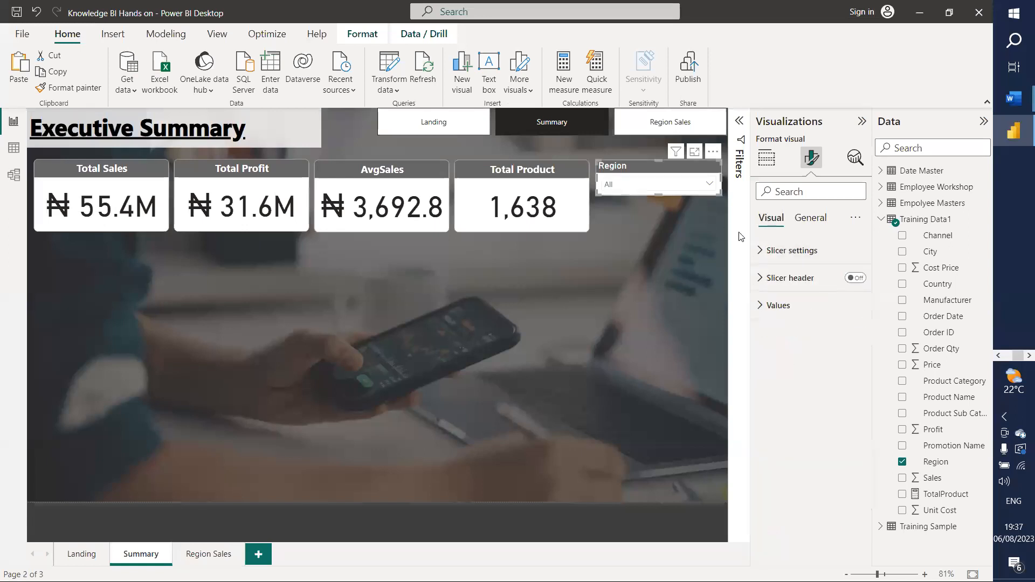
Step: Give the dropdown values a grey background and white text, then preview the dropdown
{"action": "left_click", "coordinate": [763, 305]}
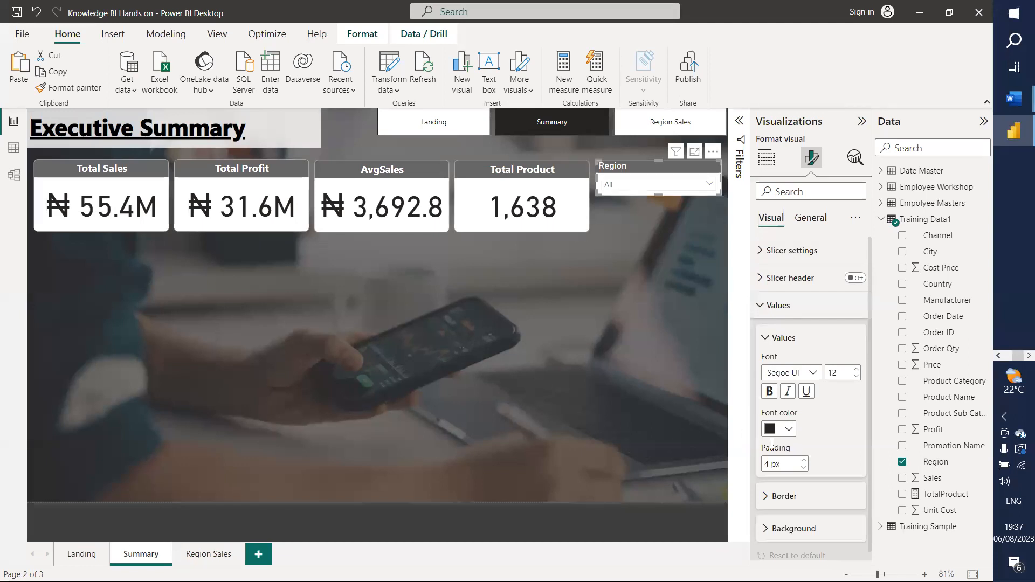
{"action": "scroll", "coordinate": [825, 428], "scroll_direction": "down", "scroll_amount": 1}
{"action": "left_click", "coordinate": [771, 519]}
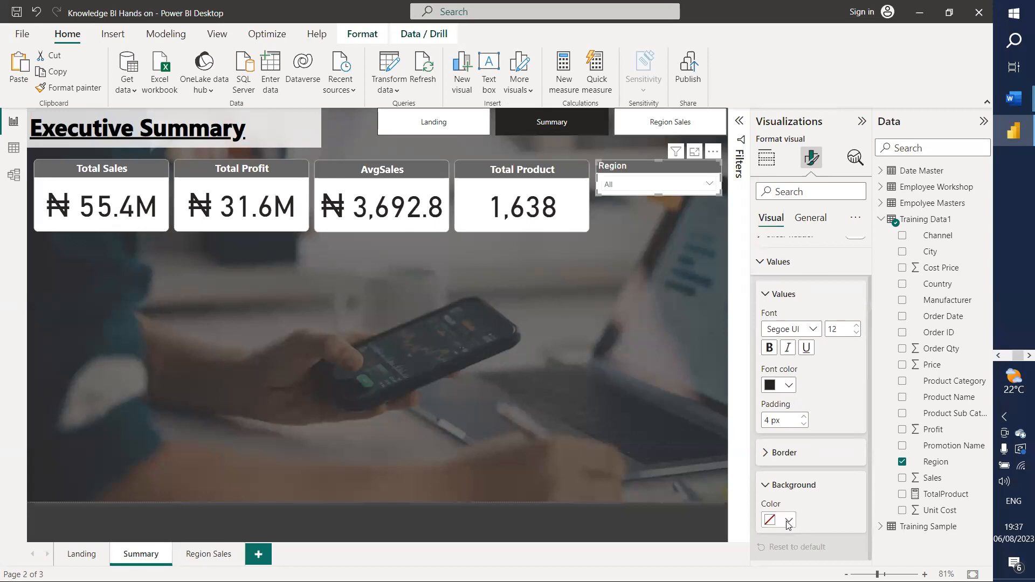
{"action": "left_click", "coordinate": [786, 521]}
{"action": "left_click", "coordinate": [778, 395]}
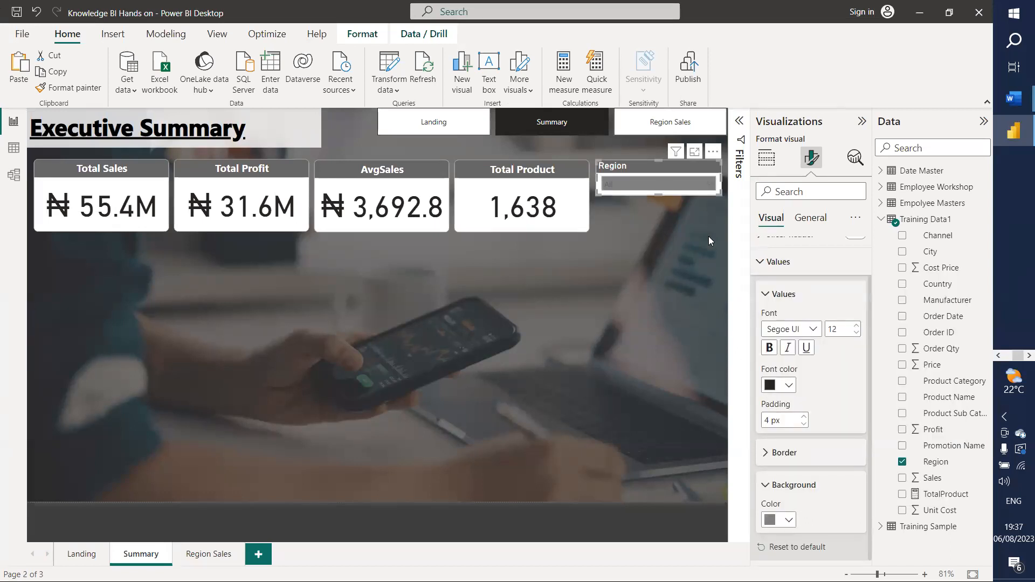
{"action": "left_click", "coordinate": [789, 386]}
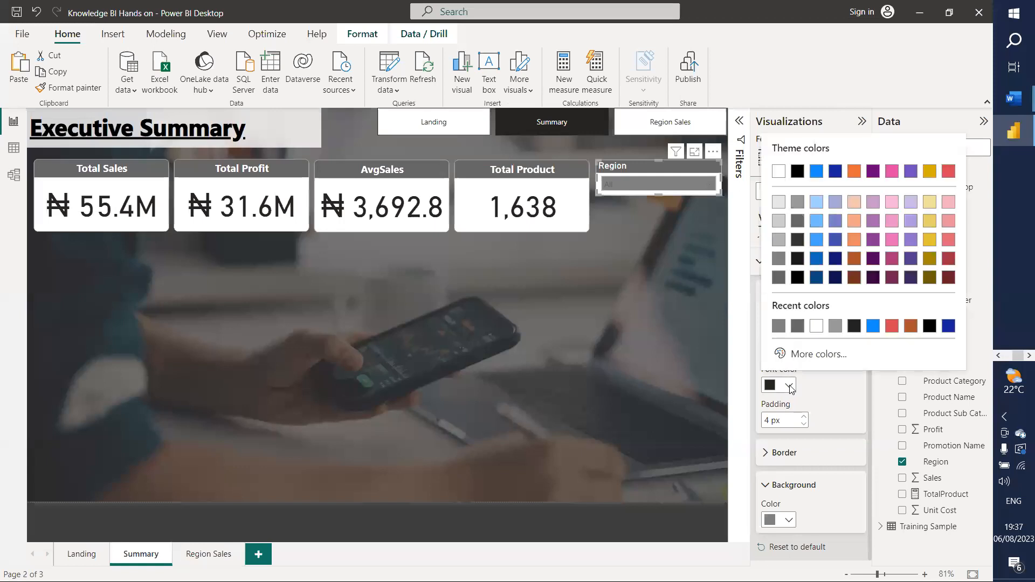
{"action": "left_click", "coordinate": [817, 328]}
{"action": "left_click", "coordinate": [701, 183]}
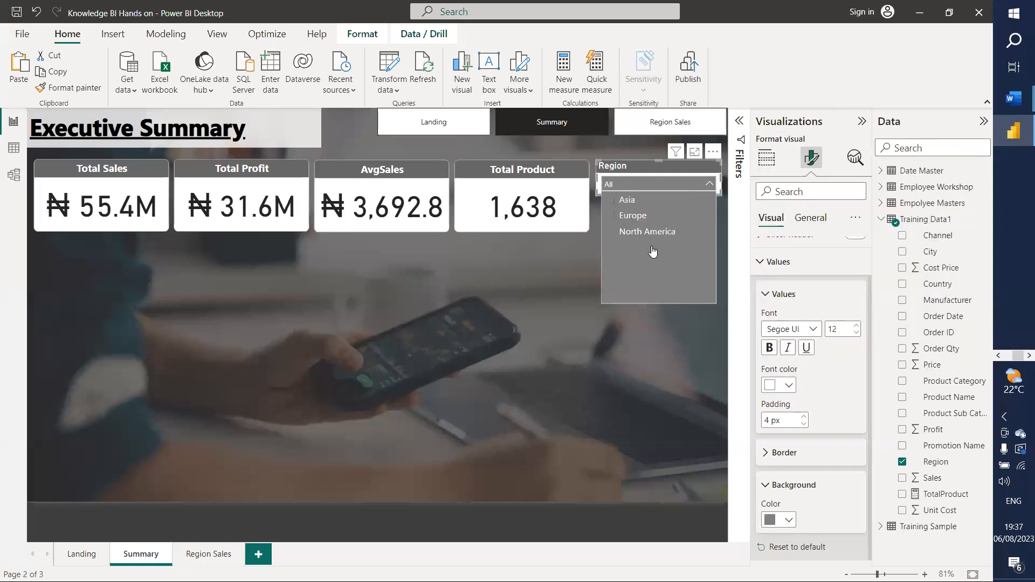
{"action": "left_click", "coordinate": [707, 183]}
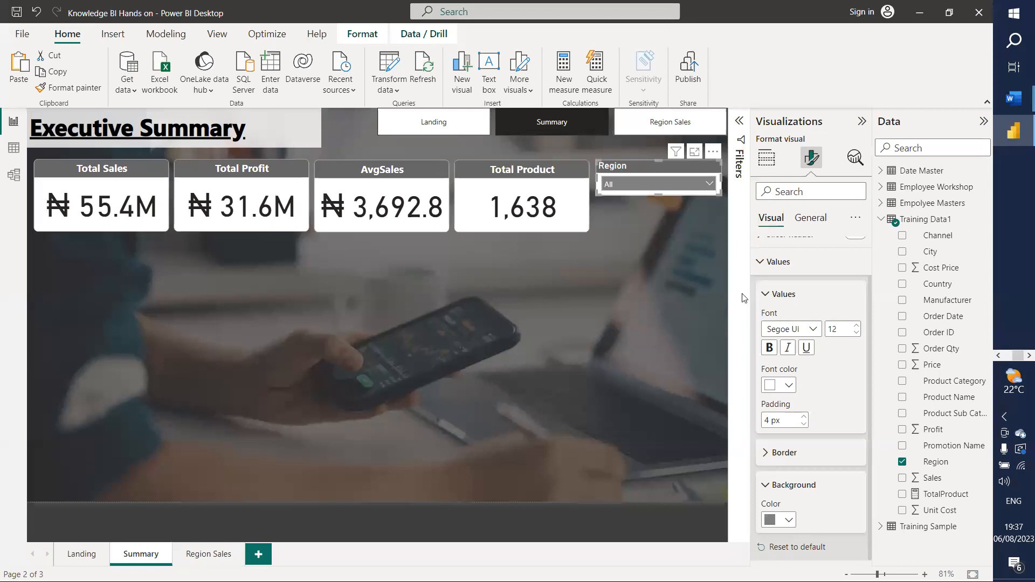
Step: Try light grey and white value text, and set the value box background to light grey
{"action": "left_click", "coordinate": [789, 385]}
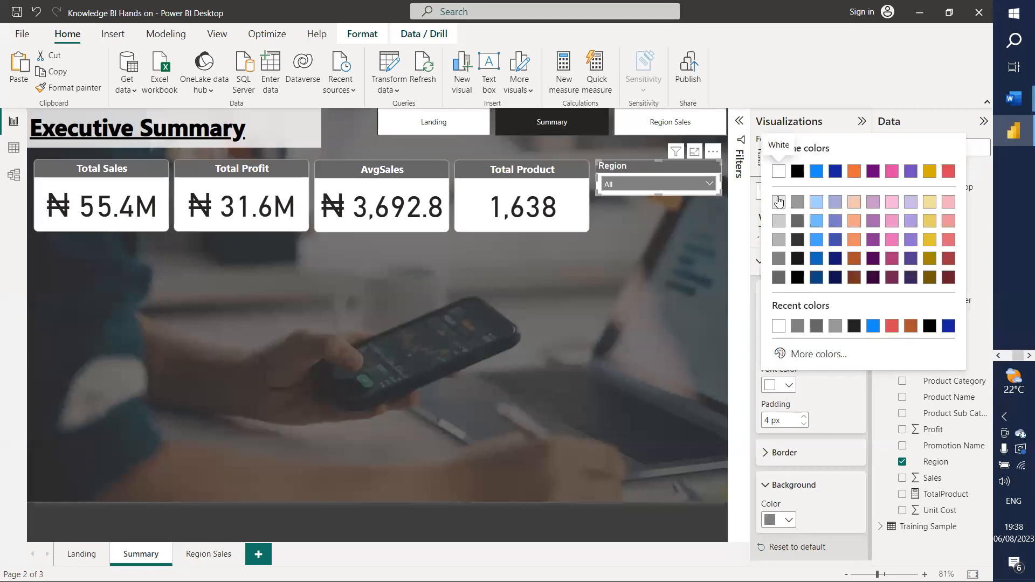
{"action": "left_click", "coordinate": [778, 202]}
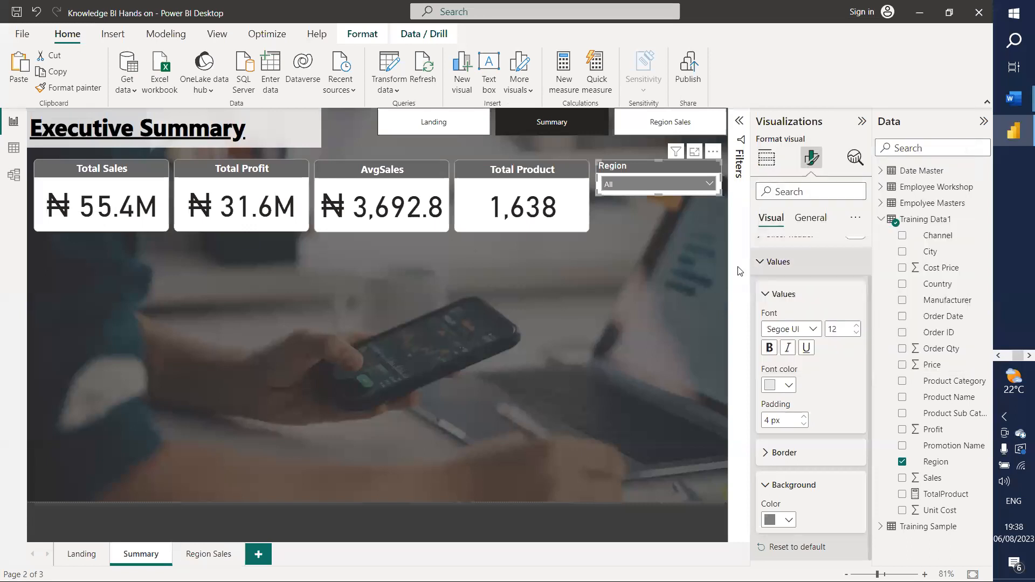
{"action": "left_click", "coordinate": [789, 386]}
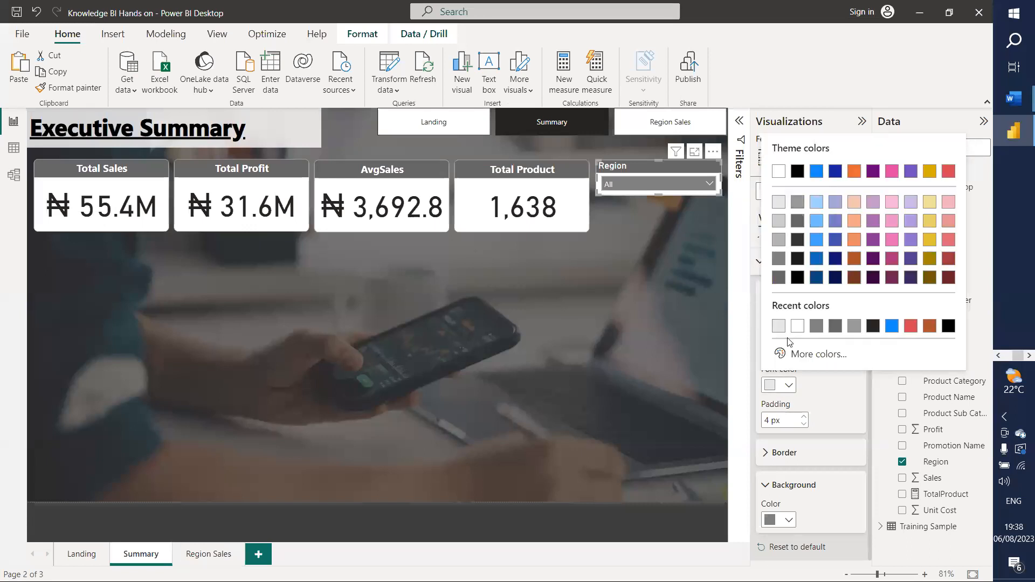
{"action": "left_click", "coordinate": [778, 172]}
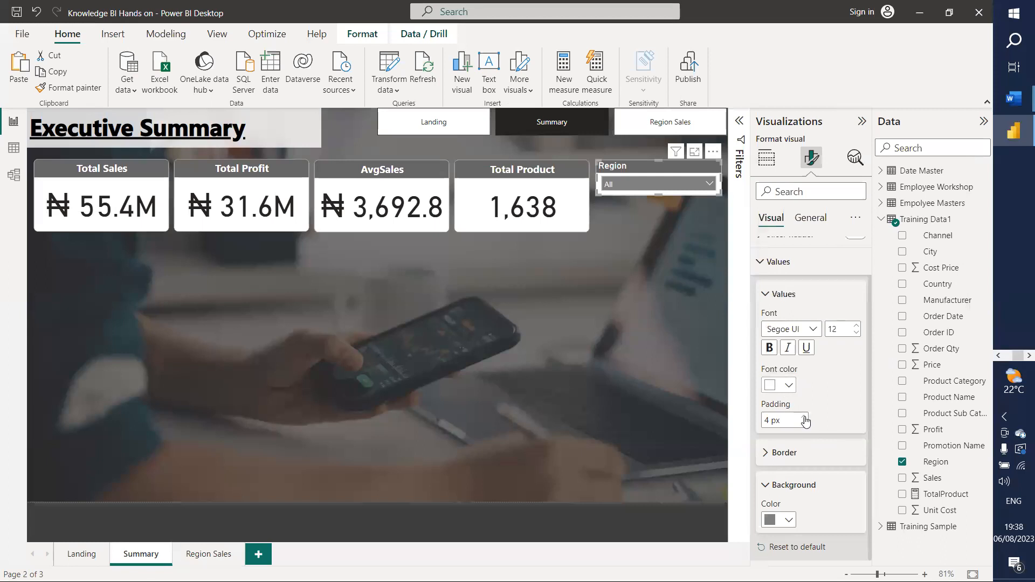
{"action": "left_click", "coordinate": [787, 520]}
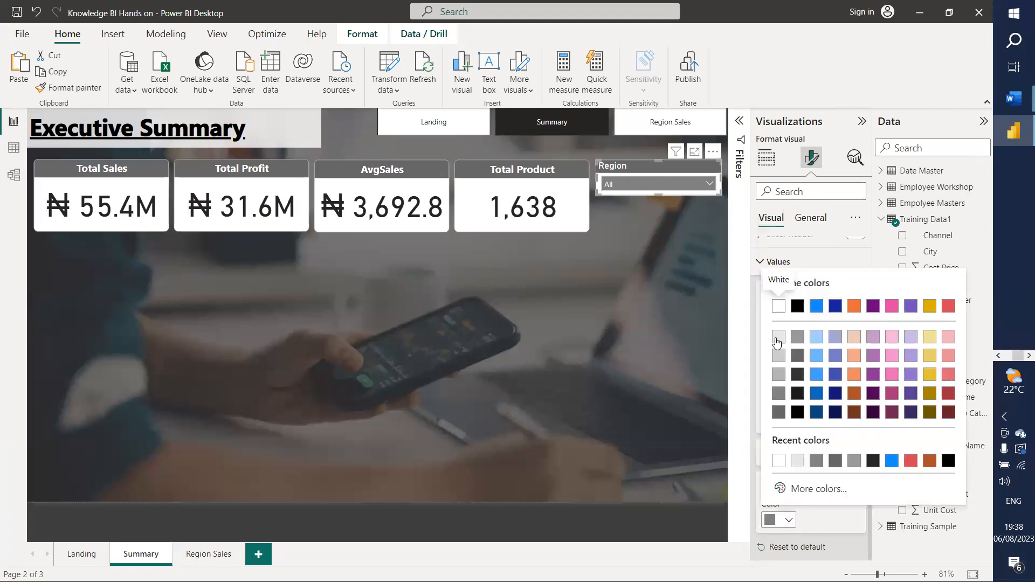
{"action": "left_click", "coordinate": [783, 336]}
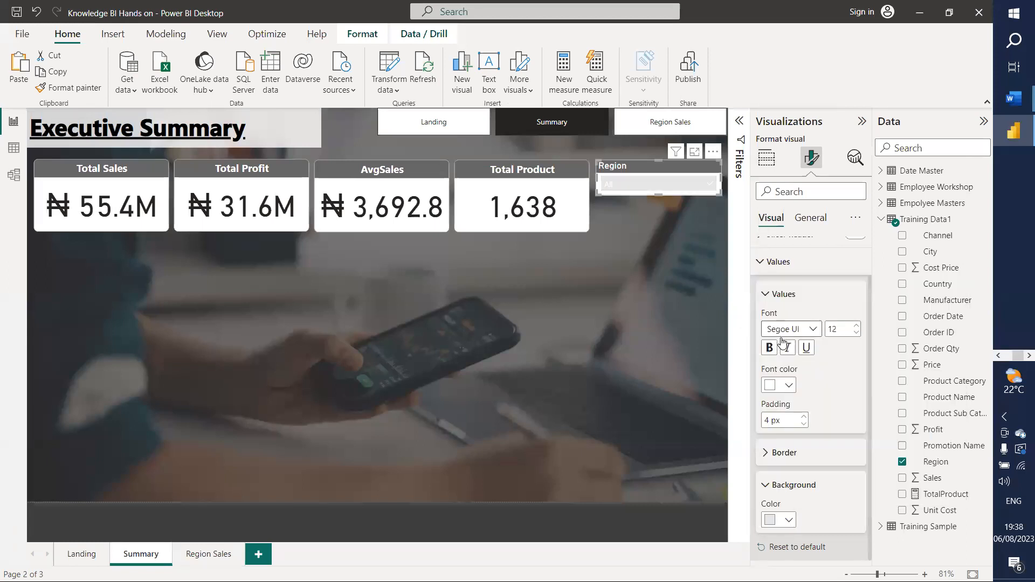
{"action": "left_click", "coordinate": [705, 182]}
Step: Change the slicer value font colour to black
{"action": "left_click", "coordinate": [765, 296]}
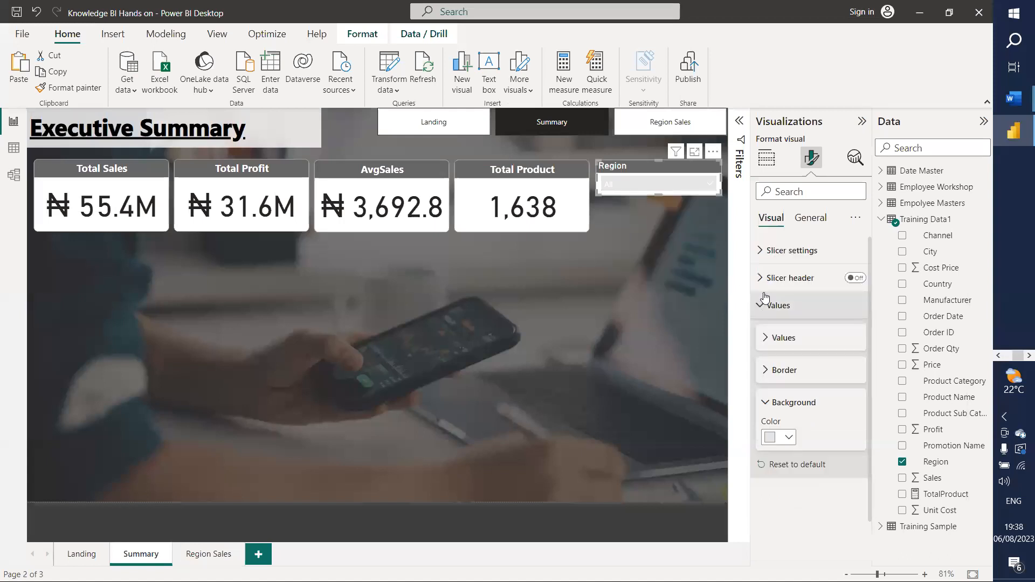
{"action": "left_click", "coordinate": [766, 298]}
{"action": "left_click", "coordinate": [765, 298]}
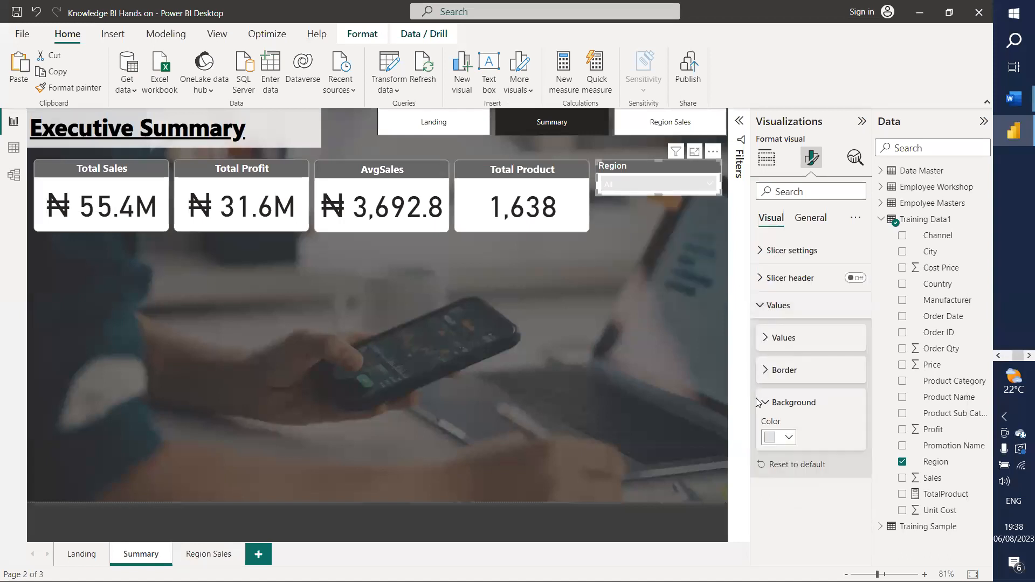
{"action": "left_click", "coordinate": [763, 339]}
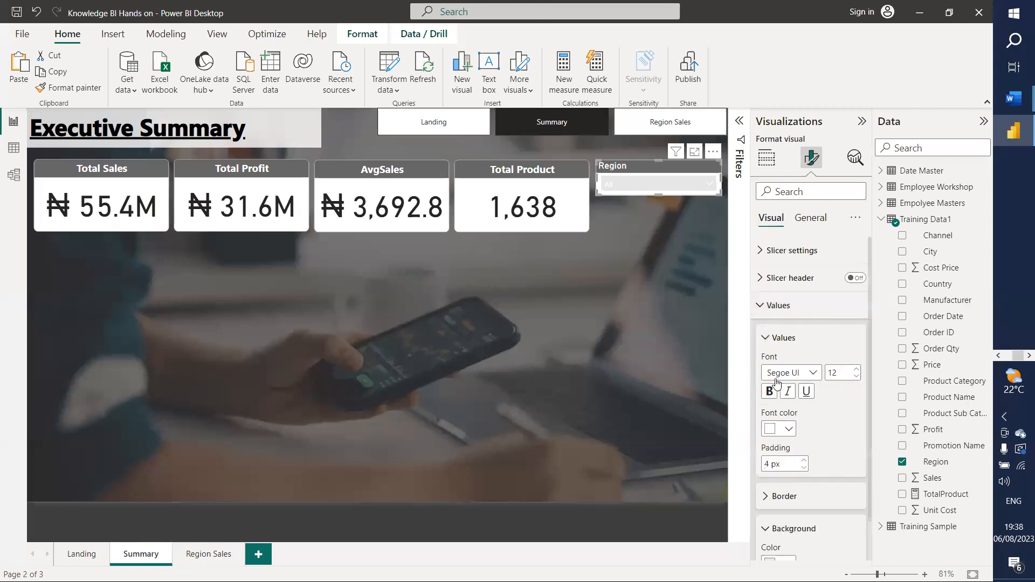
{"action": "left_click", "coordinate": [788, 429]}
{"action": "left_click", "coordinate": [797, 322]}
Step: Test the dropdown with Asia, Europe and North America, then reset it to All
{"action": "left_click", "coordinate": [707, 184]}
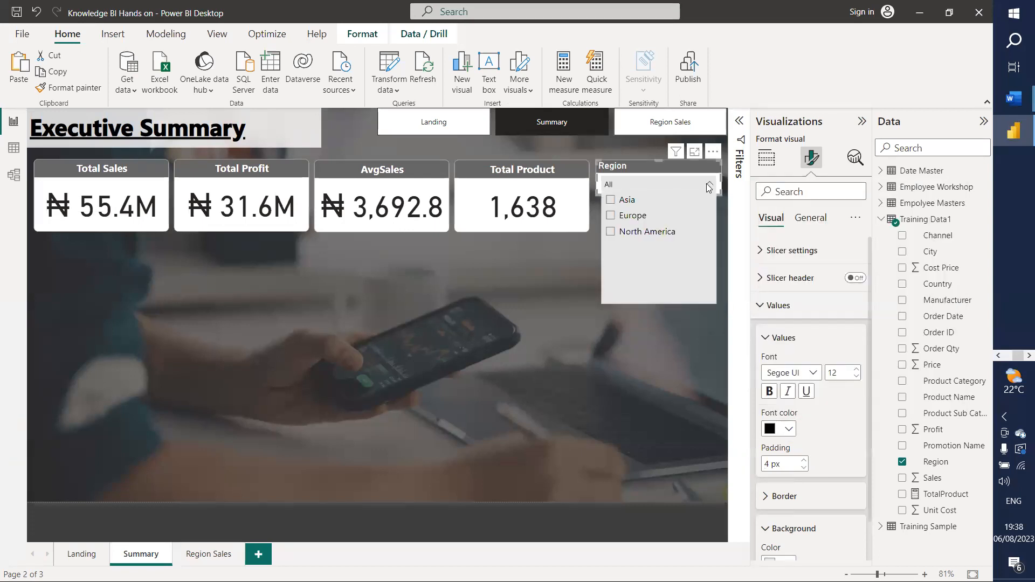
{"action": "left_click", "coordinate": [630, 208]}
{"action": "left_click", "coordinate": [629, 217]}
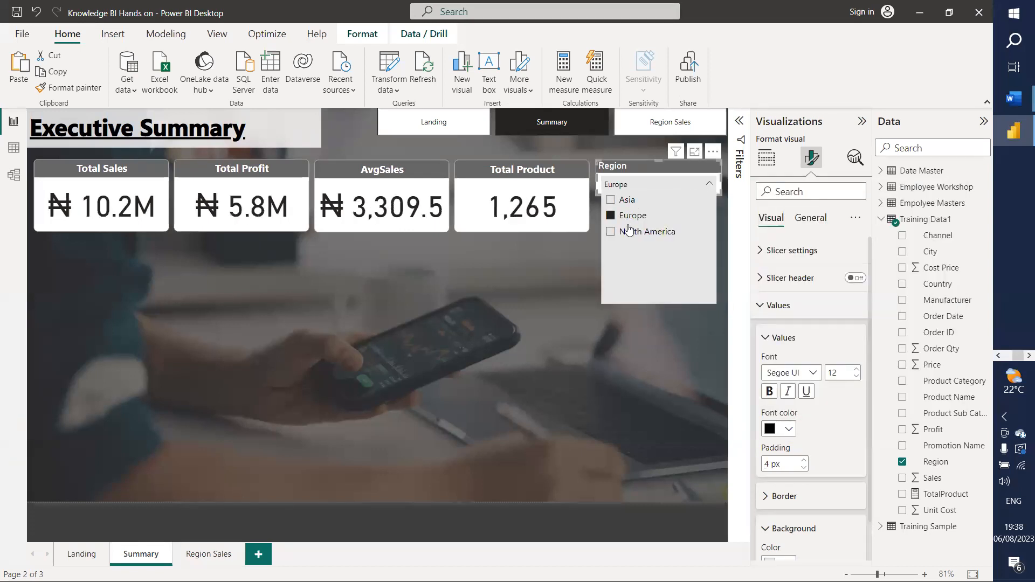
{"action": "left_click", "coordinate": [628, 233]}
{"action": "left_click", "coordinate": [628, 234]}
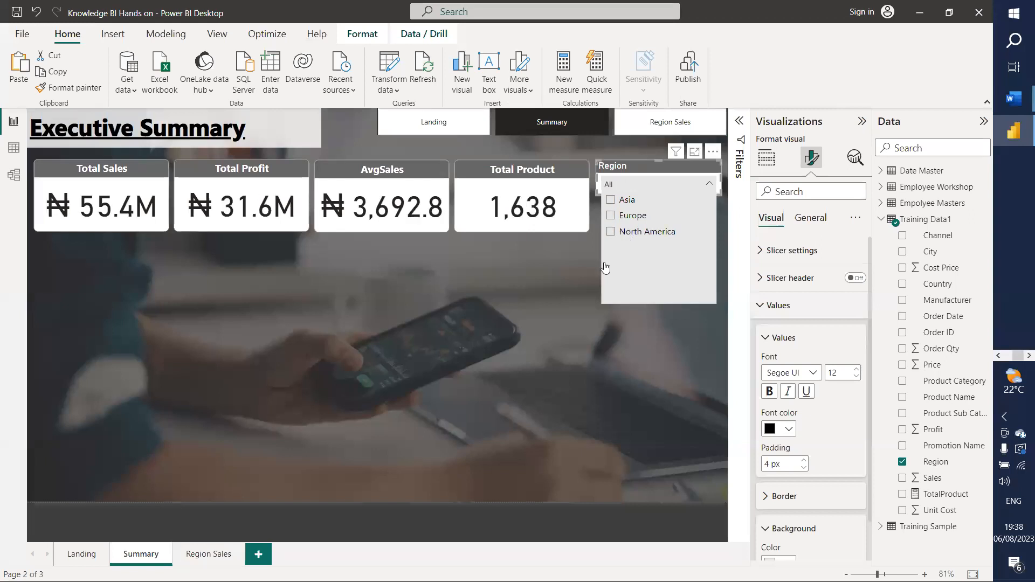
{"action": "left_click", "coordinate": [625, 236]}
{"action": "left_click", "coordinate": [629, 233]}
{"action": "left_click", "coordinate": [529, 252]}
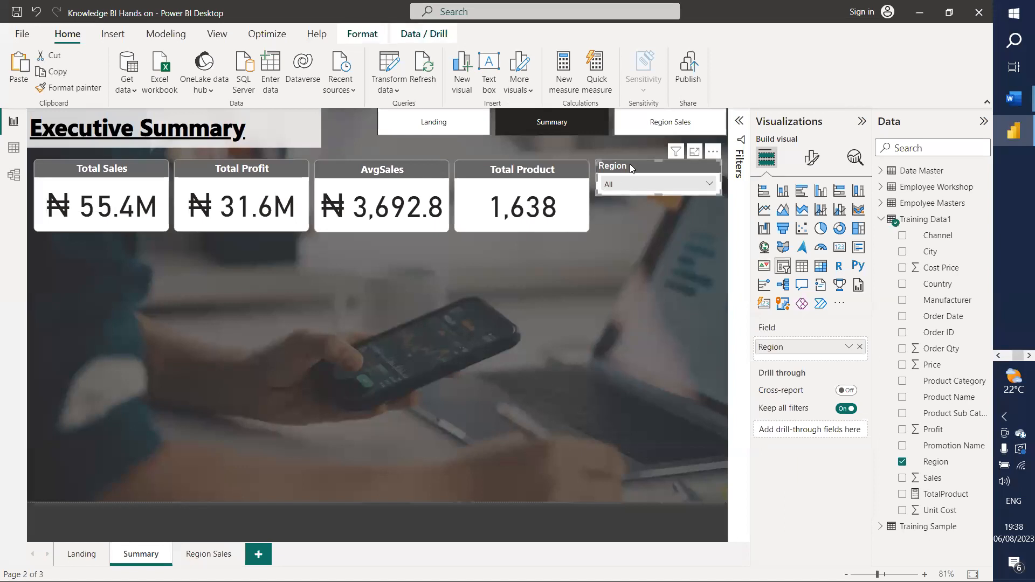
Step: Place a copy of the Region slicer below it and switch its field to Date Master Month Name
{"action": "left_click_drag", "start_coordinate": [630, 166], "coordinate": [649, 209]}
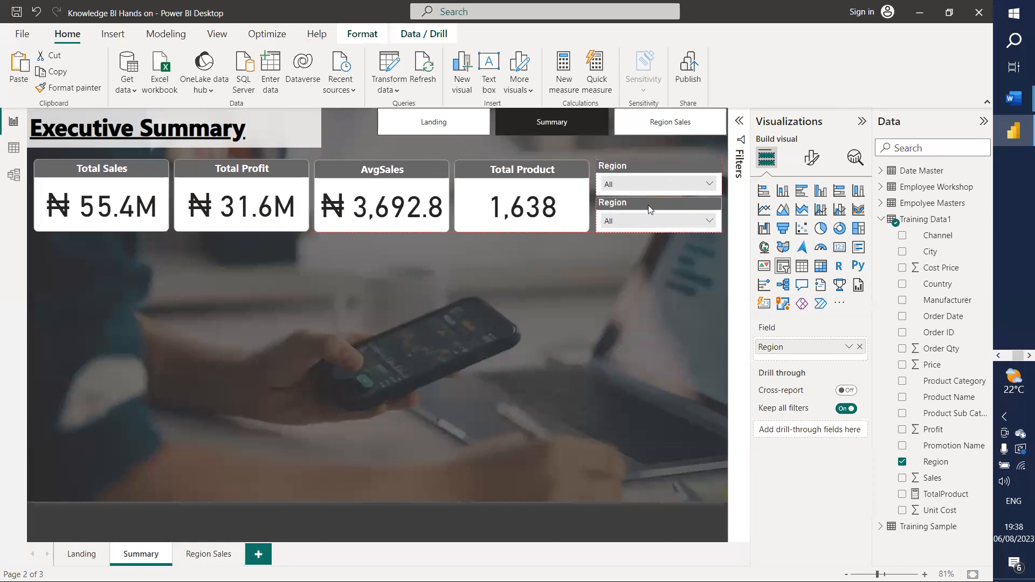
{"action": "left_click", "coordinate": [882, 223]}
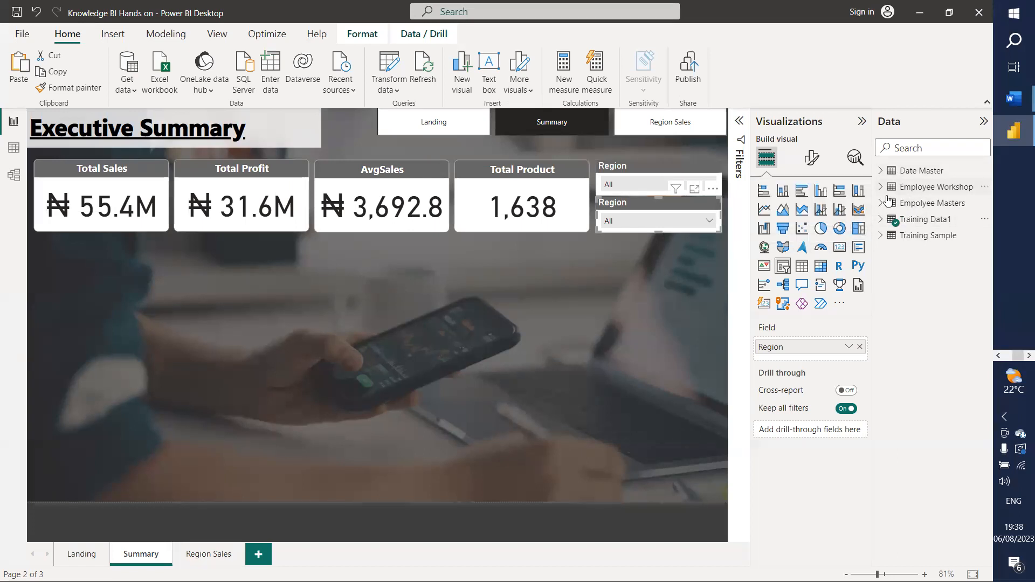
{"action": "left_click", "coordinate": [885, 171]}
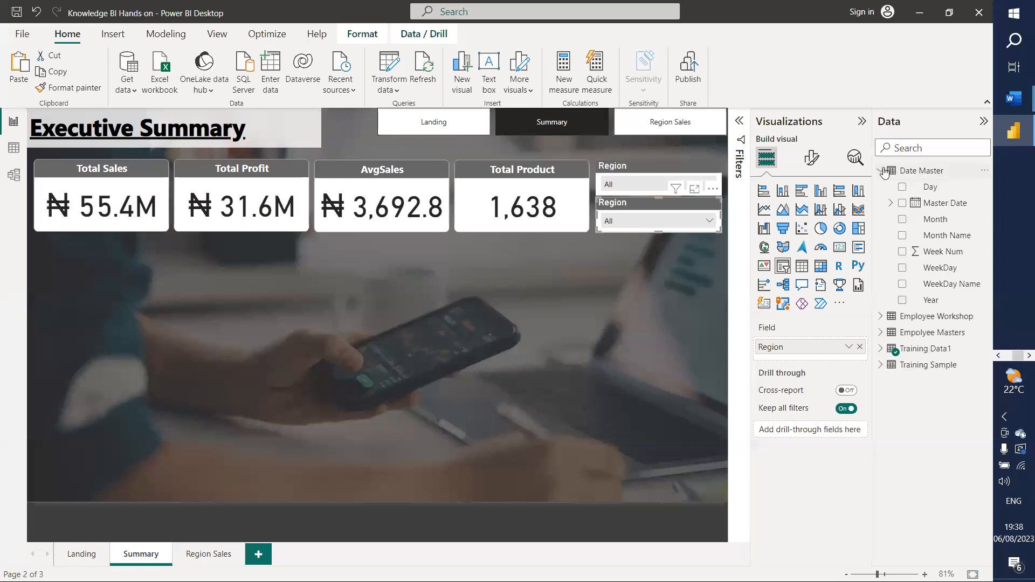
{"action": "left_click_drag", "start_coordinate": [938, 241], "coordinate": [809, 359]}
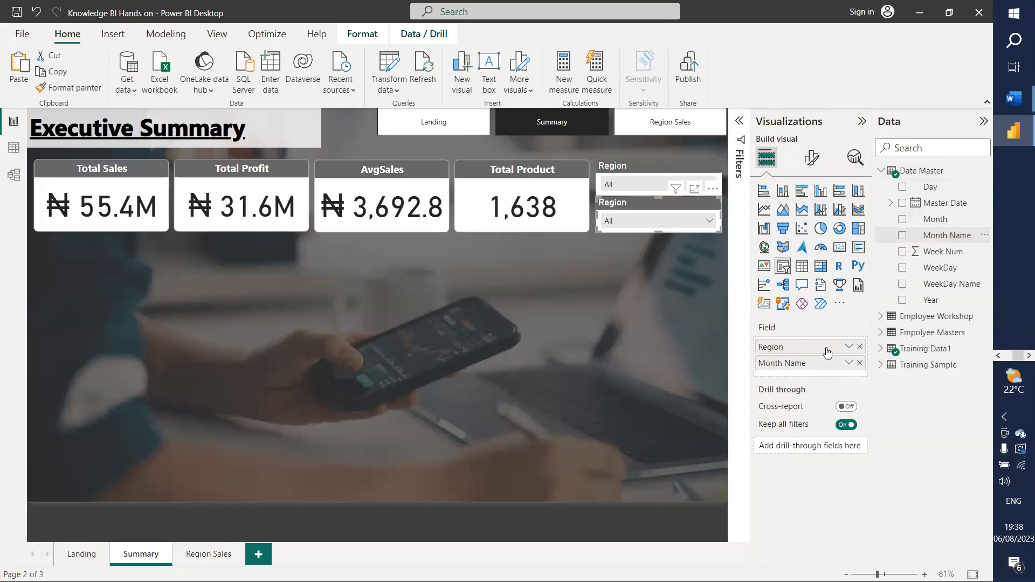
{"action": "left_click", "coordinate": [859, 346]}
{"action": "left_click", "coordinate": [711, 222]}
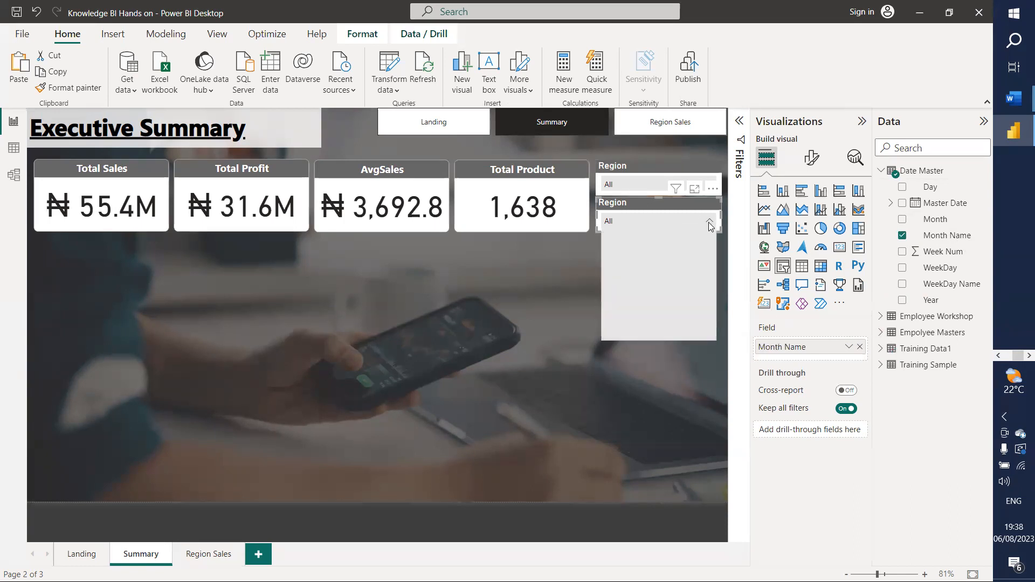
{"action": "scroll", "coordinate": [639, 306], "scroll_direction": "down", "scroll_amount": 2}
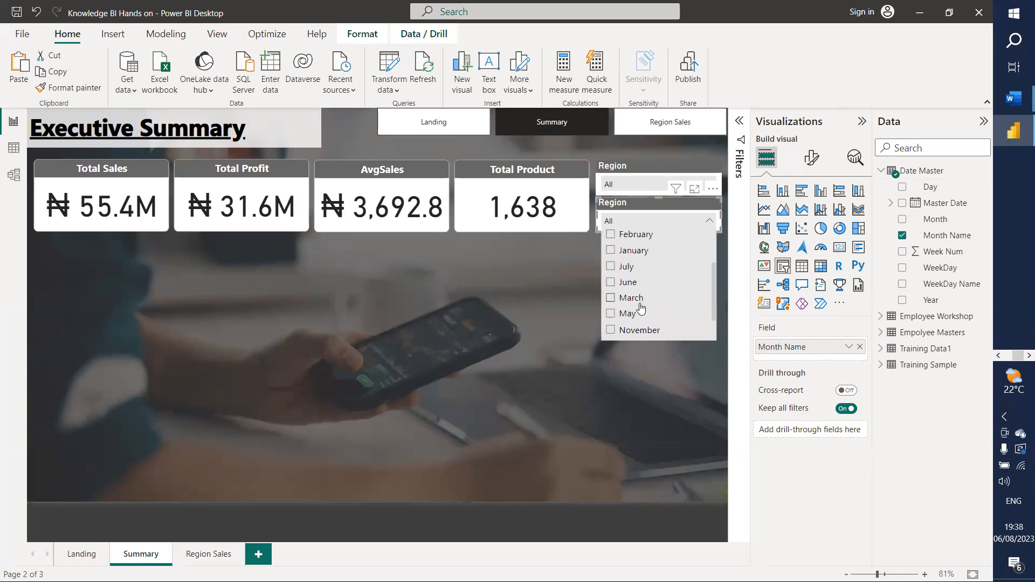
{"action": "scroll", "coordinate": [639, 306], "scroll_direction": "up", "scroll_amount": 2}
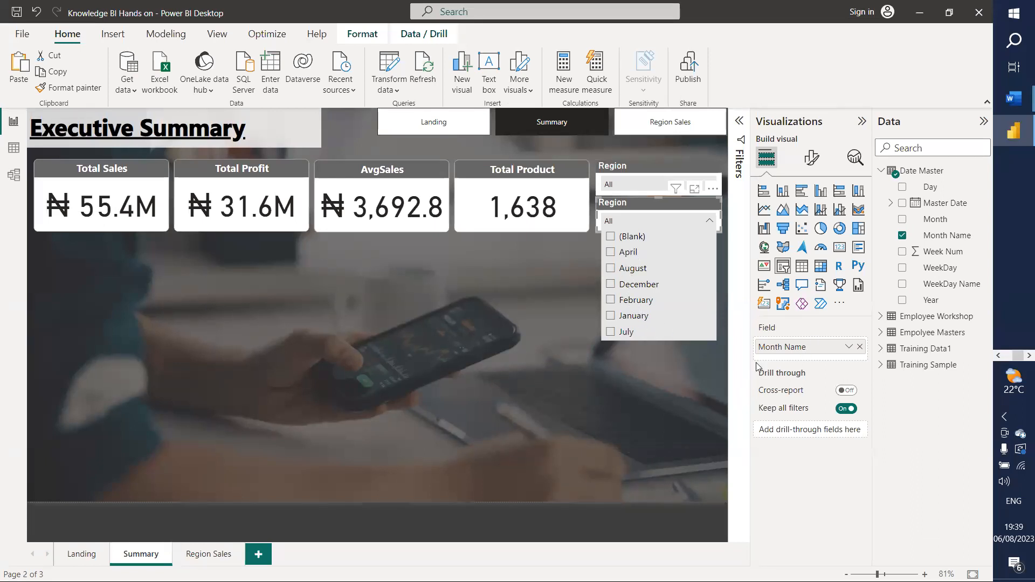
{"action": "left_click", "coordinate": [450, 361]}
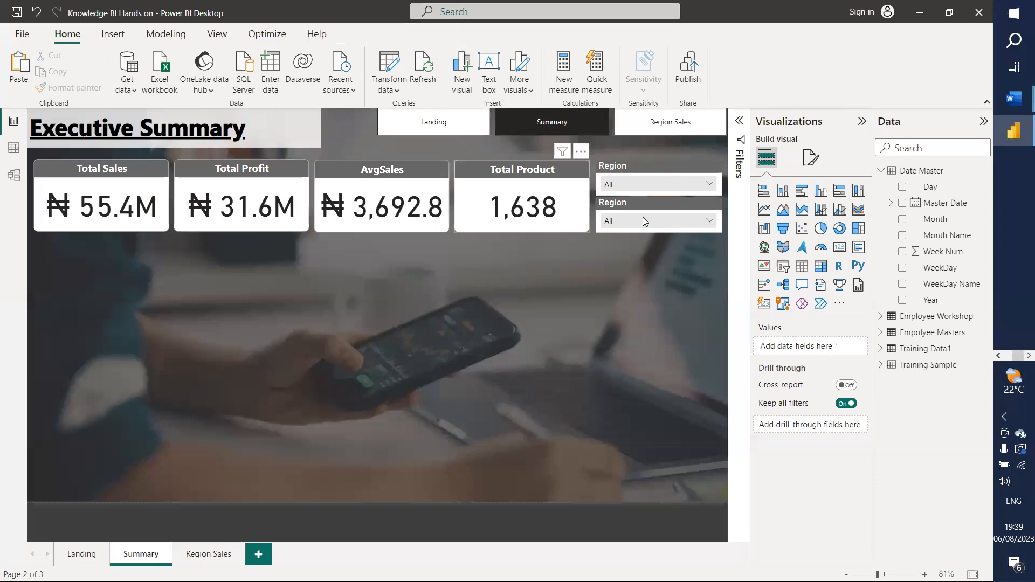
Step: Change the new slicer's title text from Region to 'Month'
{"action": "left_click", "coordinate": [811, 157]}
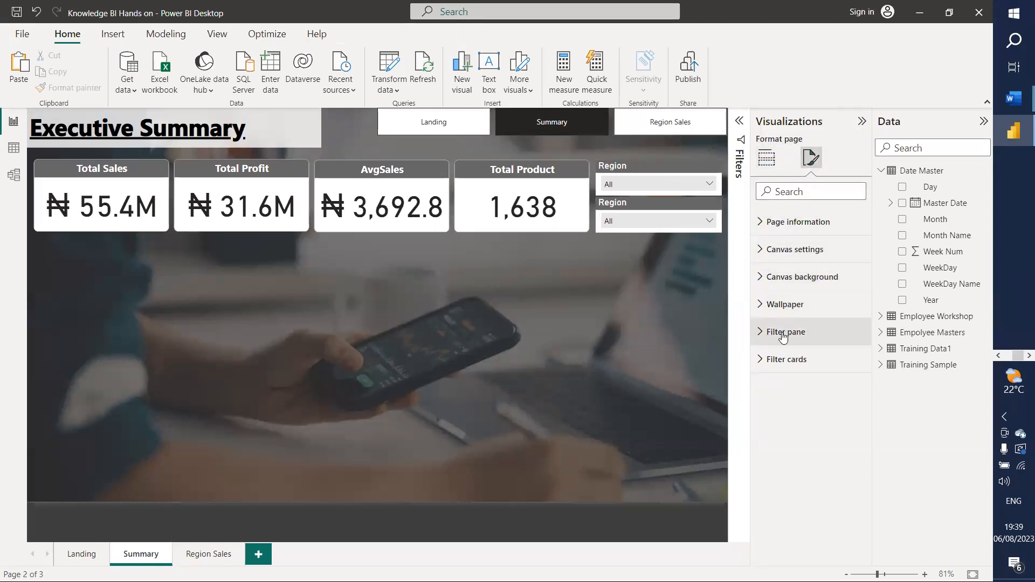
{"action": "left_click", "coordinate": [678, 205]}
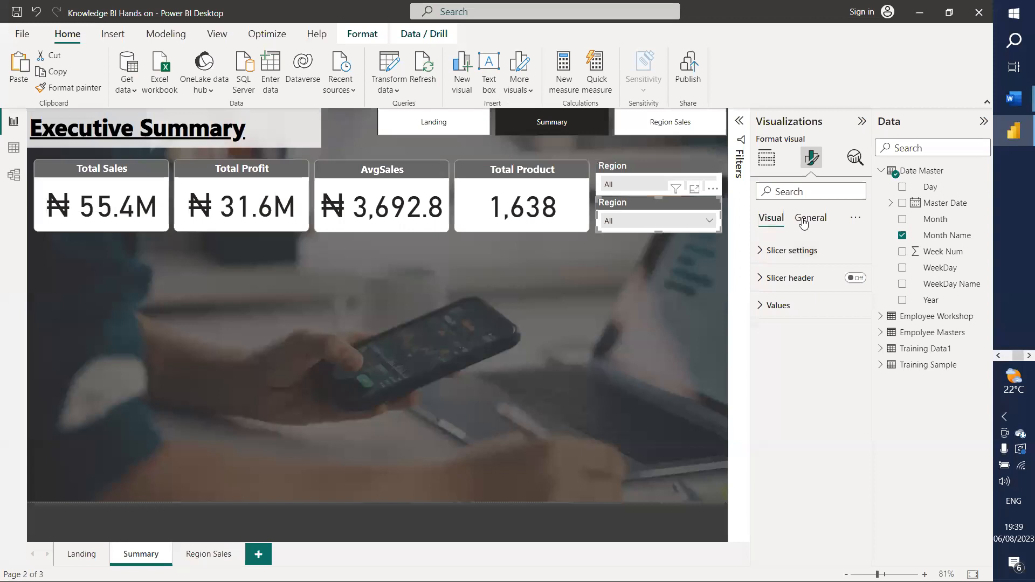
{"action": "left_click", "coordinate": [810, 217]}
{"action": "left_click", "coordinate": [782, 280]}
{"action": "left_click", "coordinate": [797, 345]}
{"action": "left_click_drag", "start_coordinate": [797, 345], "coordinate": [721, 345]}
{"action": "type", "text": "Month"}
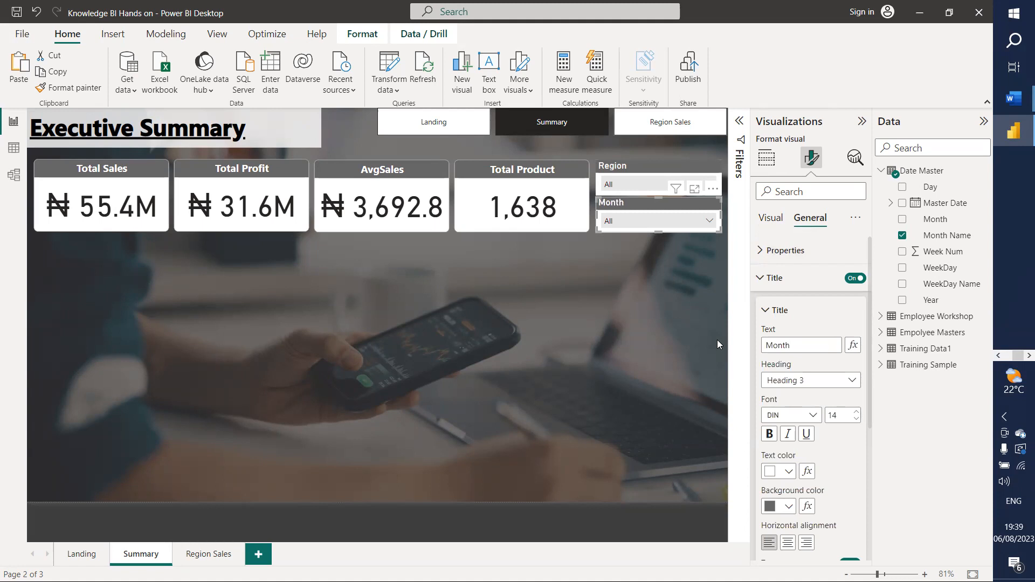
{"action": "left_click", "coordinate": [801, 313]}
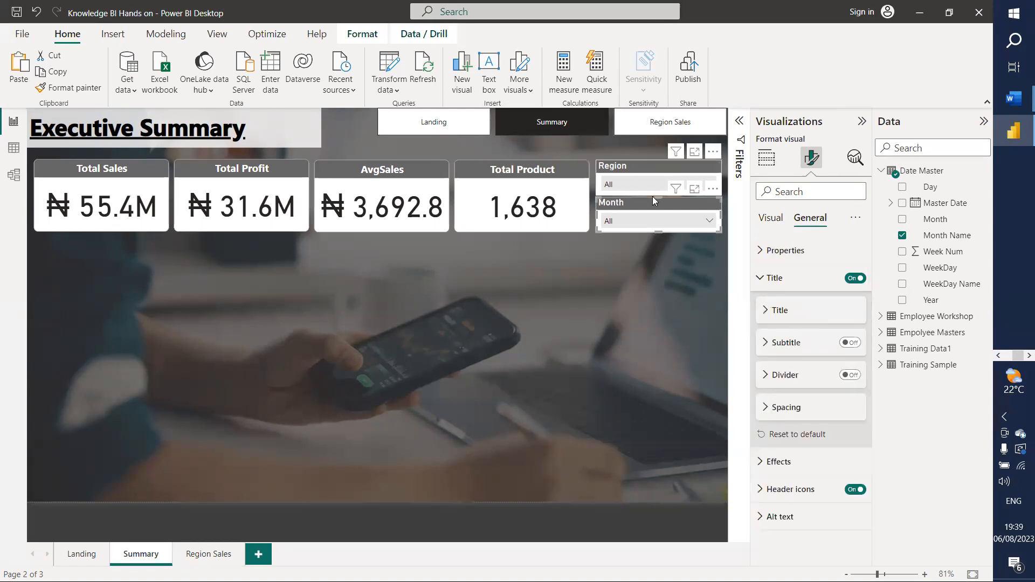
{"action": "left_click", "coordinate": [642, 326]}
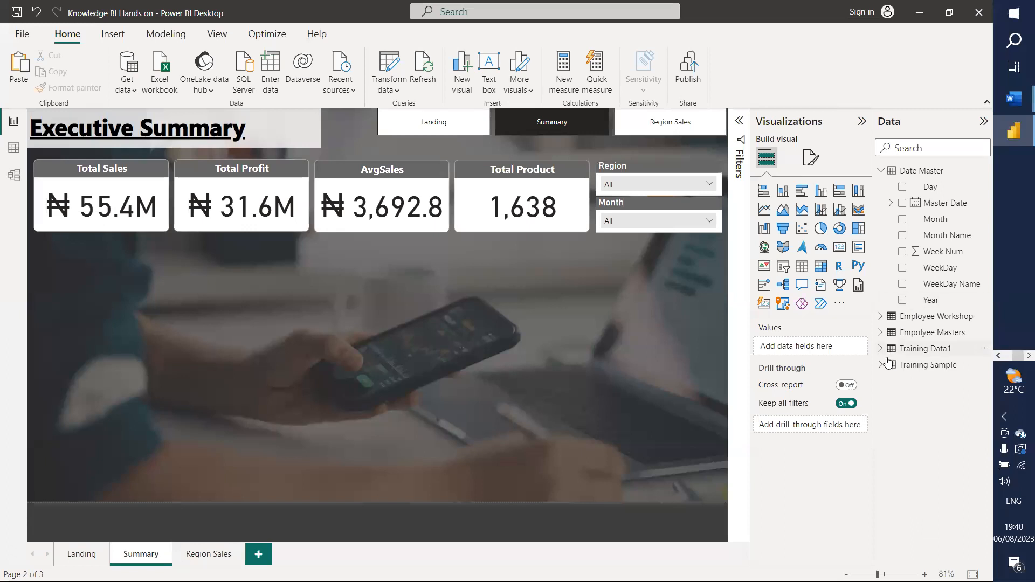
Step: Check the fields behind the AvgSales and Total Product cards and the Month and Region slicers
{"action": "left_click", "coordinate": [385, 191]}
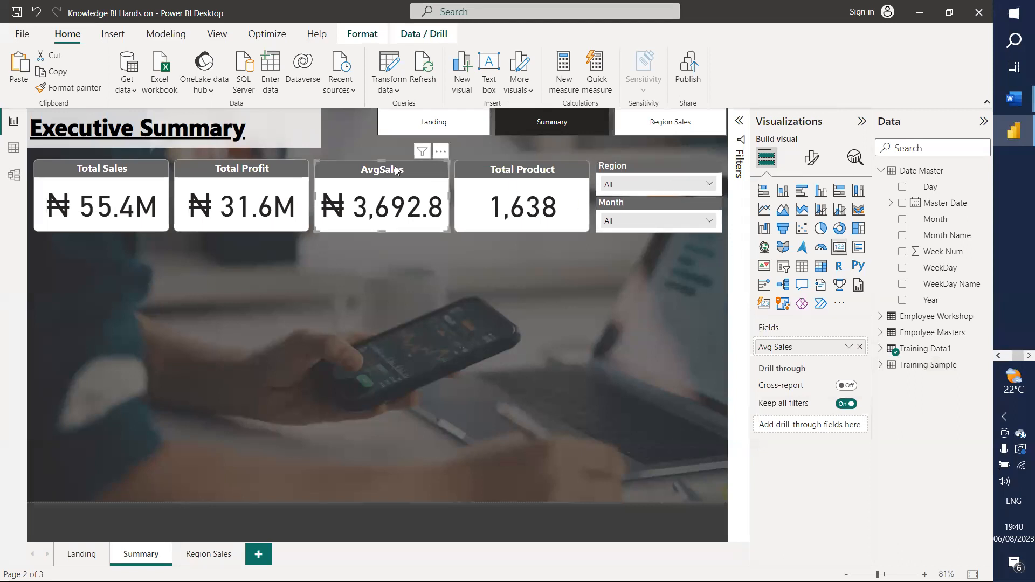
{"action": "left_click", "coordinate": [482, 204]}
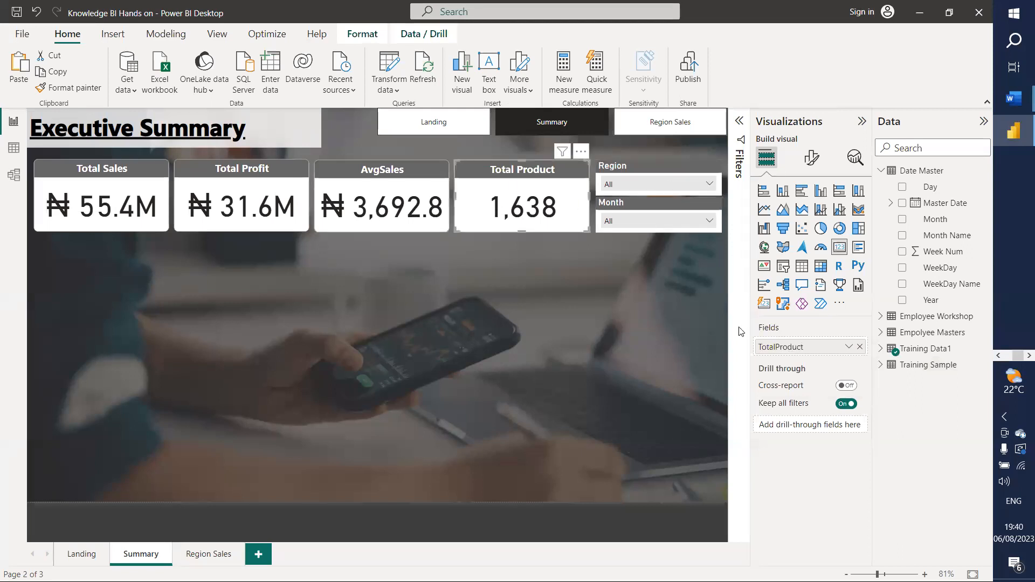
{"action": "key", "text": "ctrl"}
{"action": "key", "text": "ctrl"}
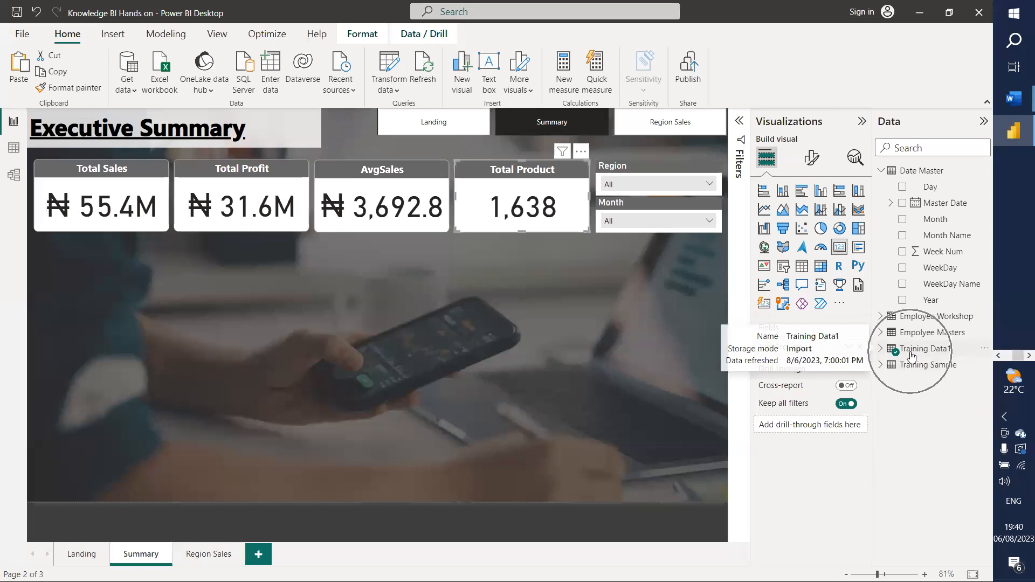
{"action": "left_click", "coordinate": [630, 204]}
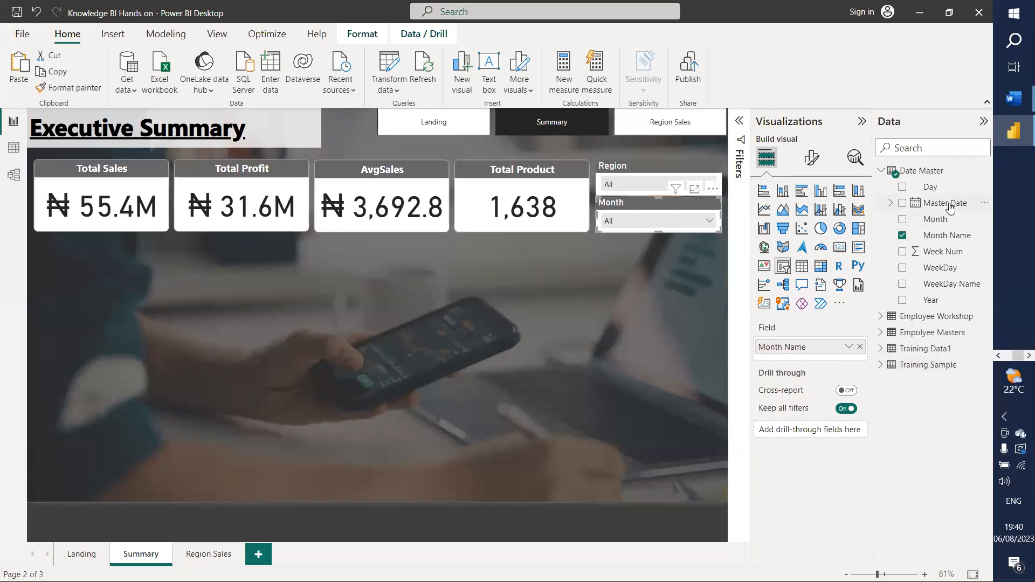
{"action": "left_click", "coordinate": [635, 162]}
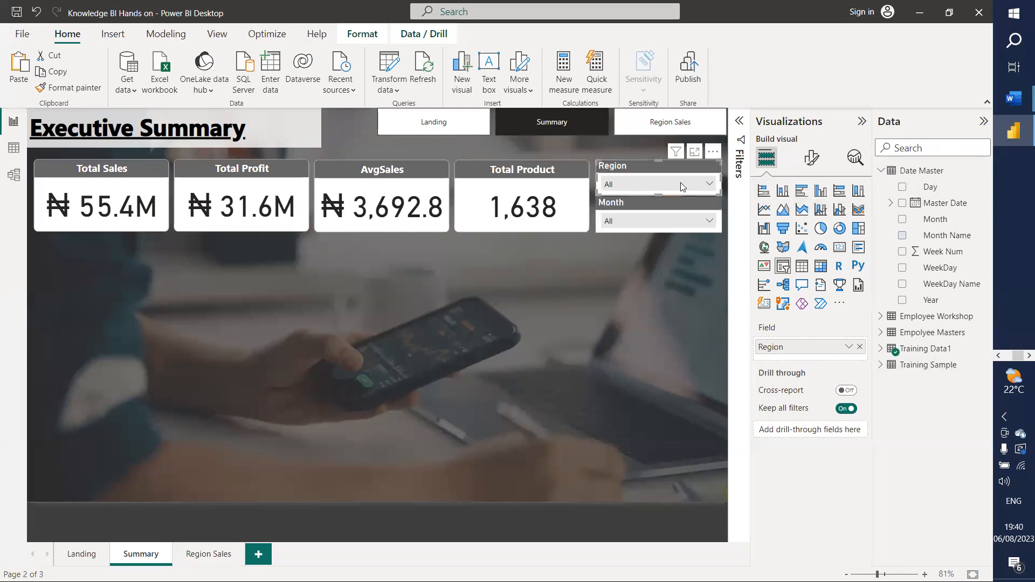
Step: Expand Training Data1 in the Data pane and scroll down to its fields
{"action": "left_click", "coordinate": [887, 350]}
{"action": "left_click", "coordinate": [352, 329]}
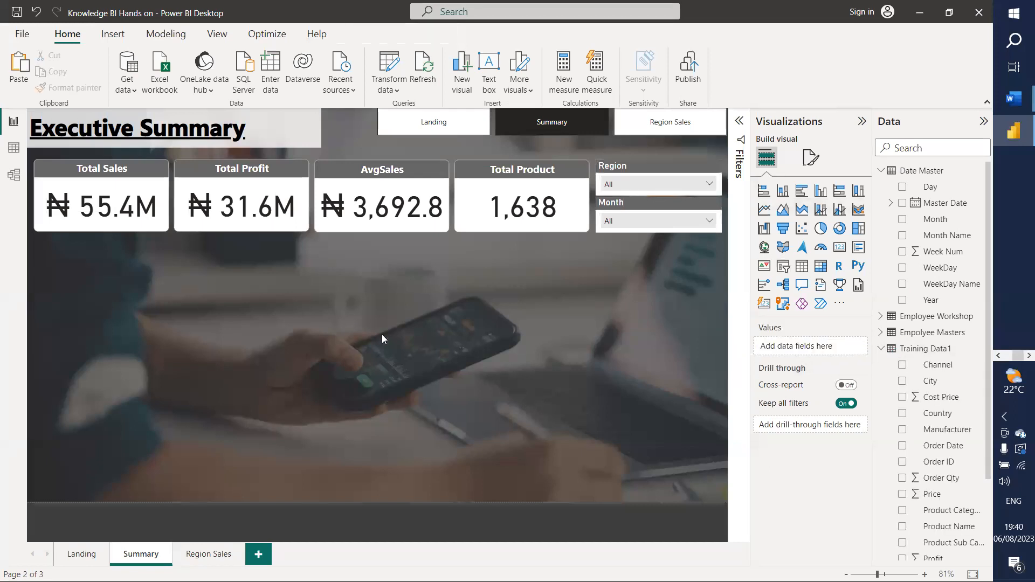
{"action": "scroll", "coordinate": [935, 418], "scroll_direction": "down", "scroll_amount": 3}
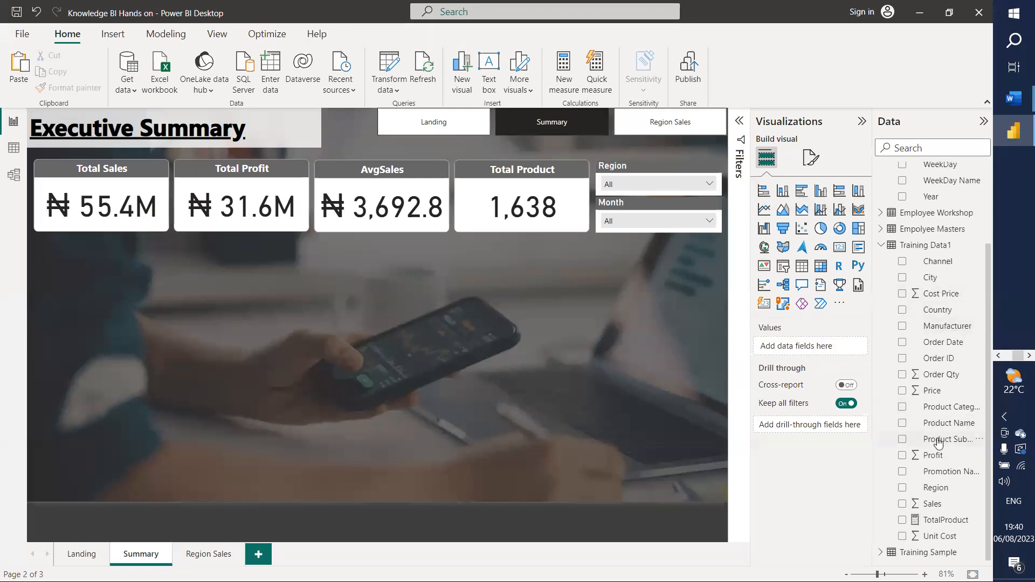
Step: Build an area chart of Sum of Sales over the Master Date hierarchy
{"action": "left_click_drag", "start_coordinate": [927, 504], "coordinate": [811, 359]}
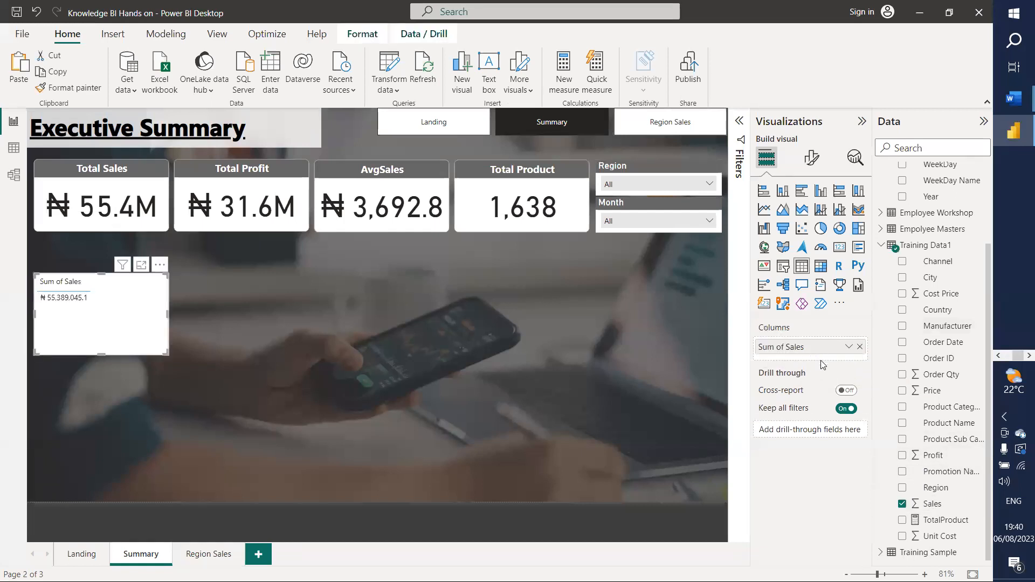
{"action": "scroll", "coordinate": [929, 232], "scroll_direction": "up", "scroll_amount": 3}
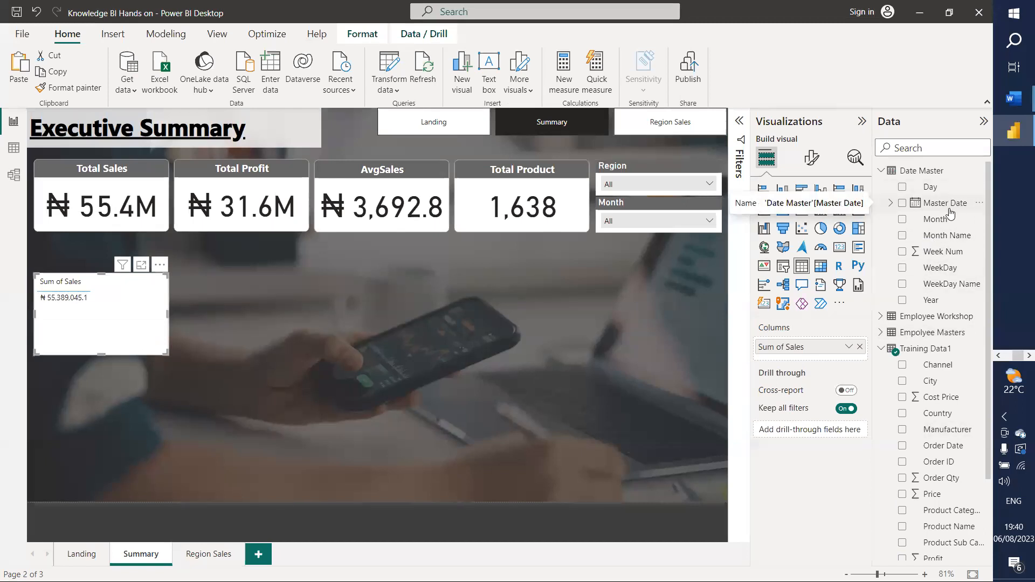
{"action": "left_click_drag", "start_coordinate": [948, 206], "coordinate": [826, 354]}
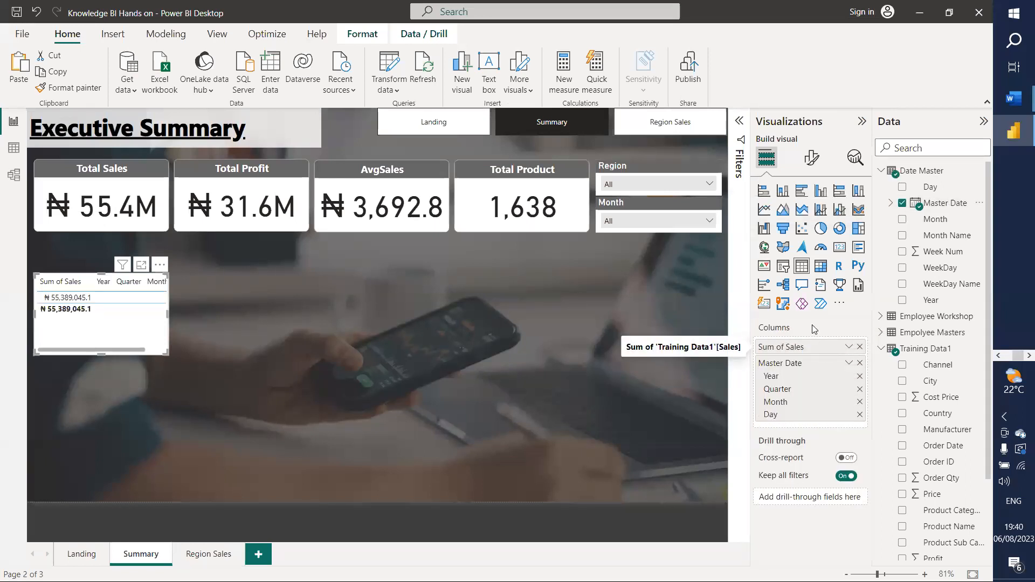
{"action": "left_click", "coordinate": [784, 210]}
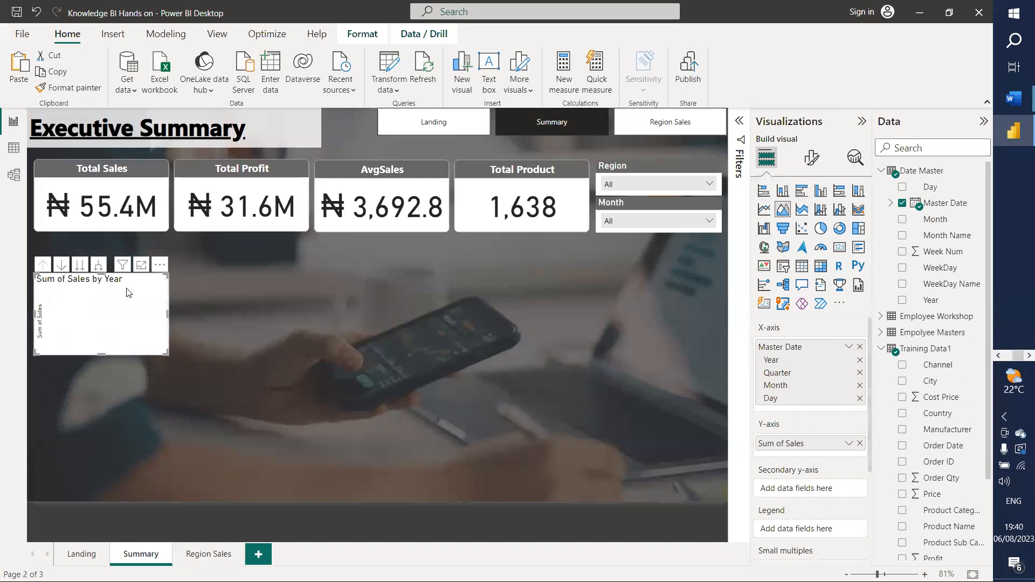
Step: Enlarge the Sum of Sales by Year chart, briefly toggling drill-down on and off
{"action": "left_click_drag", "start_coordinate": [167, 314], "coordinate": [397, 314]}
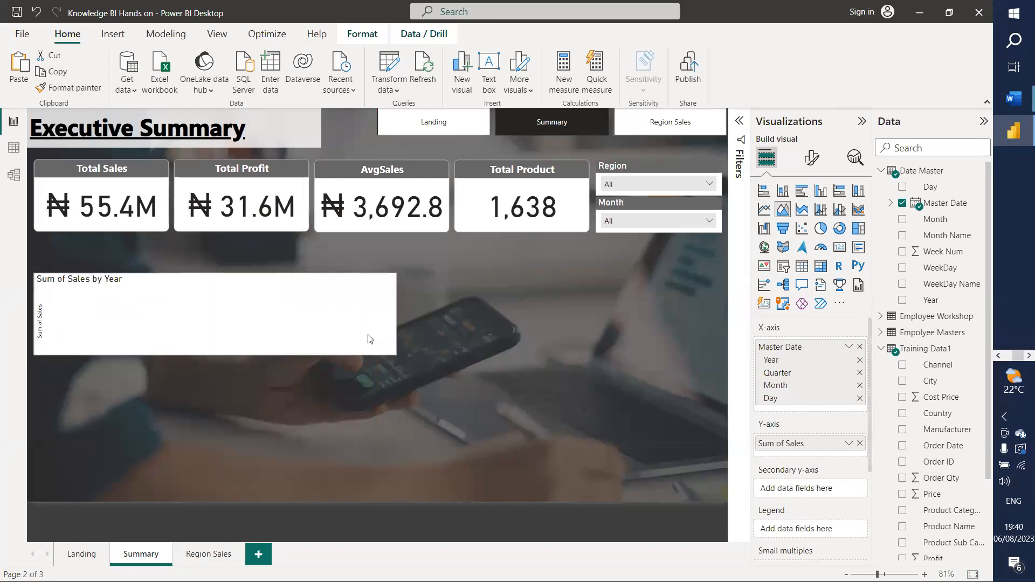
{"action": "left_click_drag", "start_coordinate": [215, 354], "coordinate": [212, 417]}
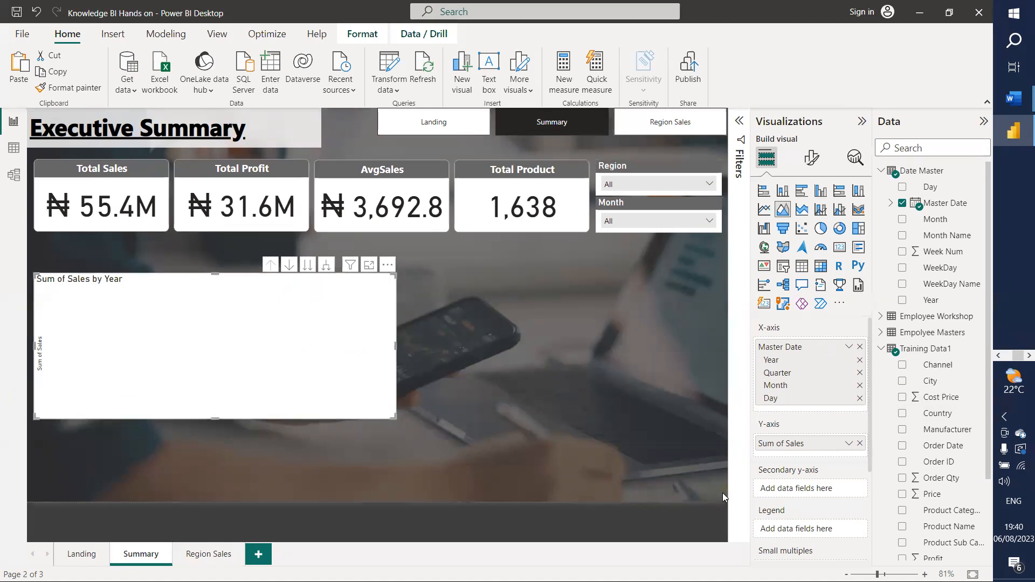
{"action": "scroll", "coordinate": [798, 457], "scroll_direction": "down", "scroll_amount": 3}
{"action": "scroll", "coordinate": [800, 460], "scroll_direction": "up", "scroll_amount": 3}
{"action": "left_click", "coordinate": [289, 265]}
{"action": "left_click", "coordinate": [289, 264]}
{"action": "left_click_drag", "start_coordinate": [392, 417], "coordinate": [460, 463]}
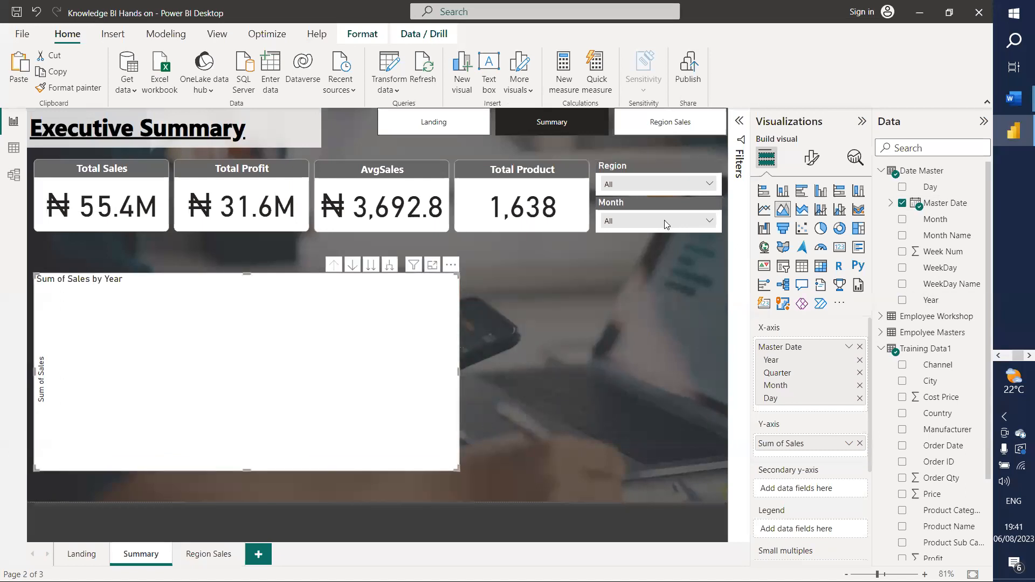
Step: Select the Month slicer and preview the month values it lists
{"action": "left_click", "coordinate": [709, 221]}
{"action": "left_click", "coordinate": [708, 222]}
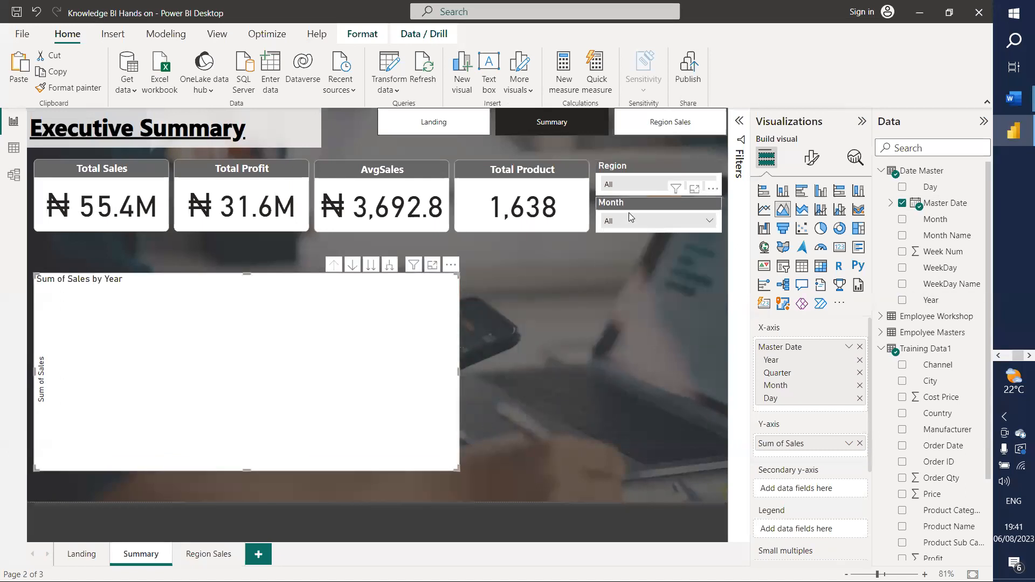
{"action": "left_click", "coordinate": [616, 209]}
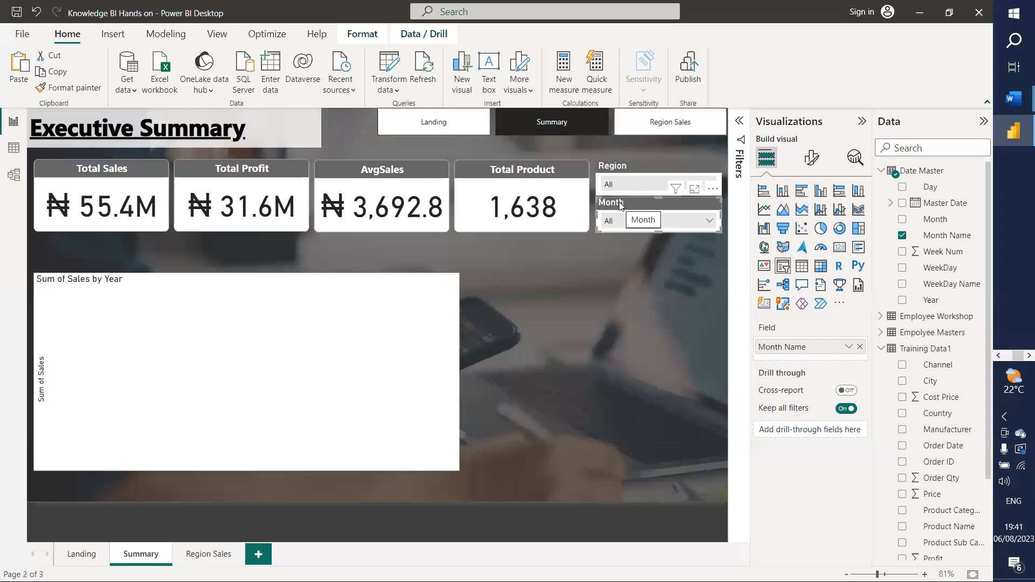
{"action": "left_click", "coordinate": [620, 220]}
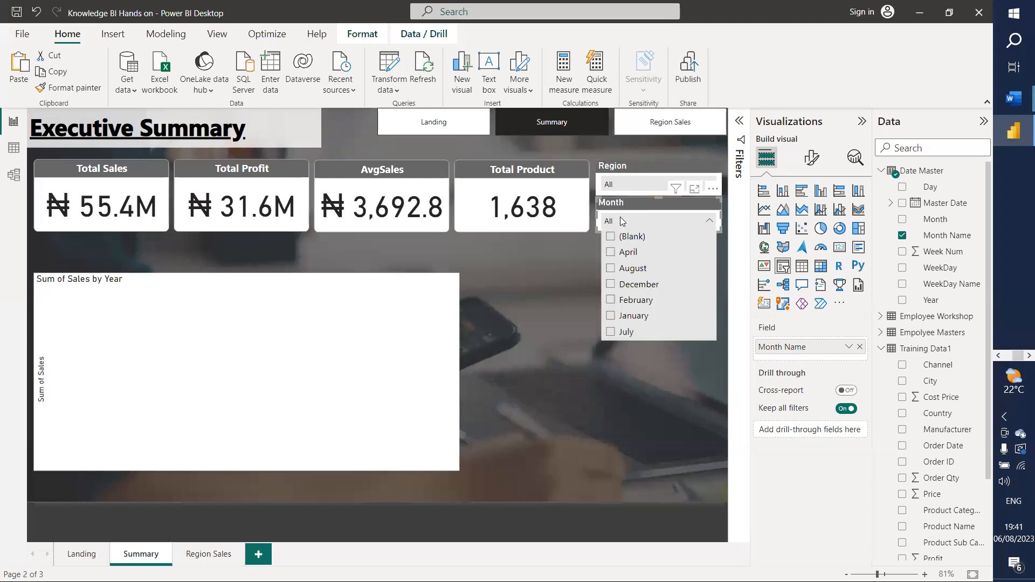
{"action": "left_click", "coordinate": [620, 220]}
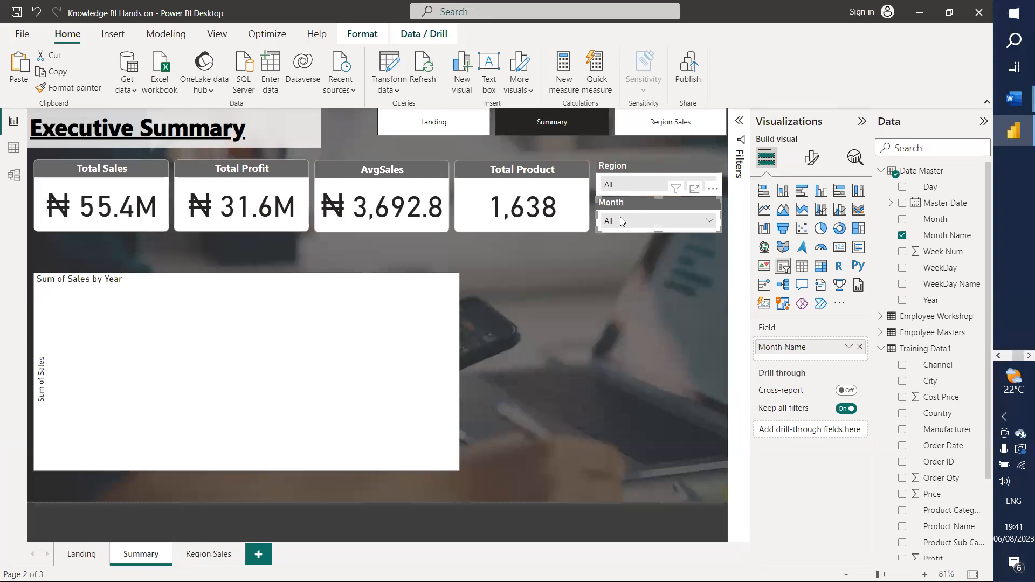
{"action": "left_click", "coordinate": [620, 221]}
{"action": "left_click", "coordinate": [620, 219]}
{"action": "left_click", "coordinate": [891, 203]}
{"action": "left_click", "coordinate": [892, 204]}
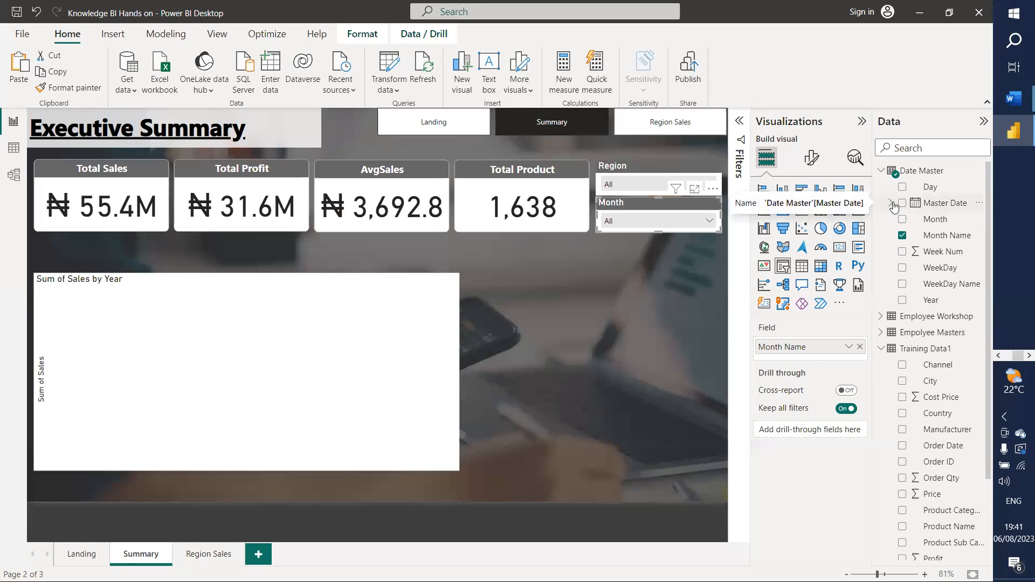
Step: Switch the Month slicer's field from Day to Master Date and browse the listed dates
{"action": "left_click_drag", "start_coordinate": [932, 187], "coordinate": [819, 349]}
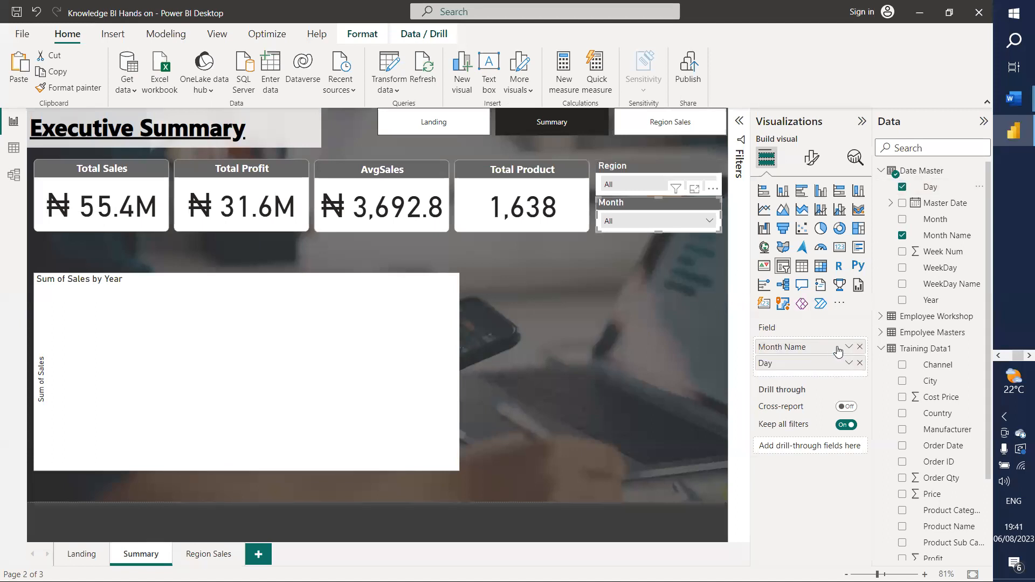
{"action": "left_click", "coordinate": [710, 220]}
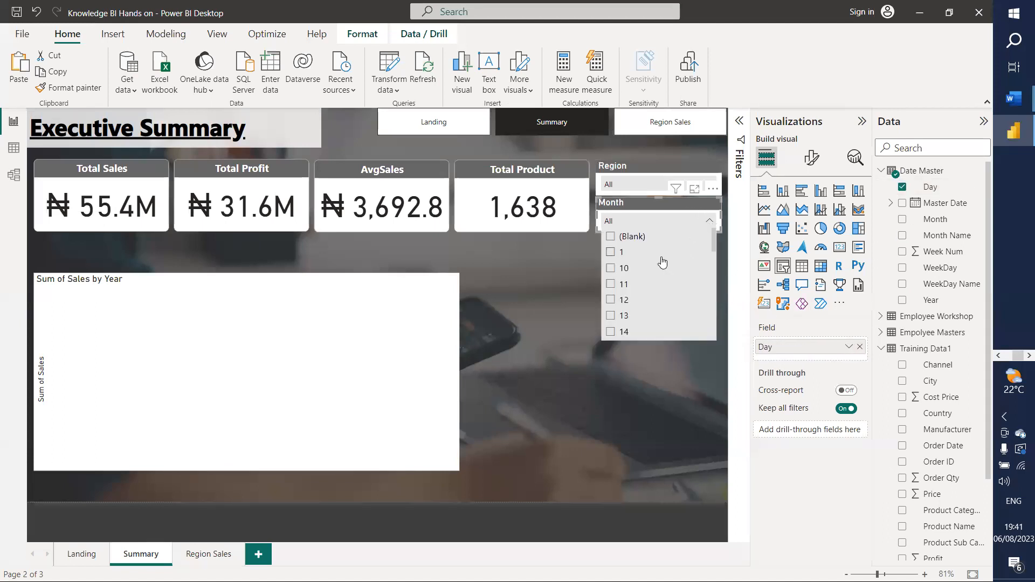
{"action": "left_click", "coordinate": [711, 221]}
{"action": "left_click_drag", "start_coordinate": [910, 222], "coordinate": [808, 361]}
{"action": "left_click", "coordinate": [859, 346]}
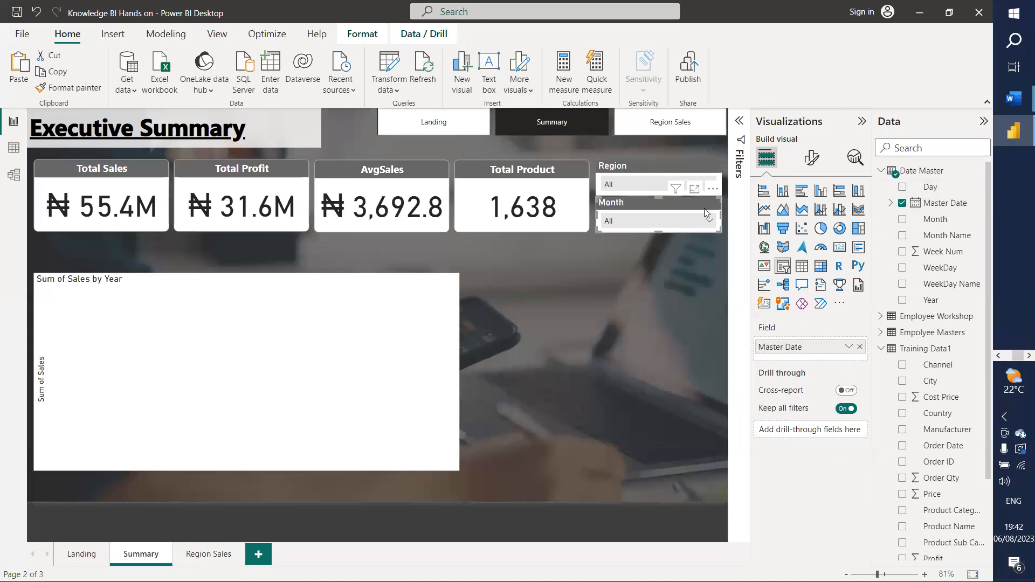
{"action": "left_click", "coordinate": [709, 226]}
{"action": "scroll", "coordinate": [644, 286], "scroll_direction": "down", "scroll_amount": 2}
{"action": "scroll", "coordinate": [645, 285], "scroll_direction": "down", "scroll_amount": 4}
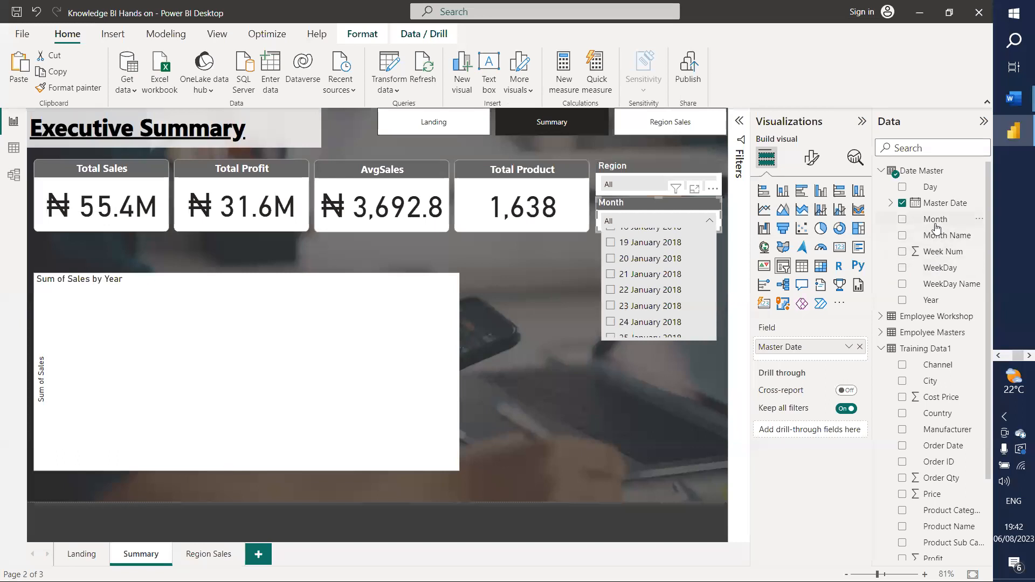
Step: Give the Master Date column the *14/03/2001 (Short Date) format
{"action": "left_click", "coordinate": [941, 206]}
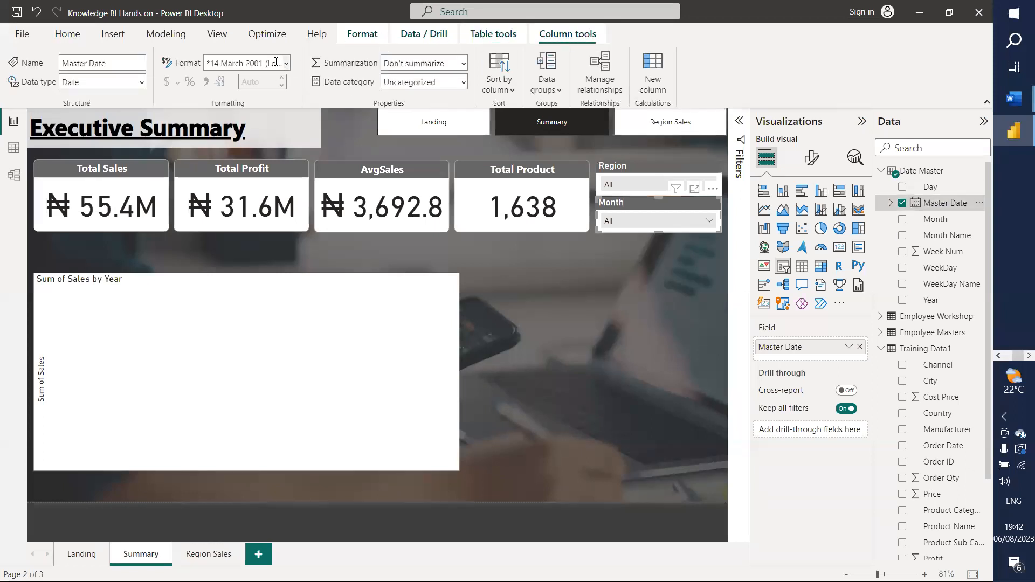
{"action": "key", "text": "ctrl"}
{"action": "left_click", "coordinate": [288, 63]}
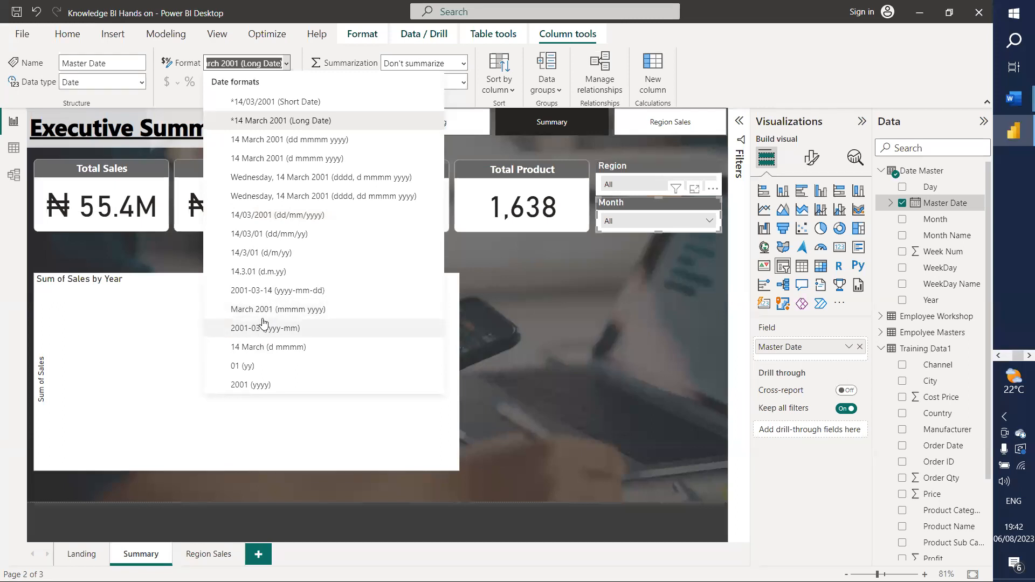
{"action": "left_click", "coordinate": [274, 103]}
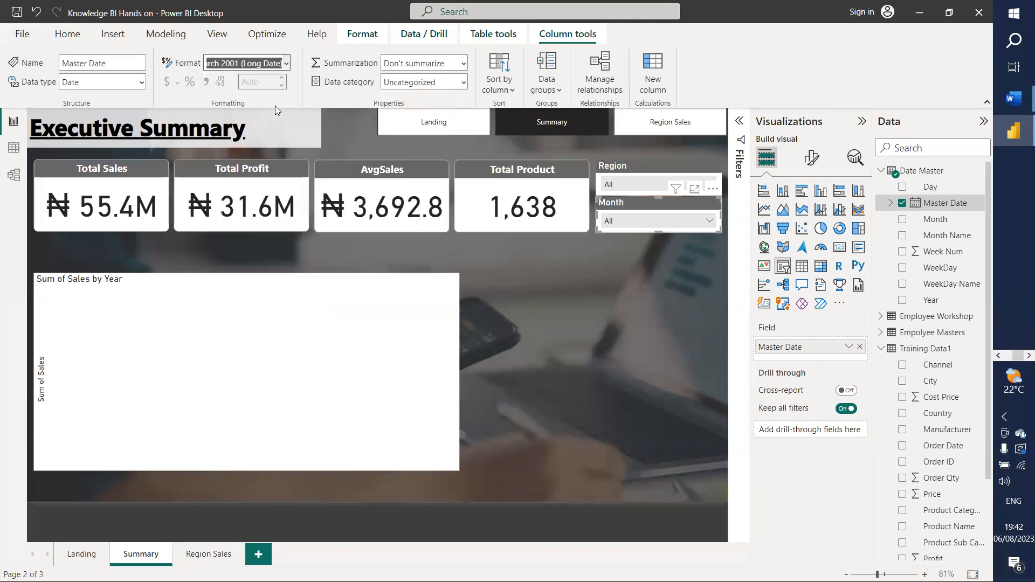
Step: Check the Month slicer now lists dates like 02/01/2018, then select the sales chart
{"action": "left_click", "coordinate": [710, 222]}
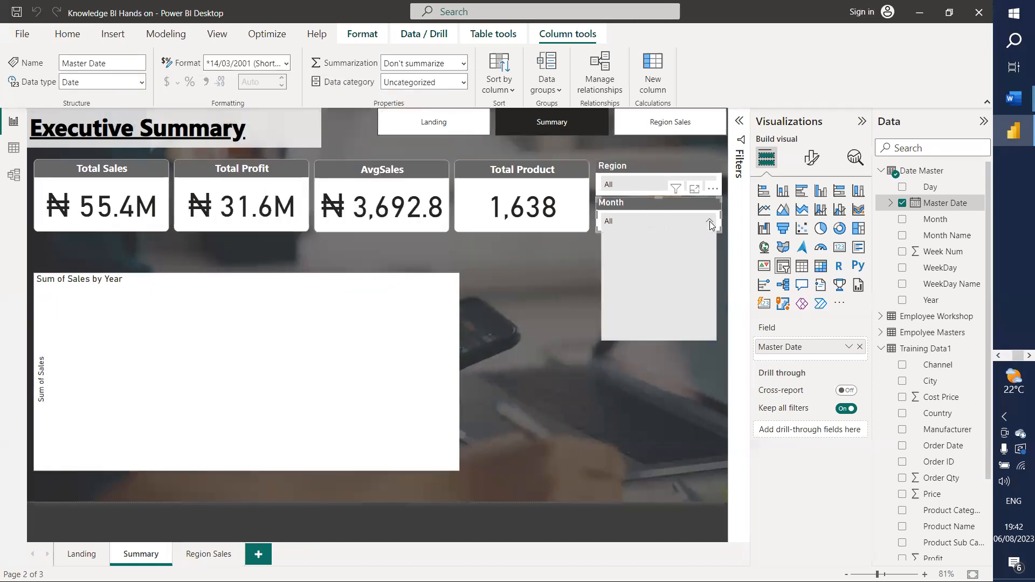
{"action": "scroll", "coordinate": [643, 300], "scroll_direction": "down", "scroll_amount": 1}
{"action": "scroll", "coordinate": [643, 301], "scroll_direction": "up", "scroll_amount": 2}
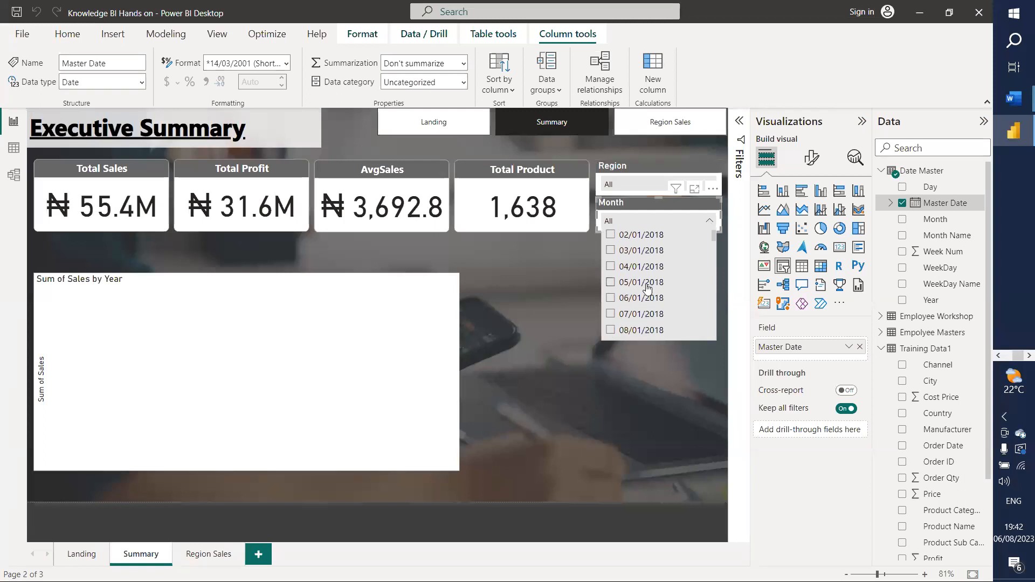
{"action": "left_click", "coordinate": [708, 221]}
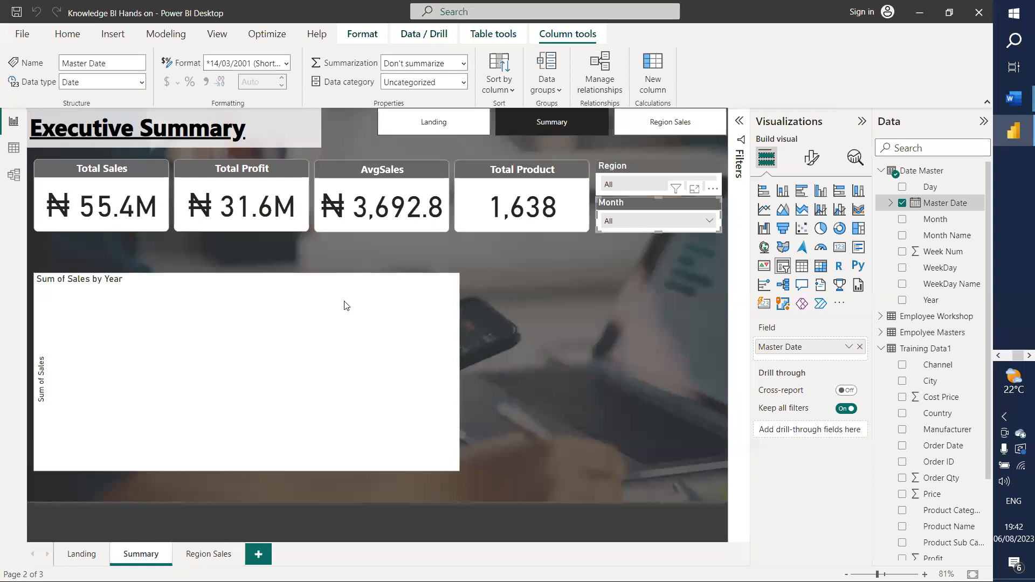
{"action": "left_click", "coordinate": [295, 319]}
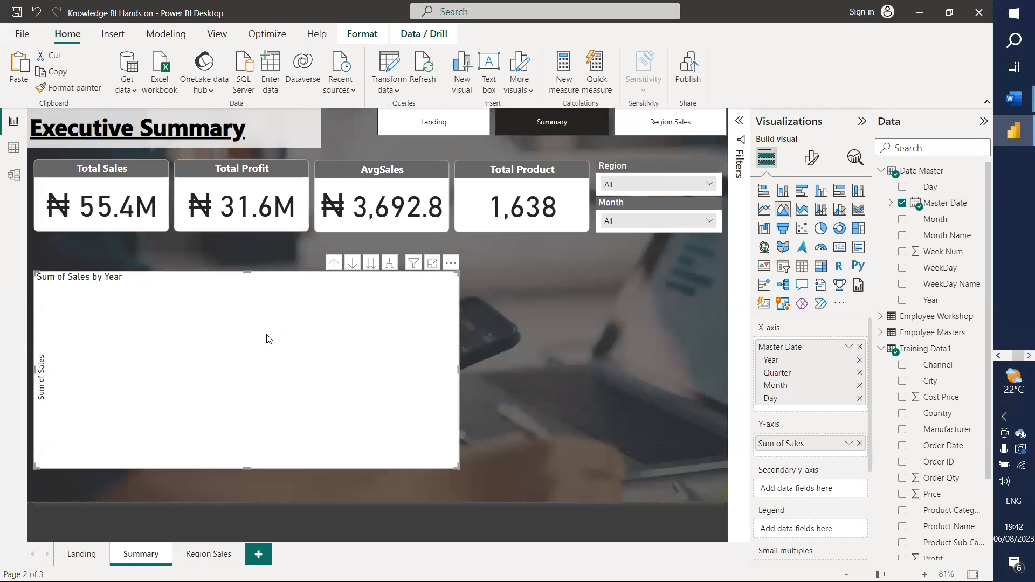
Step: Make the Sum of Sales by Year chart a narrower stacked area chart
{"action": "scroll", "coordinate": [809, 450], "scroll_direction": "down", "scroll_amount": 3}
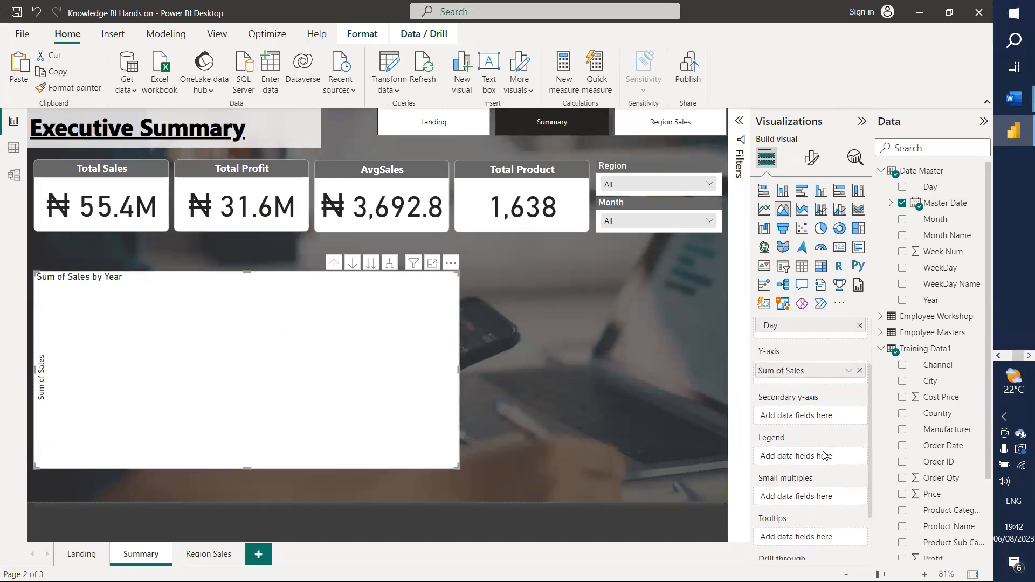
{"action": "scroll", "coordinate": [823, 456], "scroll_direction": "down", "scroll_amount": 3}
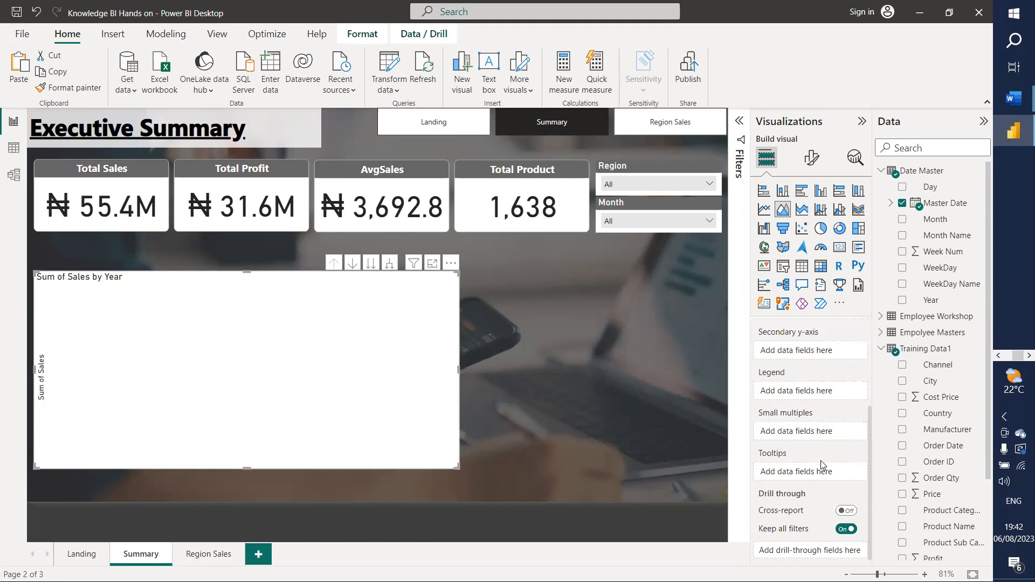
{"action": "scroll", "coordinate": [821, 465], "scroll_direction": "up", "scroll_amount": 6}
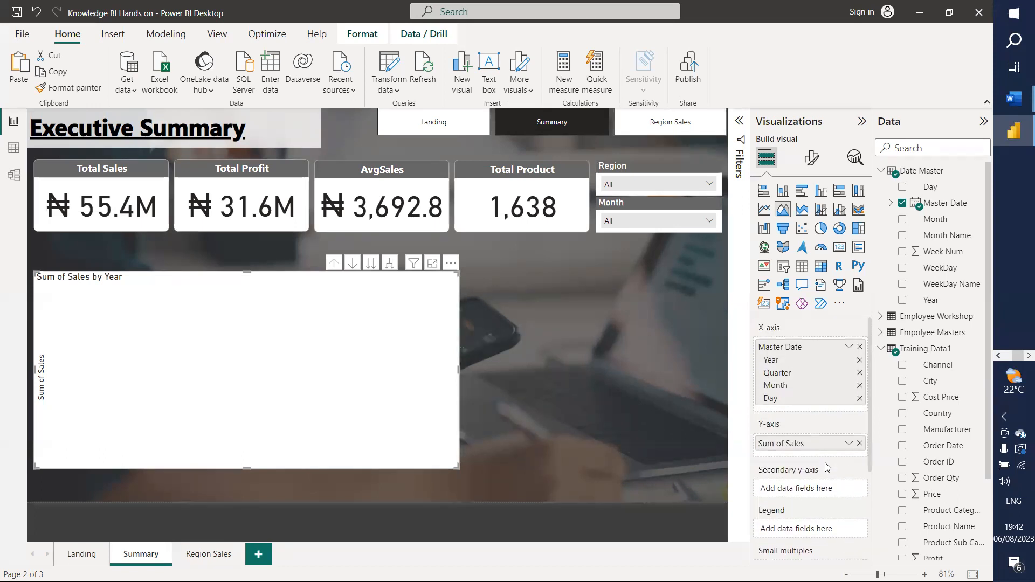
{"action": "scroll", "coordinate": [827, 467], "scroll_direction": "down", "scroll_amount": 6}
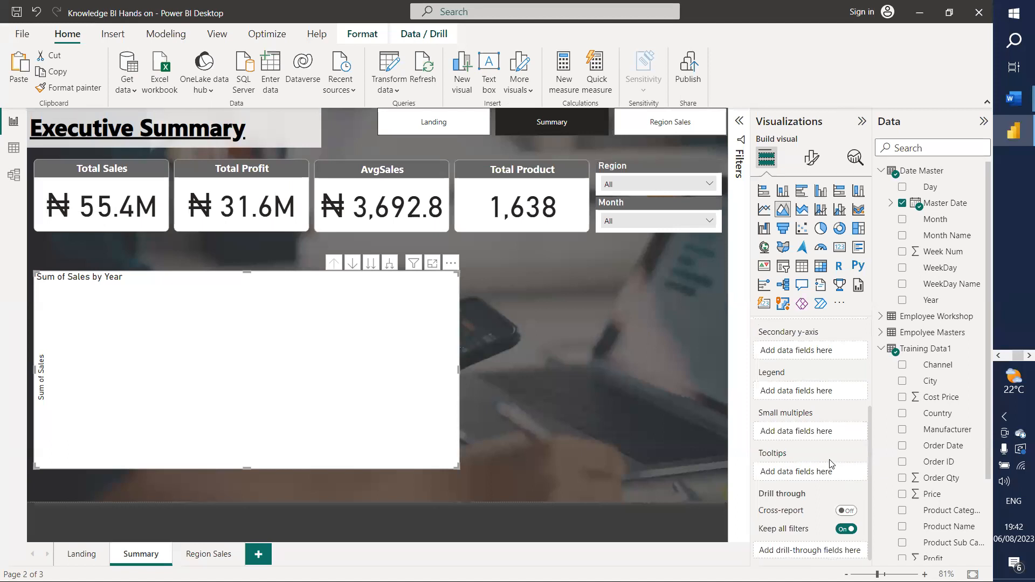
{"action": "left_click", "coordinate": [802, 213]}
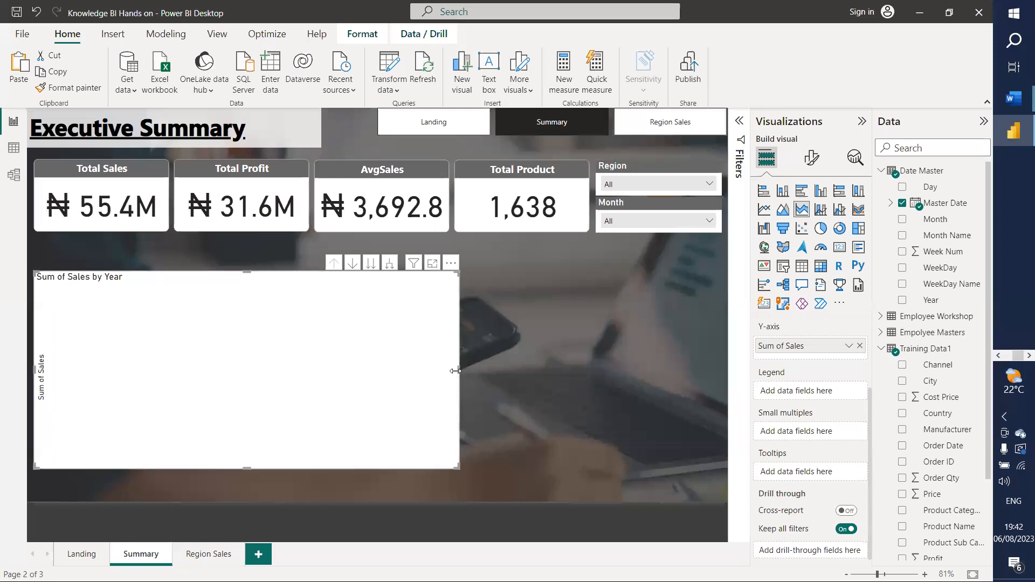
{"action": "left_click_drag", "start_coordinate": [455, 374], "coordinate": [171, 336]}
Step: Add a wide table of Sum of Sales by Year, Quarter, Month and Day, then open Model view
{"action": "left_click", "coordinate": [393, 333]}
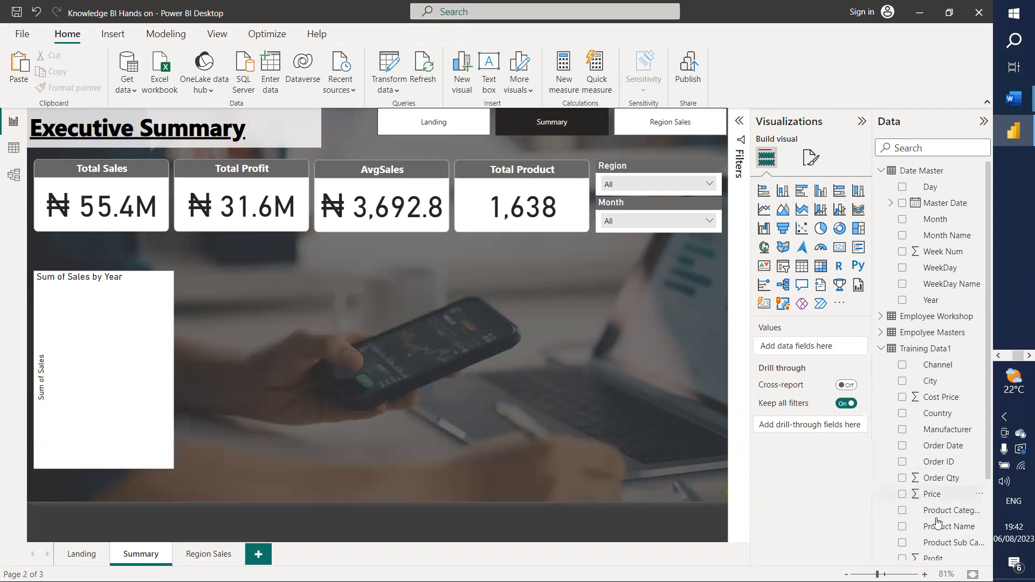
{"action": "scroll", "coordinate": [920, 447], "scroll_direction": "down", "scroll_amount": 3}
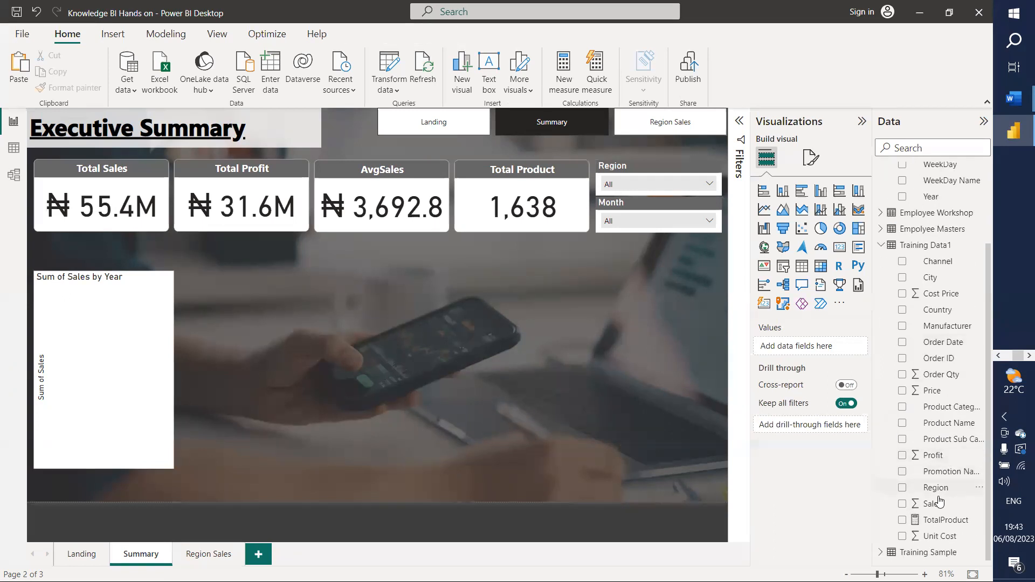
{"action": "left_click_drag", "start_coordinate": [932, 503], "coordinate": [836, 360]}
{"action": "scroll", "coordinate": [912, 353], "scroll_direction": "up", "scroll_amount": 3}
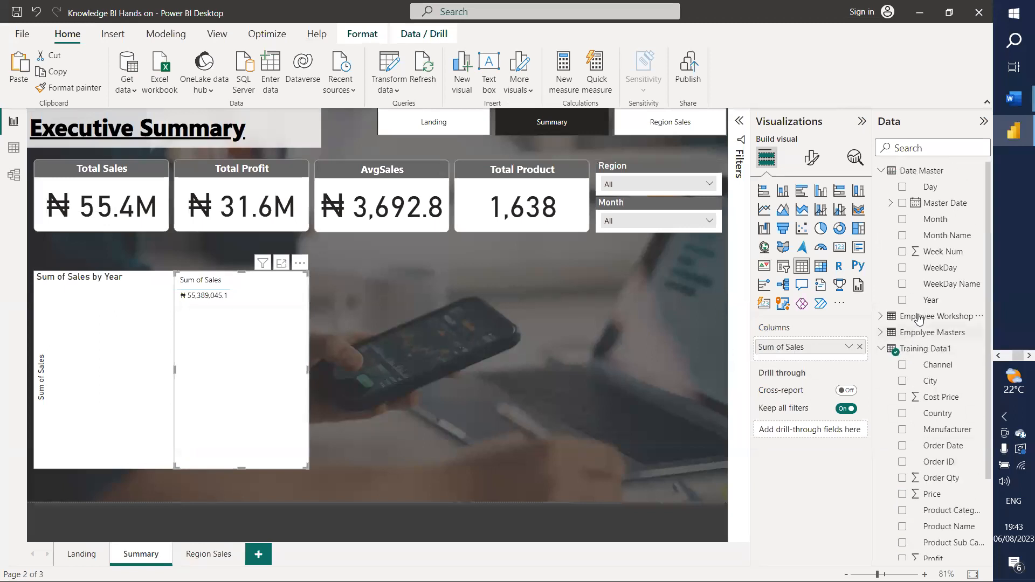
{"action": "left_click_drag", "start_coordinate": [932, 207], "coordinate": [817, 361]}
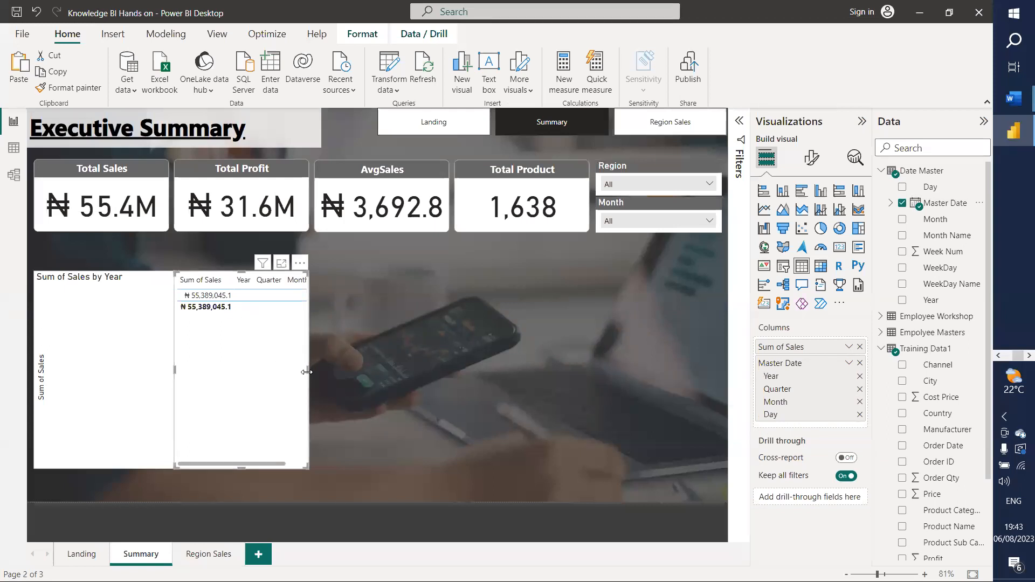
{"action": "left_click_drag", "start_coordinate": [309, 372], "coordinate": [557, 382]}
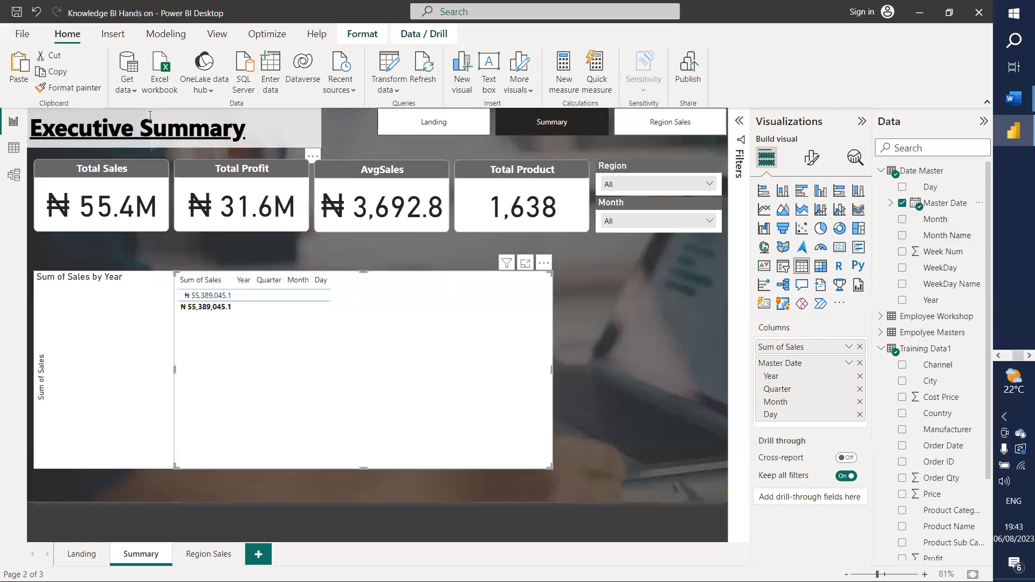
{"action": "left_click", "coordinate": [12, 181]}
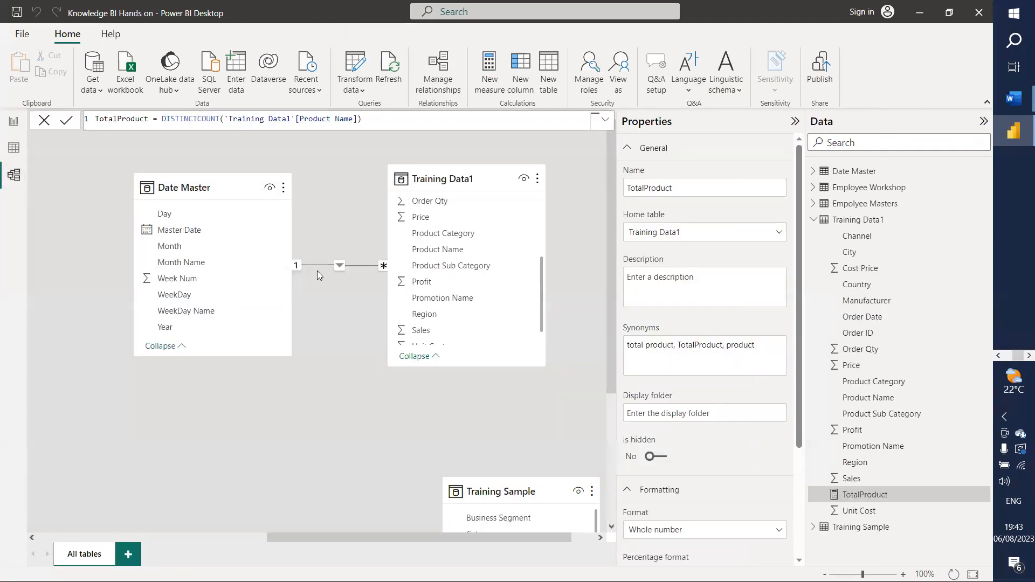
Step: Scroll the Training Data1 table in Model view and return to the report page
{"action": "scroll", "coordinate": [474, 302], "scroll_direction": "down", "scroll_amount": 2}
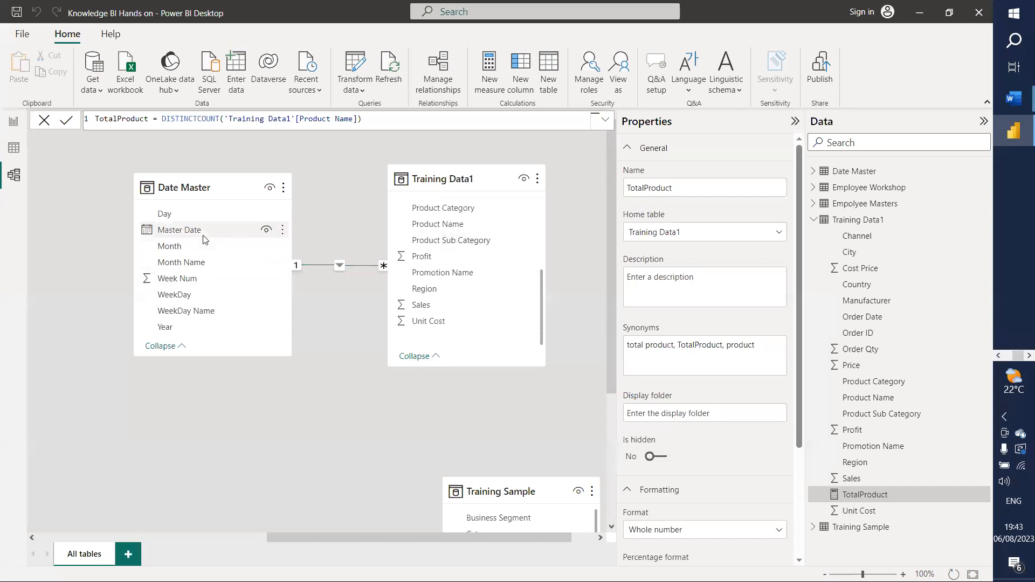
{"action": "left_click", "coordinate": [14, 122]}
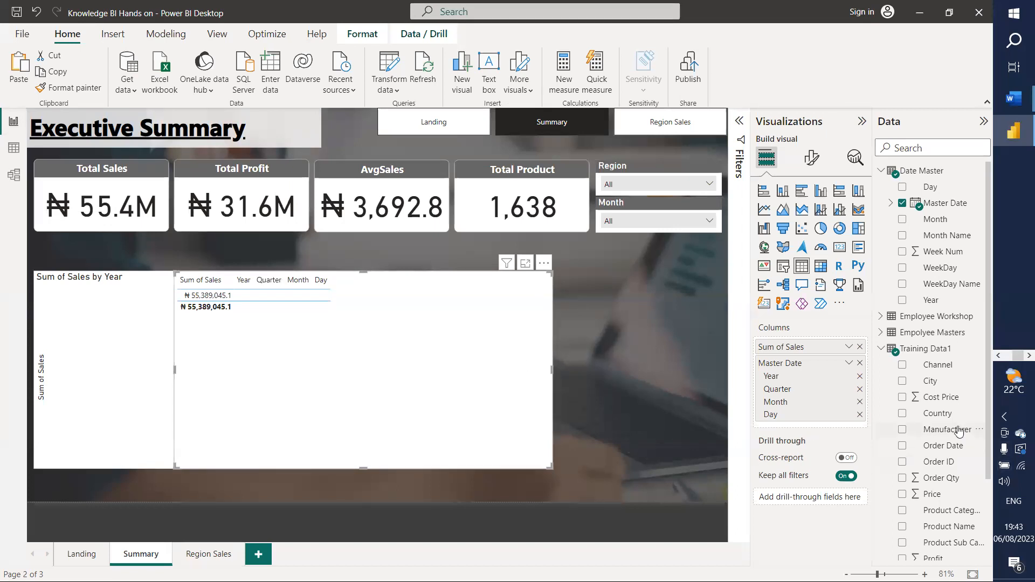
Step: Delete the sales table and the Sum of Sales by Year chart
{"action": "scroll", "coordinate": [958, 431], "scroll_direction": "down", "scroll_amount": 1}
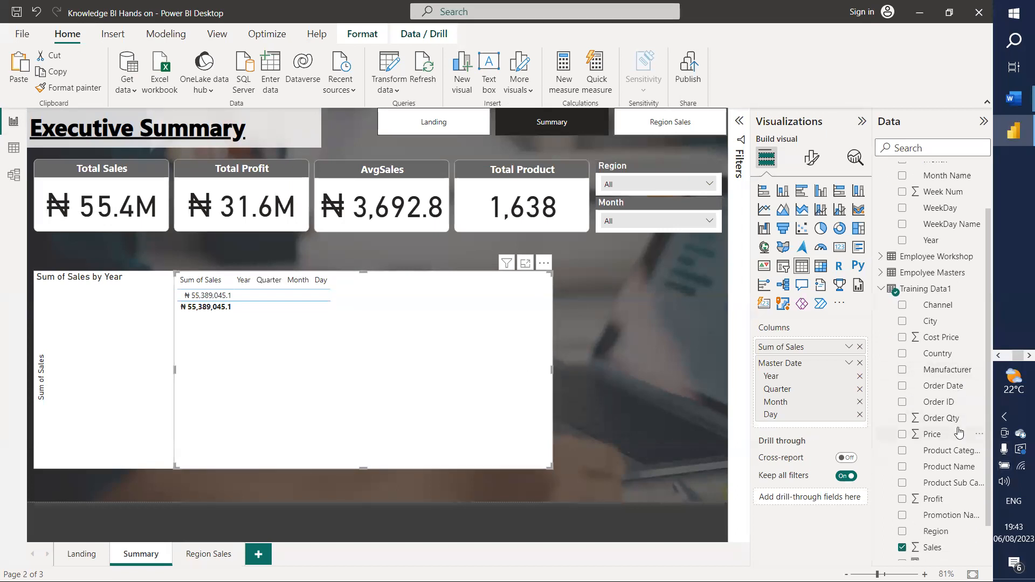
{"action": "scroll", "coordinate": [959, 432], "scroll_direction": "down", "scroll_amount": 1}
{"action": "scroll", "coordinate": [958, 431], "scroll_direction": "up", "scroll_amount": 2}
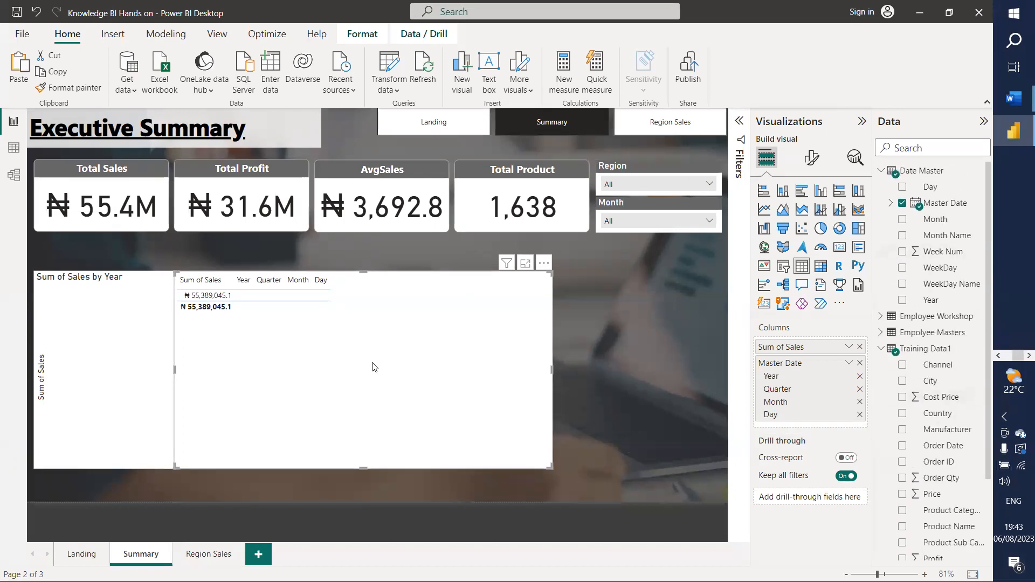
{"action": "key", "text": "Delete"}
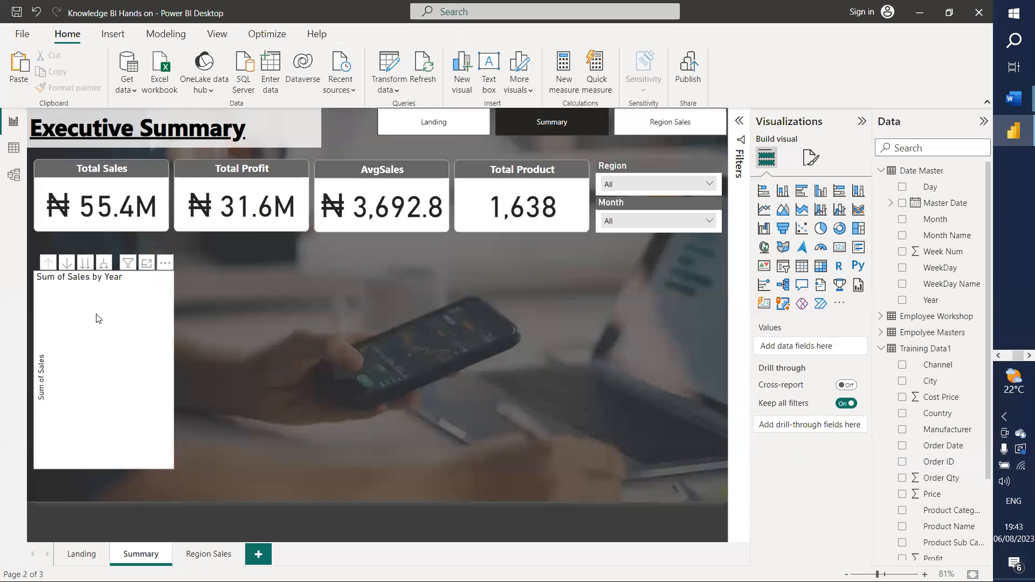
{"action": "left_click", "coordinate": [99, 319]}
{"action": "key", "text": "Delete"}
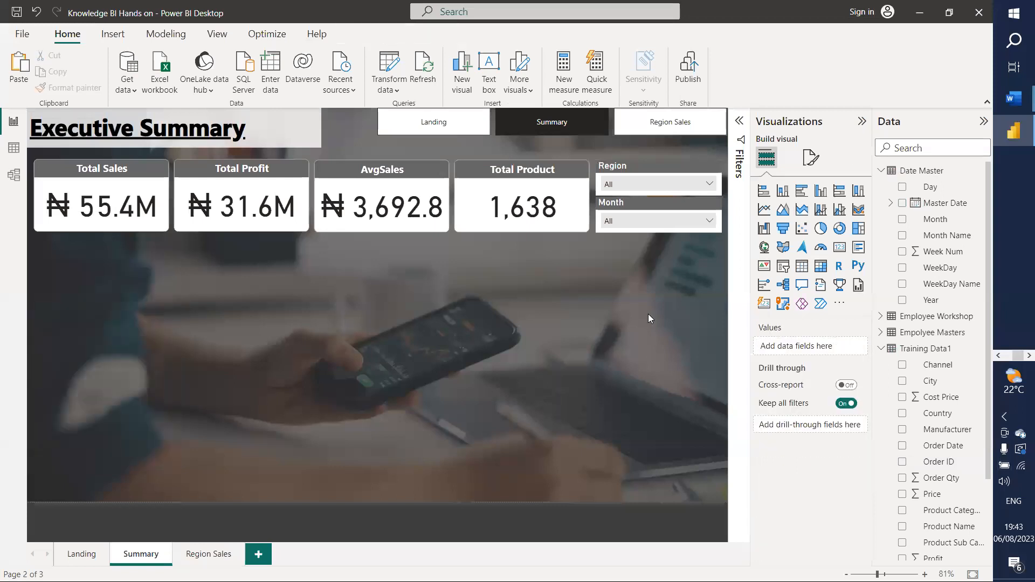
Step: Build a large table of Master Date's Year, Quarter, Month and Day with Sum of Sales
{"action": "left_click_drag", "start_coordinate": [939, 208], "coordinate": [821, 353]}
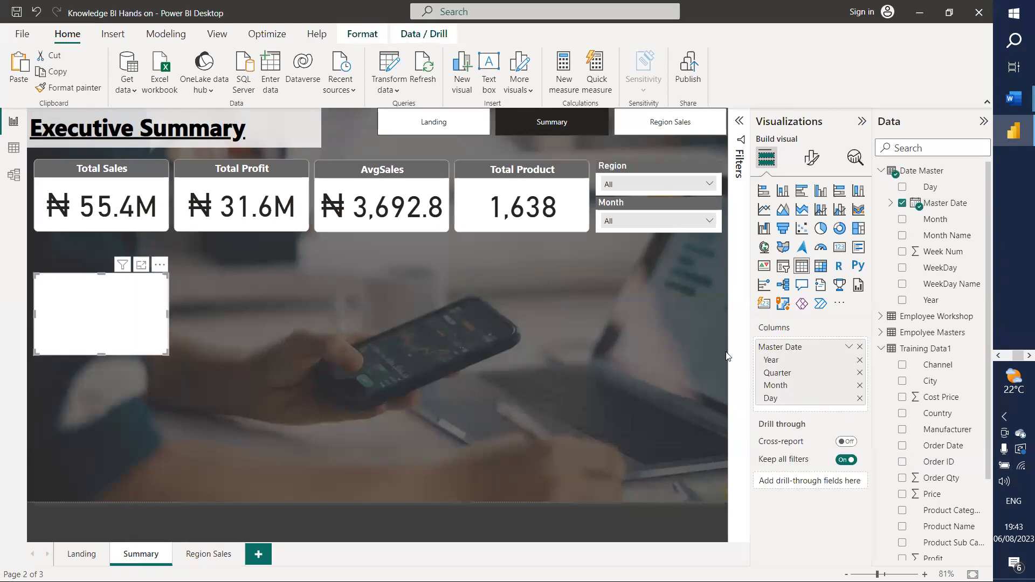
{"action": "left_click_drag", "start_coordinate": [167, 354], "coordinate": [522, 501]}
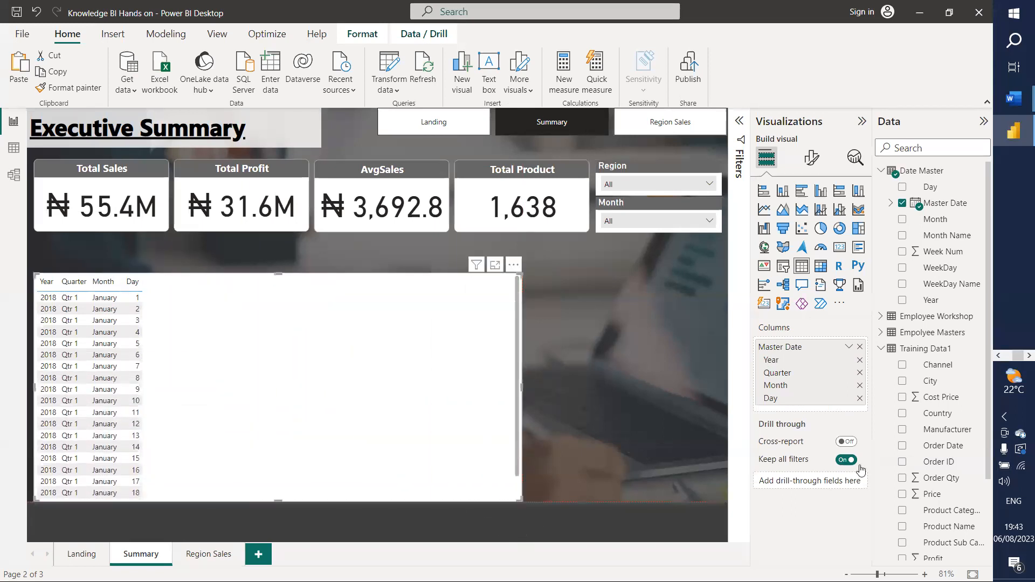
{"action": "scroll", "coordinate": [962, 519], "scroll_direction": "down", "scroll_amount": 3}
{"action": "left_click_drag", "start_coordinate": [938, 509], "coordinate": [776, 407]}
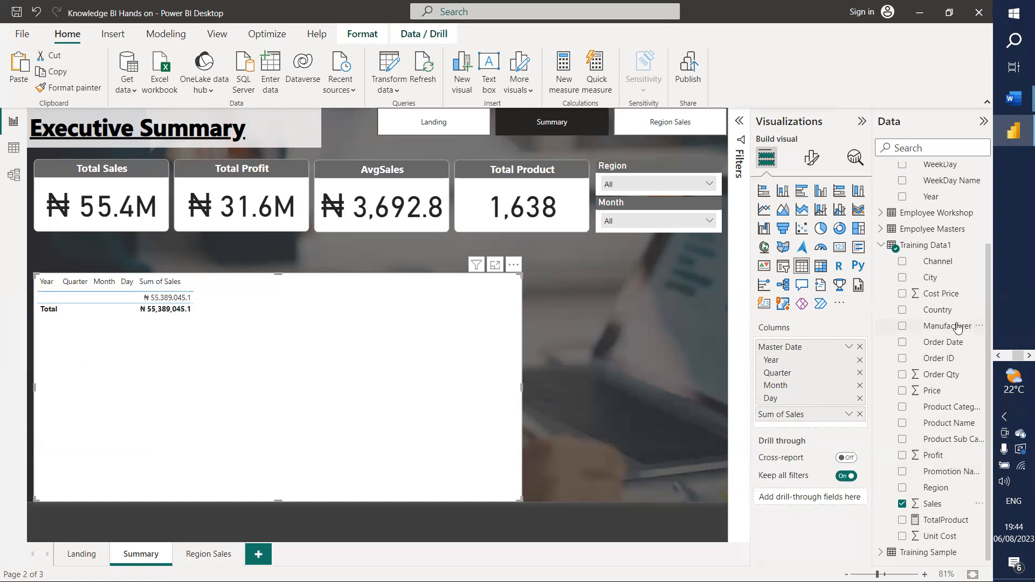
{"action": "scroll", "coordinate": [952, 335], "scroll_direction": "up", "scroll_amount": 2}
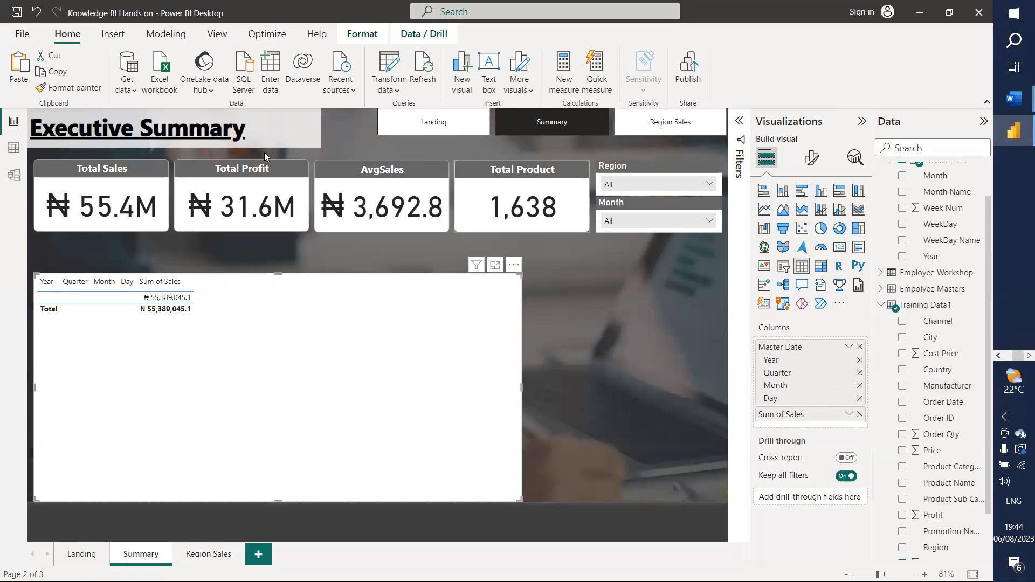
Step: Keep the Date Master relationship's cross filter direction Single, then view Training Data1's rows
{"action": "left_click", "coordinate": [13, 175]}
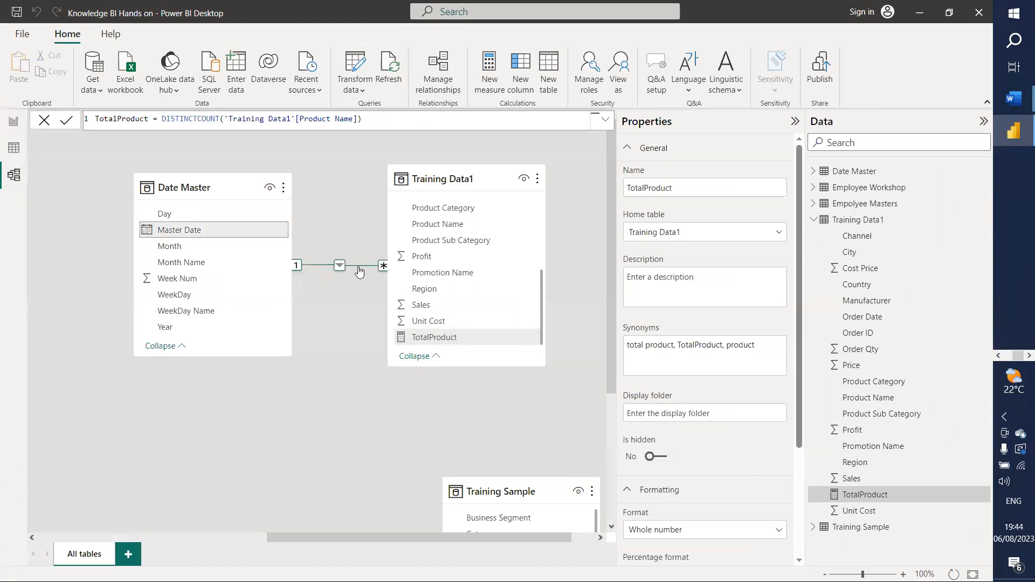
{"action": "right_click", "coordinate": [358, 267]}
{"action": "left_click", "coordinate": [377, 292]}
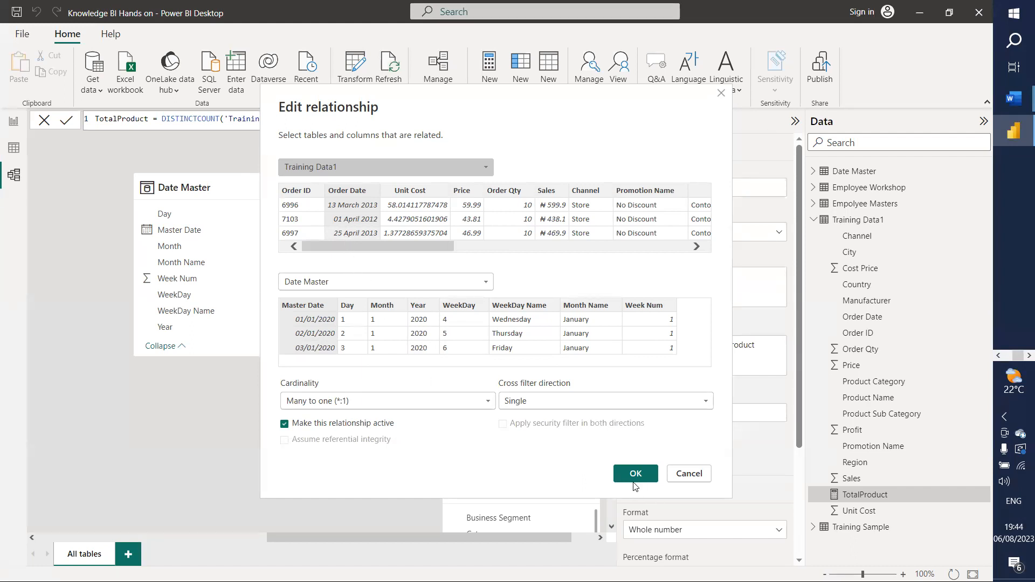
{"action": "left_click", "coordinate": [546, 402]}
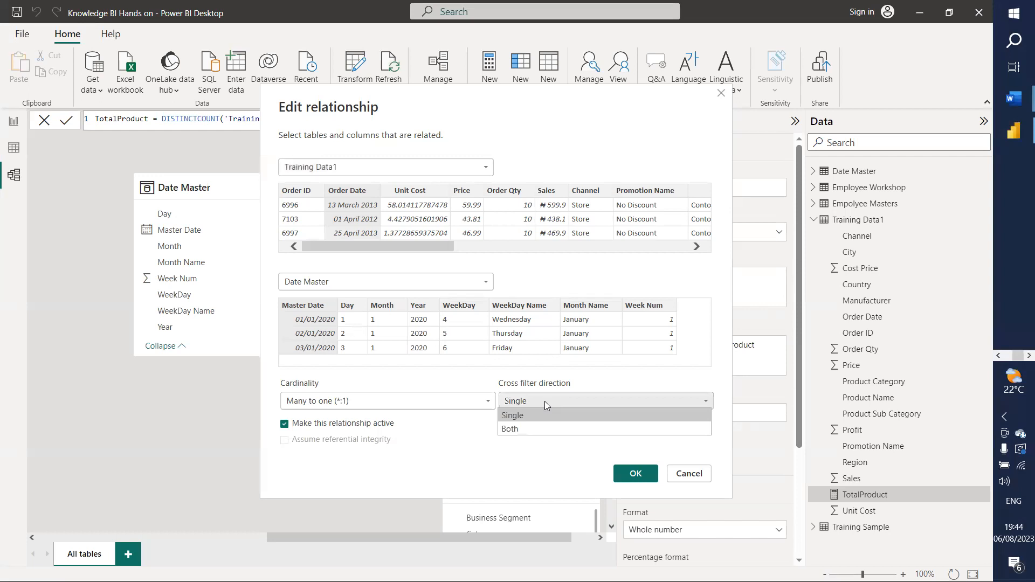
{"action": "left_click", "coordinate": [544, 401]}
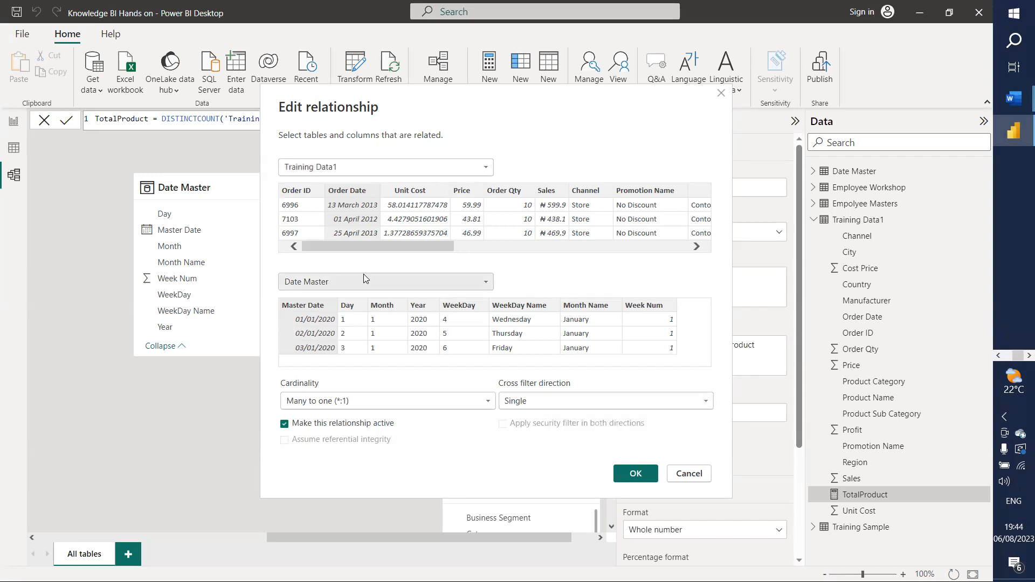
{"action": "left_click", "coordinate": [633, 474]}
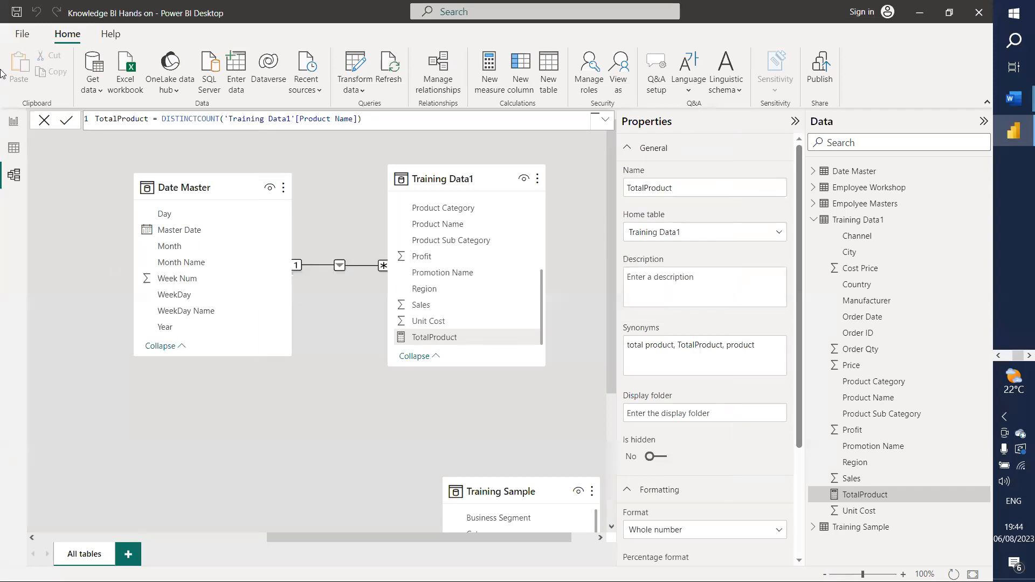
{"action": "left_click", "coordinate": [314, 440]}
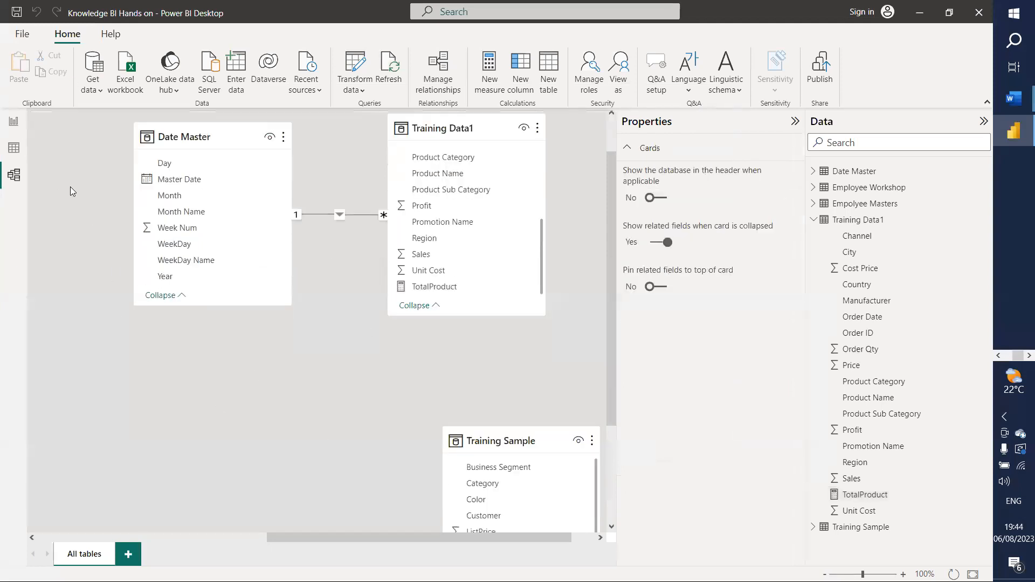
{"action": "left_click", "coordinate": [13, 148]}
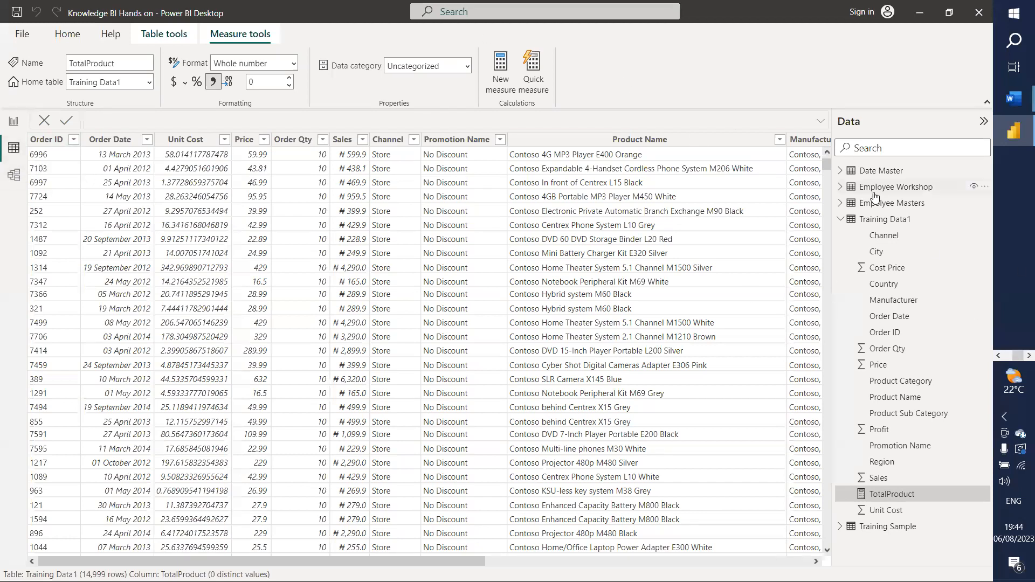
Step: Inspect the range of Order Date values in the Training Data1 table
{"action": "left_click", "coordinate": [885, 219]}
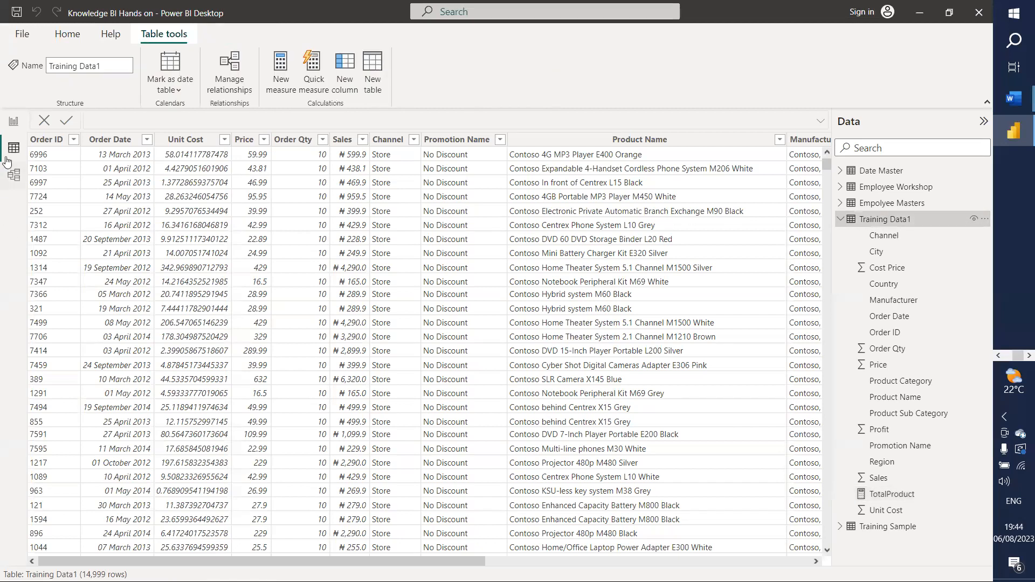
{"action": "left_click", "coordinate": [124, 145]}
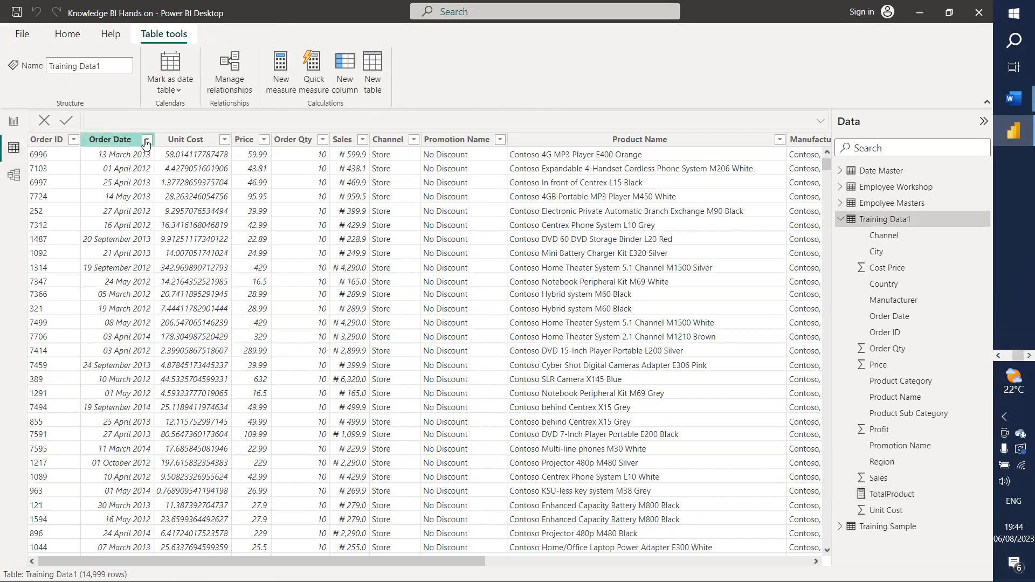
{"action": "left_click", "coordinate": [146, 140]}
{"action": "scroll", "coordinate": [260, 337], "scroll_direction": "down", "scroll_amount": 3}
{"action": "scroll", "coordinate": [262, 336], "scroll_direction": "down", "scroll_amount": 20}
{"action": "scroll", "coordinate": [265, 335], "scroll_direction": "down", "scroll_amount": 20}
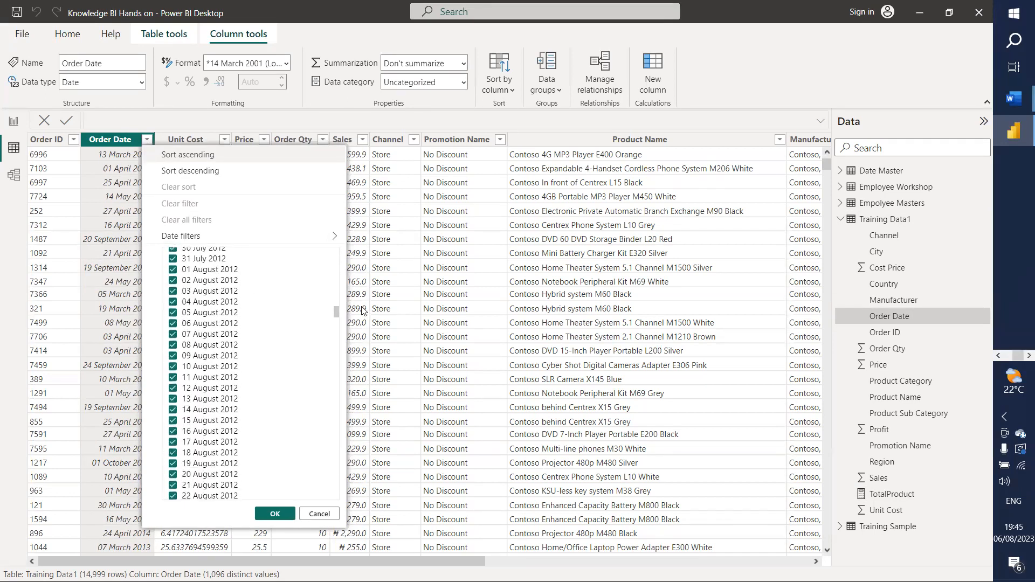
{"action": "left_click_drag", "start_coordinate": [337, 311], "coordinate": [322, 518]}
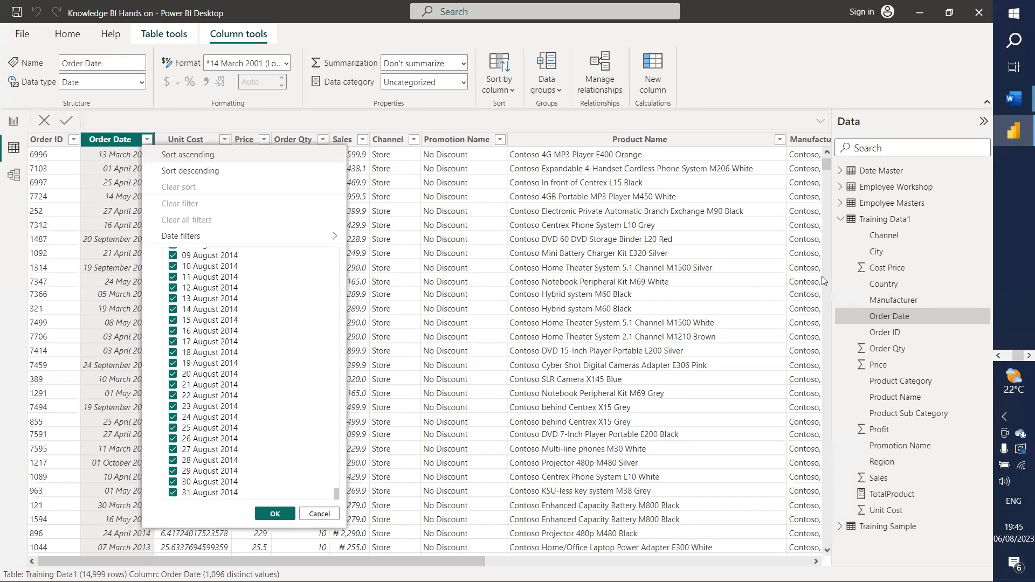
{"action": "left_click", "coordinate": [841, 220]}
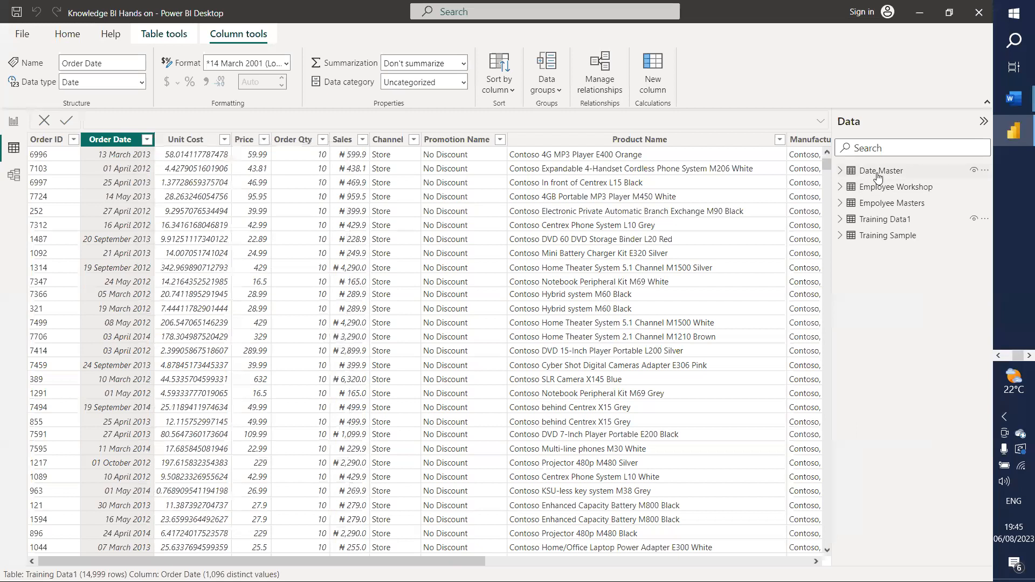
Step: Compare Date Master's Master Date range against Order Date, then return to Executive Summary
{"action": "left_click", "coordinate": [879, 171]}
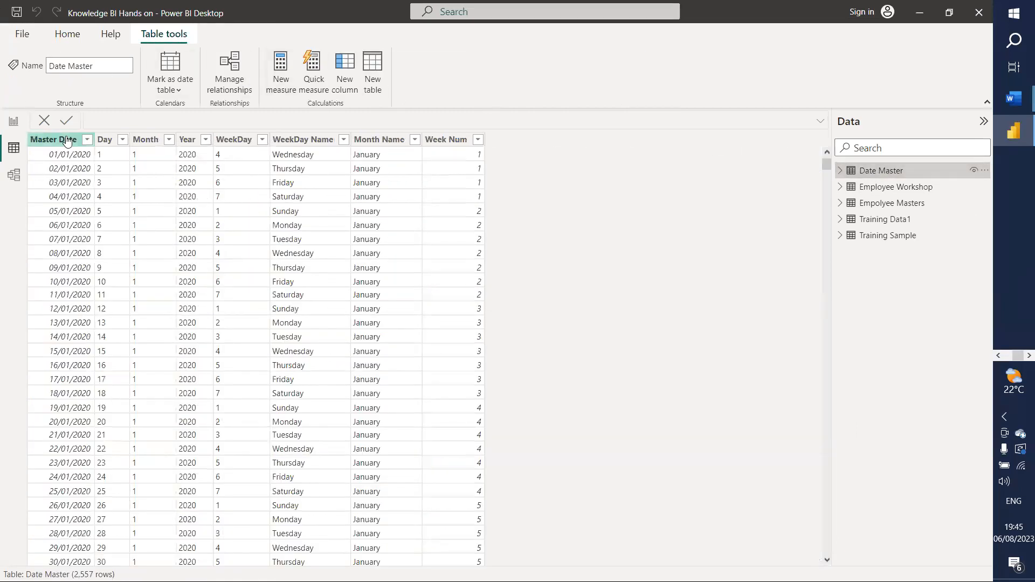
{"action": "left_click", "coordinate": [85, 144]}
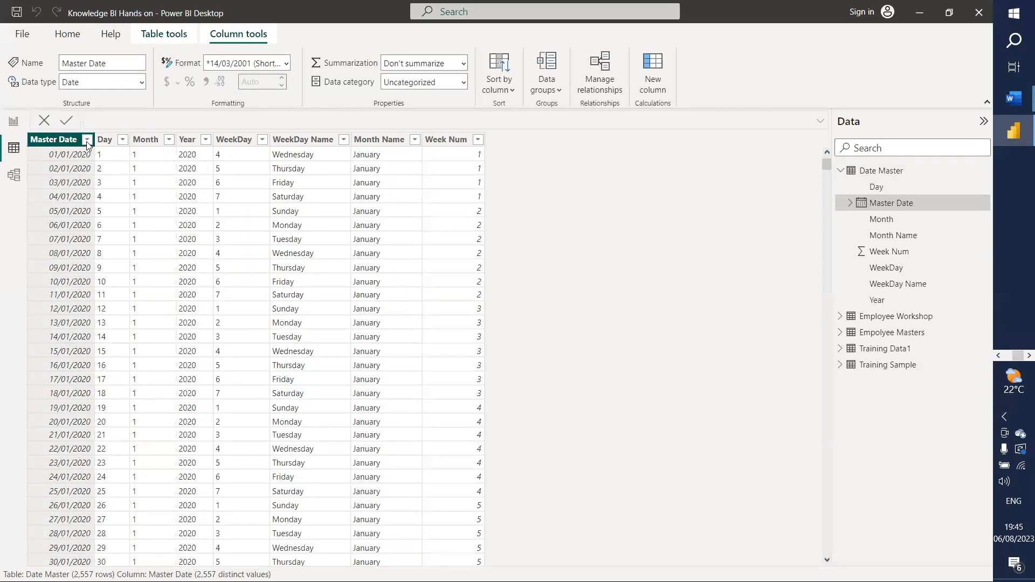
{"action": "left_click", "coordinate": [87, 140]}
{"action": "left_click_drag", "start_coordinate": [276, 255], "coordinate": [258, 487]}
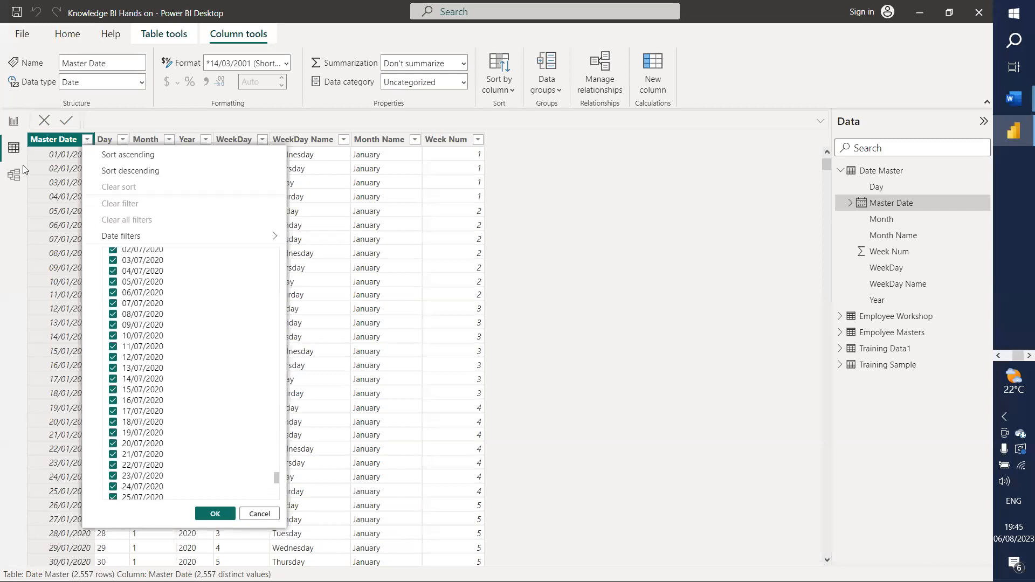
{"action": "left_click", "coordinate": [881, 350]}
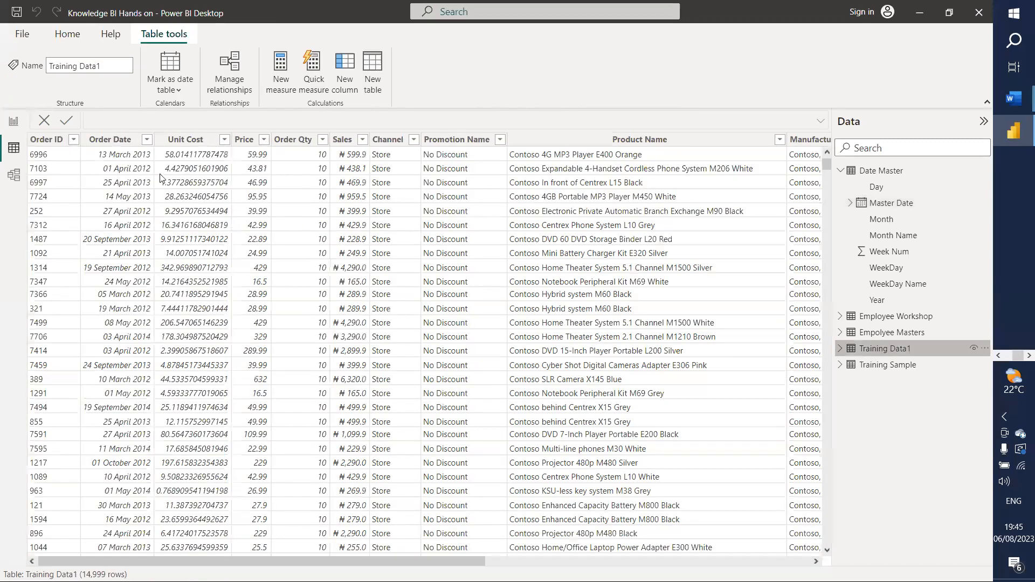
{"action": "left_click", "coordinate": [147, 140]}
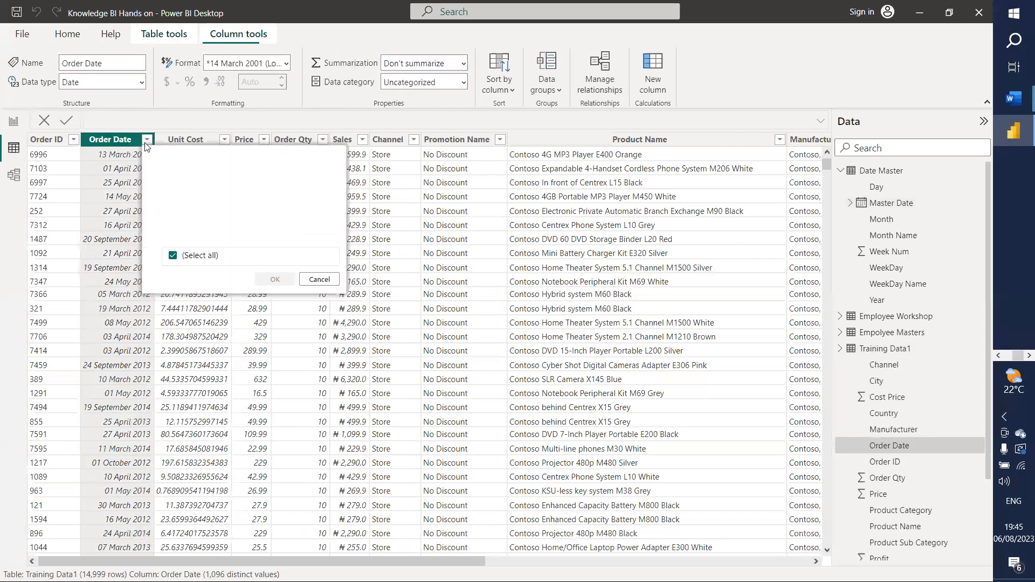
{"action": "left_click_drag", "start_coordinate": [337, 258], "coordinate": [339, 521]}
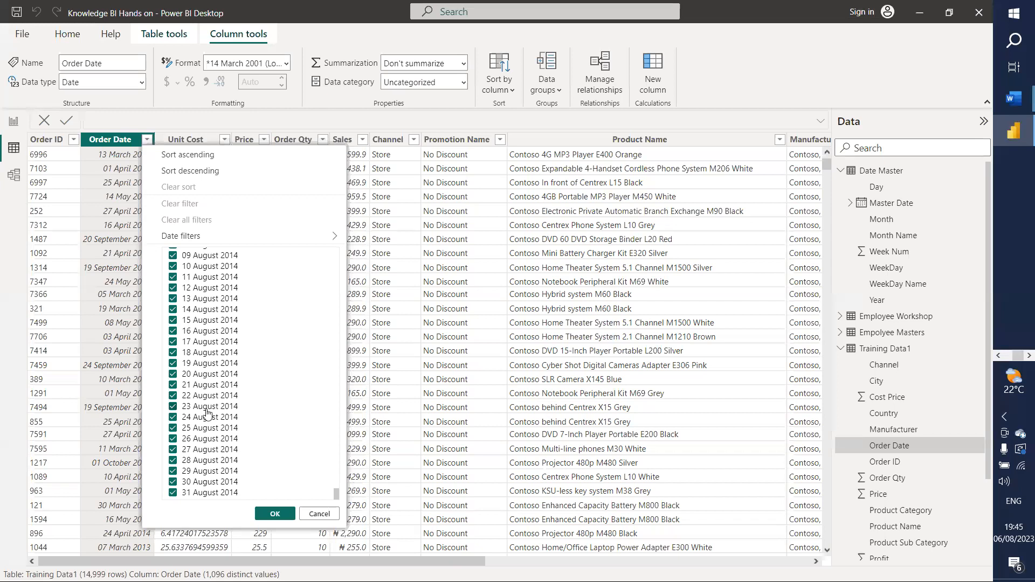
{"action": "left_click", "coordinate": [14, 128]}
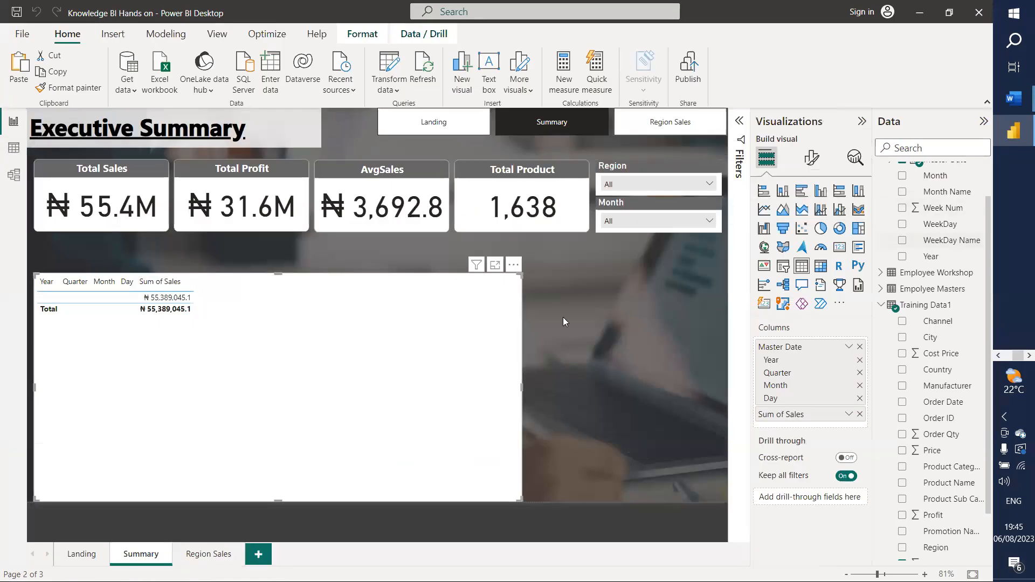
Step: Delete the Date Master–Training Data1 relationship in Model view and go back to the report
{"action": "left_click", "coordinate": [15, 176]}
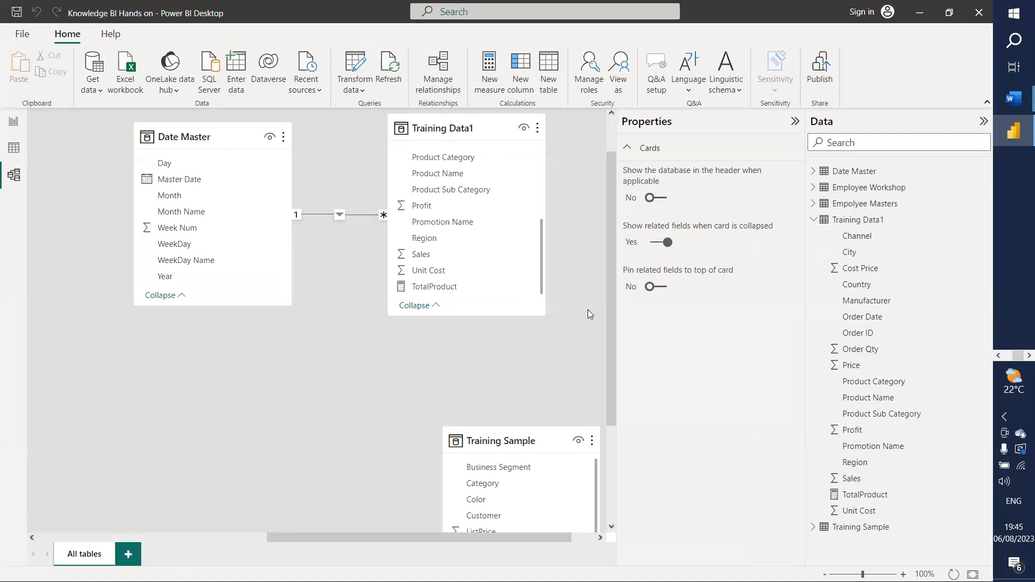
{"action": "right_click", "coordinate": [321, 215]}
{"action": "left_click", "coordinate": [347, 233]}
{"action": "left_click", "coordinate": [564, 327]}
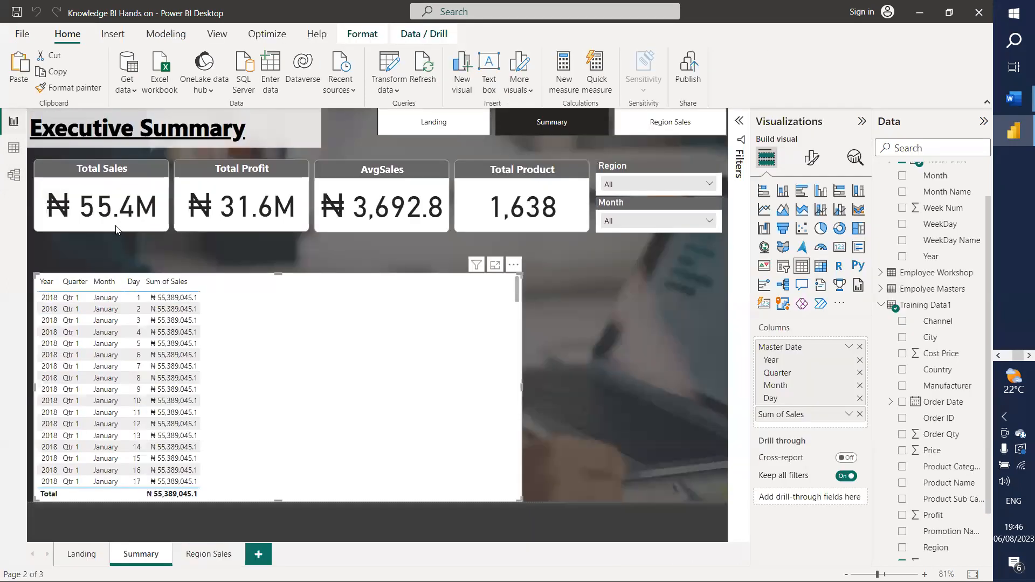
{"action": "left_click", "coordinate": [13, 121]}
Step: Deselect the sales table visual and start a new calculated table from the Modeling ribbon
{"action": "left_click", "coordinate": [887, 306]}
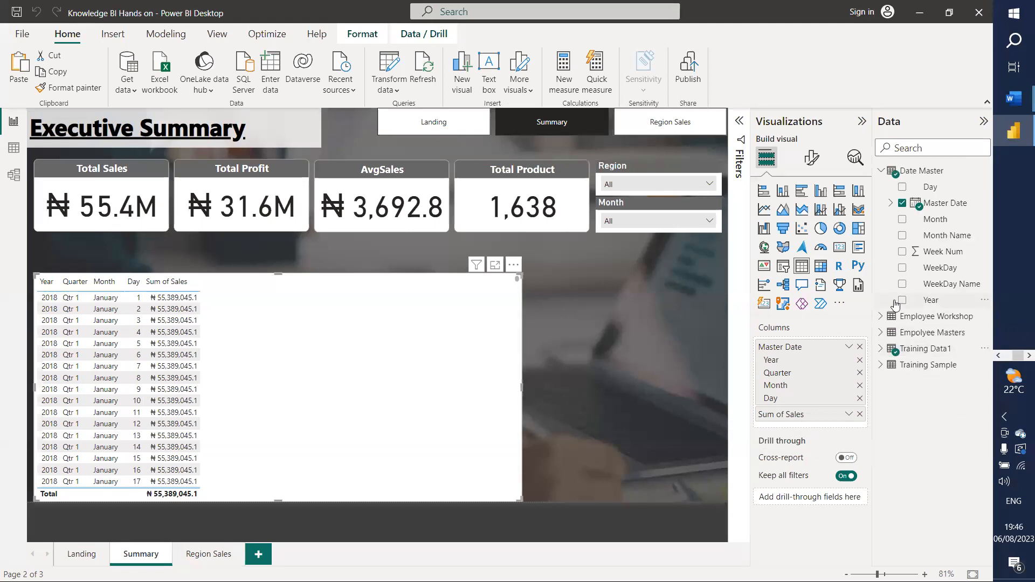
{"action": "left_click", "coordinate": [898, 349]}
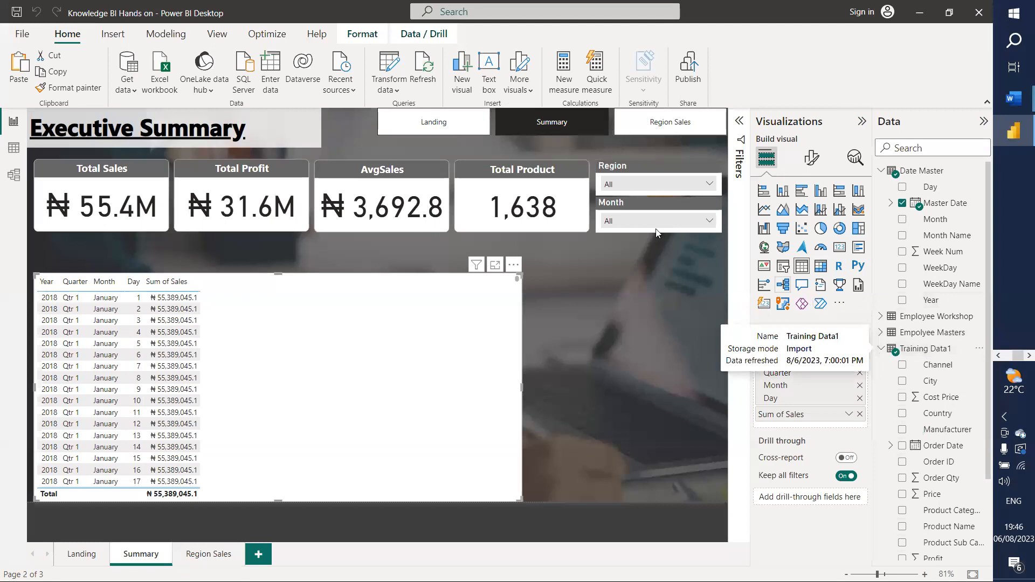
{"action": "left_click", "coordinate": [119, 35]}
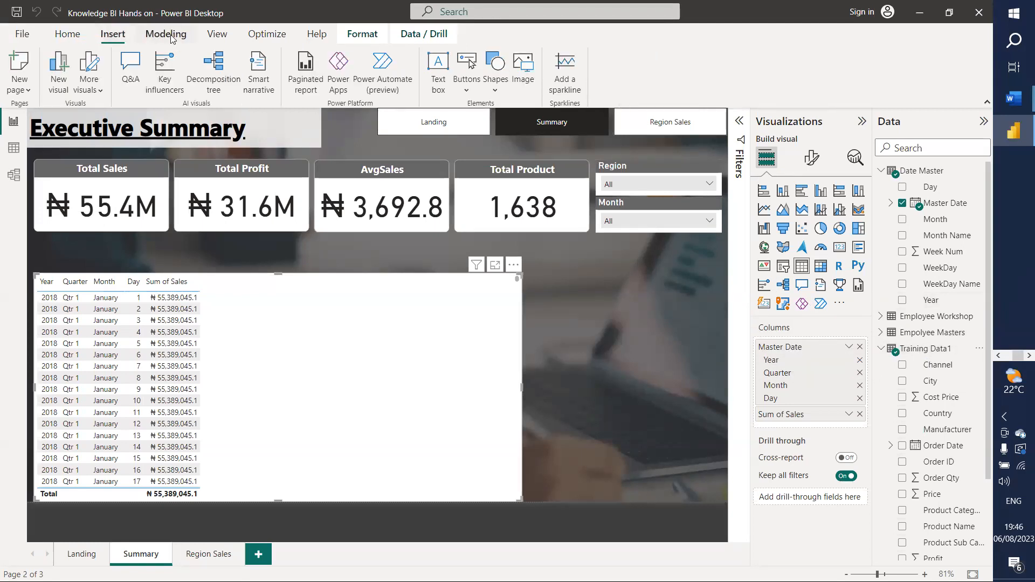
{"action": "left_click", "coordinate": [653, 382]}
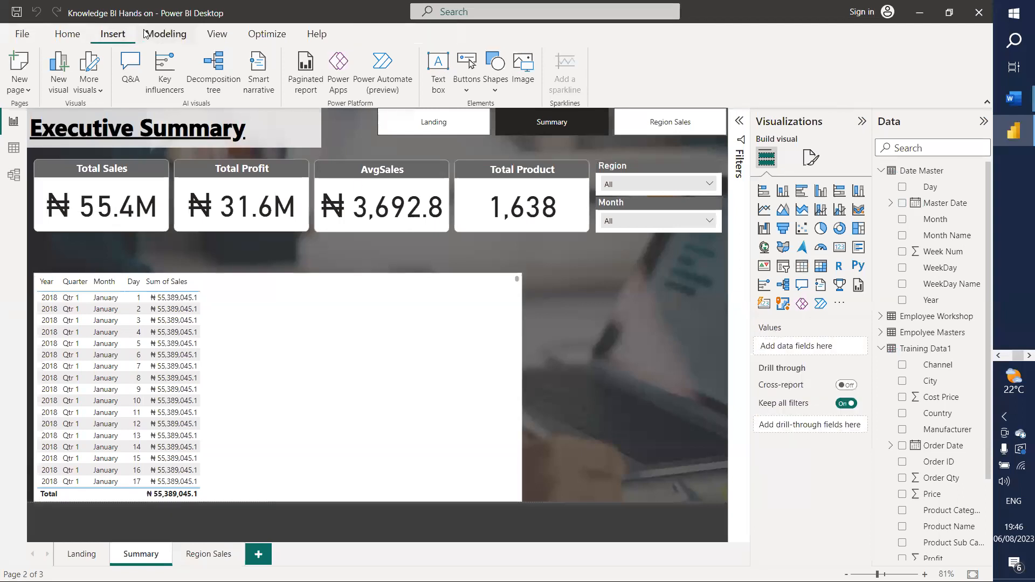
{"action": "left_click", "coordinate": [161, 35]}
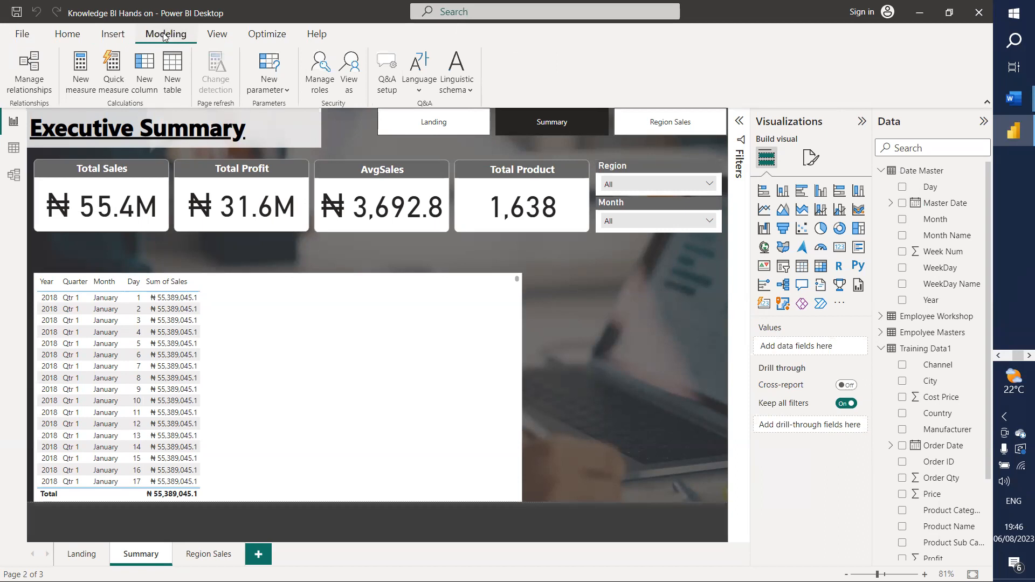
{"action": "left_click", "coordinate": [173, 65]}
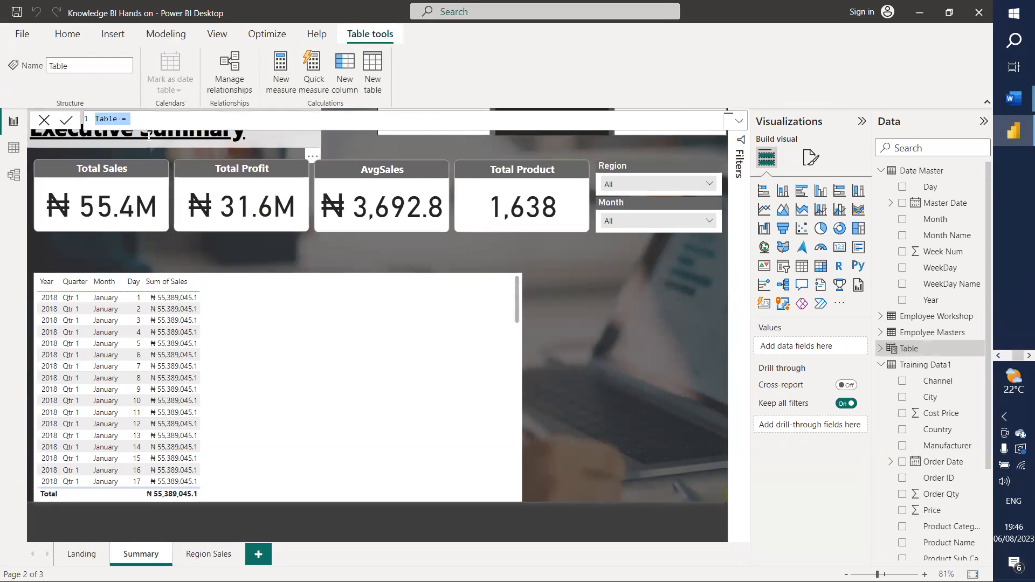
Step: Define DateTable = DISTINCT('Training Data1'[Order Date]) as a new calculated table
{"action": "type", "text": "Data=e"}
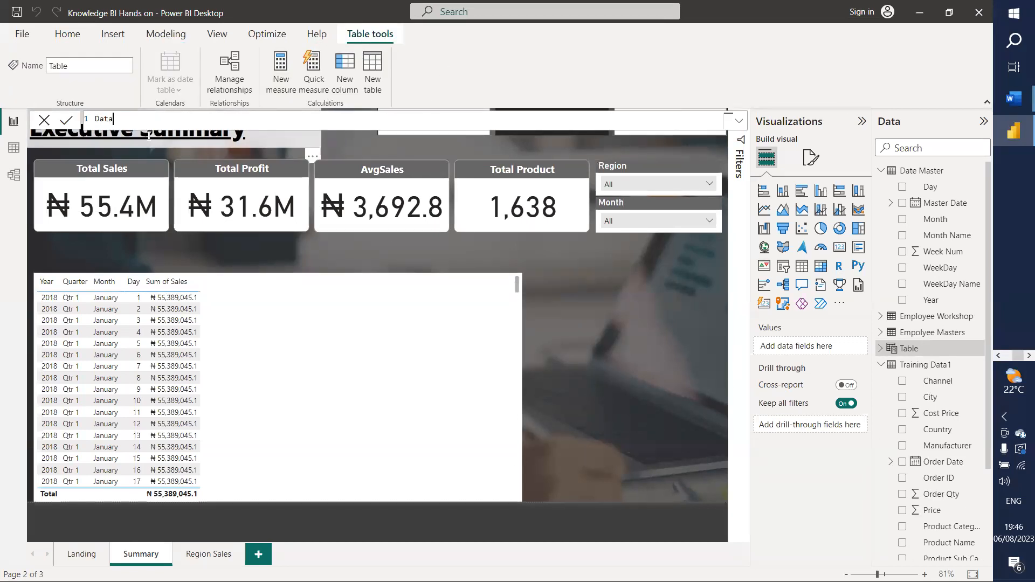
{"action": "key", "text": "BackSpace"}
{"action": "key", "text": "BackSpace"}
{"action": "type", "text": "Table= "}
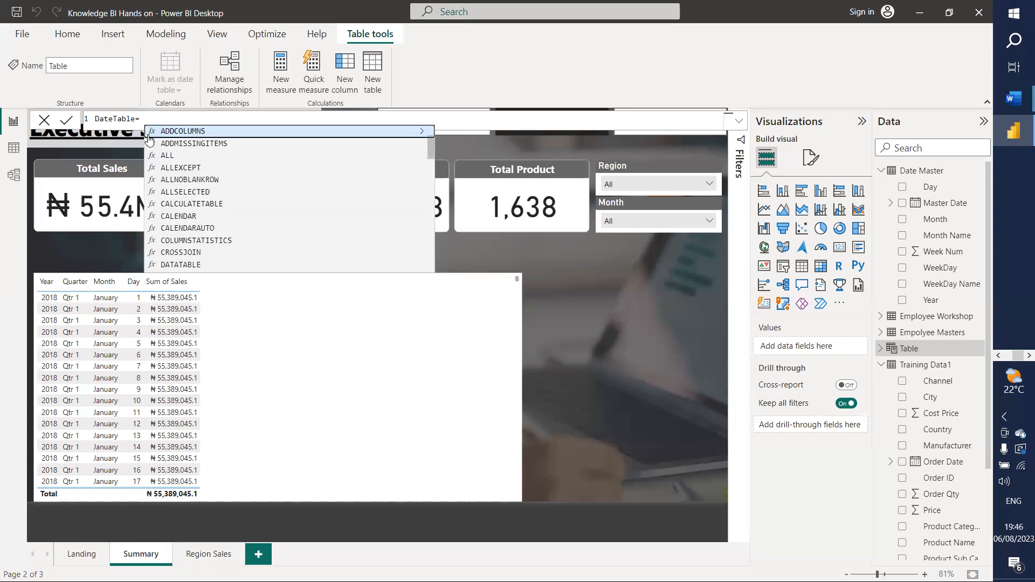
{"action": "type", "text": "d"}
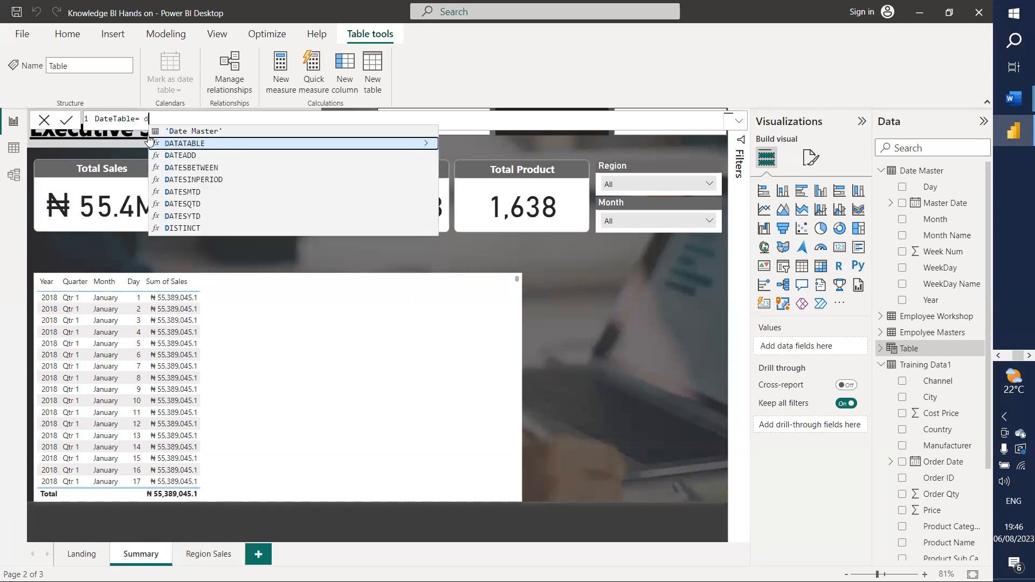
{"action": "type", "text": "is"}
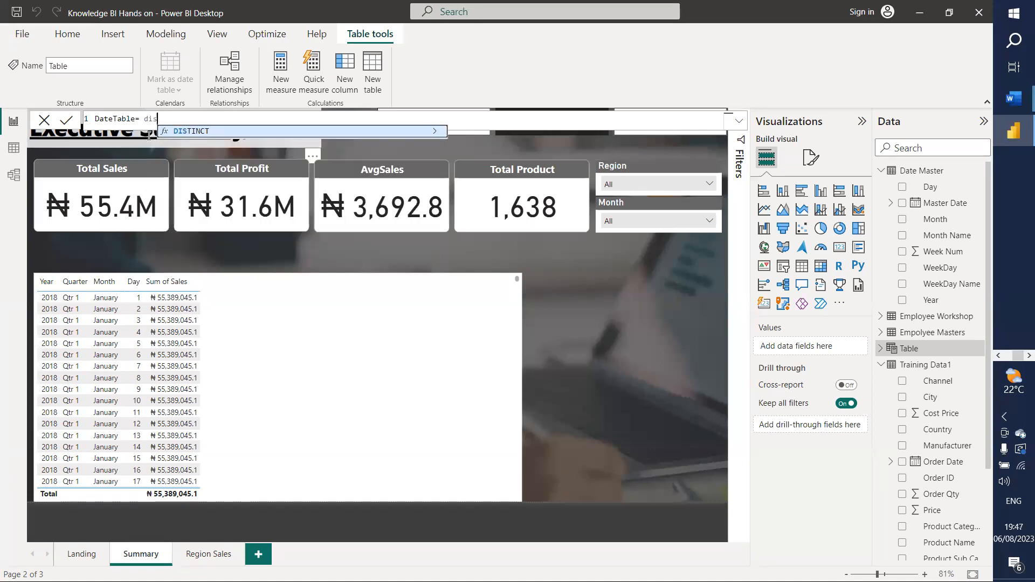
{"action": "key", "text": "Tab"}
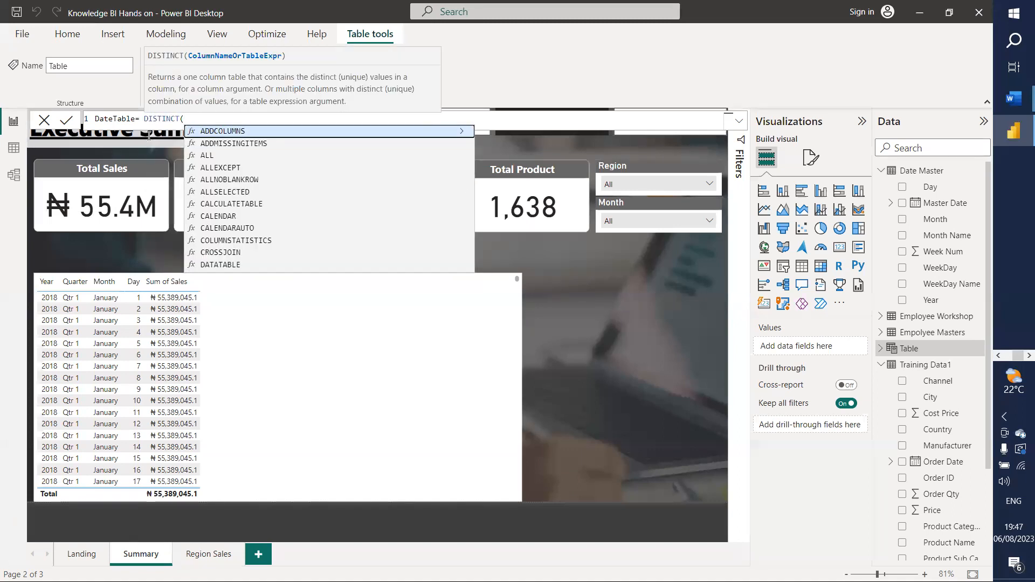
{"action": "type", "text": "order"}
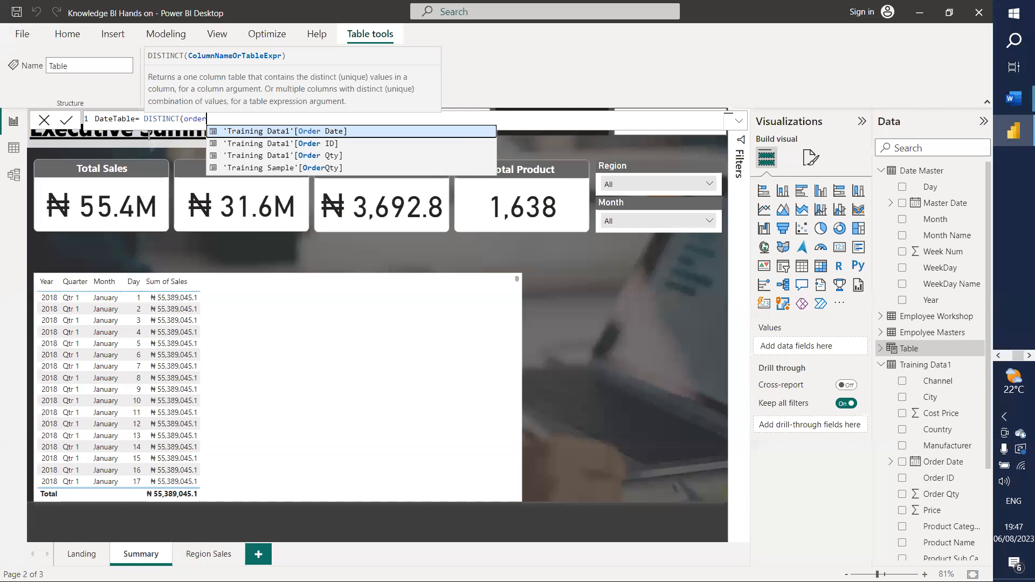
{"action": "key", "text": "Tab"}
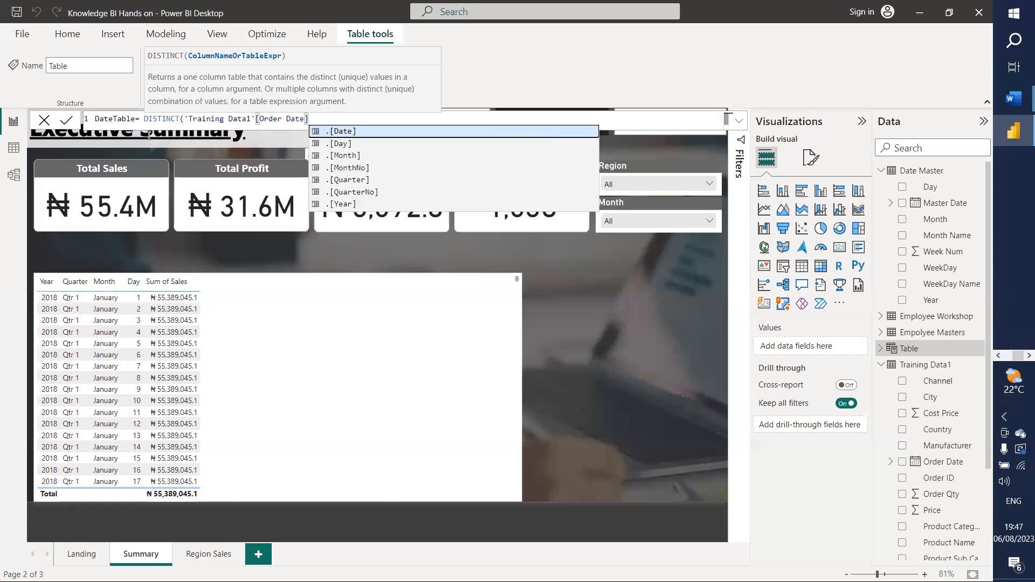
{"action": "type", "text": ")"}
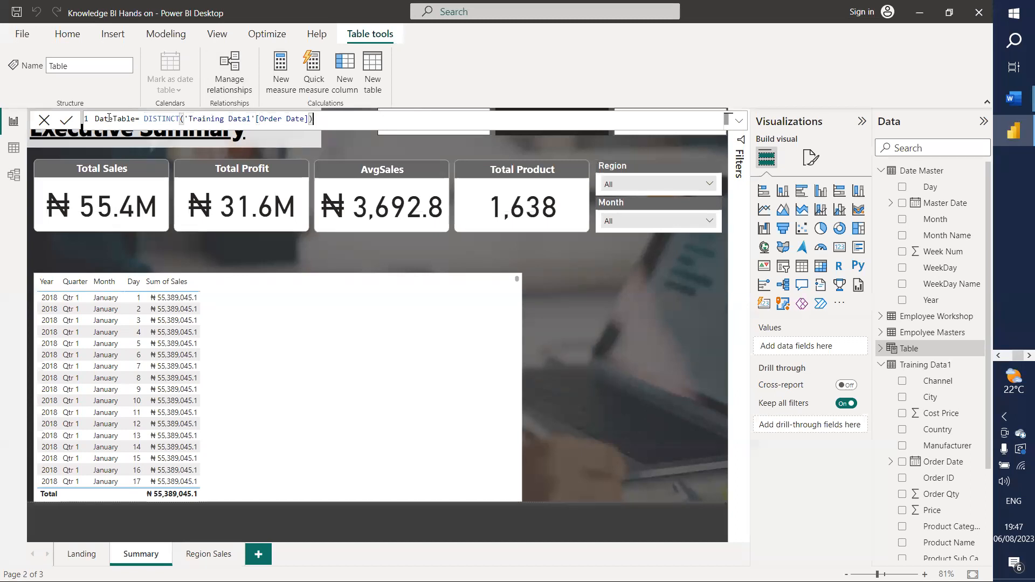
{"action": "left_click", "coordinate": [133, 122]}
{"action": "type", "text": "e"}
{"action": "key", "text": "Return"}
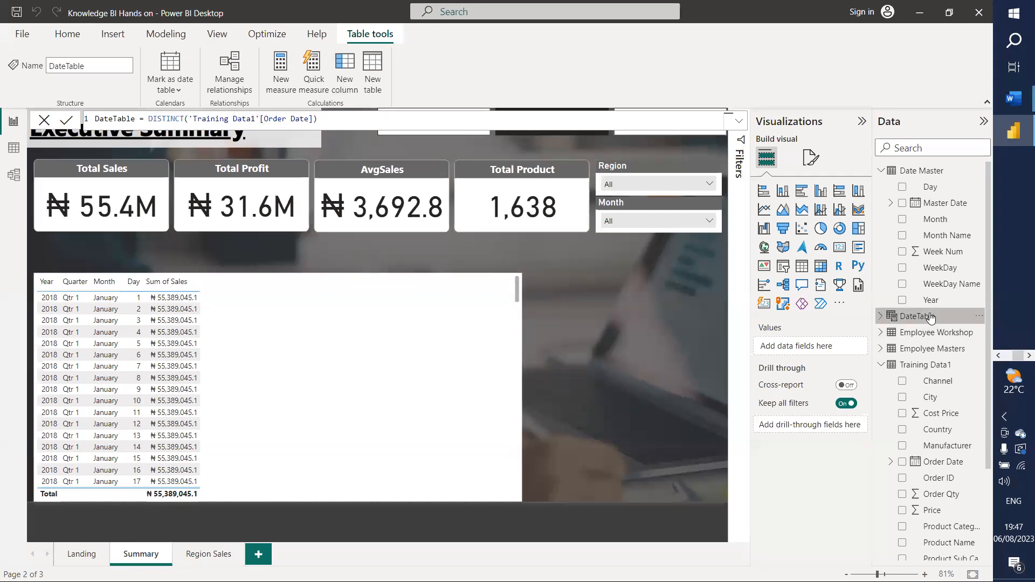
Step: Check DateTable's 1,096 Order Date rows, then return to the report and select the sales table
{"action": "left_click", "coordinate": [14, 149]}
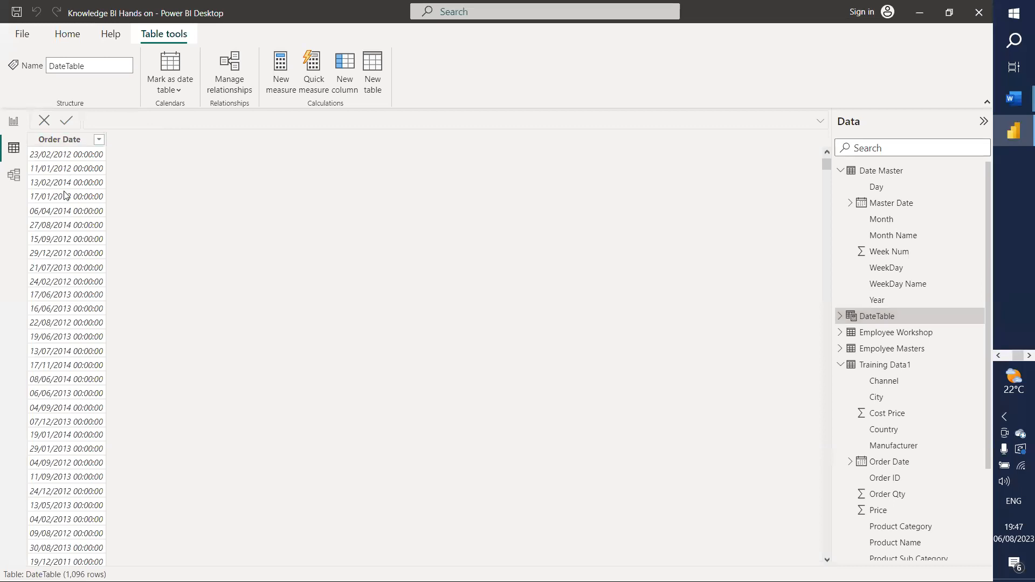
{"action": "left_click", "coordinate": [14, 122]}
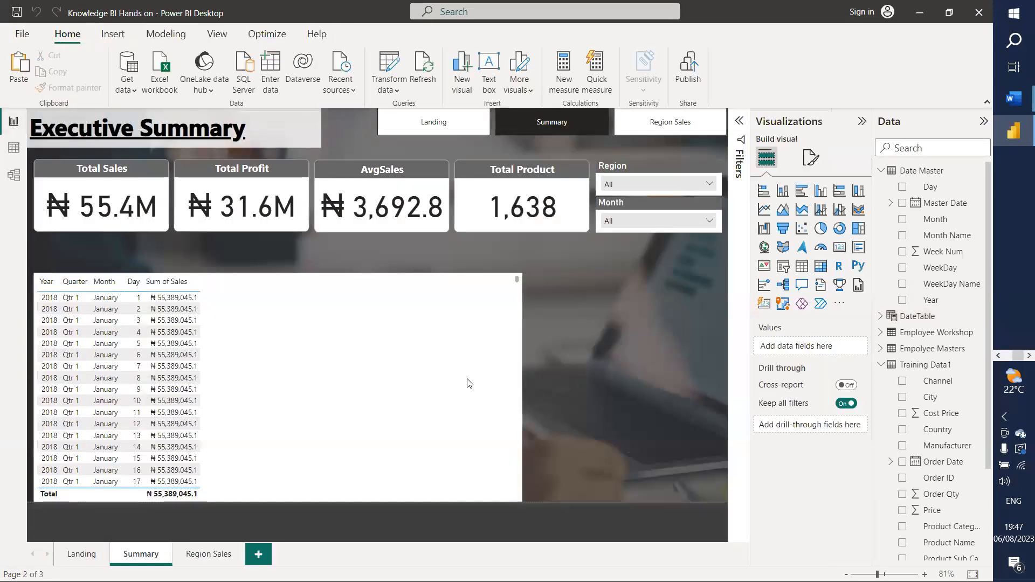
{"action": "left_click", "coordinate": [504, 388]}
Step: Narrow the sales table to half width and add MonthNumber = MONTH(DateTable[Order Date]) to DateTable
{"action": "left_click_drag", "start_coordinate": [522, 387], "coordinate": [250, 372]}
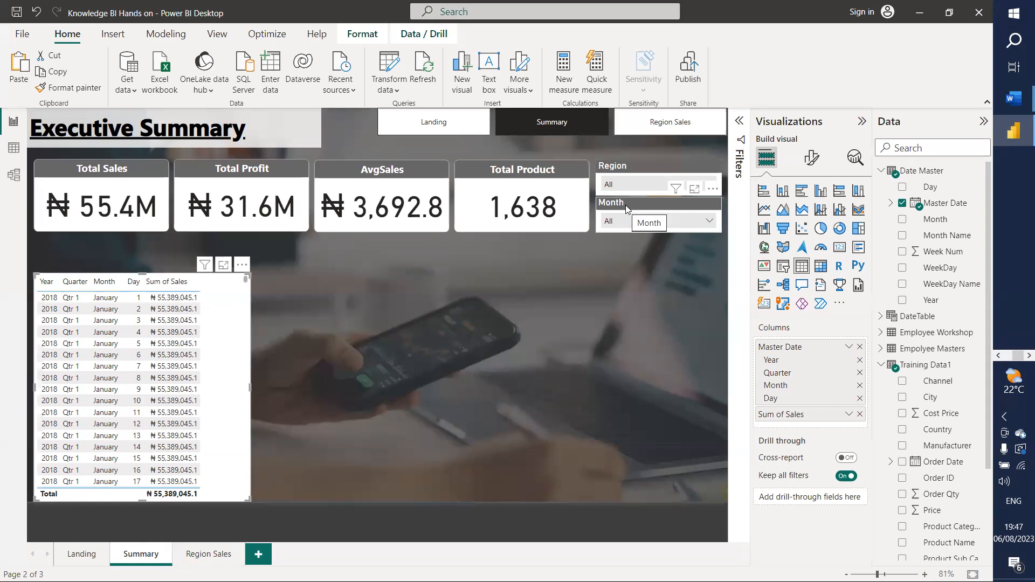
{"action": "left_click", "coordinate": [952, 317]}
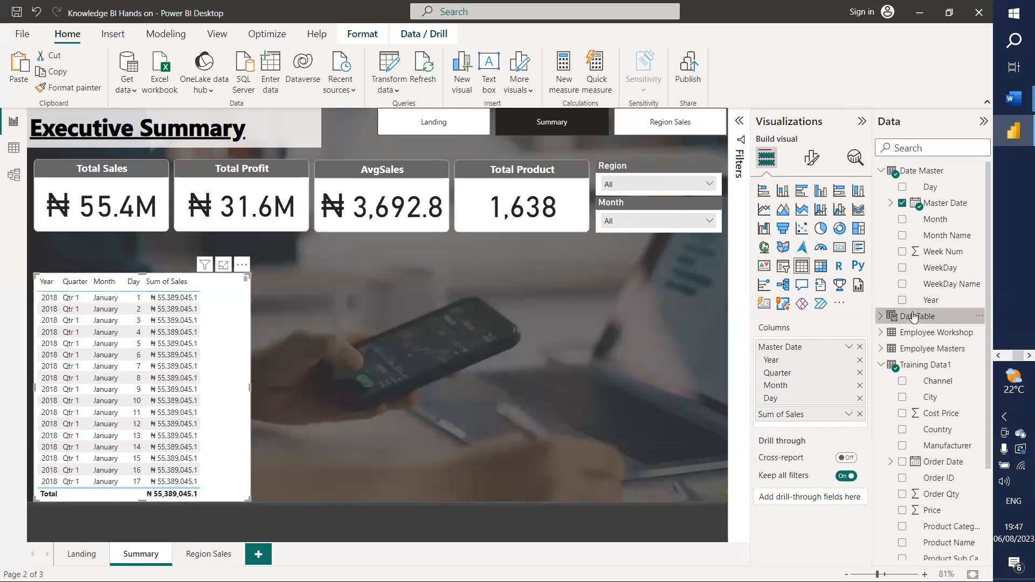
{"action": "left_click", "coordinate": [979, 317]}
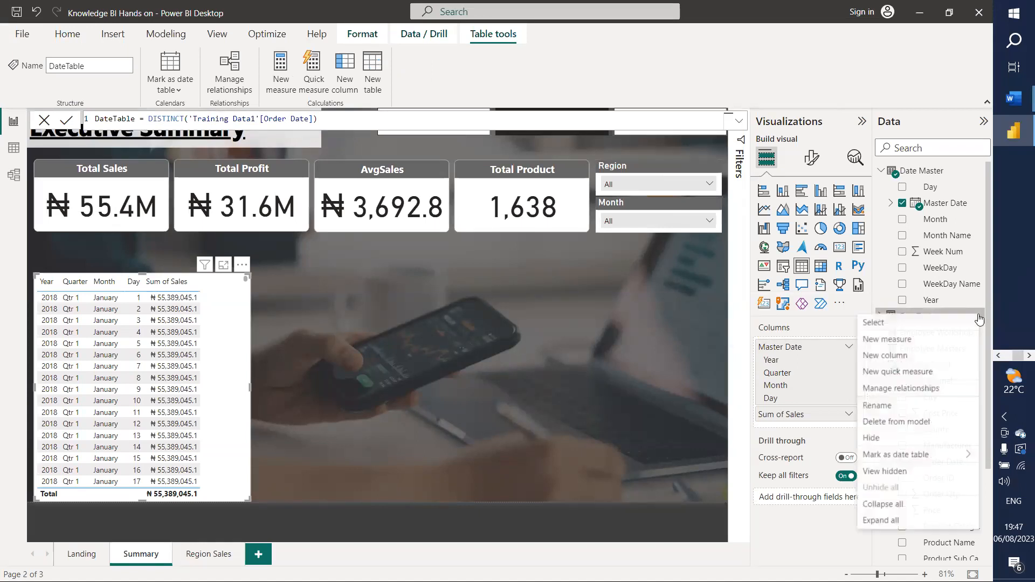
{"action": "left_click", "coordinate": [897, 357]}
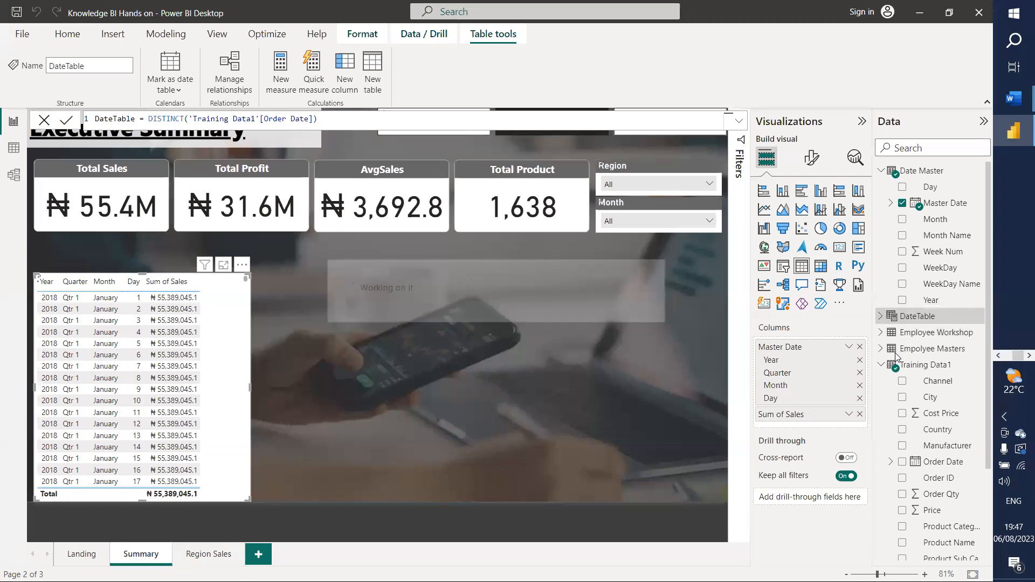
{"action": "left_click", "coordinate": [344, 73]}
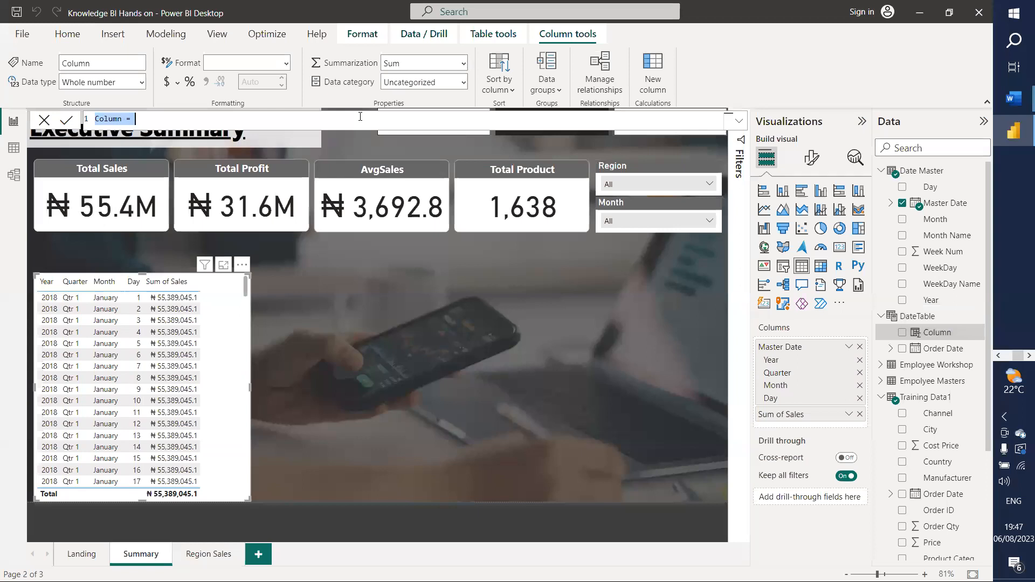
{"action": "type", "text": "Month"}
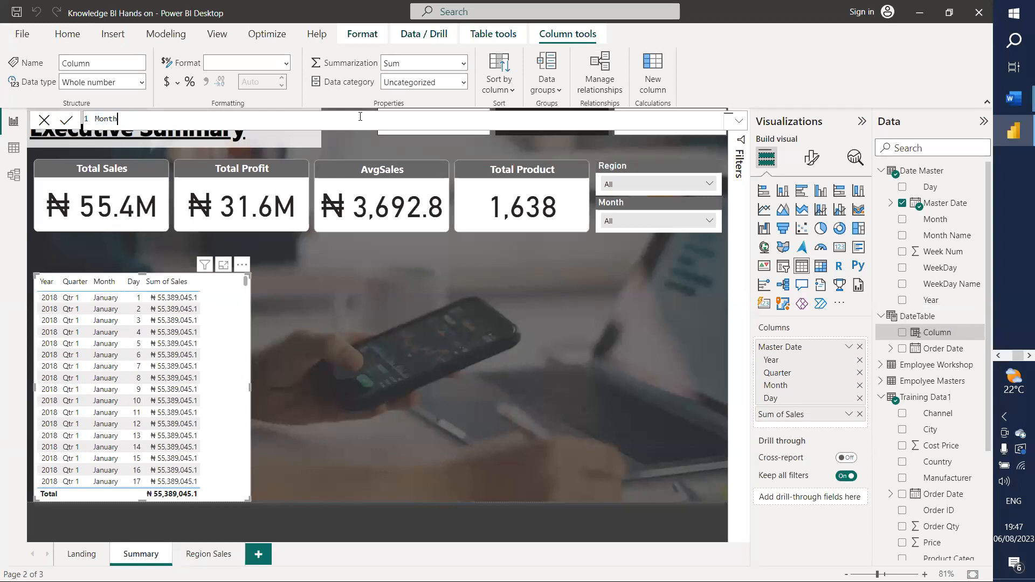
{"action": "type", "text": "Number=mo"}
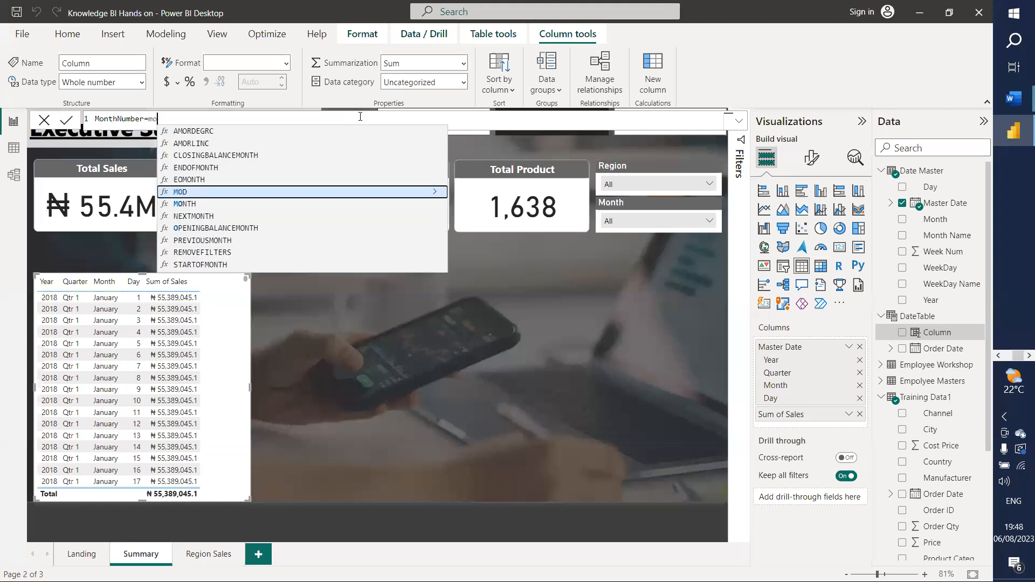
{"action": "type", "text": "nth"}
{"action": "key", "text": "Tab"}
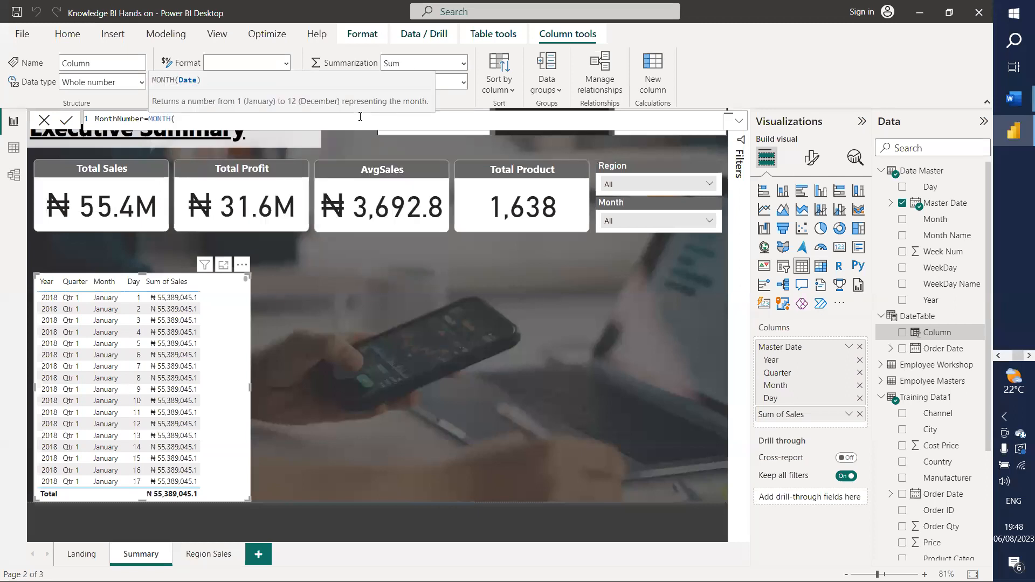
{"action": "type", "text": "order"}
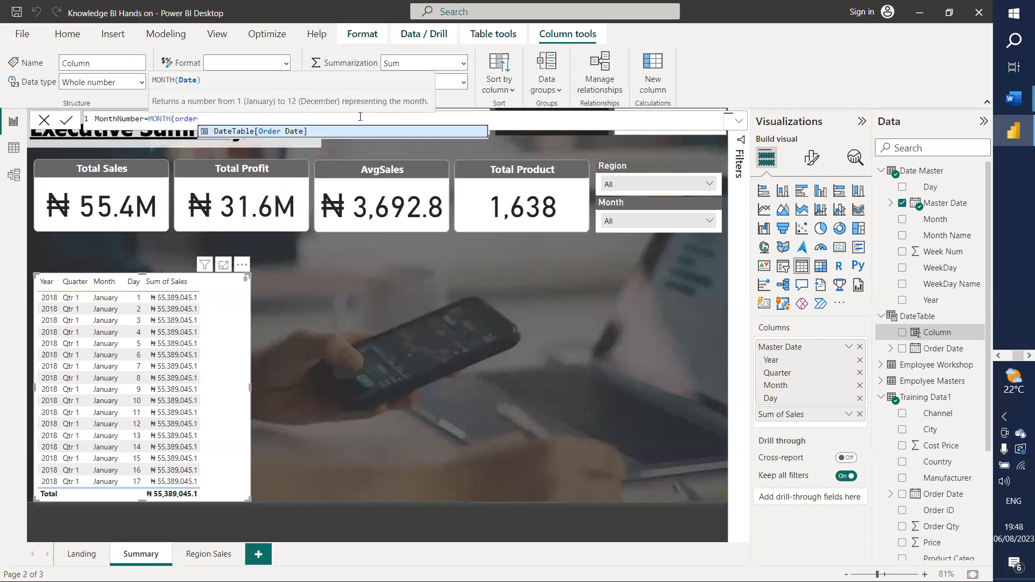
{"action": "left_click", "coordinate": [267, 130]}
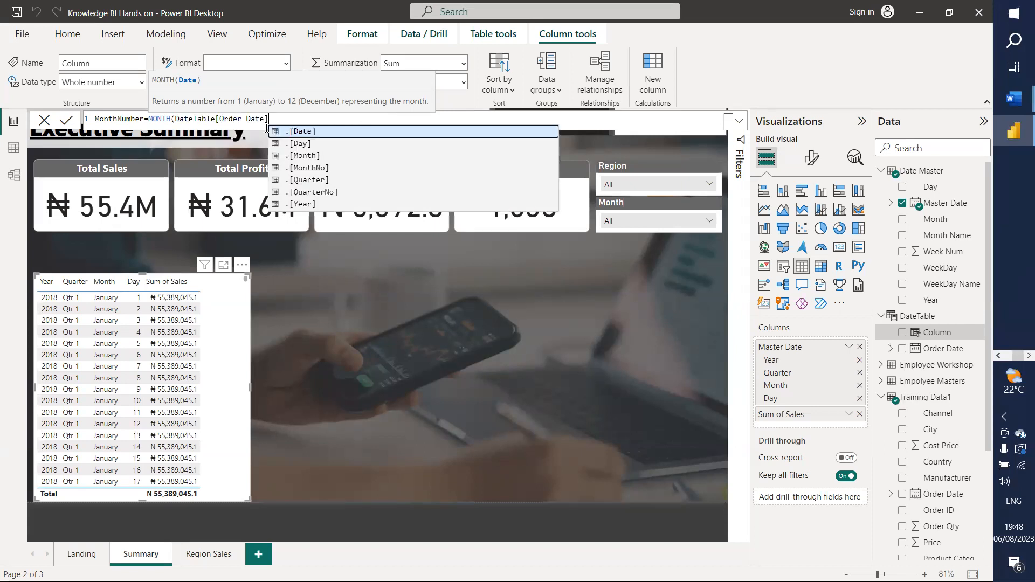
{"action": "type", "text": ")"}
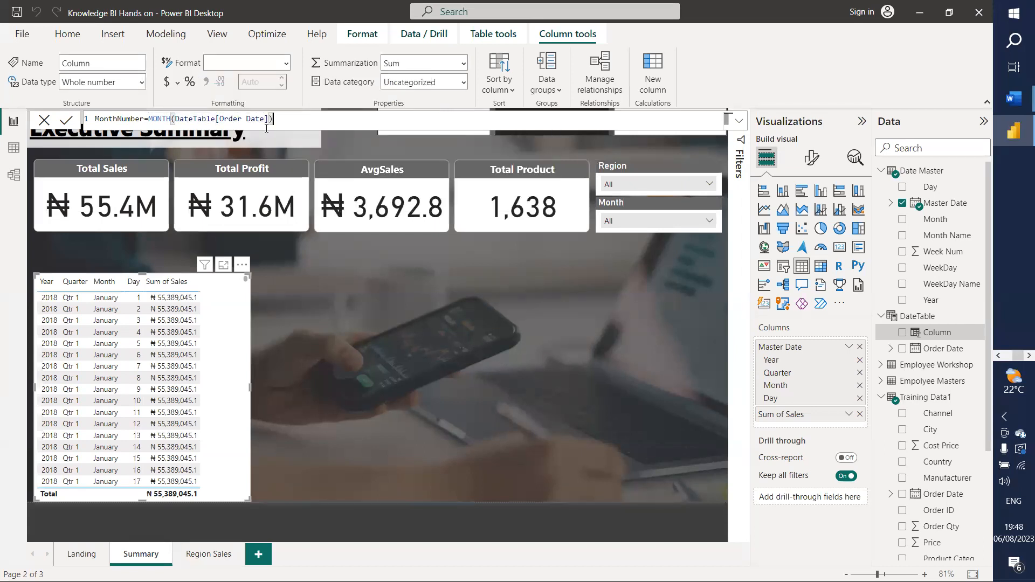
{"action": "key", "text": "Return"}
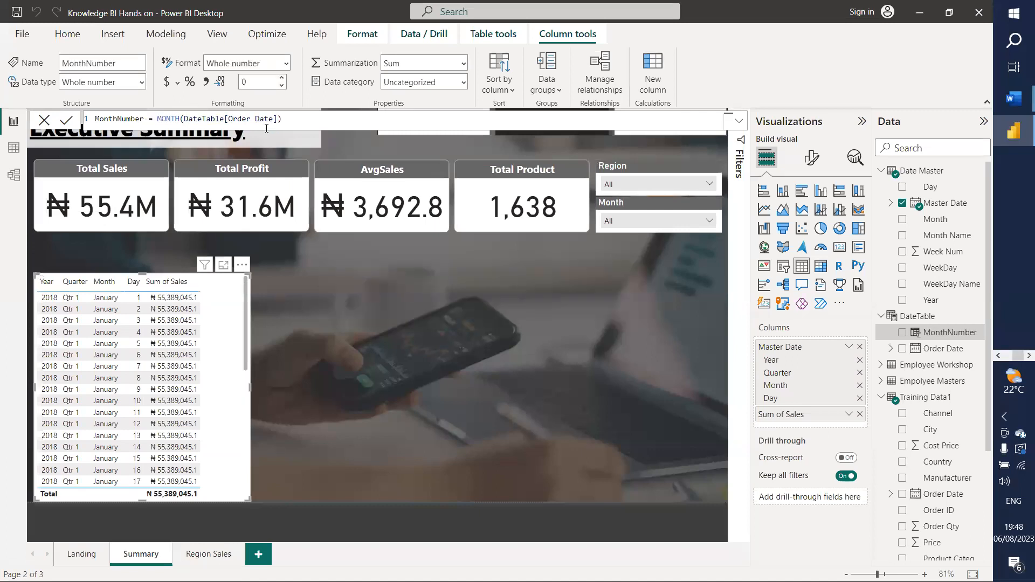
{"action": "left_click", "coordinate": [13, 147]}
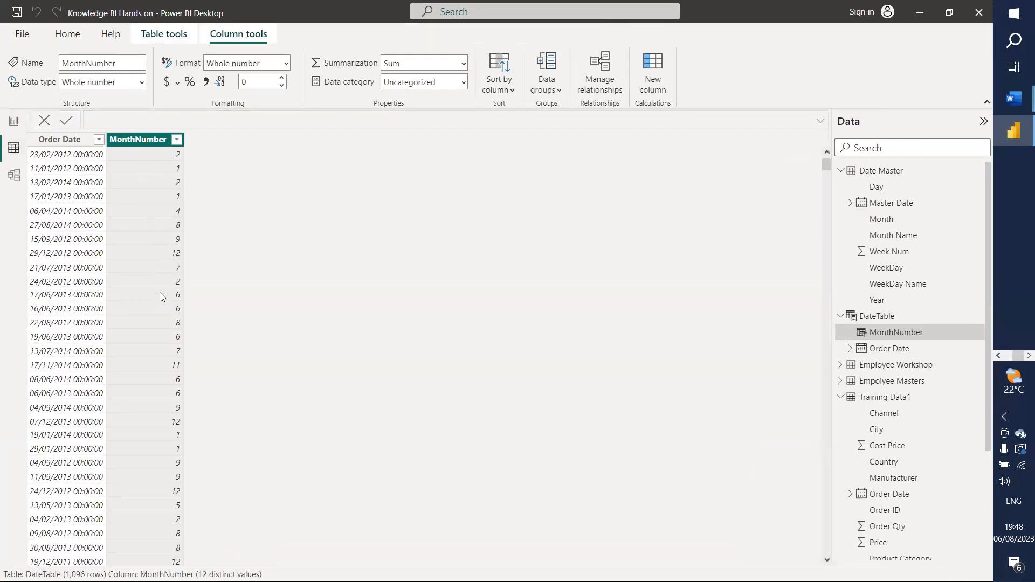
Step: Begin a MonthName column in DateTable as FORMAT of DateTable[Order Date]
{"action": "left_click", "coordinate": [13, 122]}
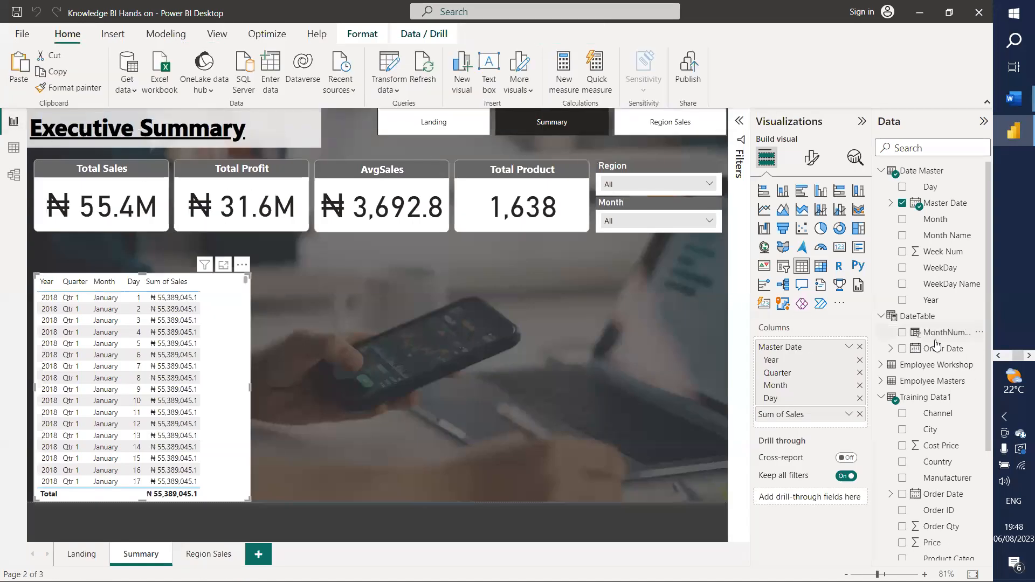
{"action": "left_click", "coordinate": [979, 332]}
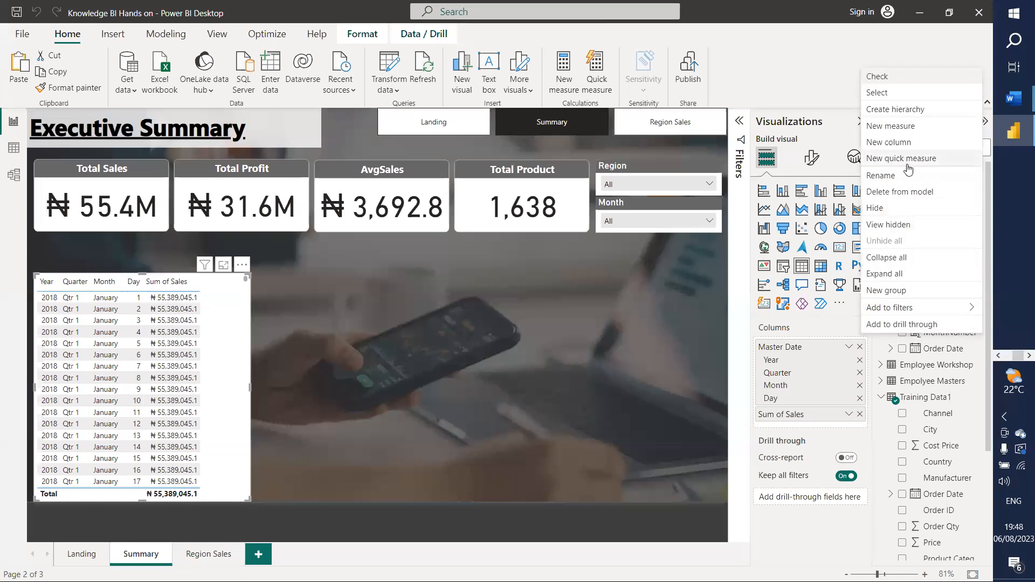
{"action": "left_click", "coordinate": [892, 143]}
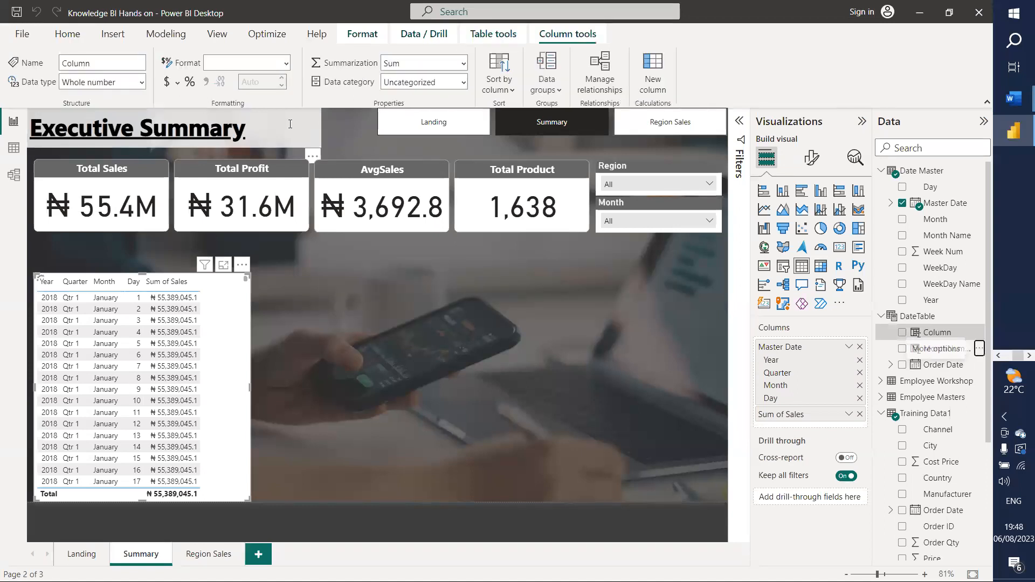
{"action": "type", "text": "MonthNam"}
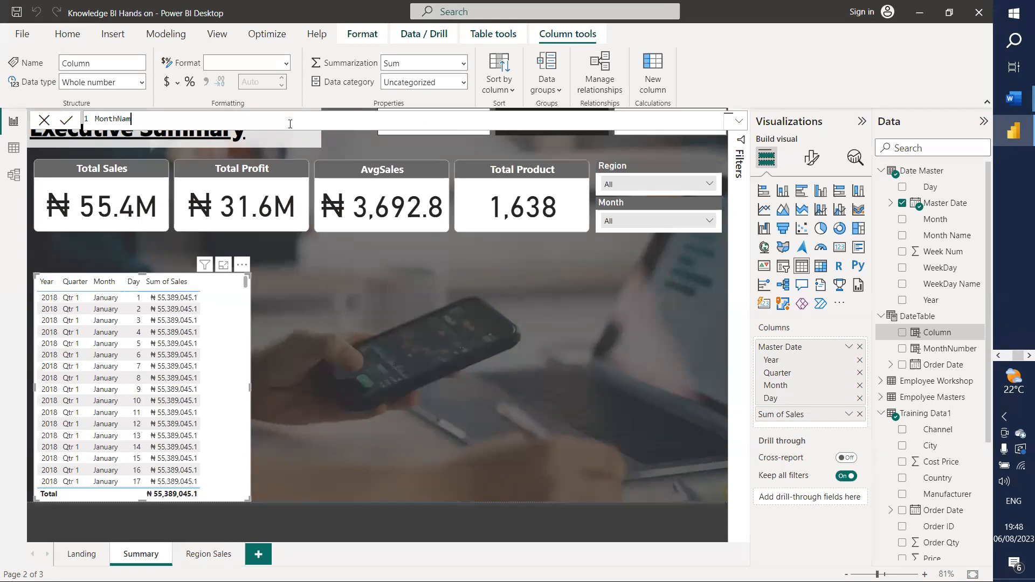
{"action": "type", "text": "e=for"}
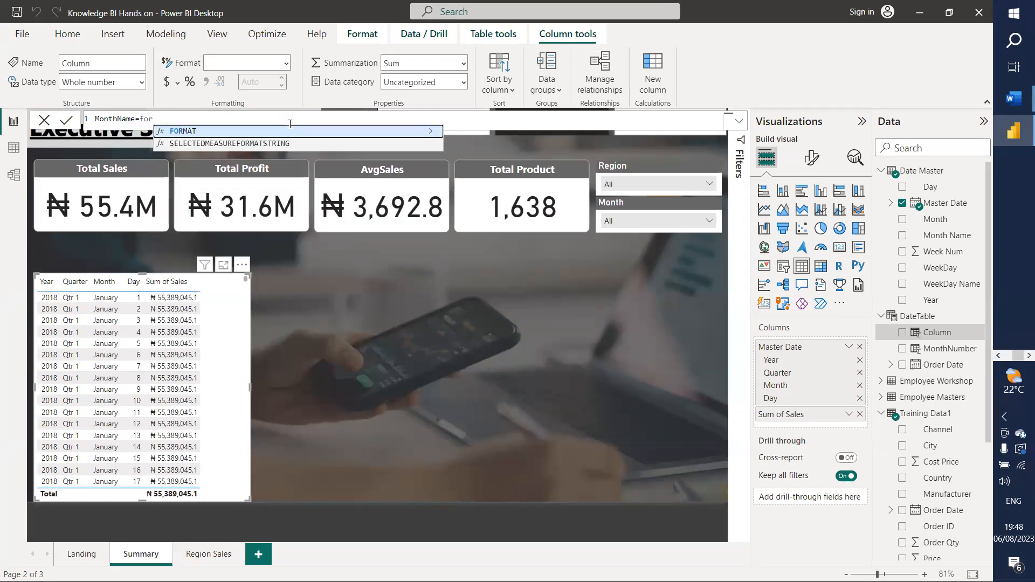
{"action": "key", "text": "Tab"}
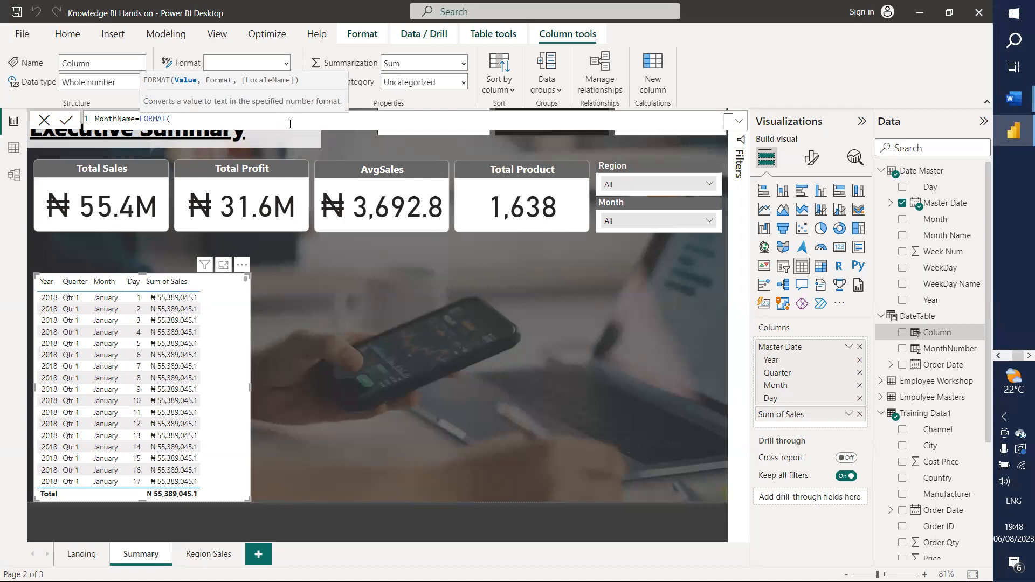
{"action": "type", "text": "ord"}
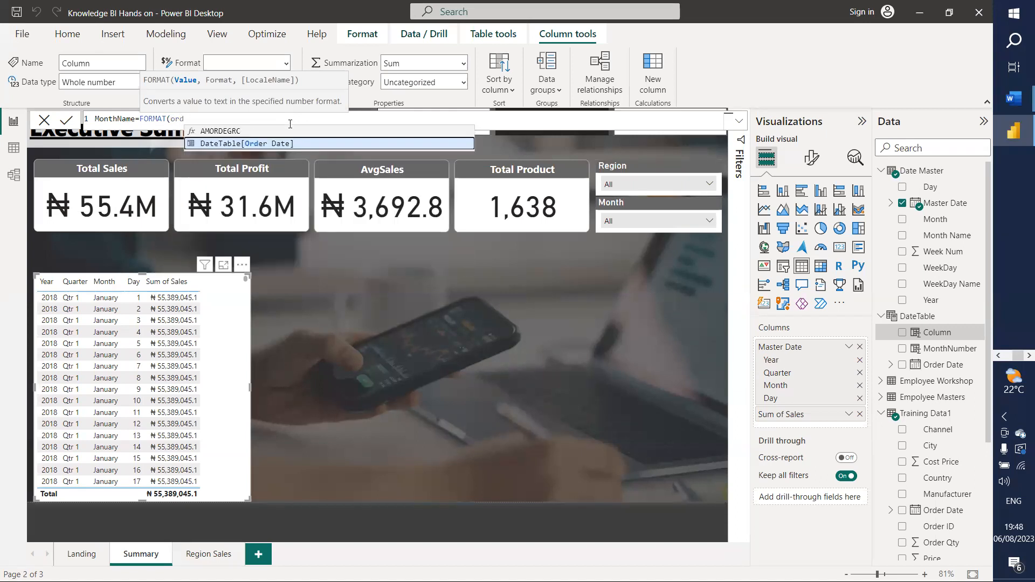
{"action": "key", "text": "Tab"}
{"action": "type", "text": ","}
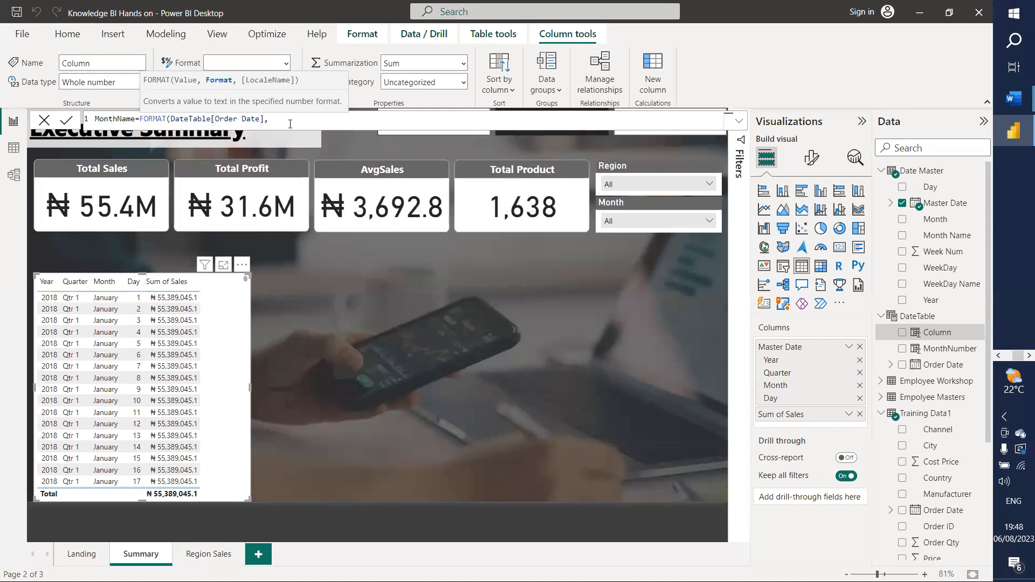
{"action": "type", "text": "\""}
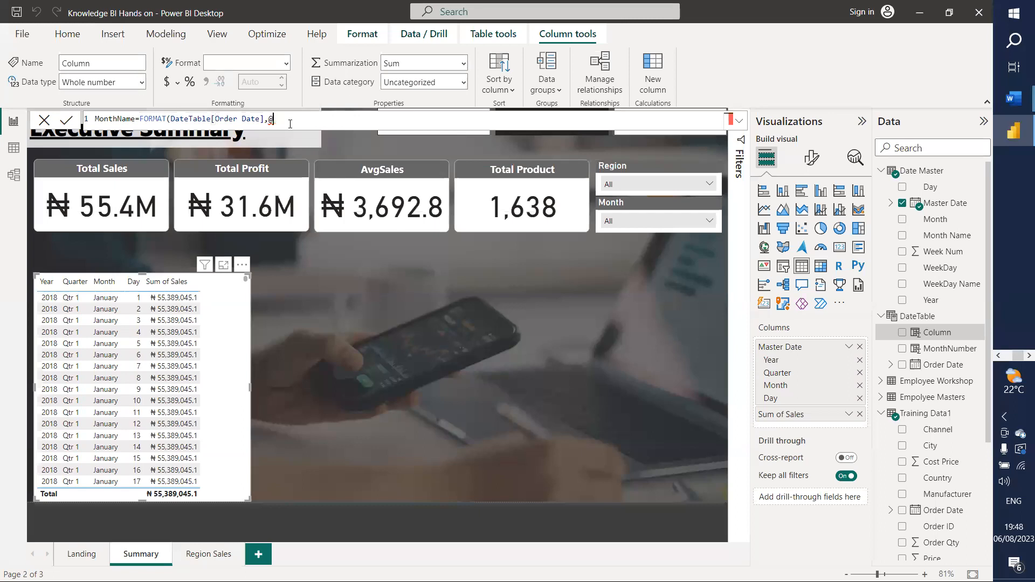
{"action": "type", "text": "\""}
Step: Set the MonthName format string to "mmmm" and check the full month names in the data grid
{"action": "key", "text": "Left"}
{"action": "type", "text": "MMM"}
{"action": "type", "text": "M"}
{"action": "type", "text": ")"}
{"action": "left_click", "coordinate": [290, 124]}
{"action": "key", "text": "shift+Left"}
{"action": "key", "text": "shift+Left"}
{"action": "key", "text": "shift+Left"}
{"action": "key", "text": "shift+Left"}
{"action": "type", "text": "mmmm"}
{"action": "key", "text": "Return"}
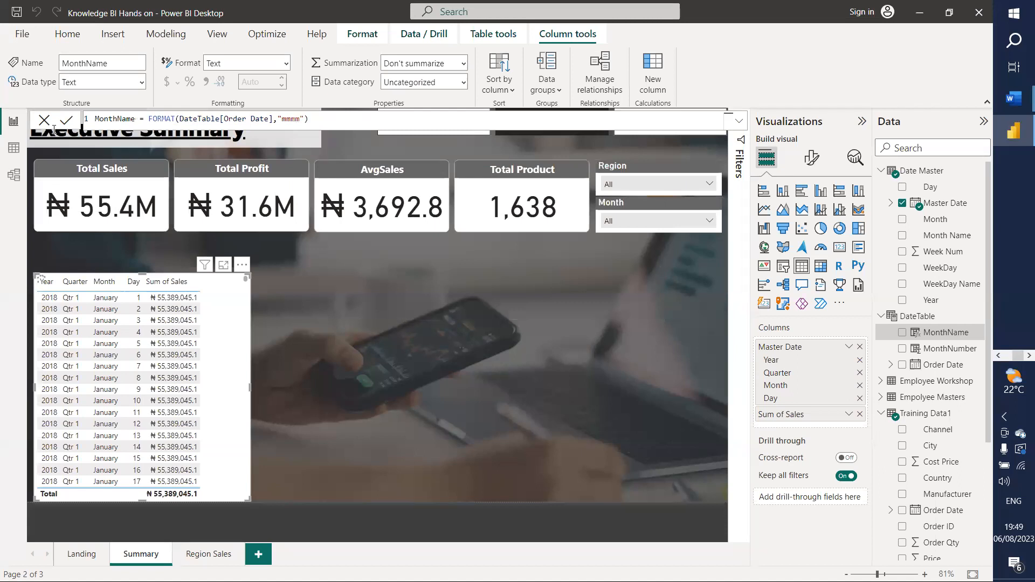
{"action": "left_click", "coordinate": [13, 150]}
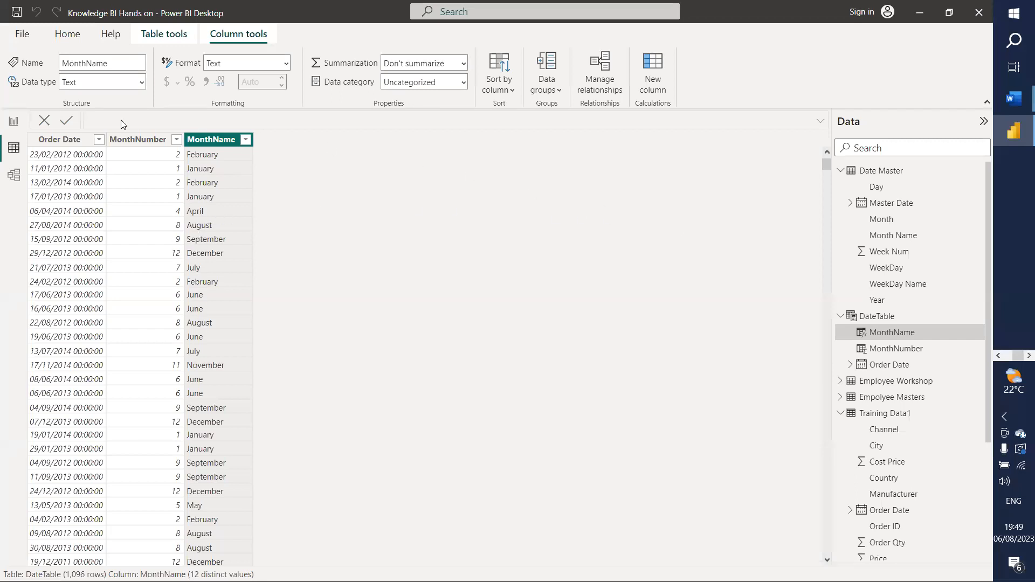
{"action": "left_click", "coordinate": [13, 124]}
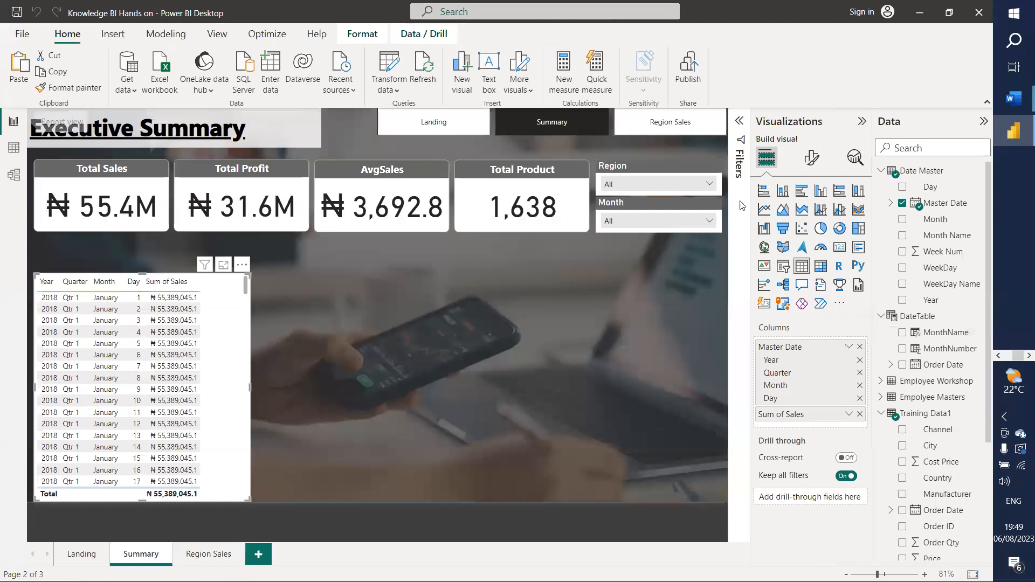
Step: Add a Year = YEAR(DateTable[Order Date]) column to DateTable
{"action": "left_click", "coordinate": [979, 332]}
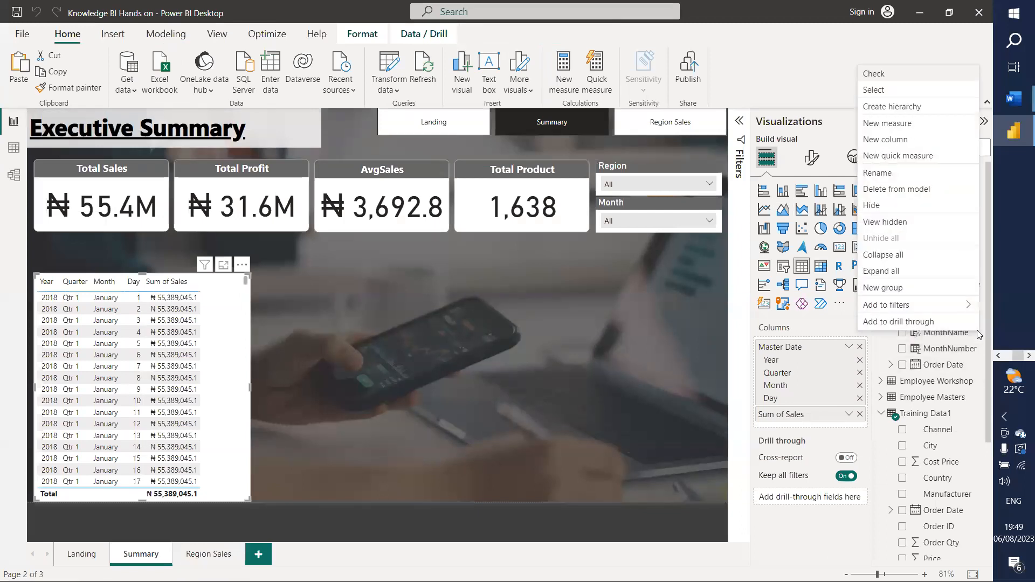
{"action": "left_click", "coordinate": [893, 139]}
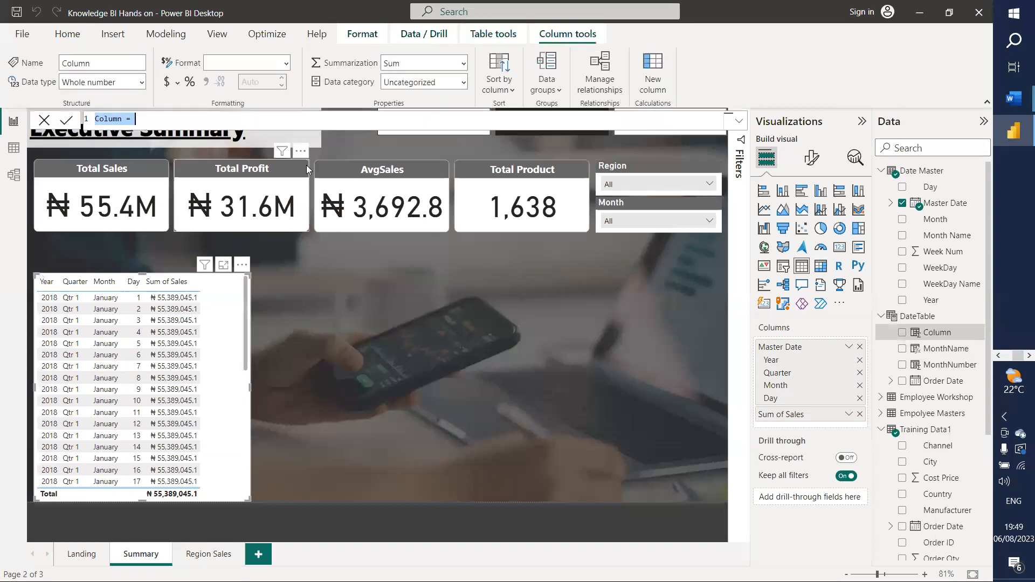
{"action": "type", "text": "Year"}
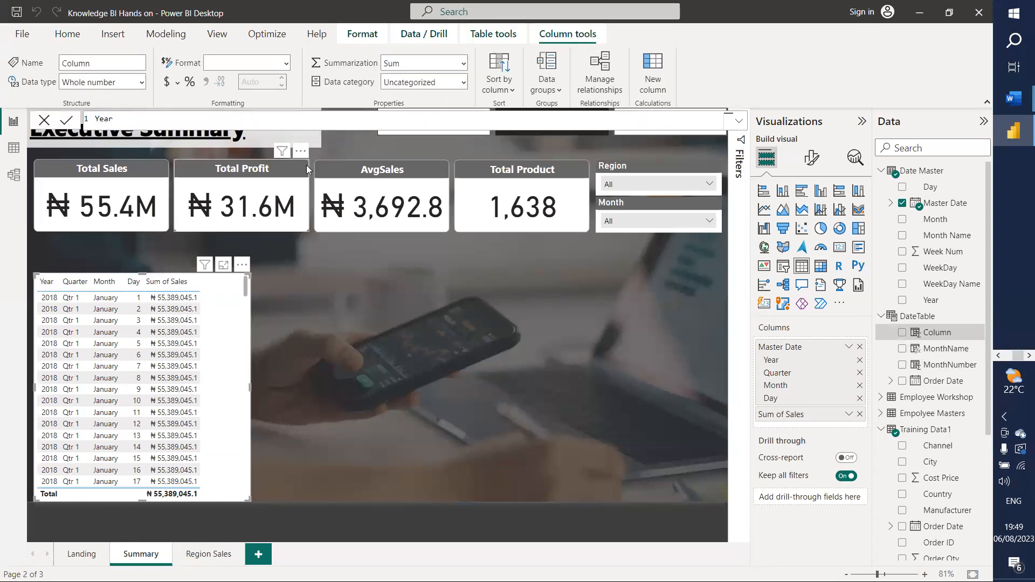
{"action": "type", "text": "= Year"}
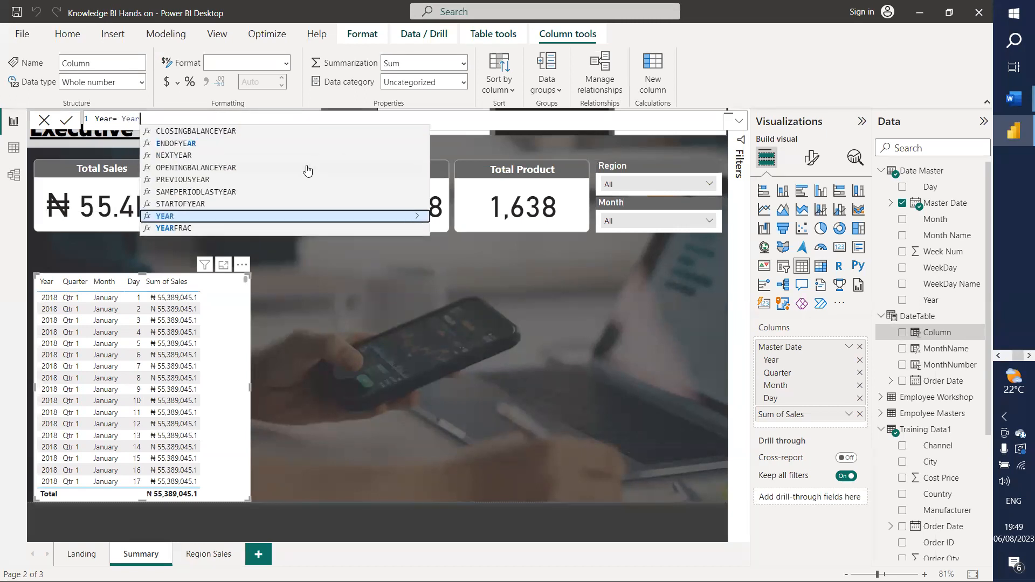
{"action": "key", "text": "Tab"}
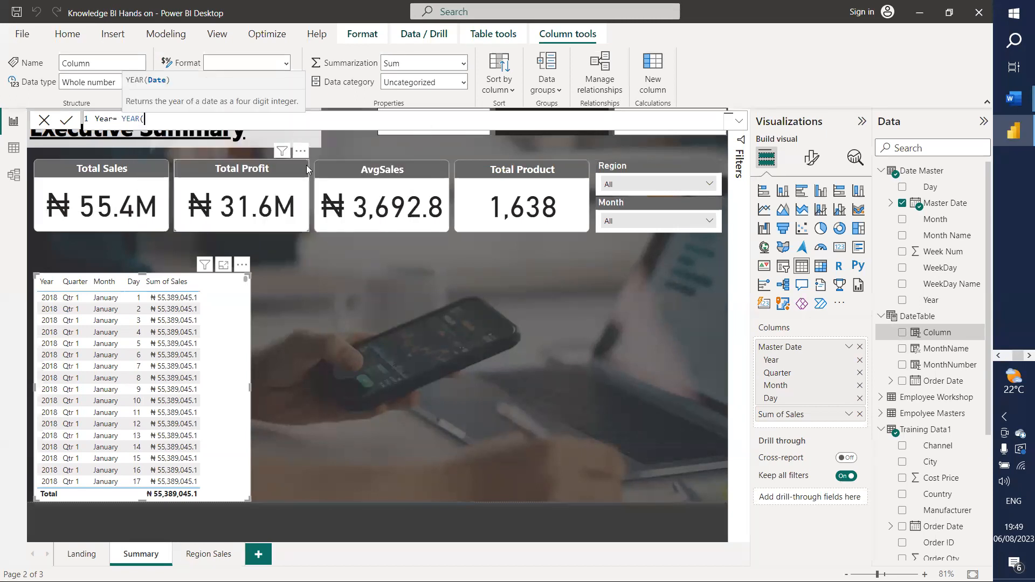
{"action": "type", "text": "order"}
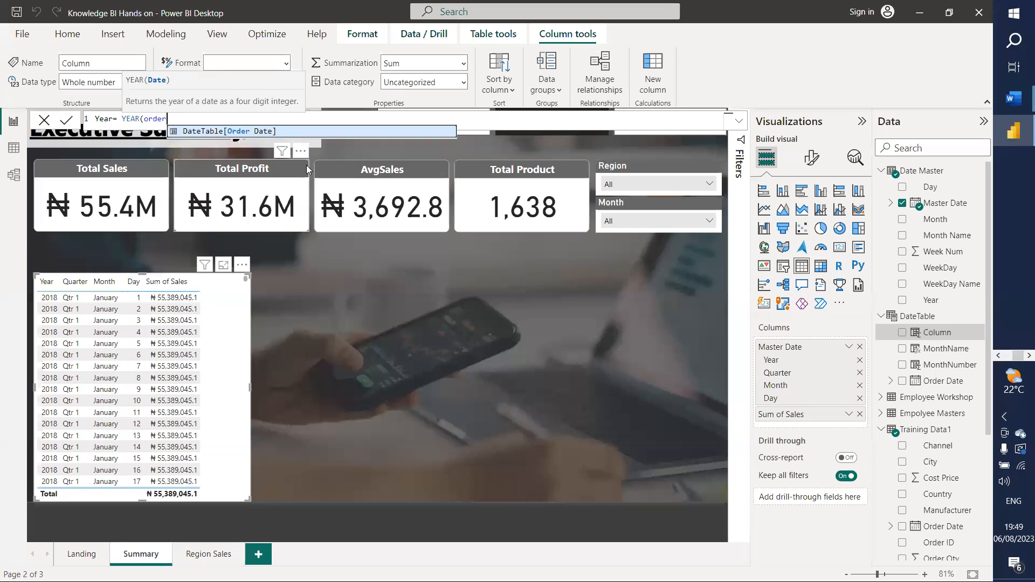
{"action": "key", "text": "Tab"}
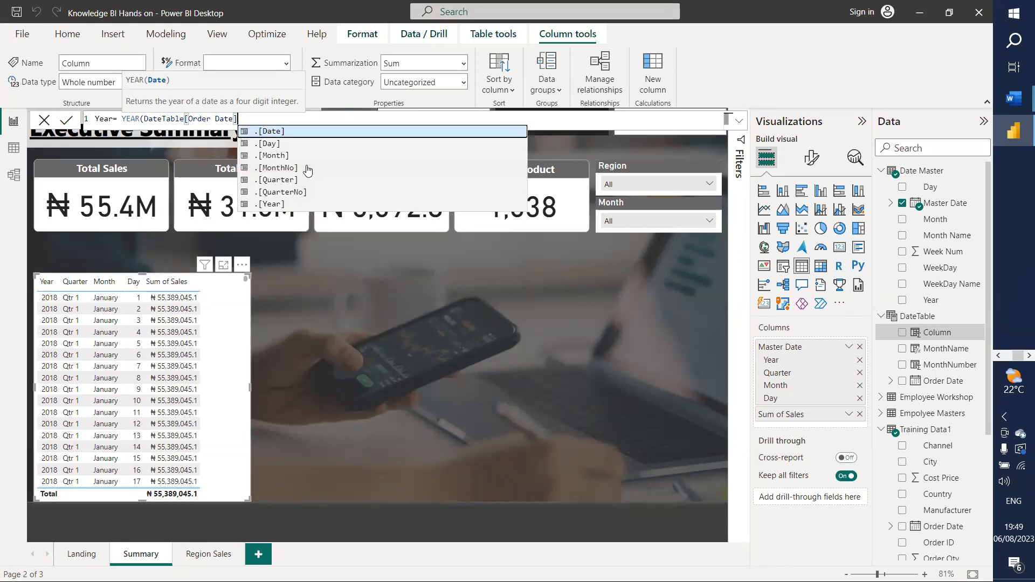
{"action": "type", "text": ")"}
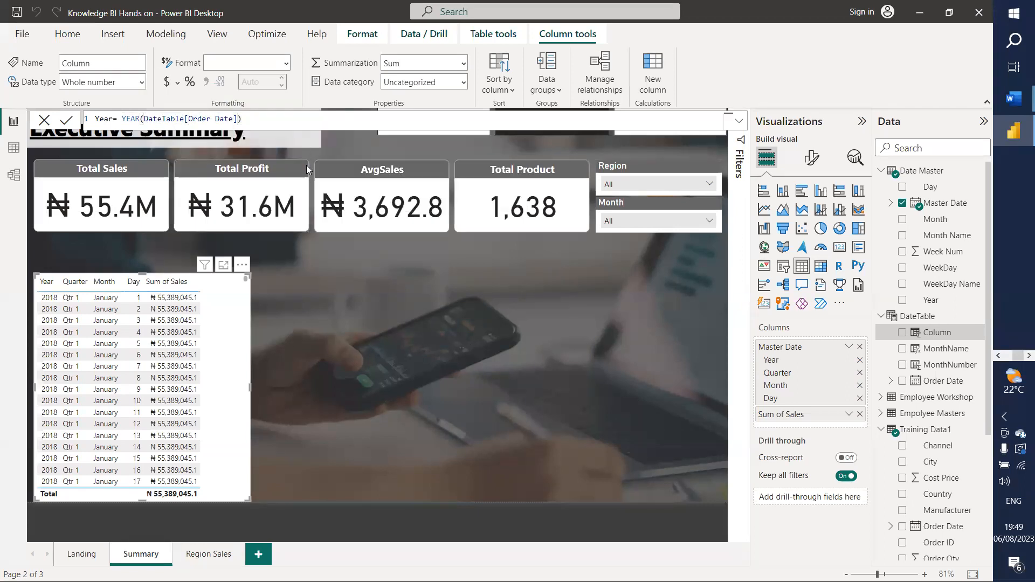
{"action": "key", "text": "Return"}
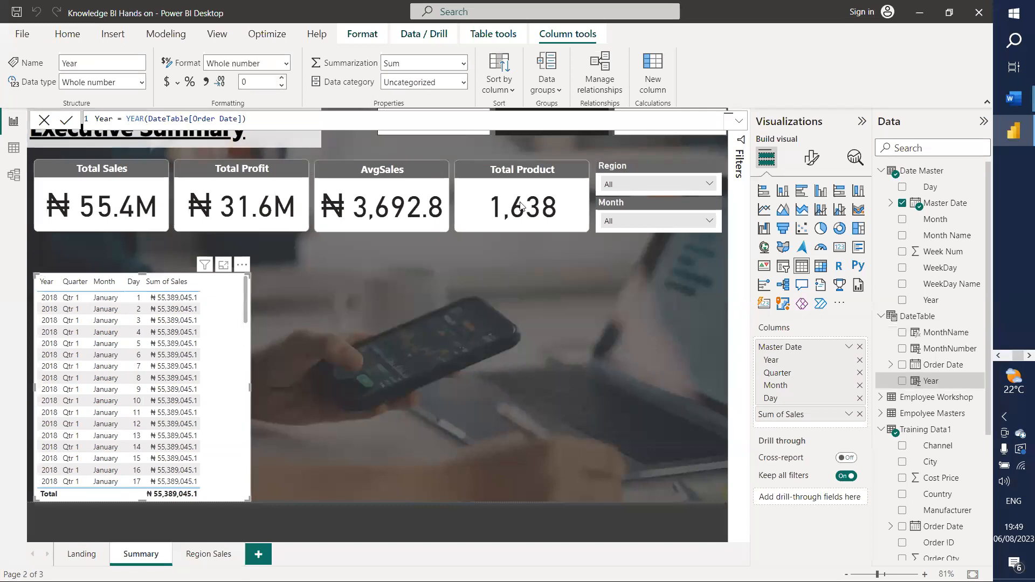
{"action": "left_click", "coordinate": [977, 381]}
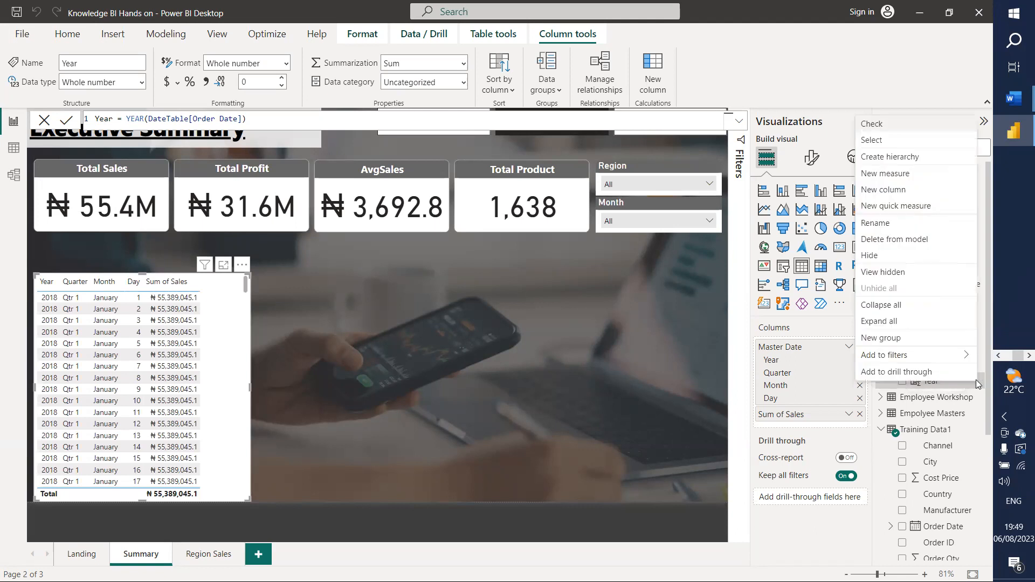
{"action": "left_click", "coordinate": [898, 179]}
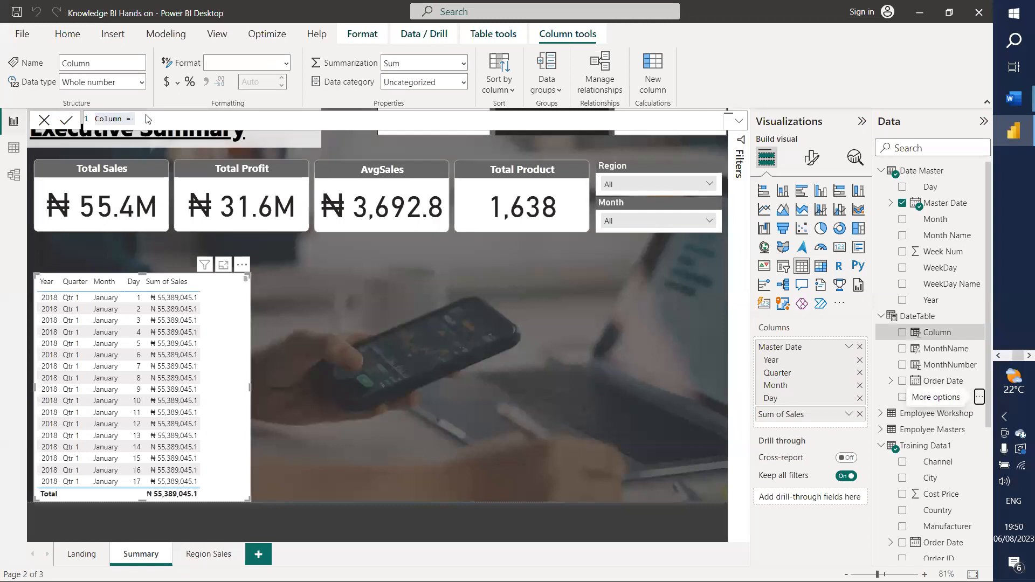
Step: Add a Day column, FORMAT(DateTable[Order Date],"ddd"), and view the weekday abbreviations in the data
{"action": "type", "text": "Day"}
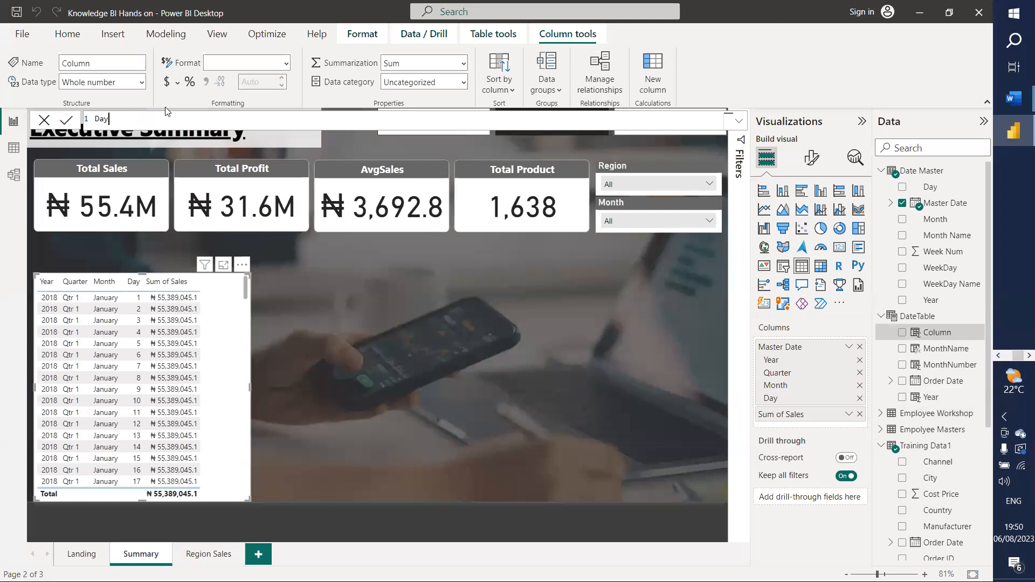
{"action": "type", "text": "=FORMAT("}
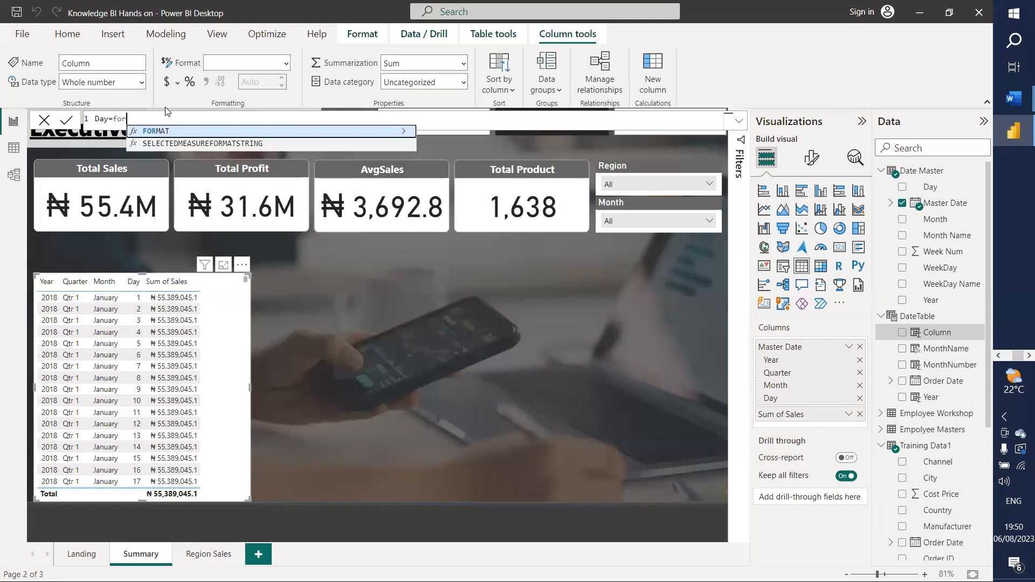
{"action": "type", "text": "dat"}
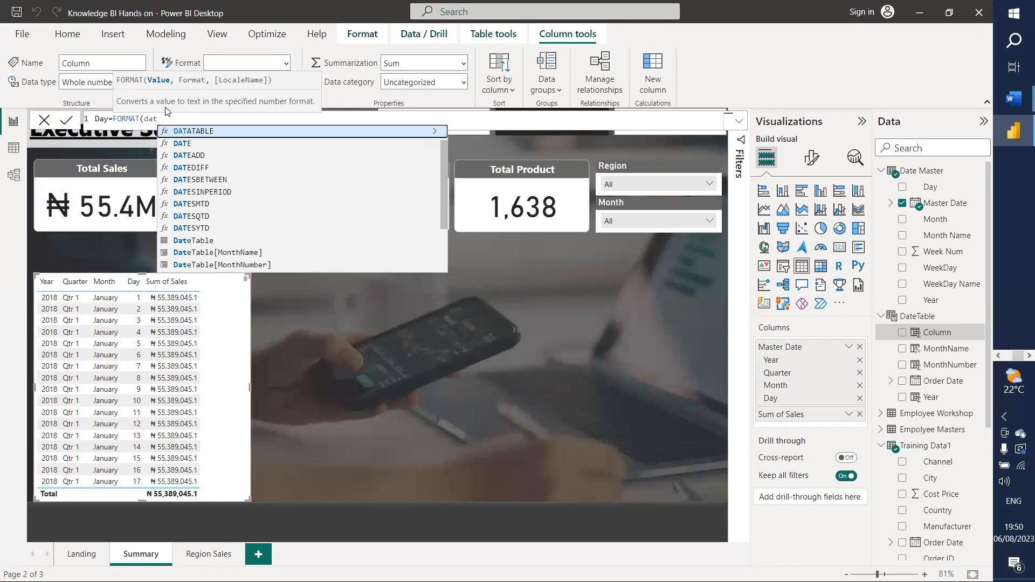
{"action": "key", "text": "BackSpace"}
{"action": "key", "text": "BackSpace"}
{"action": "key", "text": "BackSpace"}
{"action": "type", "text": "orde"}
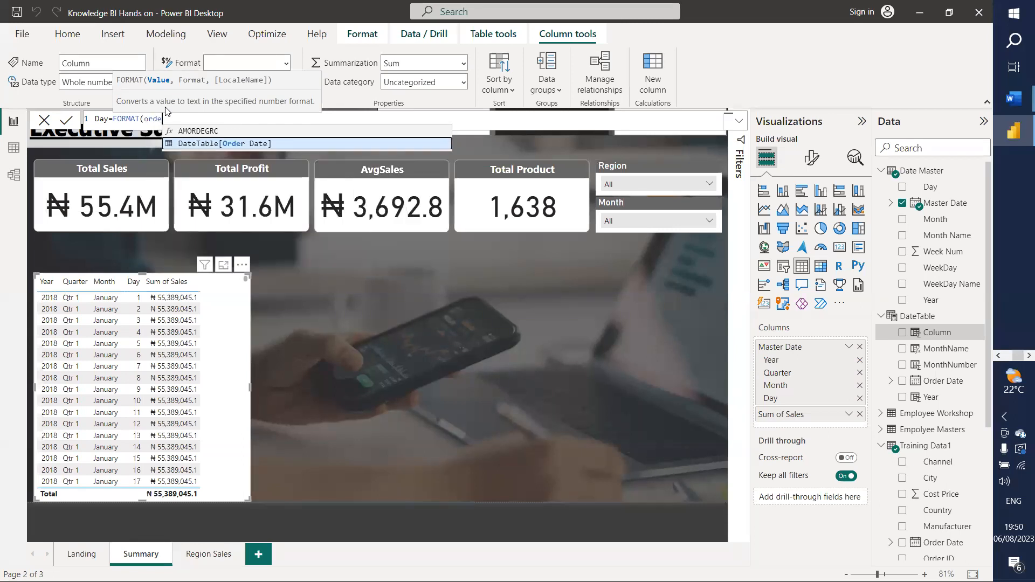
{"action": "type", "text": "r"}
{"action": "key", "text": "Tab"}
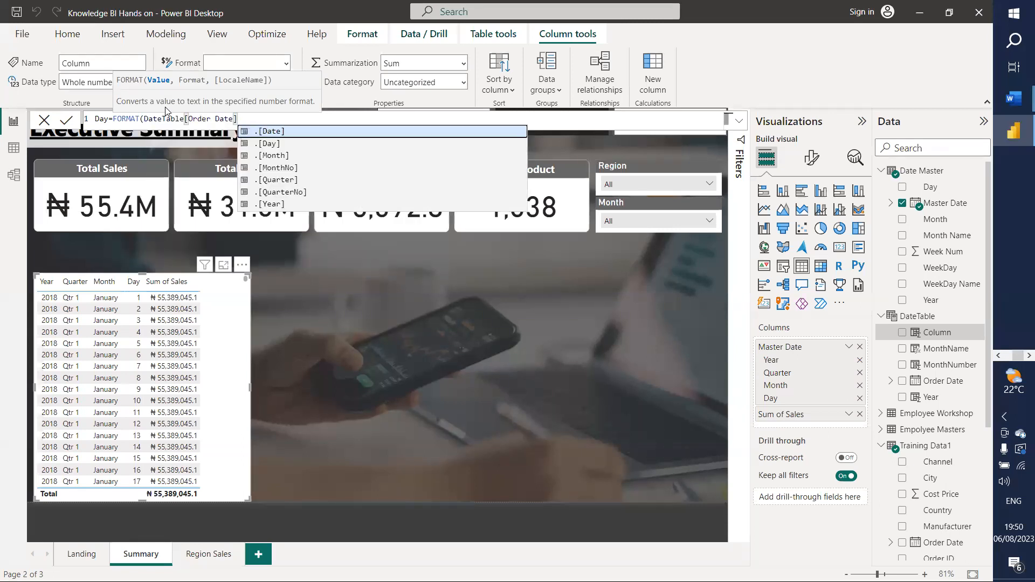
{"action": "type", "text": ","}
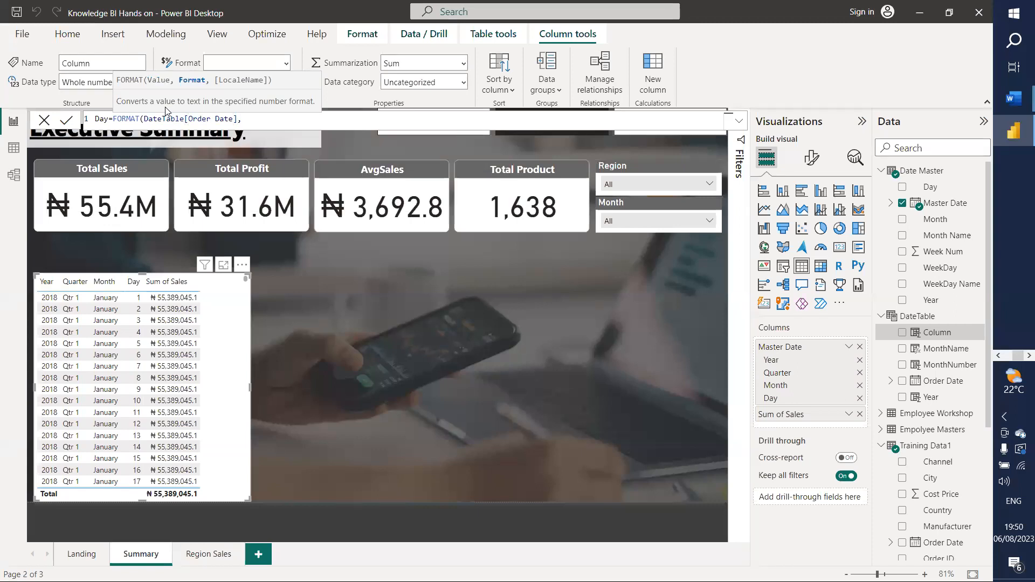
{"action": "type", "text": "\"\""}
{"action": "type", "text": "dd"}
{"action": "type", "text": "d"}
{"action": "type", "text": ")"}
{"action": "key", "text": "Return"}
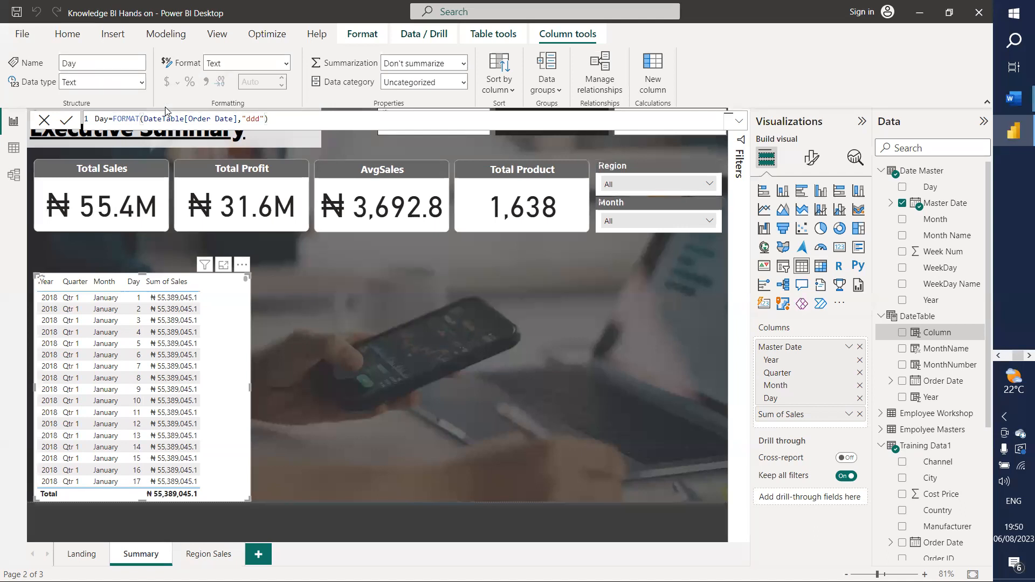
{"action": "left_click", "coordinate": [14, 147]}
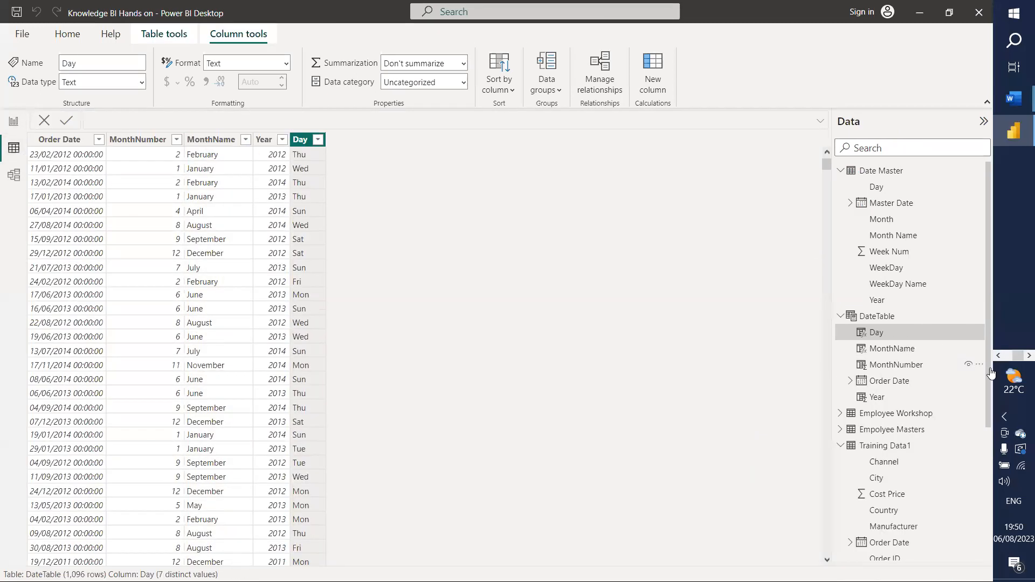
Step: Unhide the Day column and change its format to "dddd" for full weekday names
{"action": "left_click", "coordinate": [977, 332]}
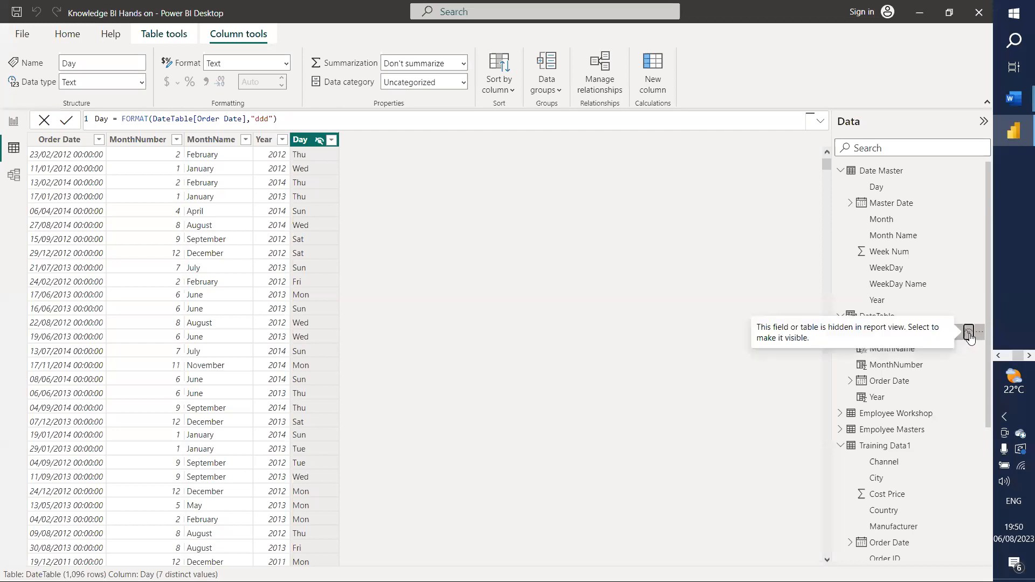
{"action": "left_click", "coordinate": [973, 333]}
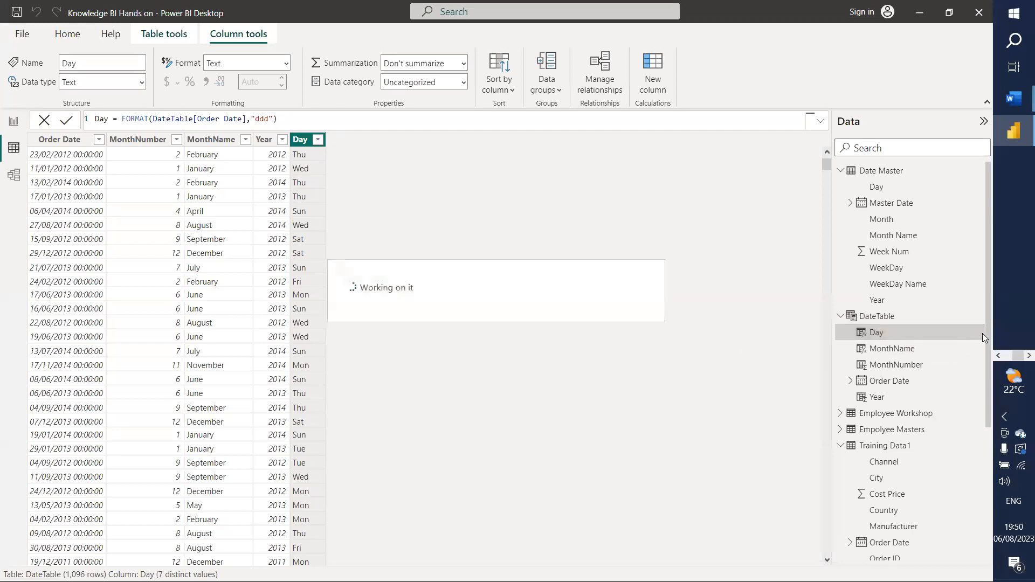
{"action": "left_click", "coordinate": [274, 119]}
{"action": "type", "text": "d"}
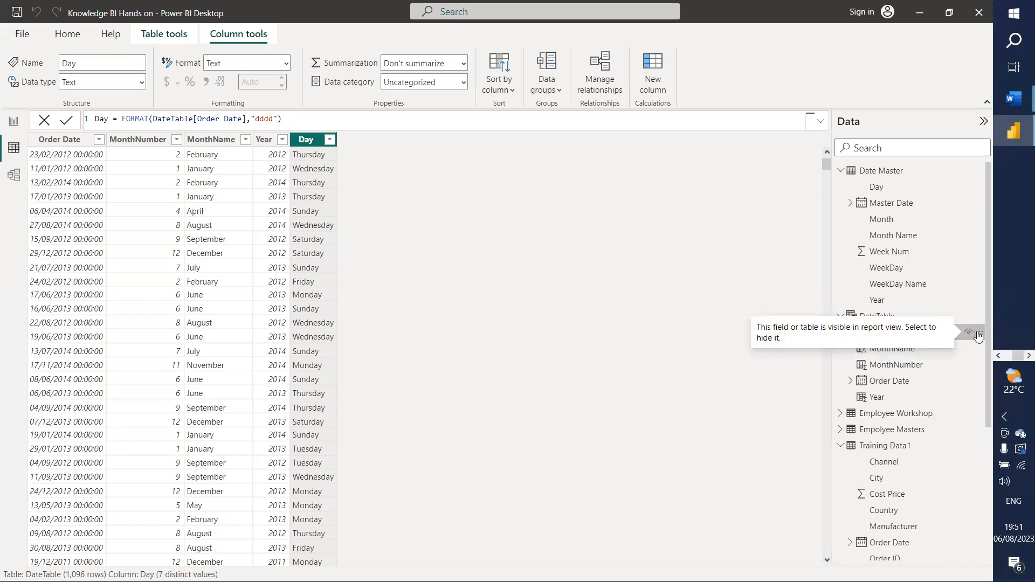
{"action": "left_click", "coordinate": [978, 333]}
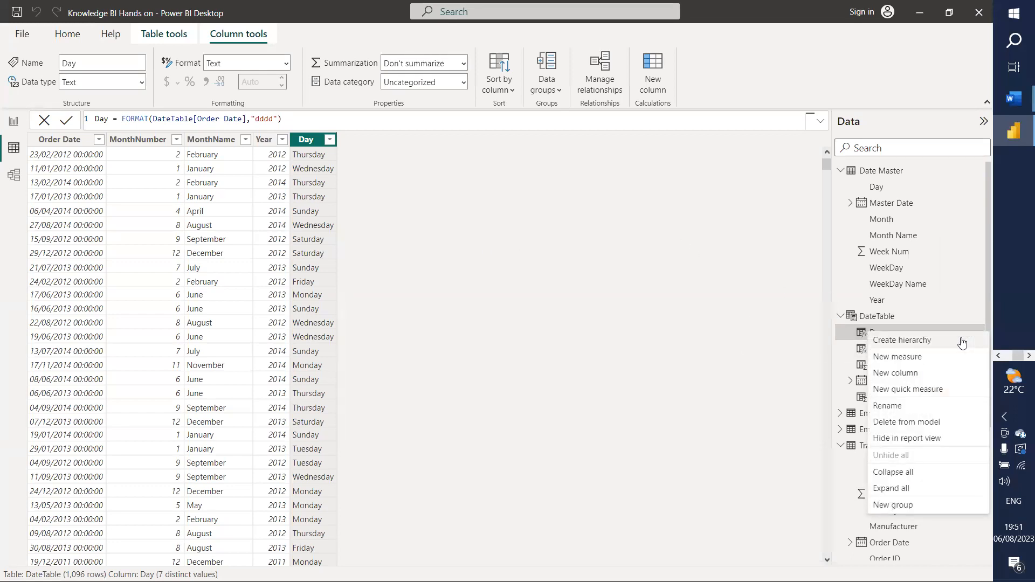
Step: Add DayNumber = DAY(DateTable[Order Date]) to DateTable, then show the model diagram
{"action": "left_click", "coordinate": [904, 373]}
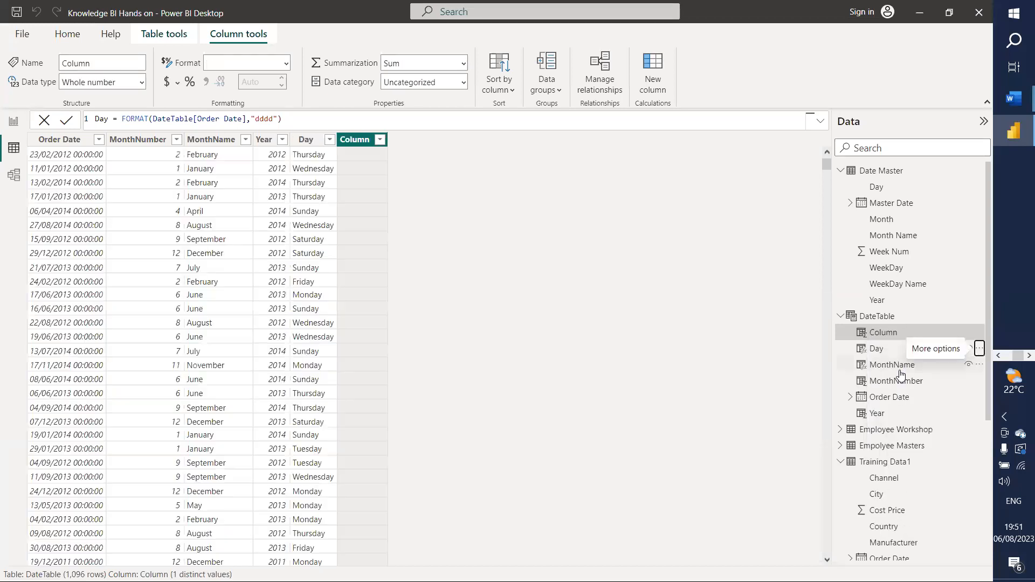
{"action": "type", "text": "DayNumber"}
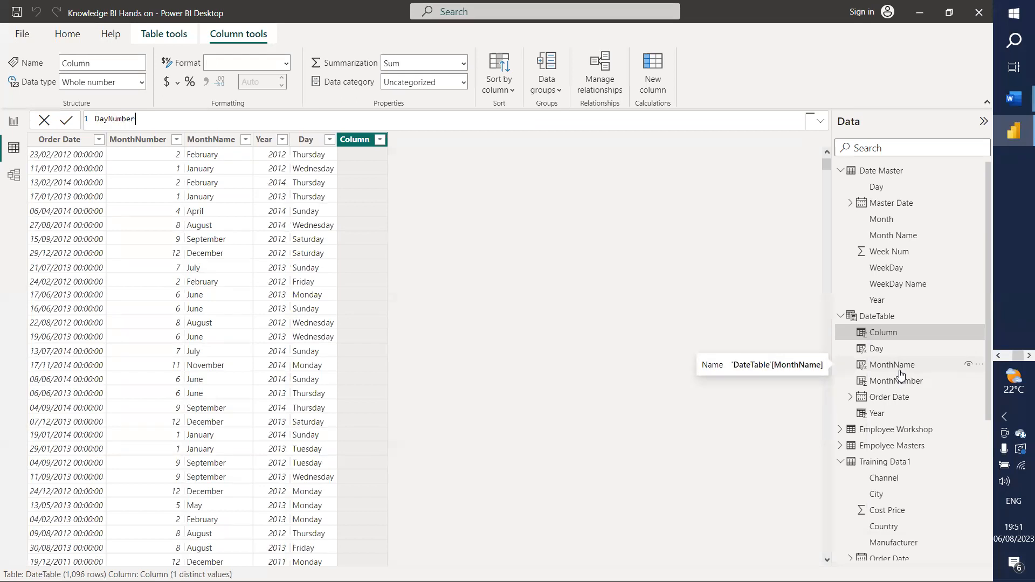
{"action": "type", "text": "=dat"}
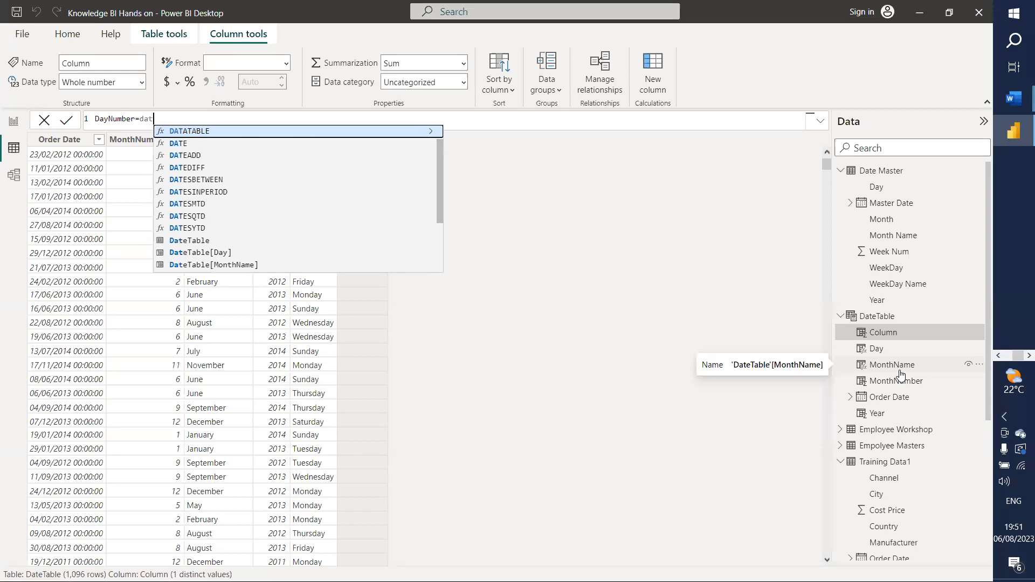
{"action": "key", "text": "BackSpace"}
{"action": "type", "text": "y"}
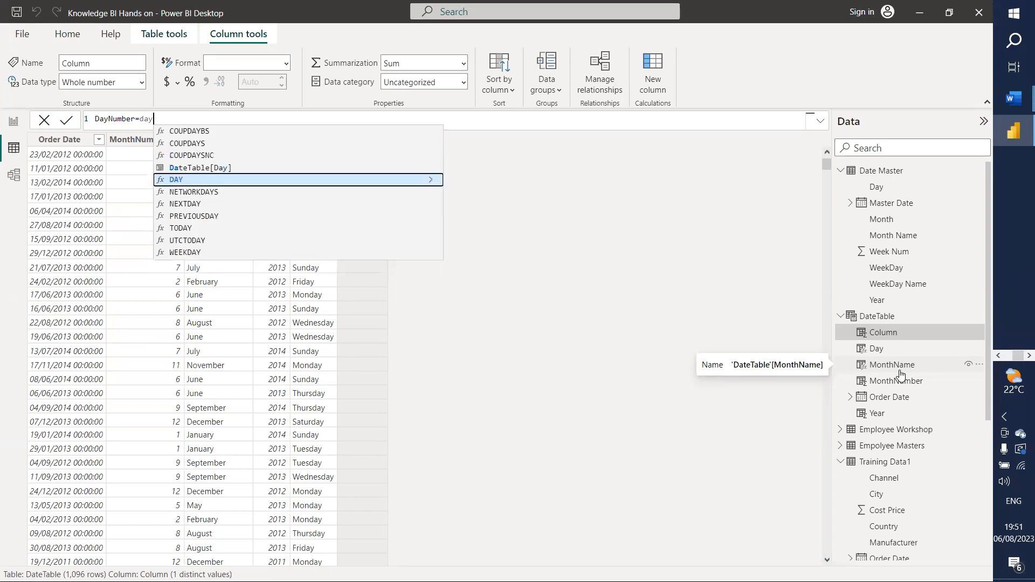
{"action": "key", "text": "Tab"}
{"action": "type", "text": "ord"}
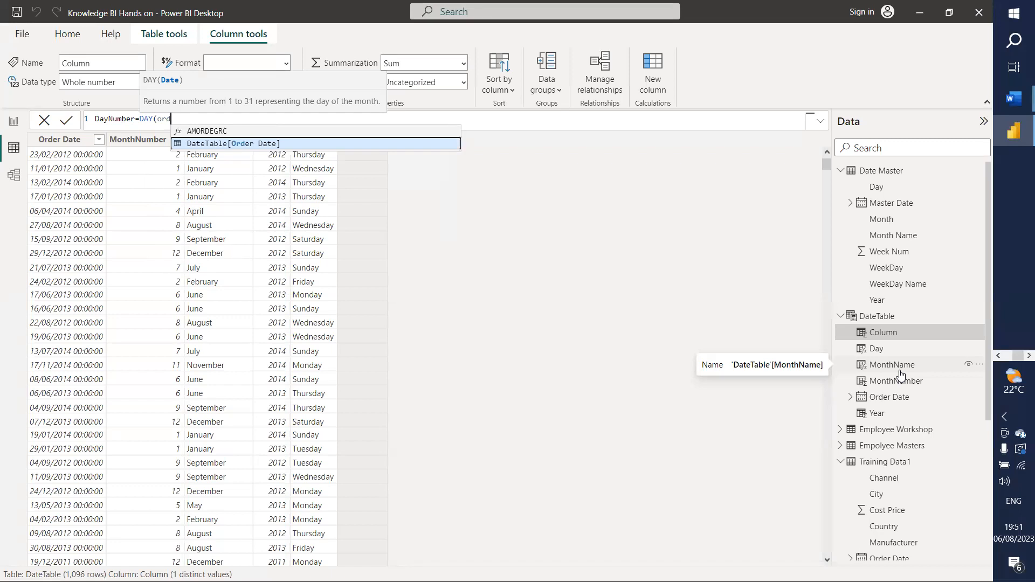
{"action": "key", "text": "Tab"}
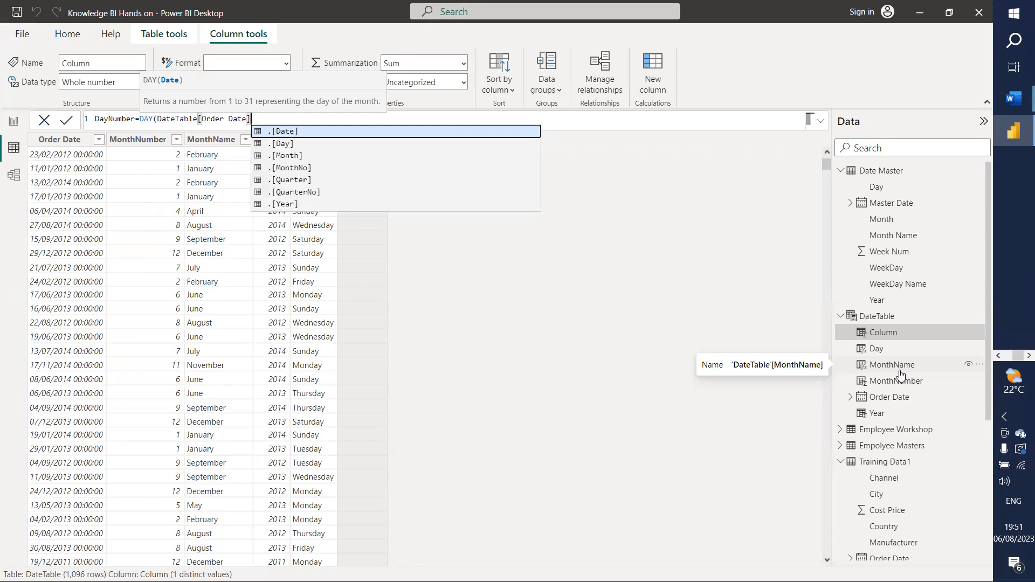
{"action": "type", "text": ")"}
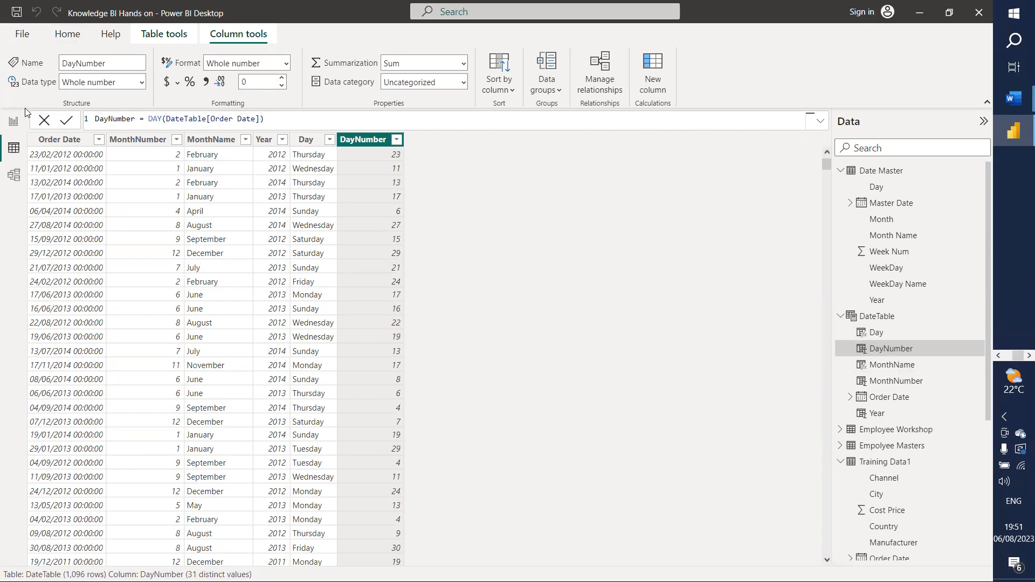
{"action": "left_click", "coordinate": [14, 121]}
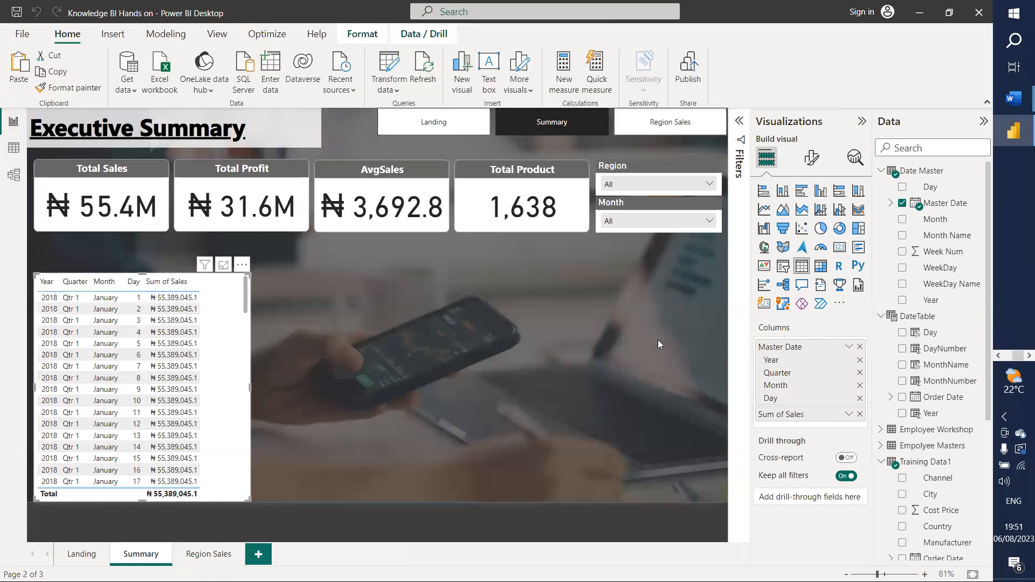
{"action": "left_click", "coordinate": [13, 176]}
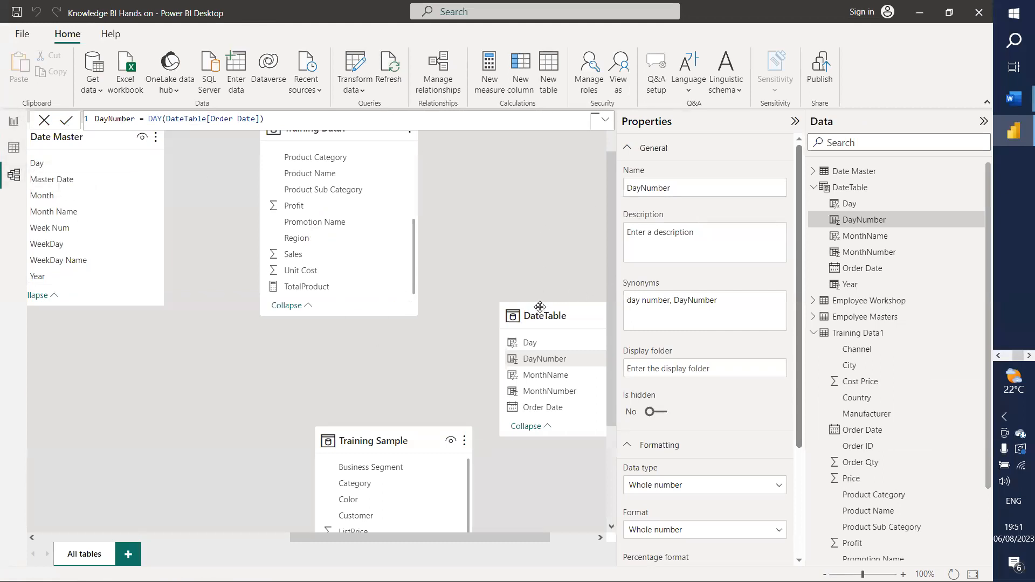
Step: Relate Training Data1's Order Date many-to-one to DateTable's Order Date in the model diagram
{"action": "left_click_drag", "start_coordinate": [541, 305], "coordinate": [504, 153]}
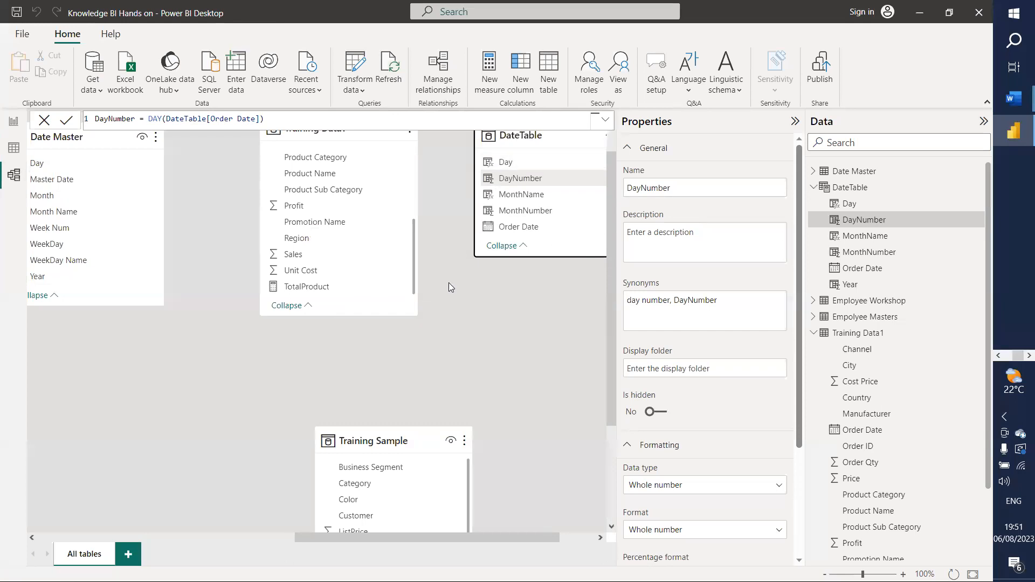
{"action": "scroll", "coordinate": [341, 222], "scroll_direction": "down", "scroll_amount": 1}
{"action": "scroll", "coordinate": [342, 222], "scroll_direction": "up", "scroll_amount": 2}
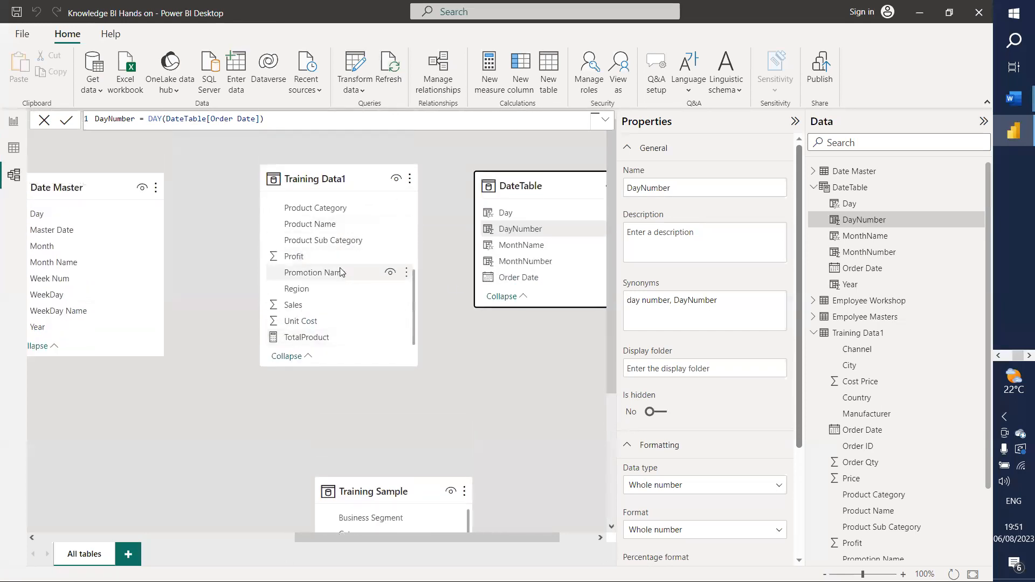
{"action": "scroll", "coordinate": [341, 274], "scroll_direction": "down", "scroll_amount": 1}
{"action": "scroll", "coordinate": [341, 274], "scroll_direction": "up", "scroll_amount": 4}
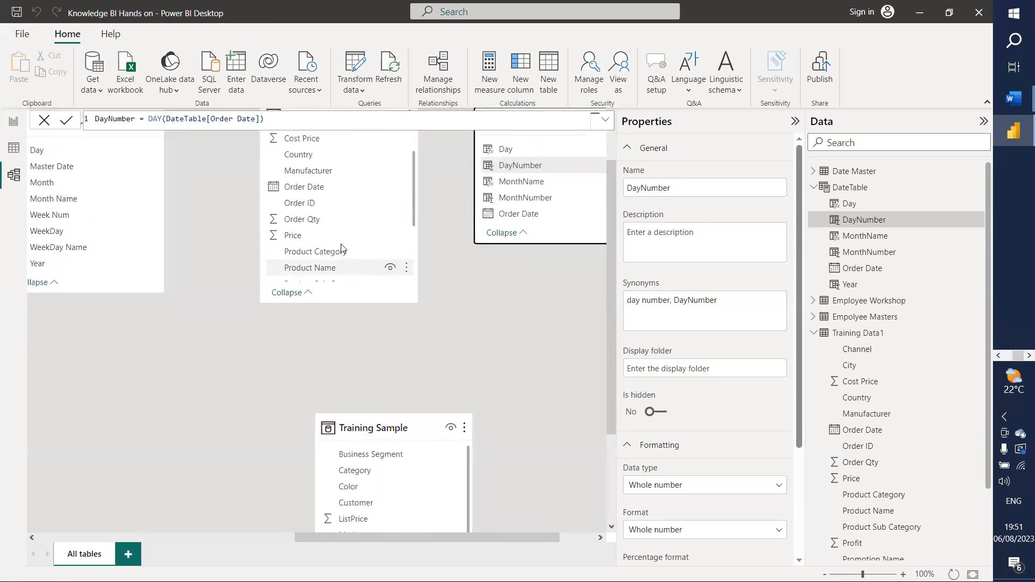
{"action": "left_click_drag", "start_coordinate": [304, 190], "coordinate": [523, 200]}
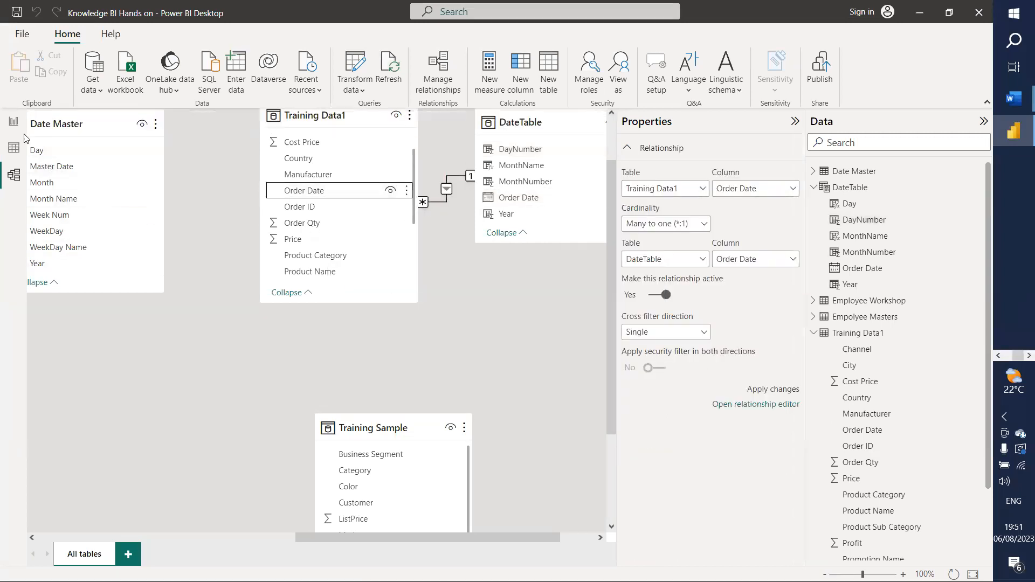
{"action": "left_click", "coordinate": [14, 121]}
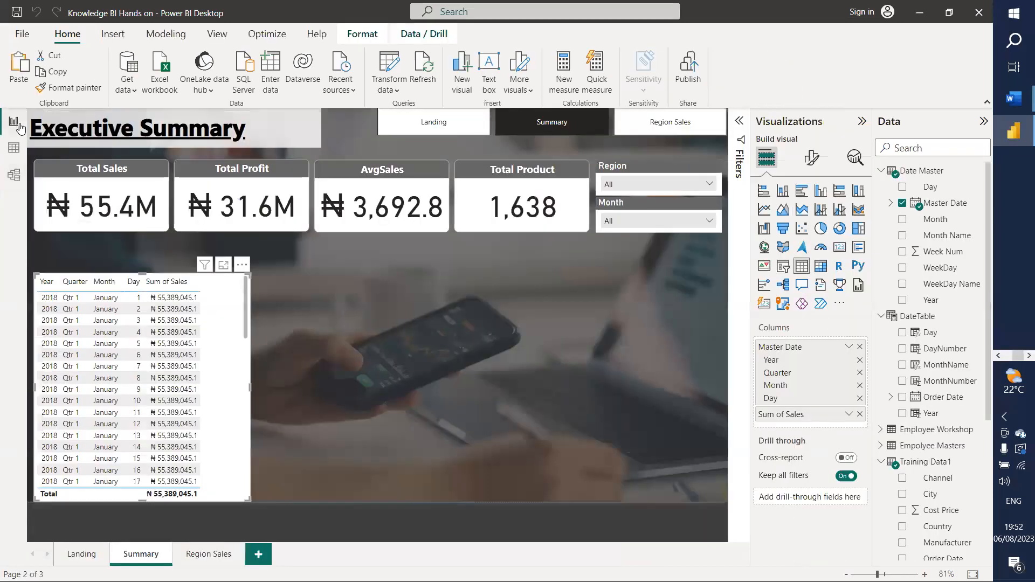
Step: Switch the Month slicer to DateTable's MonthName field and review its alphabetical month list
{"action": "left_click", "coordinate": [632, 207]}
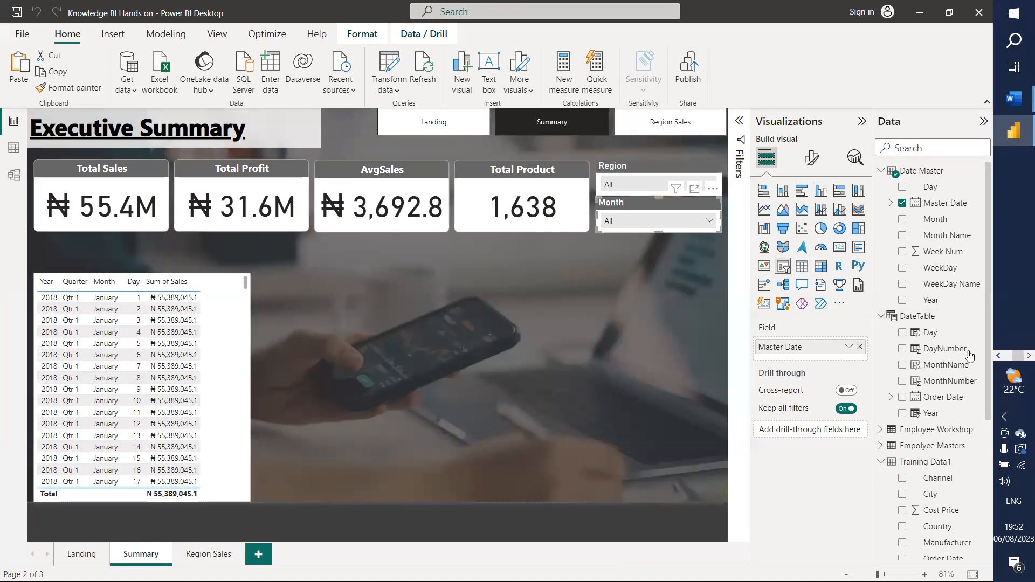
{"action": "left_click_drag", "start_coordinate": [943, 372], "coordinate": [820, 354]}
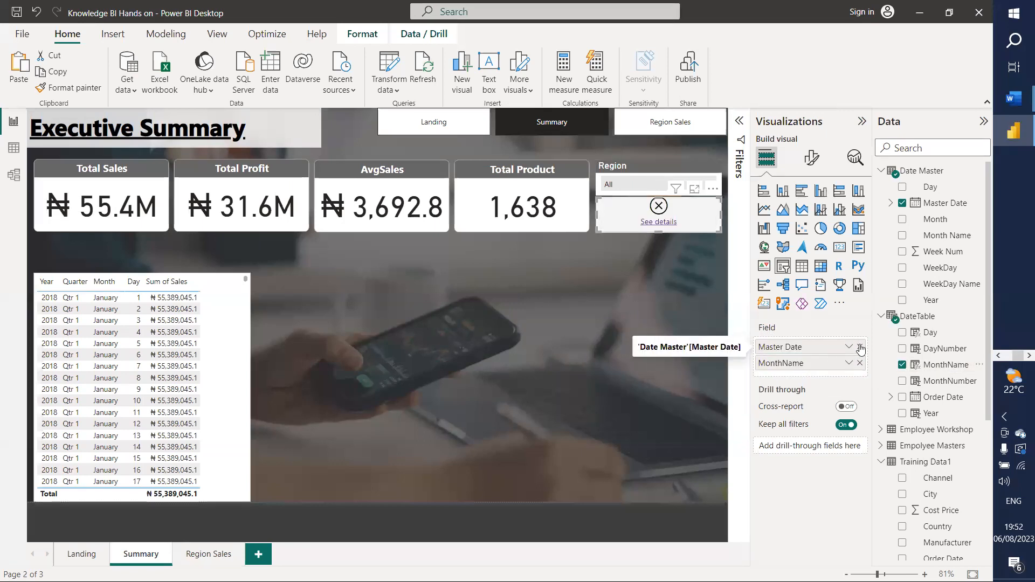
{"action": "left_click", "coordinate": [689, 225]}
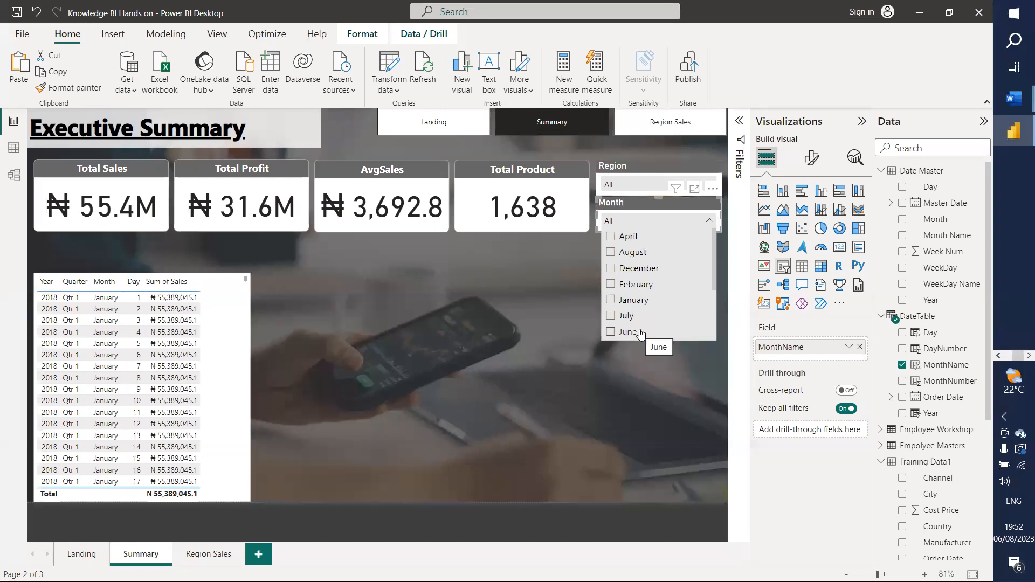
{"action": "scroll", "coordinate": [656, 298], "scroll_direction": "down", "scroll_amount": 3}
{"action": "scroll", "coordinate": [654, 295], "scroll_direction": "up", "scroll_amount": 3}
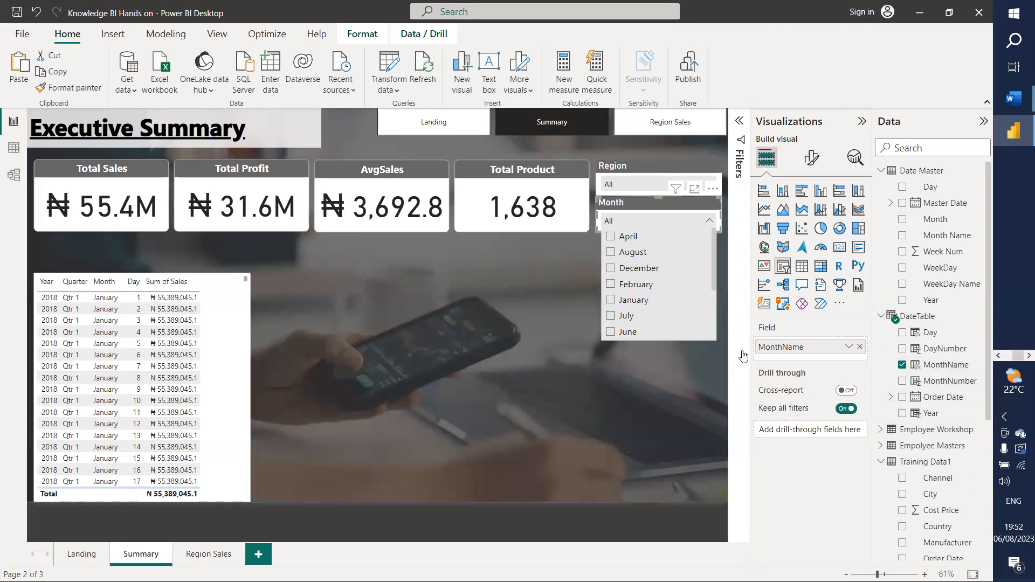
{"action": "left_click", "coordinate": [944, 366]}
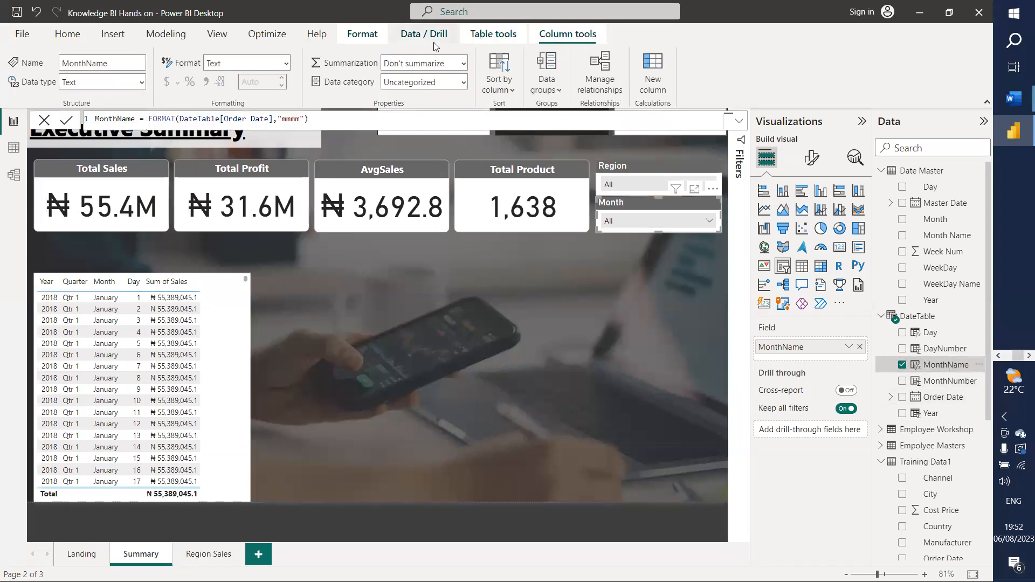
Step: Sort MonthName by MonthNumber so the Month slicer lists months from January
{"action": "left_click", "coordinate": [509, 90]}
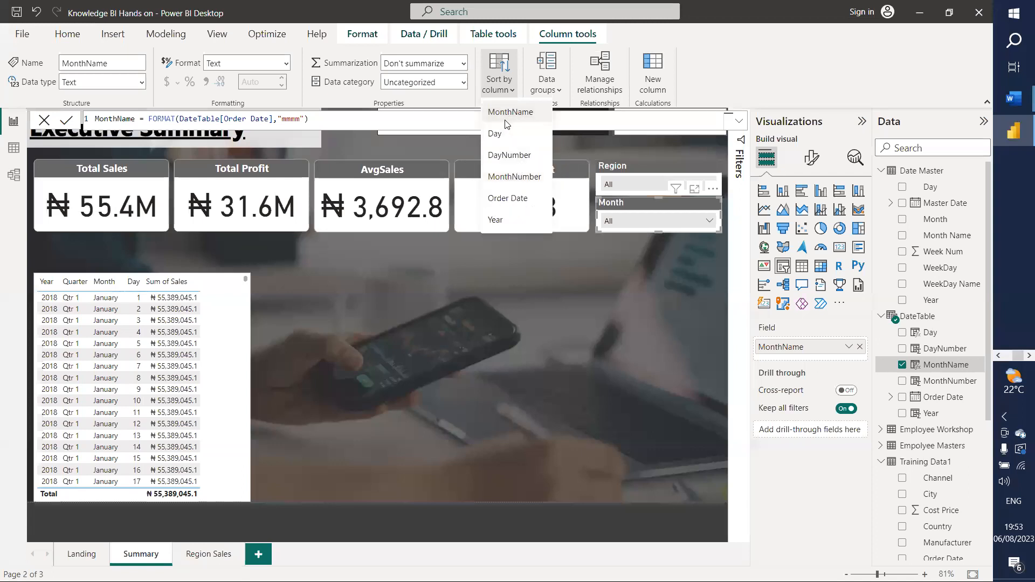
{"action": "left_click", "coordinate": [527, 178]}
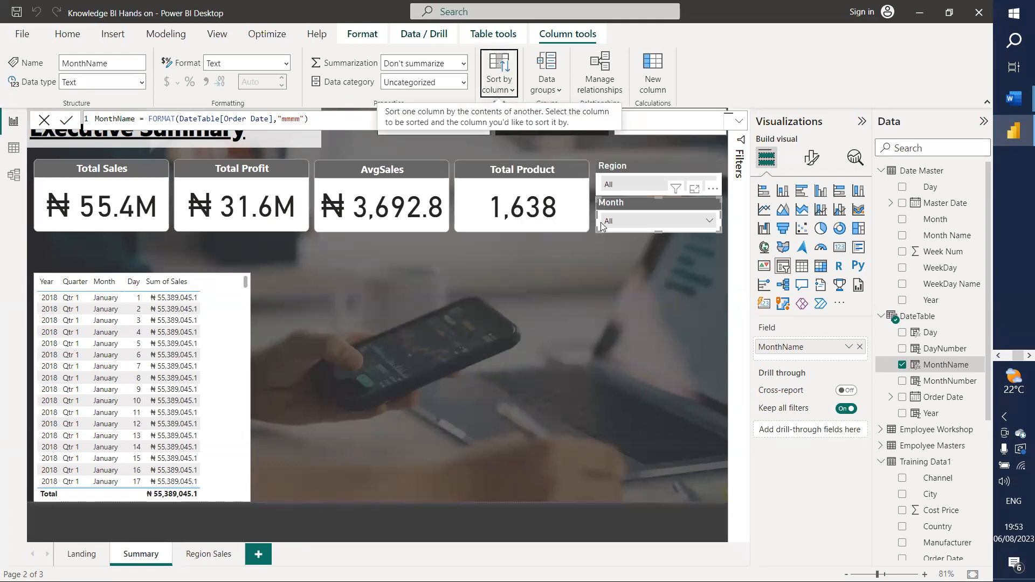
{"action": "left_click", "coordinate": [658, 223]}
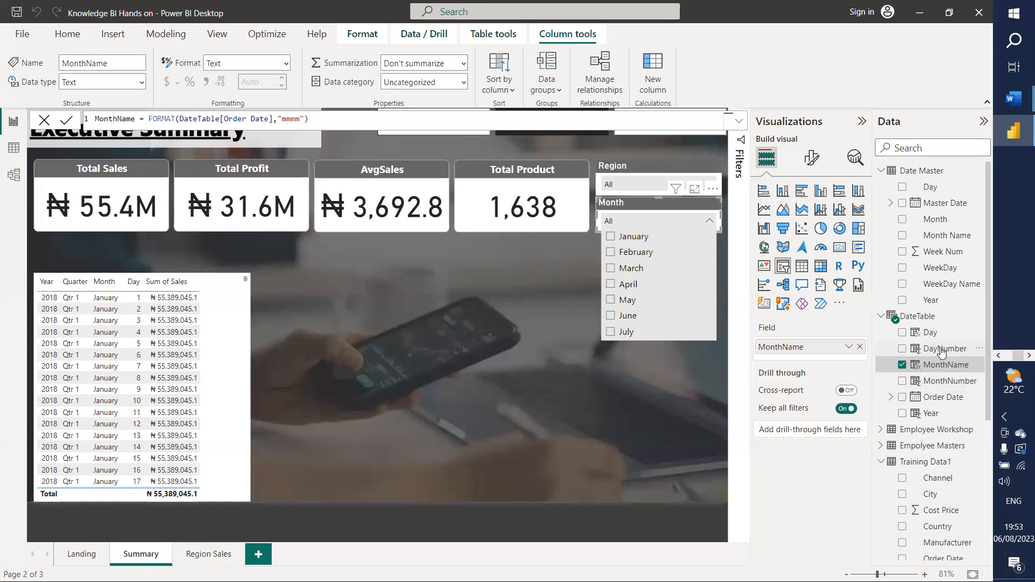
{"action": "left_click", "coordinate": [228, 381]}
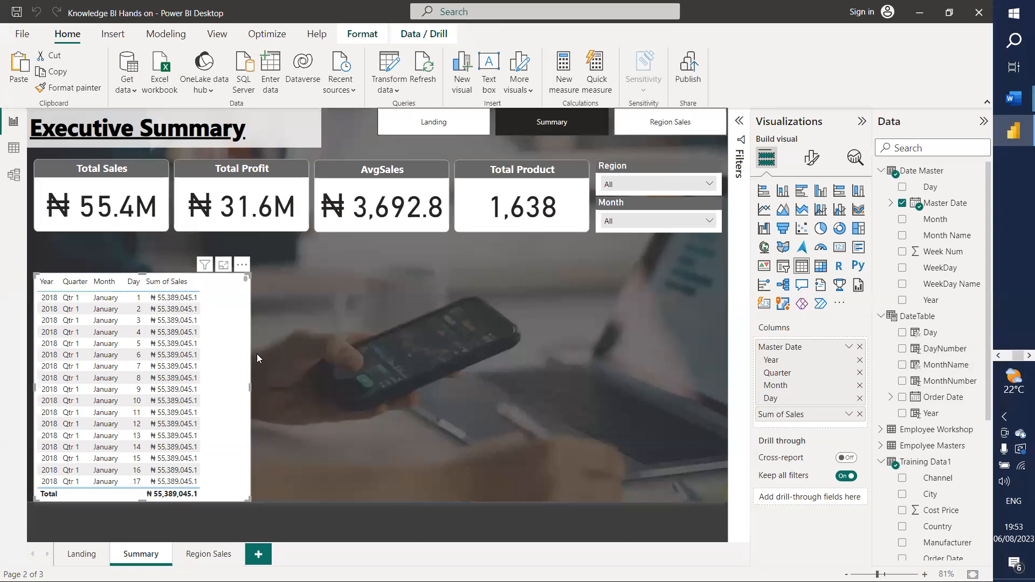
Step: Convert the sales table to an area chart with Order Date on the X-axis instead of Master Date
{"action": "left_click", "coordinate": [784, 210]}
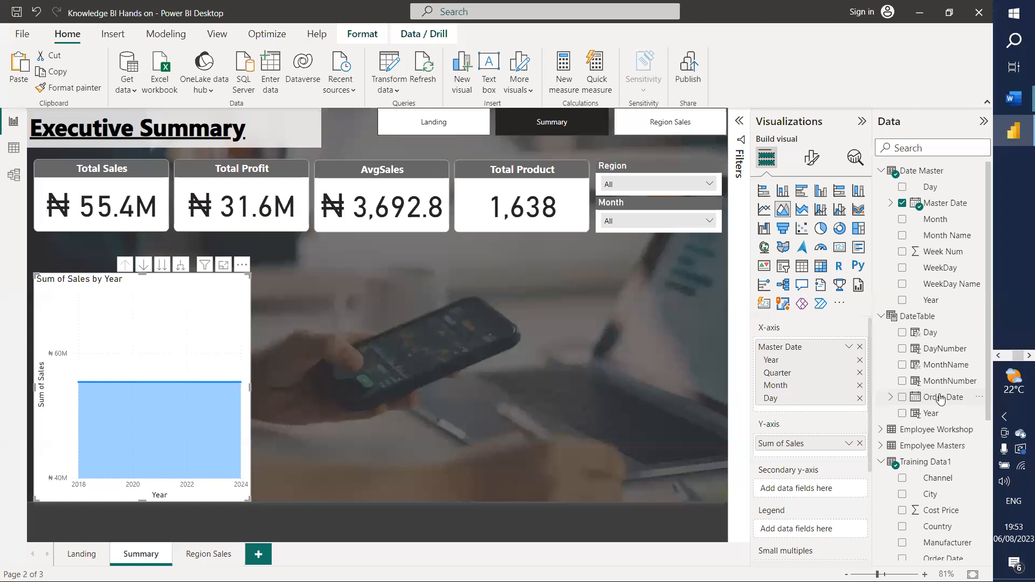
{"action": "left_click_drag", "start_coordinate": [941, 399], "coordinate": [823, 409]}
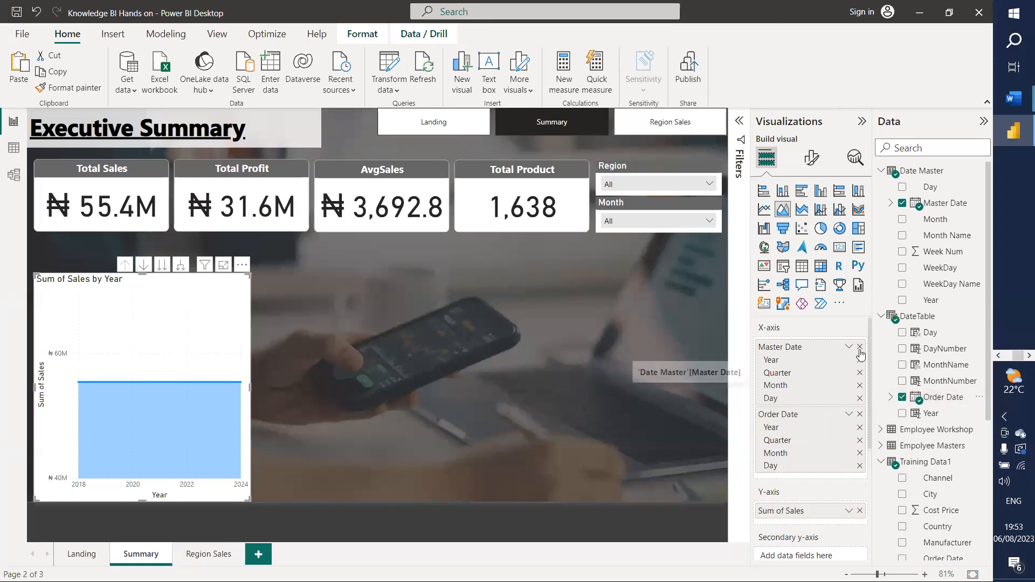
{"action": "left_click", "coordinate": [860, 347]}
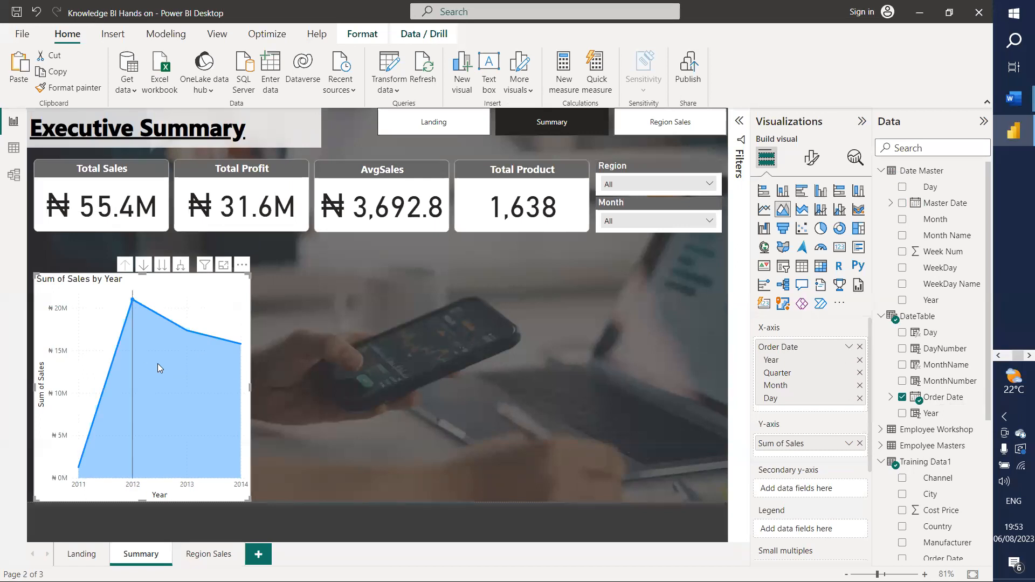
Step: Resize the area chart to about half the page width, shorter, directly under the KPI cards
{"action": "left_click_drag", "start_coordinate": [252, 381], "coordinate": [595, 431]}
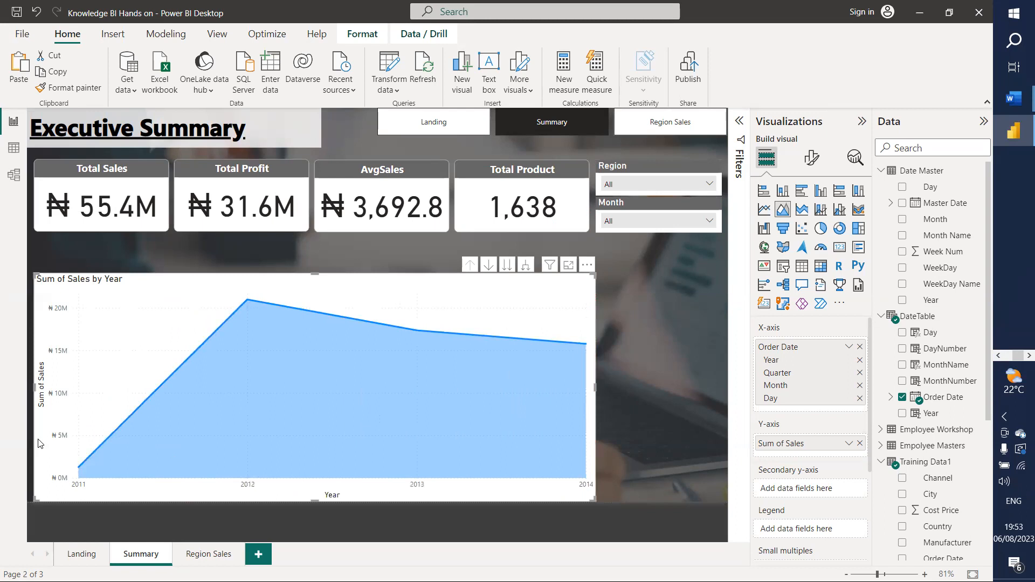
{"action": "left_click_drag", "start_coordinate": [34, 387], "coordinate": [62, 388]}
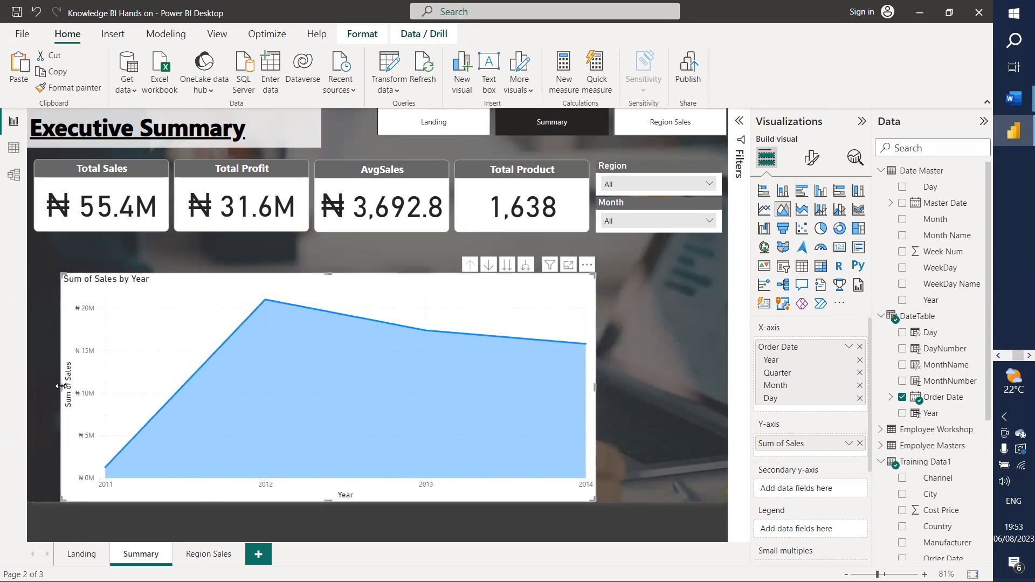
{"action": "left_click_drag", "start_coordinate": [169, 342], "coordinate": [143, 303]}
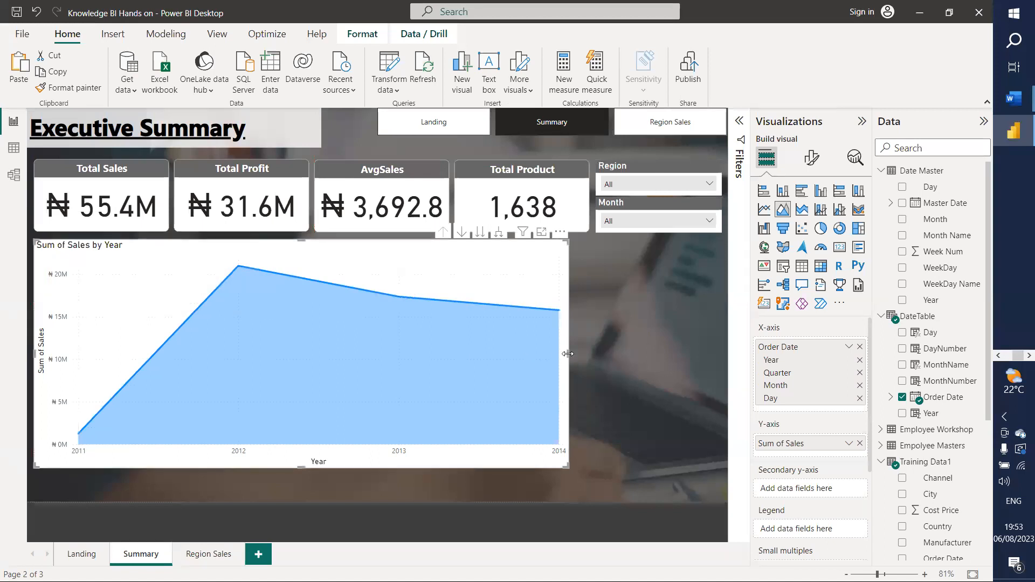
{"action": "left_click_drag", "start_coordinate": [555, 358], "coordinate": [376, 342]}
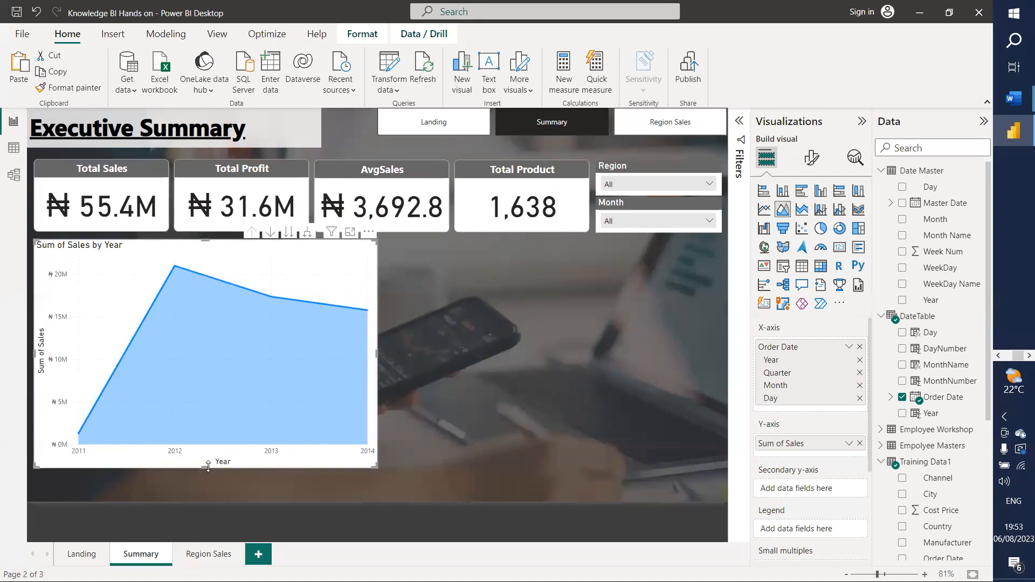
{"action": "left_click_drag", "start_coordinate": [202, 468], "coordinate": [209, 396]}
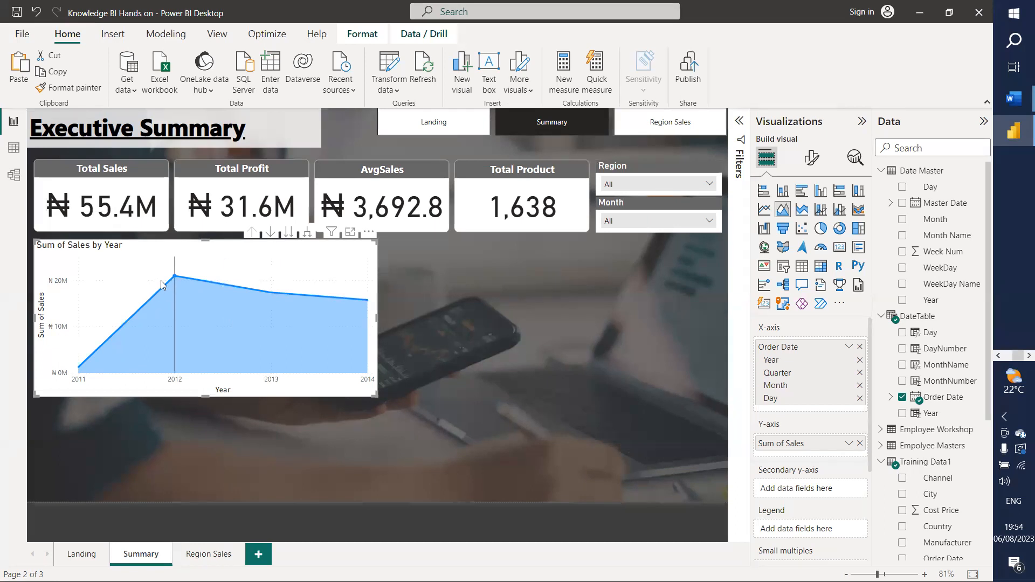
{"action": "mouse_move", "coordinate": [174, 276]}
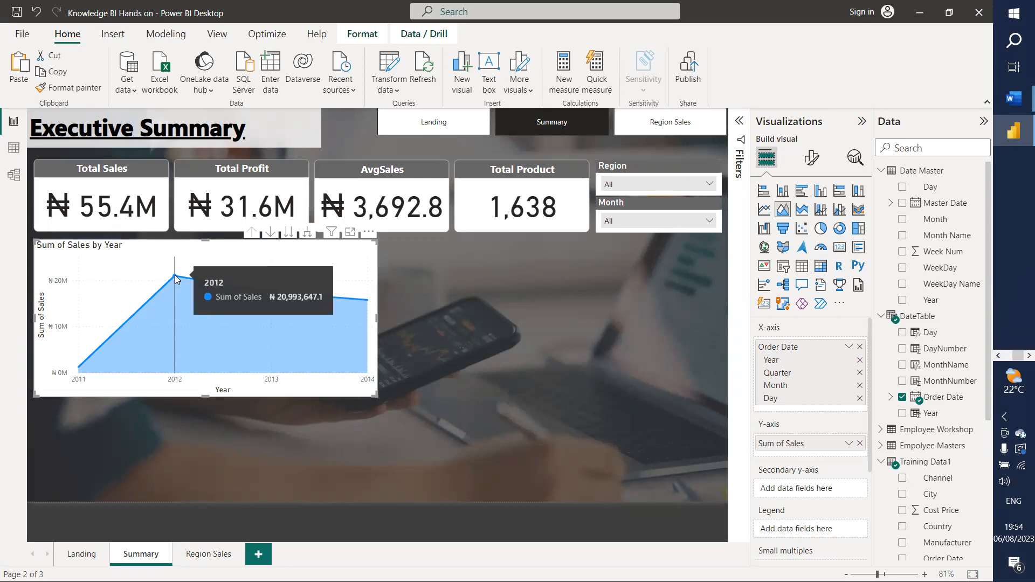
Step: Enable drill mode on the area chart and drill into 2012's monthly sales
{"action": "left_click", "coordinate": [173, 277]}
{"action": "left_click", "coordinate": [172, 277]}
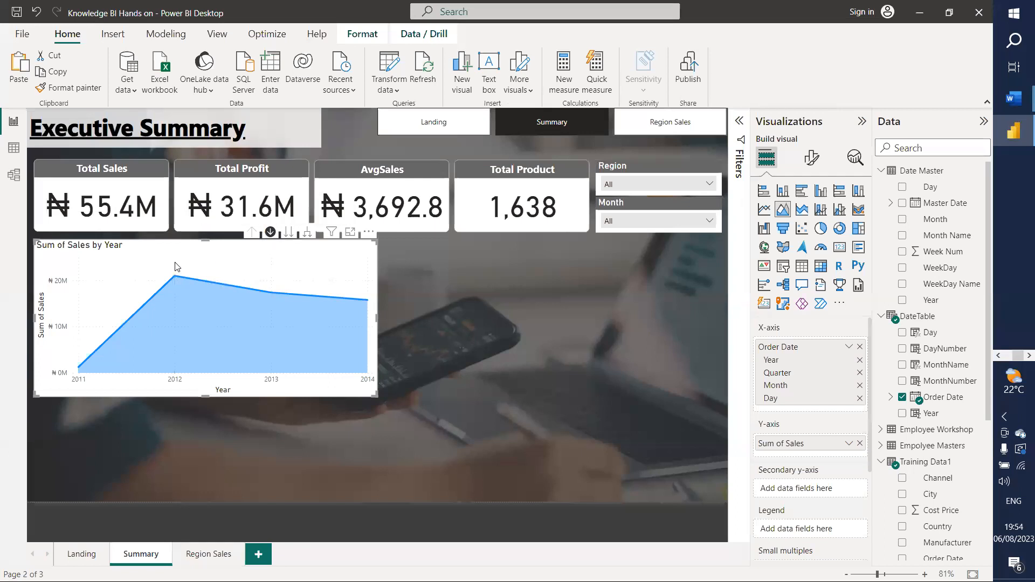
{"action": "mouse_move", "coordinate": [174, 276]}
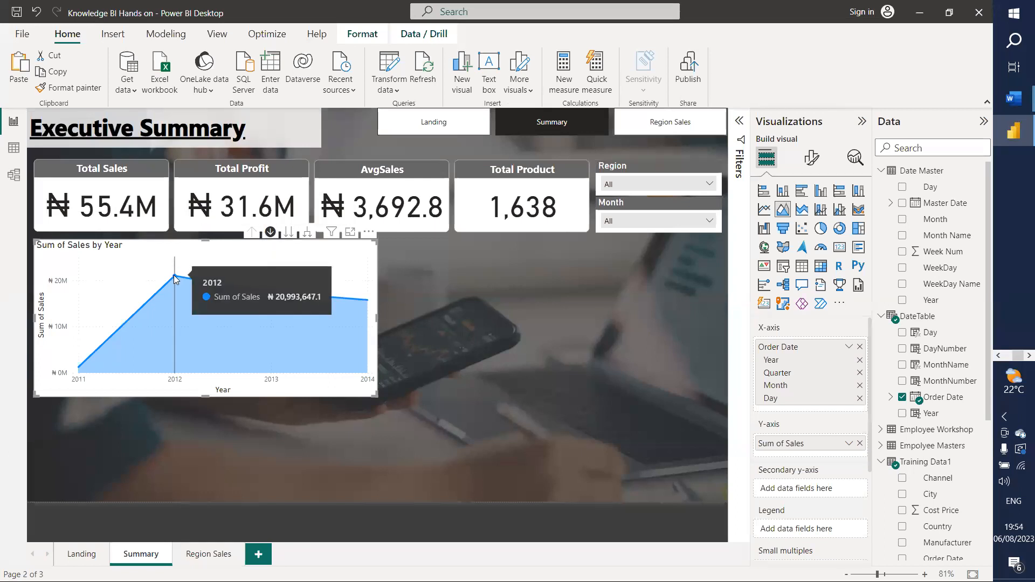
{"action": "left_click", "coordinate": [174, 277]}
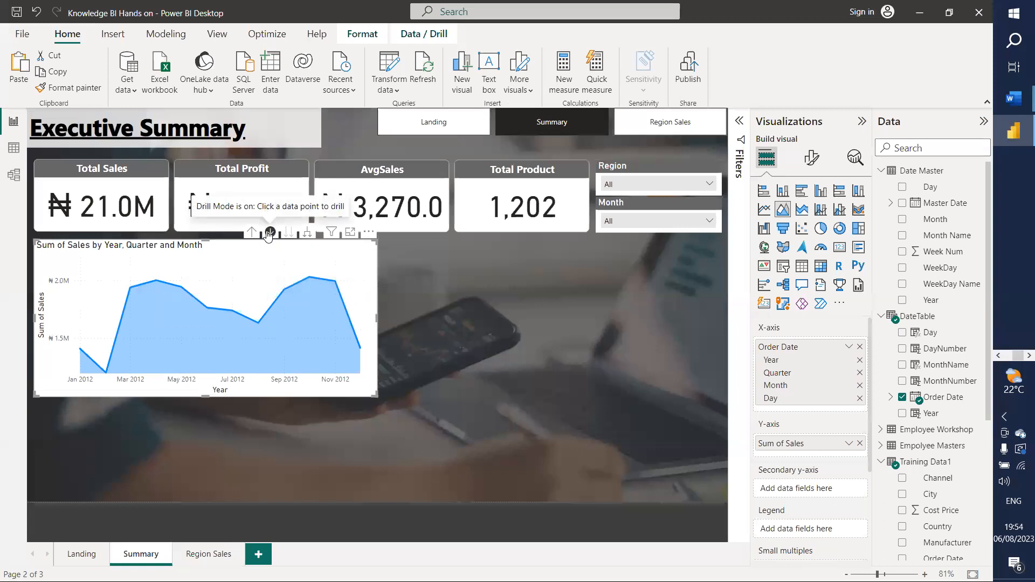
Step: Drill 2012 down to daily sales, then back up to month level
{"action": "left_click", "coordinate": [308, 234]}
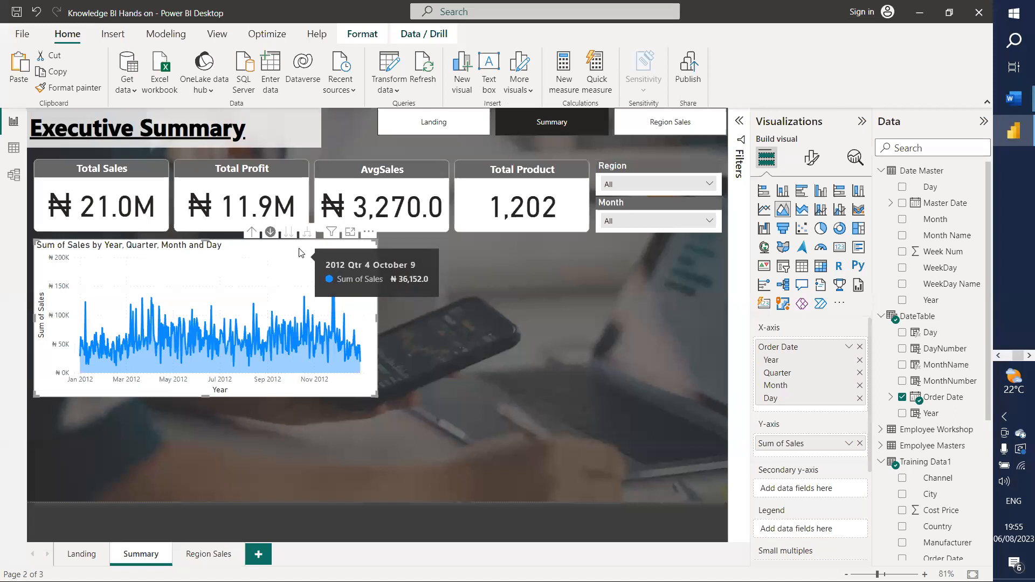
{"action": "left_click", "coordinate": [309, 233]}
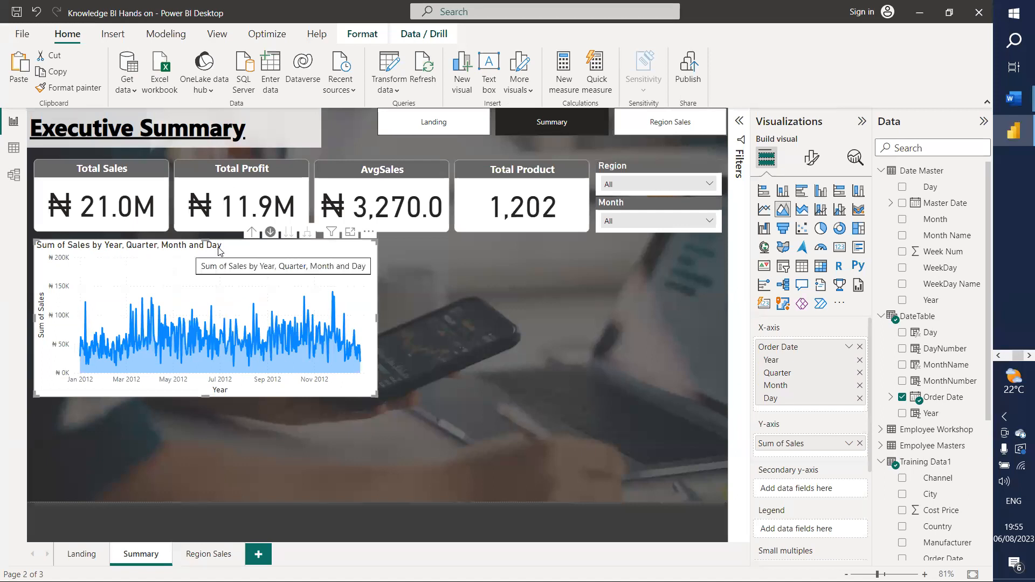
{"action": "left_click", "coordinate": [255, 237]}
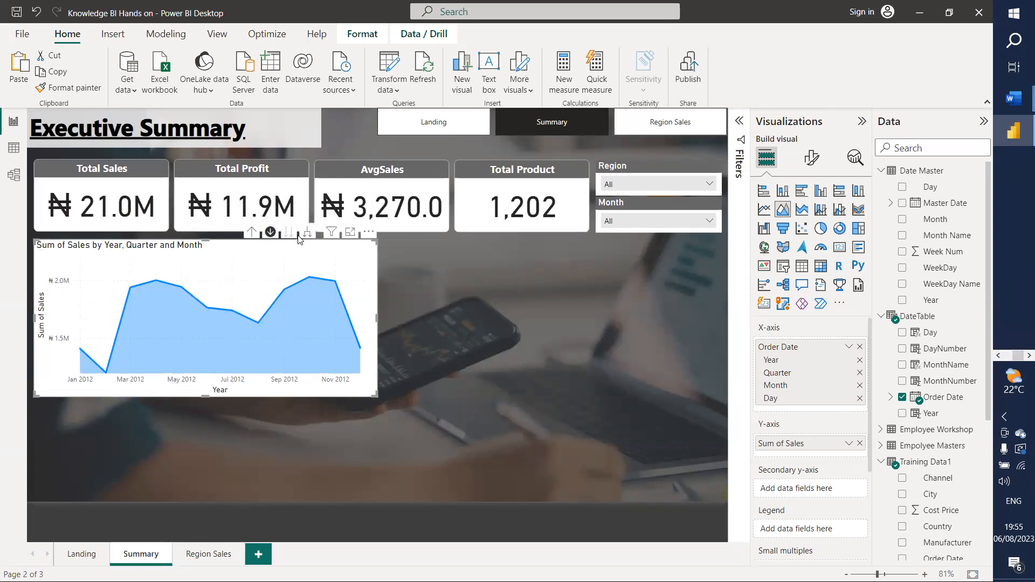
{"action": "left_click", "coordinate": [253, 232]}
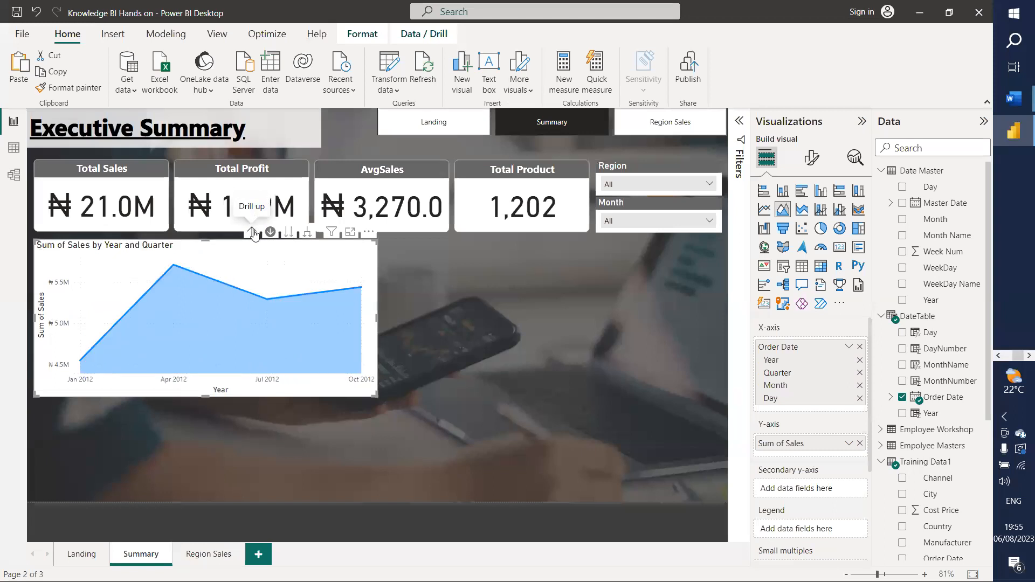
{"action": "left_click", "coordinate": [253, 232]}
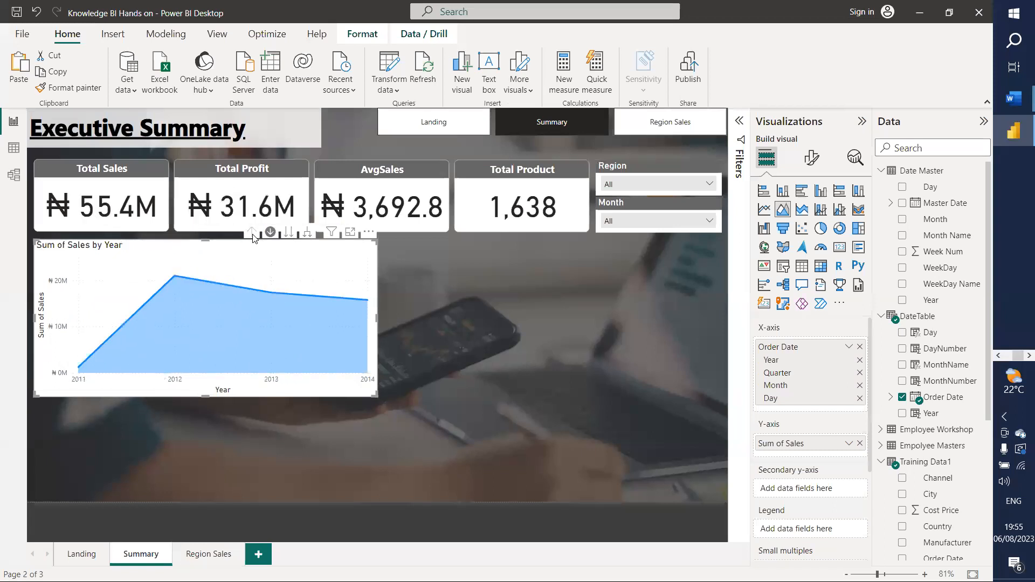
{"action": "left_click", "coordinate": [289, 233]}
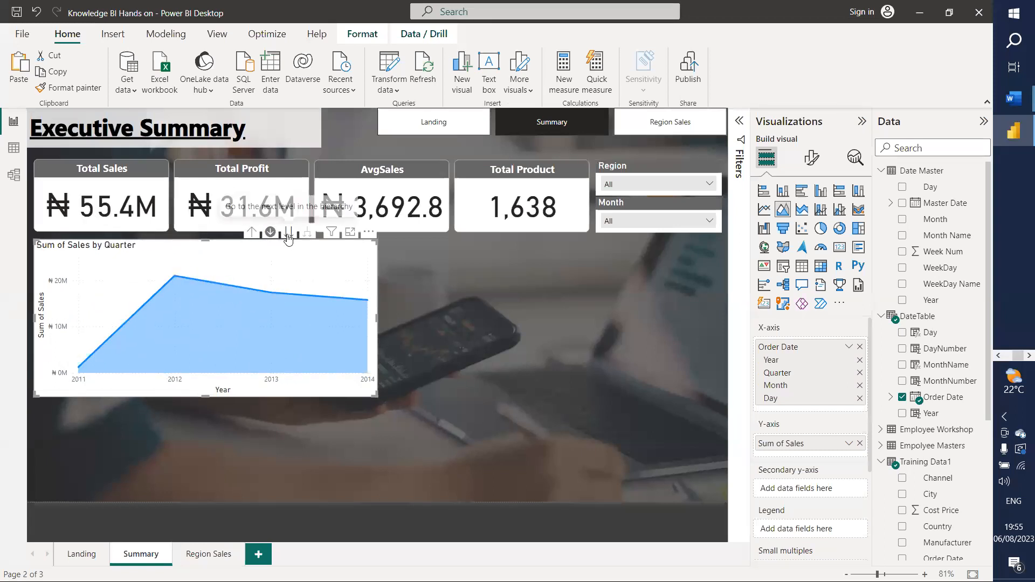
{"action": "left_click", "coordinate": [289, 232]}
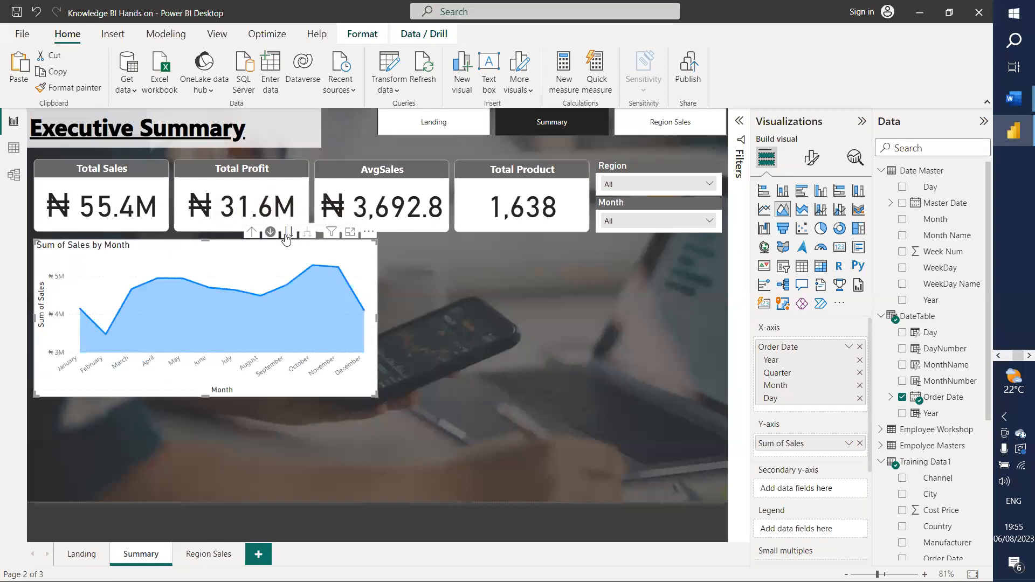
{"action": "left_click", "coordinate": [289, 236]}
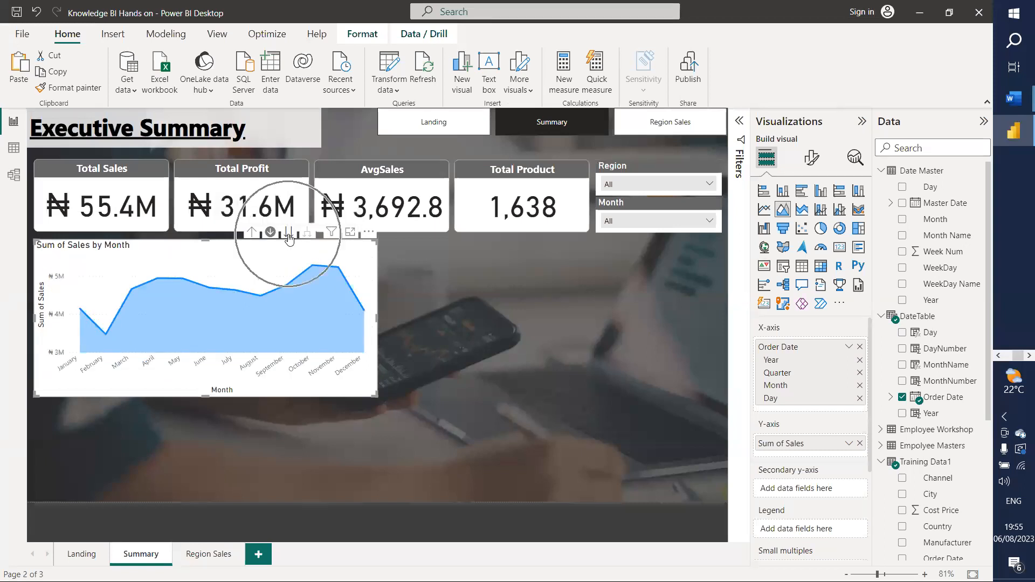
{"action": "left_click", "coordinate": [252, 232]}
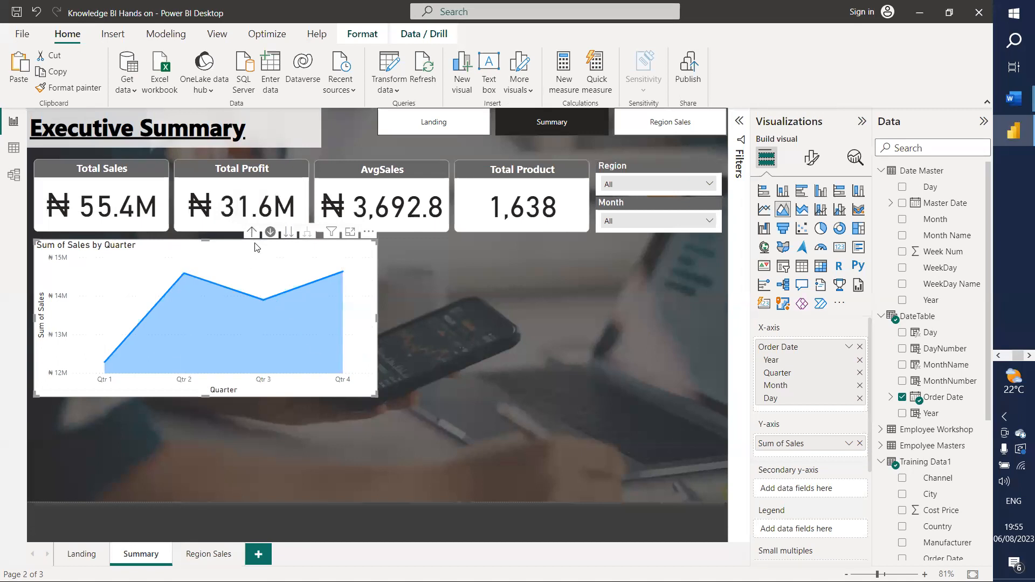
{"action": "left_click", "coordinate": [254, 232]}
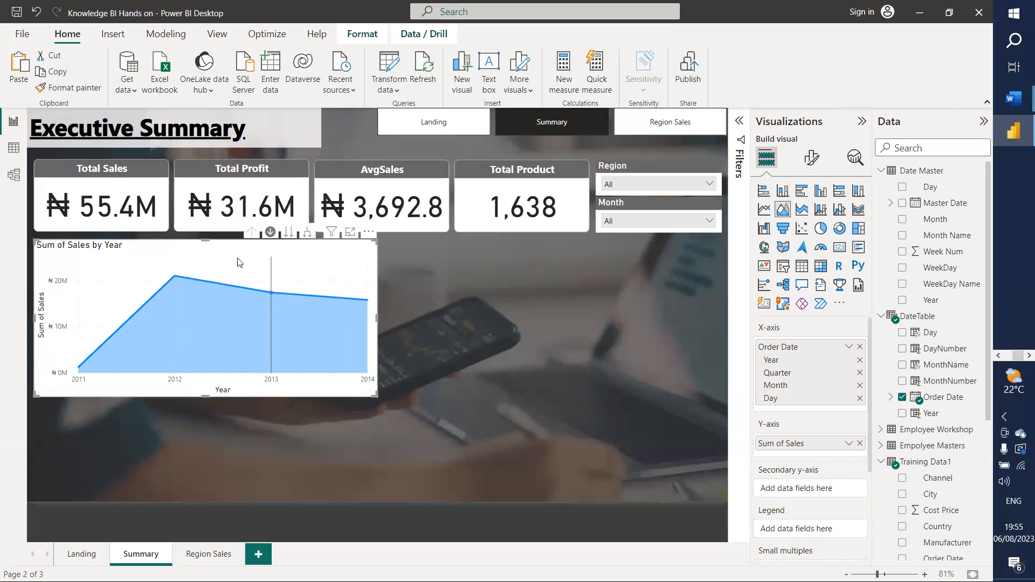
{"action": "left_click", "coordinate": [289, 233]}
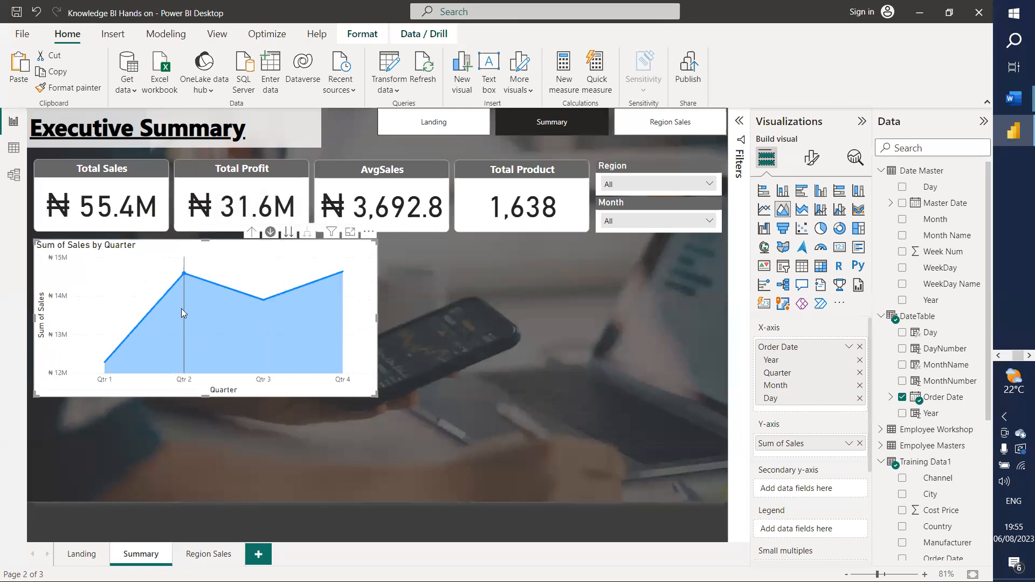
{"action": "mouse_move", "coordinate": [197, 283]}
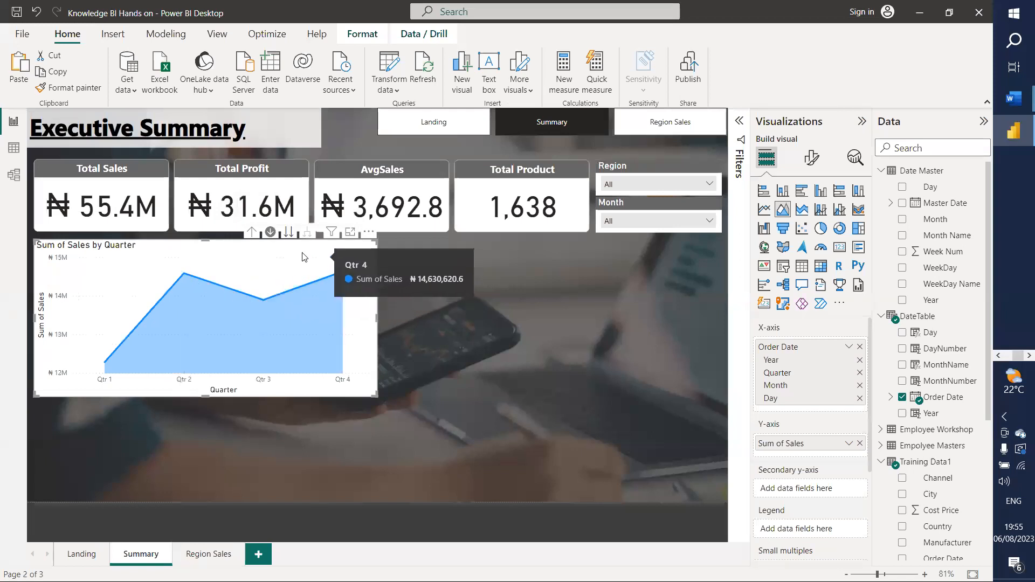
{"action": "left_click", "coordinate": [294, 238]}
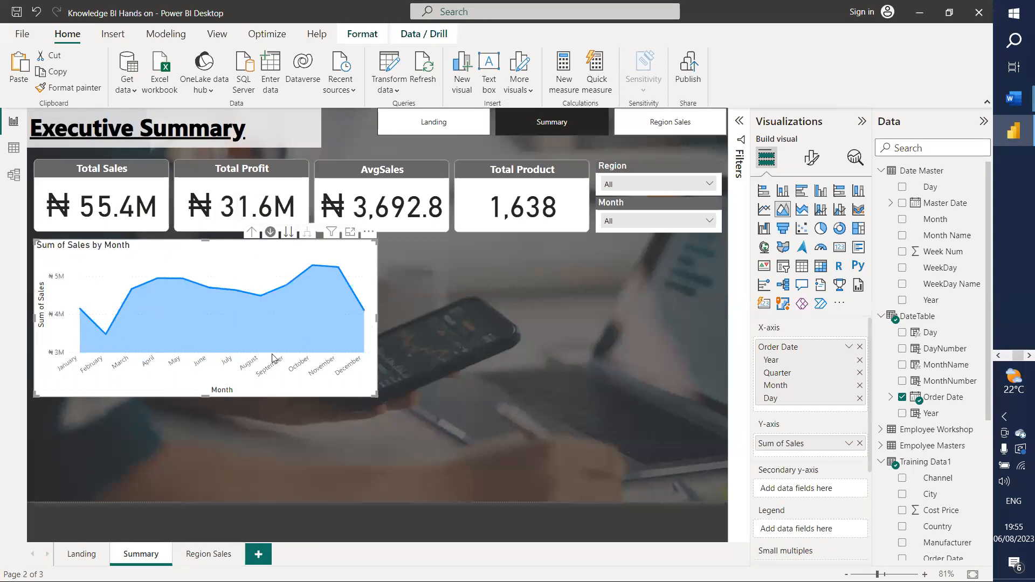
{"action": "mouse_move", "coordinate": [298, 301]}
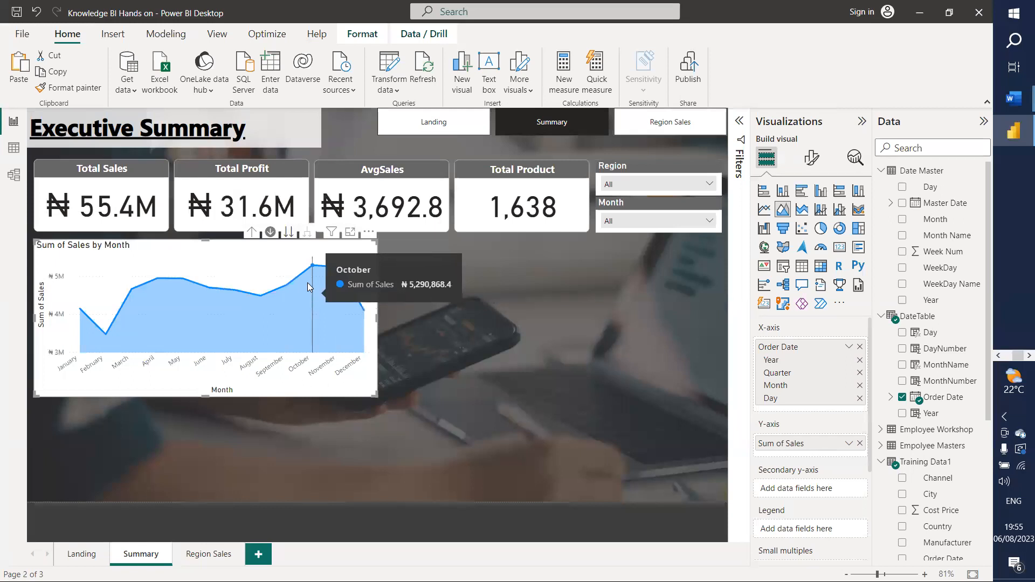
{"action": "left_click", "coordinate": [290, 233]}
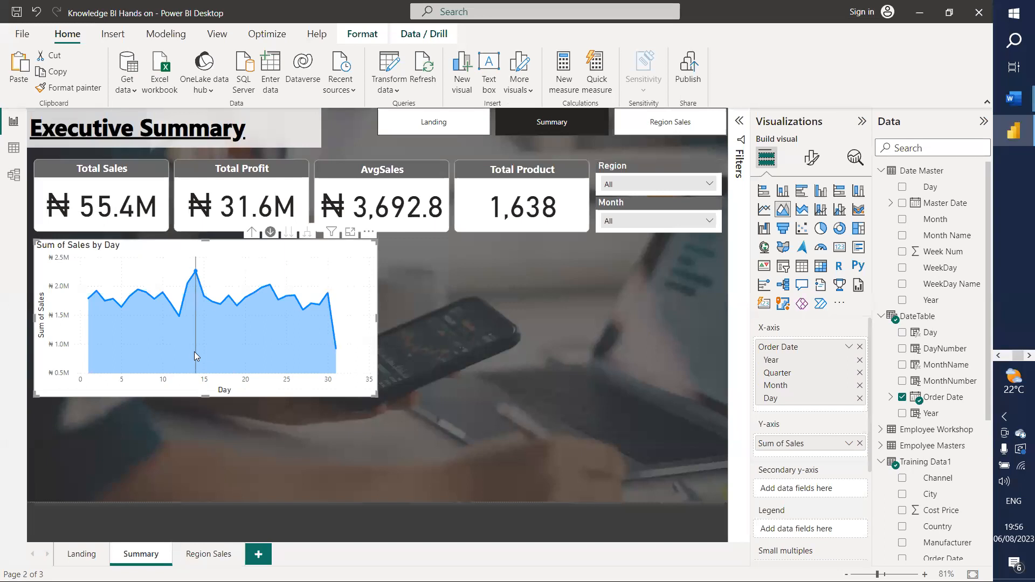
{"action": "mouse_move", "coordinate": [194, 352]}
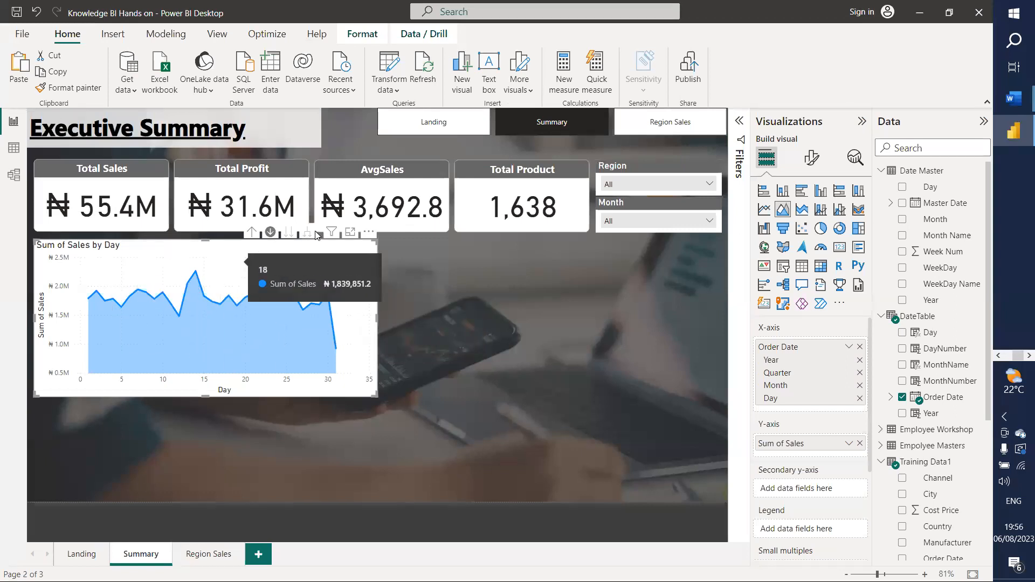
{"action": "left_click", "coordinate": [253, 233]}
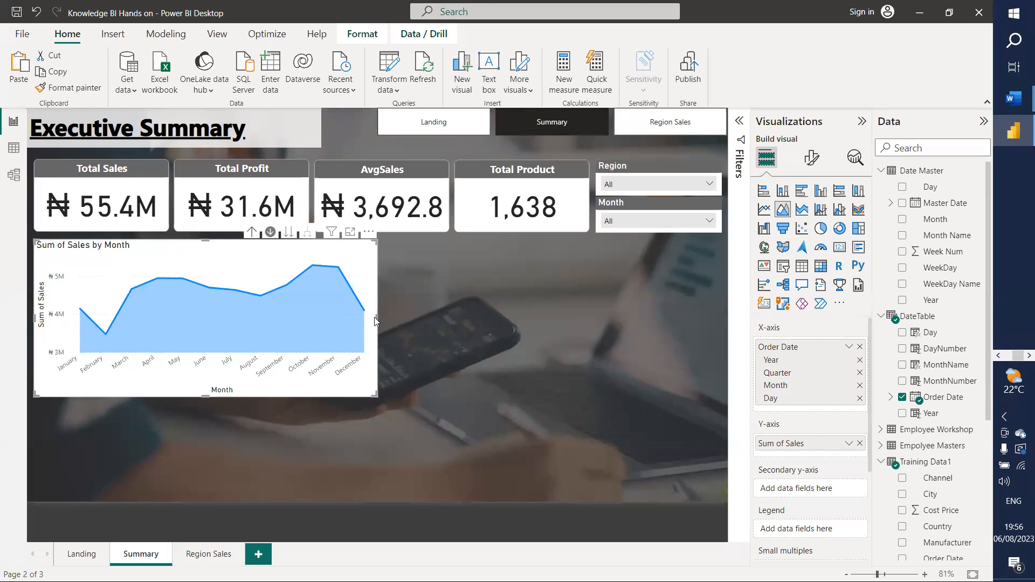
Step: Make the sales chart narrower and shorter, and drill it up to quarters
{"action": "left_click_drag", "start_coordinate": [375, 317], "coordinate": [350, 318]}
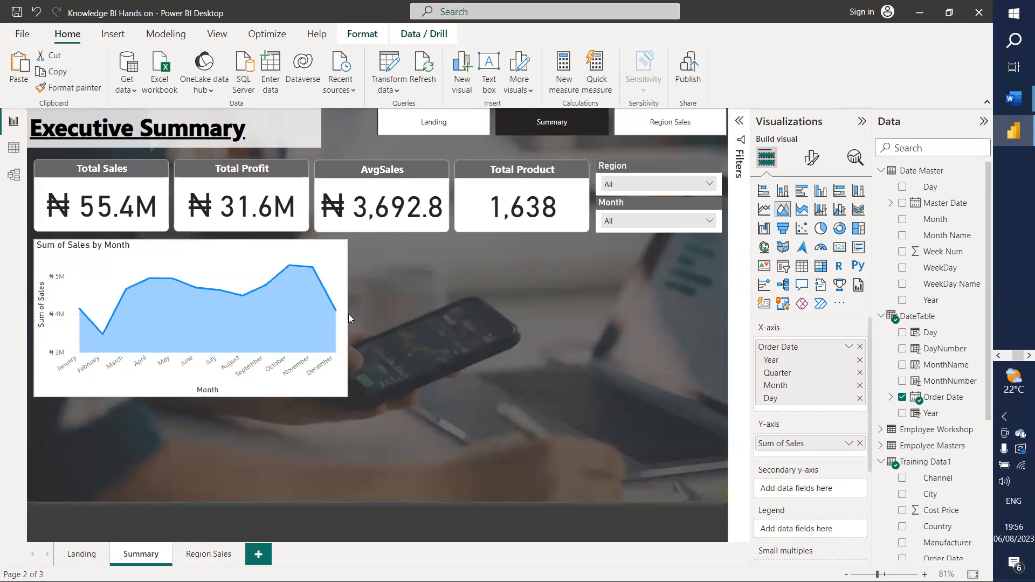
{"action": "left_click", "coordinate": [424, 333]}
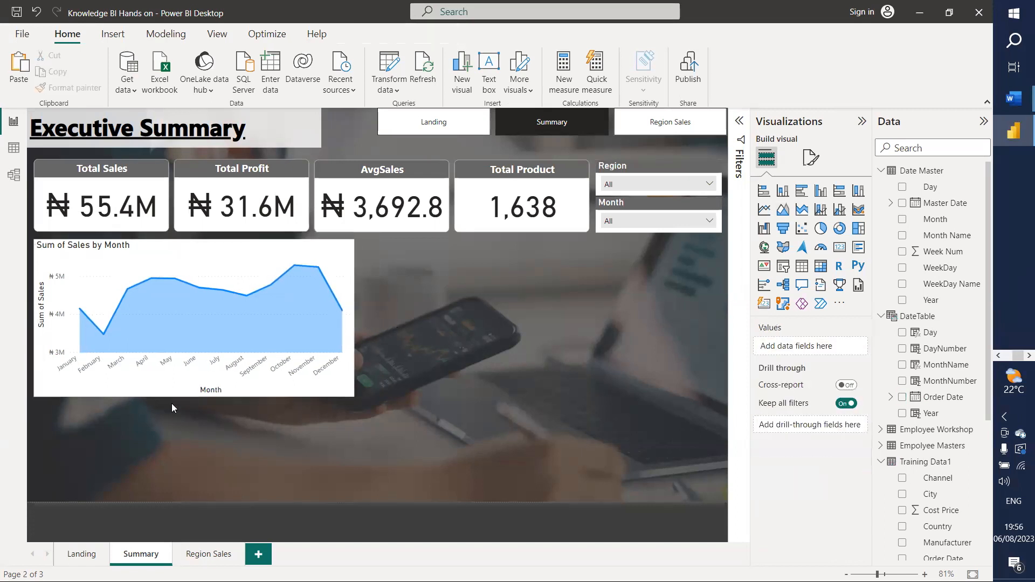
{"action": "left_click", "coordinate": [164, 384]}
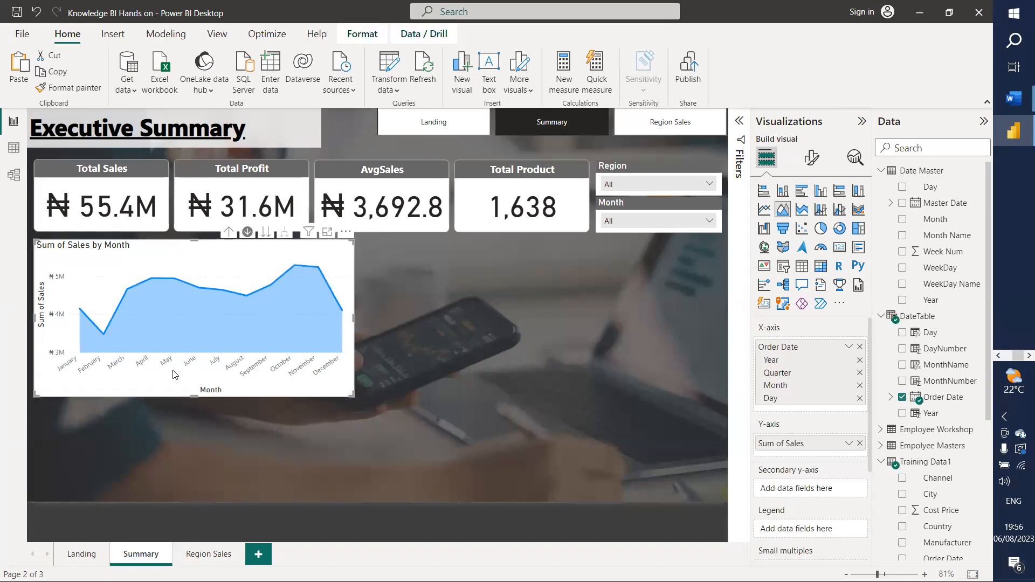
{"action": "left_click", "coordinate": [229, 232]}
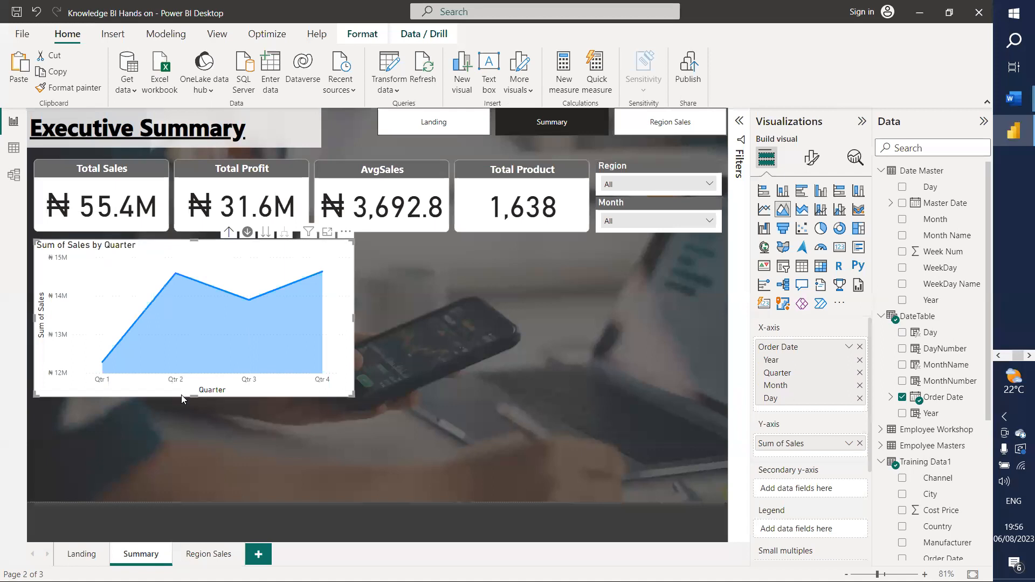
{"action": "left_click_drag", "start_coordinate": [188, 396], "coordinate": [191, 380]}
{"action": "left_click", "coordinate": [378, 298]}
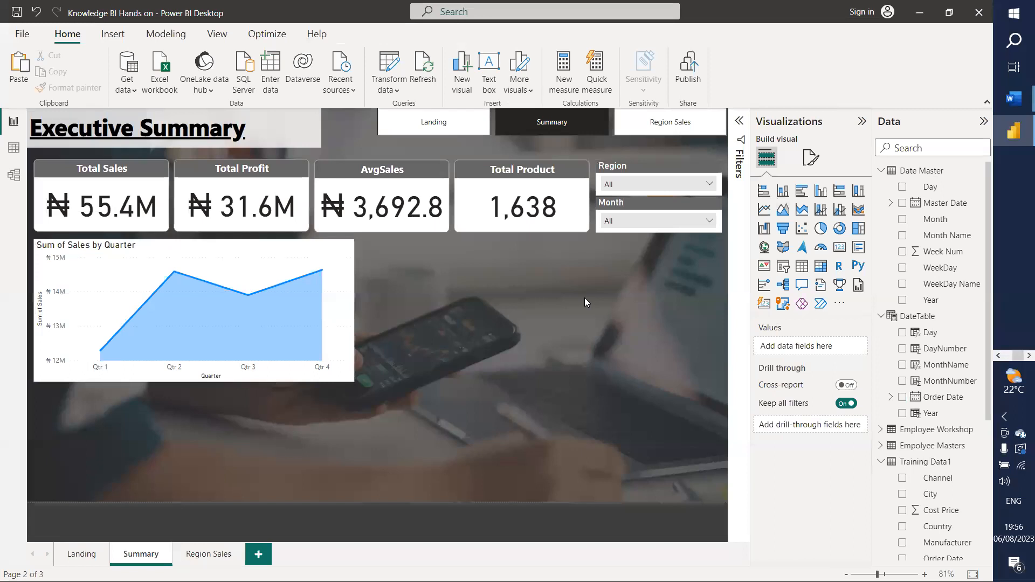
Step: Add a Product Category and TotalProduct table beside the sales chart, enlarged to fill the space
{"action": "scroll", "coordinate": [909, 457], "scroll_direction": "down", "scroll_amount": 3}
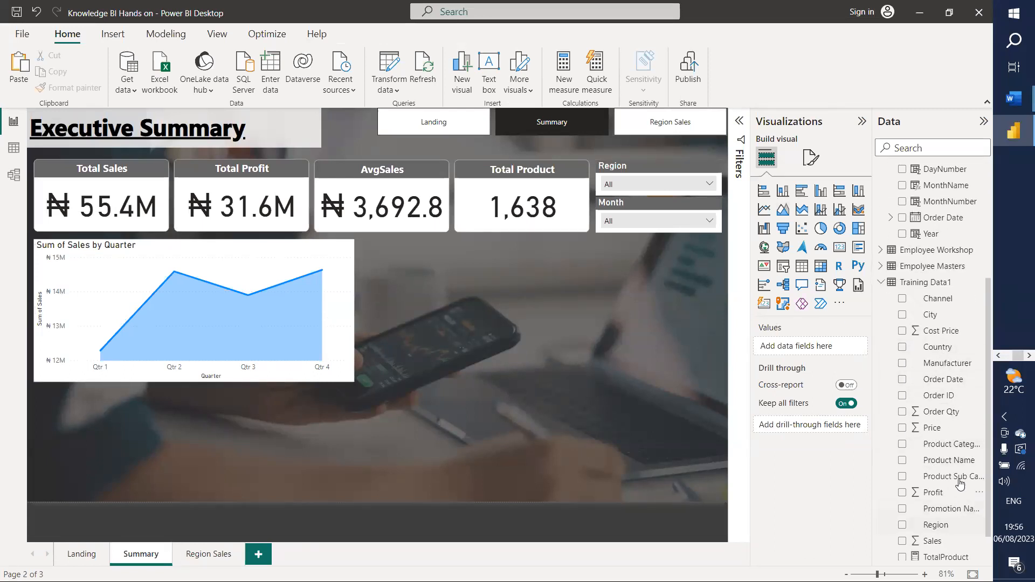
{"action": "left_click_drag", "start_coordinate": [938, 448], "coordinate": [817, 347]}
{"action": "scroll", "coordinate": [942, 534], "scroll_direction": "down", "scroll_amount": 1}
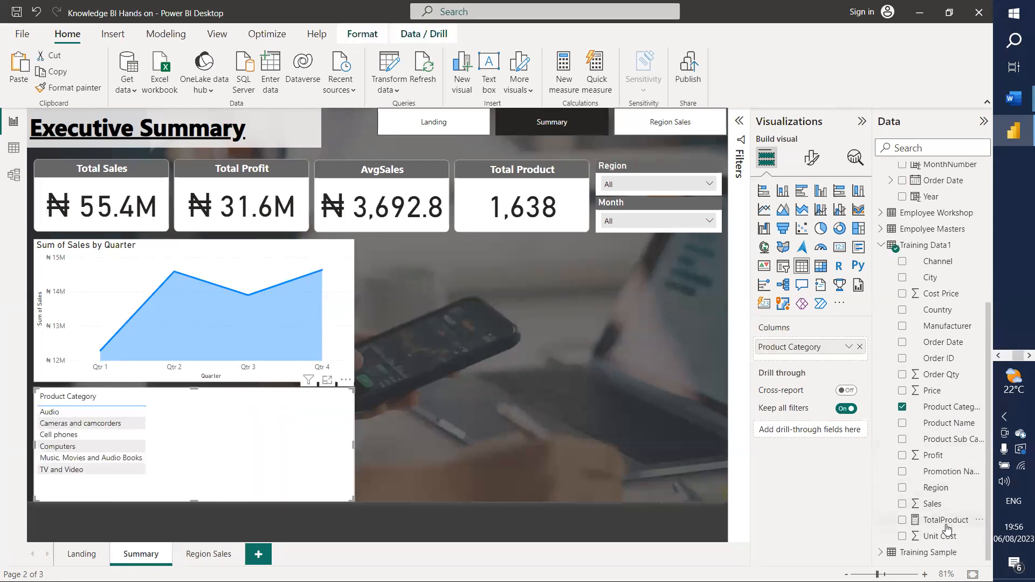
{"action": "left_click_drag", "start_coordinate": [928, 519], "coordinate": [787, 359]}
{"action": "left_click_drag", "start_coordinate": [241, 421], "coordinate": [570, 274]}
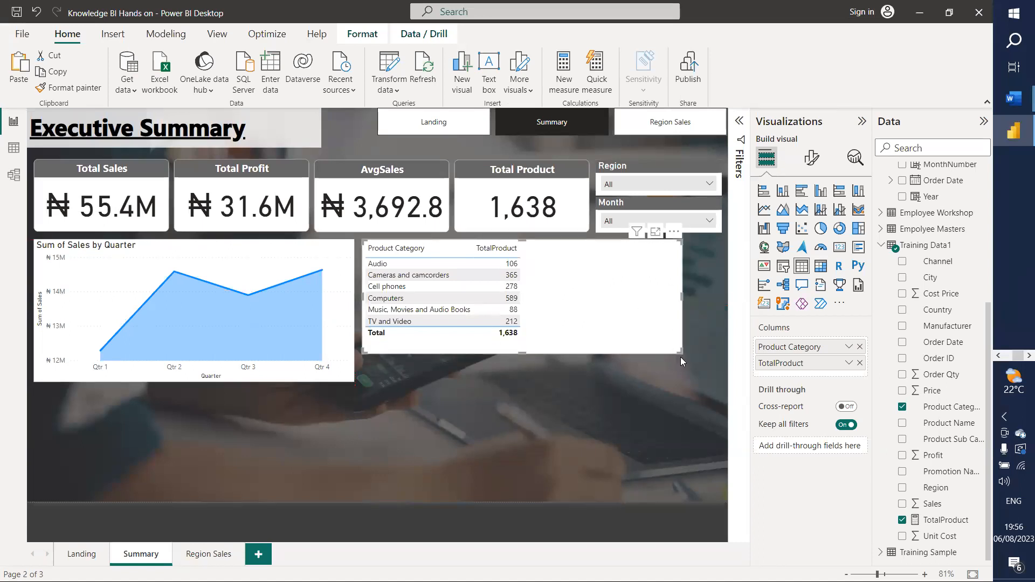
{"action": "left_click", "coordinate": [680, 357]}
{"action": "left_click", "coordinate": [677, 350]}
{"action": "left_click_drag", "start_coordinate": [676, 352], "coordinate": [699, 381]}
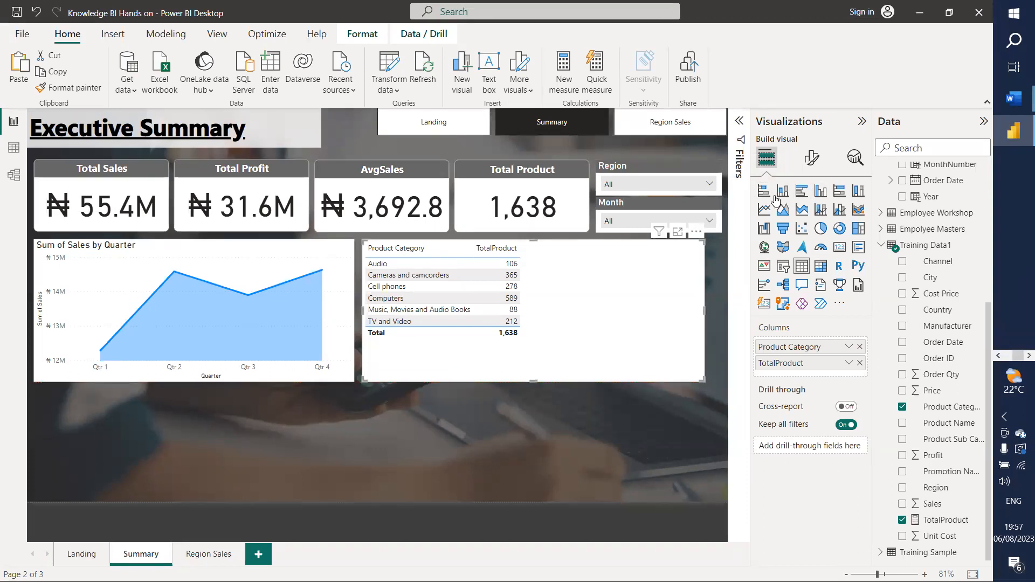
Step: Convert the Product Category table to a clustered bar chart, widen it, and turn Data labels On
{"action": "left_click", "coordinate": [804, 194]}
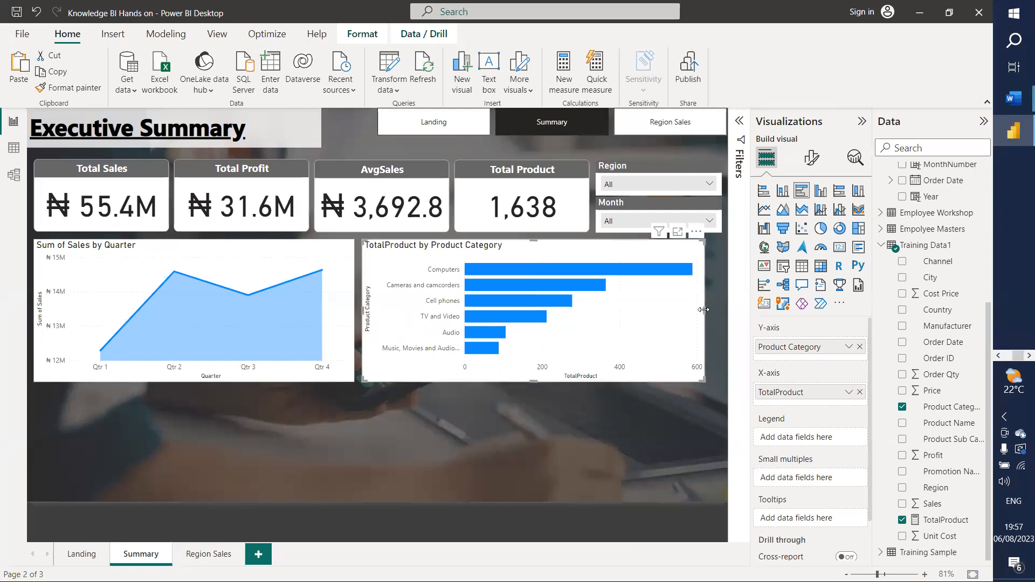
{"action": "left_click_drag", "start_coordinate": [704, 309], "coordinate": [721, 308]}
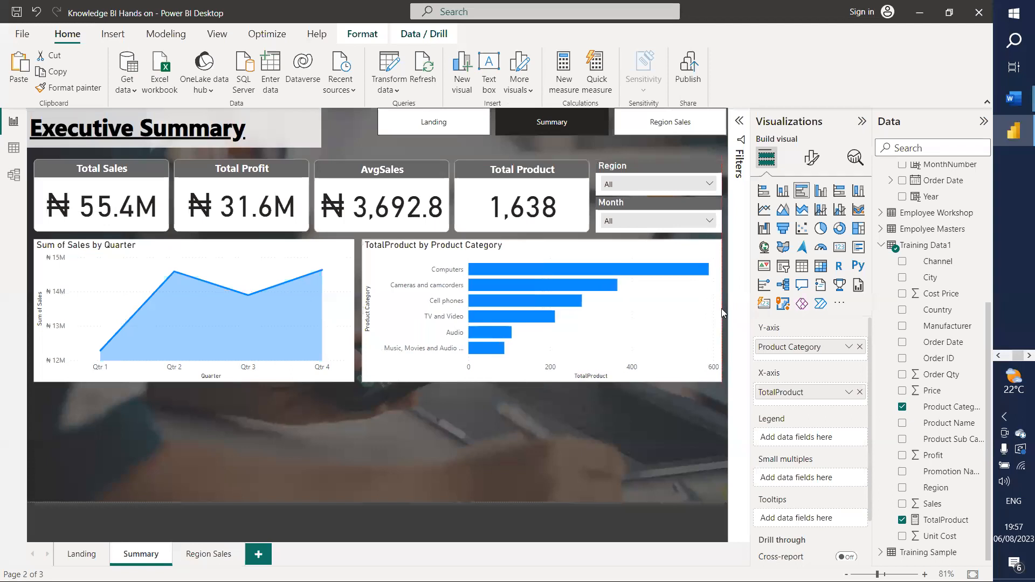
{"action": "left_click", "coordinate": [812, 157]}
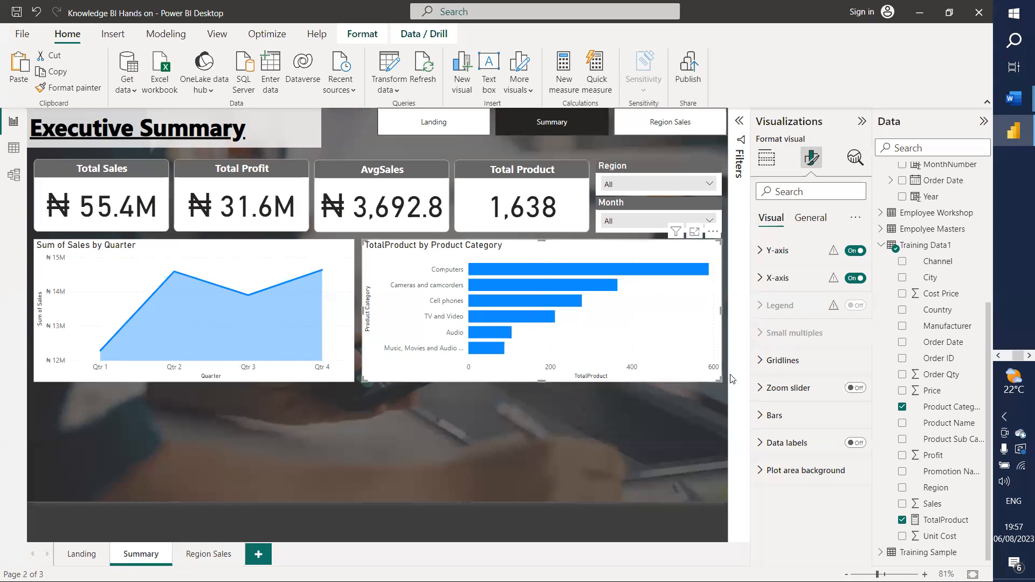
{"action": "left_click", "coordinate": [856, 443]}
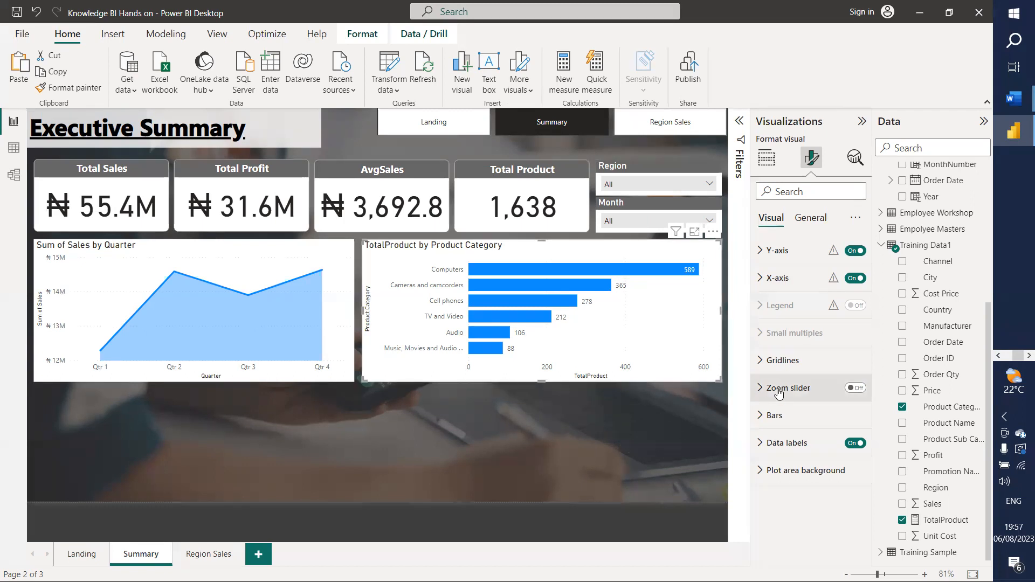
{"action": "left_click", "coordinate": [760, 162]}
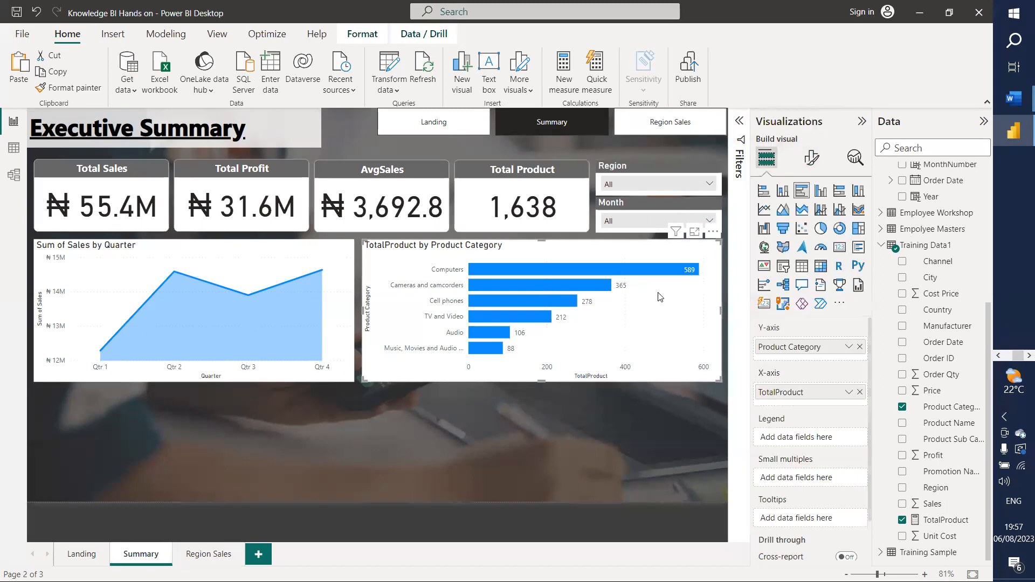
Step: Replace TotalProduct with Profit on the bar chart's X-axis
{"action": "left_click_drag", "start_coordinate": [933, 456], "coordinate": [814, 402]}
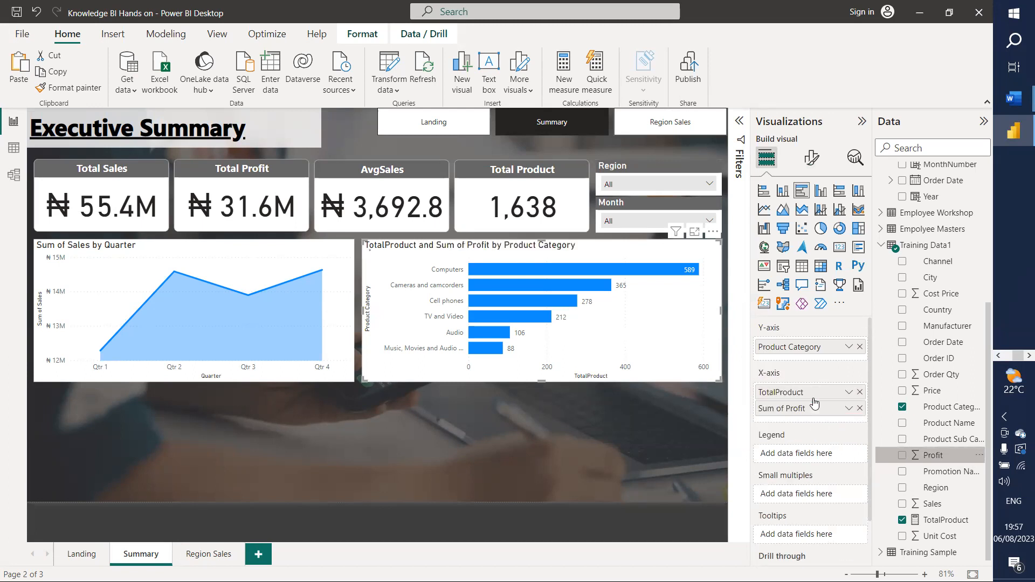
{"action": "left_click", "coordinate": [859, 393]}
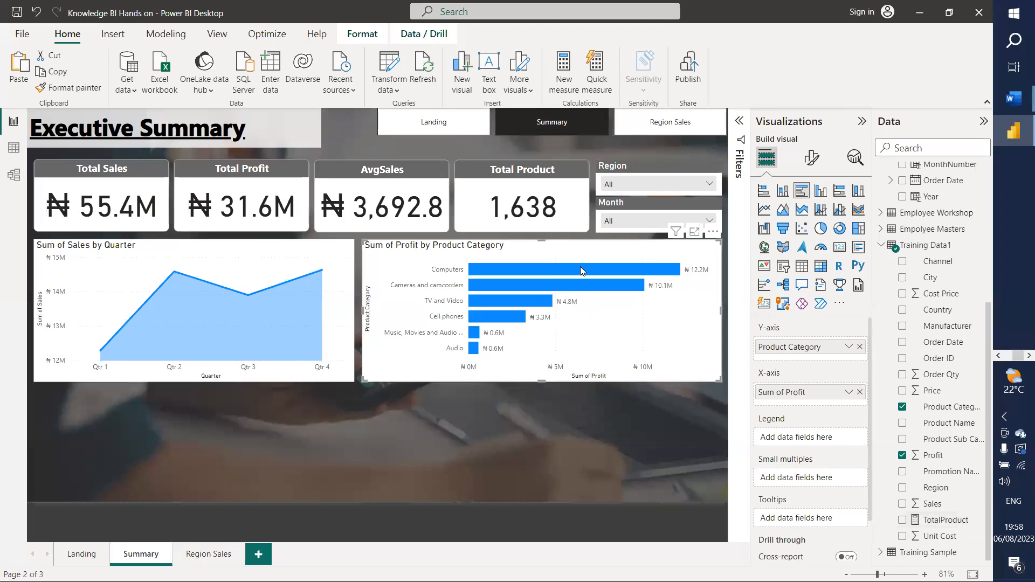
Step: Add TotalProduct to the tooltips of the Sum of Profit by Product Category bar chart
{"action": "mouse_move", "coordinate": [582, 270]}
{"action": "left_click_drag", "start_coordinate": [941, 523], "coordinate": [814, 521]}
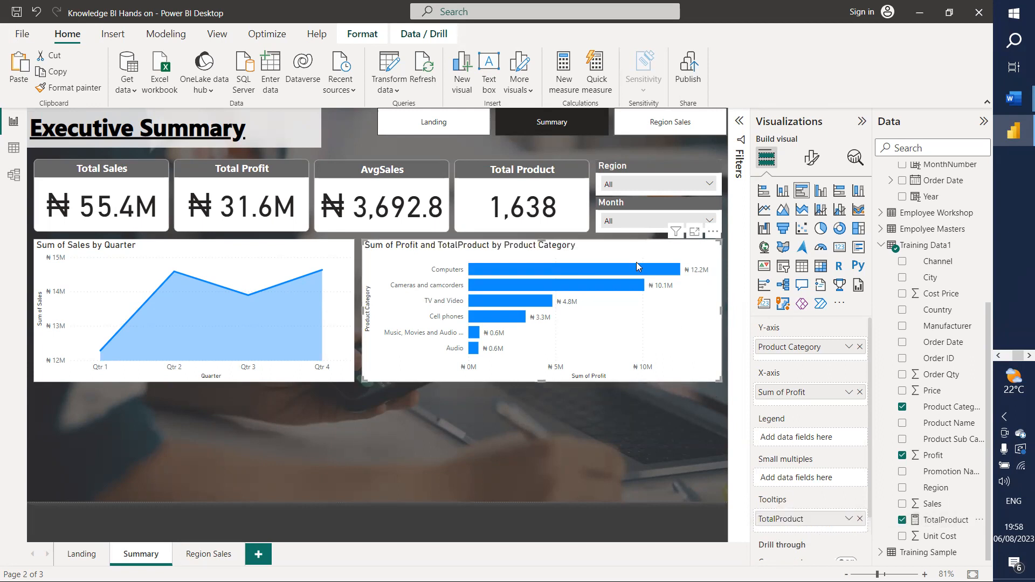
{"action": "mouse_move", "coordinate": [637, 271]}
Step: Drill the sales chart into Qtr 4, narrow both charts, and make the profit chart a donut
{"action": "left_click", "coordinate": [345, 316]}
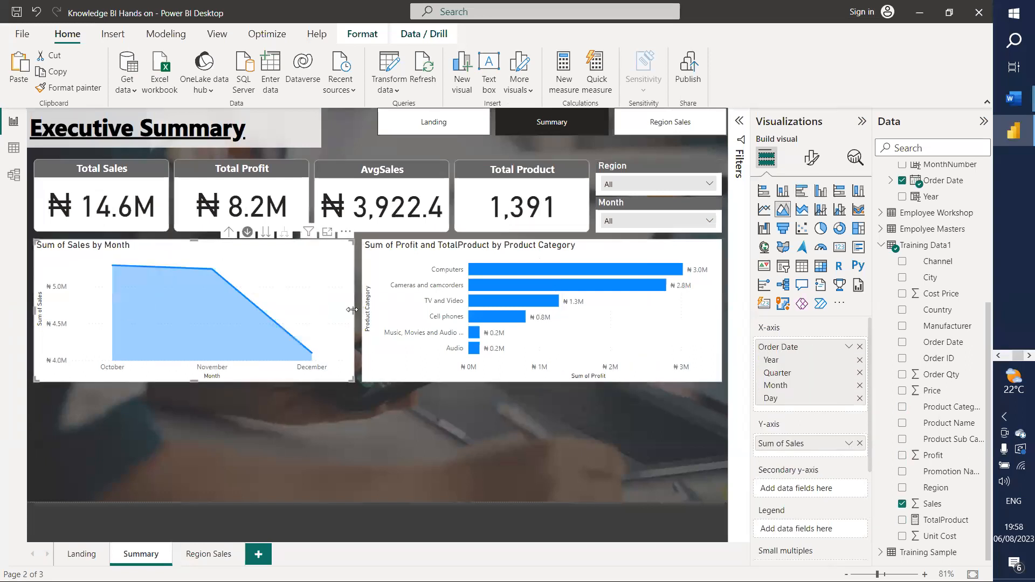
{"action": "left_click_drag", "start_coordinate": [339, 314], "coordinate": [276, 307]}
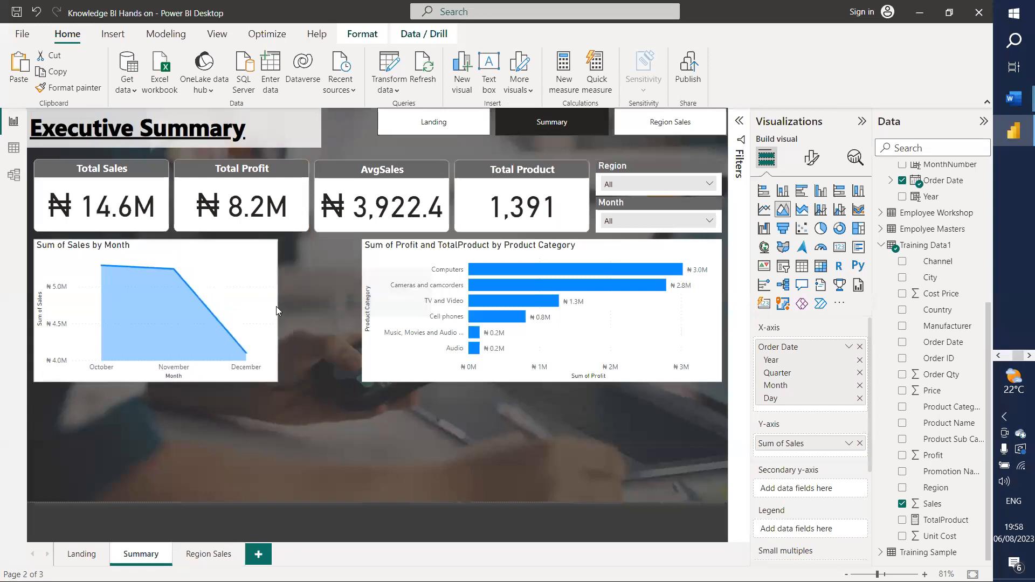
{"action": "left_click", "coordinate": [388, 318]}
{"action": "left_click_drag", "start_coordinate": [388, 318], "coordinate": [309, 319]}
{"action": "left_click_drag", "start_coordinate": [643, 312], "coordinate": [519, 312]}
{"action": "left_click", "coordinate": [839, 228]}
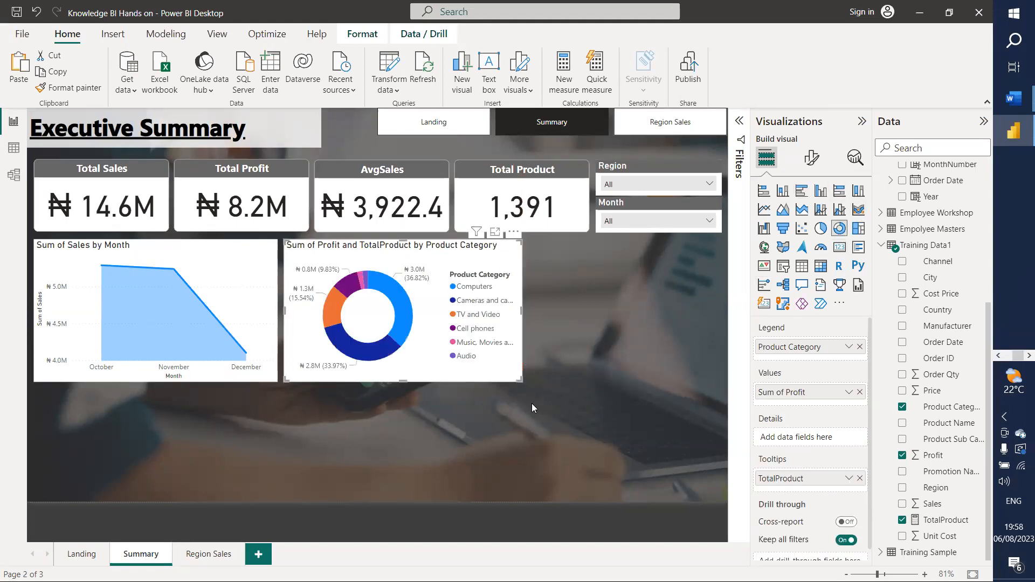
Step: Restore the profit bar chart and place a narrower duplicate of it to the right
{"action": "key", "text": "ctrl+z"}
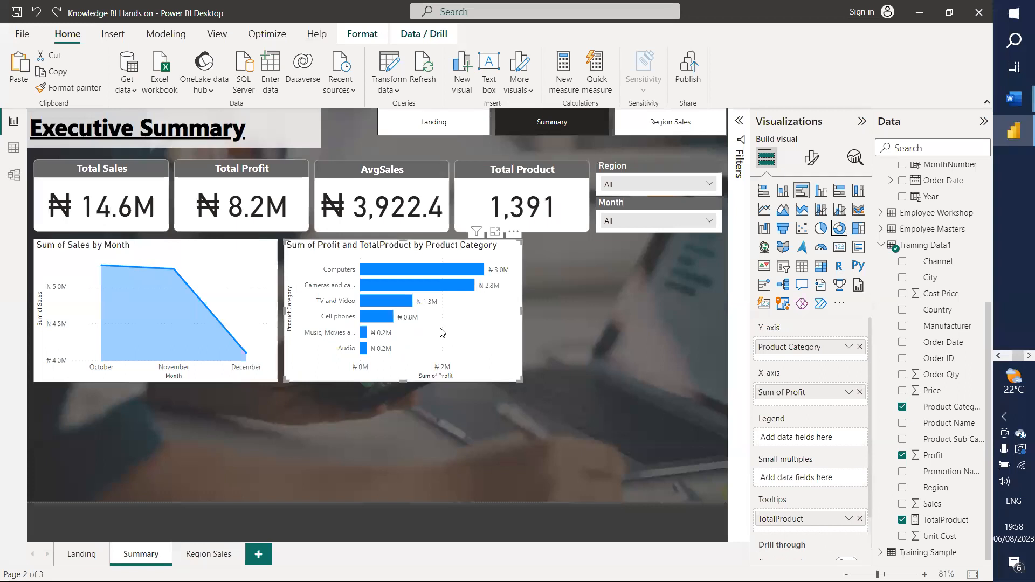
{"action": "key", "text": "Delete"}
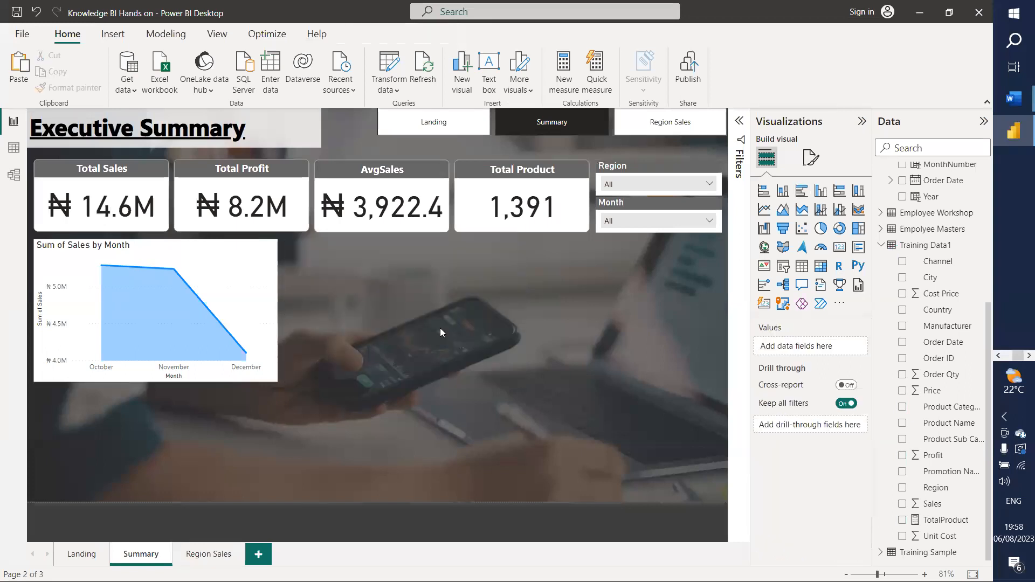
{"action": "key", "text": "ctrl+z"}
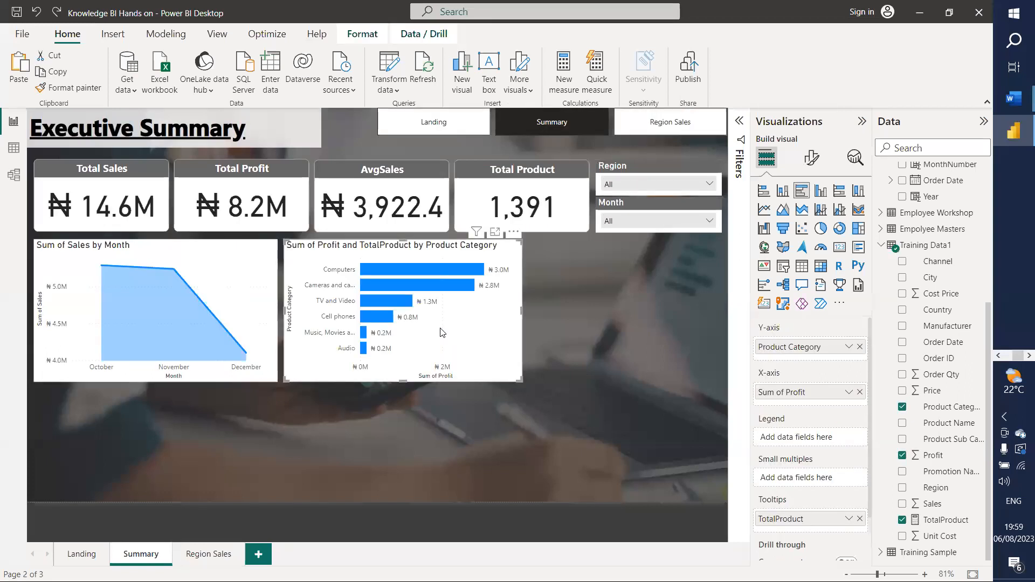
{"action": "key", "text": "ctrl+c"}
{"action": "key", "text": "ctrl+v"}
{"action": "left_click_drag", "start_coordinate": [459, 336], "coordinate": [649, 336]}
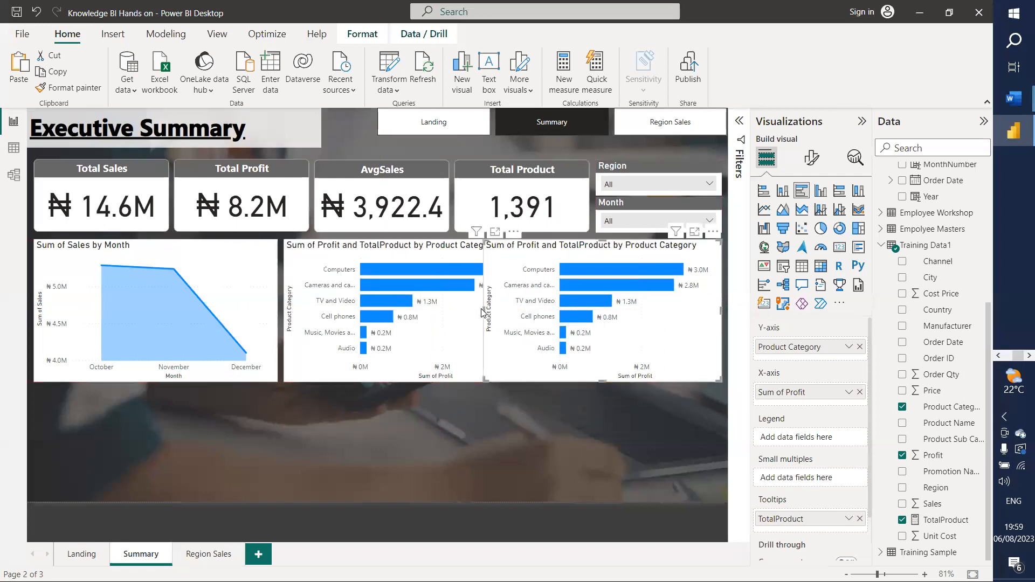
{"action": "left_click_drag", "start_coordinate": [482, 309], "coordinate": [528, 311]}
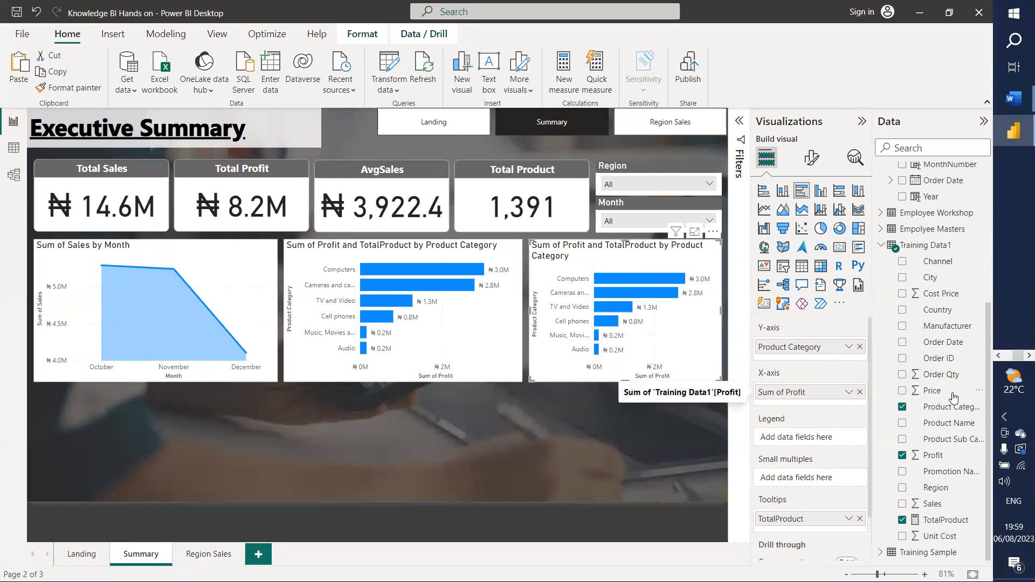
Step: Replace Profit with Order Qty on the duplicate and make it a donut chart
{"action": "left_click_drag", "start_coordinate": [943, 381], "coordinate": [837, 399]}
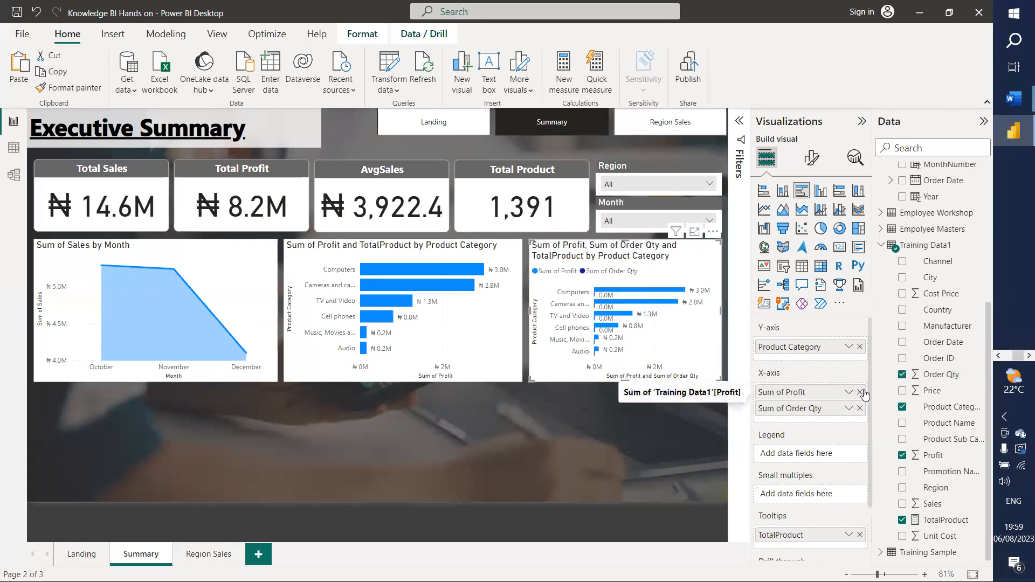
{"action": "left_click", "coordinate": [861, 392]}
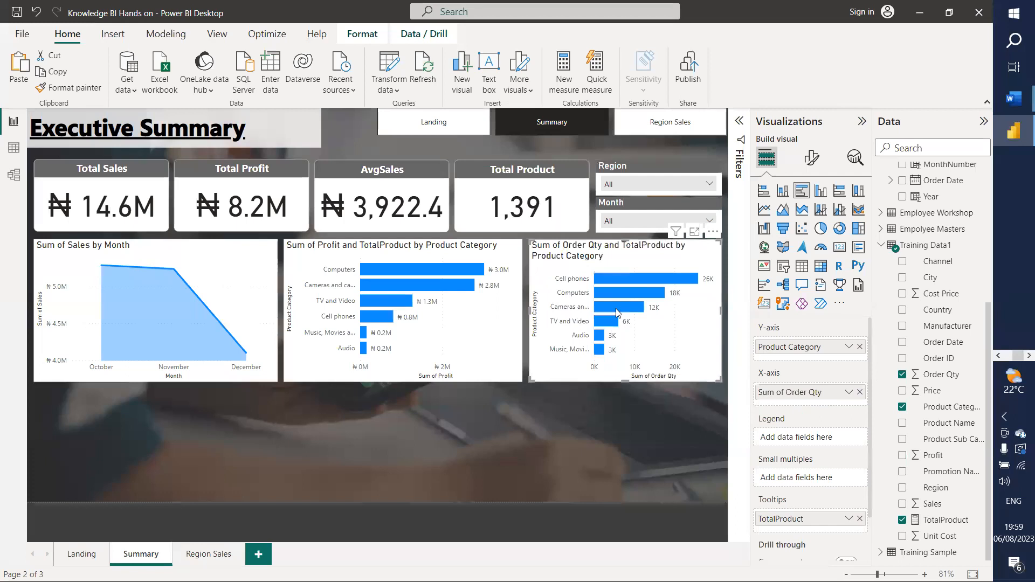
{"action": "left_click", "coordinate": [839, 229]}
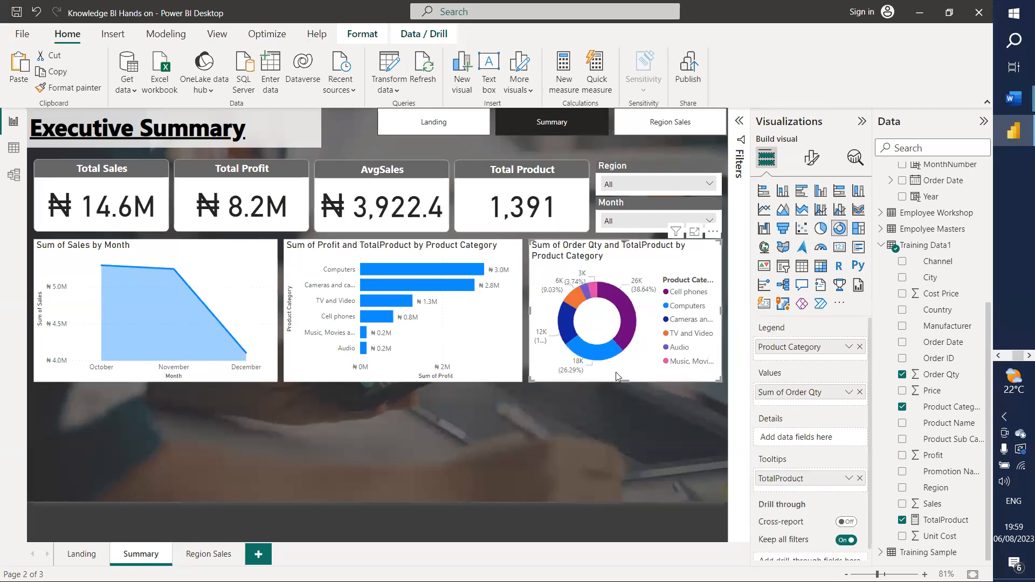
{"action": "mouse_move", "coordinate": [624, 316]}
Step: Hide the donut's legend and show all detail labels positioned Outside
{"action": "left_click", "coordinate": [812, 158]}
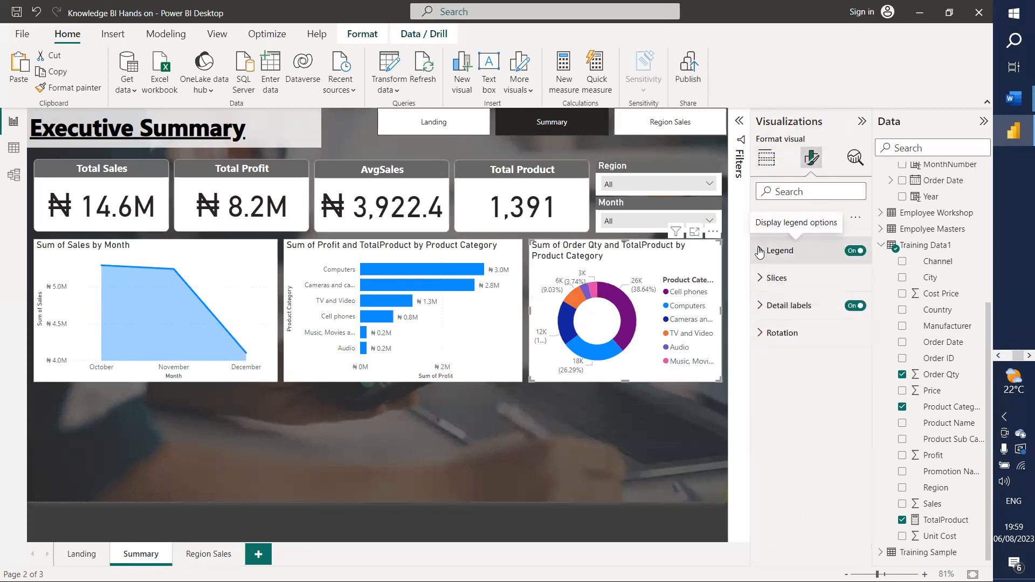
{"action": "left_click", "coordinate": [761, 307]}
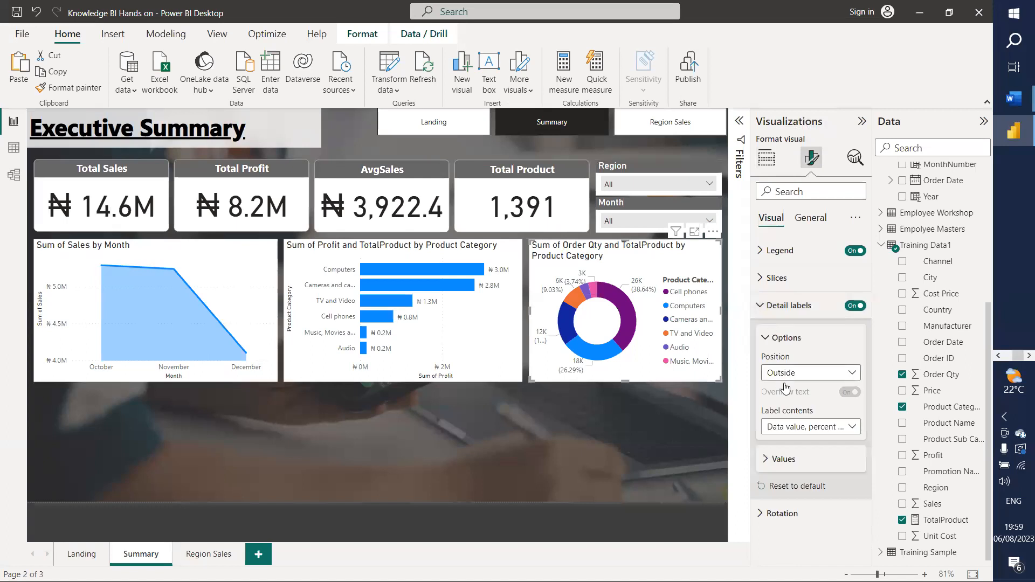
{"action": "left_click", "coordinate": [826, 377]}
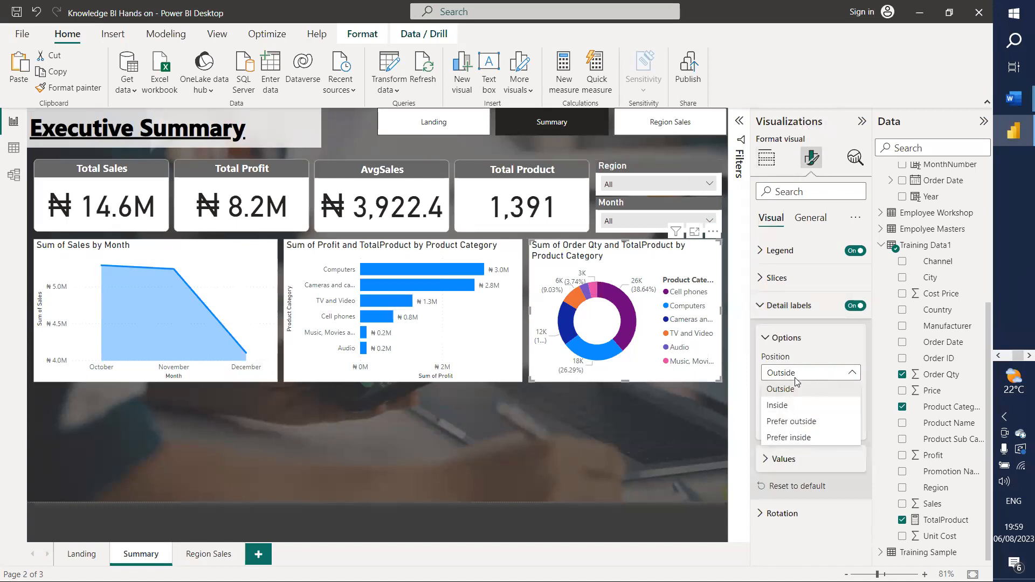
{"action": "left_click", "coordinate": [798, 373]}
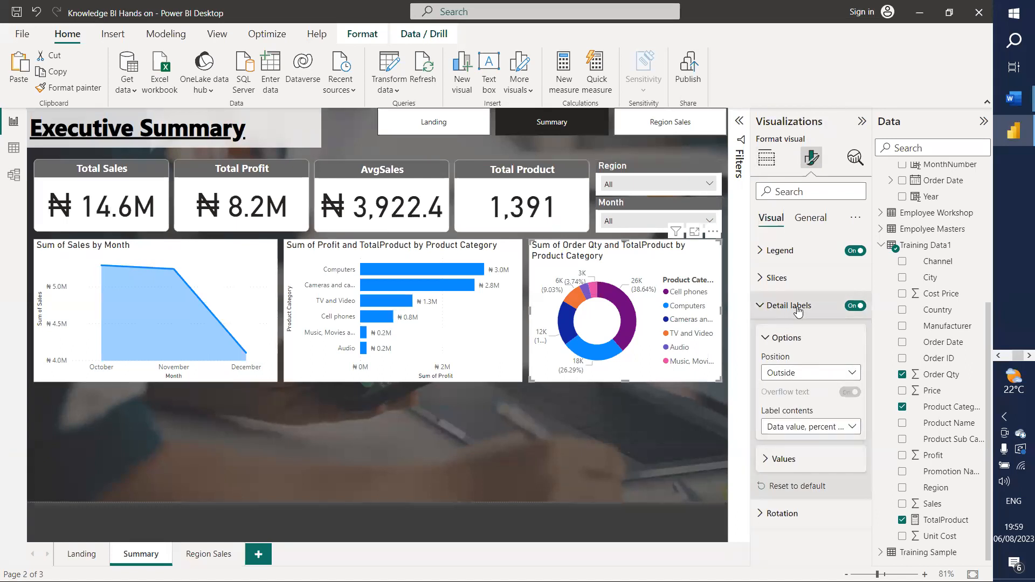
{"action": "left_click", "coordinate": [856, 250]}
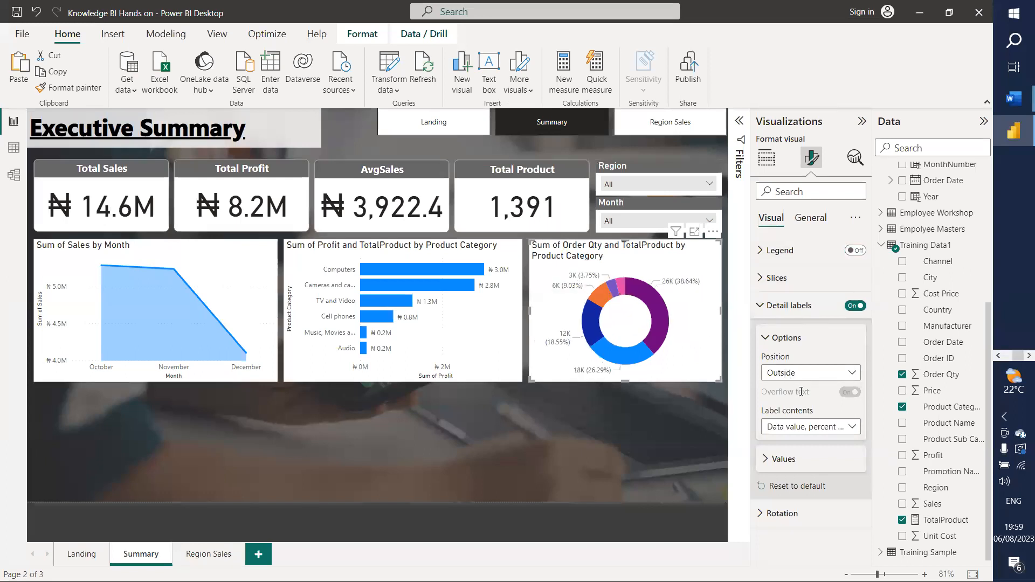
{"action": "left_click", "coordinate": [821, 427]}
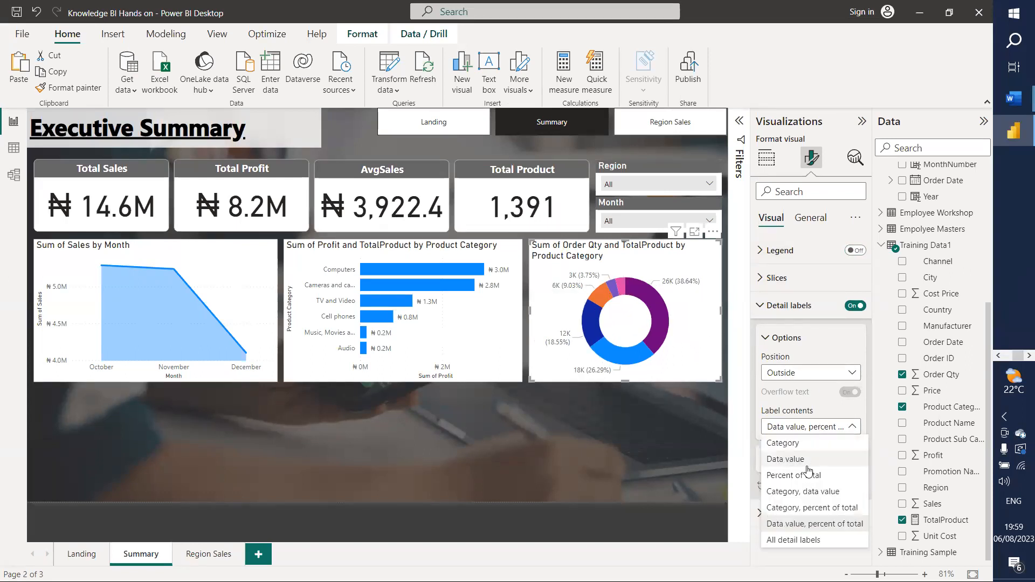
{"action": "left_click", "coordinate": [794, 541]}
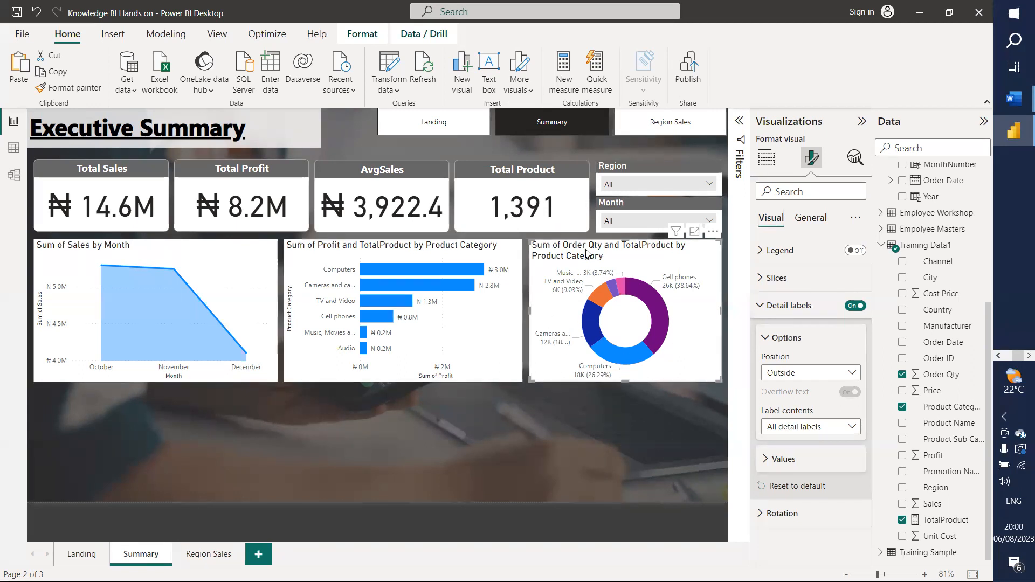
{"action": "left_click", "coordinate": [762, 306]}
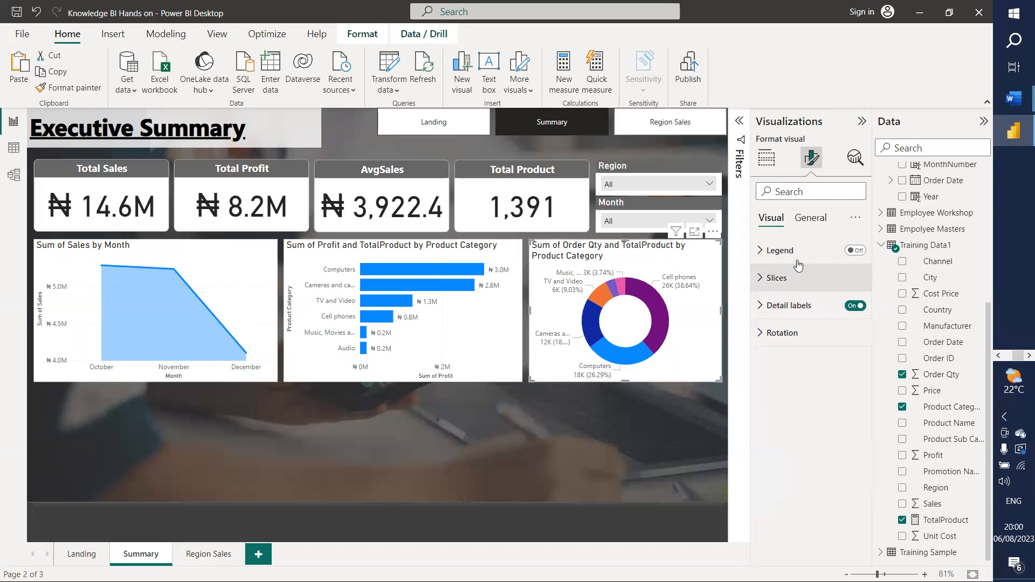
Step: Change the donut's title text to 'Product Category Order Distribution'
{"action": "left_click", "coordinate": [803, 222]}
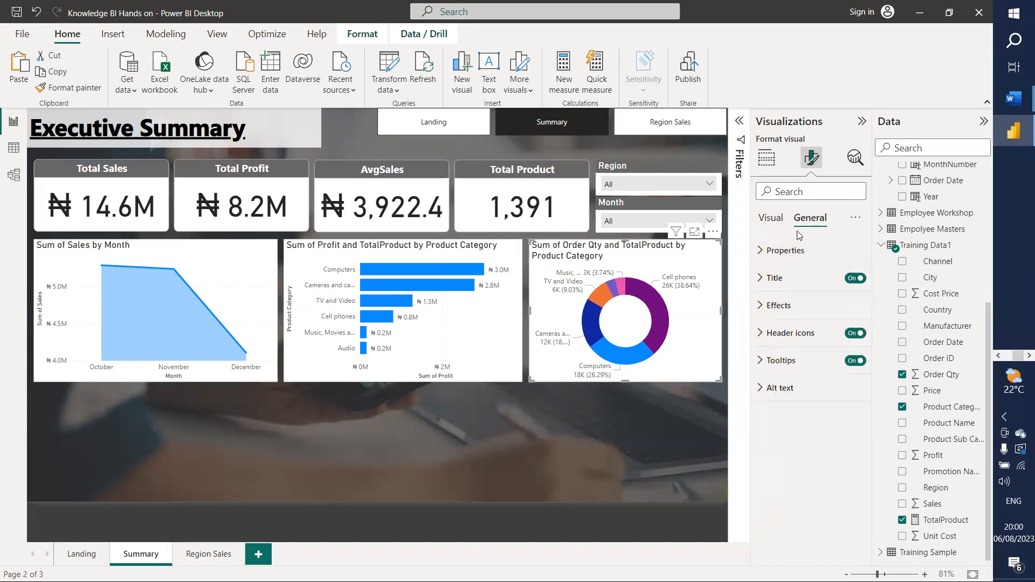
{"action": "left_click", "coordinate": [758, 278]}
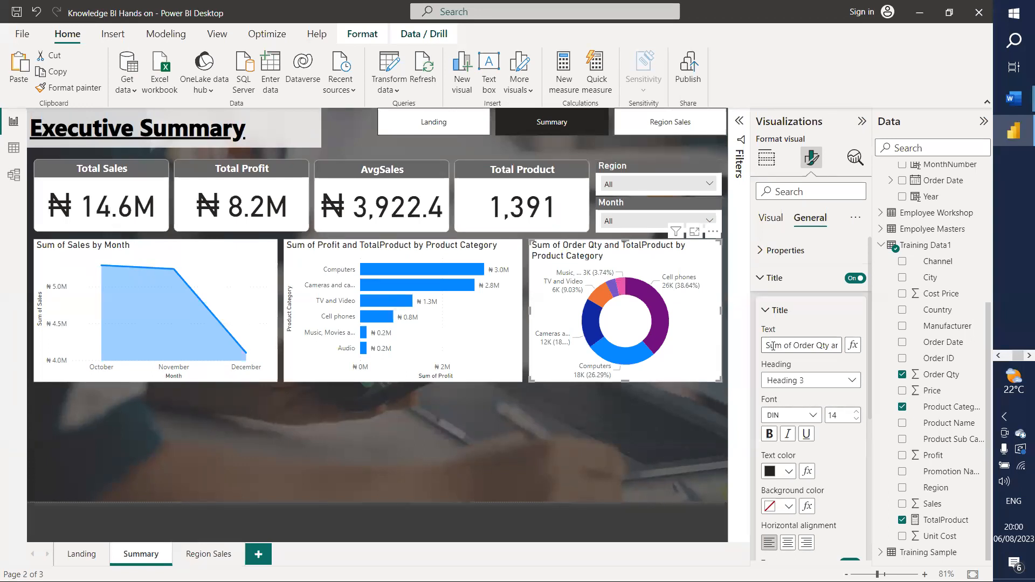
{"action": "triple_click", "coordinate": [772, 345]}
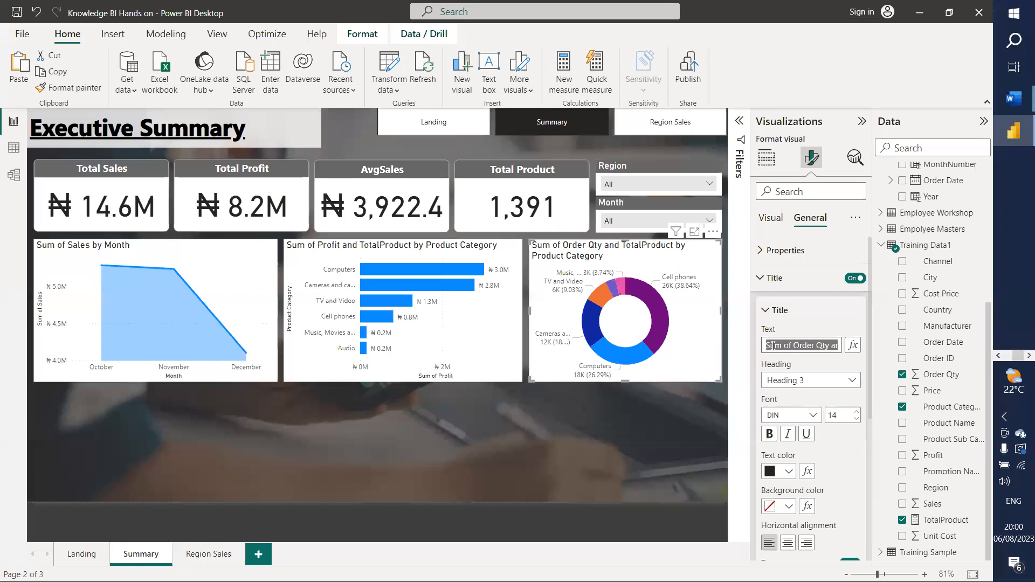
{"action": "type", "text": "Product Categ"}
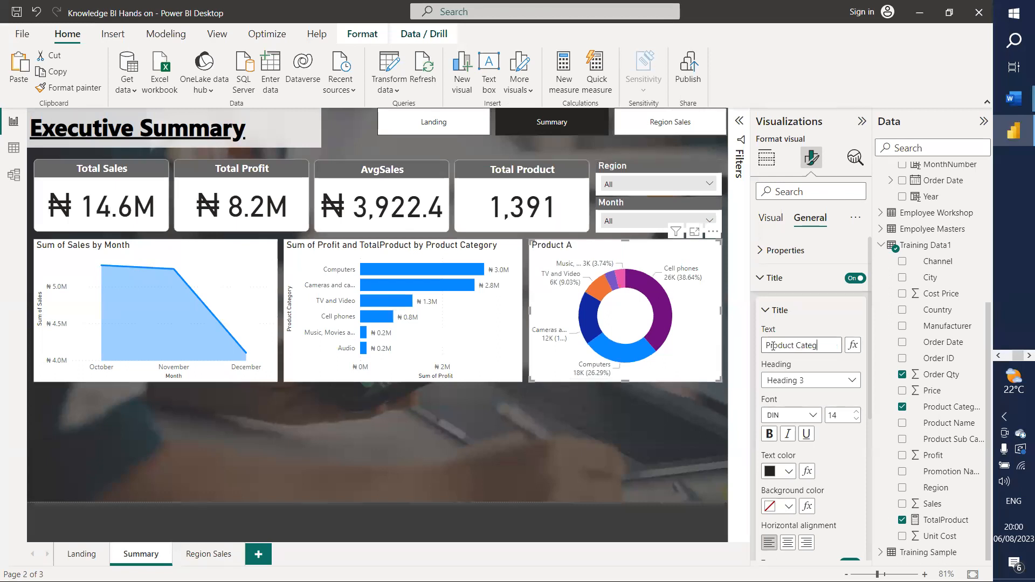
{"action": "type", "text": "ory Order"}
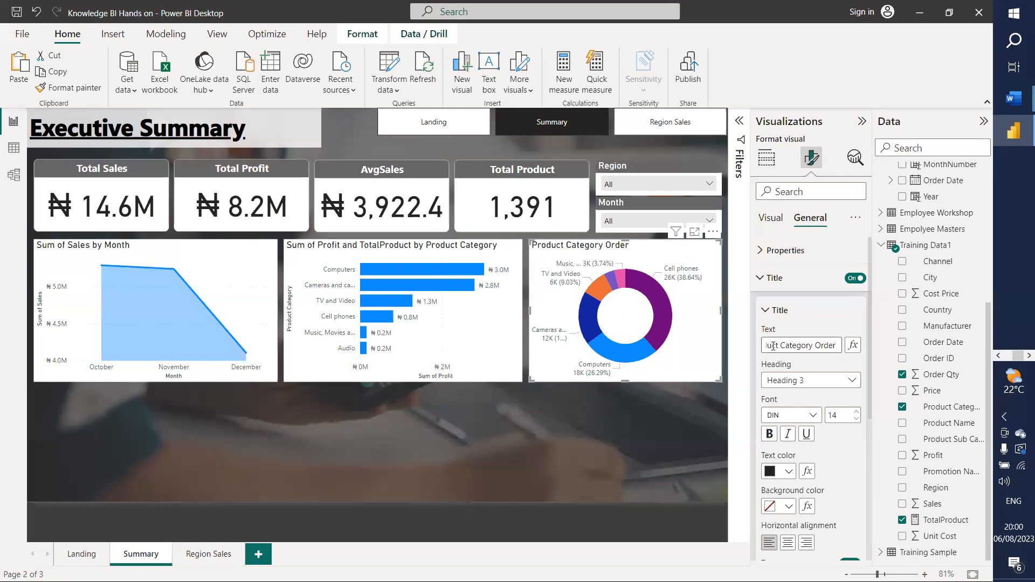
{"action": "type", "text": " Distribution"}
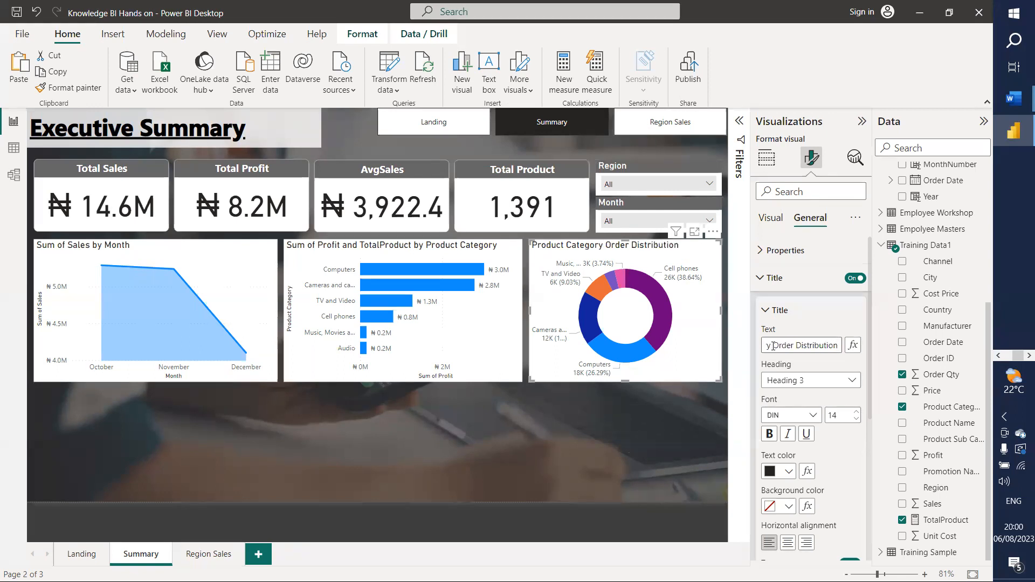
{"action": "left_click", "coordinate": [837, 461]}
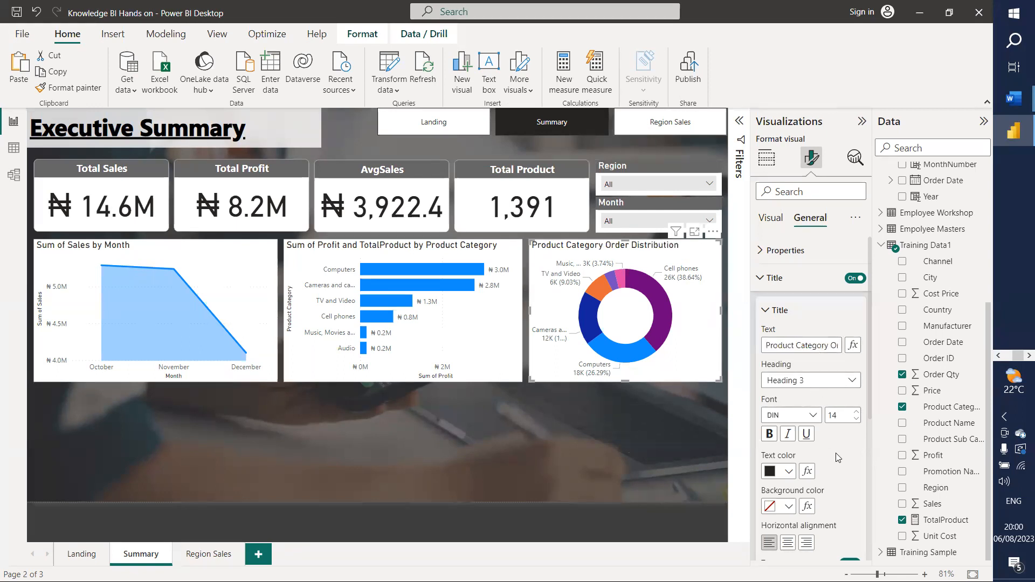
{"action": "left_click", "coordinate": [533, 449]}
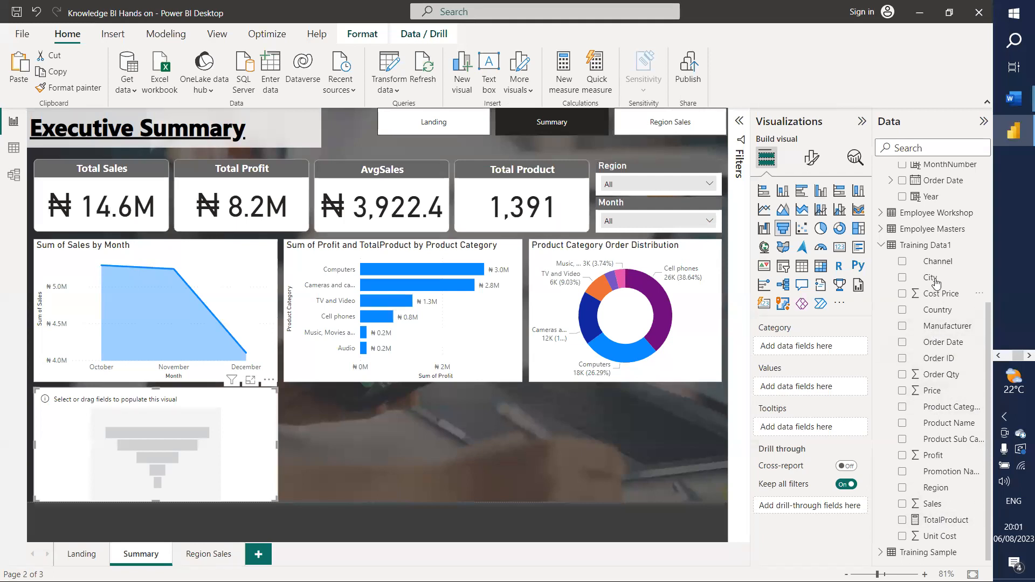
Step: Chart Sum of Profit by Channel in the funnel and widen it to the right
{"action": "left_click_drag", "start_coordinate": [938, 261], "coordinate": [815, 349]}
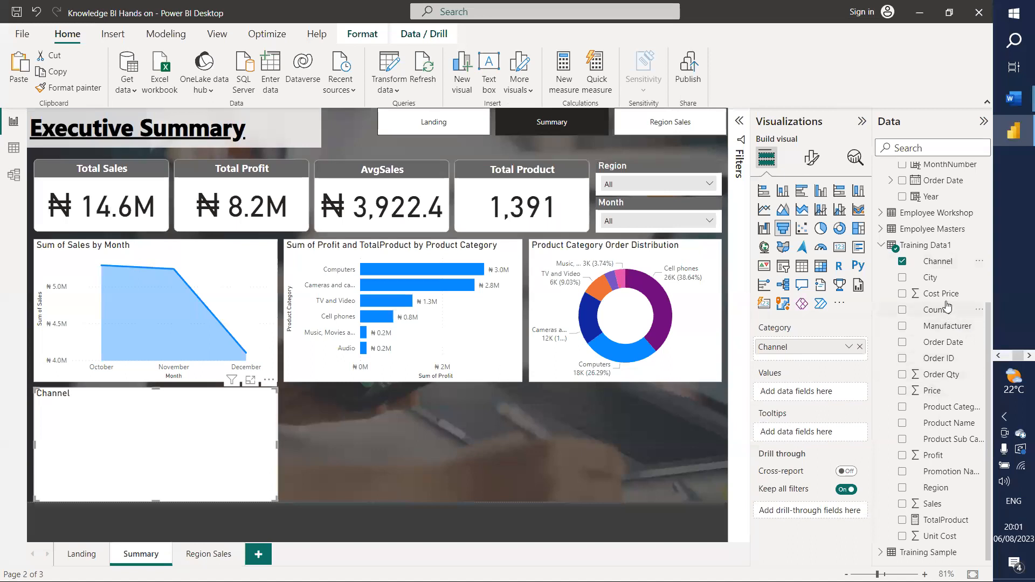
{"action": "left_click", "coordinate": [936, 462]}
{"action": "left_click_drag", "start_coordinate": [937, 462], "coordinate": [819, 398]}
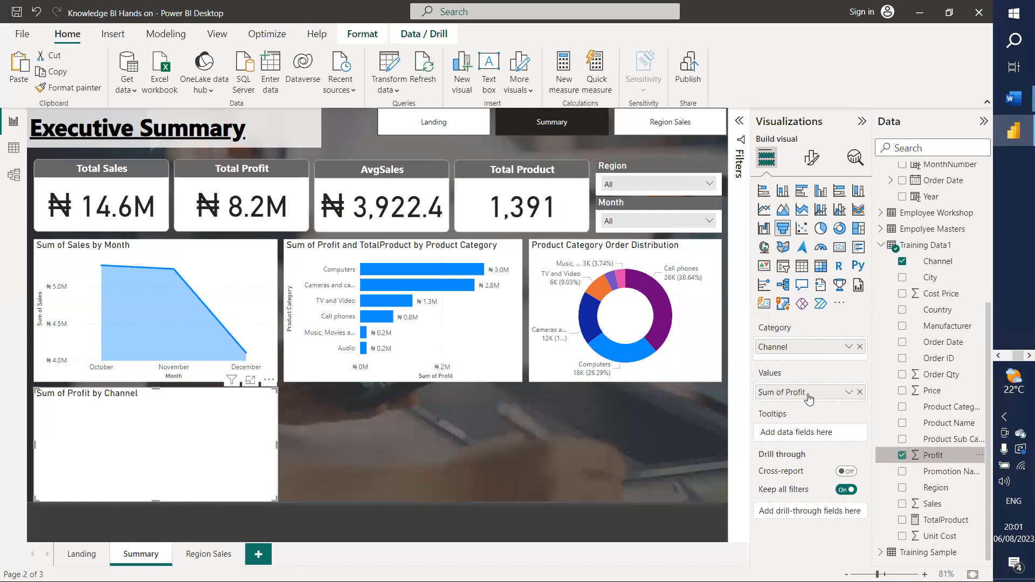
{"action": "left_click", "coordinate": [278, 440]}
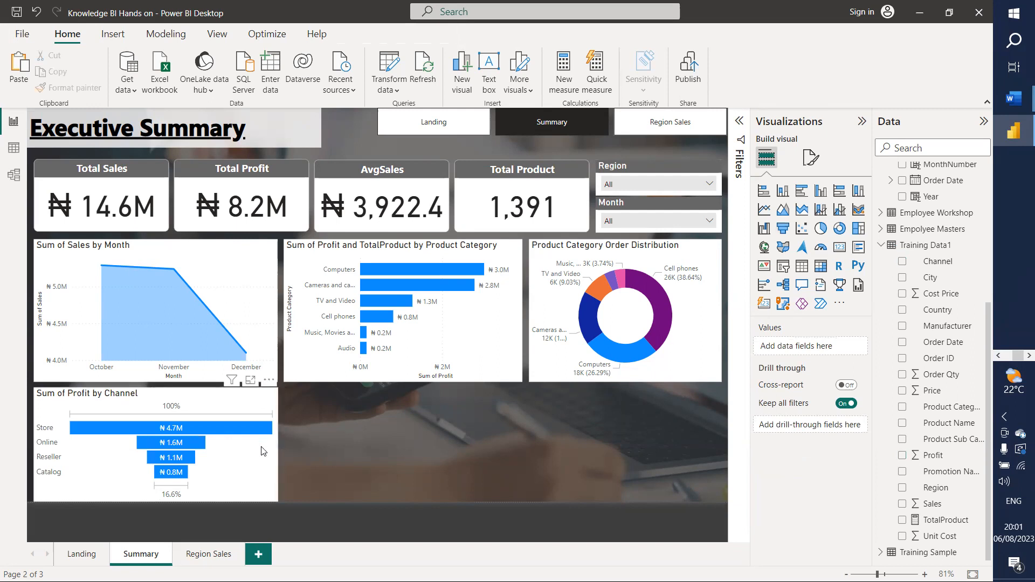
{"action": "left_click", "coordinate": [263, 448]}
{"action": "left_click_drag", "start_coordinate": [275, 446], "coordinate": [407, 442]}
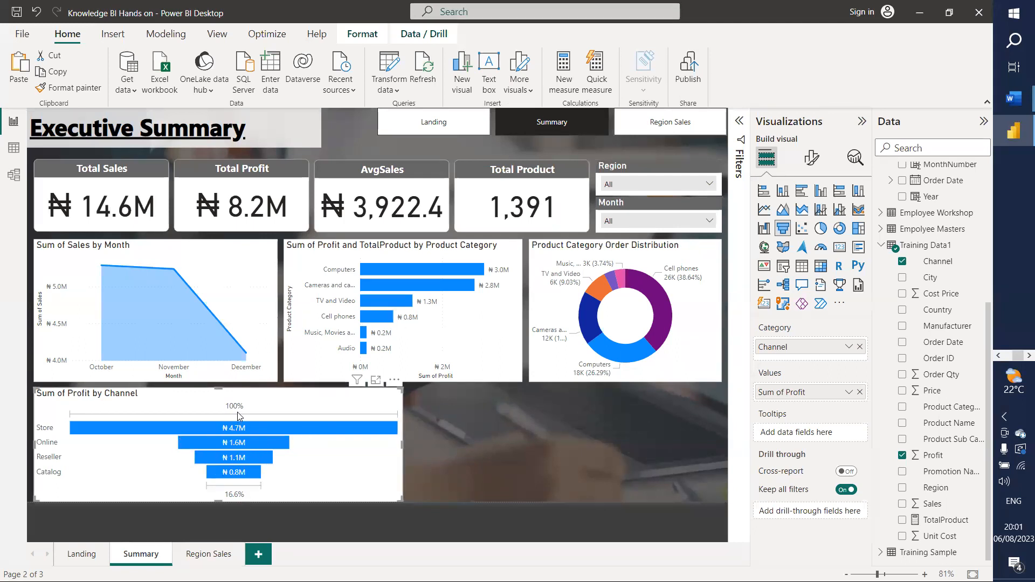
Step: Turn off the funnel's conversion rate labels
{"action": "left_click", "coordinate": [806, 157]}
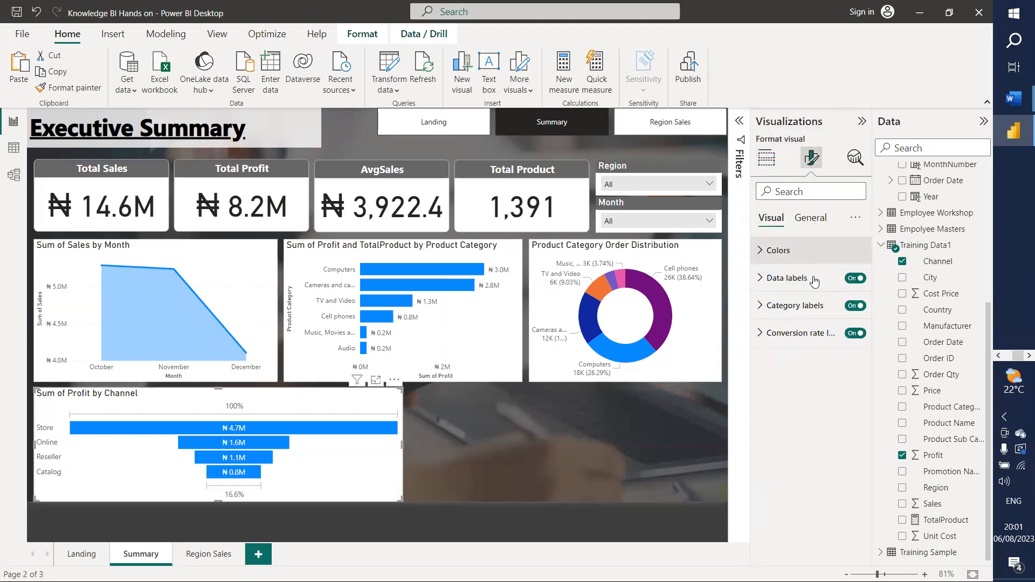
{"action": "left_click", "coordinate": [856, 332]}
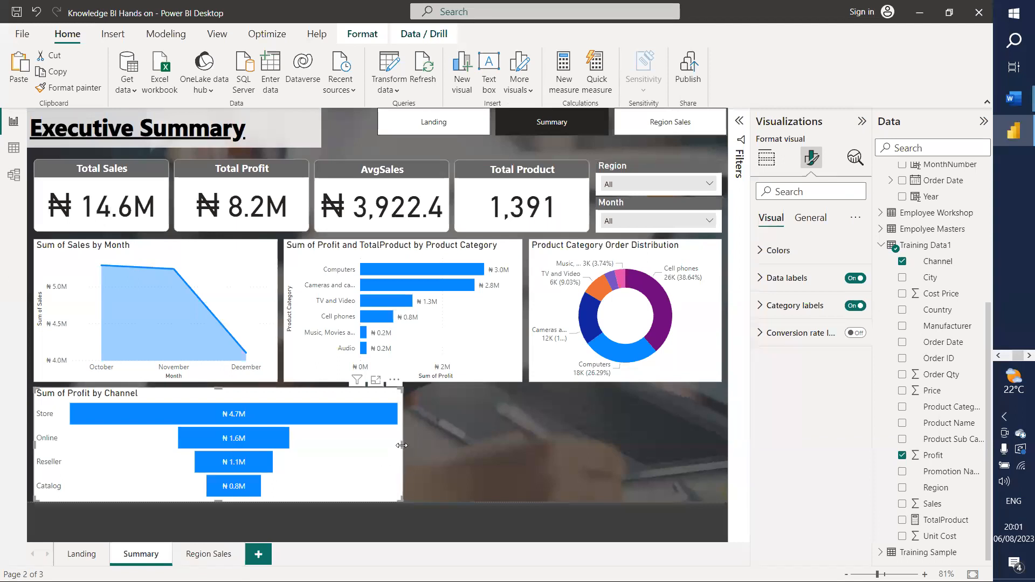
{"action": "left_click", "coordinate": [539, 423]}
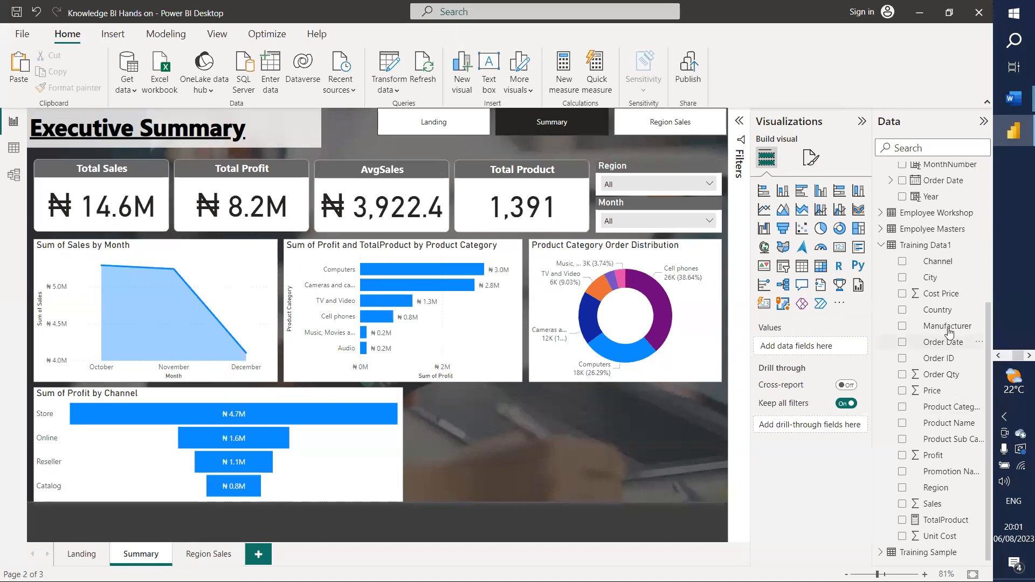
Step: Build a widened table of Manufacturer with Sum of Sales, TotalProduct and Sum of Profit
{"action": "left_click_drag", "start_coordinate": [947, 326], "coordinate": [823, 350]}
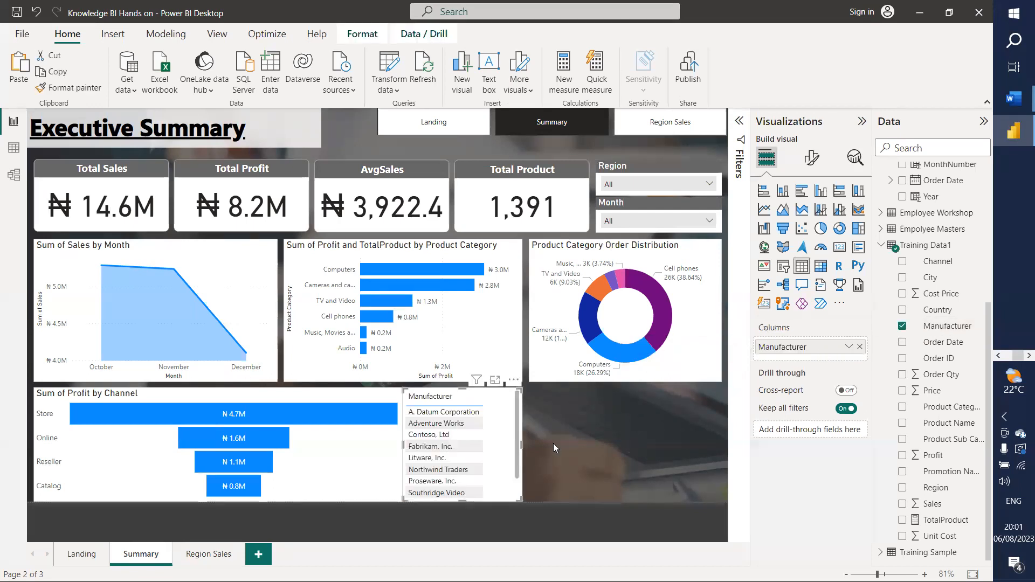
{"action": "left_click_drag", "start_coordinate": [932, 504], "coordinate": [797, 368]}
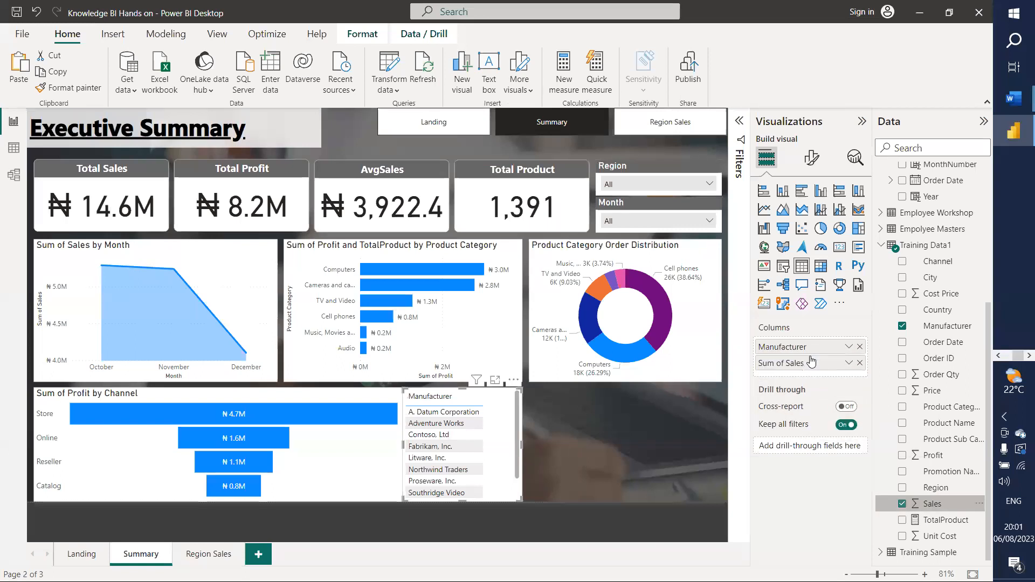
{"action": "left_click_drag", "start_coordinate": [936, 522], "coordinate": [798, 377]}
{"action": "left_click_drag", "start_coordinate": [521, 445], "coordinate": [717, 444]}
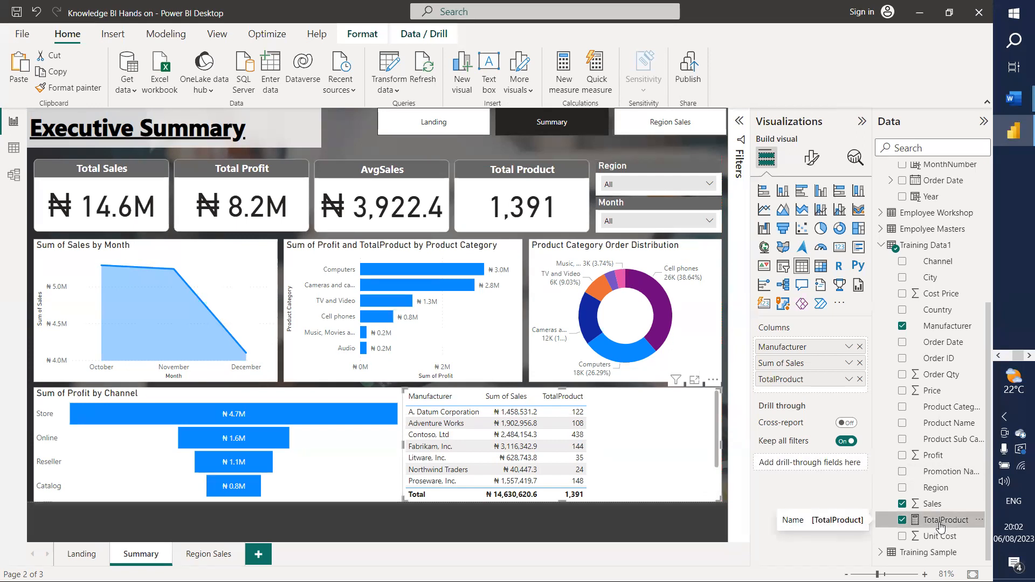
{"action": "left_click_drag", "start_coordinate": [932, 459], "coordinate": [811, 391]}
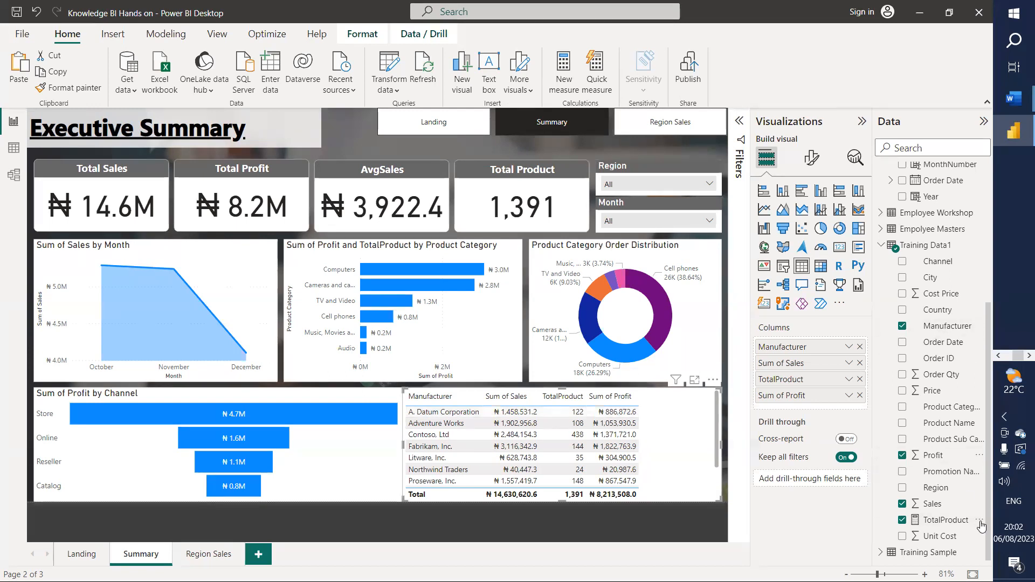
Step: Create a new Training Data1 measure beginning '%Profitability=' with CALCULATE and DIVIDE
{"action": "left_click", "coordinate": [978, 520]}
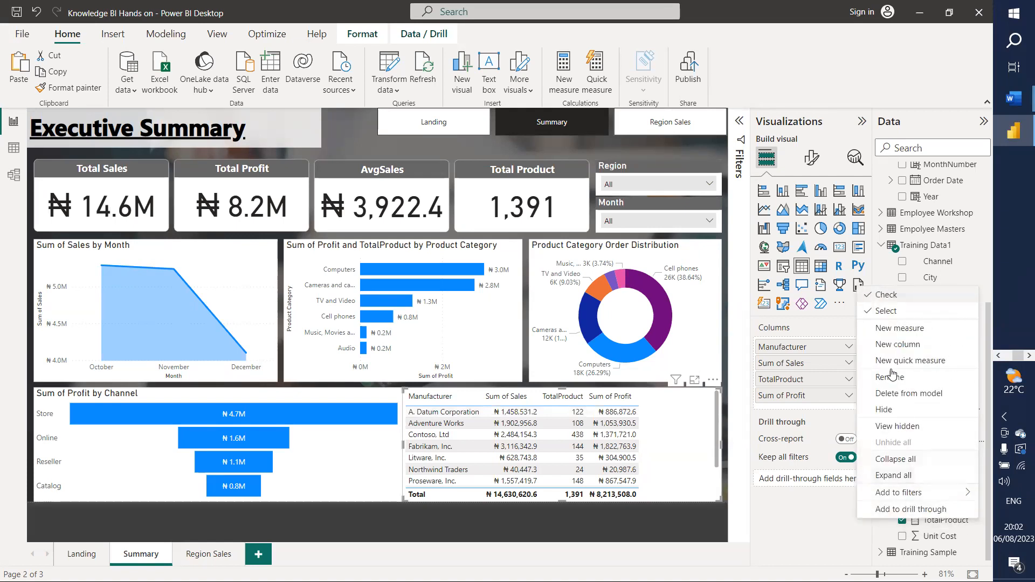
{"action": "left_click", "coordinate": [904, 328]}
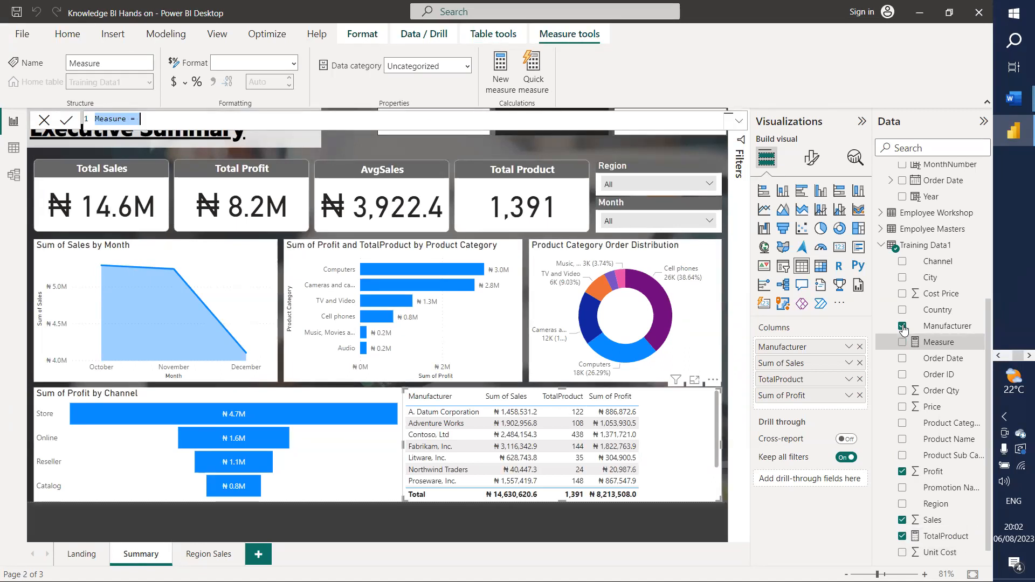
{"action": "type", "text": "%P"}
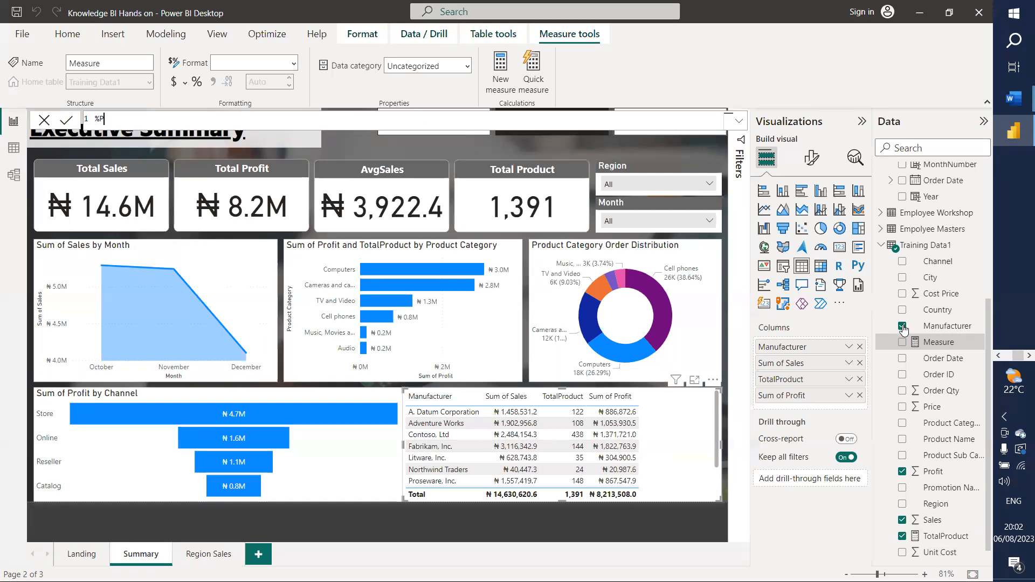
{"action": "type", "text": "rofitability= ca"}
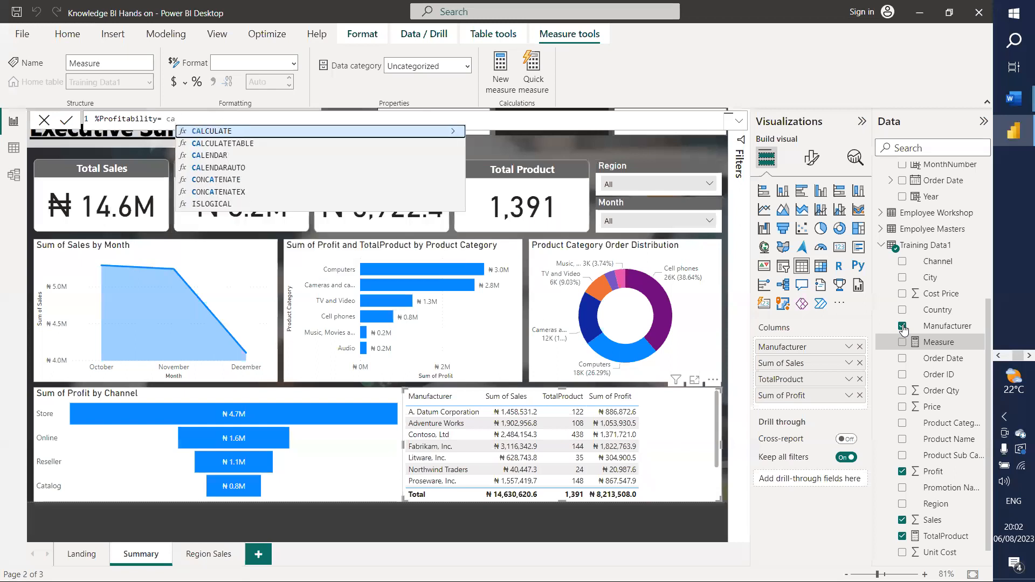
{"action": "type", "text": "lcul"}
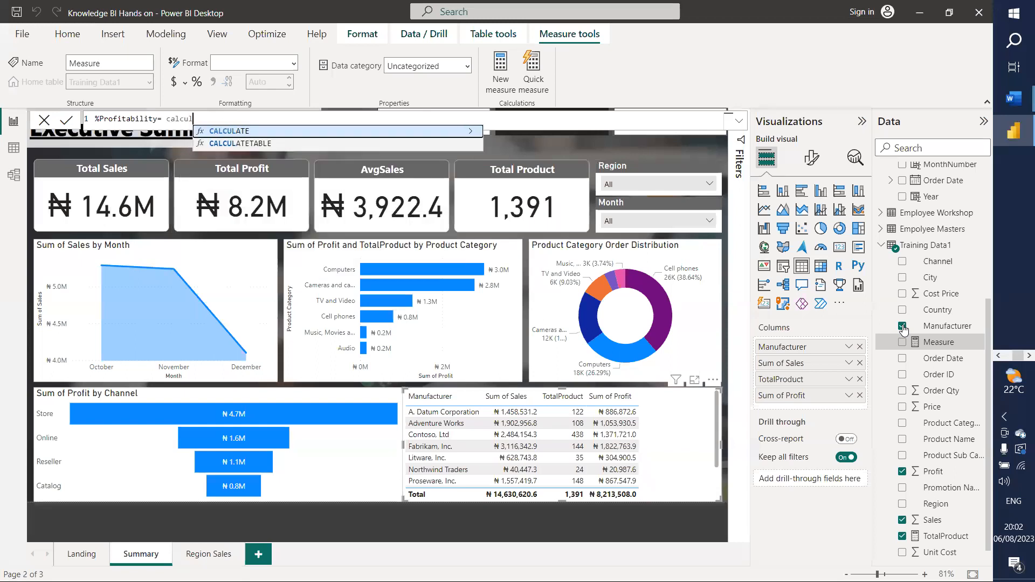
{"action": "key", "text": "Tab"}
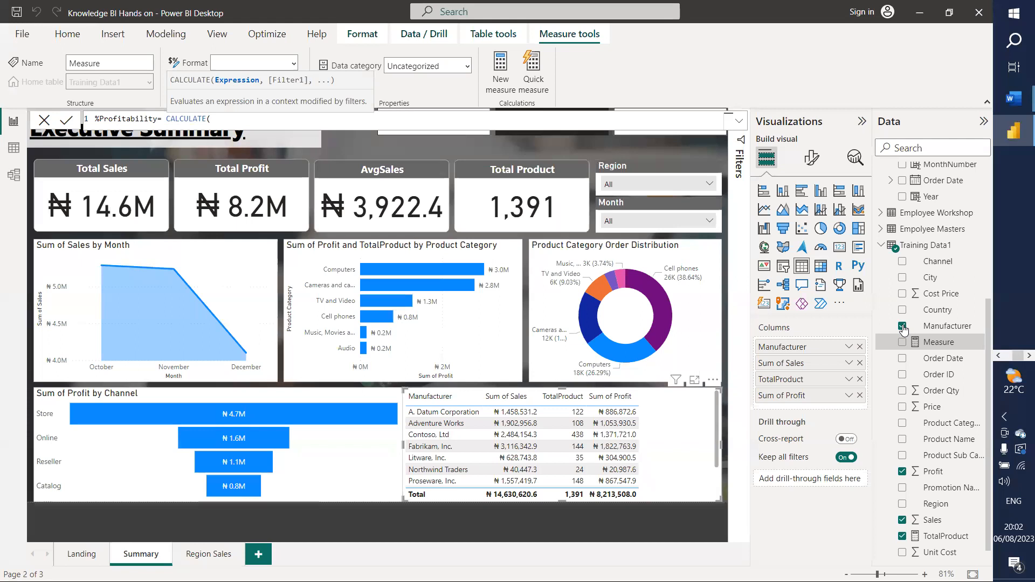
{"action": "type", "text": "divi"}
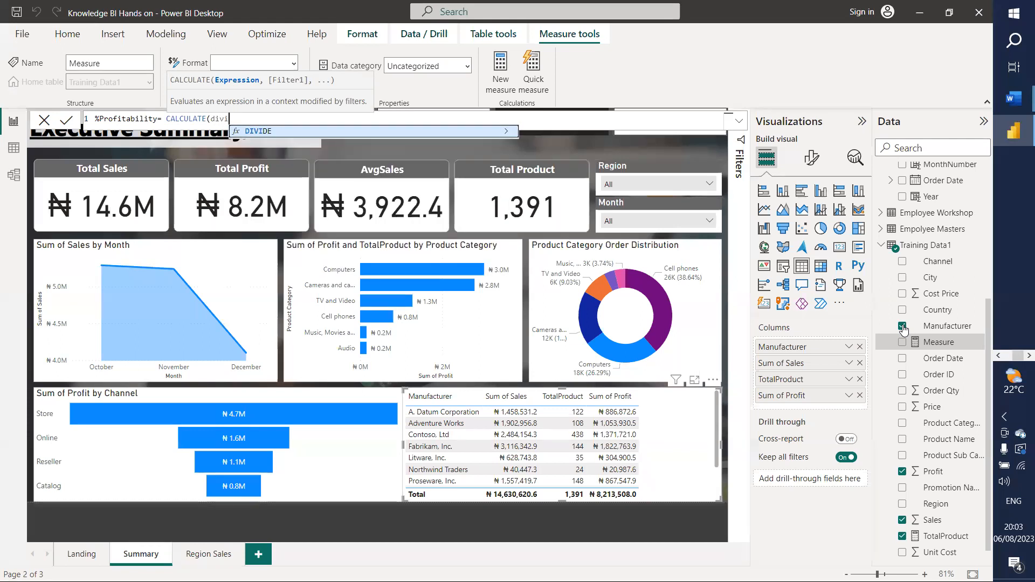
{"action": "key", "text": "Tab"}
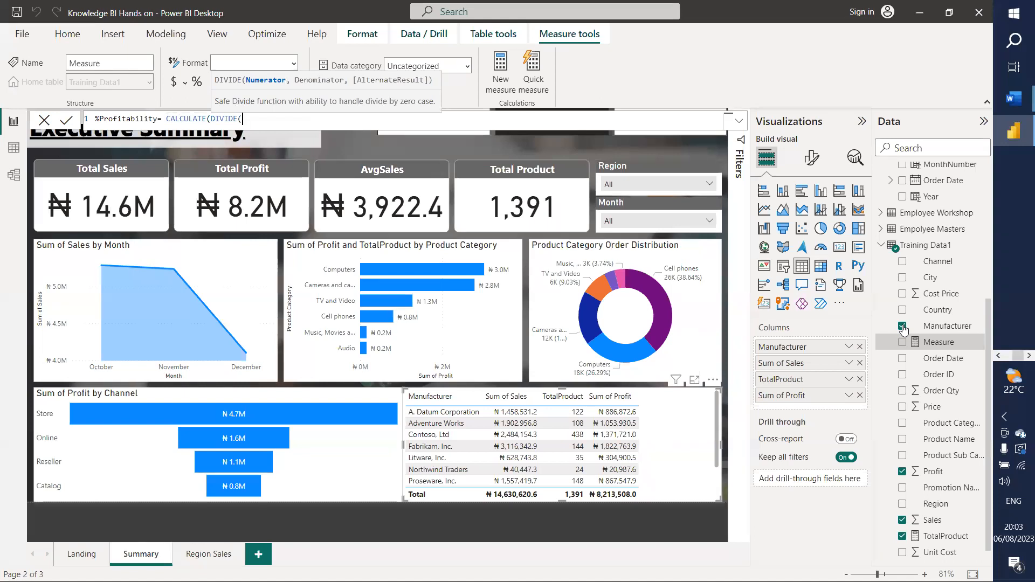
Step: Rework the formula to '%Profitability= DIVIDE(cos', dropping CALCULATE, then select it all
{"action": "type", "text": "co"}
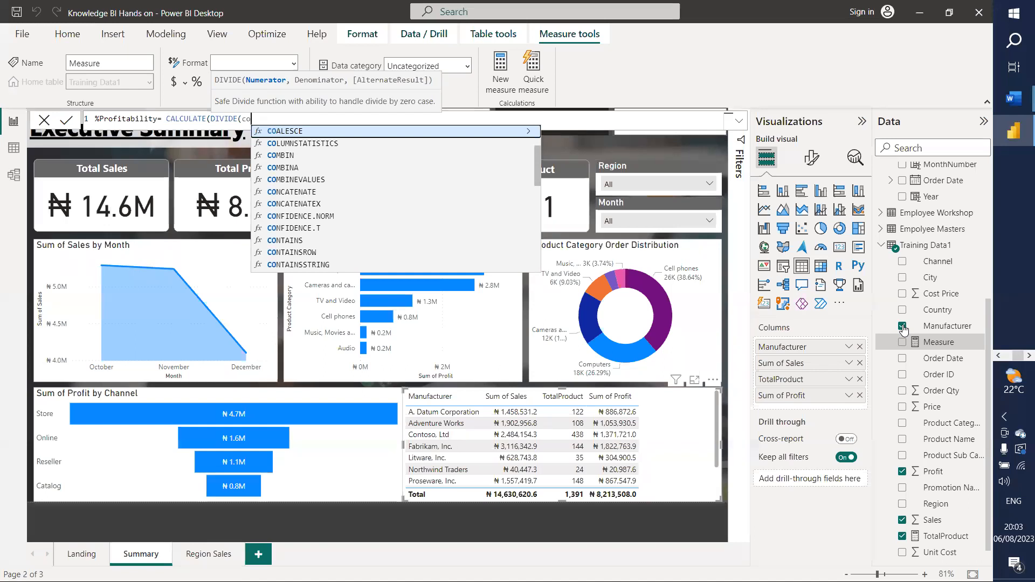
{"action": "type", "text": "st"}
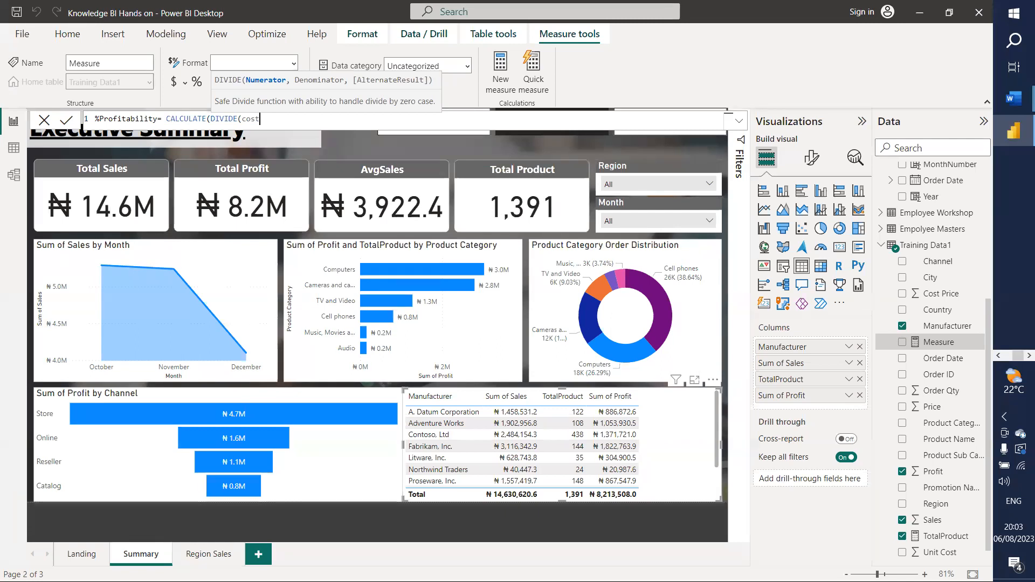
{"action": "key", "text": "BackSpace"}
{"action": "key", "text": "BackSpace"}
{"action": "key", "text": "BackSpace"}
{"action": "key", "text": "BackSpace"}
{"action": "type", "text": "Cost"}
{"action": "key", "text": "BackSpace"}
{"action": "key", "text": "BackSpace"}
{"action": "key", "text": "BackSpace"}
{"action": "key", "text": "BackSpace"}
{"action": "key", "text": "BackSpace"}
{"action": "key", "text": "BackSpace"}
{"action": "key", "text": "BackSpace"}
{"action": "key", "text": "BackSpace"}
{"action": "key", "text": "BackSpace"}
{"action": "key", "text": "BackSpace"}
{"action": "key", "text": "BackSpace"}
{"action": "key", "text": "BackSpace"}
{"action": "key", "text": "BackSpace"}
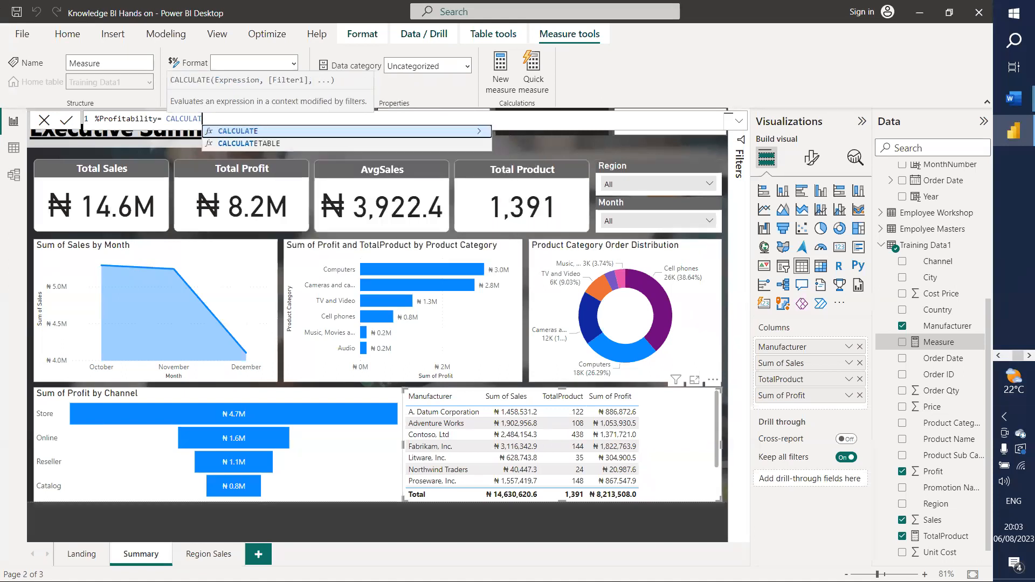
{"action": "key", "text": "BackSpace"}
{"action": "key", "text": "BackSpace"}
{"action": "key", "text": "BackSpace"}
{"action": "key", "text": "BackSpace"}
{"action": "key", "text": "BackSpace"}
{"action": "key", "text": "BackSpace"}
{"action": "key", "text": "BackSpace"}
{"action": "key", "text": "BackSpace"}
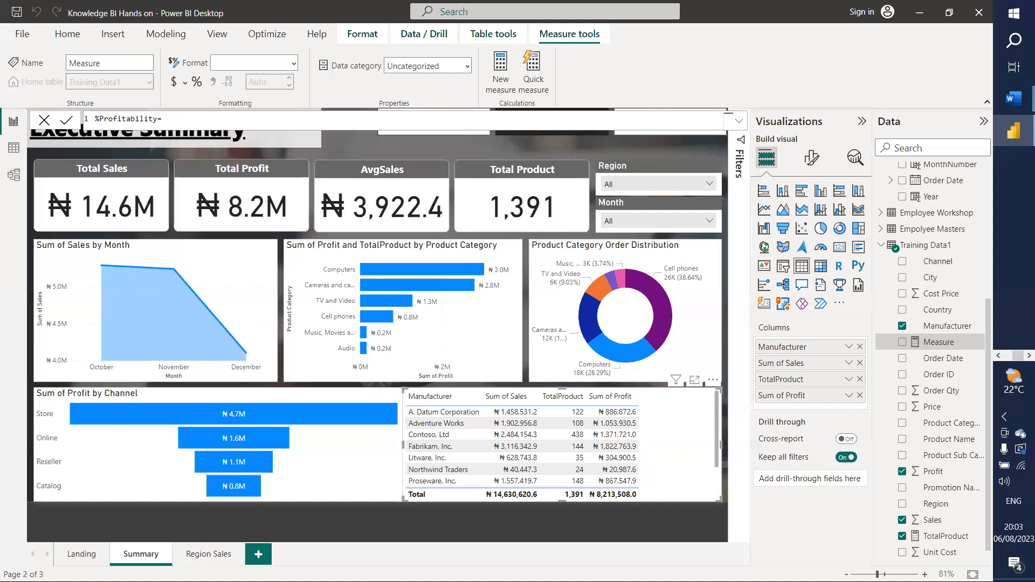
{"action": "type", "text": "DIVIDE("}
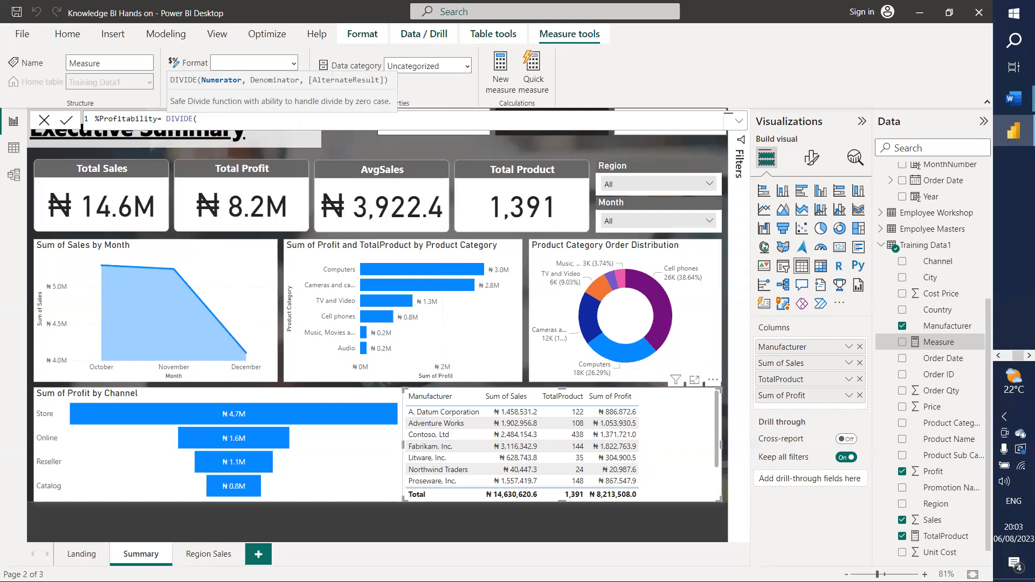
{"action": "type", "text": "cos"}
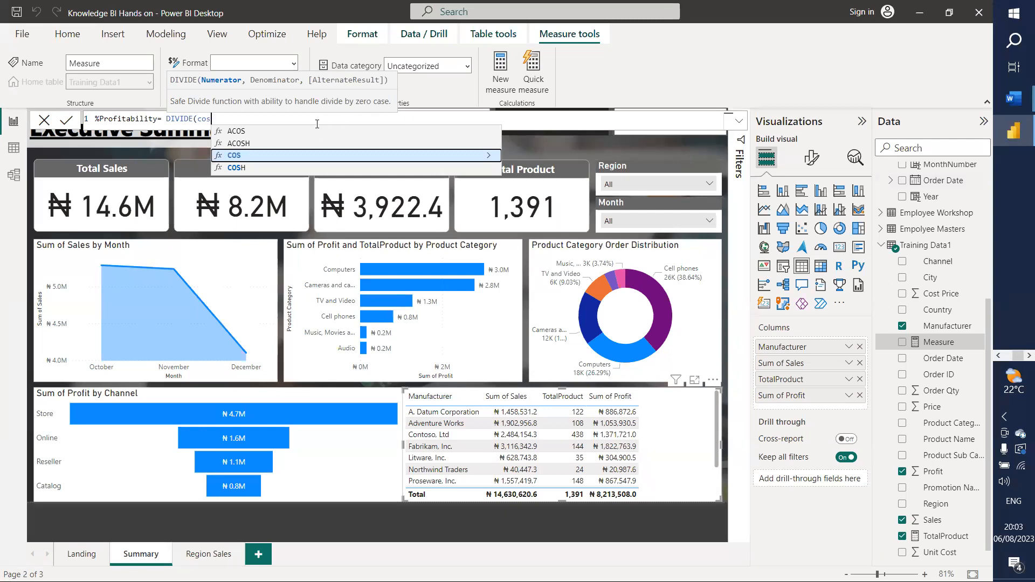
{"action": "key", "text": "ctrl+a"}
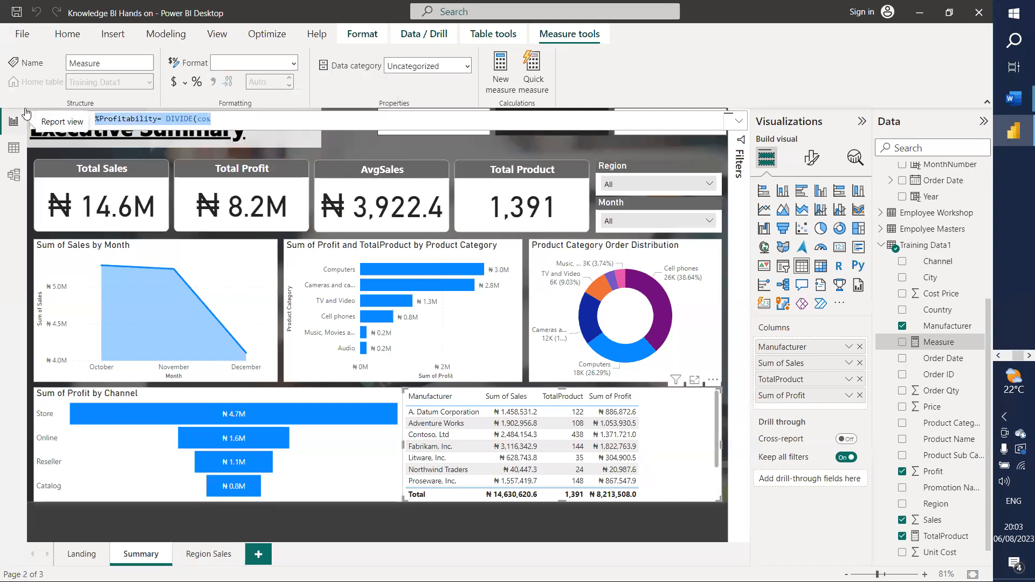
Step: Restart the formula as the Costprice measure summing the Cost Price column
{"action": "type", "text": "co"}
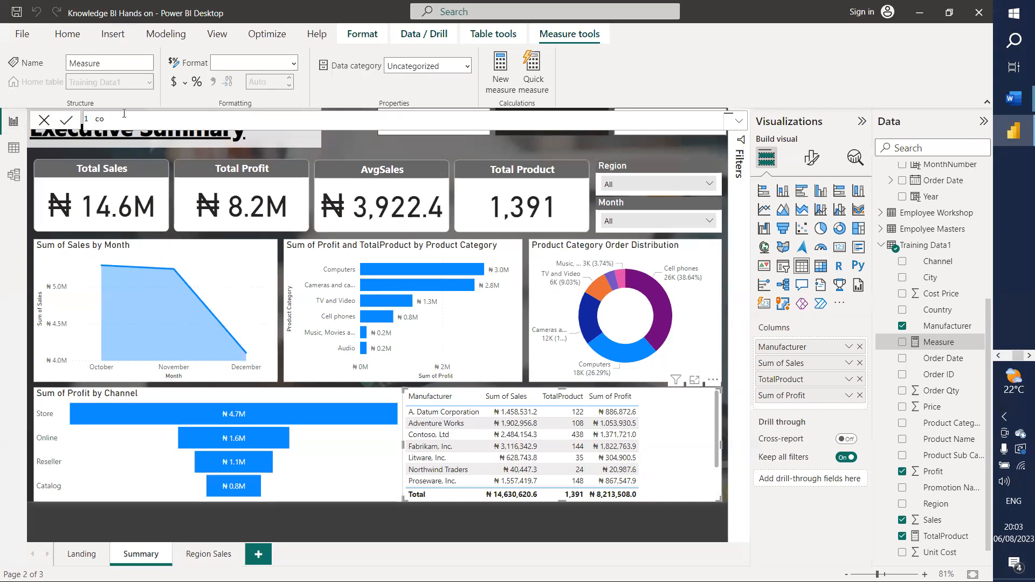
{"action": "key", "text": "BackSpace"}
{"action": "key", "text": "BackSpace"}
{"action": "type", "text": "Costprice-"}
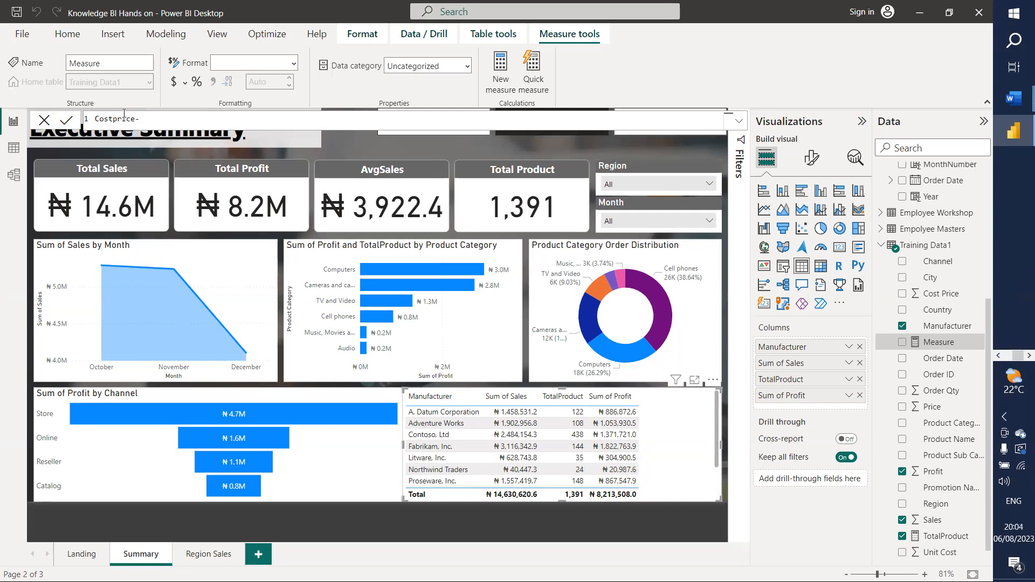
{"action": "type", "text": "SUM("}
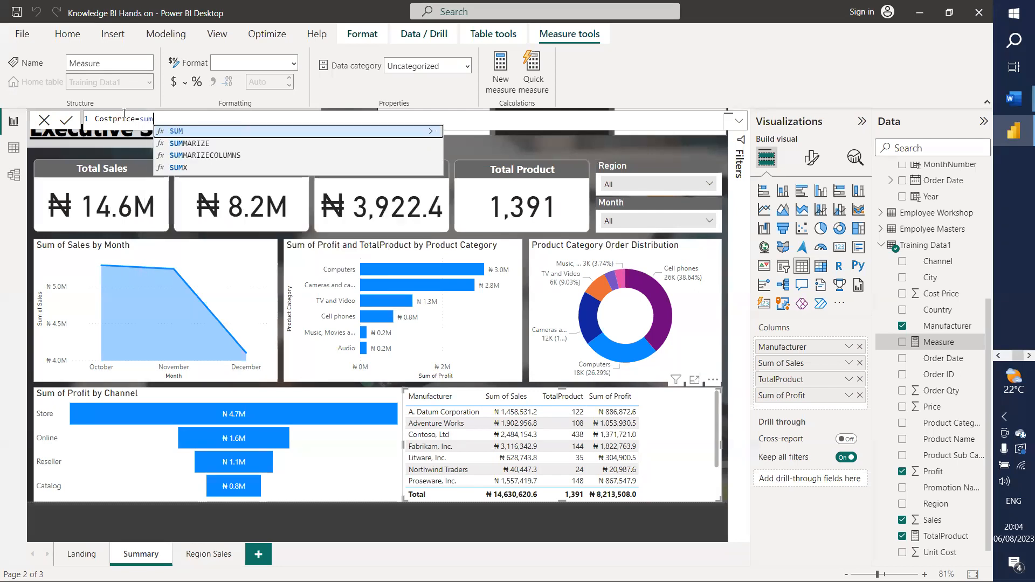
{"action": "type", "text": "cos"}
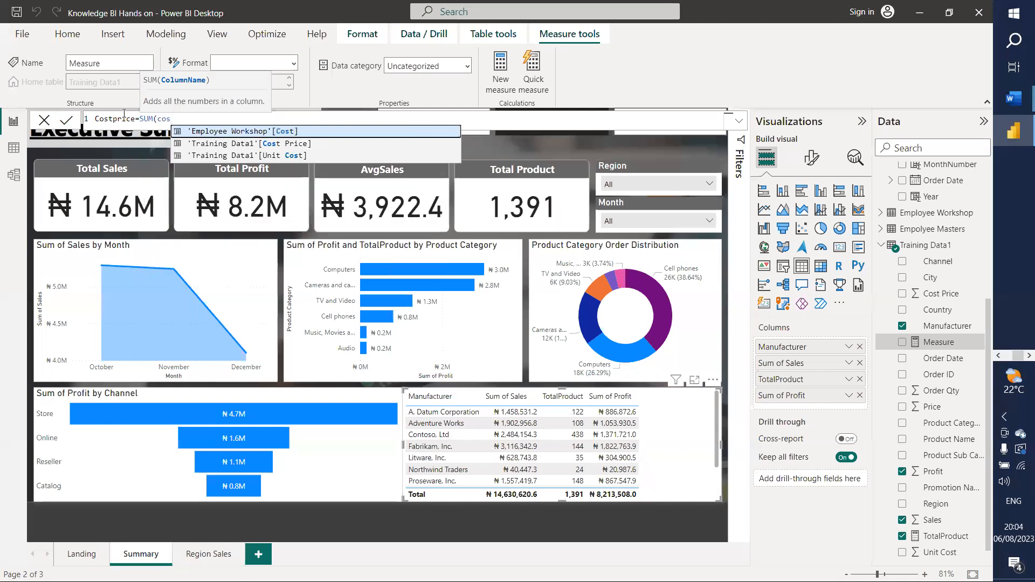
{"action": "left_click", "coordinate": [279, 143]}
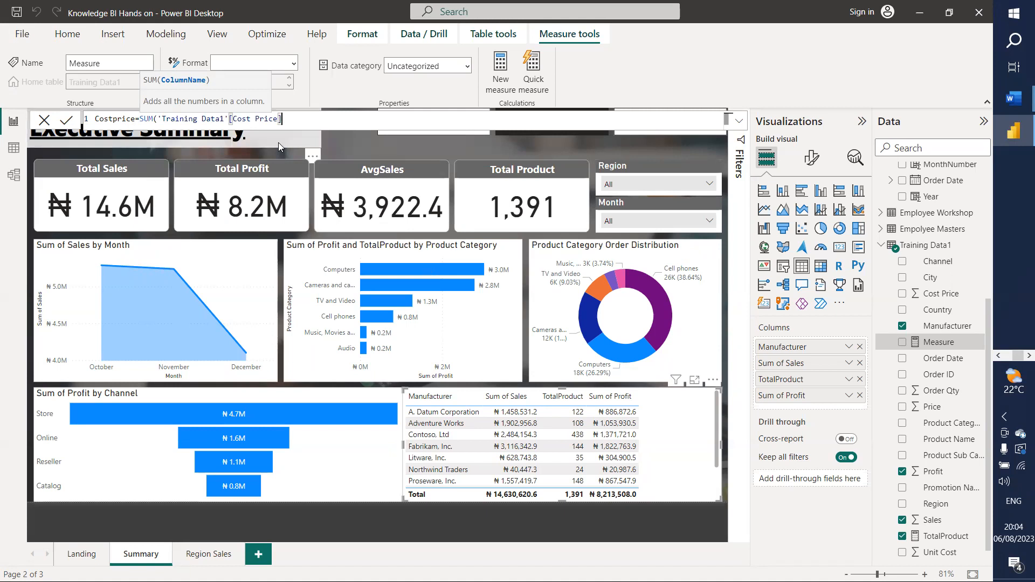
{"action": "type", "text": ")"}
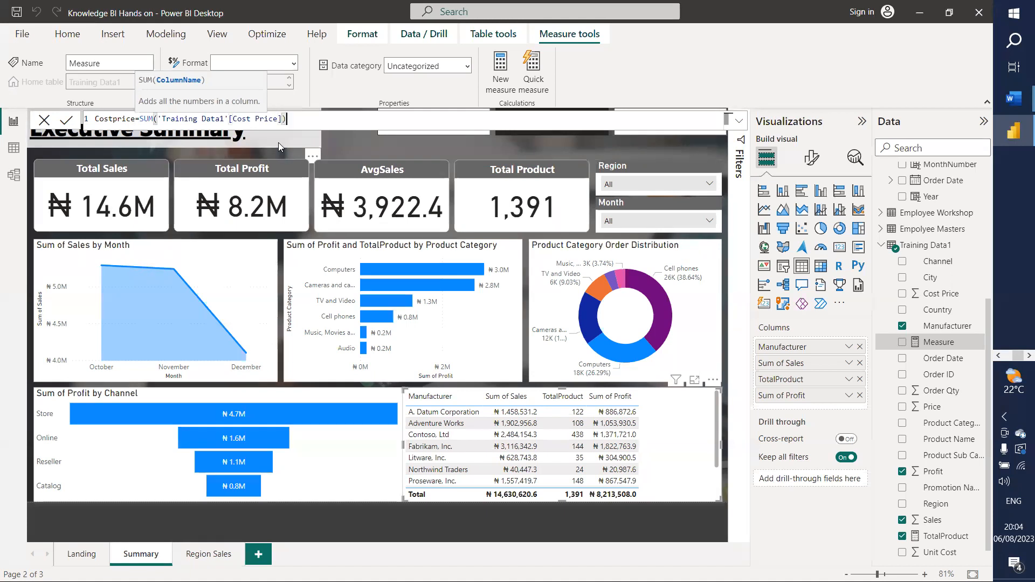
Step: Wrap the sum in Divide and begin a second SUM over a 'pro' column
{"action": "left_click", "coordinate": [158, 119]}
{"action": "type", "text": "D"}
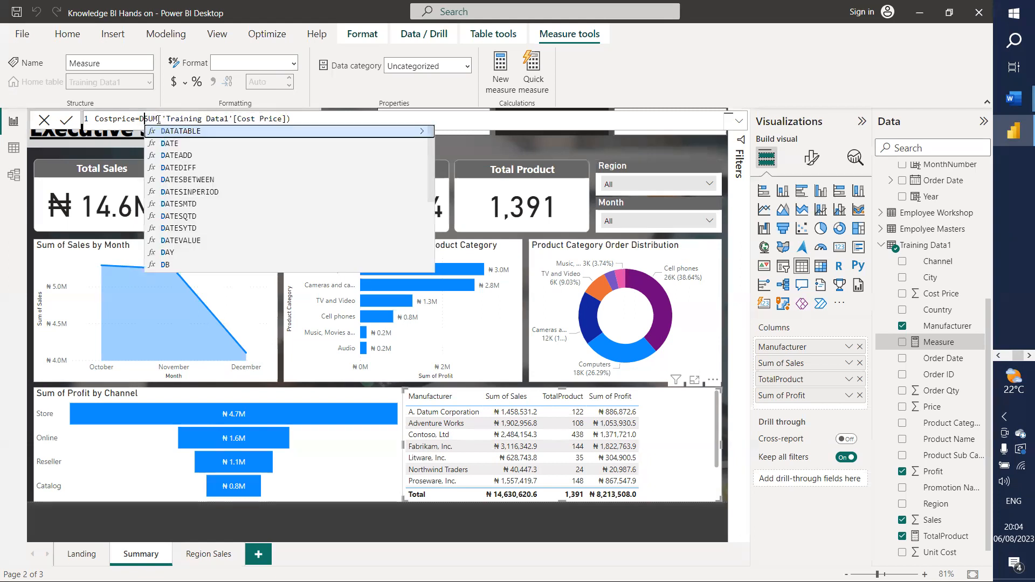
{"action": "type", "text": "ivi"}
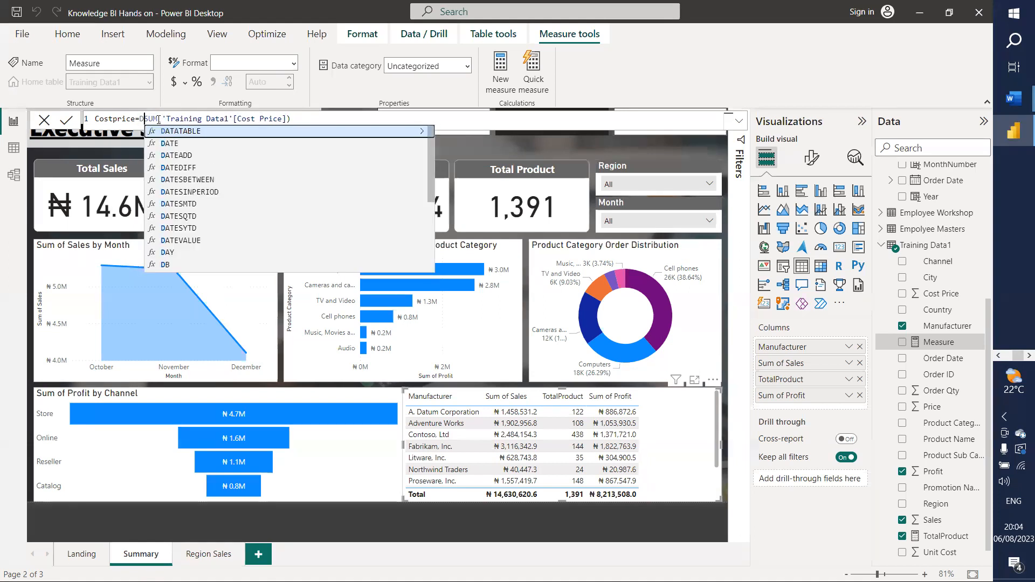
{"action": "type", "text": "de"}
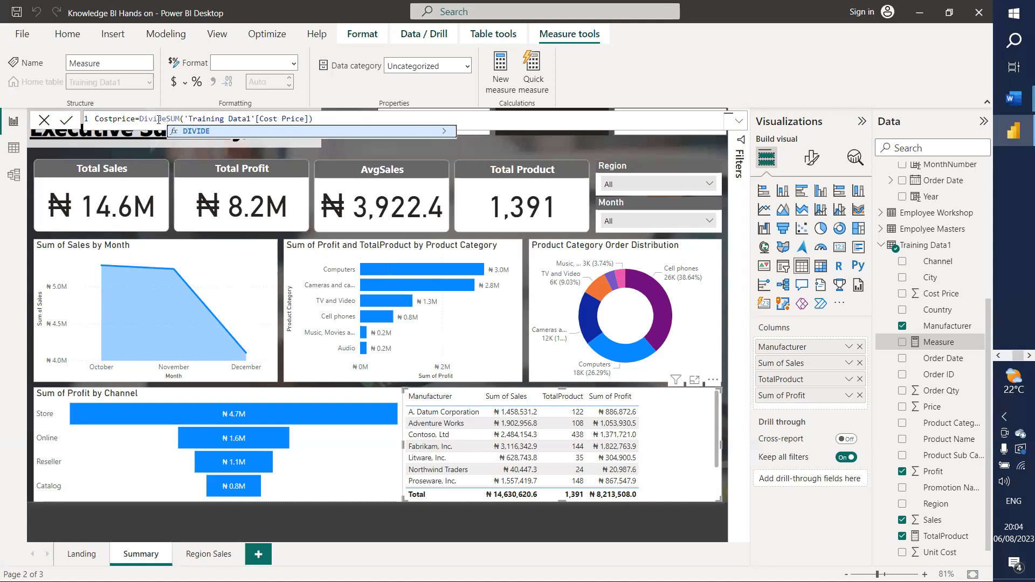
{"action": "type", "text": "("}
{"action": "left_click", "coordinate": [346, 122]}
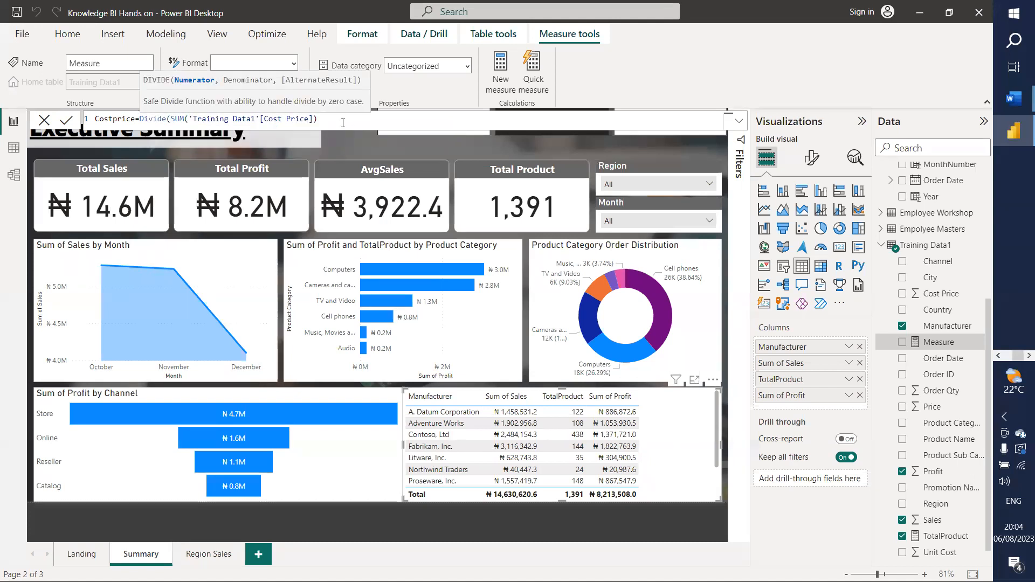
{"action": "type", "text": ",sum"}
{"action": "key", "text": "Tab"}
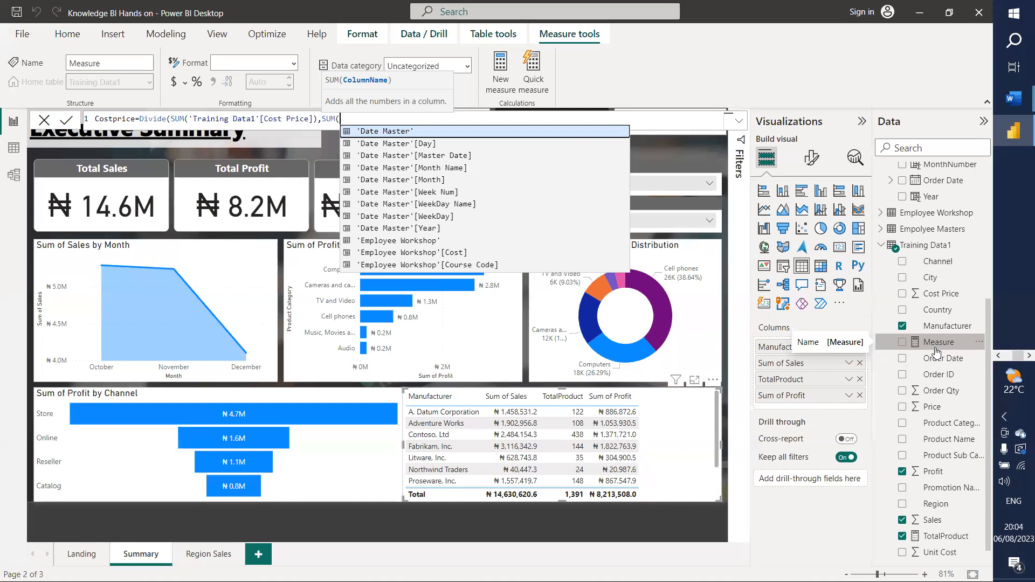
{"action": "type", "text": "pro"}
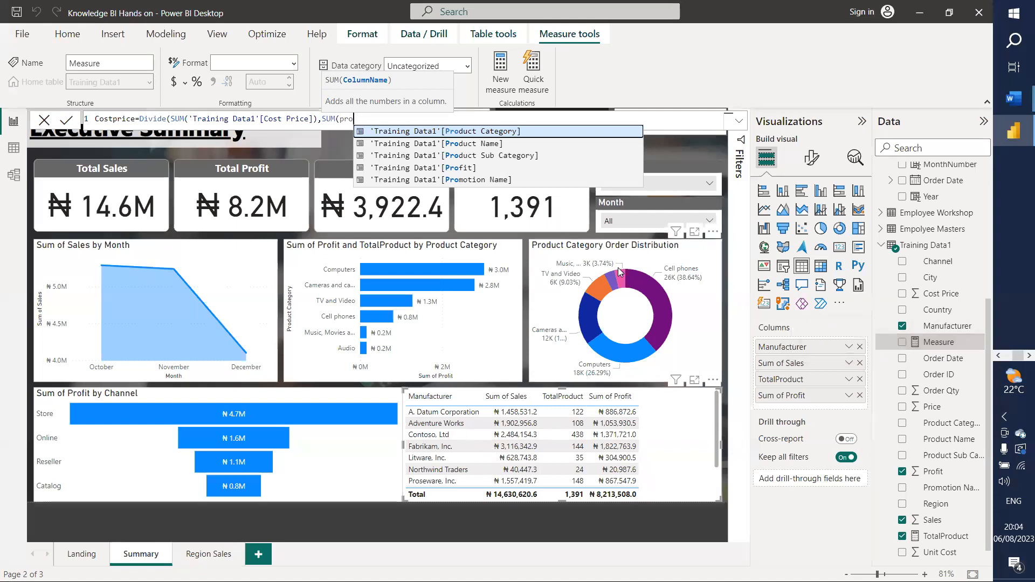
Step: Switch the first SUM to Sales and point the second SUM at Profit
{"action": "left_click", "coordinate": [312, 119]}
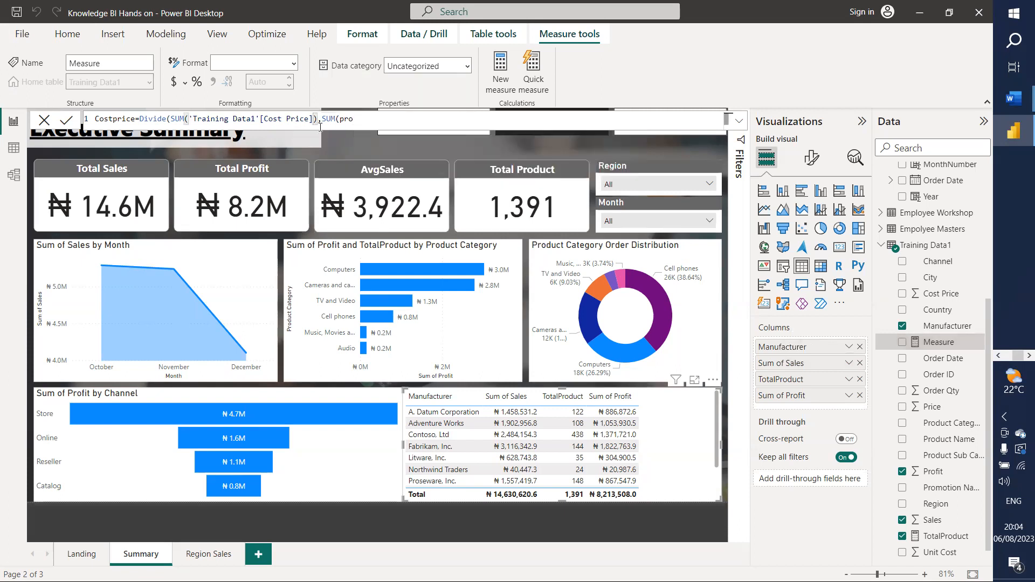
{"action": "key", "text": "BackSpace"}
{"action": "key", "text": "BackSpace"}
{"action": "key", "text": "BackSpace"}
{"action": "key", "text": "BackSpace"}
{"action": "key", "text": "BackSpace"}
{"action": "key", "text": "BackSpace"}
{"action": "key", "text": "BackSpace"}
{"action": "key", "text": "BackSpace"}
{"action": "key", "text": "BackSpace"}
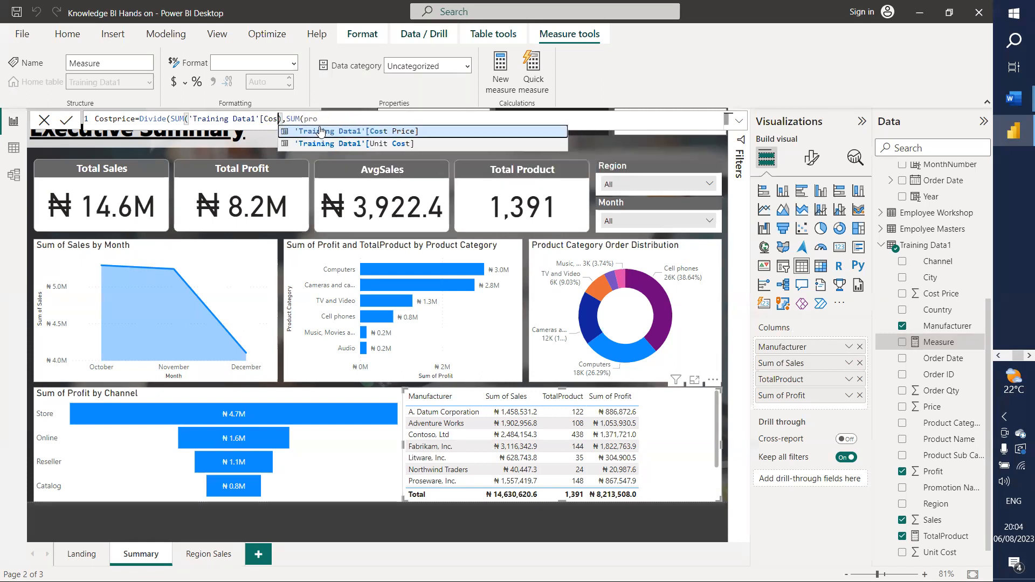
{"action": "key", "text": "BackSpace"}
{"action": "key", "text": "BackSpace"}
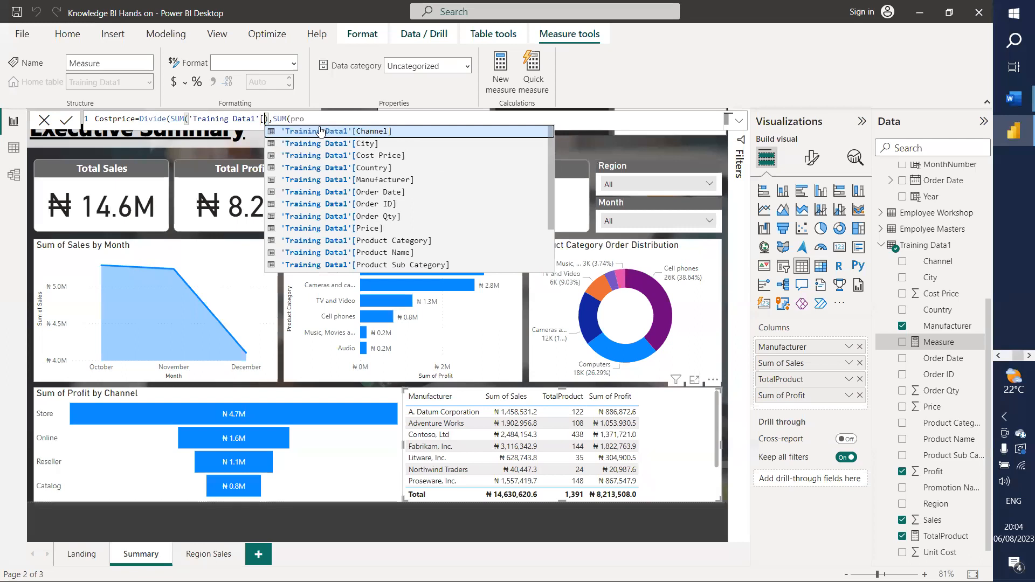
{"action": "type", "text": "sal"}
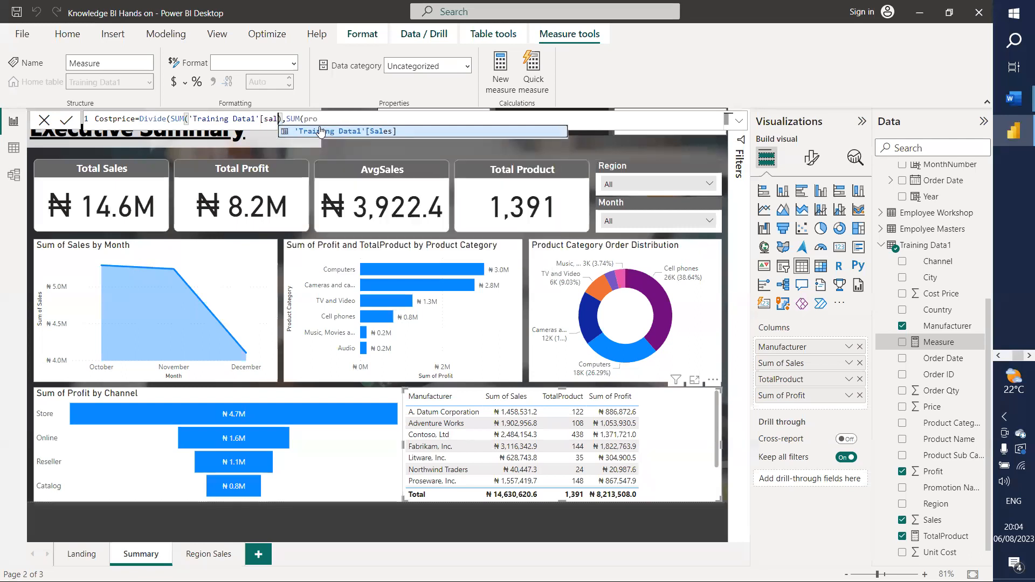
{"action": "left_click", "coordinate": [321, 131]}
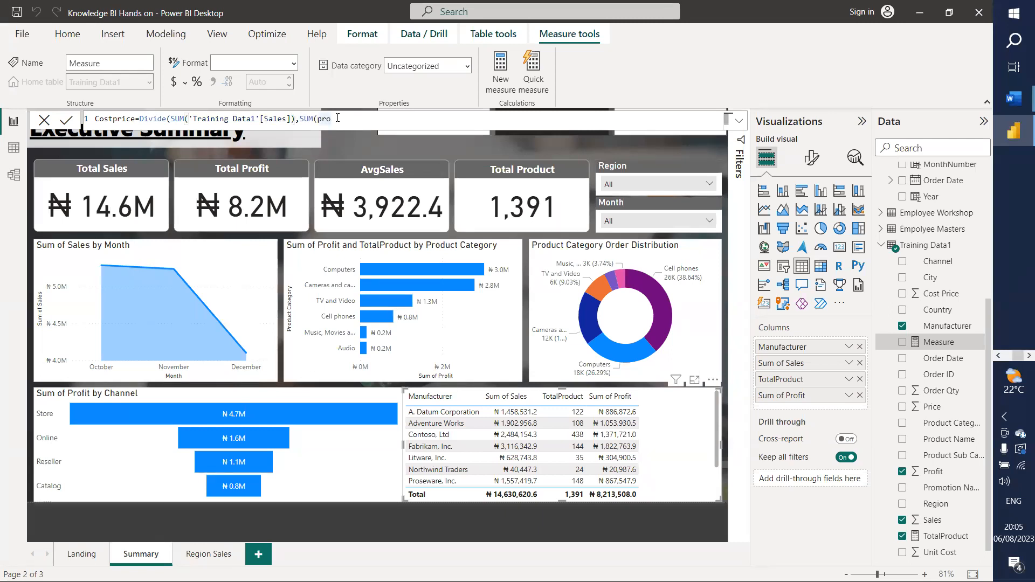
{"action": "type", "text": "fit"}
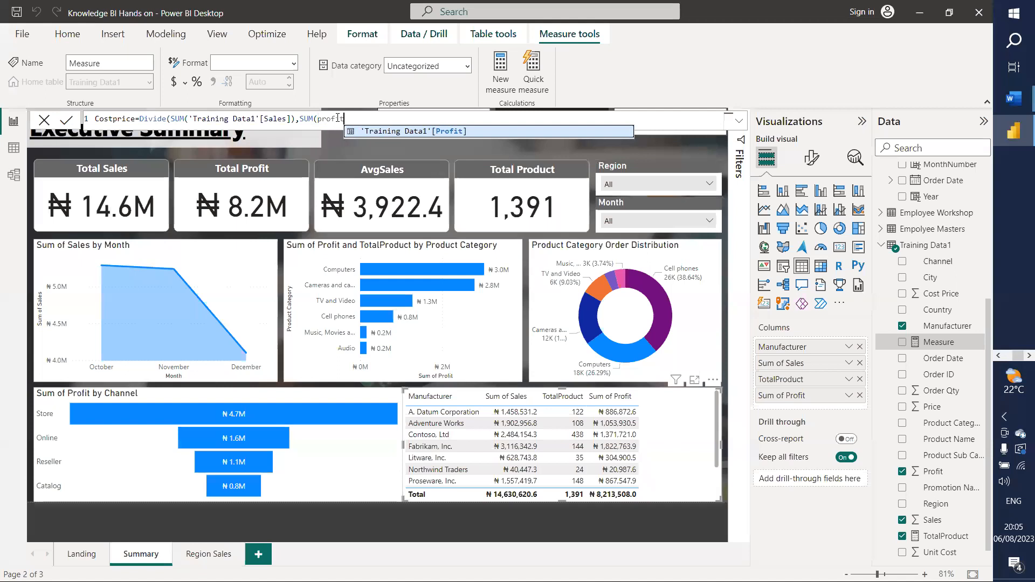
{"action": "left_click", "coordinate": [403, 131]}
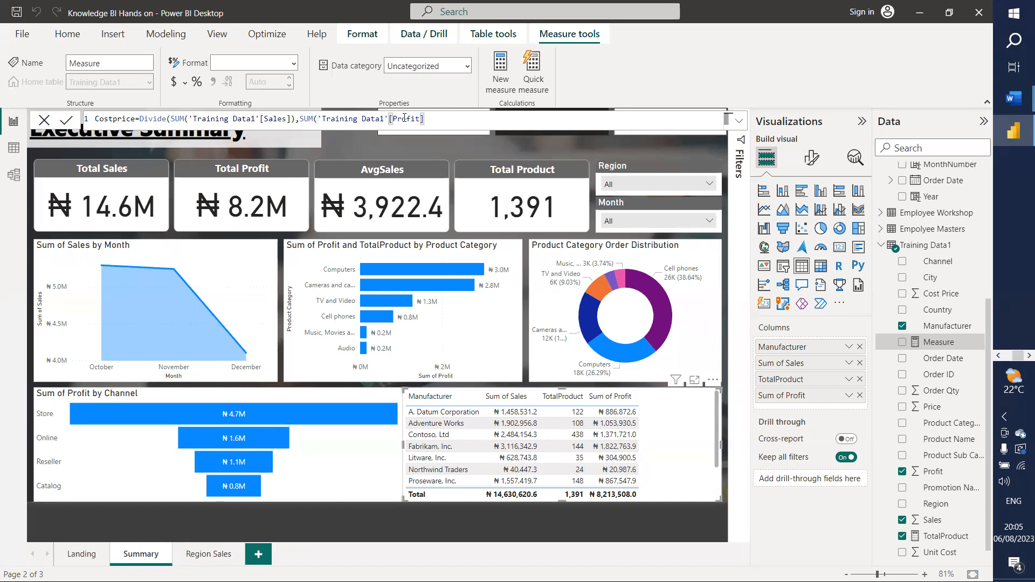
{"action": "type", "text": ")"}
Step: Move the Profit SUM to the front so the measure divides Profit by Sales
{"action": "key", "text": "shift+Left"}
{"action": "key", "text": "shift+Left"}
{"action": "key", "text": "shift+Left"}
{"action": "key", "text": "shift+Left"}
{"action": "key", "text": "shift+Left"}
{"action": "key", "text": "shift+Left"}
{"action": "key", "text": "shift+Left"}
{"action": "key", "text": "shift+Left"}
{"action": "key", "text": "shift+Left"}
{"action": "key", "text": "shift+Left"}
{"action": "key", "text": "shift+Left"}
{"action": "key", "text": "shift+Left"}
{"action": "key", "text": "shift+Left"}
{"action": "key", "text": "shift+Left"}
{"action": "key", "text": "shift+Left"}
{"action": "key", "text": "shift+Left"}
{"action": "key", "text": "shift+Left"}
{"action": "key", "text": "shift+Left"}
{"action": "key", "text": "shift+Left"}
{"action": "key", "text": "shift+Left"}
{"action": "key", "text": "shift+Left"}
{"action": "key", "text": "shift+Left"}
{"action": "key", "text": "shift+Left"}
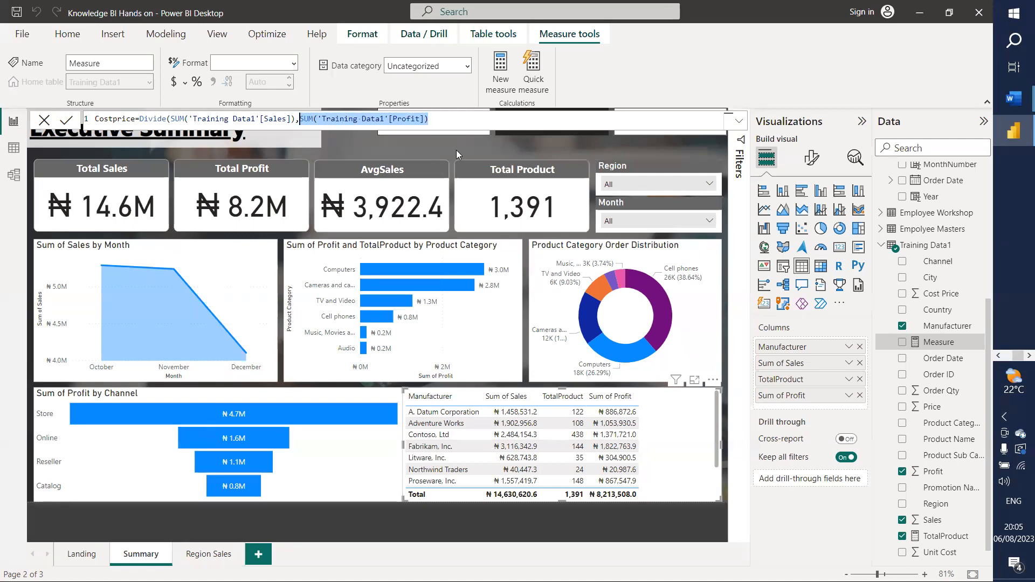
{"action": "key", "text": "shift+Left"}
{"action": "key", "text": "ctrl+c"}
{"action": "key", "text": "shift+Right"}
{"action": "key", "text": "BackSpace"}
{"action": "key", "text": "BackSpace"}
{"action": "key", "text": "Left"}
{"action": "key", "text": "Left"}
{"action": "key", "text": "Left"}
{"action": "key", "text": "Left"}
{"action": "key", "text": "Left"}
{"action": "key", "text": "Left"}
{"action": "key", "text": "Left"}
{"action": "key", "text": "Left"}
{"action": "key", "text": "Left"}
{"action": "key", "text": "Left"}
{"action": "key", "text": "Left"}
{"action": "key", "text": "Left"}
{"action": "key", "text": "Left"}
{"action": "key", "text": "Left"}
{"action": "key", "text": "Left"}
{"action": "key", "text": "Left"}
{"action": "key", "text": "Left"}
{"action": "key", "text": "Left"}
{"action": "key", "text": "Left"}
{"action": "key", "text": "Left"}
{"action": "key", "text": "Left"}
{"action": "key", "text": "Left"}
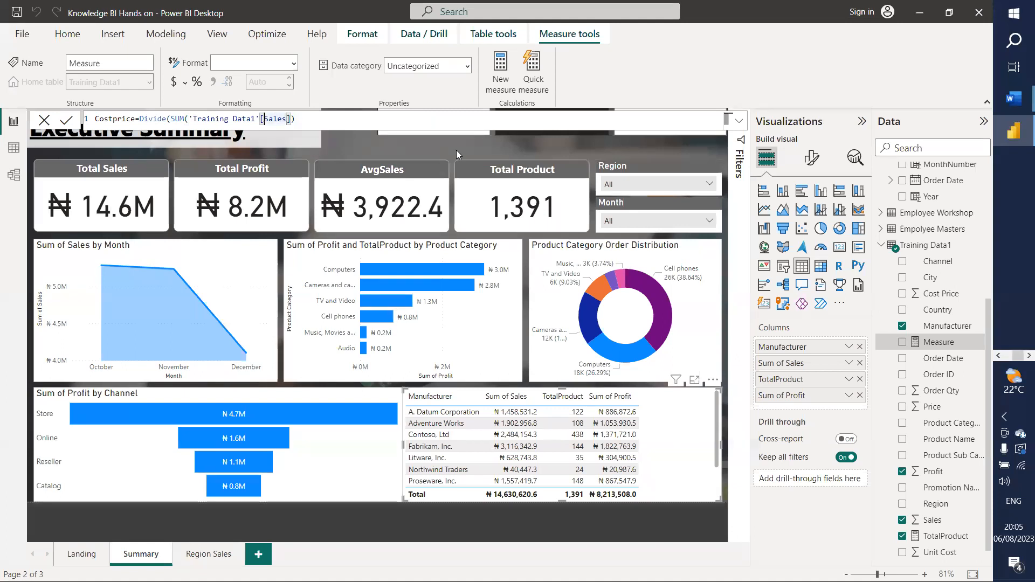
{"action": "key", "text": "ctrl+v"}
{"action": "type", "text": ","}
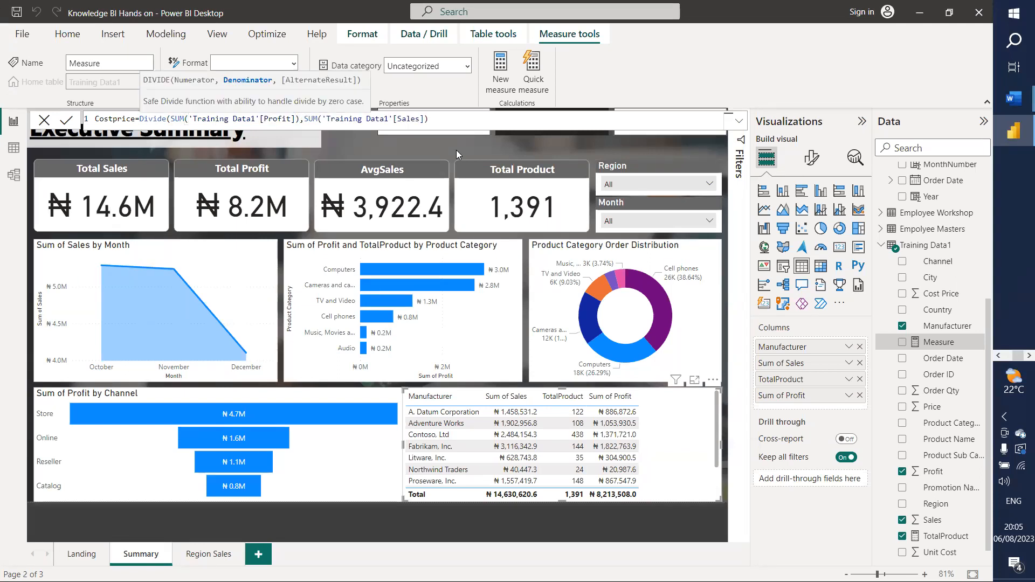
{"action": "left_click", "coordinate": [461, 116]}
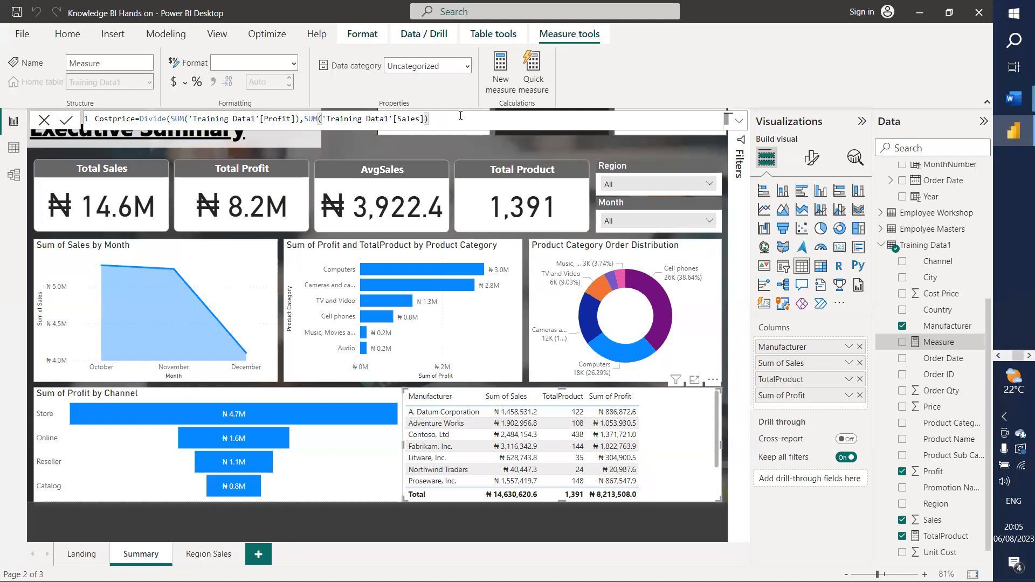
Step: Close the formula with a parenthesis and rename the Costprice measure to %Profitability
{"action": "type", "text": ")"}
{"action": "double_click", "coordinate": [132, 118]}
{"action": "type", "text": "%Profitabil"}
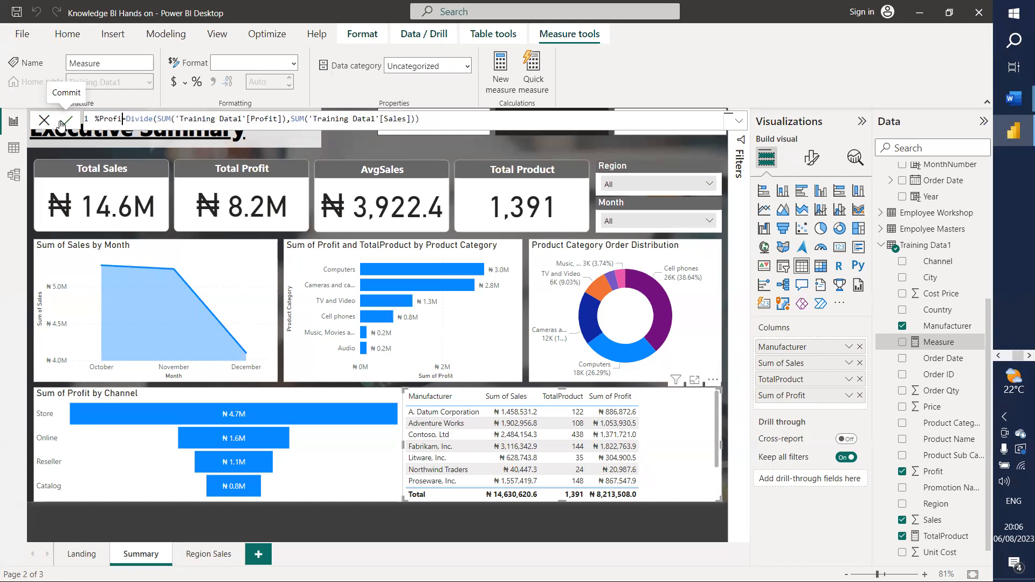
{"action": "type", "text": "ity"}
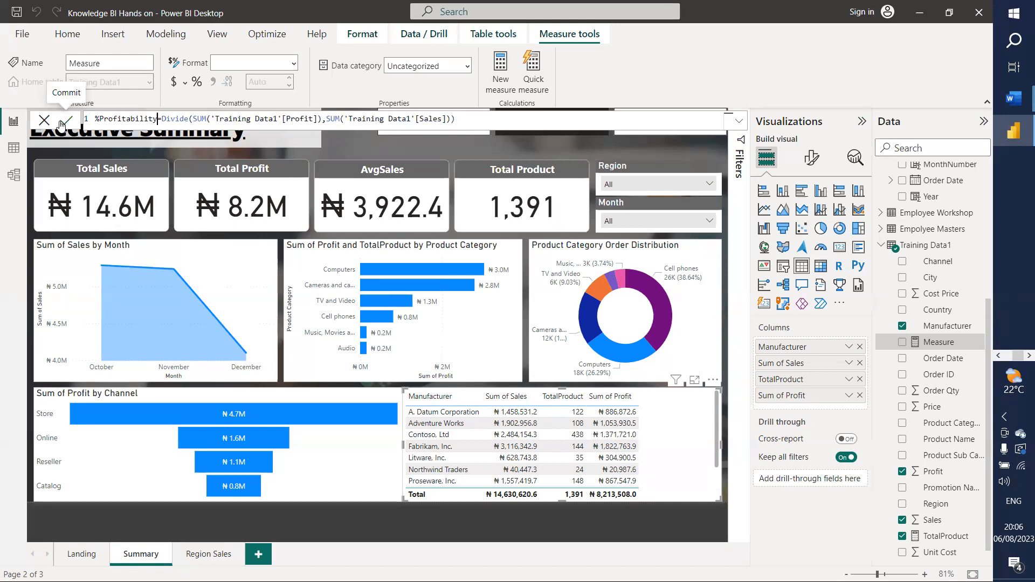
{"action": "left_click", "coordinate": [62, 124]}
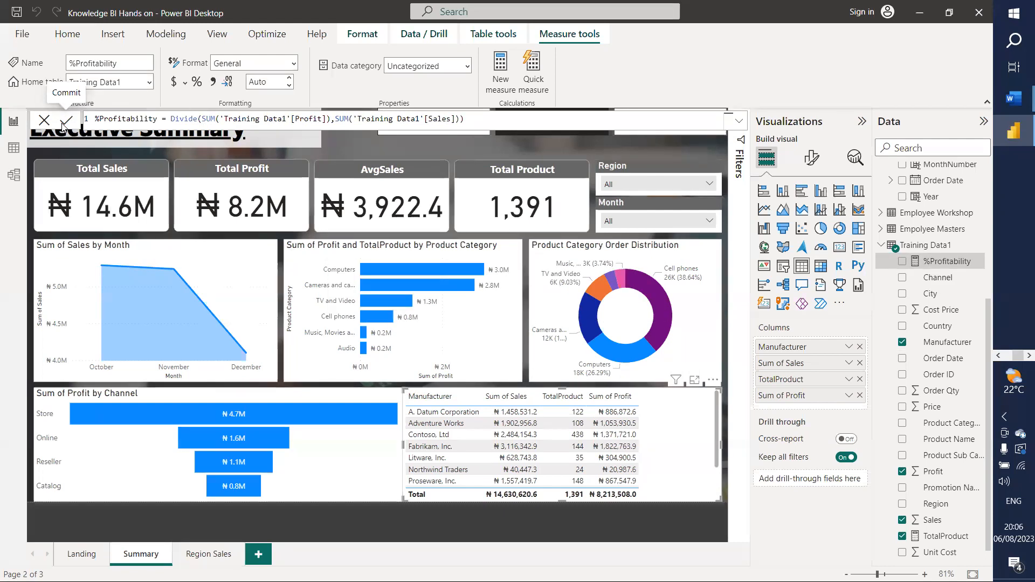
Step: Add %Profitability to the Manufacturer table as a percentage column and narrow the table slightly
{"action": "left_click_drag", "start_coordinate": [937, 262], "coordinate": [814, 405]}
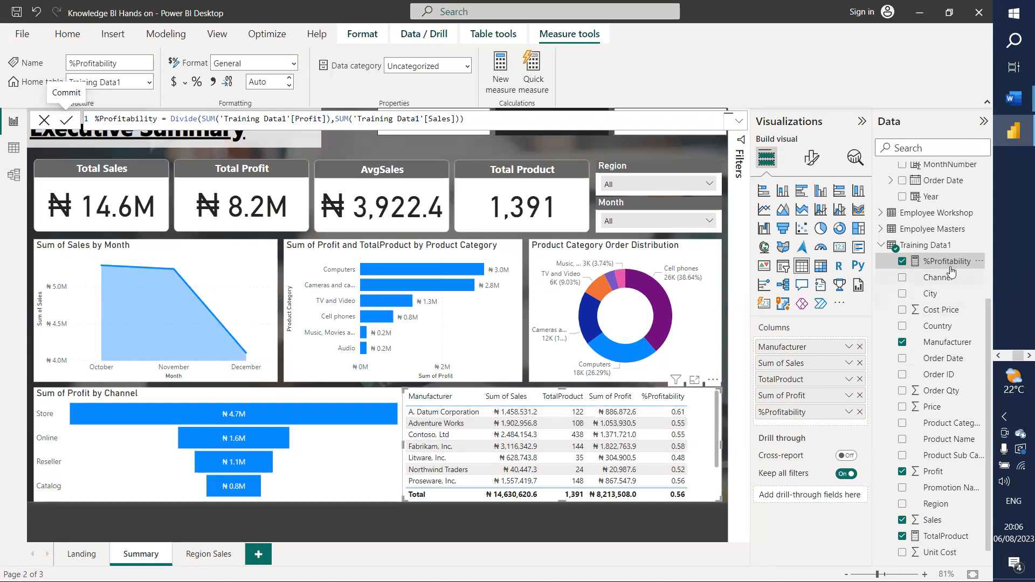
{"action": "left_click", "coordinate": [196, 82]}
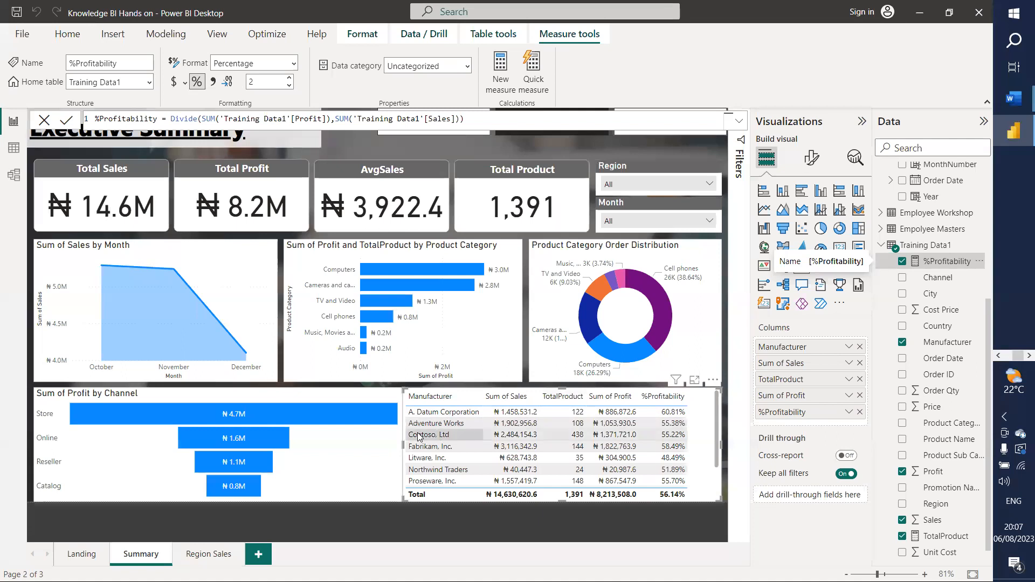
{"action": "left_click_drag", "start_coordinate": [404, 446], "coordinate": [417, 446]}
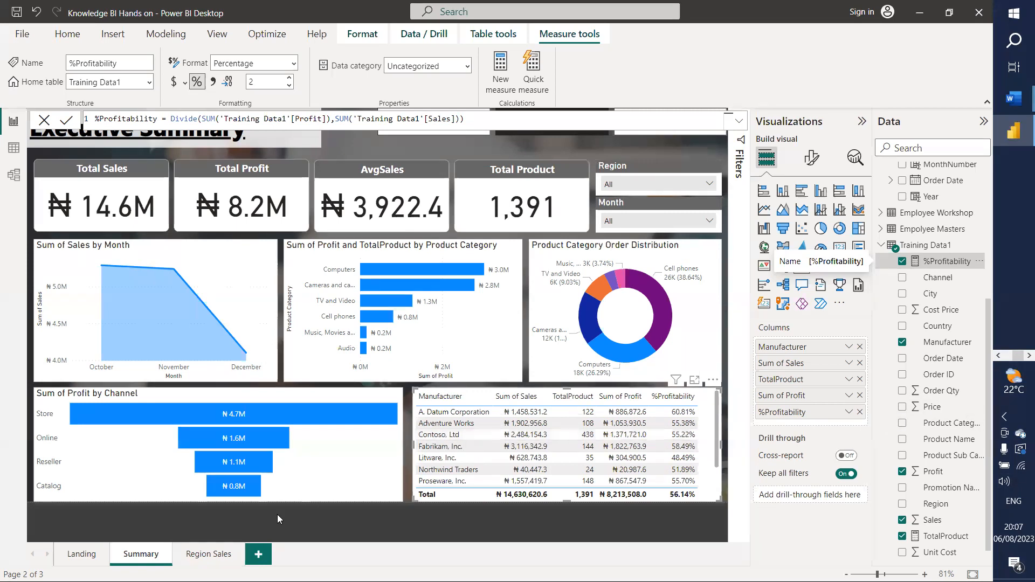
{"action": "left_click", "coordinate": [314, 517]}
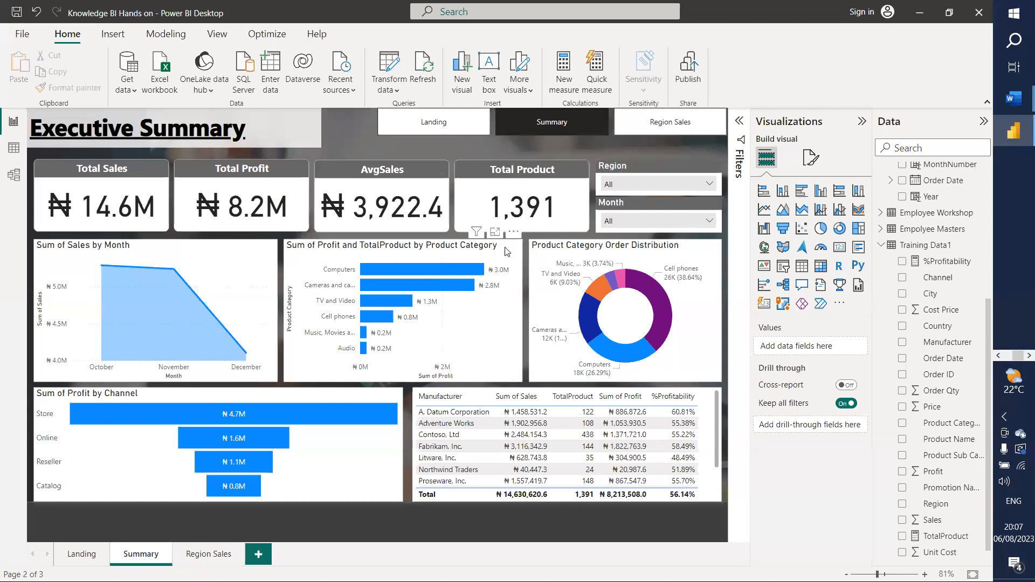
{"action": "left_click", "coordinate": [647, 221]}
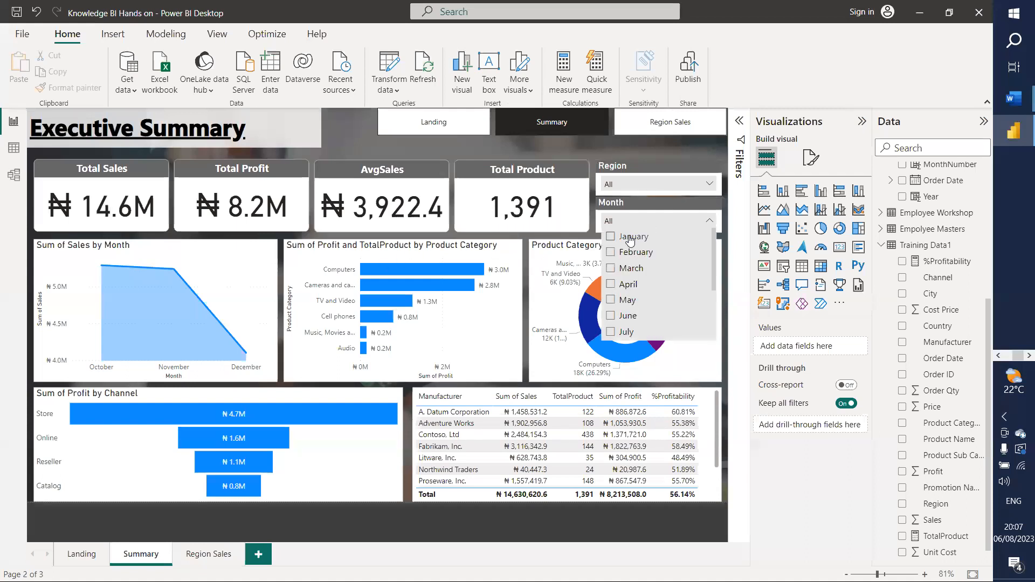
{"action": "left_click", "coordinate": [630, 241]}
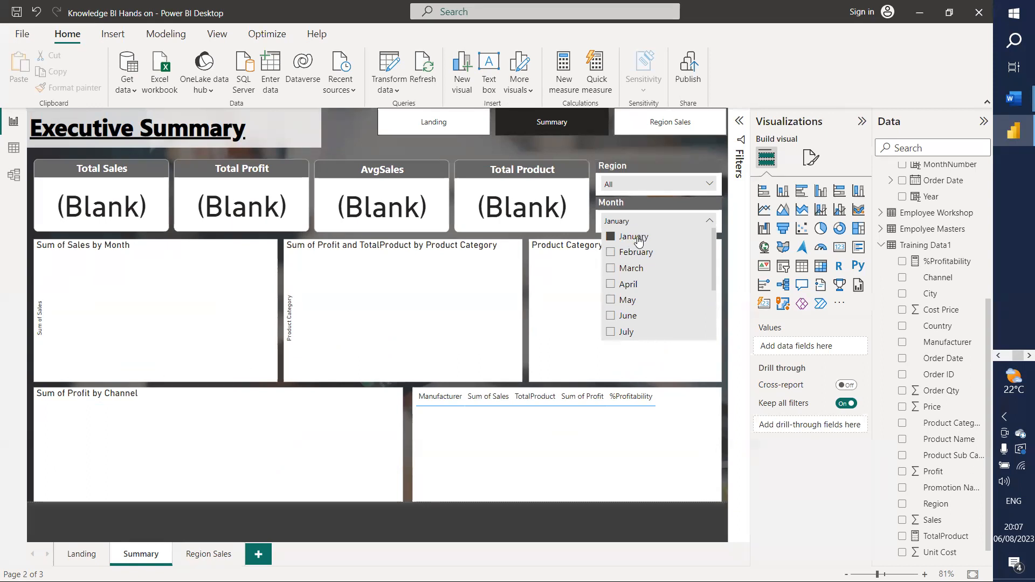
{"action": "left_click", "coordinate": [638, 239]}
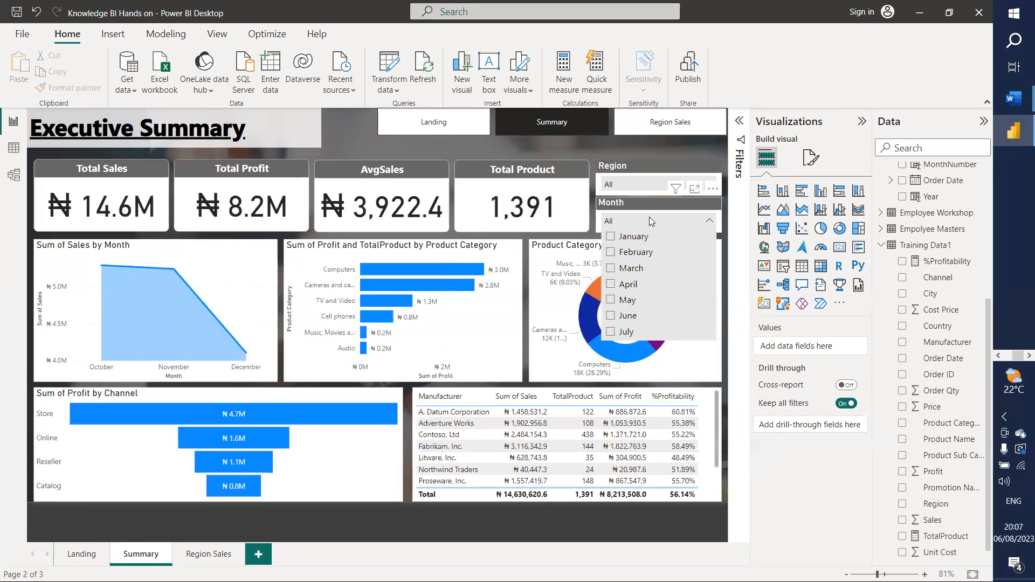
{"action": "left_click", "coordinate": [667, 217]}
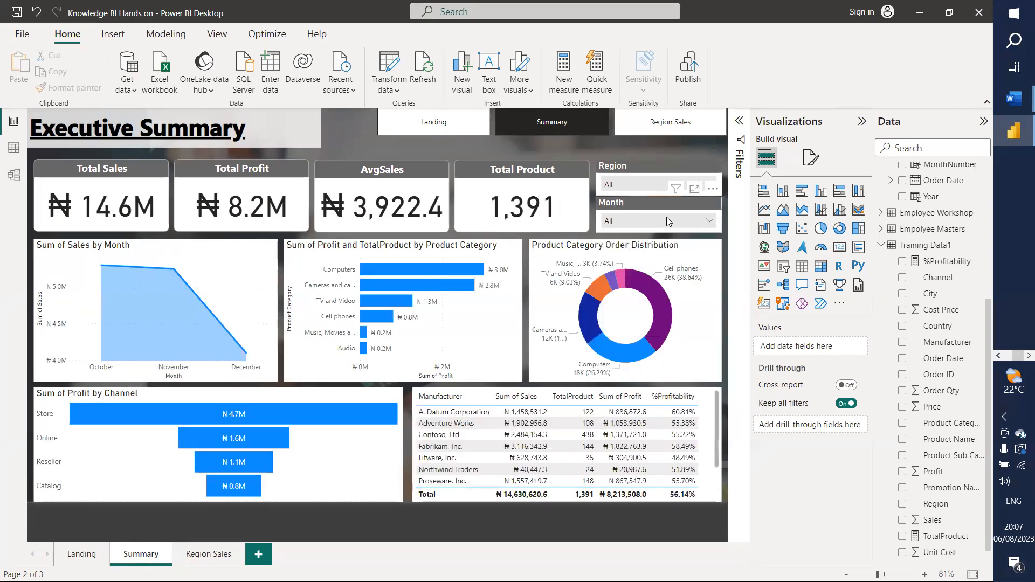
{"action": "left_click", "coordinate": [636, 186]}
{"action": "left_click", "coordinate": [629, 201]}
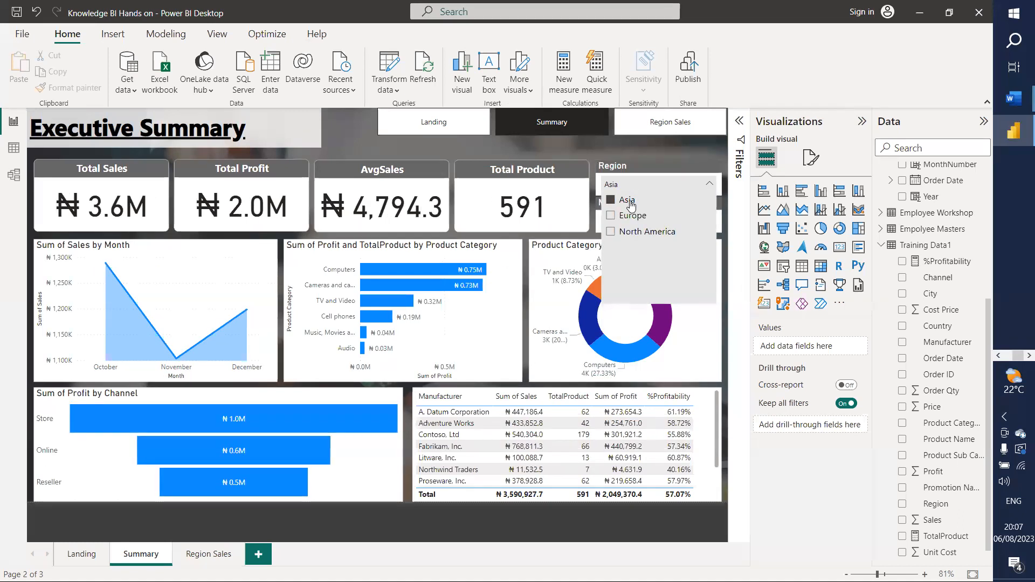
{"action": "left_click", "coordinate": [627, 218]}
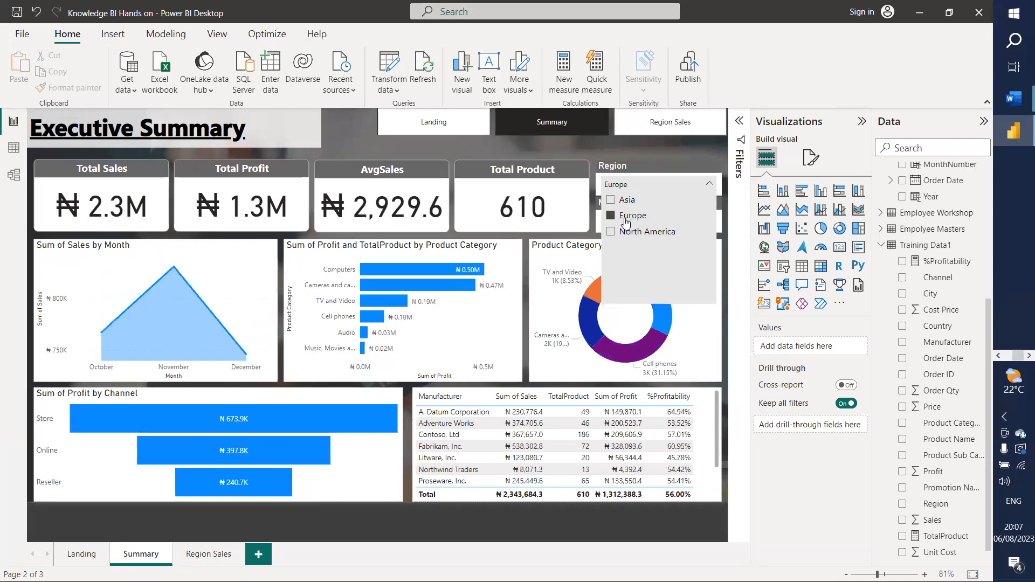
{"action": "left_click", "coordinate": [628, 235]}
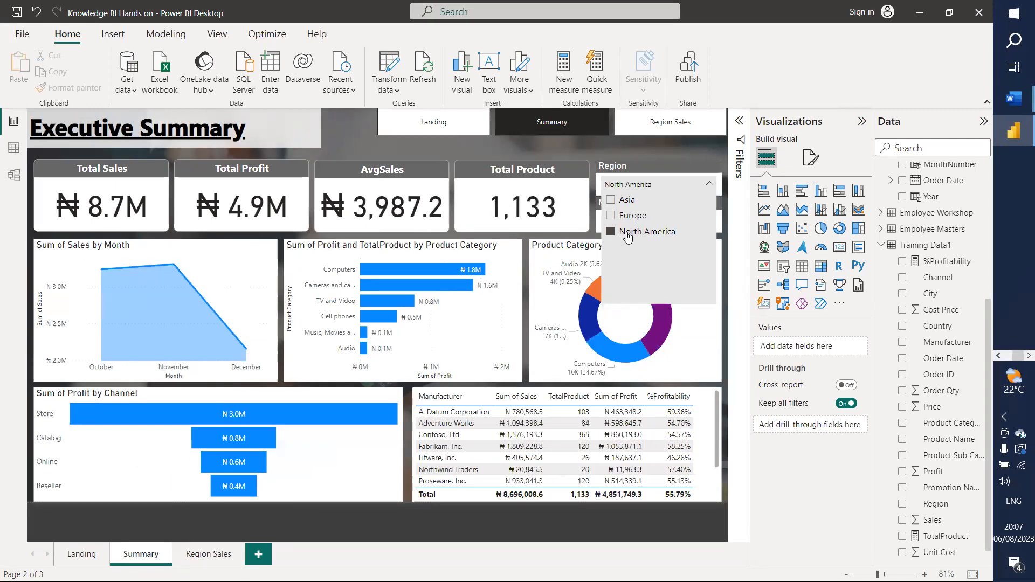
{"action": "left_click", "coordinate": [628, 233]}
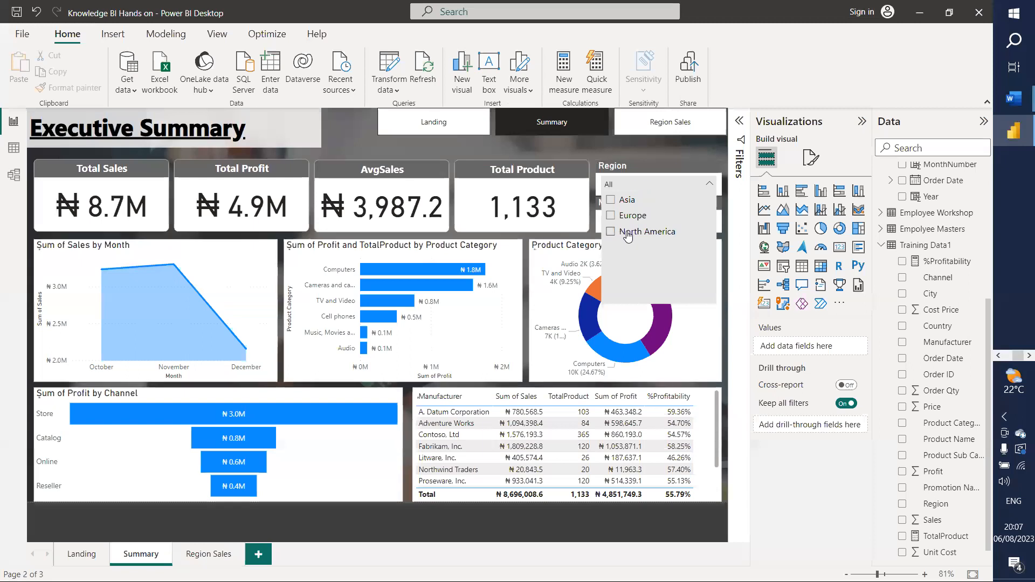
{"action": "left_click", "coordinate": [712, 184]}
{"action": "left_click", "coordinate": [703, 222]}
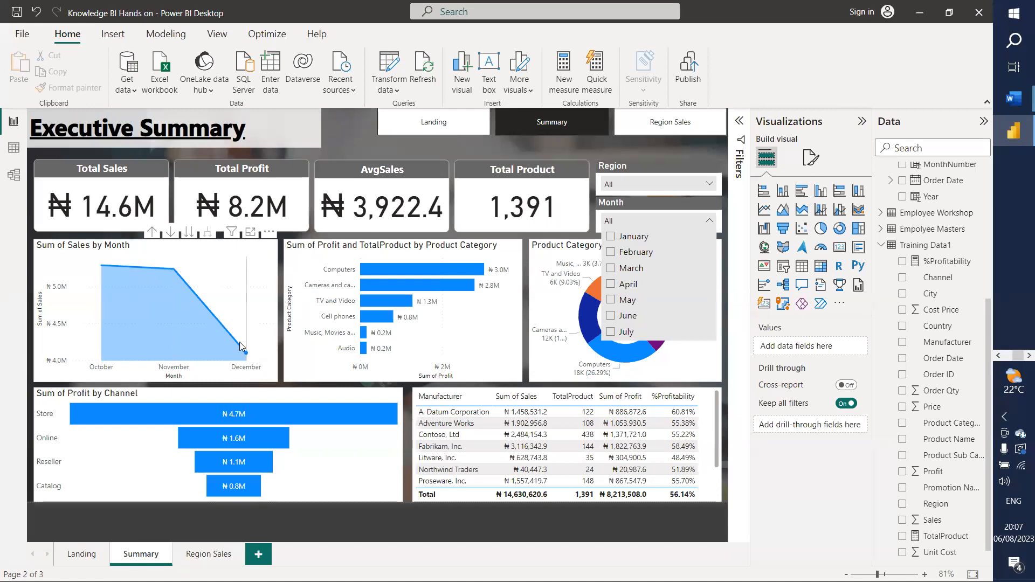
Step: Drill the sales area chart up from months through quarters to years
{"action": "left_click", "coordinate": [171, 234]}
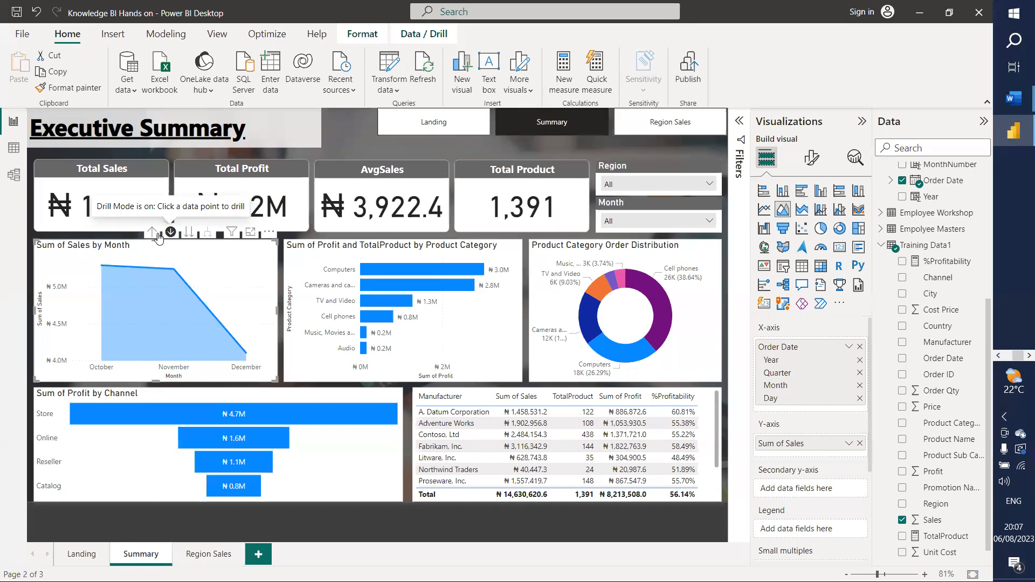
{"action": "left_click", "coordinate": [153, 235]}
{"action": "left_click", "coordinate": [153, 235]}
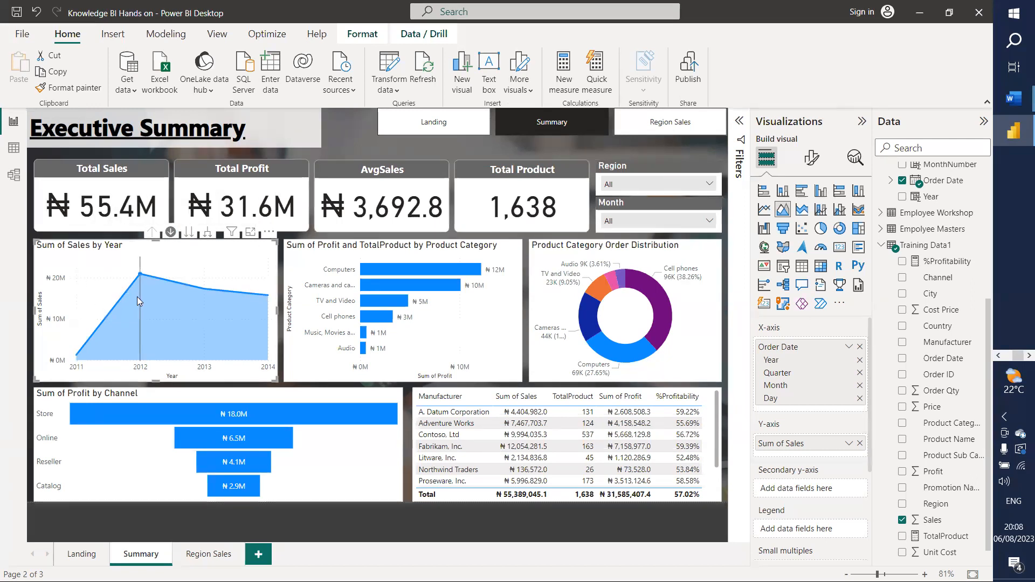
Step: Test the Month slicer with January, February, March, May and June, then clear it
{"action": "left_click", "coordinate": [628, 225]}
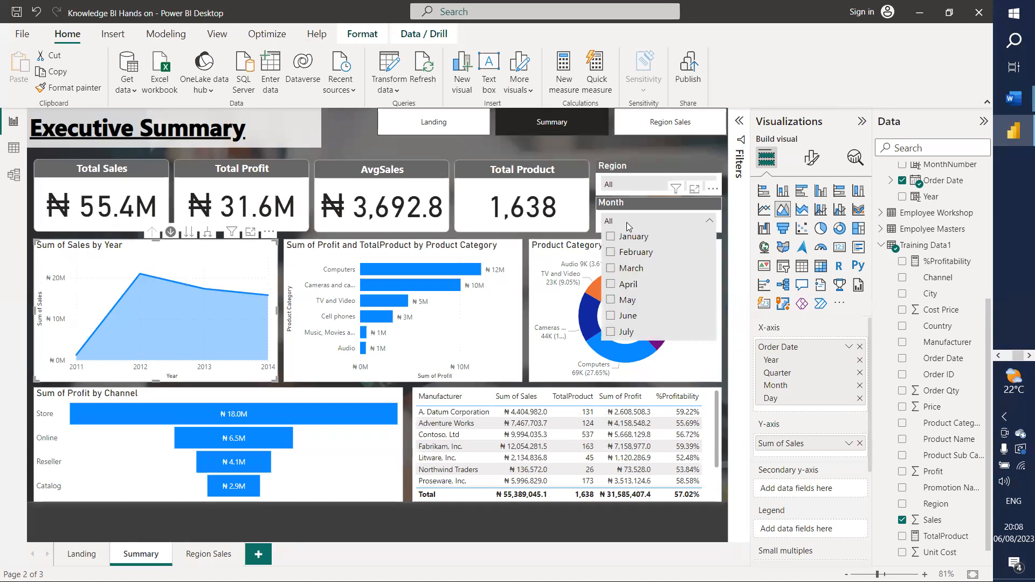
{"action": "left_click", "coordinate": [622, 237]}
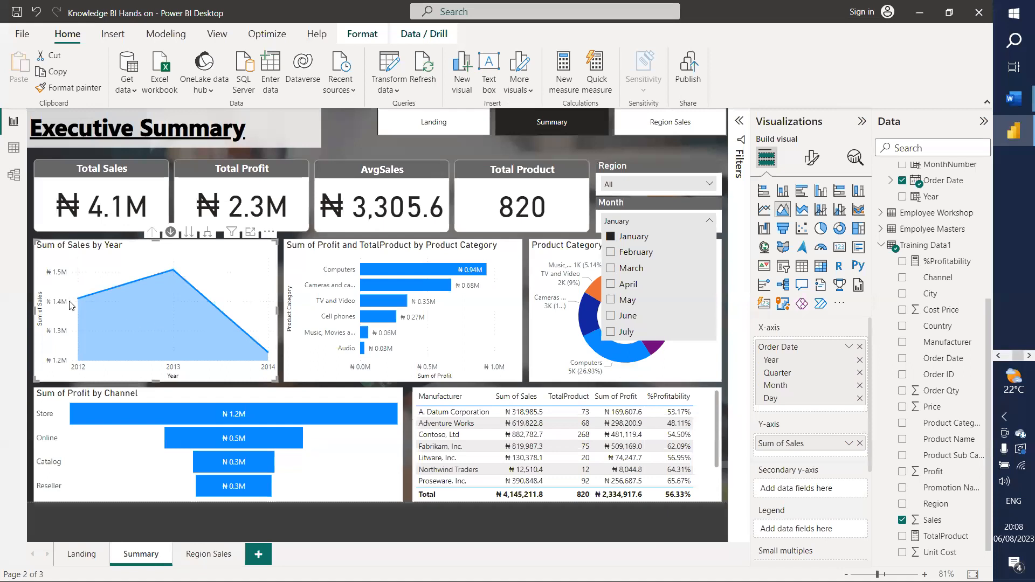
{"action": "mouse_move", "coordinate": [96, 332]}
{"action": "mouse_move", "coordinate": [239, 334]}
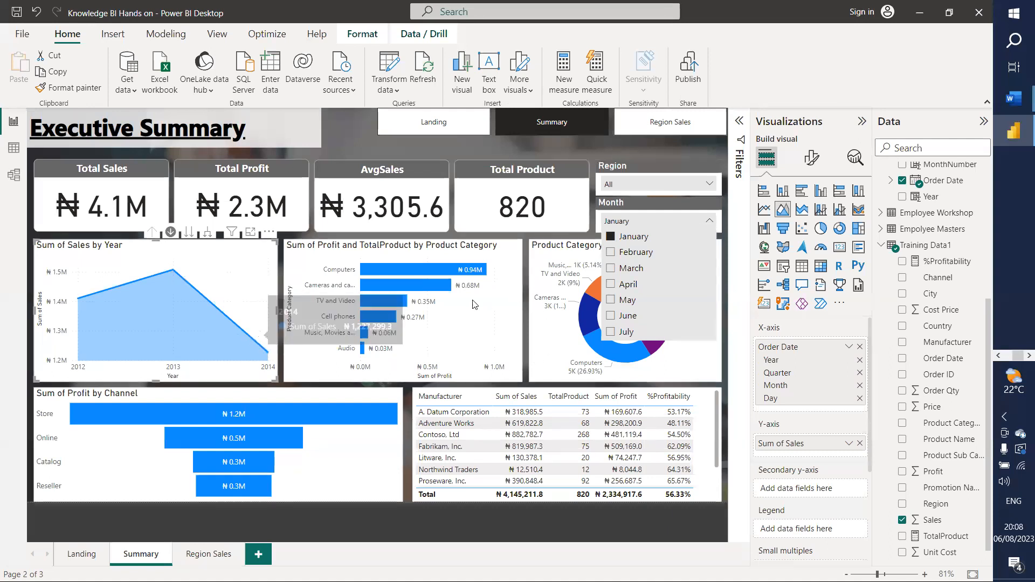
{"action": "left_click", "coordinate": [625, 255]}
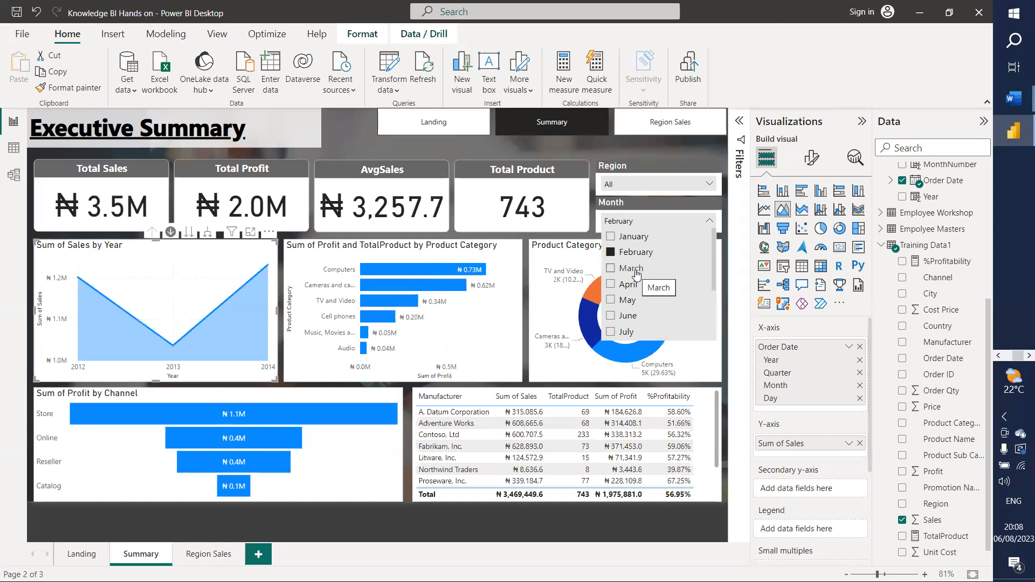
{"action": "left_click", "coordinate": [632, 270]}
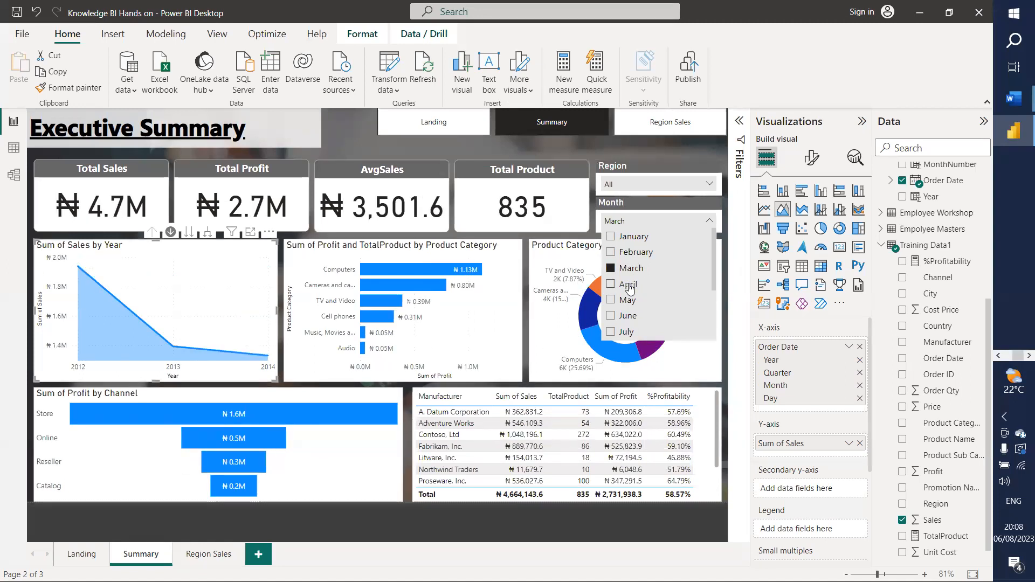
{"action": "left_click", "coordinate": [628, 300]}
{"action": "left_click", "coordinate": [625, 316]}
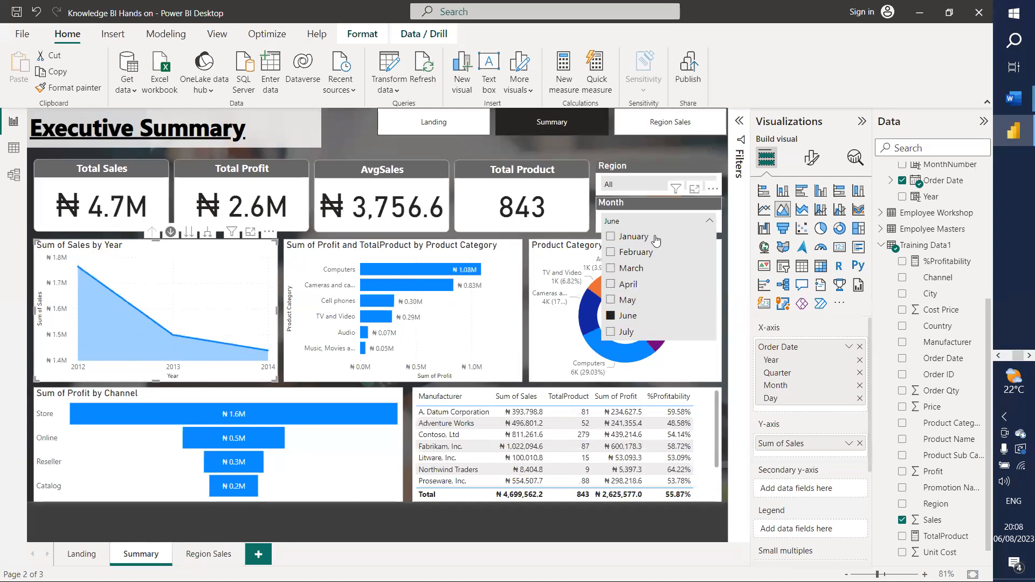
{"action": "left_click", "coordinate": [626, 317]}
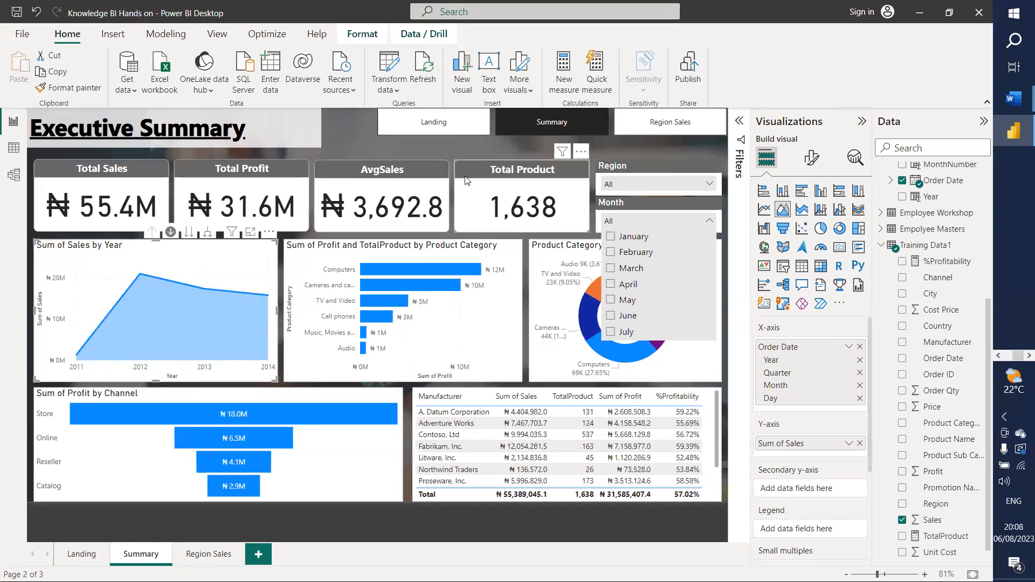
{"action": "left_click", "coordinate": [388, 145]}
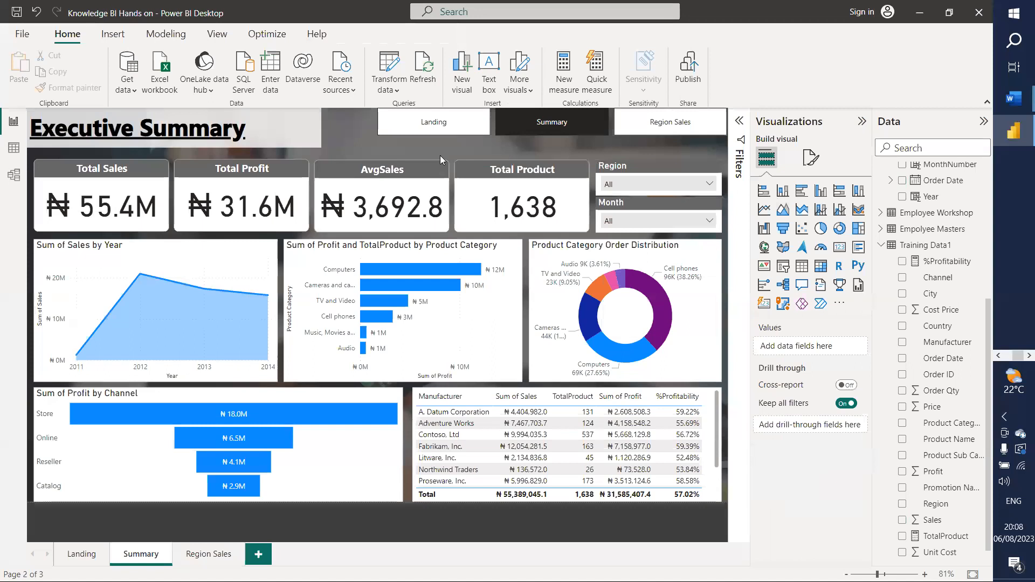
Step: Add a slicer on DateTable Year and style it as a vertical checkbox list
{"action": "left_click", "coordinate": [782, 266]}
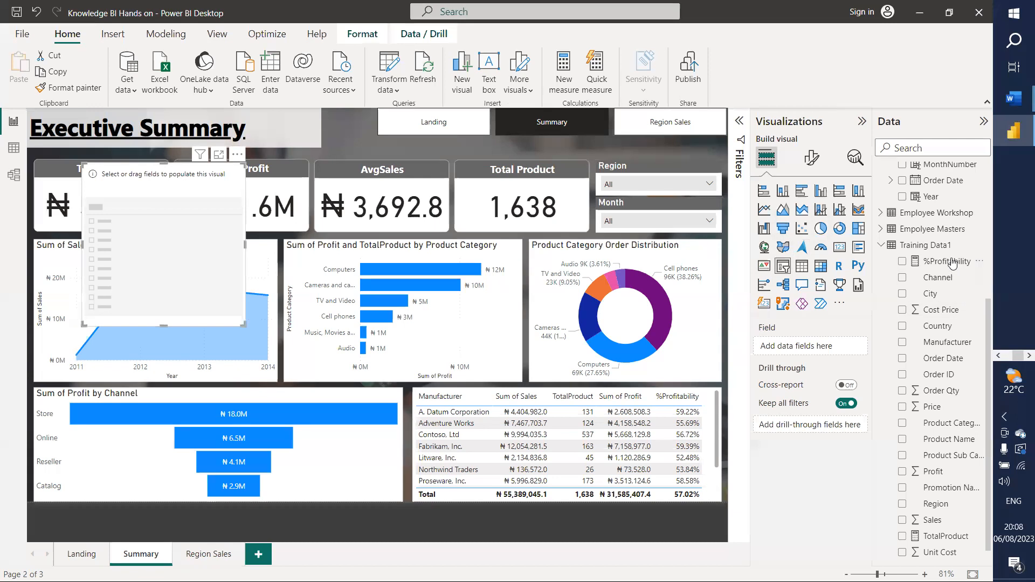
{"action": "scroll", "coordinate": [933, 237], "scroll_direction": "up", "scroll_amount": 5}
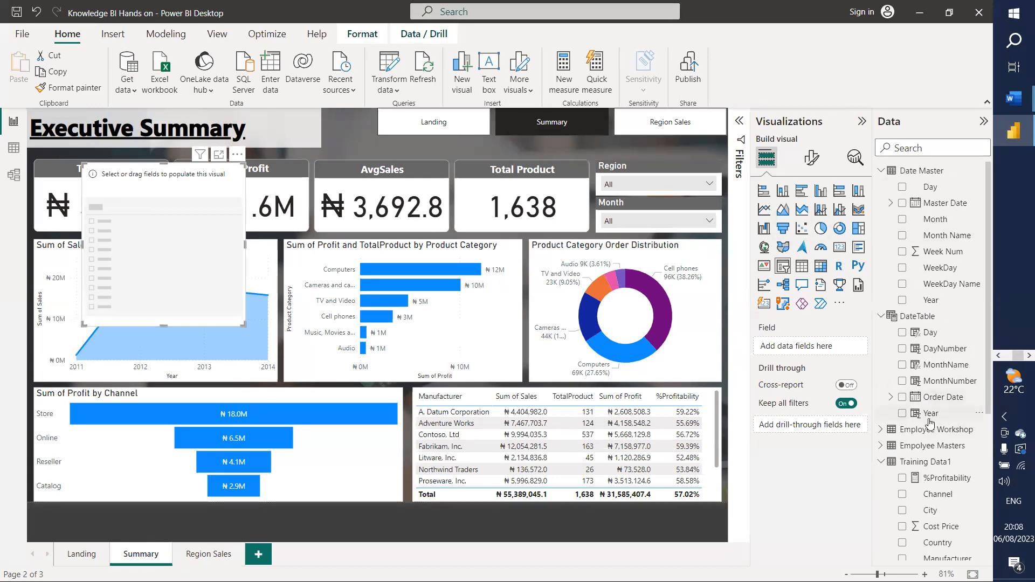
{"action": "left_click_drag", "start_coordinate": [930, 420], "coordinate": [794, 353]}
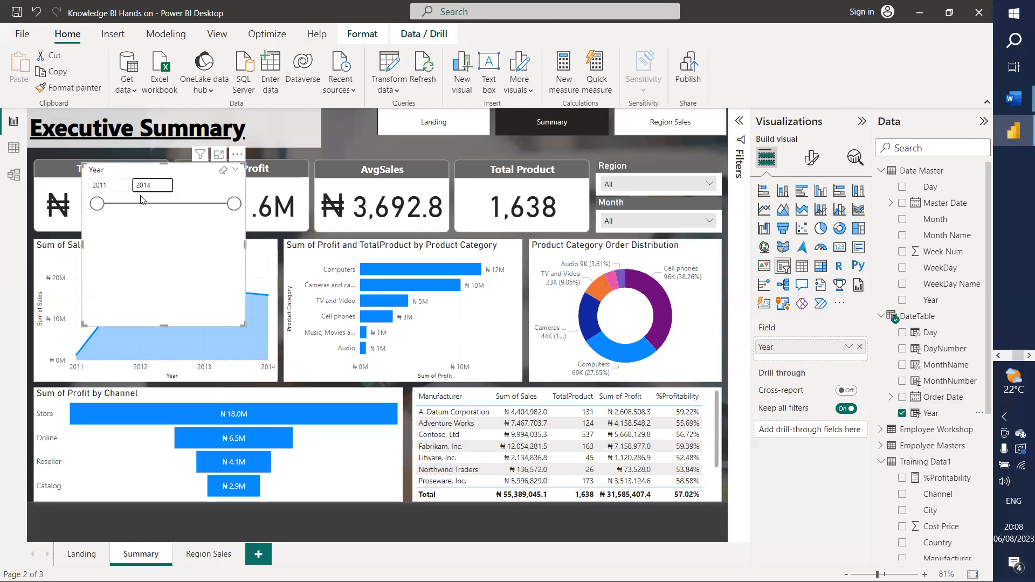
{"action": "left_click", "coordinate": [811, 158]}
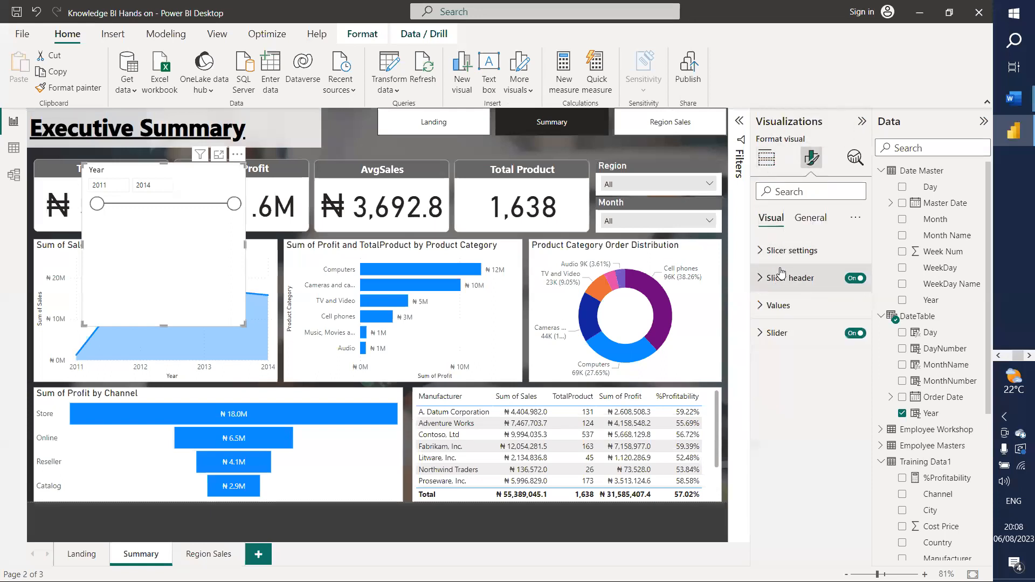
{"action": "left_click", "coordinate": [782, 250]}
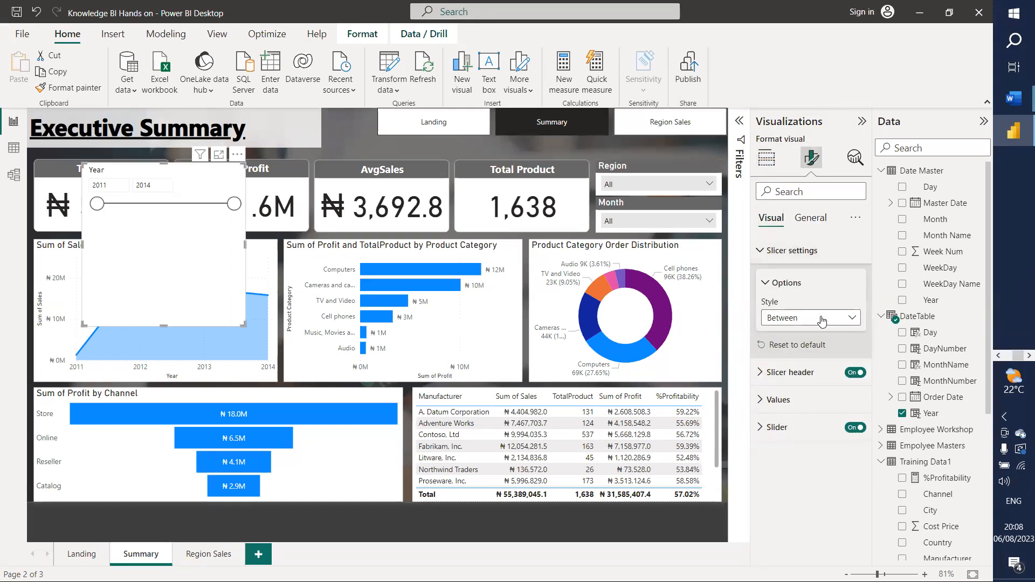
{"action": "left_click", "coordinate": [804, 318]}
{"action": "left_click", "coordinate": [788, 340]}
{"action": "left_click", "coordinate": [819, 319]}
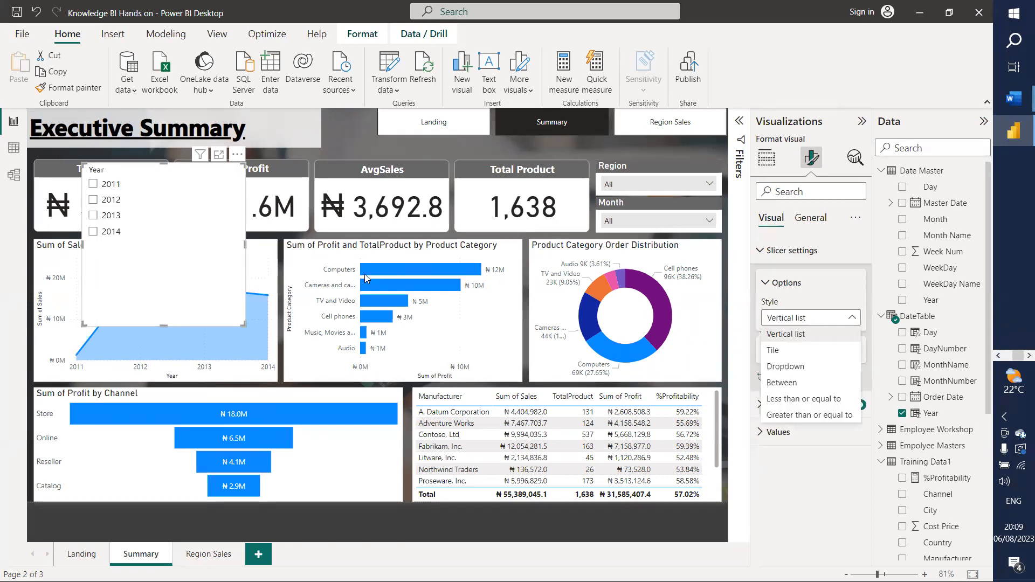
Step: Shorten and widen the Year slicer, then switch its style to Tile
{"action": "left_click", "coordinate": [162, 318]}
{"action": "left_click_drag", "start_coordinate": [163, 322], "coordinate": [164, 199]}
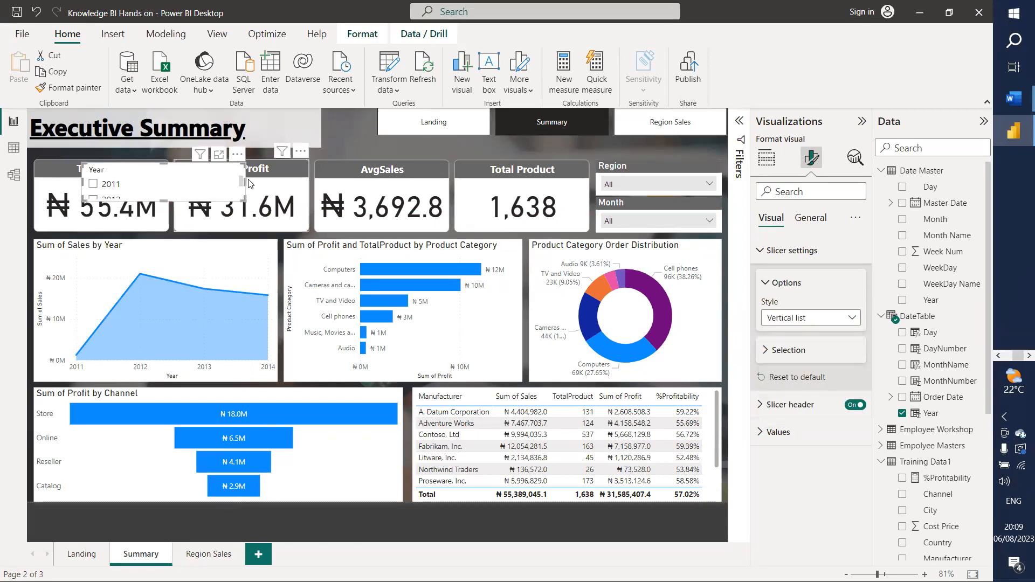
{"action": "left_click_drag", "start_coordinate": [244, 180], "coordinate": [500, 180]}
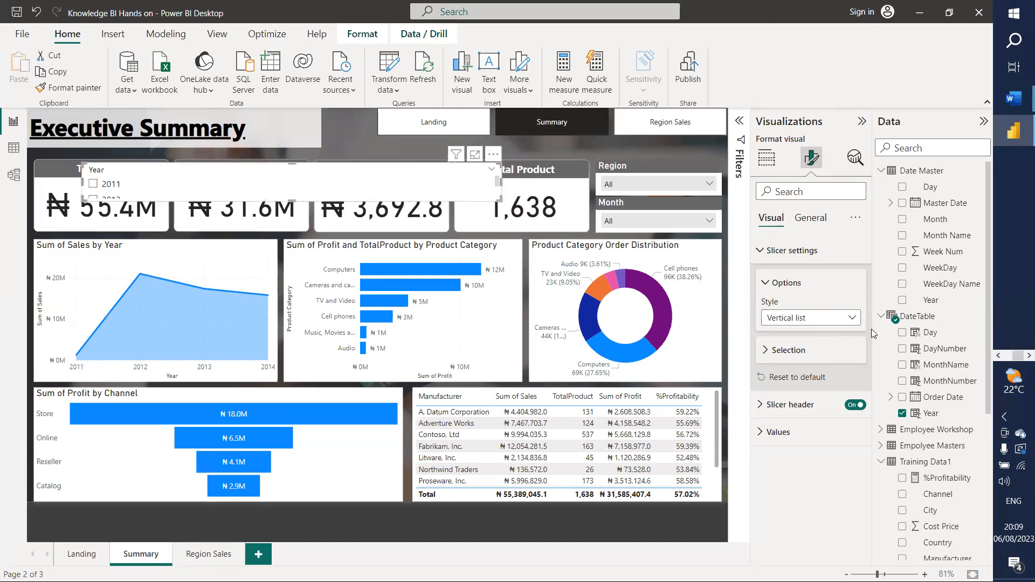
{"action": "left_click", "coordinate": [790, 350]}
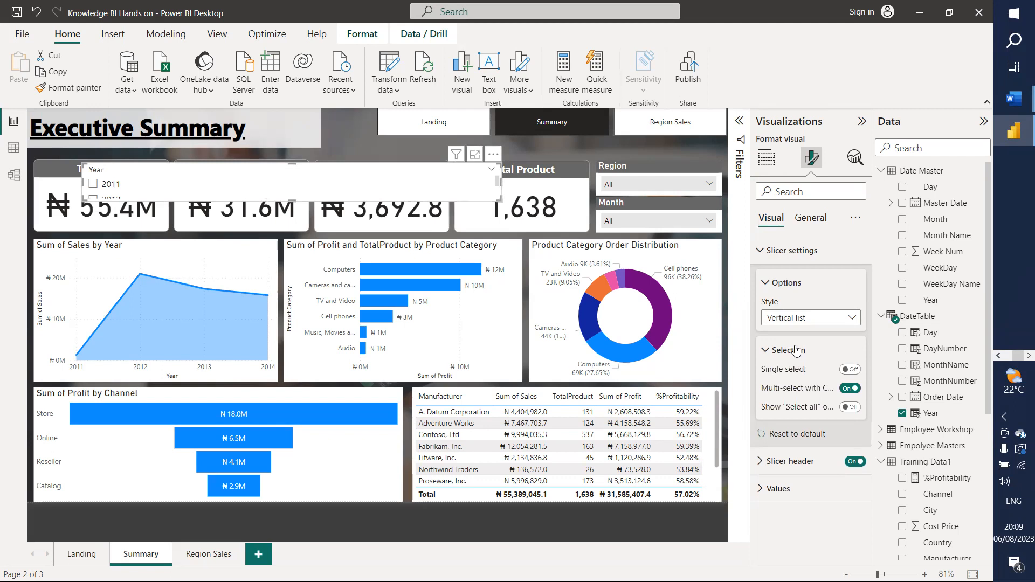
{"action": "left_click", "coordinate": [795, 351]}
{"action": "left_click", "coordinate": [791, 324]}
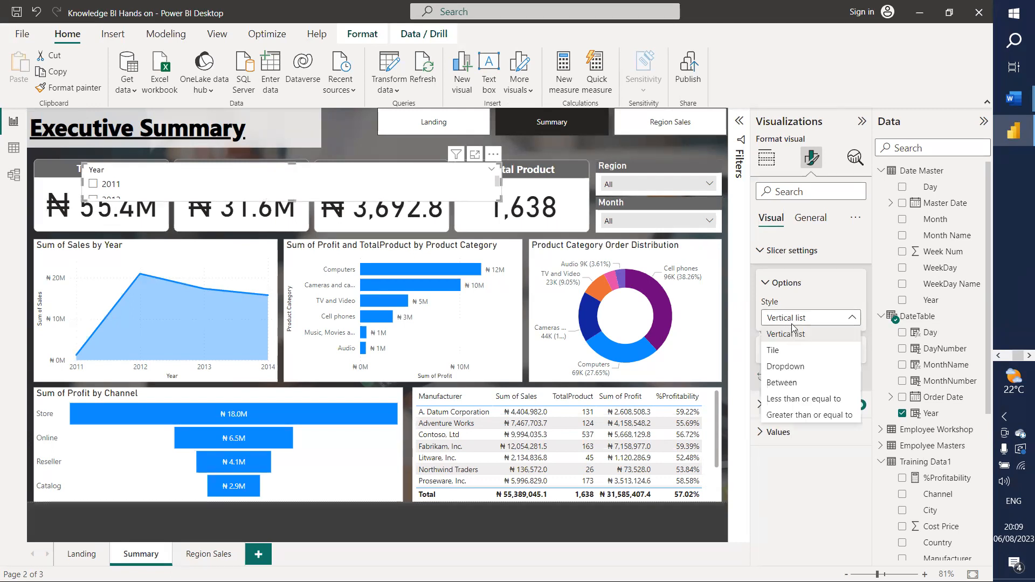
{"action": "left_click", "coordinate": [776, 353]}
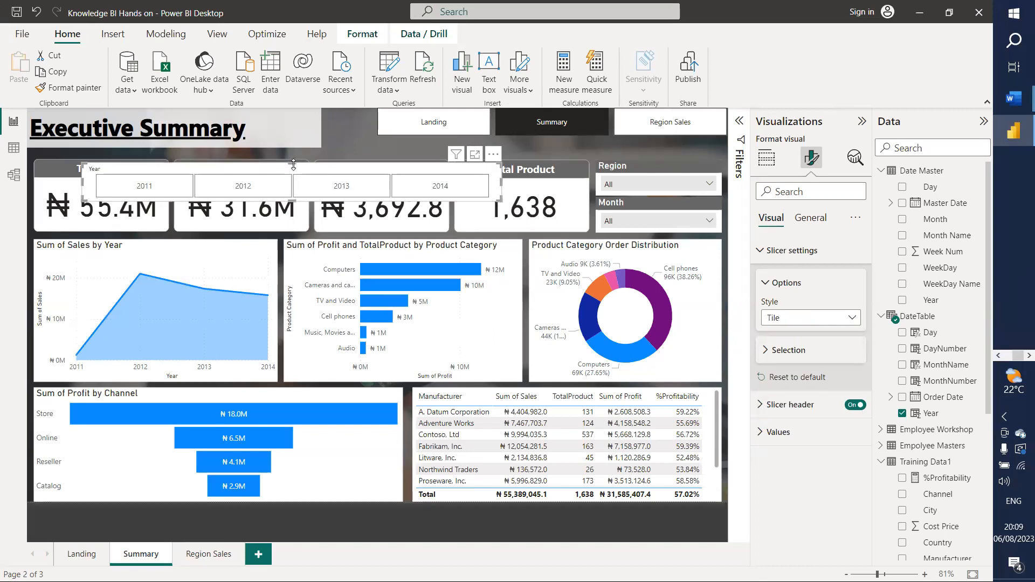
Step: Move the Year slicer beside the page buttons and shrink it to one row of tiles
{"action": "left_click_drag", "start_coordinate": [297, 173], "coordinate": [523, 150]}
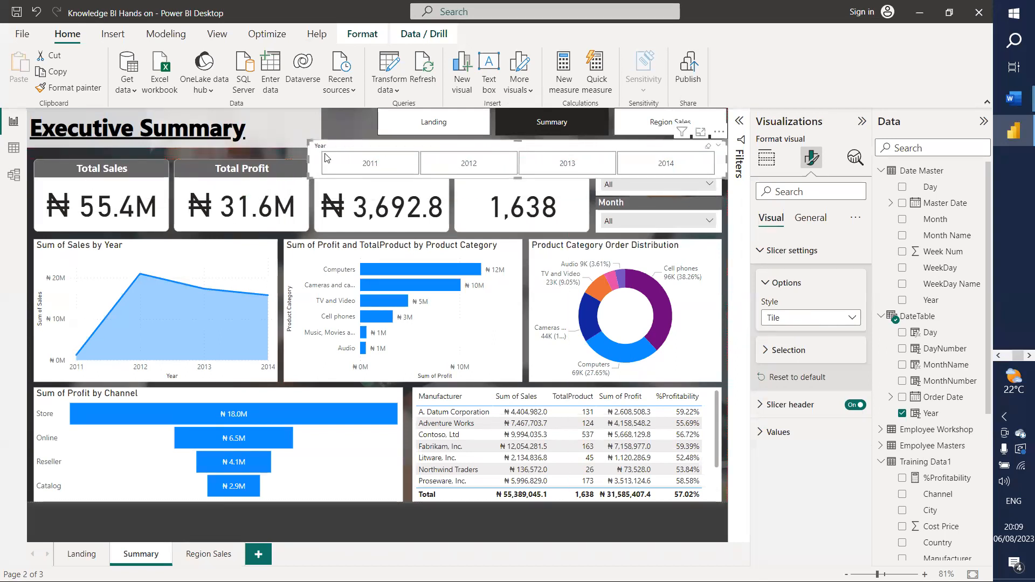
{"action": "left_click_drag", "start_coordinate": [313, 162], "coordinate": [379, 161]}
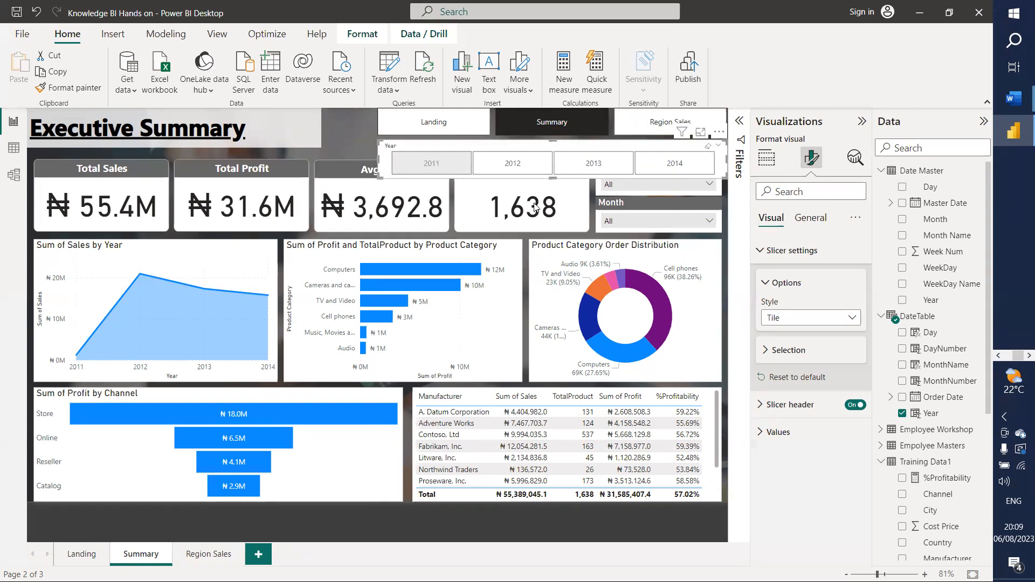
{"action": "left_click_drag", "start_coordinate": [551, 179], "coordinate": [561, 160]}
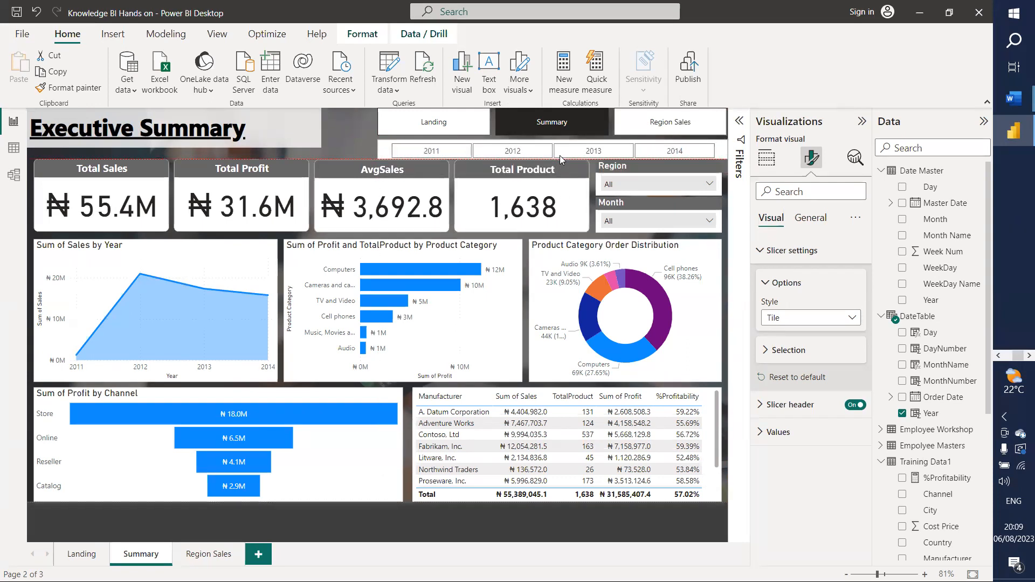
Step: Try the 2011, 2012, 2013 and 2014 tiles and check the Month list, ending on 2011
{"action": "left_click", "coordinate": [430, 153]}
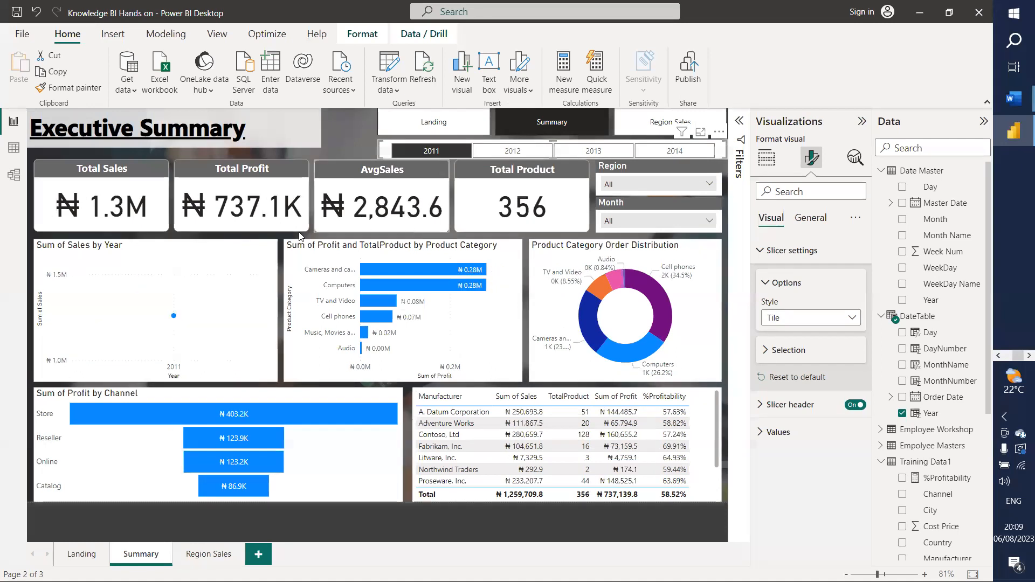
{"action": "left_click", "coordinate": [528, 156]}
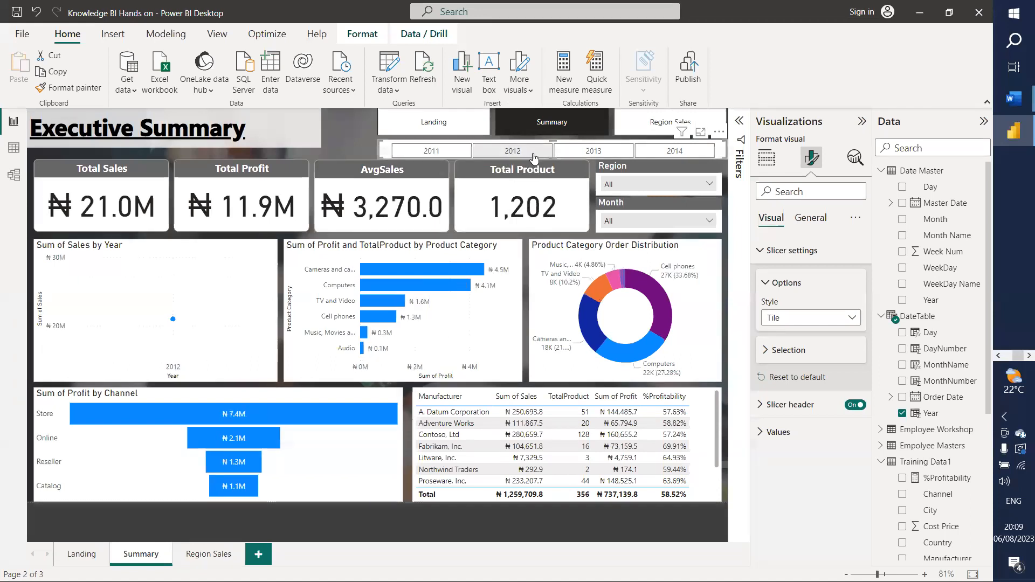
{"action": "left_click", "coordinate": [596, 154]}
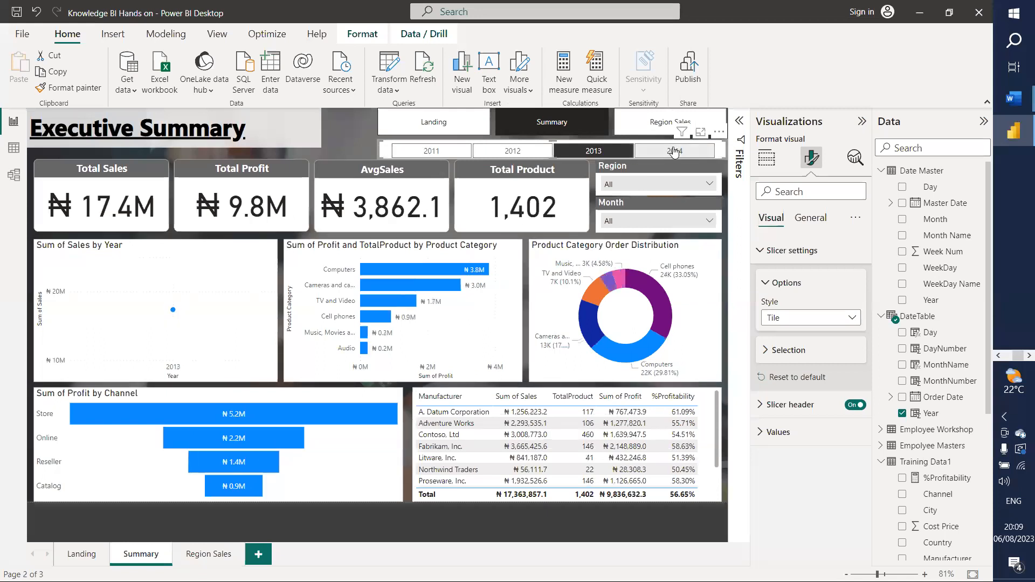
{"action": "left_click", "coordinate": [674, 152]}
{"action": "left_click", "coordinate": [685, 219]}
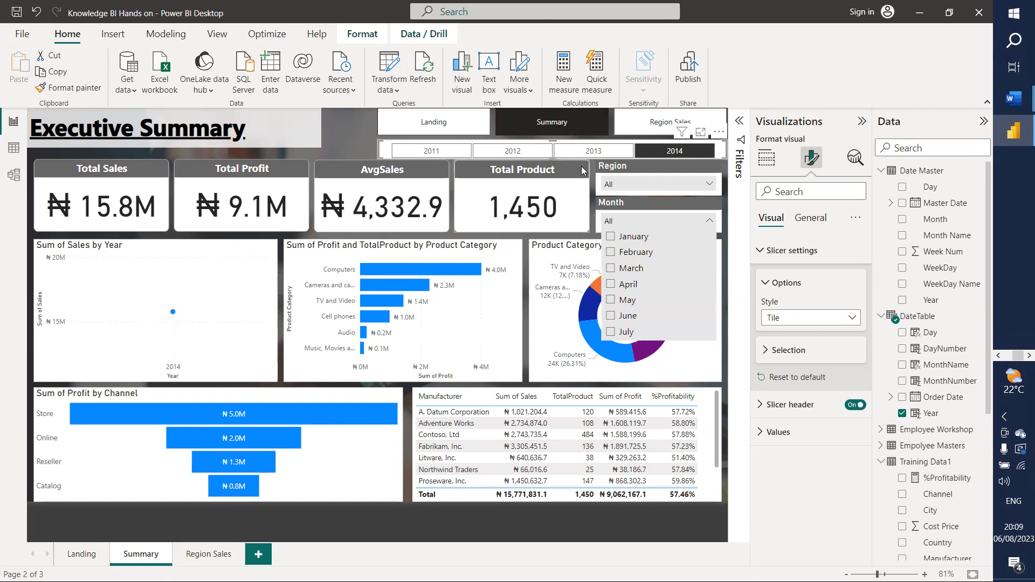
{"action": "left_click", "coordinate": [674, 151]}
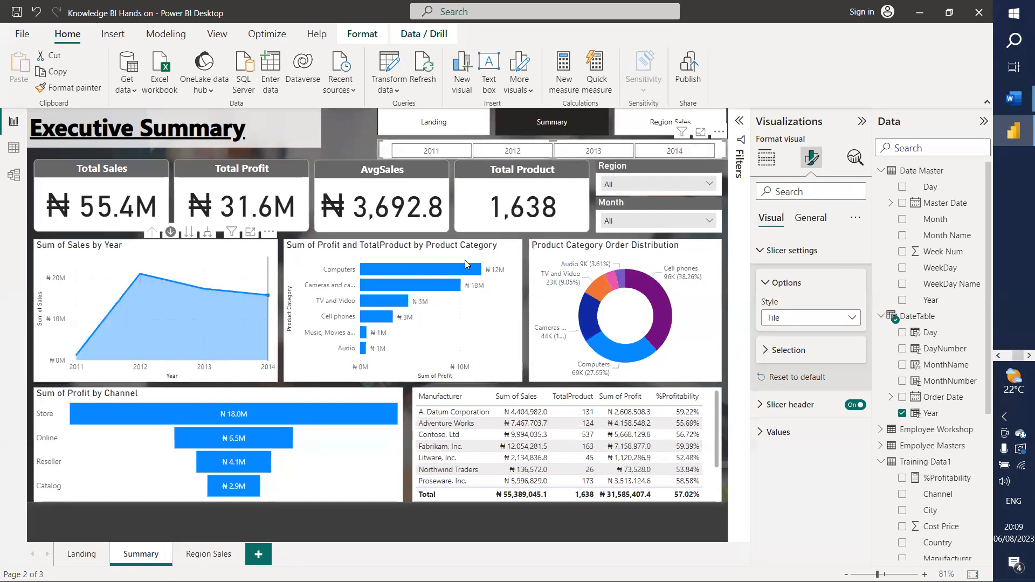
{"action": "left_click", "coordinate": [655, 153]}
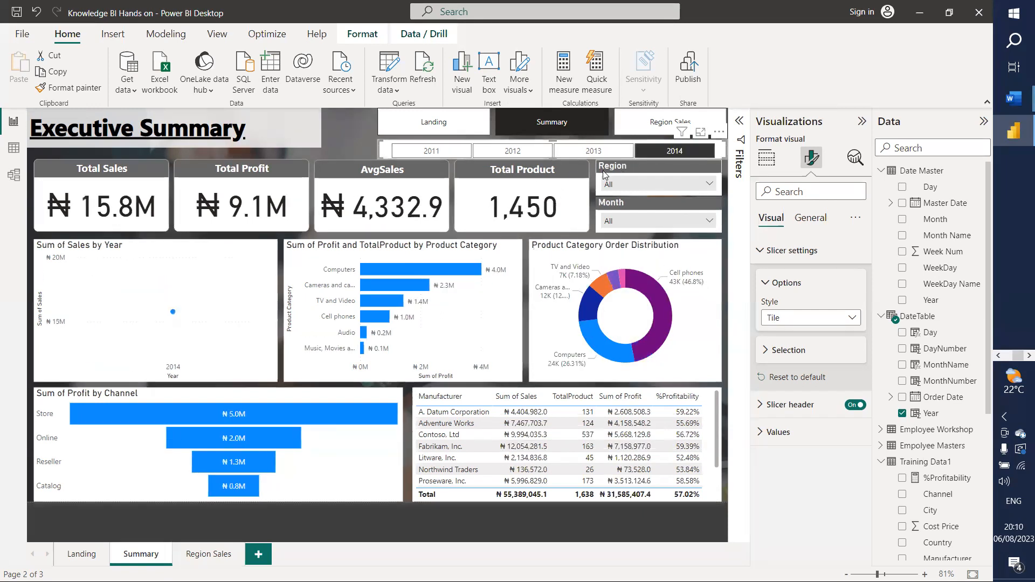
{"action": "left_click", "coordinate": [428, 152]}
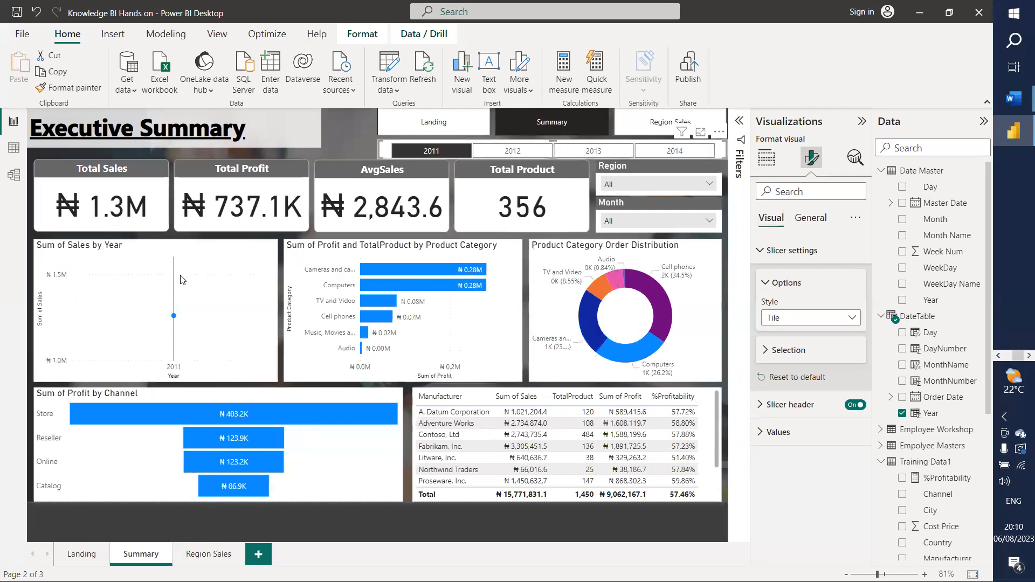
Step: Remove Year from the sales chart's X-axis so it shows Sum of Sales by Quarter
{"action": "left_click", "coordinate": [167, 257]}
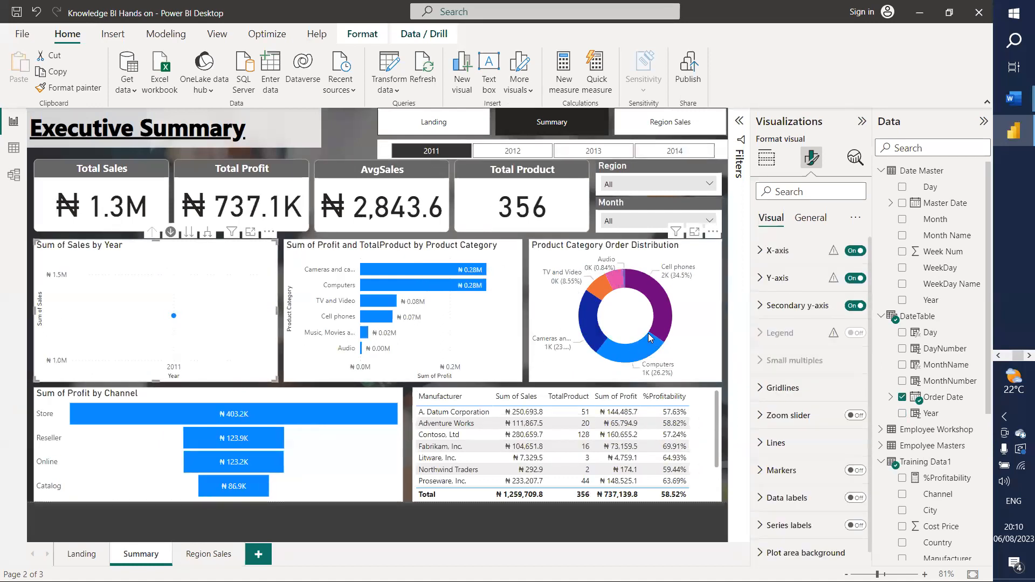
{"action": "left_click", "coordinate": [770, 161]}
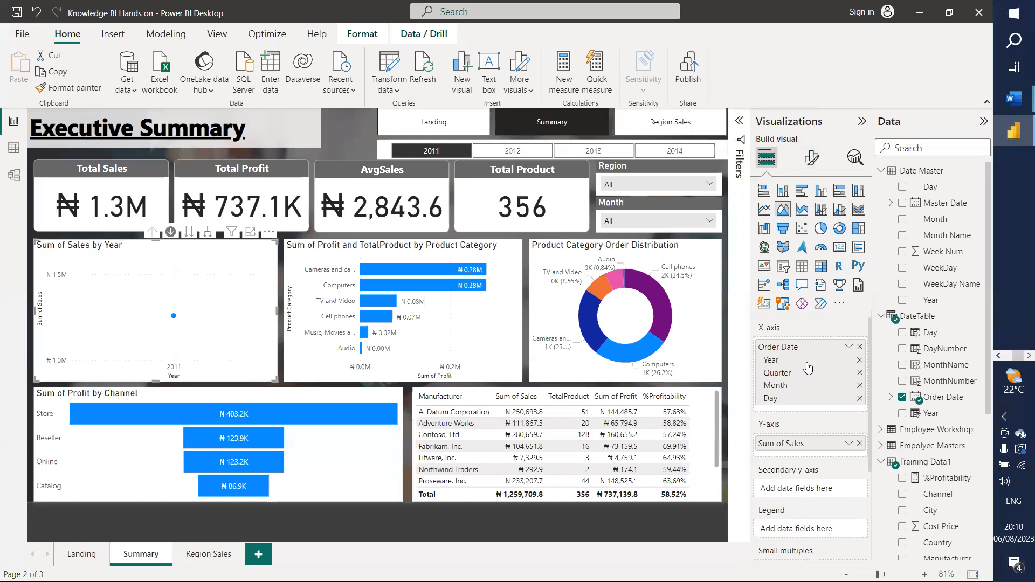
{"action": "left_click", "coordinate": [860, 360]}
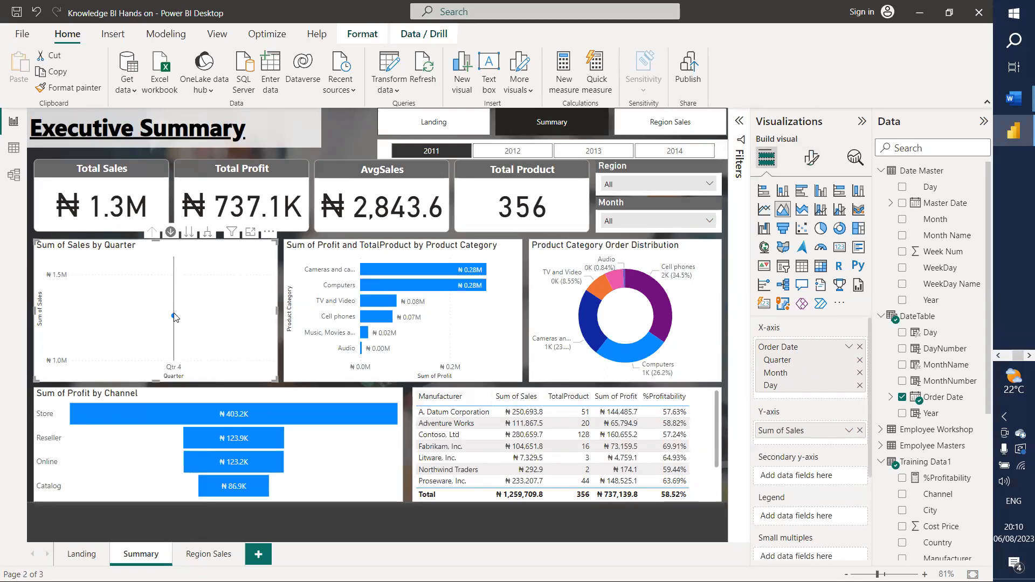
Step: Filter the report through the 2012, 2013 and 2014 tiles, ending on 2014
{"action": "left_click", "coordinate": [519, 155]}
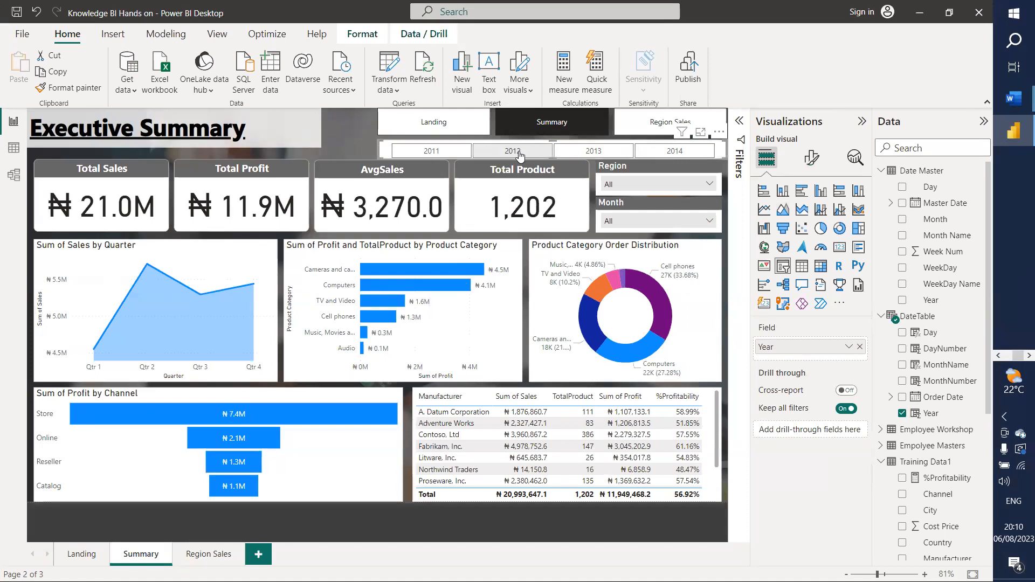
{"action": "left_click", "coordinate": [567, 156]}
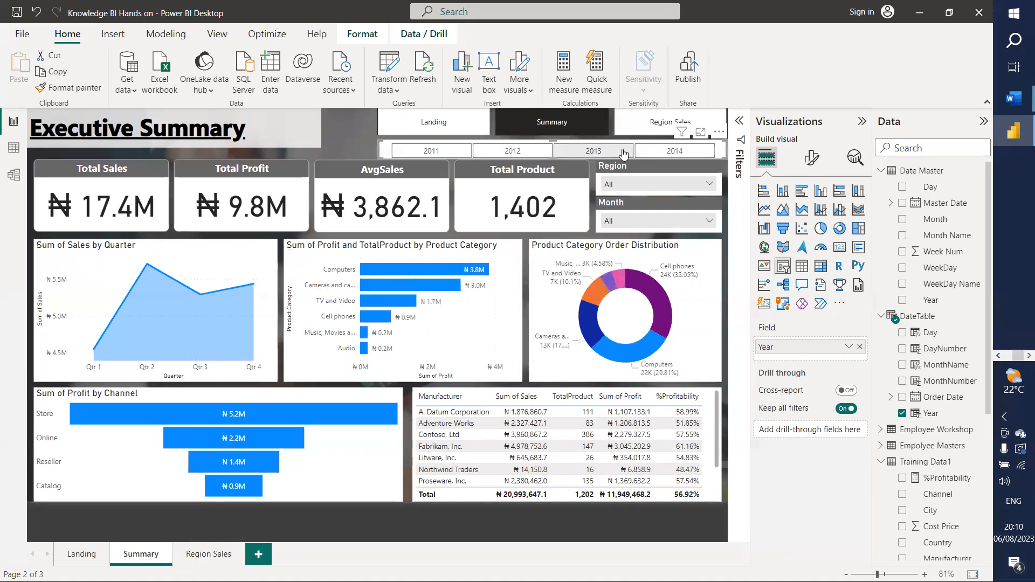
{"action": "left_click", "coordinate": [668, 155]}
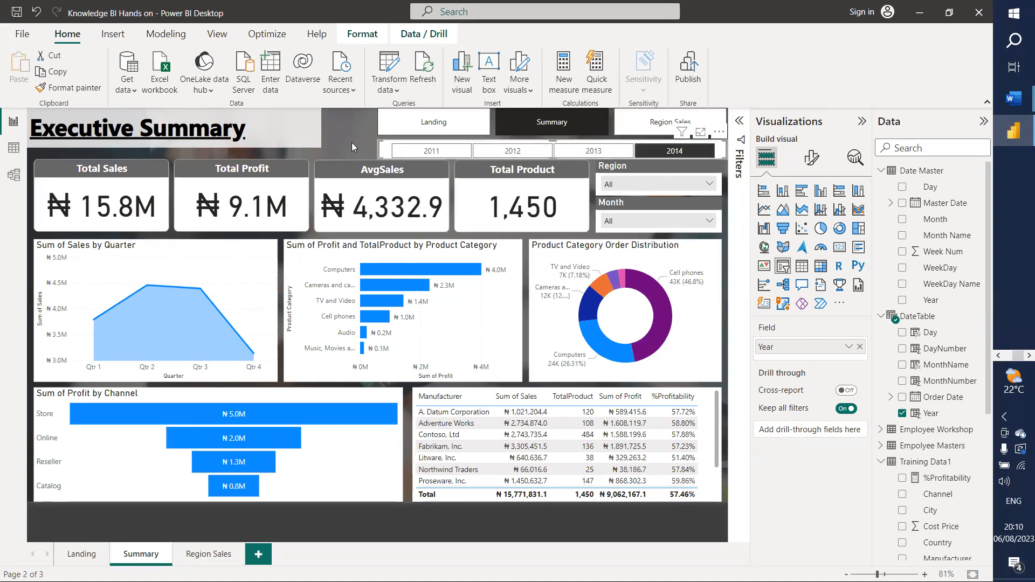
Step: Widen the Executive Summary title box and make the page navigator buttons shorter
{"action": "left_click", "coordinate": [290, 124]}
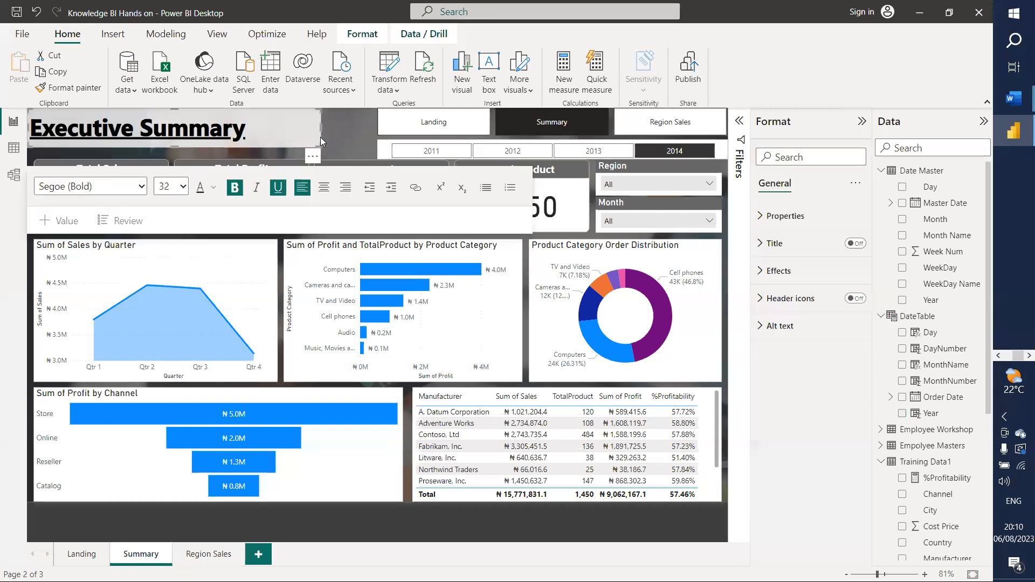
{"action": "left_click_drag", "start_coordinate": [322, 128], "coordinate": [371, 128]}
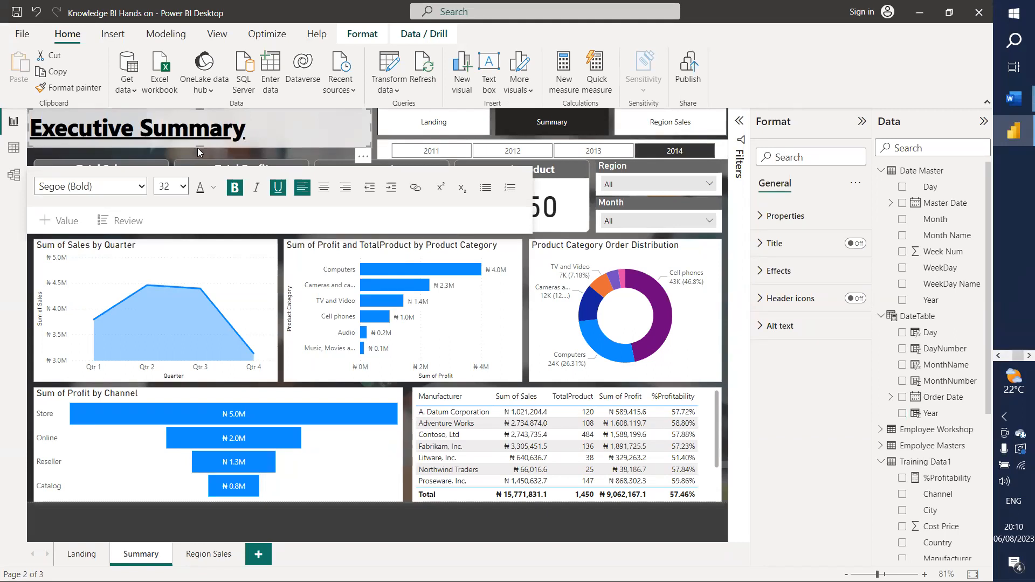
{"action": "left_click_drag", "start_coordinate": [200, 146], "coordinate": [203, 151]}
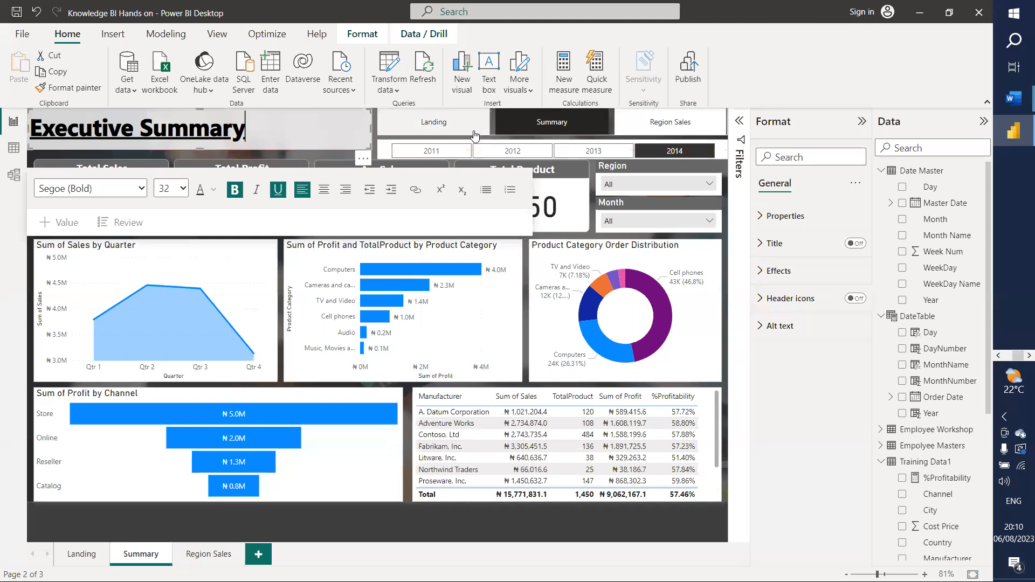
{"action": "left_click", "coordinate": [475, 135]}
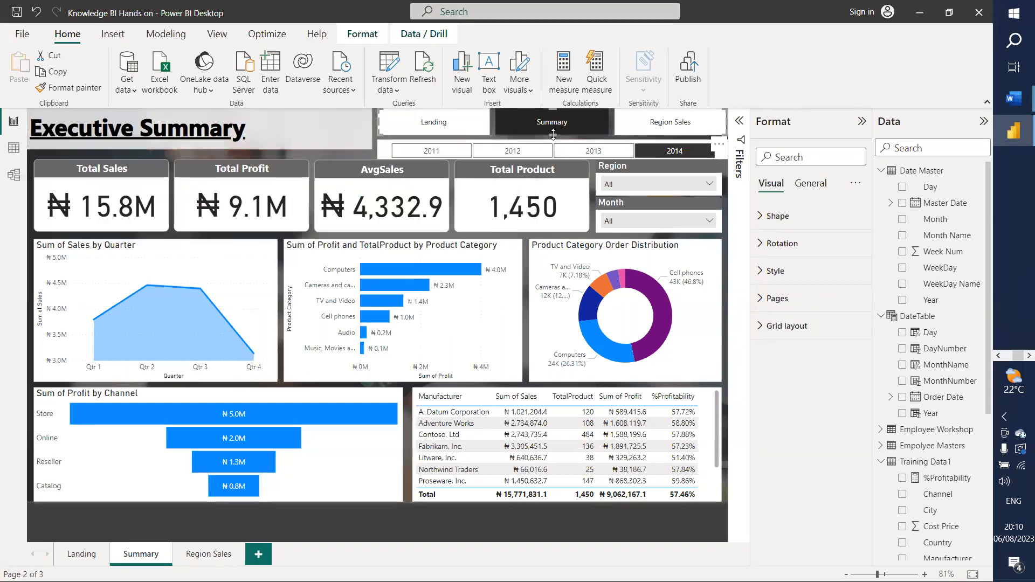
{"action": "left_click_drag", "start_coordinate": [553, 132], "coordinate": [553, 156]}
{"action": "left_click", "coordinate": [553, 145]}
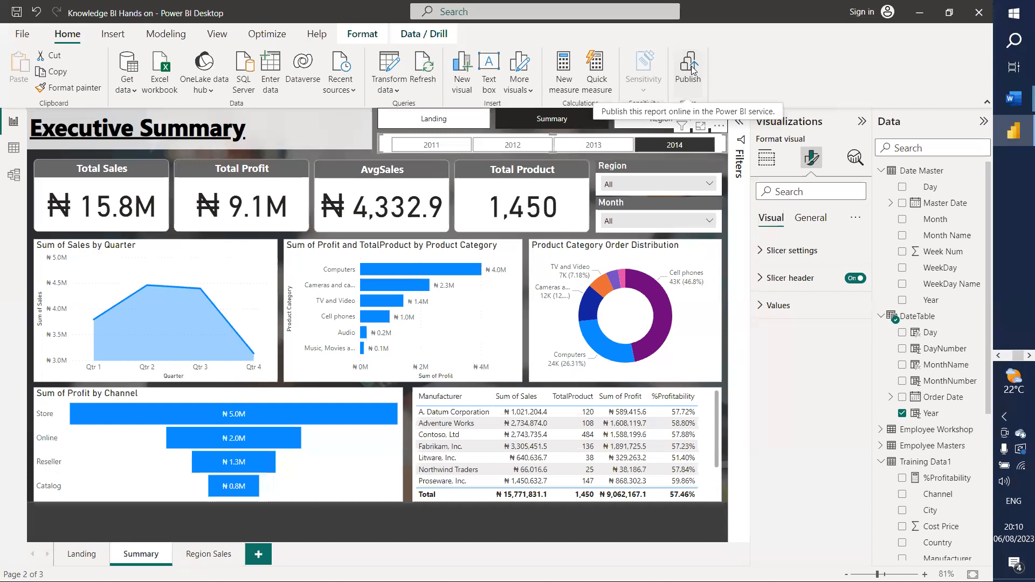
Step: Centre-align the Executive Summary title text and start publishing the report
{"action": "left_click", "coordinate": [234, 130]}
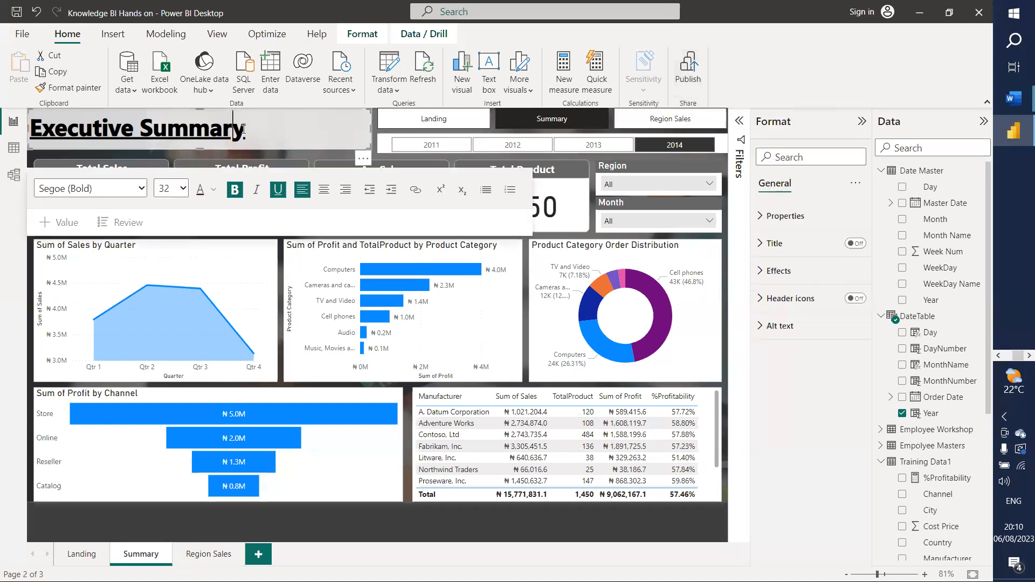
{"action": "key", "text": "ctrl+a"}
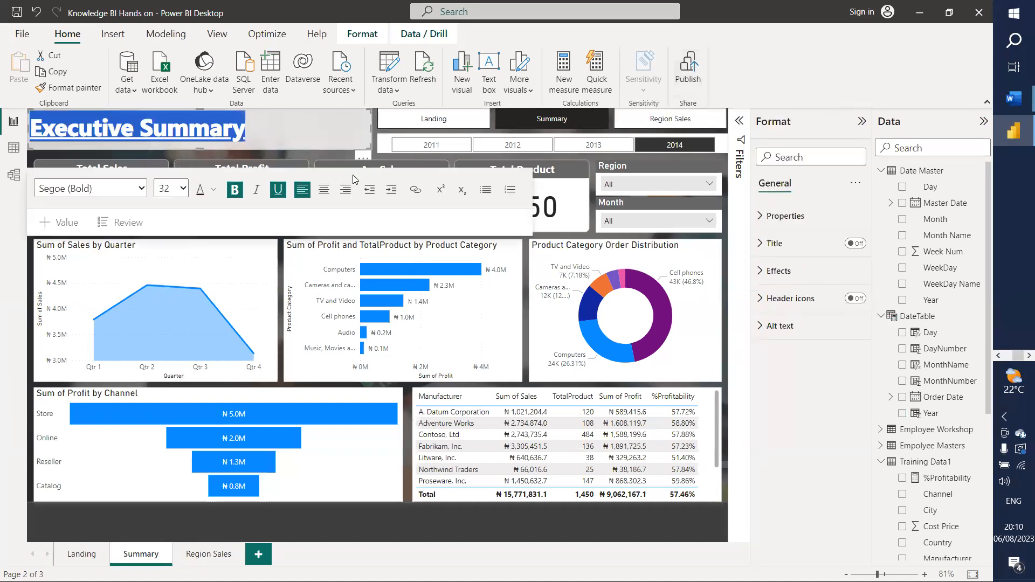
{"action": "left_click", "coordinate": [323, 189]}
{"action": "left_click", "coordinate": [316, 137]}
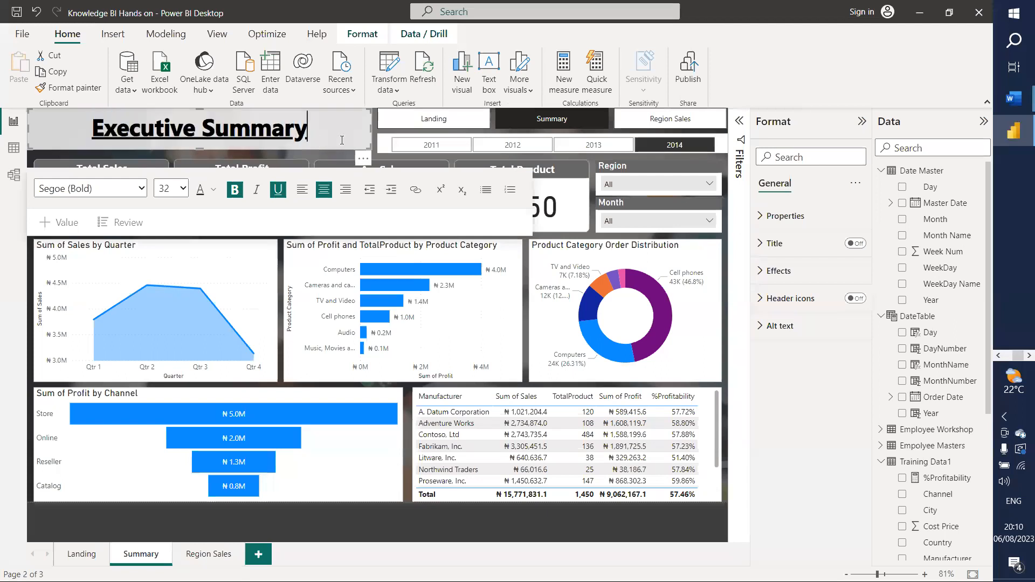
{"action": "left_click", "coordinate": [684, 67]}
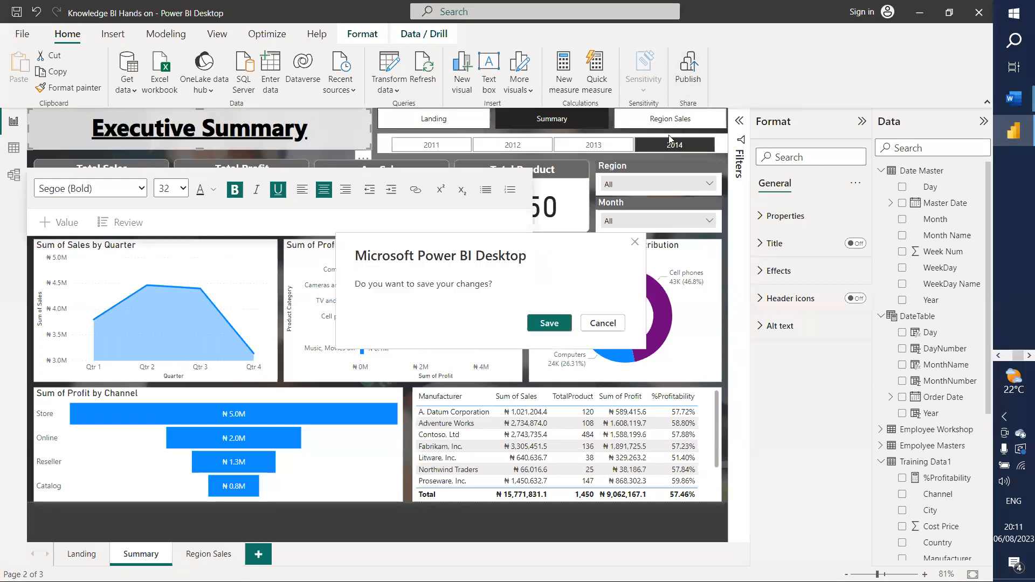
Step: Save the report changes and sign in with the work account e-mail
{"action": "left_click", "coordinate": [548, 324]}
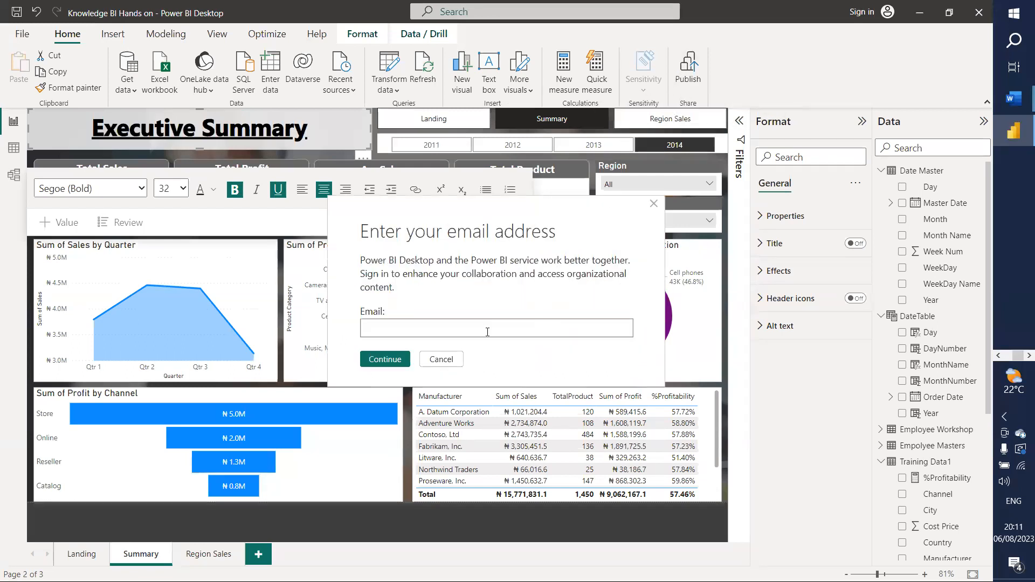
{"action": "left_click", "coordinate": [487, 332]}
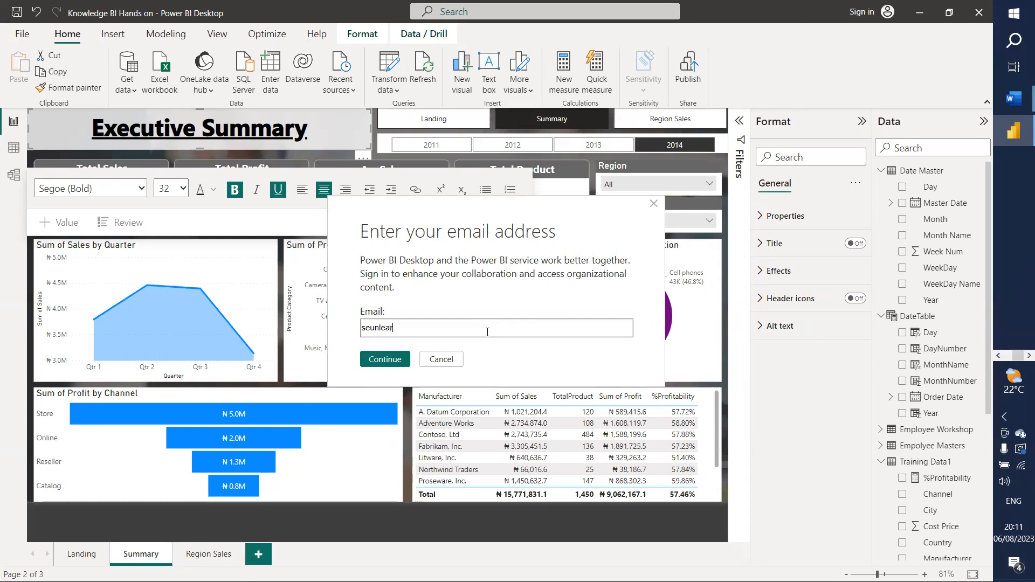
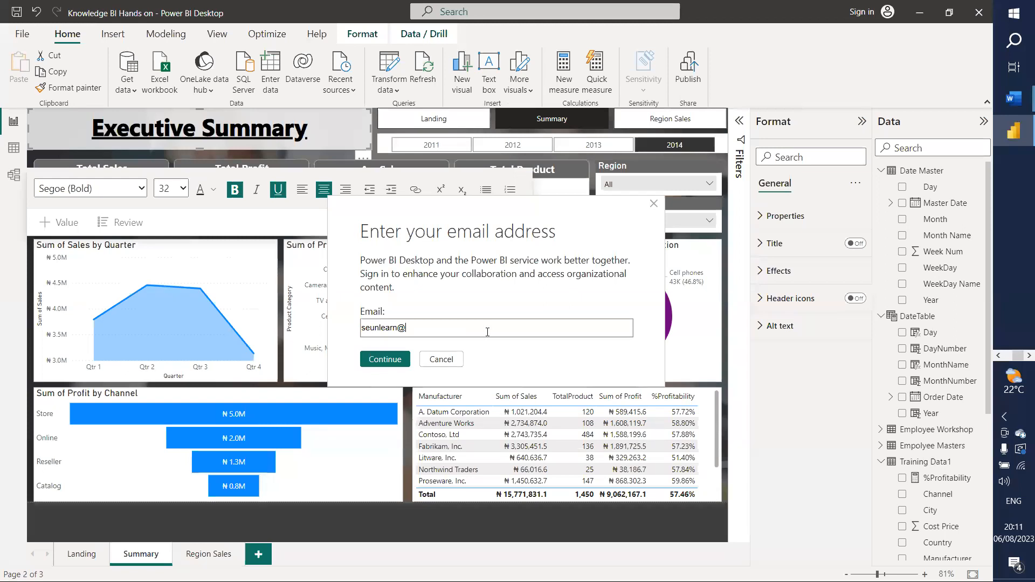
{"action": "left_click", "coordinate": [387, 360]}
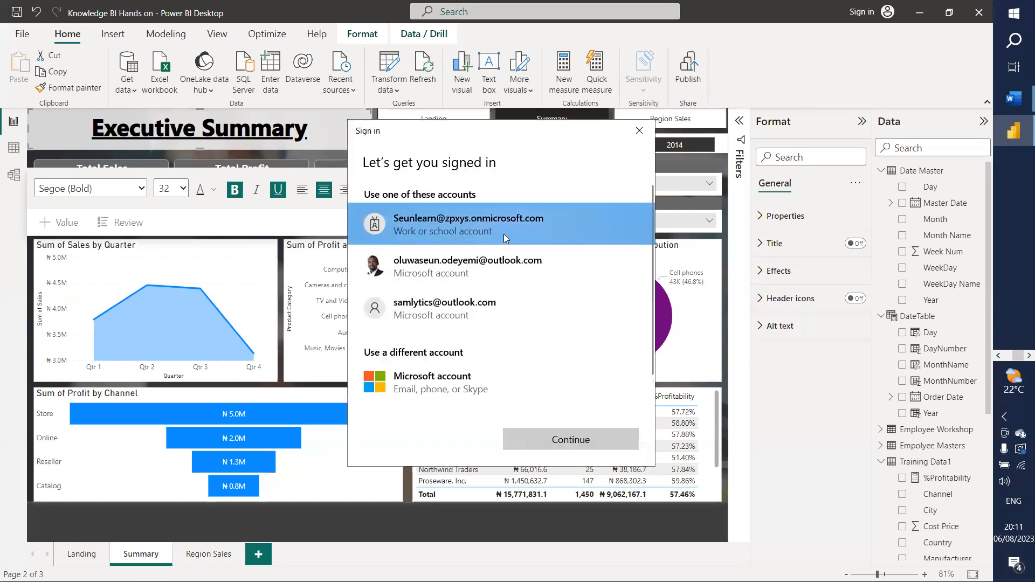
{"action": "left_click", "coordinate": [546, 441]}
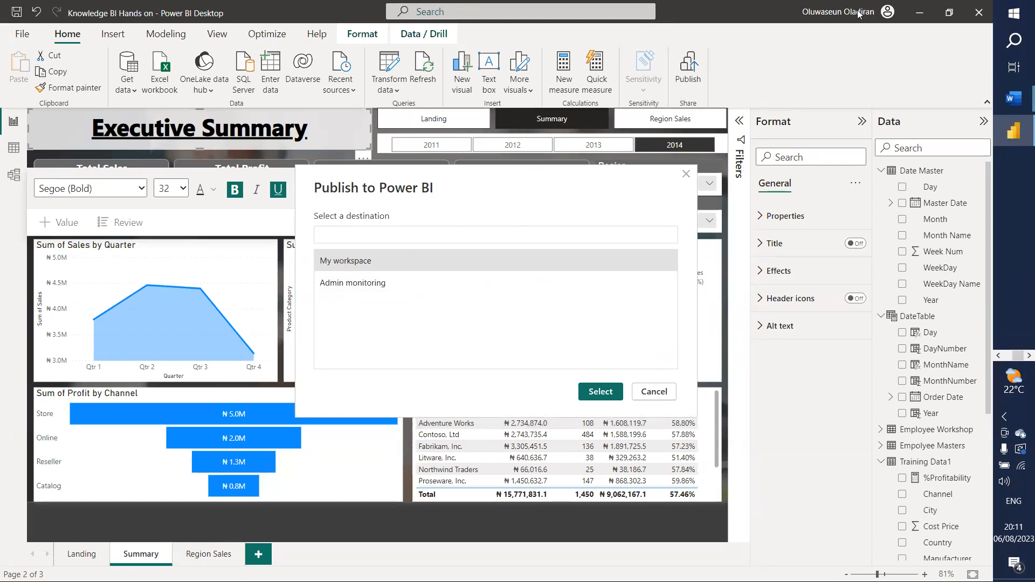
Step: Publish the report to My workspace and open it in the Power BI service
{"action": "left_click", "coordinate": [356, 264]}
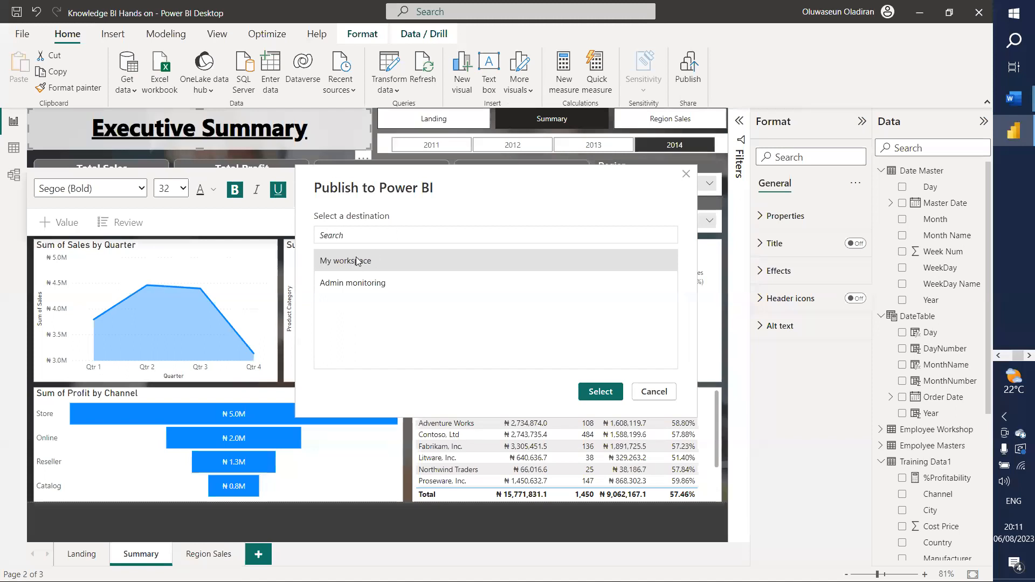
{"action": "left_click", "coordinate": [599, 390]}
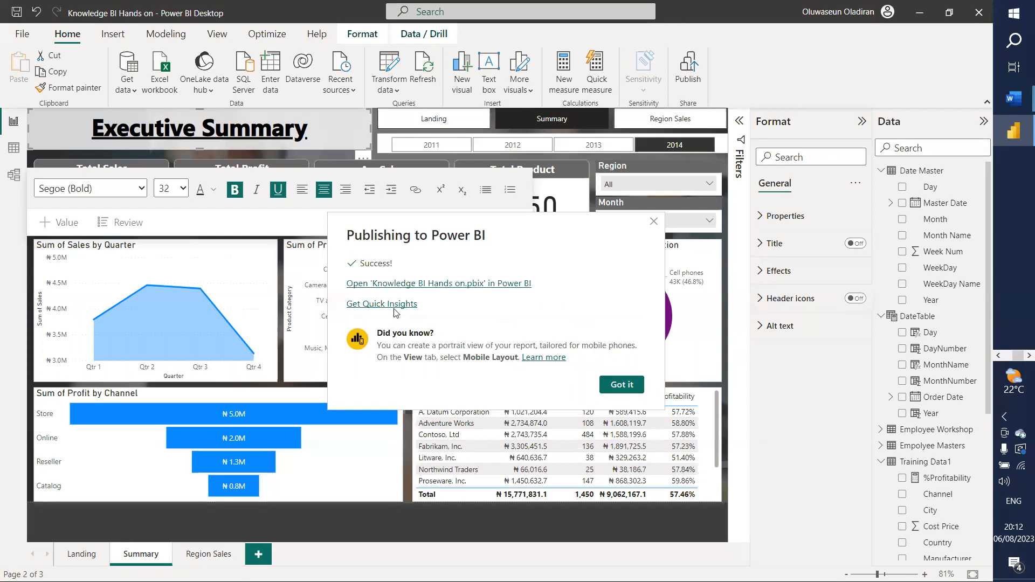
{"action": "left_click", "coordinate": [387, 285]}
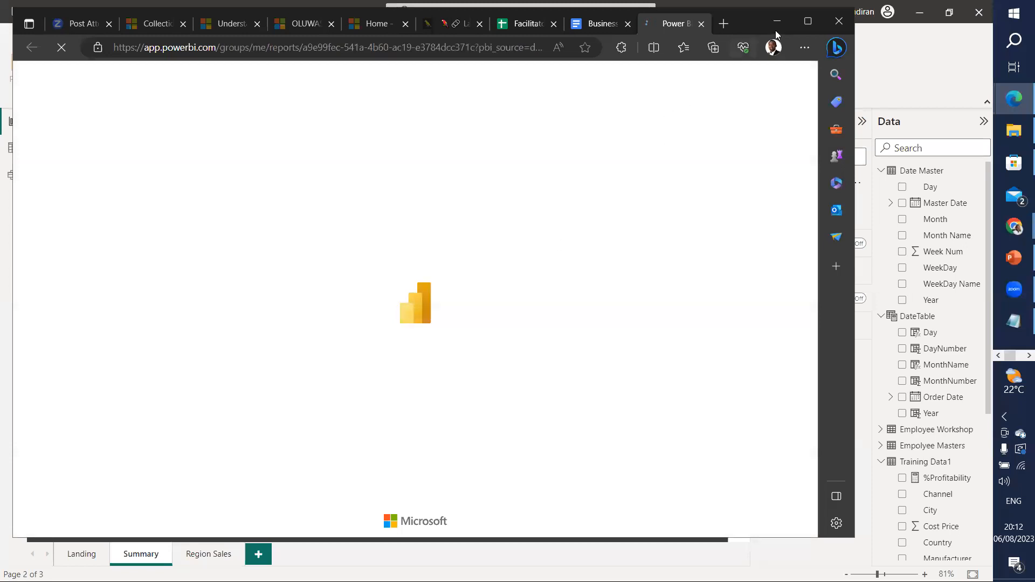
Step: Maximize the browser and filter the online report to 2012, then 2013
{"action": "left_click", "coordinate": [808, 21]}
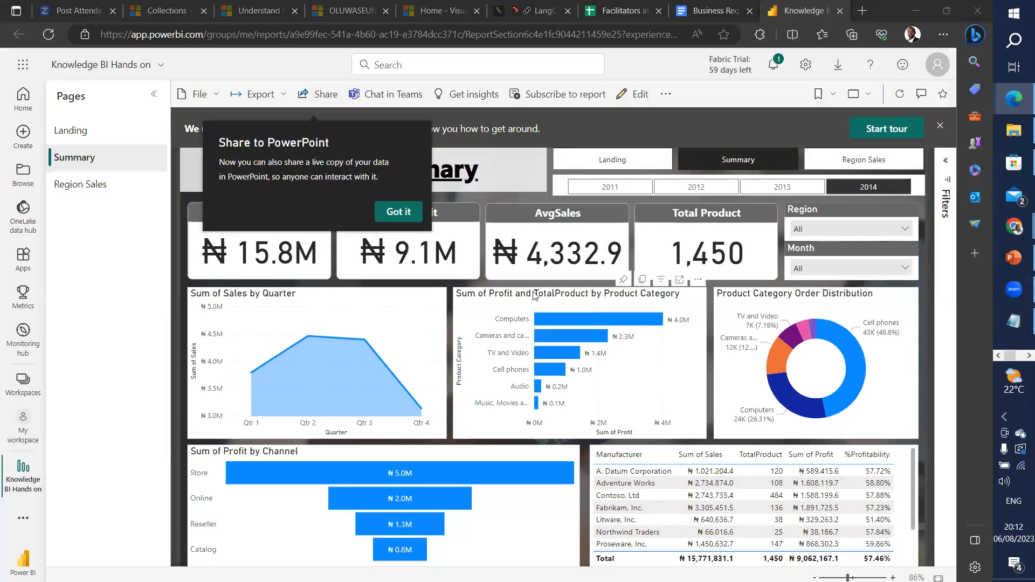
{"action": "left_click", "coordinate": [694, 189]}
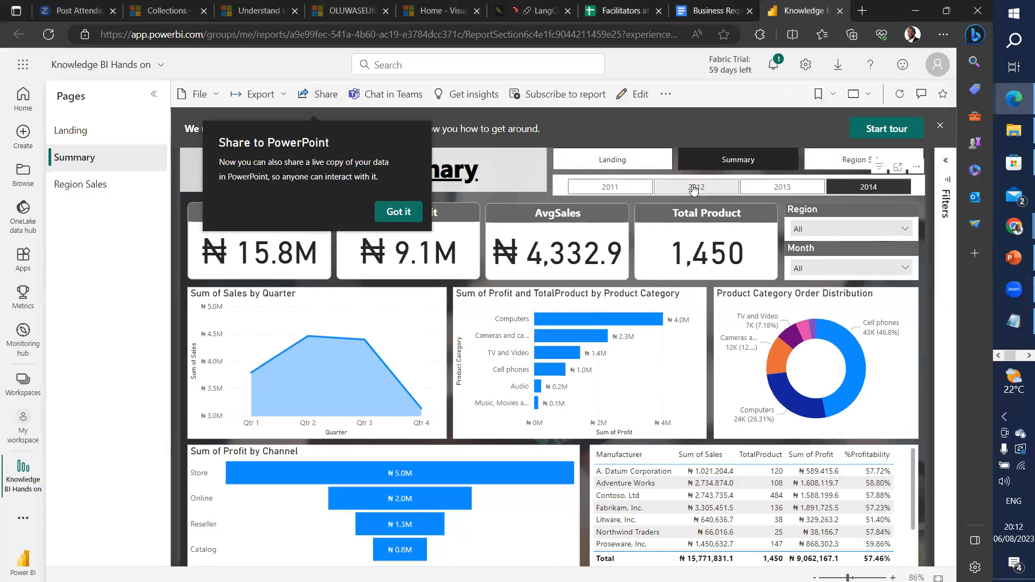
{"action": "left_click", "coordinate": [745, 190]}
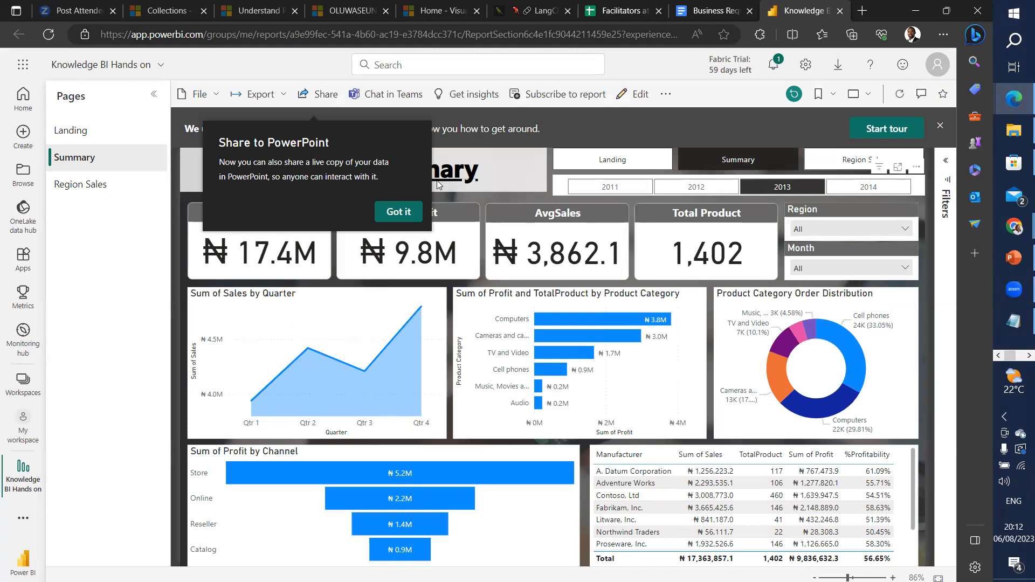
Step: Switch the report to edit mode and expand DateTable in the Data pane
{"action": "left_click", "coordinate": [624, 96]}
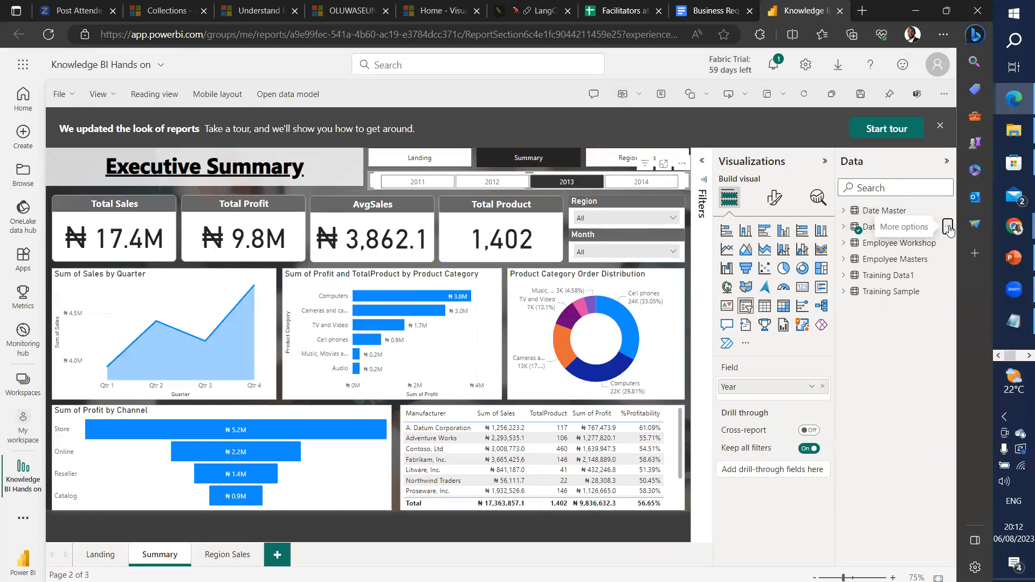
{"action": "left_click", "coordinate": [951, 231]}
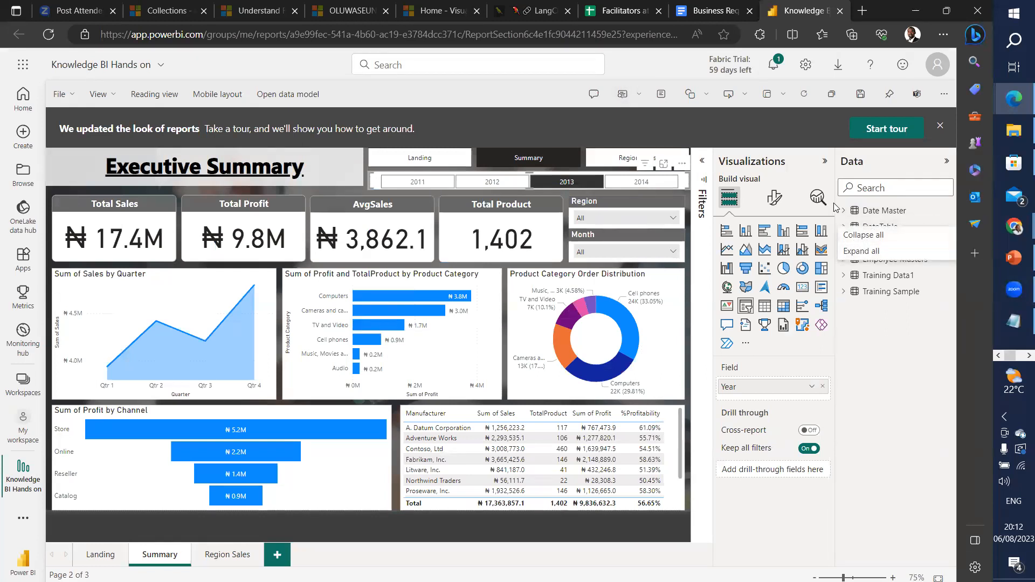
{"action": "left_click", "coordinate": [844, 226]}
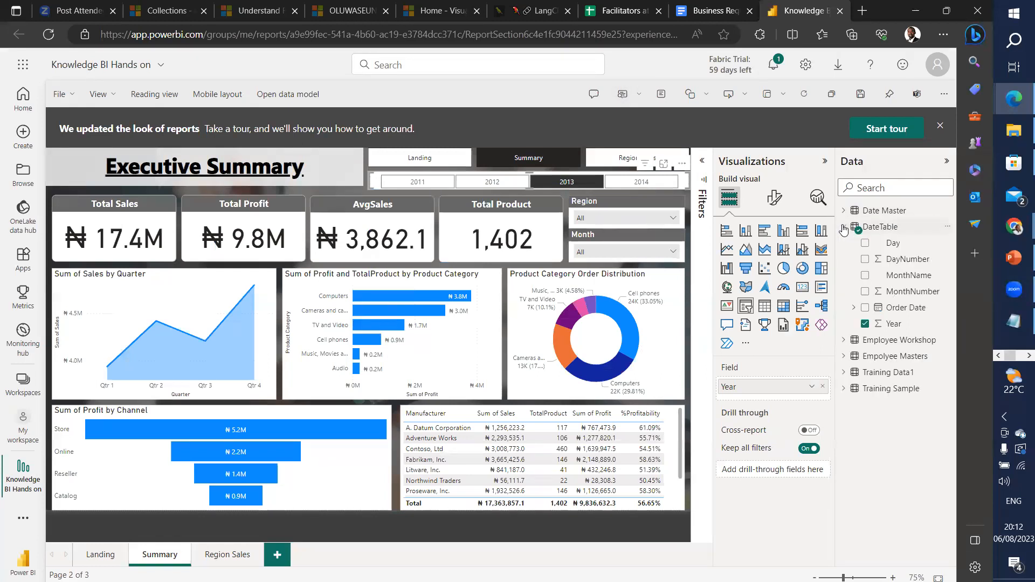
{"action": "left_click", "coordinate": [949, 227]}
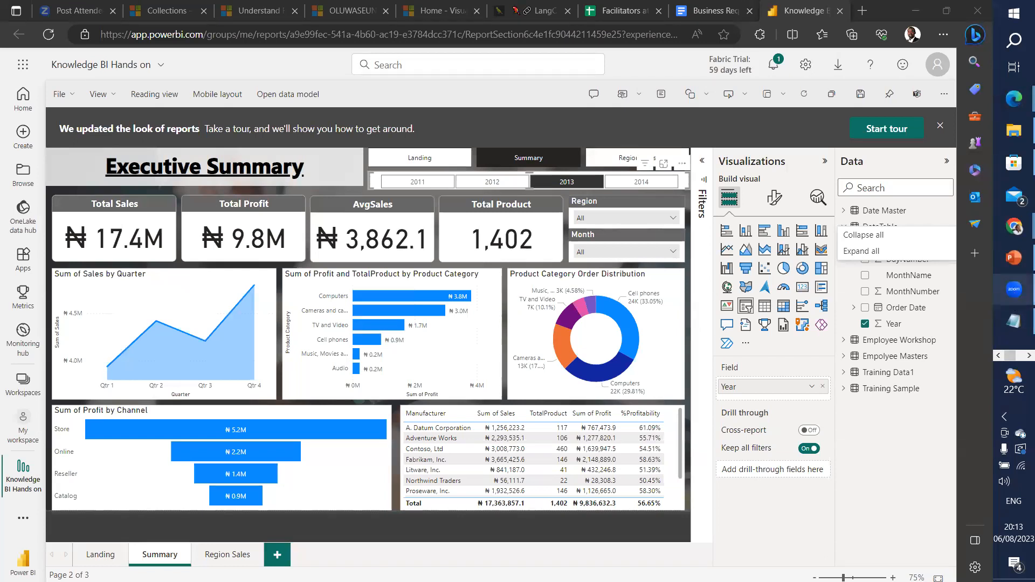
Step: Return to Power BI Desktop and dismiss the Publishing to Power BI success message
{"action": "left_click", "coordinate": [915, 15]}
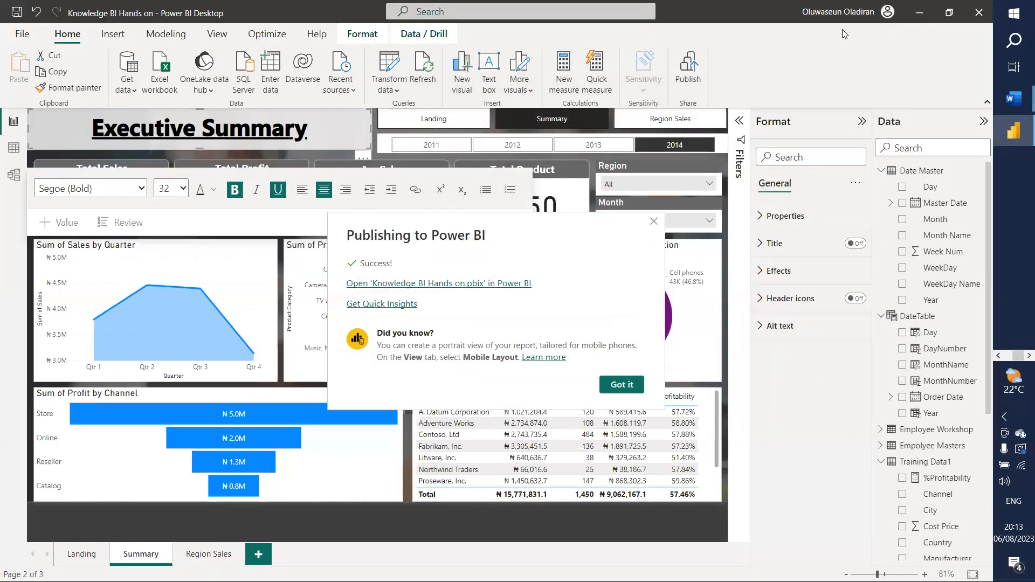
{"action": "left_click", "coordinate": [624, 389]}
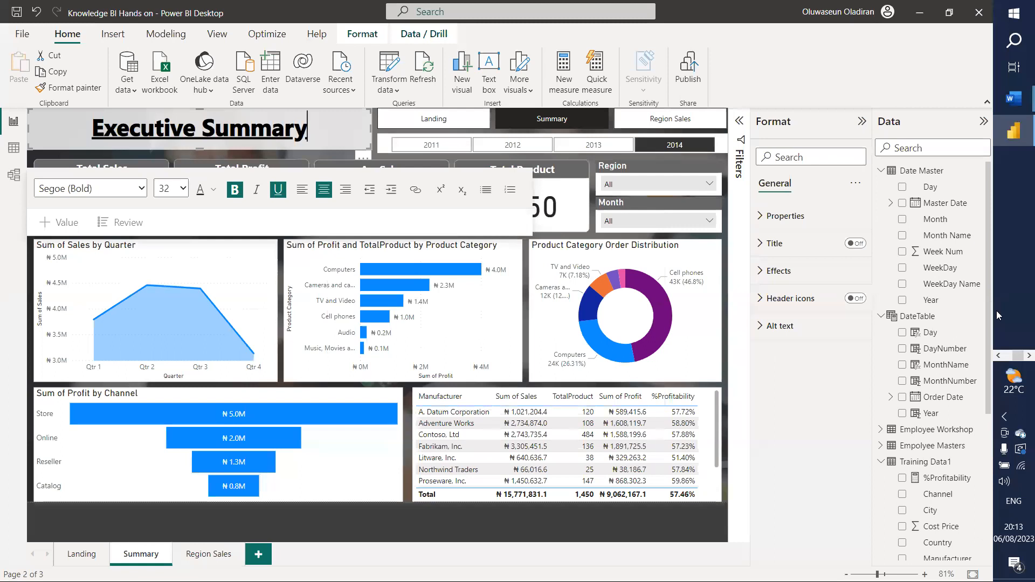
{"action": "left_click", "coordinate": [1001, 357]}
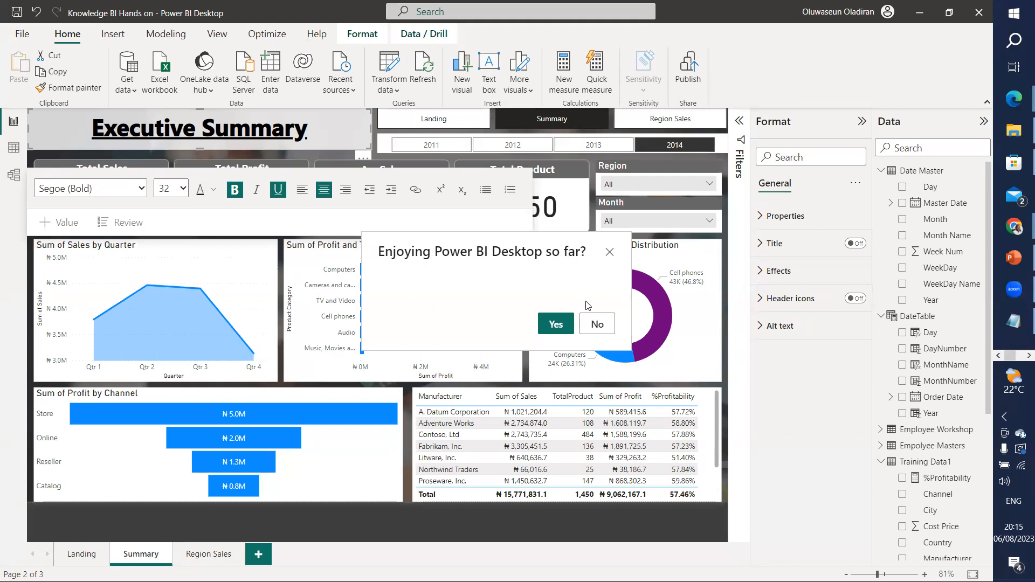
Step: Answer Yes to 'Enjoying Power BI Desktop so far?' and close the thanks message
{"action": "left_click", "coordinate": [556, 324]}
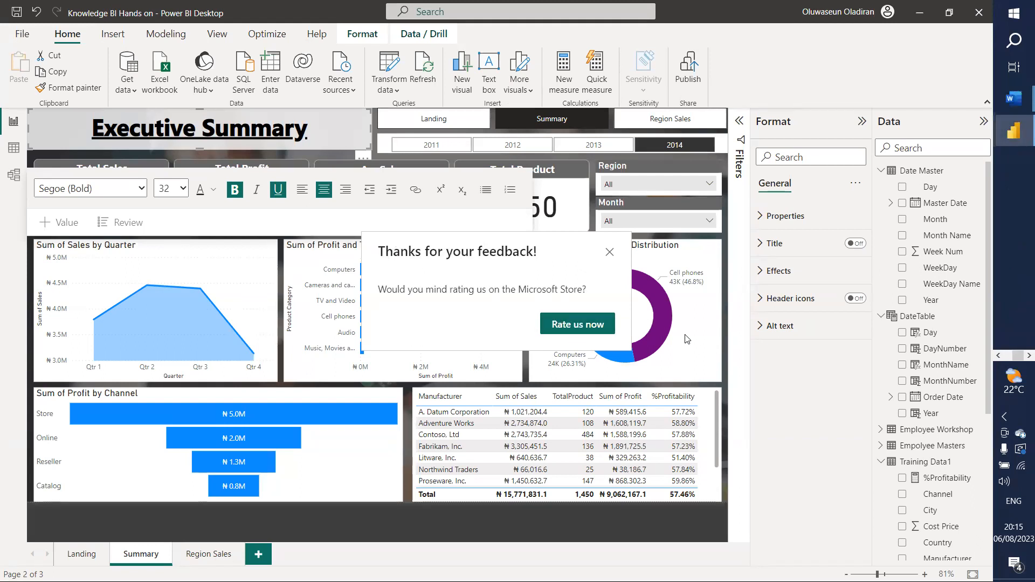
{"action": "left_click", "coordinate": [610, 252]}
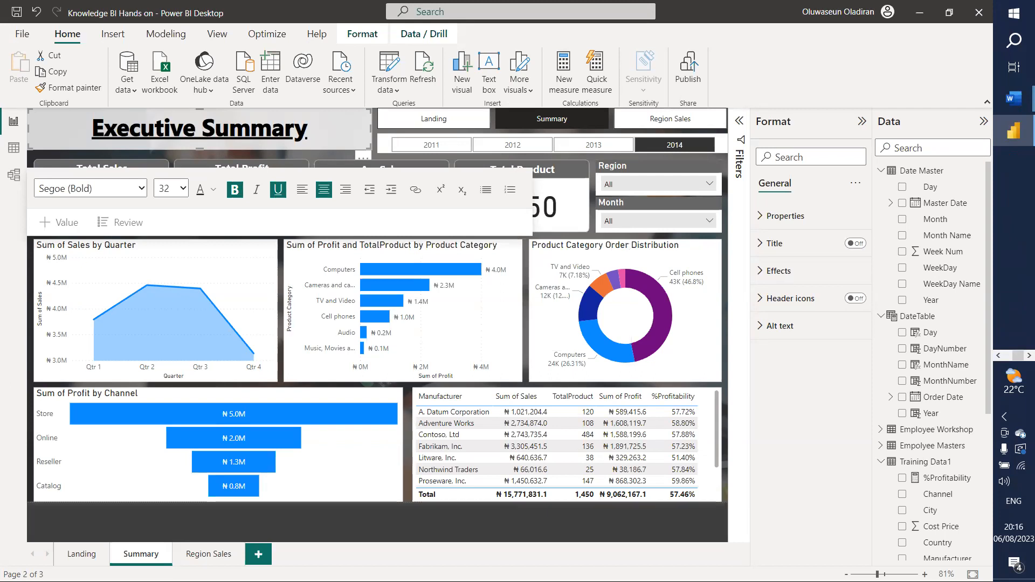
Step: Deselect the title text box and minimize the Executive Summary report window
{"action": "left_click", "coordinate": [797, 432]}
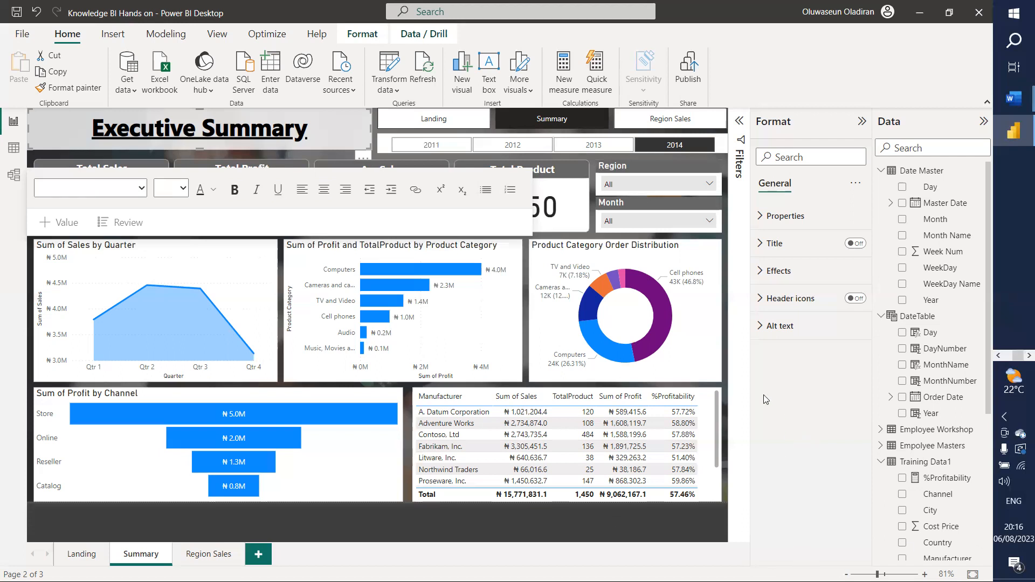
{"action": "left_click", "coordinate": [375, 148]}
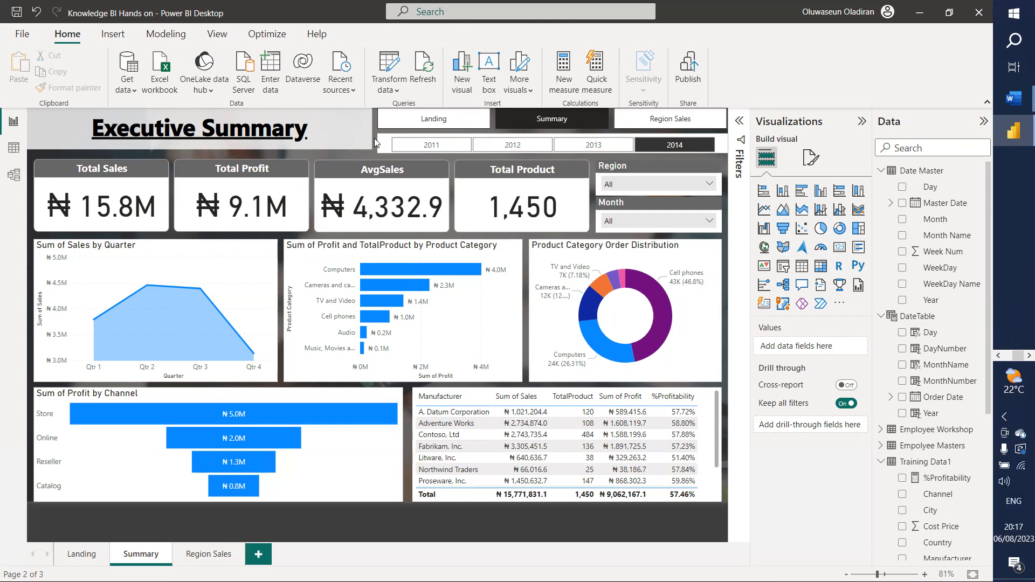
{"action": "left_click", "coordinate": [919, 11]}
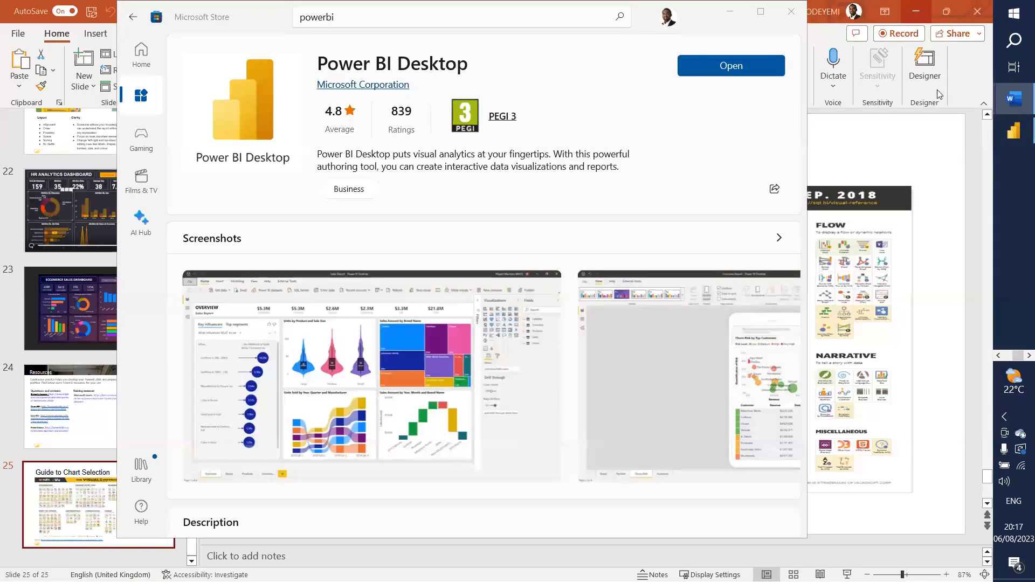
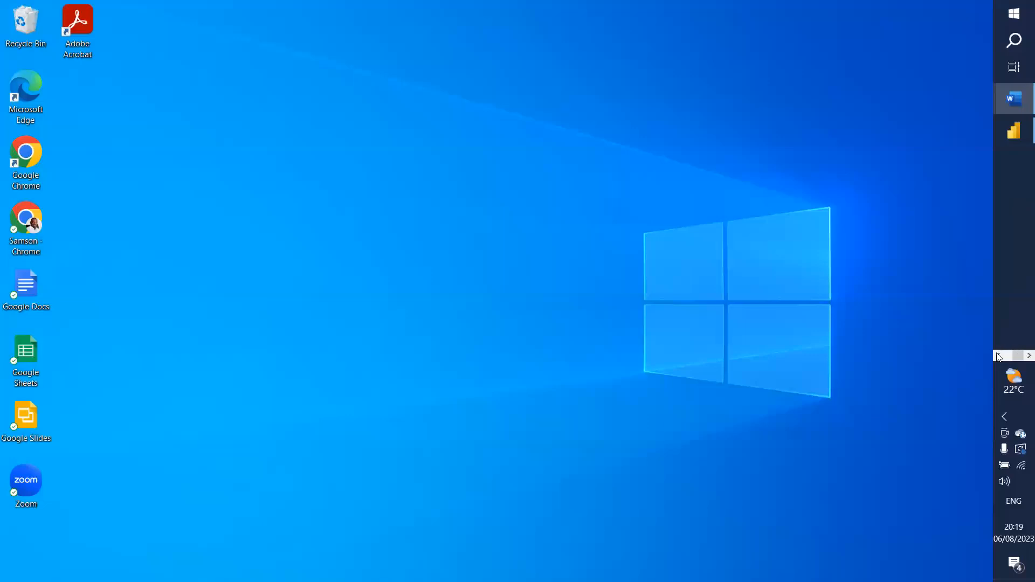
Step: Bring the Edge Power BI report forward and go to My workspace's content list
{"action": "left_click", "coordinate": [999, 356]}
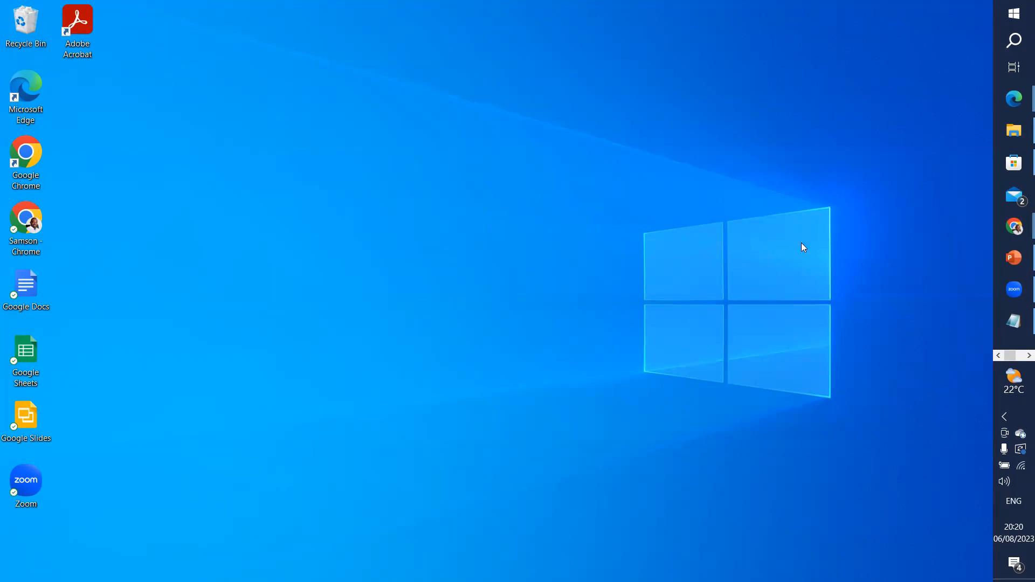
{"action": "left_click", "coordinate": [1021, 357]}
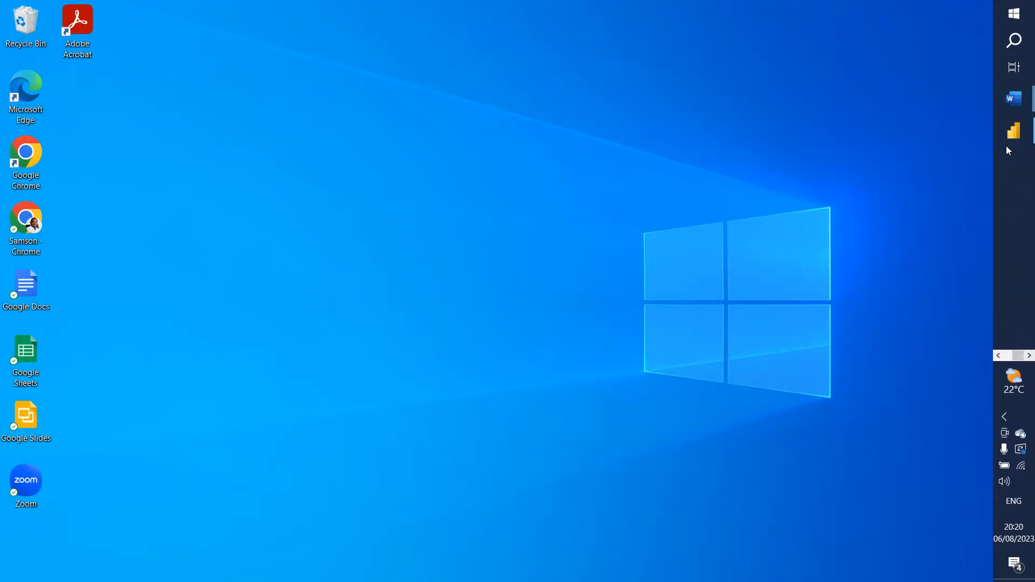
{"action": "left_click", "coordinate": [998, 356]}
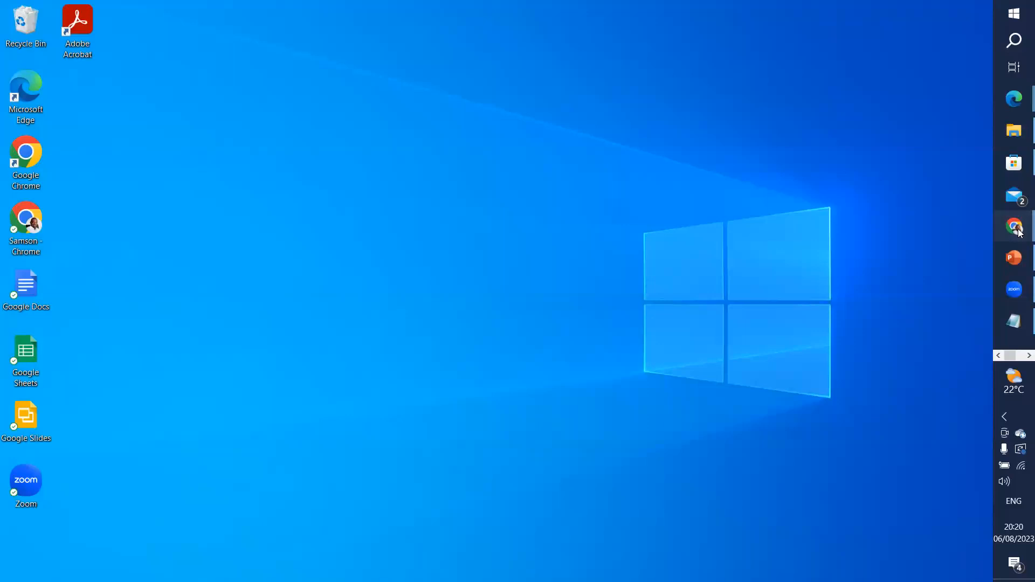
{"action": "mouse_move", "coordinate": [1004, 234]}
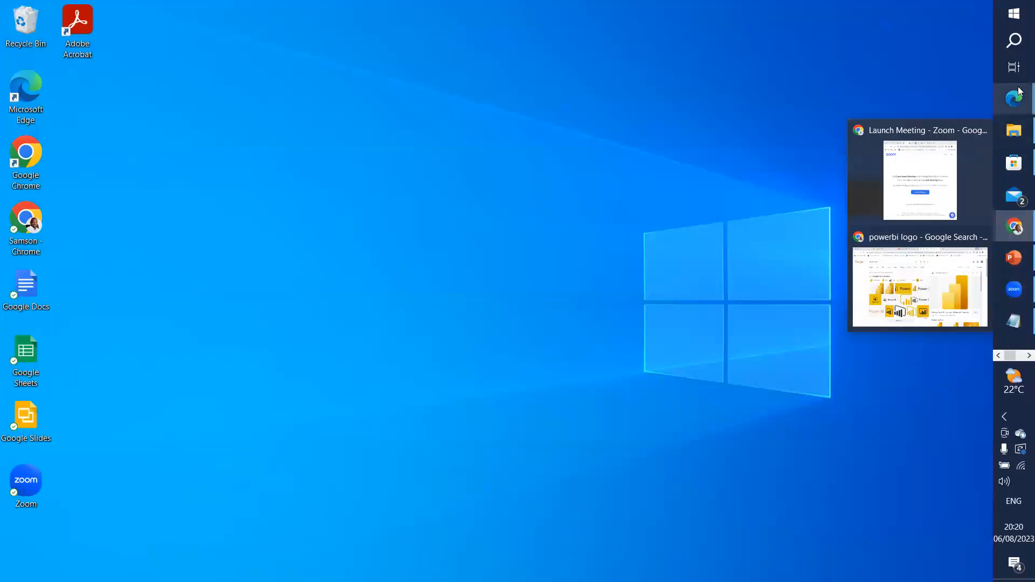
{"action": "mouse_move", "coordinate": [1019, 95]}
{"action": "left_click", "coordinate": [911, 70]}
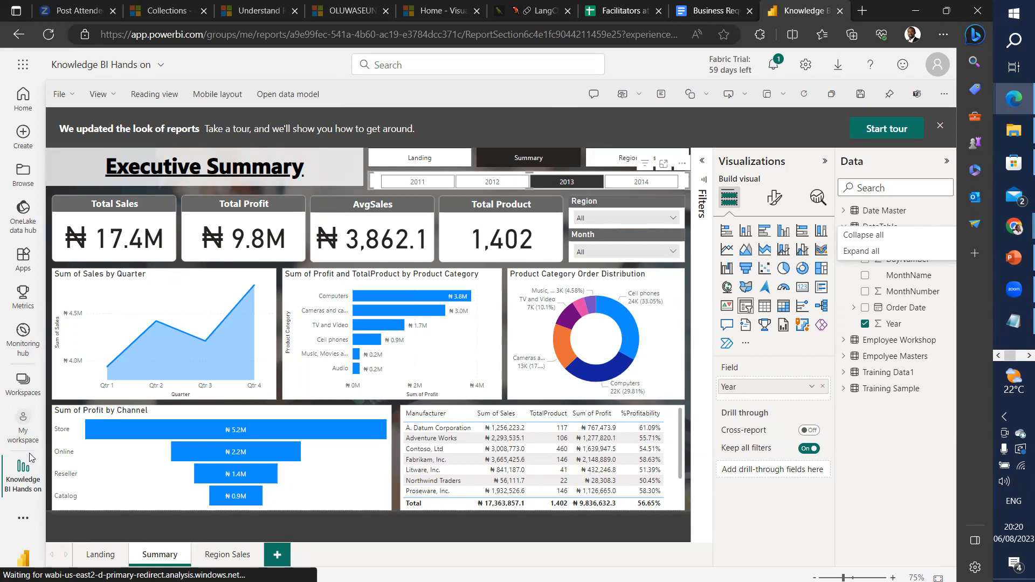
{"action": "left_click", "coordinate": [27, 420]}
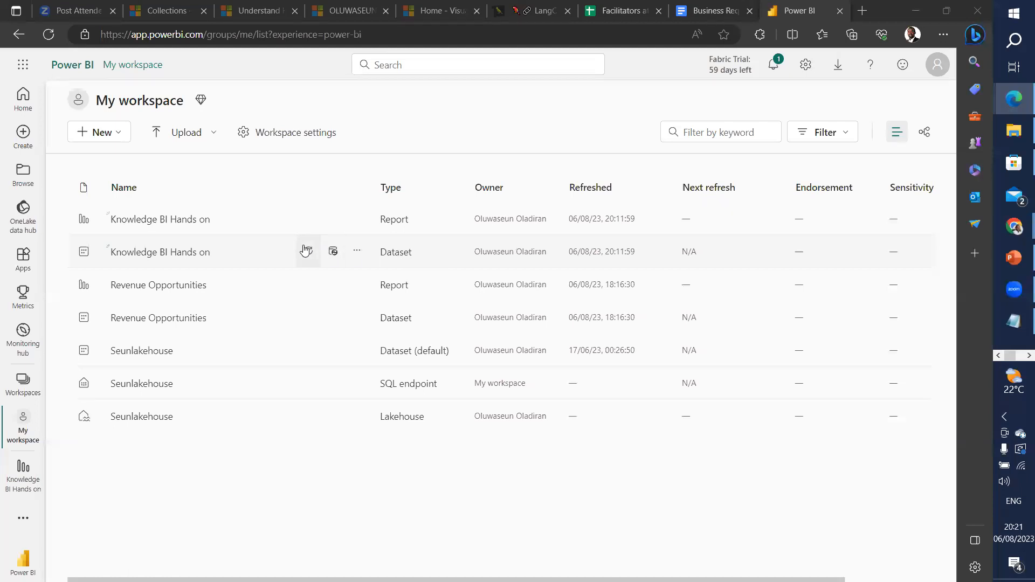
Step: View the Knowledge BI Hands on dataset's Row-Level Security page, then return to My workspace
{"action": "left_click", "coordinate": [357, 252]}
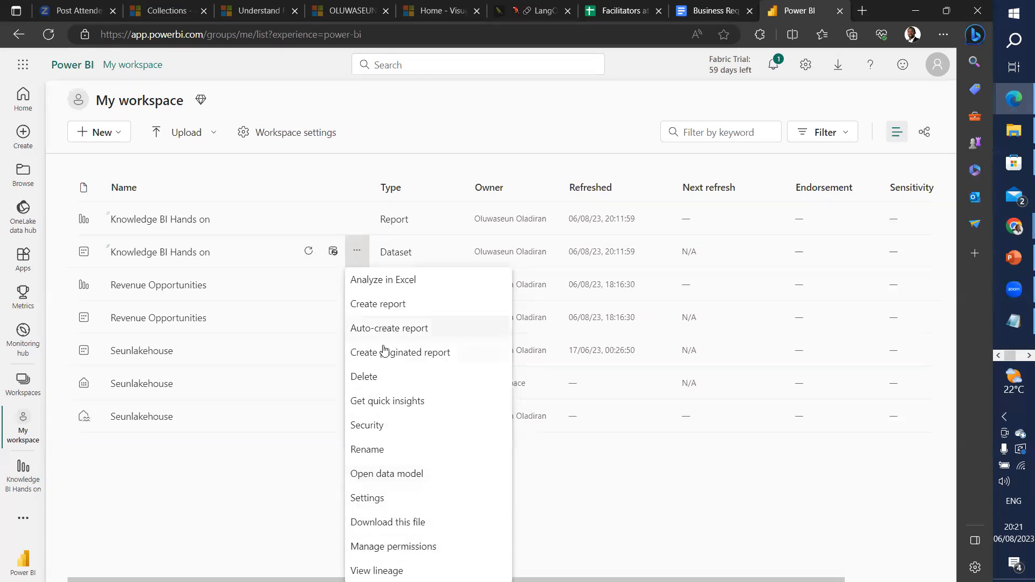
{"action": "right_click", "coordinate": [376, 429]}
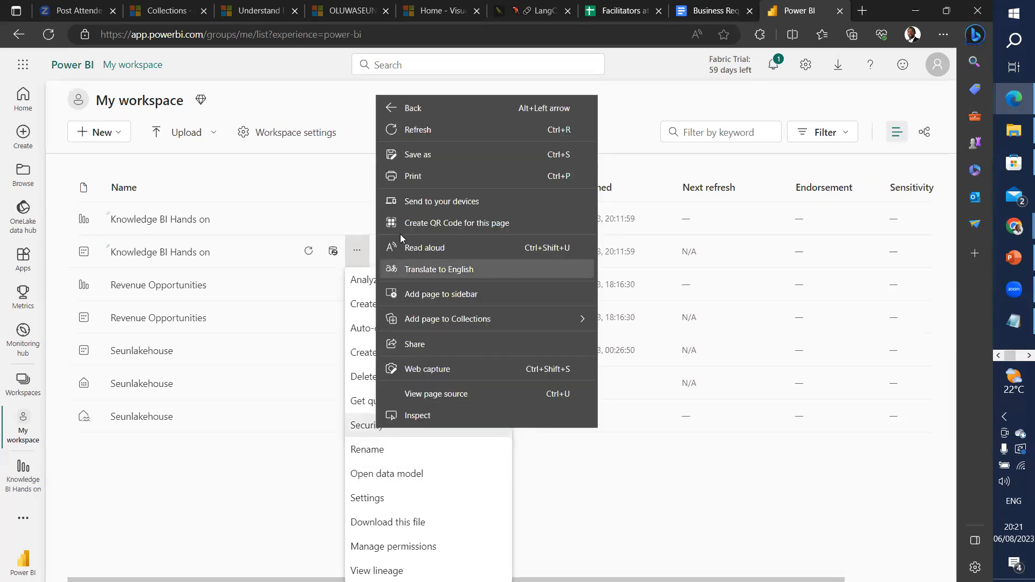
{"action": "left_click", "coordinate": [364, 426]}
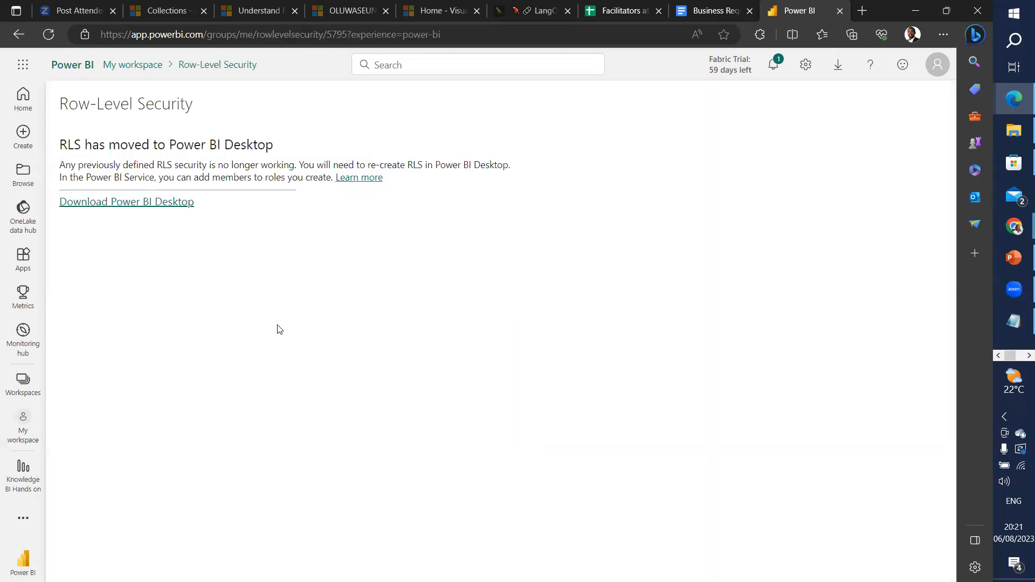
{"action": "left_click", "coordinate": [19, 34]}
{"action": "left_click", "coordinate": [357, 250]}
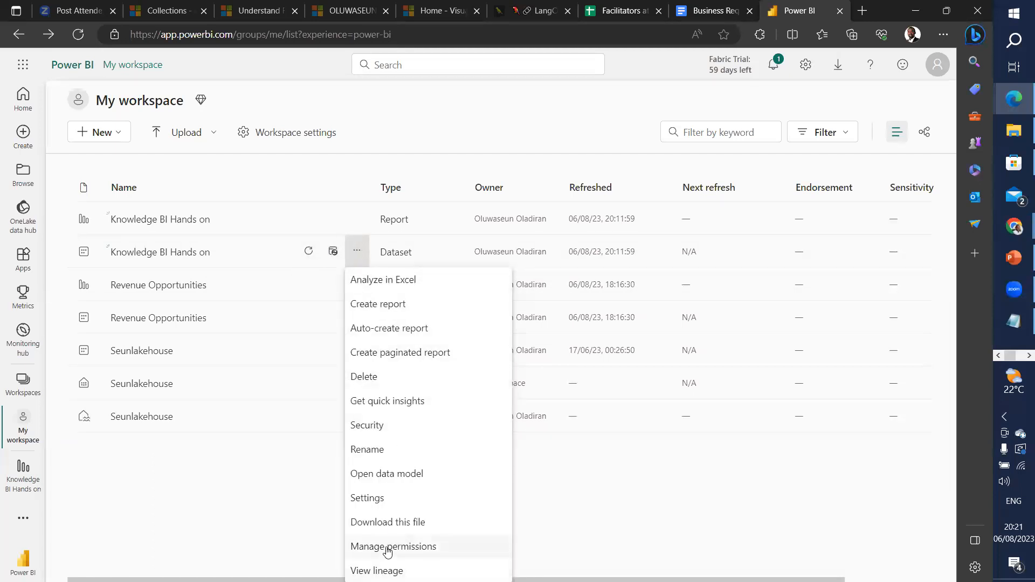
Step: Open the Knowledge BI Hands on dataset settings and review its Gateway connections
{"action": "left_click", "coordinate": [379, 499]}
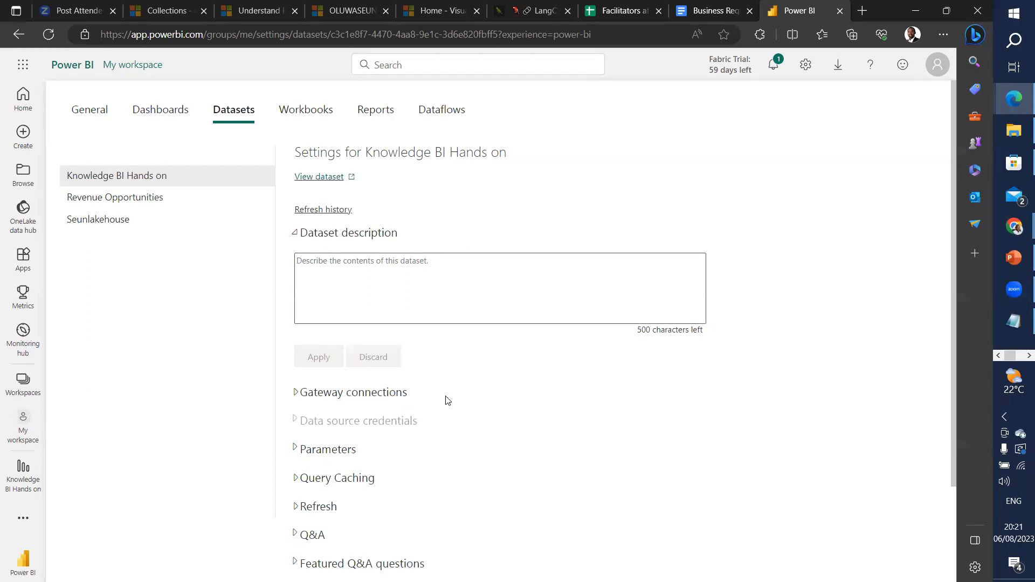
{"action": "left_click", "coordinate": [303, 392]}
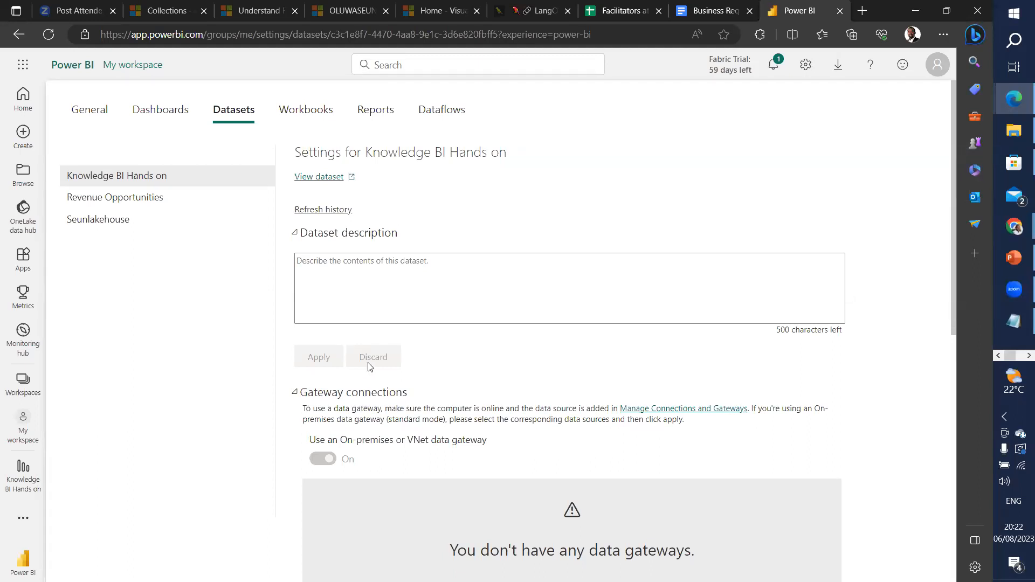
{"action": "scroll", "coordinate": [372, 353], "scroll_direction": "down", "scroll_amount": 4}
{"action": "scroll", "coordinate": [391, 330], "scroll_direction": "down", "scroll_amount": 5}
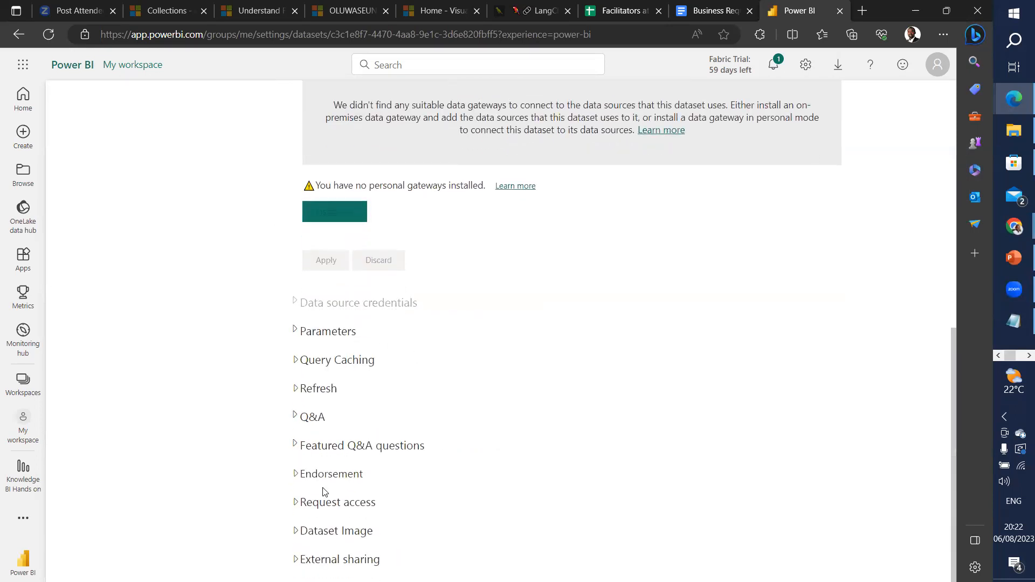
Step: Review the scheduled Refresh settings, then return to the Executive Summary in Power BI Desktop
{"action": "left_click", "coordinate": [296, 388]}
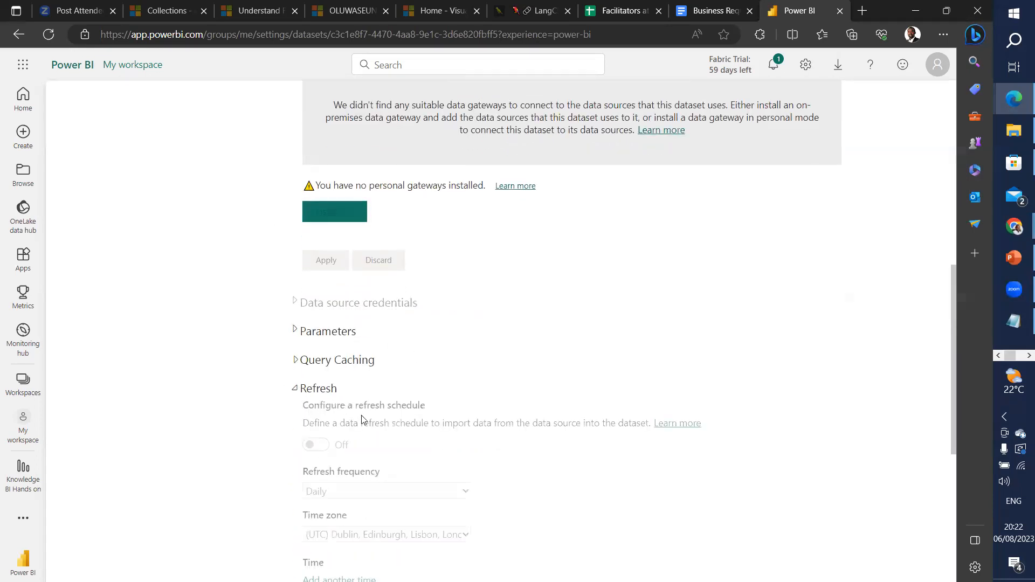
{"action": "scroll", "coordinate": [358, 413], "scroll_direction": "down", "scroll_amount": 3}
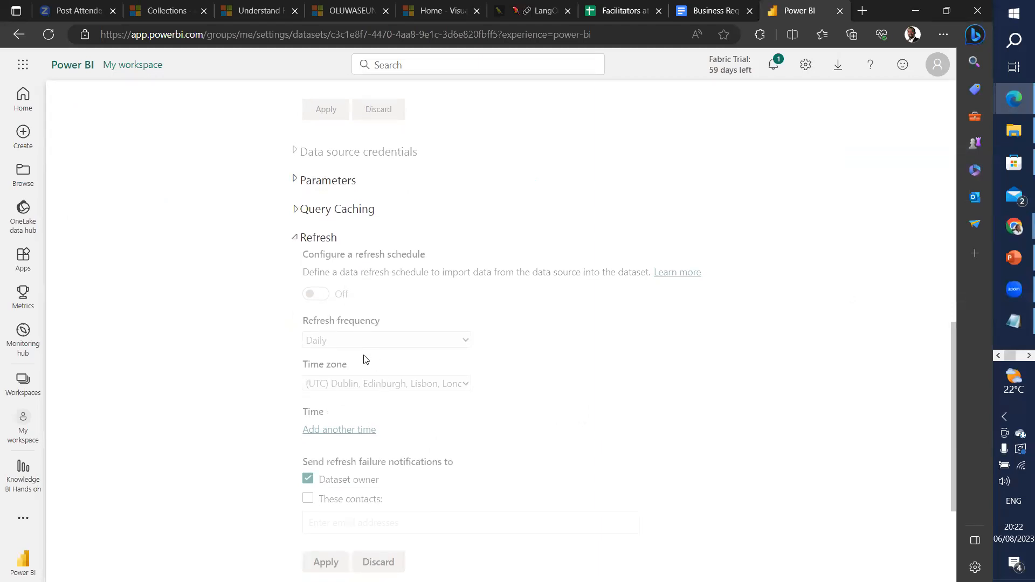
{"action": "scroll", "coordinate": [414, 361], "scroll_direction": "down", "scroll_amount": 3}
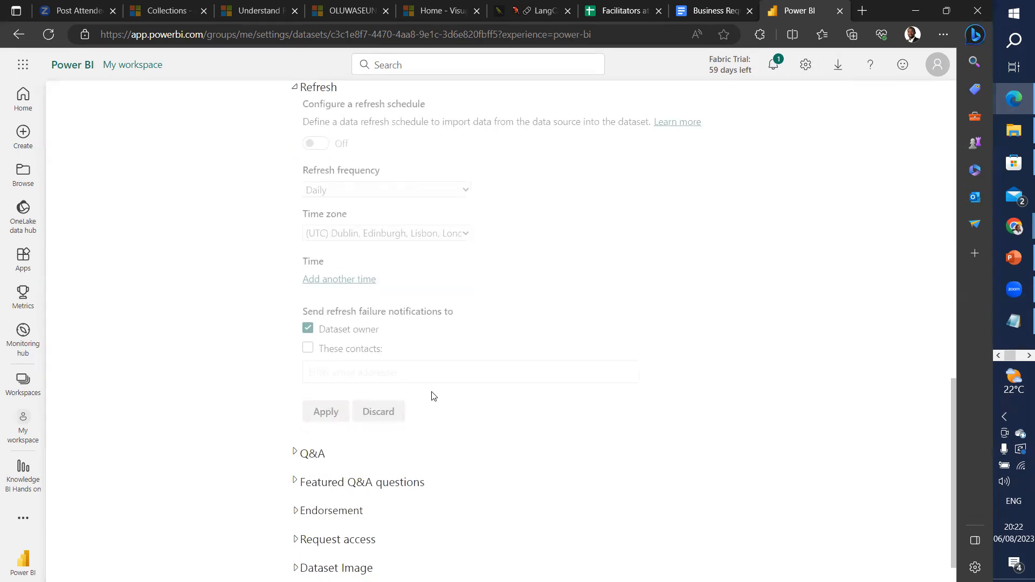
{"action": "scroll", "coordinate": [555, 416], "scroll_direction": "up", "scroll_amount": 10}
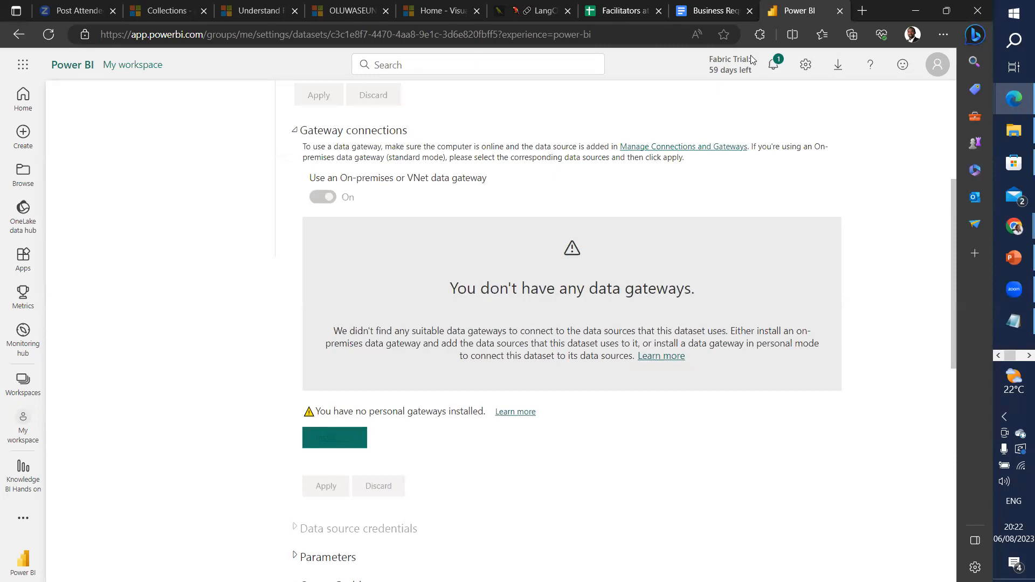
{"action": "left_click", "coordinate": [1029, 356]}
{"action": "left_click", "coordinate": [1014, 130]}
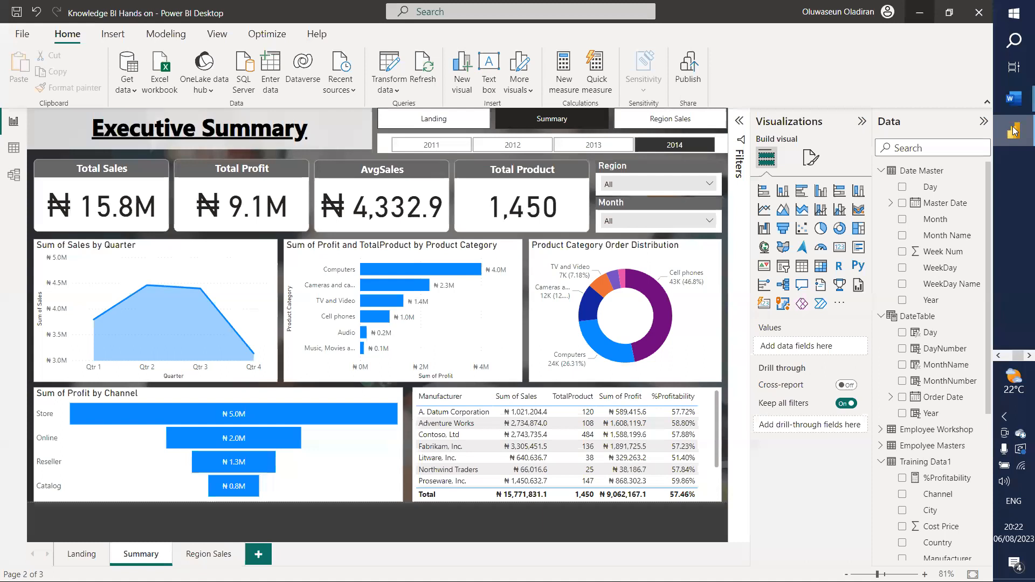